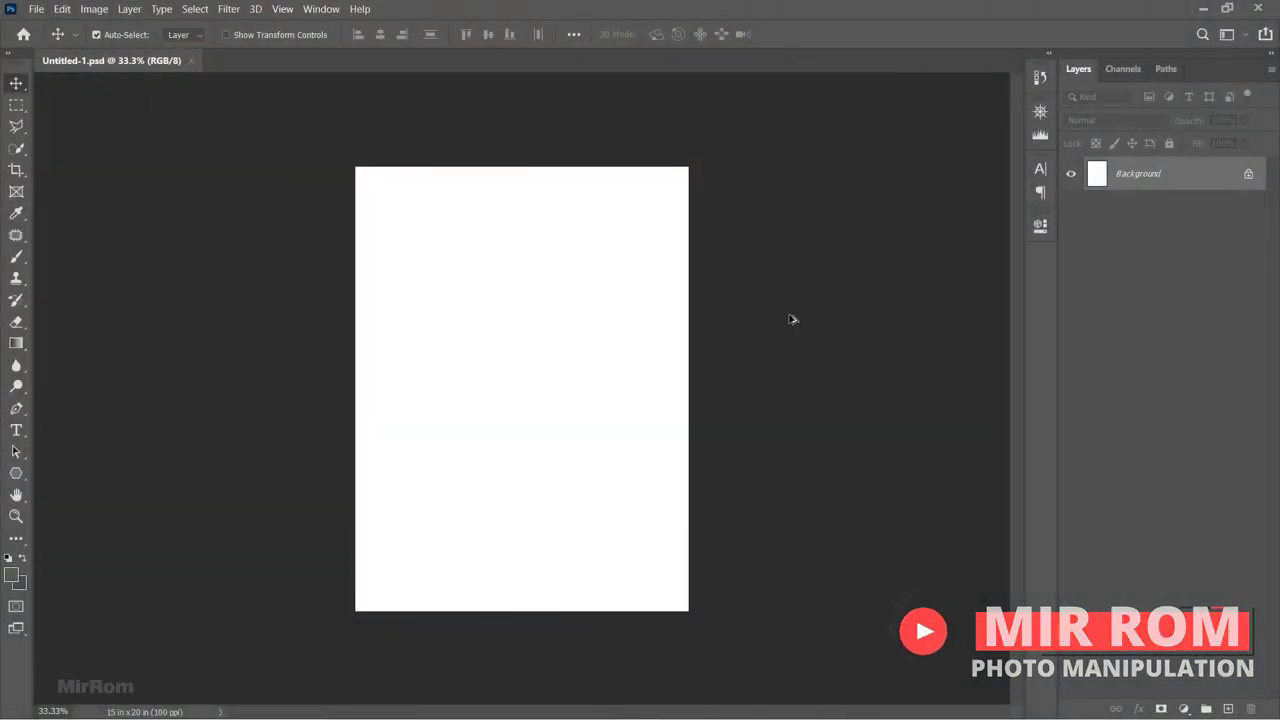
Check the blank document's size, then open the volcano-2075118.jpg photo.
{"action": "key", "text": "ctrl+alt+i"}
{"action": "left_click", "coordinate": [645, 291]}
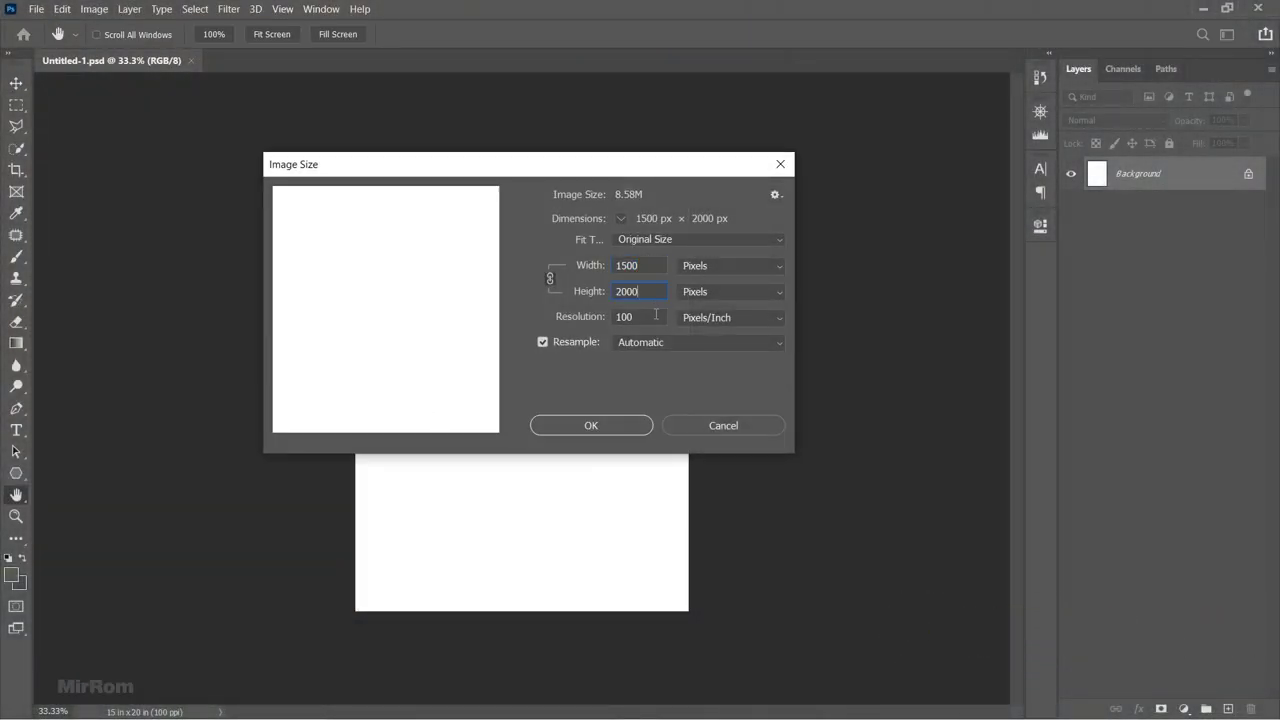
{"action": "left_click", "coordinate": [781, 163]}
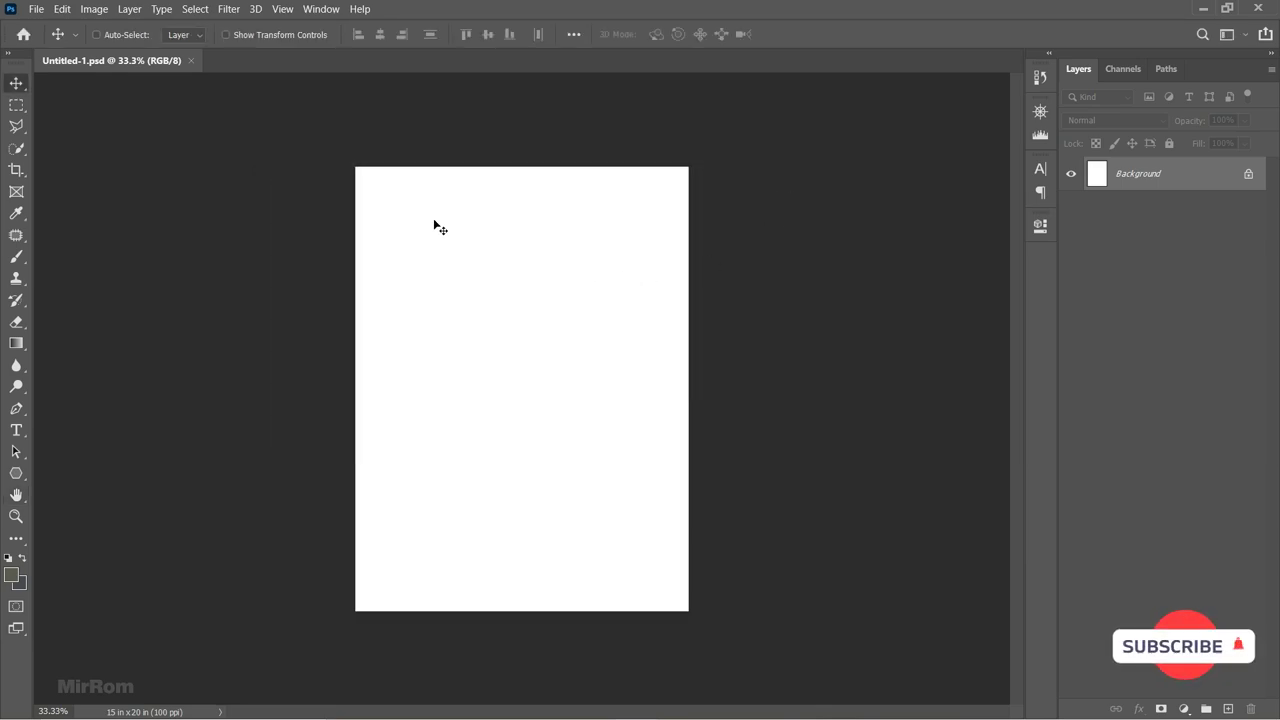
{"action": "left_click", "coordinate": [35, 9]}
{"action": "left_click", "coordinate": [66, 43]}
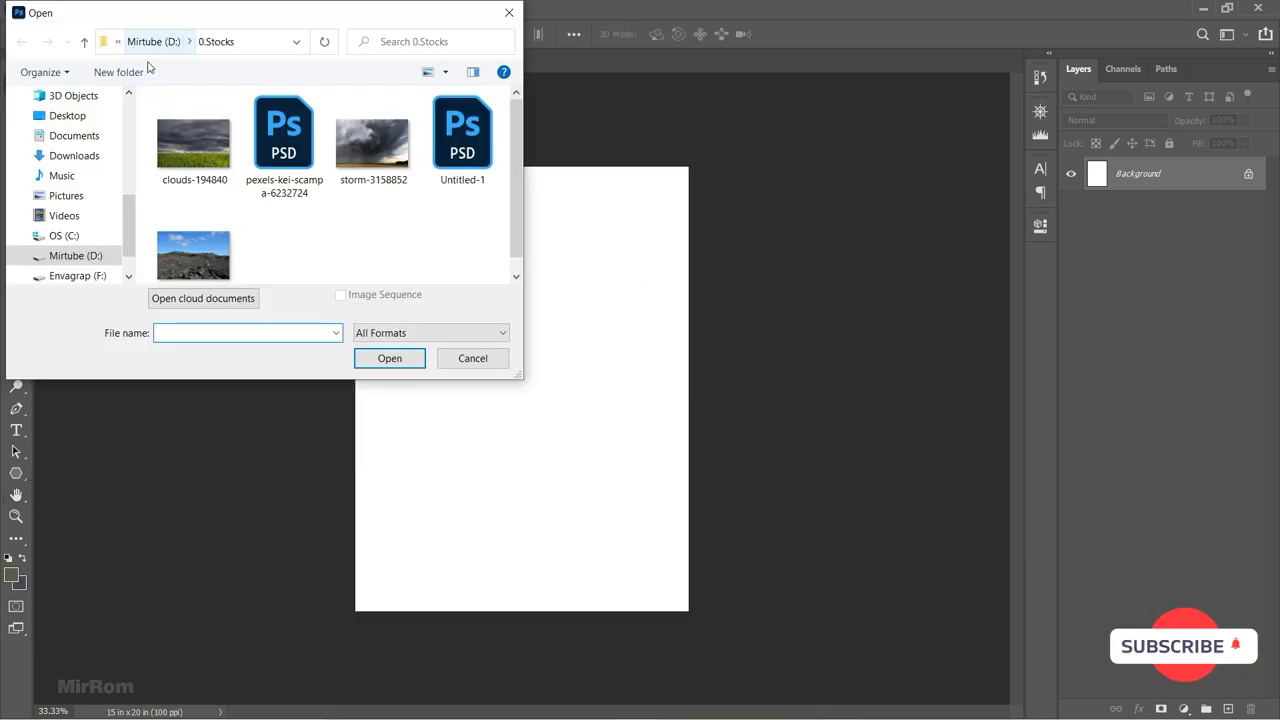
{"action": "key", "text": "Escape"}
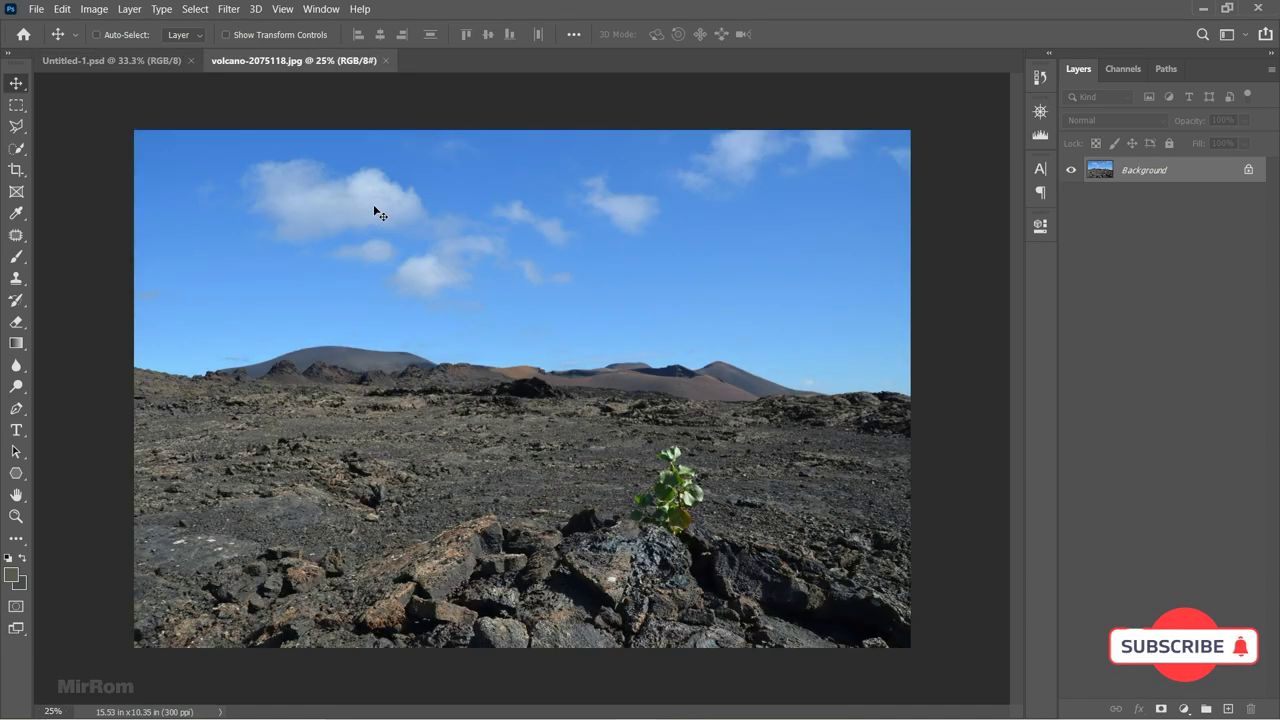
Quick Select the sky at brush size 90 and hide it with an inverted layer mask.
{"action": "right_click", "coordinate": [16, 148]}
{"action": "left_click", "coordinate": [100, 160]}
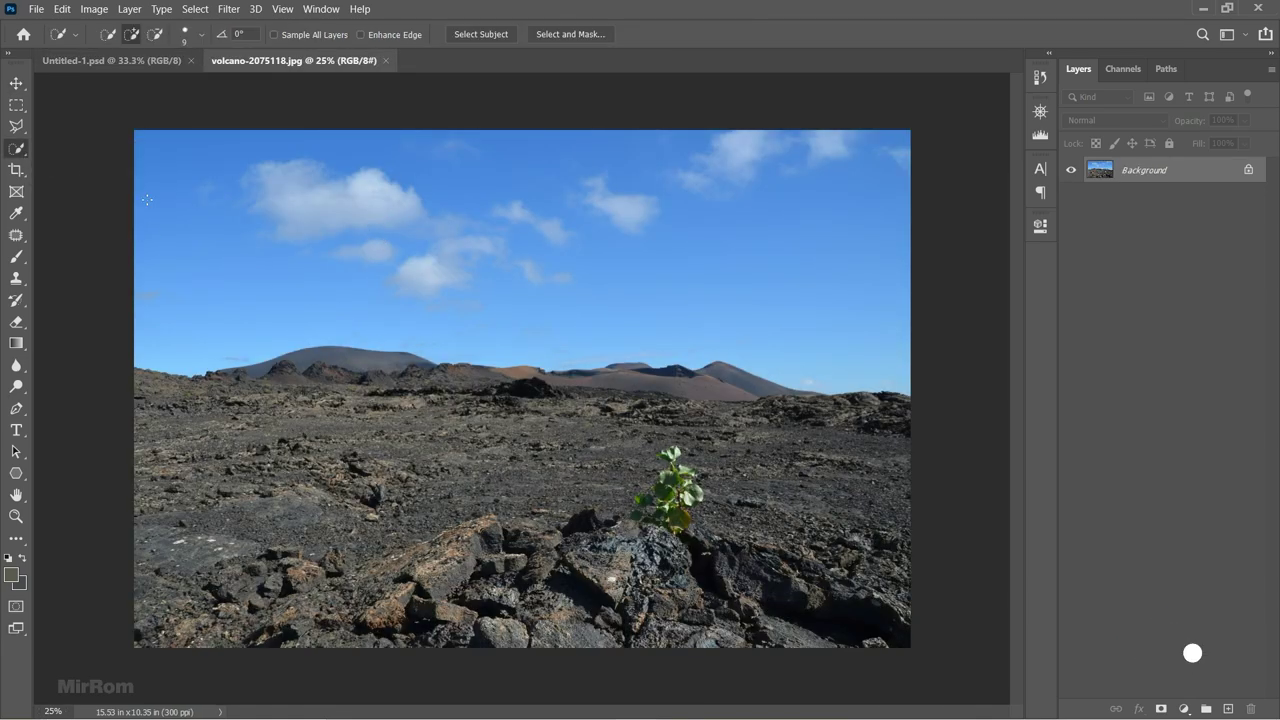
{"action": "key", "text": "bracketright"}
{"action": "key", "text": "bracketright"}
{"action": "key", "text": "bracketright"}
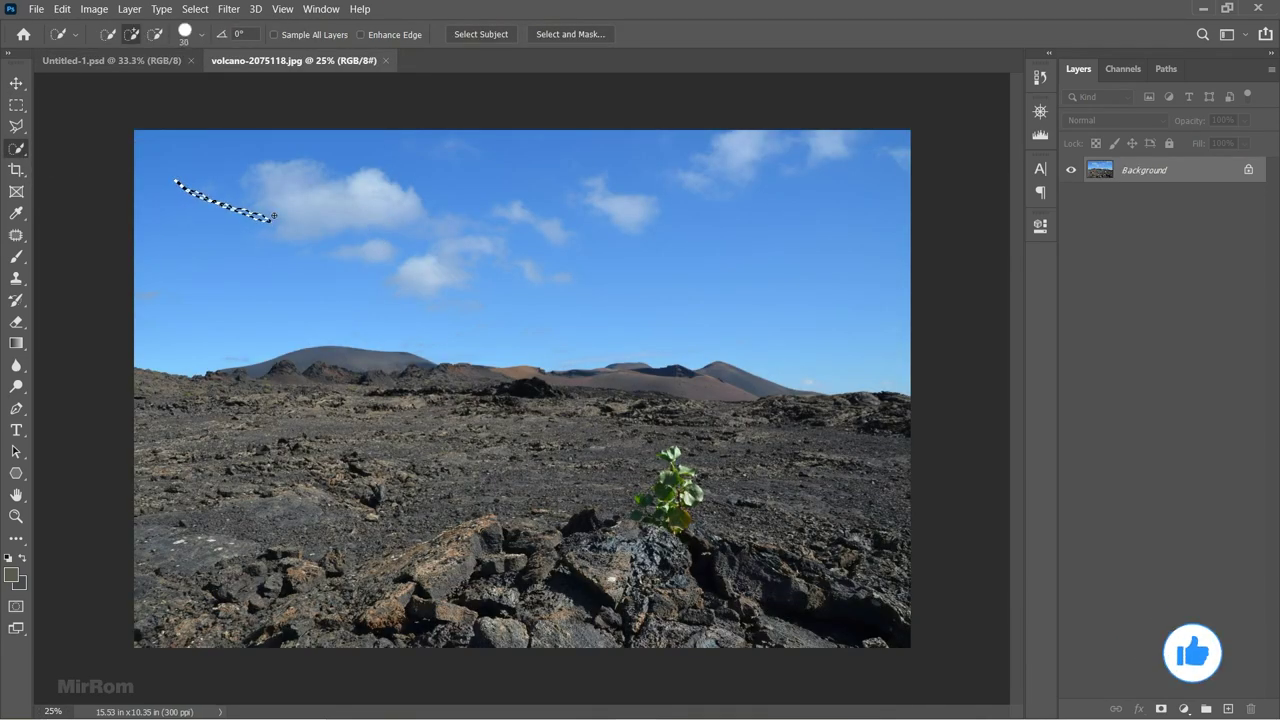
{"action": "left_click_drag", "start_coordinate": [245, 213], "coordinate": [581, 254]}
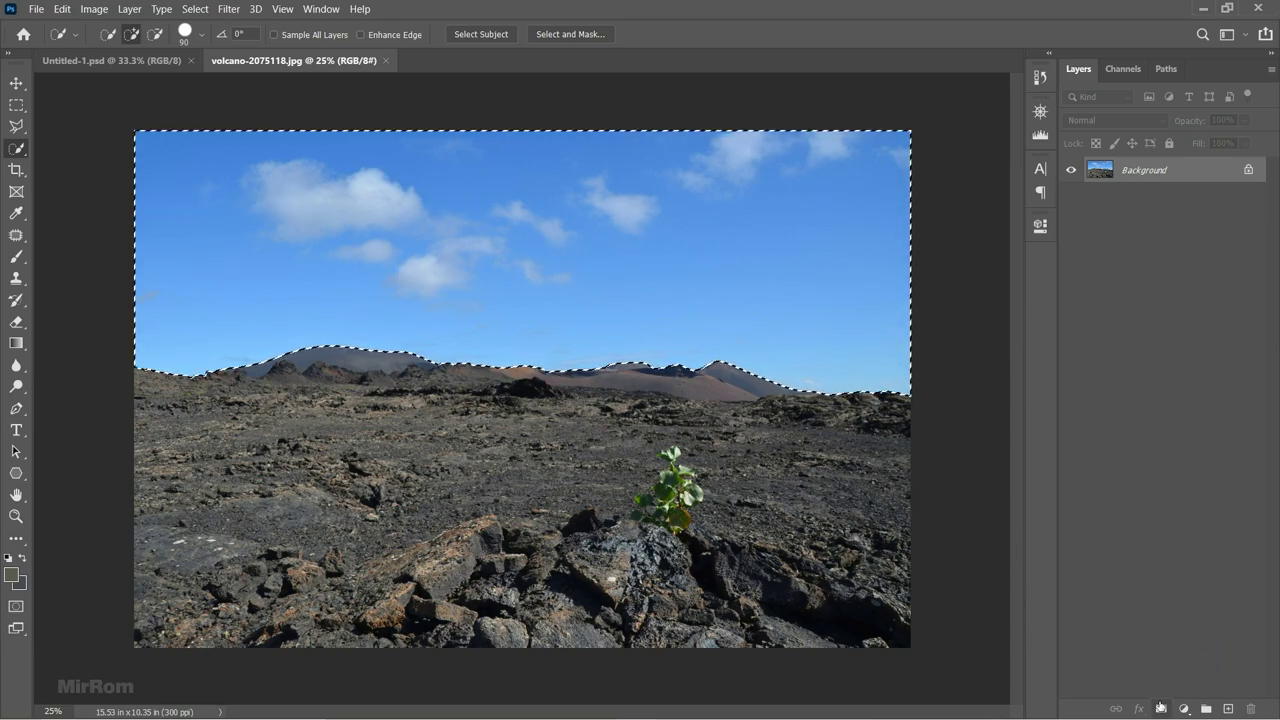
{"action": "left_click", "coordinate": [1161, 708]}
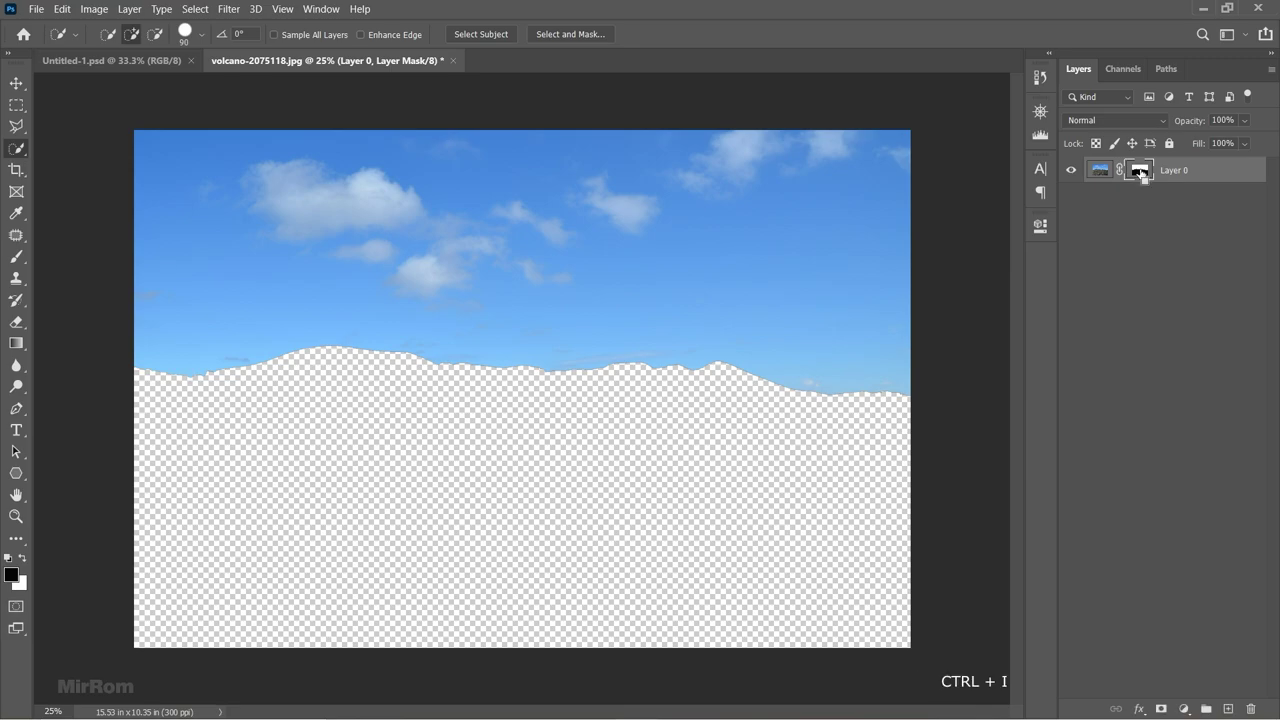
{"action": "key", "text": "ctrl+i"}
{"action": "key", "text": "v"}
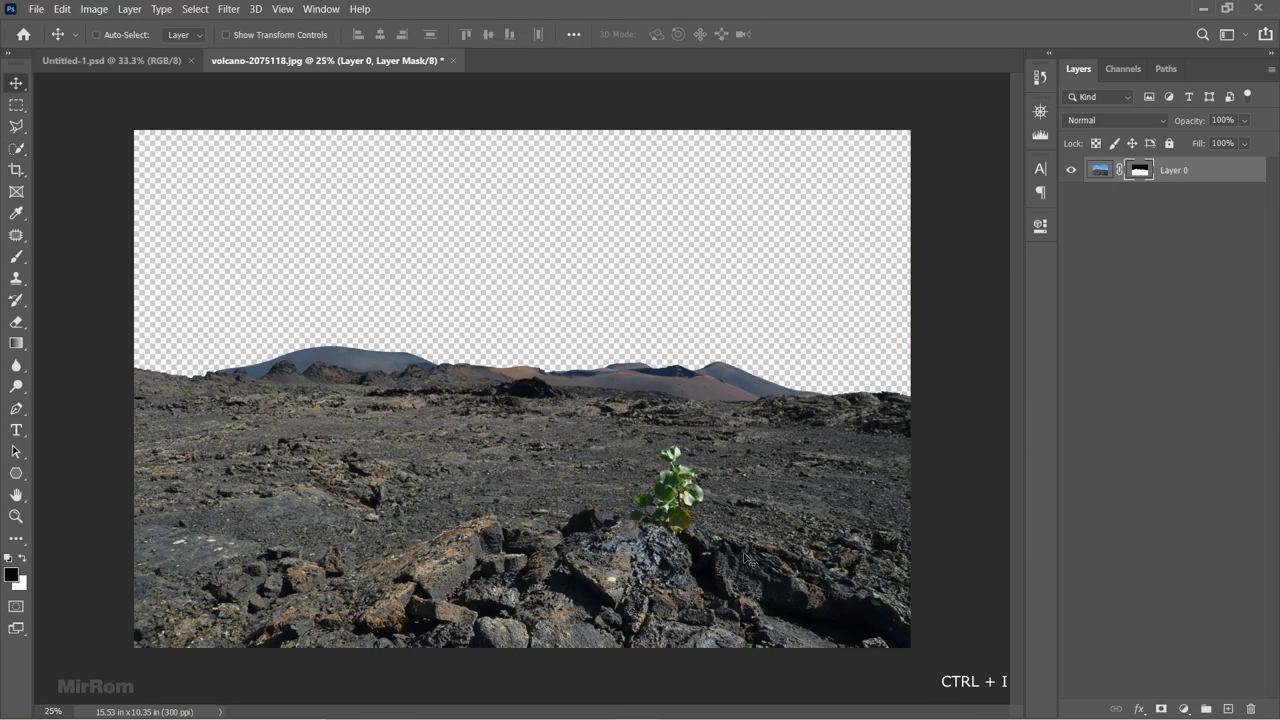
{"action": "left_click", "coordinate": [1099, 172]}
{"action": "scroll", "coordinate": [720, 525], "scroll_direction": "up", "scroll_amount": 2}
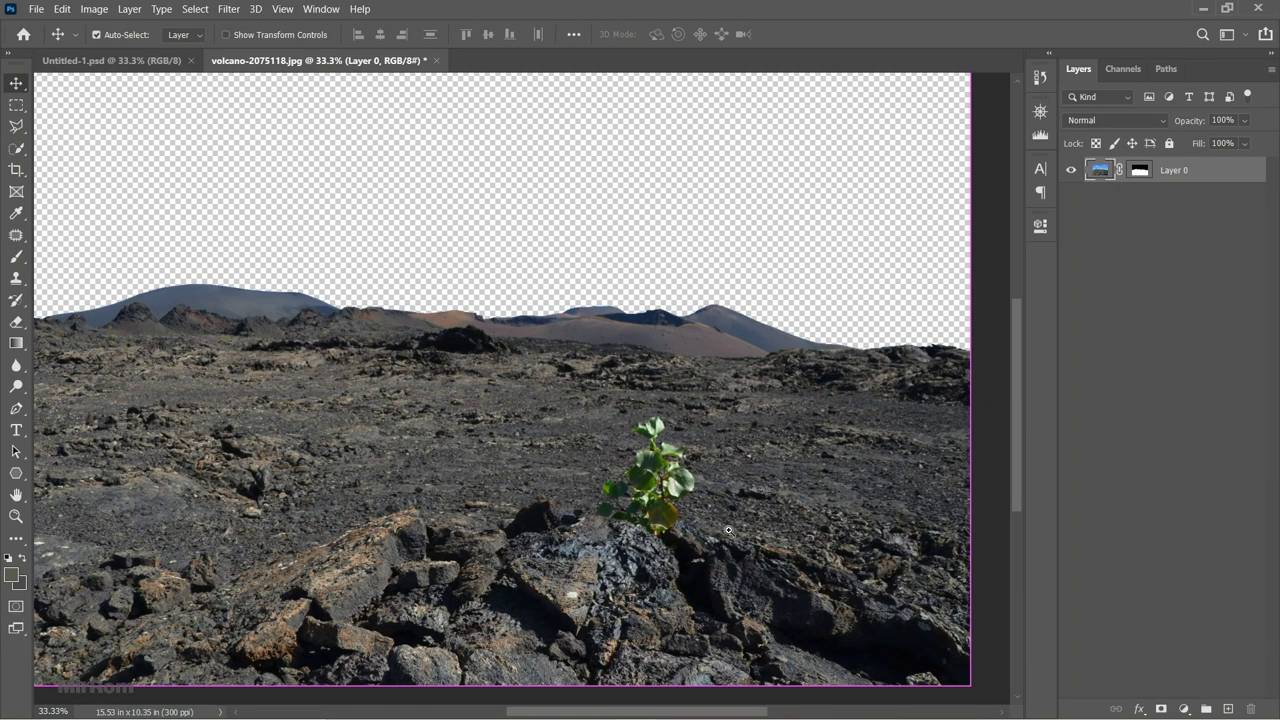
{"action": "scroll", "coordinate": [728, 530], "scroll_direction": "down", "scroll_amount": 1}
Outline the small green plant with the Polygonal Lasso.
{"action": "scroll", "coordinate": [737, 456], "scroll_direction": "down", "scroll_amount": 1}
{"action": "key", "text": "ctrl"}
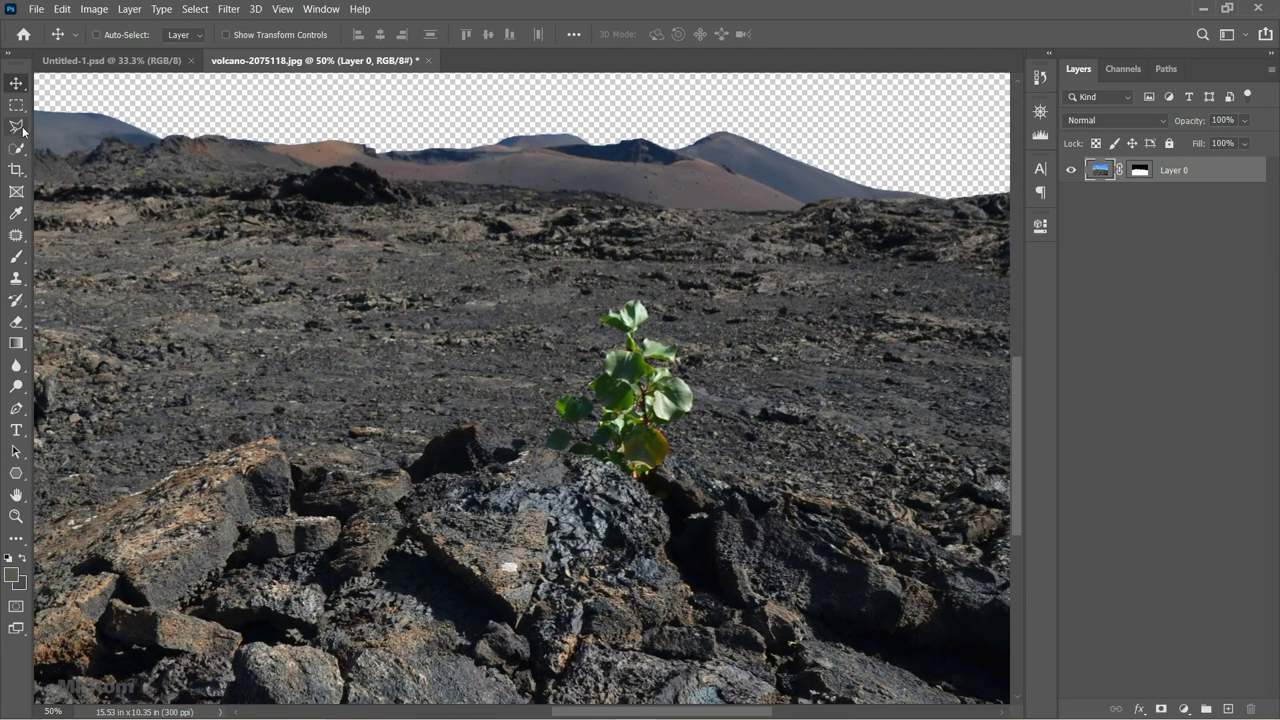
{"action": "left_click", "coordinate": [23, 130]}
{"action": "left_click", "coordinate": [70, 143]}
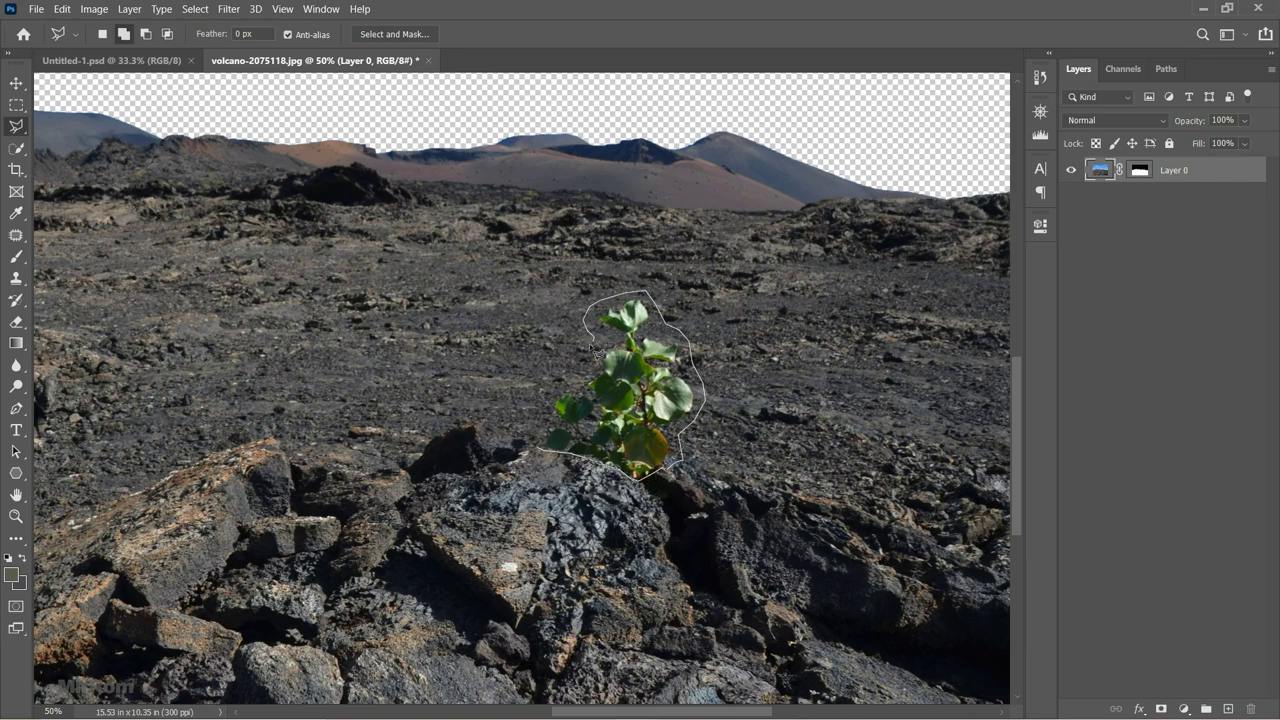
{"action": "left_click", "coordinate": [545, 449]}
Content-Aware Fill the plant selection onto the current layer, then deselect.
{"action": "scroll", "coordinate": [509, 534], "scroll_direction": "down", "scroll_amount": 1}
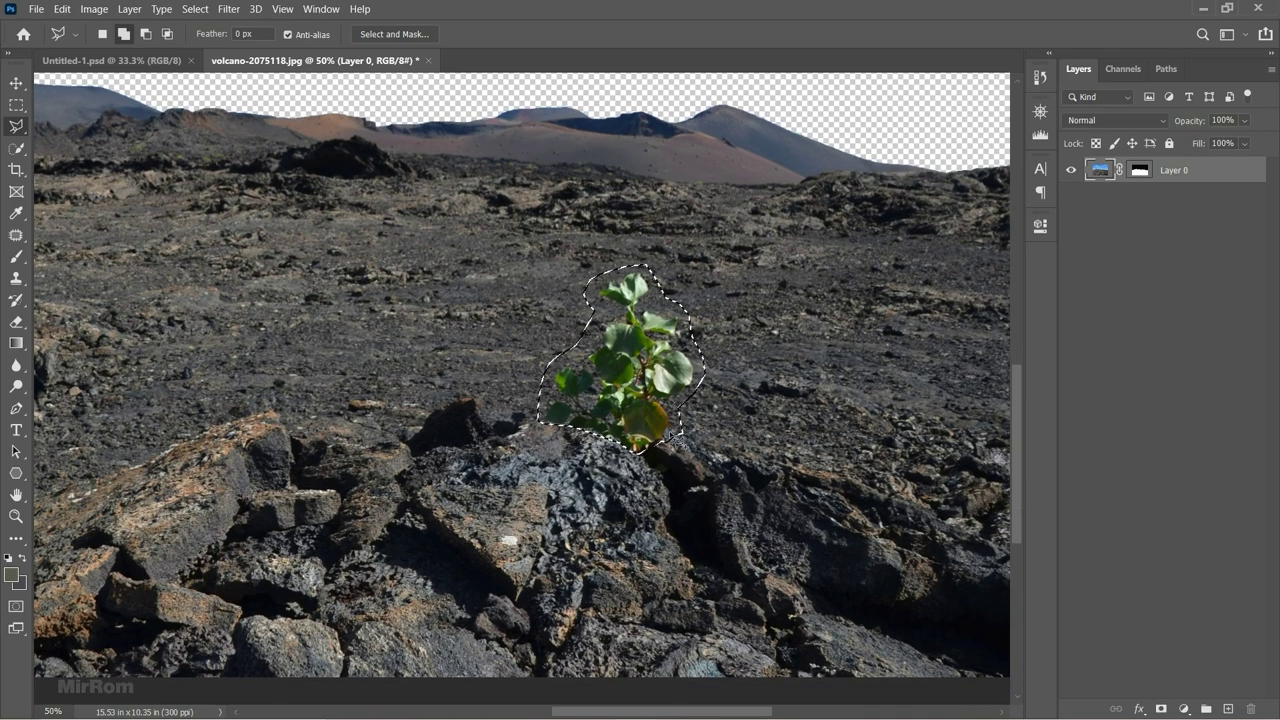
{"action": "left_click", "coordinate": [61, 9]}
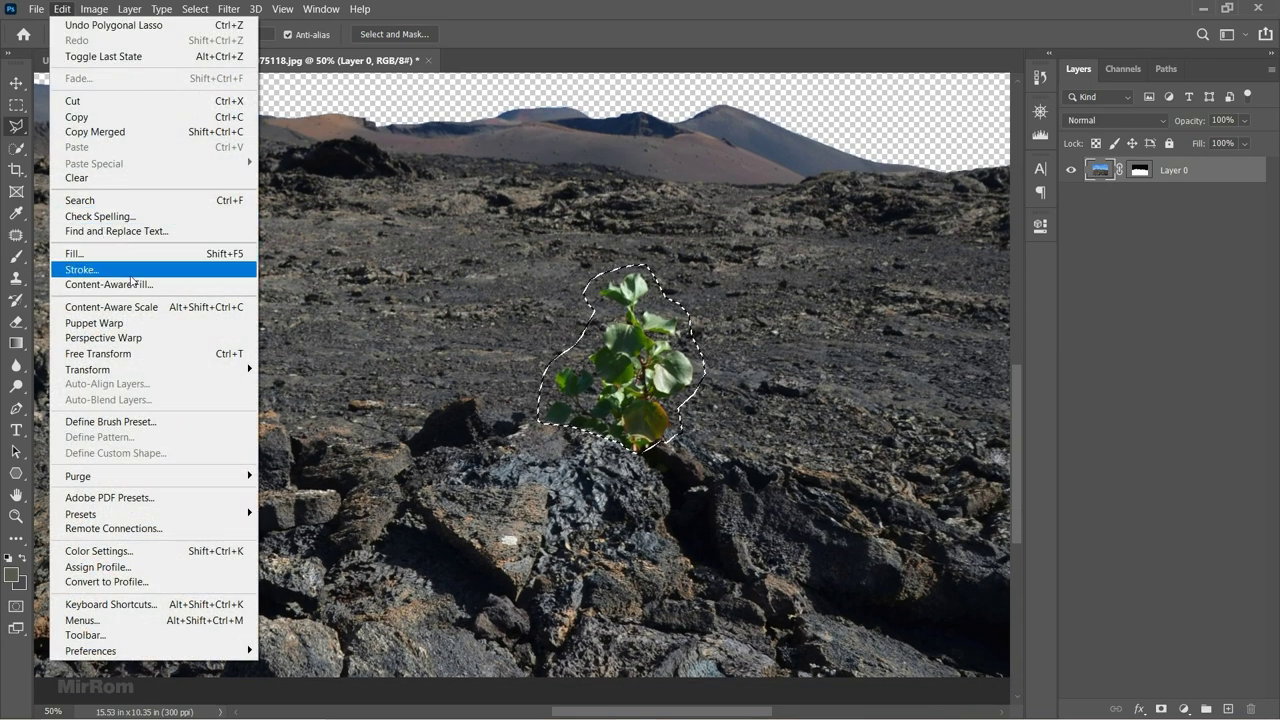
{"action": "left_click", "coordinate": [200, 286]}
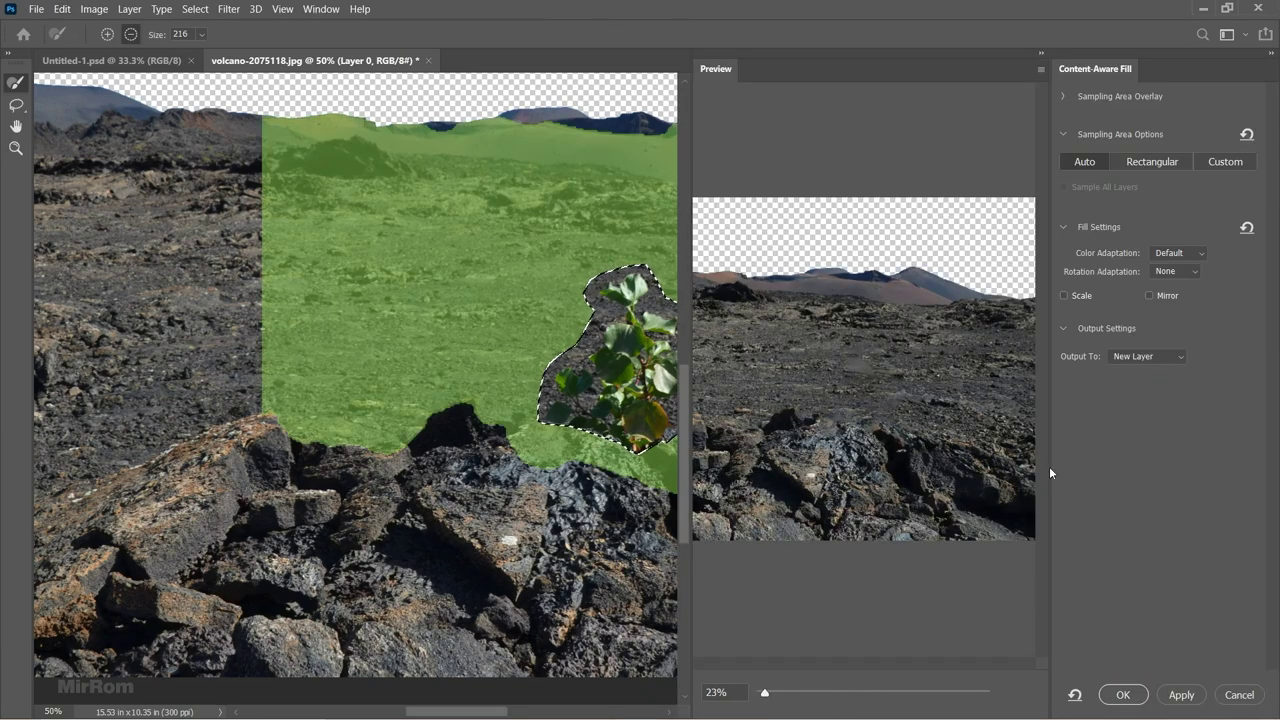
{"action": "left_click", "coordinate": [1147, 356]}
{"action": "left_click", "coordinate": [1183, 371]}
{"action": "left_click", "coordinate": [1123, 694]}
{"action": "key", "text": "ctrl+d"}
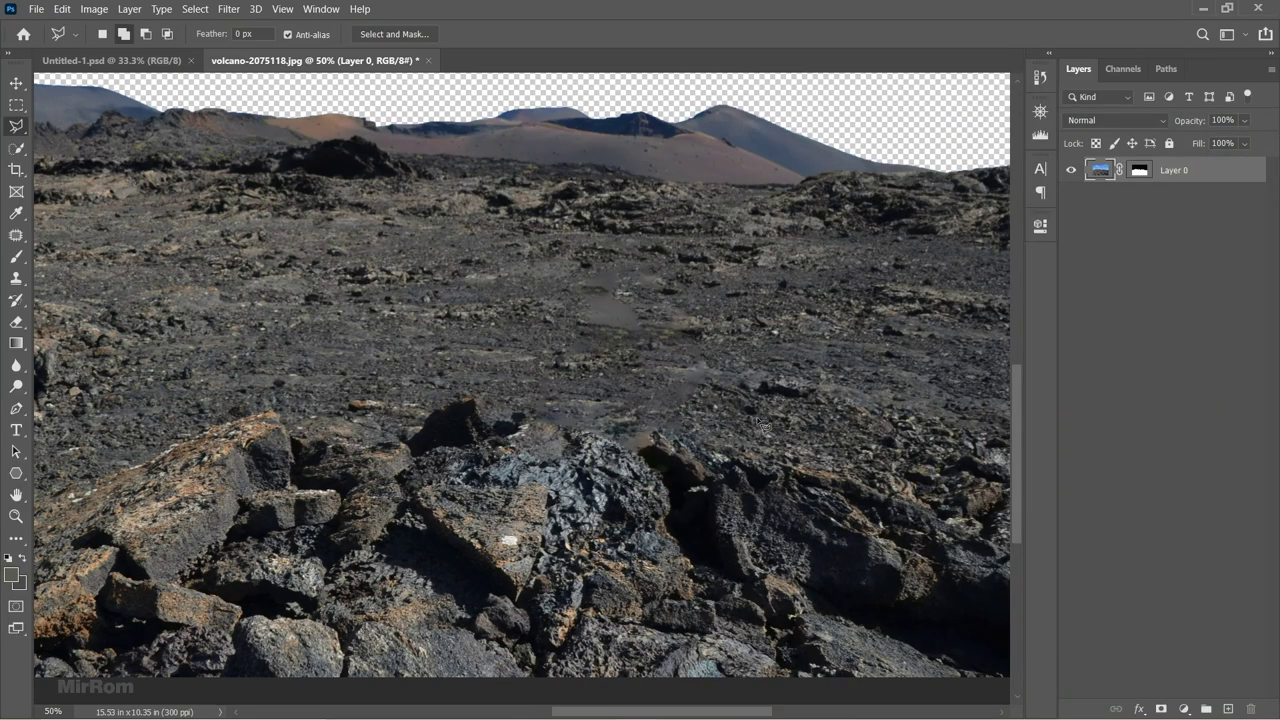
Patch the blotchy spots in the lava ground with nearby rock texture using the Patch Tool.
{"action": "right_click", "coordinate": [17, 240]}
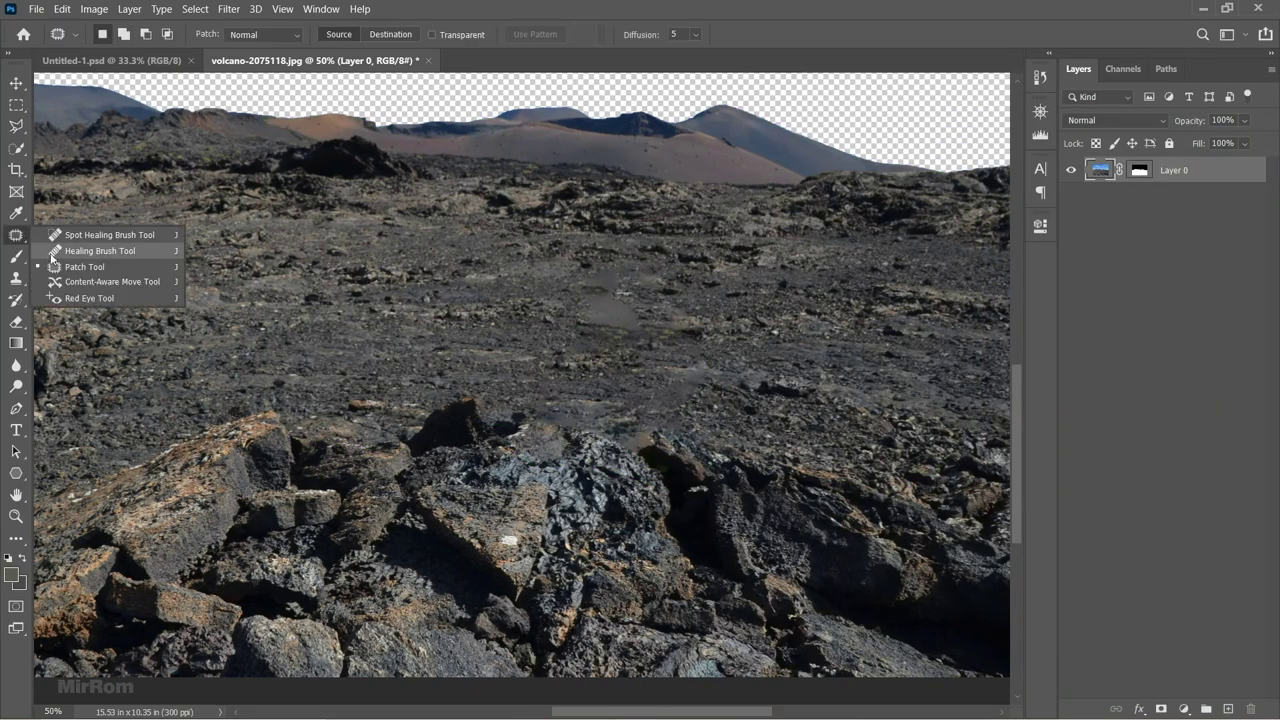
{"action": "left_click", "coordinate": [78, 268]}
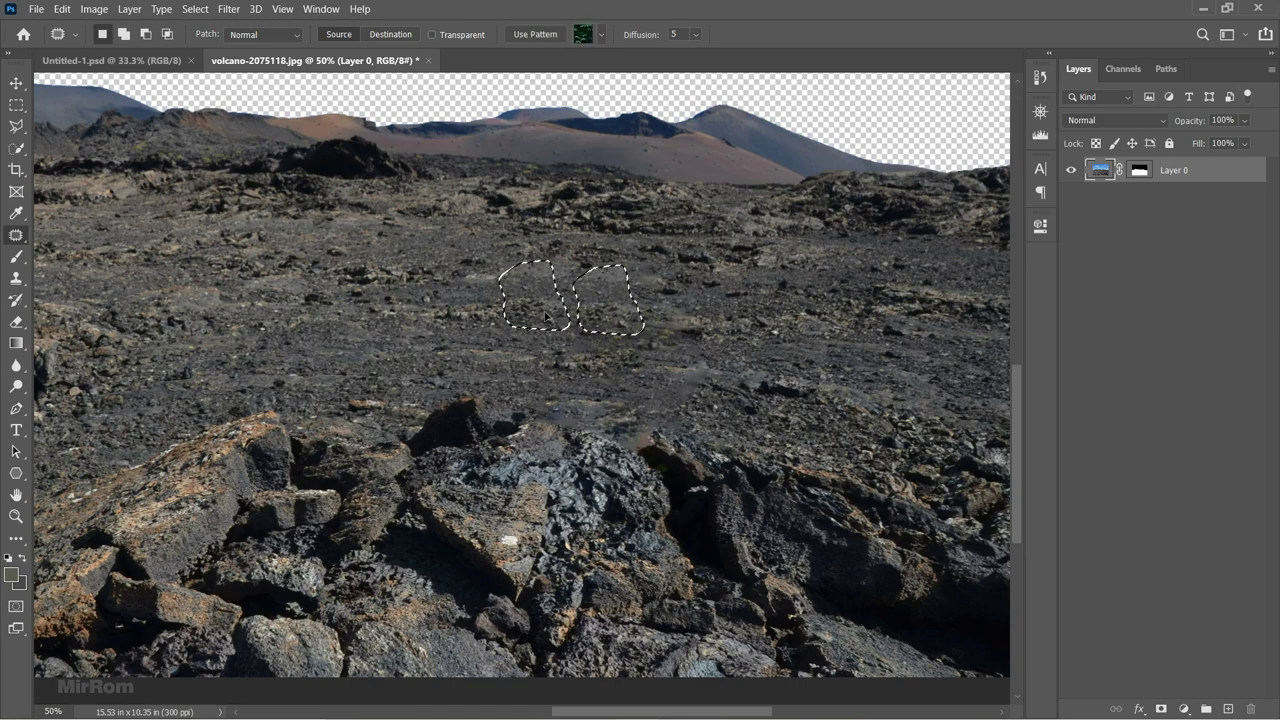
{"action": "left_click_drag", "start_coordinate": [645, 314], "coordinate": [565, 308]}
{"action": "key", "text": "ctrl+d"}
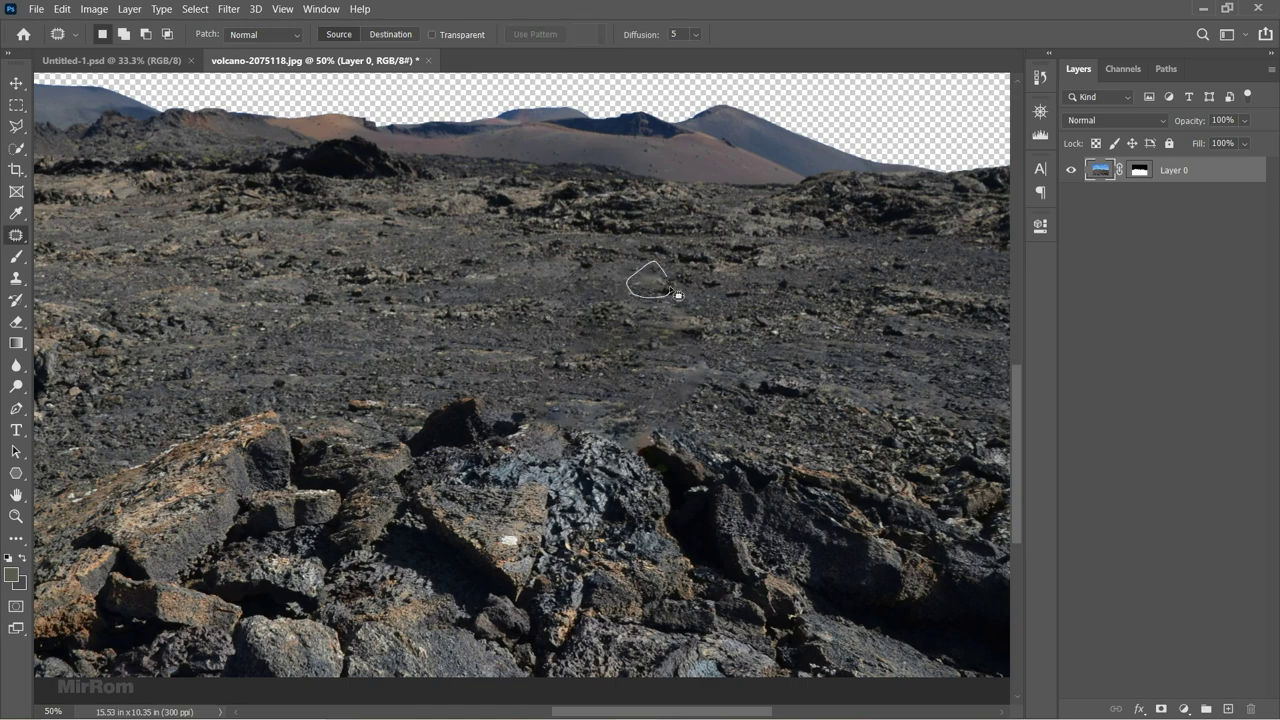
{"action": "left_click_drag", "start_coordinate": [678, 295], "coordinate": [711, 297]}
{"action": "left_click_drag", "start_coordinate": [718, 360], "coordinate": [762, 363]}
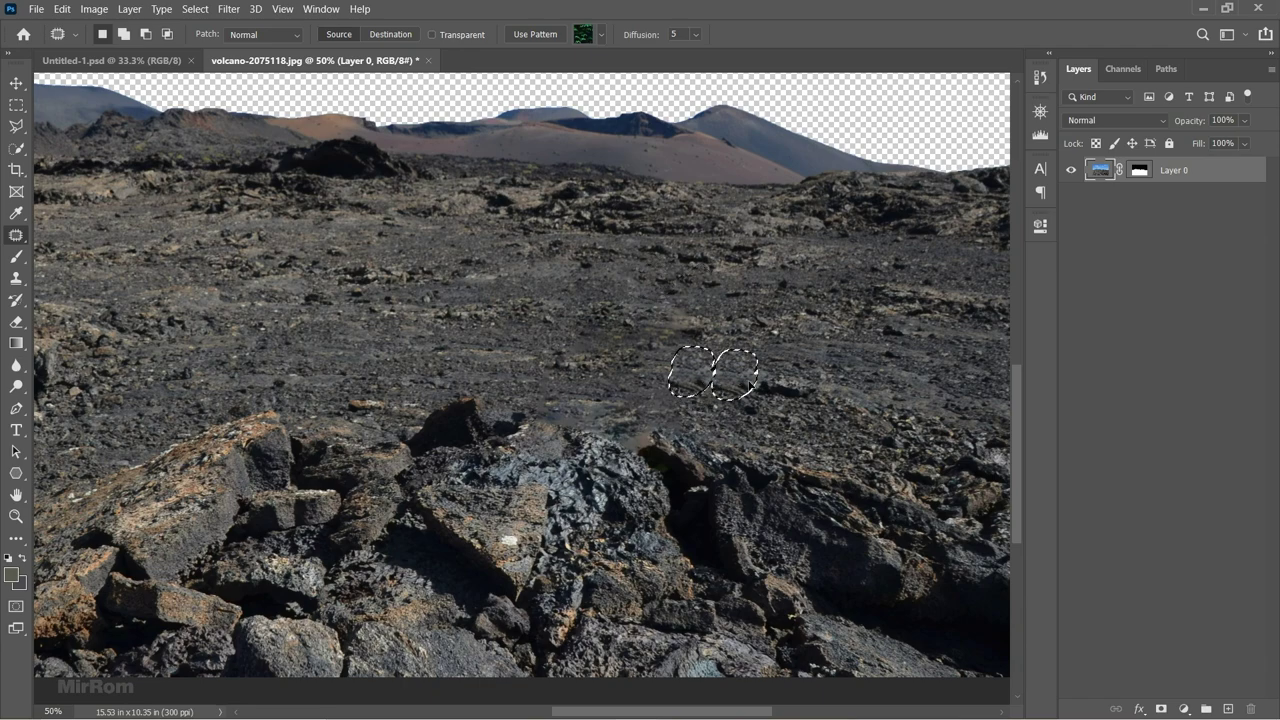
{"action": "mouse_move", "coordinate": [689, 401]}
{"action": "left_mouse_down"}
{"action": "mouse_move", "coordinate": [627, 411]}
{"action": "mouse_move", "coordinate": [635, 396]}
{"action": "left_mouse_up"}
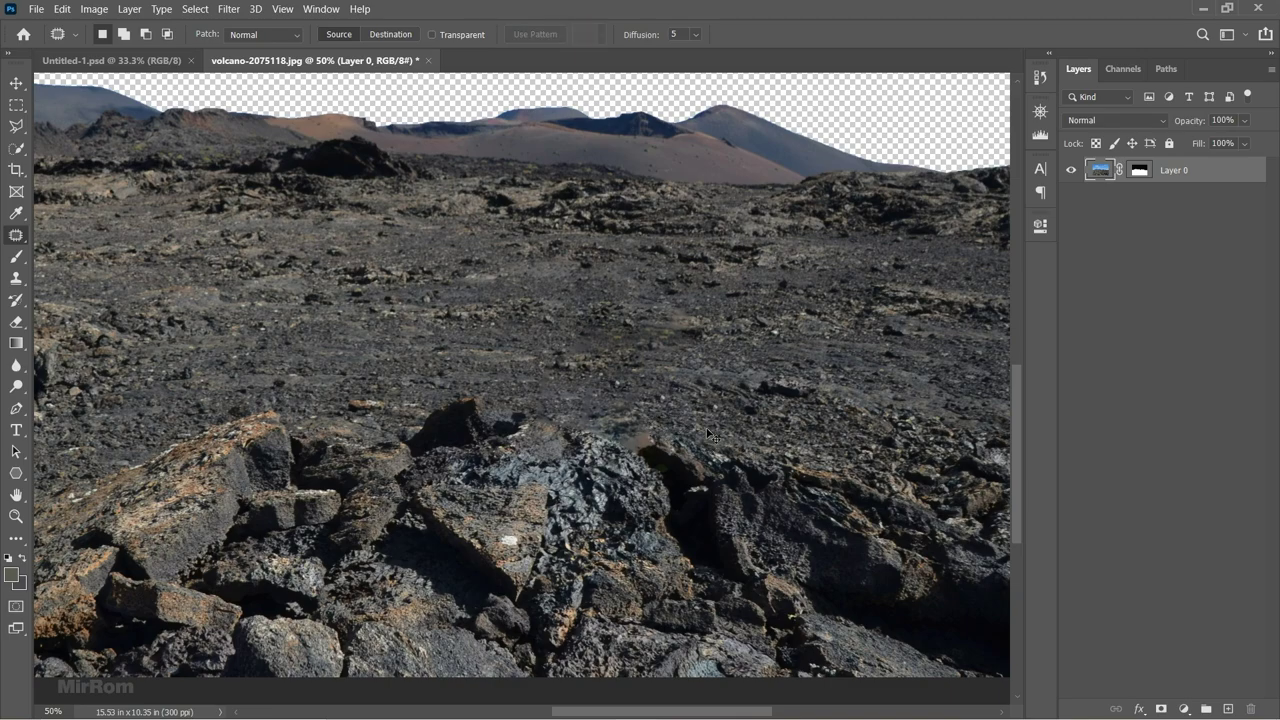
{"action": "key", "text": "ctrl+minus"}
Move the lava layer into Untitled-1 and close the volcano file without saving.
{"action": "key", "text": "v"}
{"action": "mouse_move", "coordinate": [418, 390]}
{"action": "left_mouse_down"}
{"action": "mouse_move", "coordinate": [144, 67]}
{"action": "mouse_move", "coordinate": [502, 328]}
{"action": "left_mouse_up"}
{"action": "key", "text": "ctrl+w"}
{"action": "key", "text": "n"}
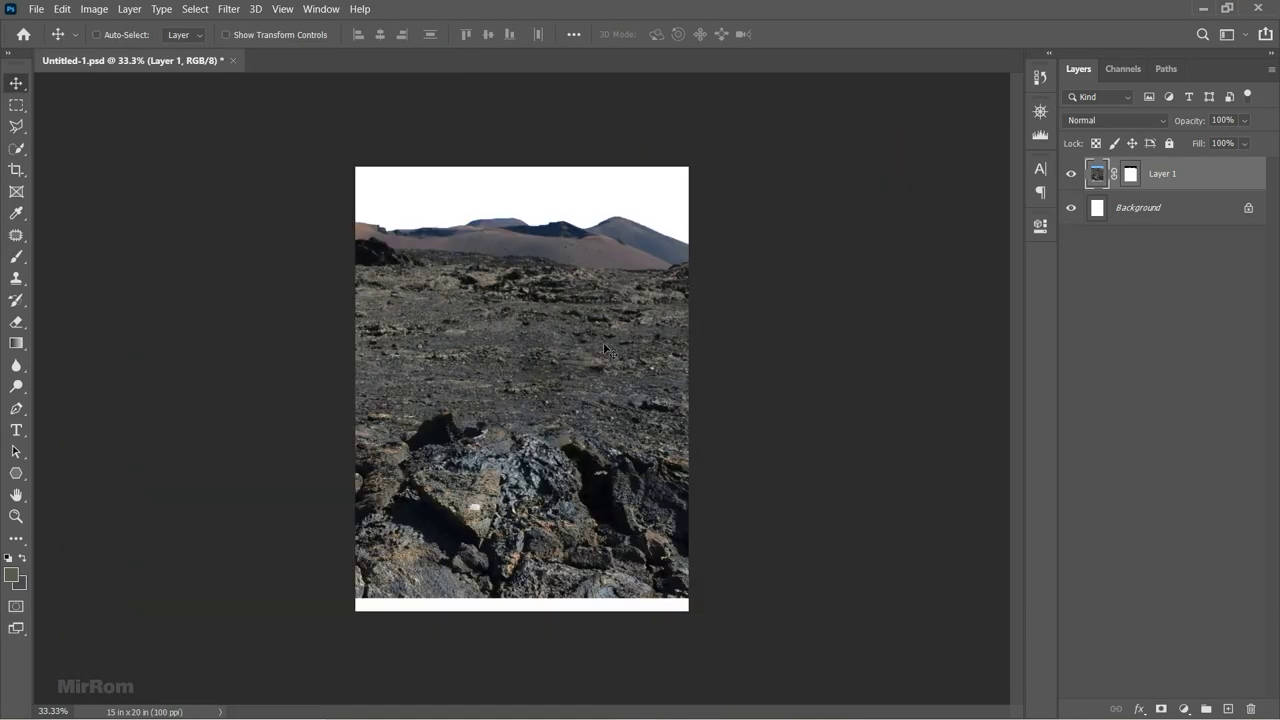
{"action": "left_click_drag", "start_coordinate": [605, 350], "coordinate": [619, 370]}
Scale the lava layer to about 46.68% across the lower canvas and commit.
{"action": "key", "text": "ctrl+t"}
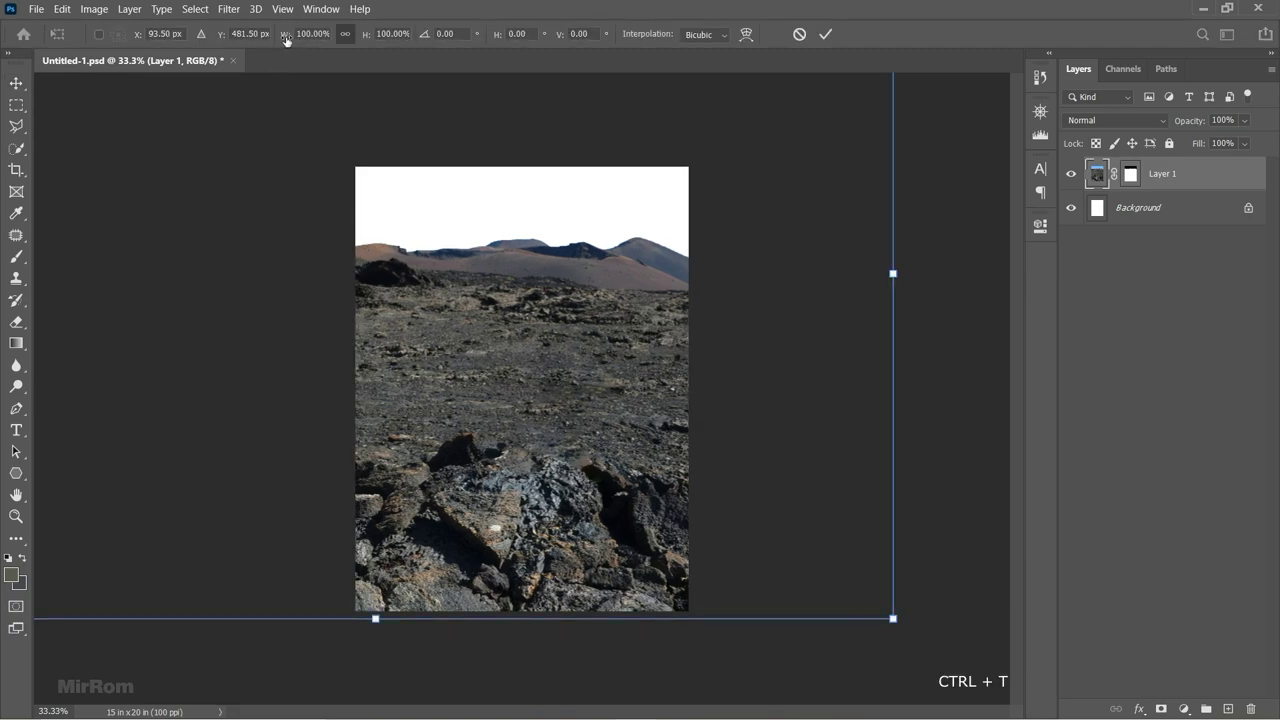
{"action": "left_click_drag", "start_coordinate": [286, 38], "coordinate": [256, 40]}
{"action": "left_click_drag", "start_coordinate": [430, 280], "coordinate": [522, 337]}
{"action": "mouse_move", "coordinate": [130, 106]}
{"action": "left_mouse_down"}
{"action": "mouse_move", "coordinate": [183, 160]}
{"action": "mouse_move", "coordinate": [303, 239]}
{"action": "left_mouse_up"}
{"action": "left_click_drag", "start_coordinate": [597, 403], "coordinate": [604, 440]}
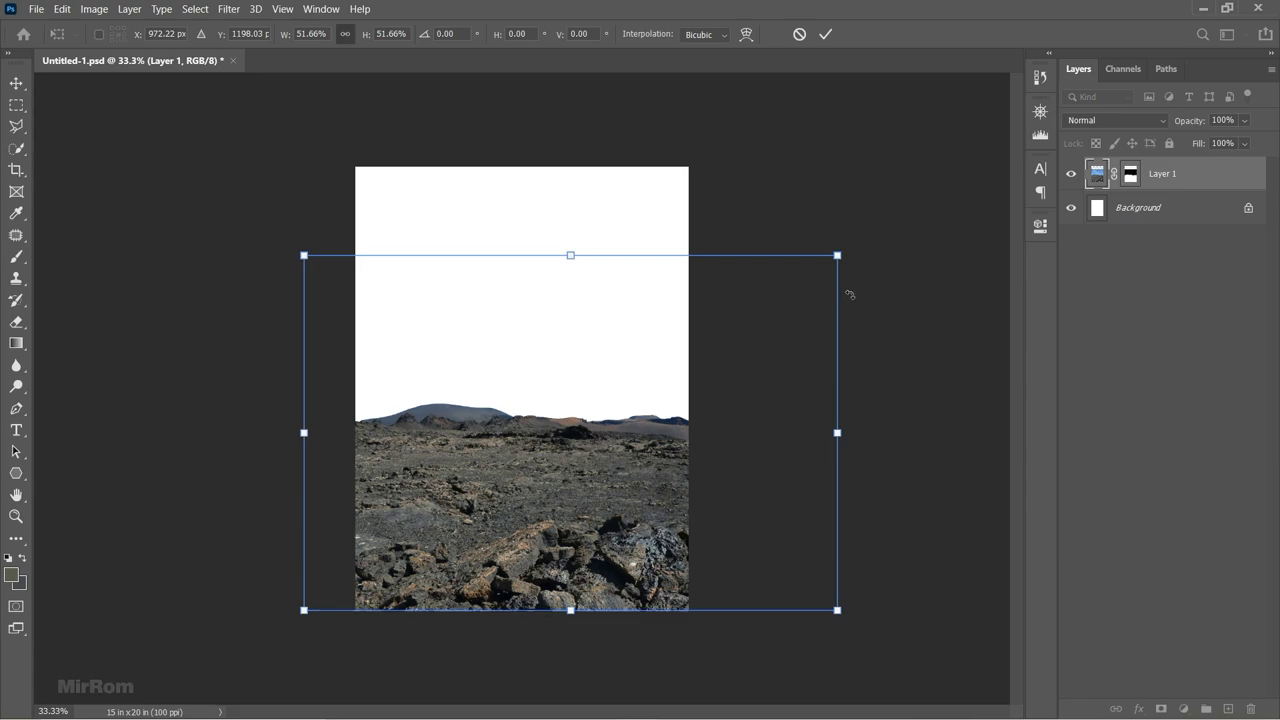
{"action": "mouse_move", "coordinate": [846, 250]}
{"action": "left_mouse_down"}
{"action": "mouse_move", "coordinate": [769, 298]}
{"action": "mouse_move", "coordinate": [789, 286]}
{"action": "left_mouse_up"}
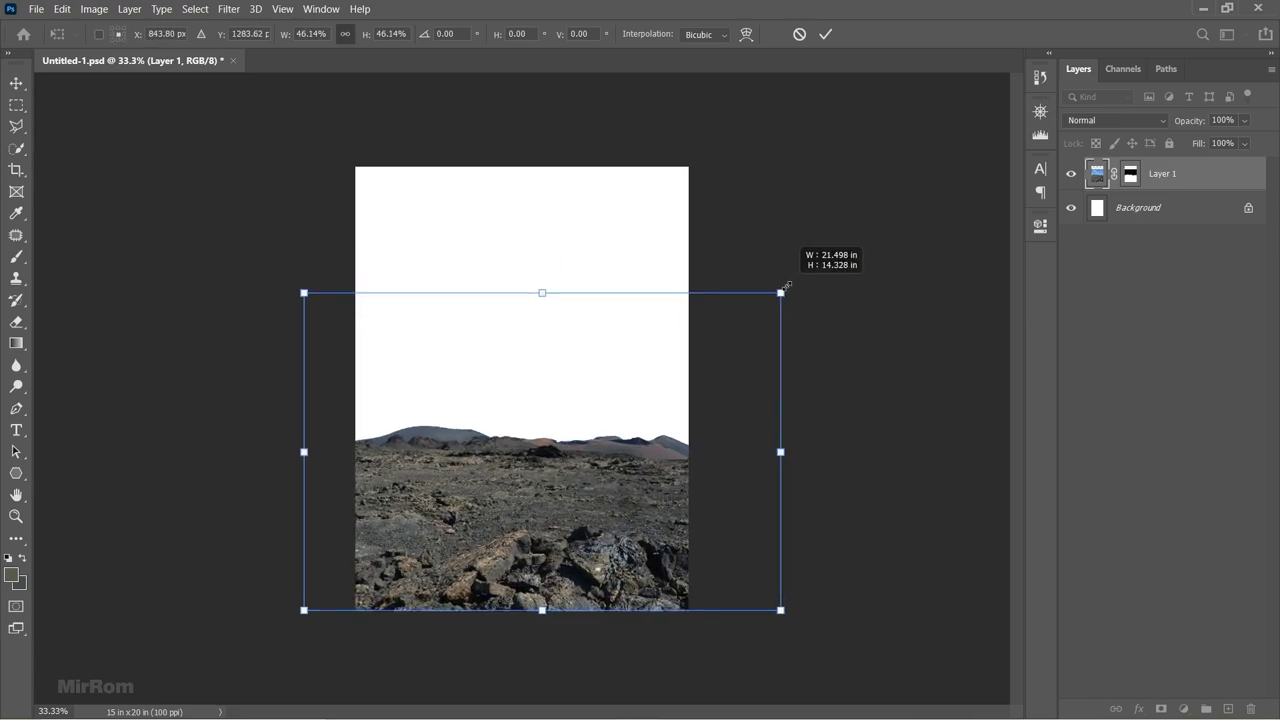
{"action": "left_click_drag", "start_coordinate": [305, 291], "coordinate": [298, 288]}
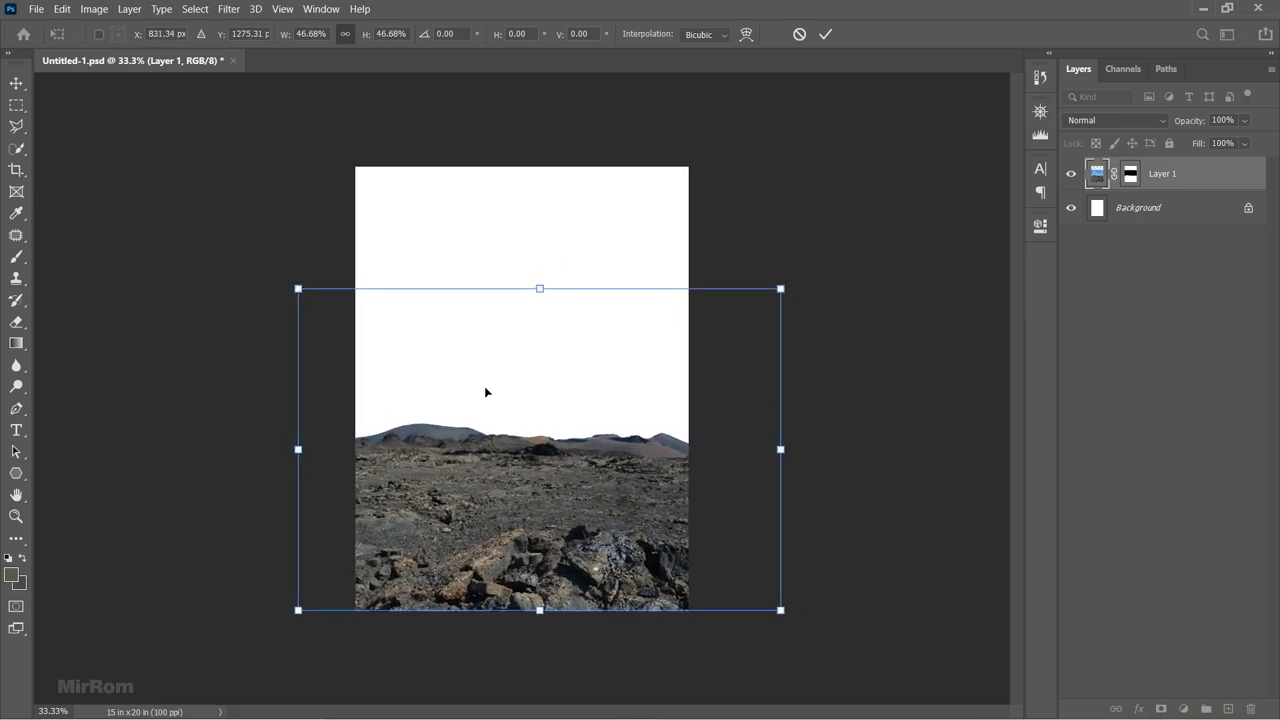
{"action": "left_click", "coordinate": [824, 36]}
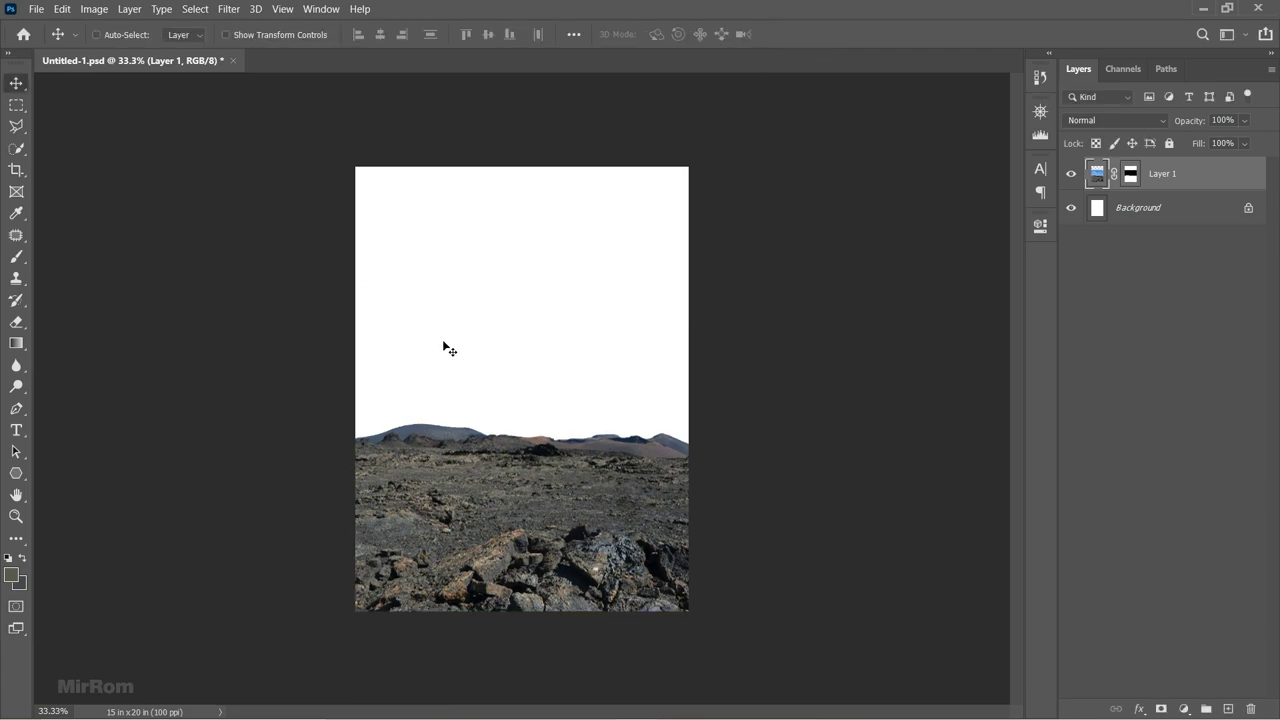
{"action": "left_click", "coordinate": [36, 9]}
Open clouds-194840 and bring it into Untitled-1 as Layer 2, closing its source document.
{"action": "left_click", "coordinate": [55, 37]}
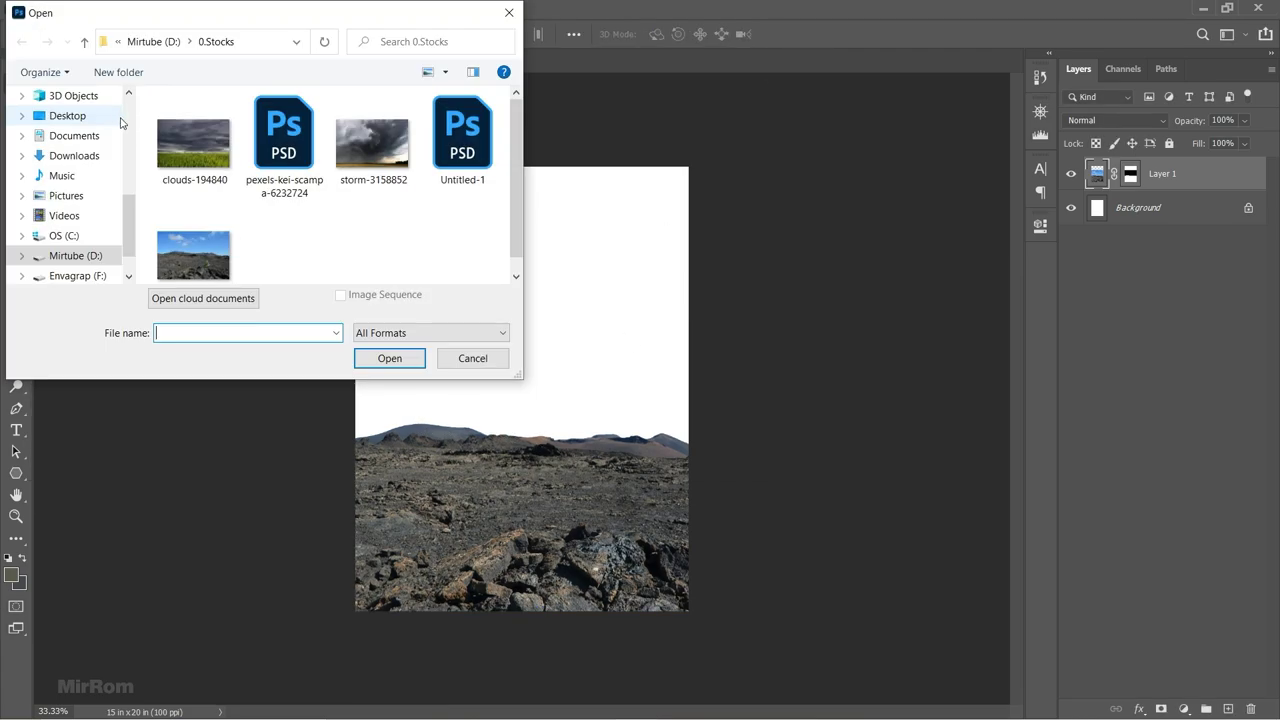
{"action": "left_click", "coordinate": [218, 174]}
{"action": "double_click", "coordinate": [218, 174]}
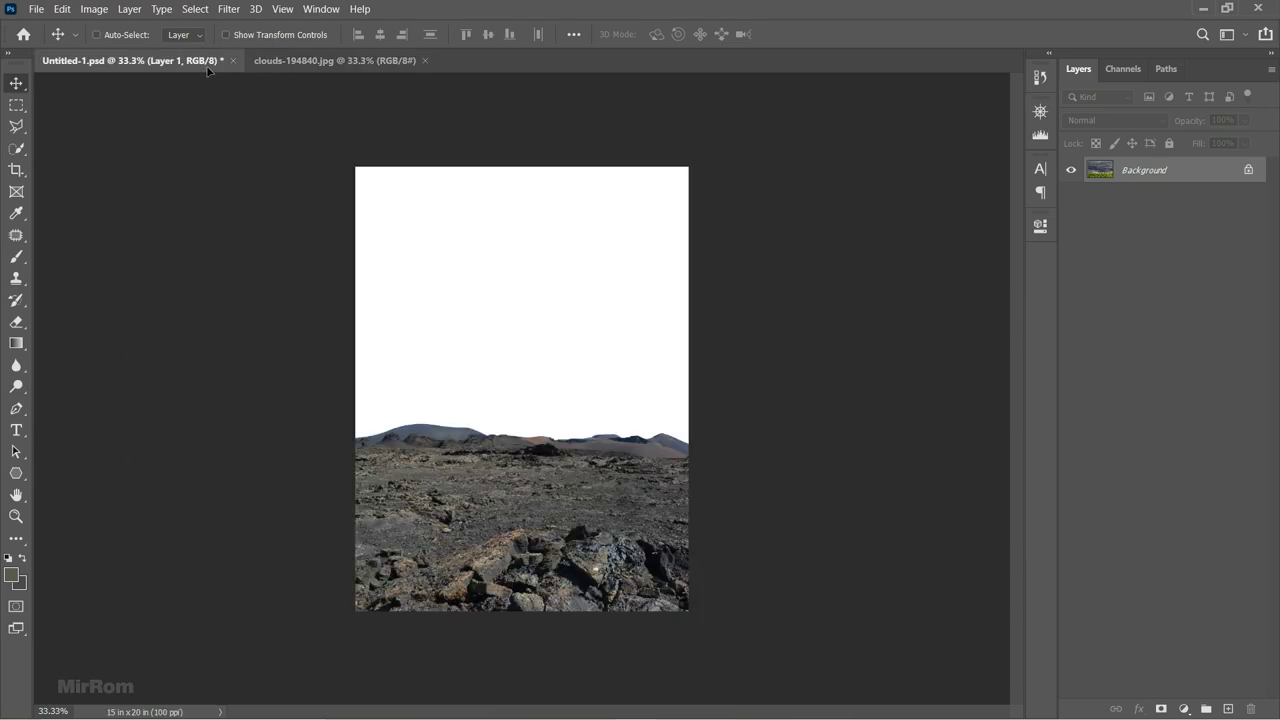
{"action": "left_click_drag", "start_coordinate": [510, 364], "coordinate": [441, 254]}
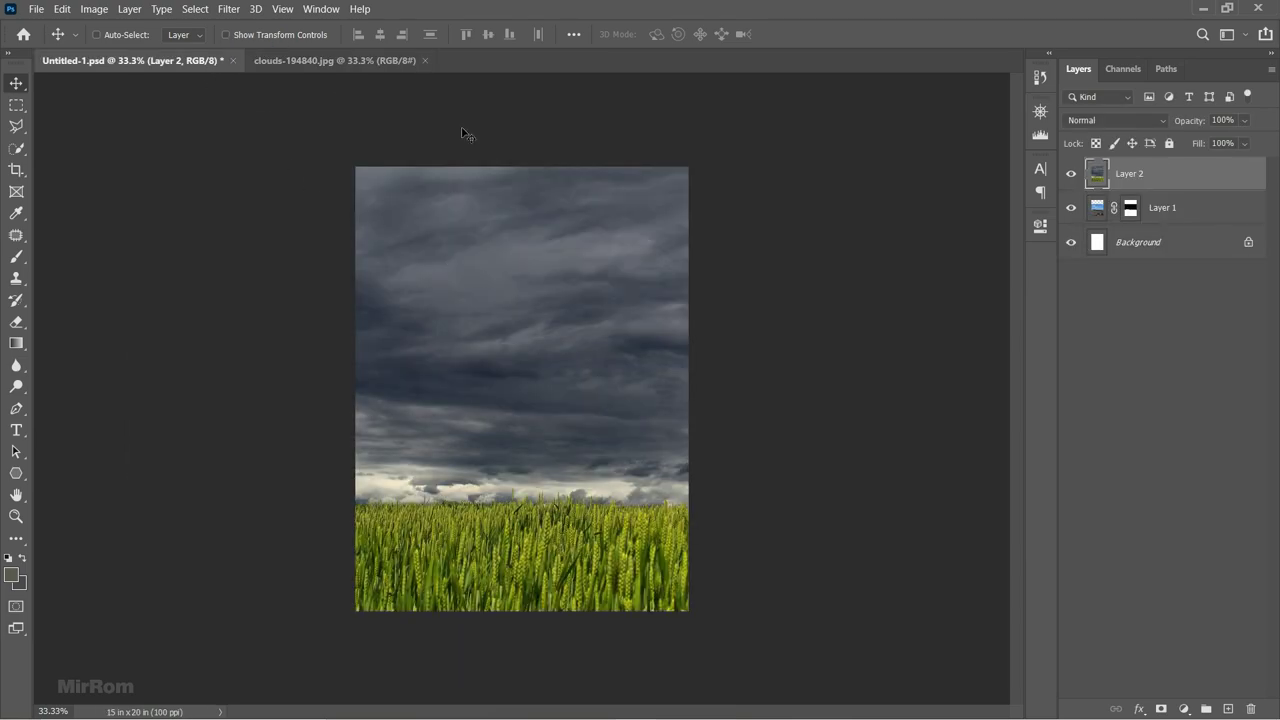
{"action": "left_click", "coordinate": [425, 61]}
Place Layer 2 below the lava layer, flip it horizontally and scale it over the canvas.
{"action": "left_click_drag", "start_coordinate": [1133, 191], "coordinate": [1136, 222]}
{"action": "mouse_move", "coordinate": [714, 397]}
{"action": "left_mouse_down"}
{"action": "mouse_move", "coordinate": [726, 400]}
{"action": "mouse_move", "coordinate": [729, 444]}
{"action": "mouse_move", "coordinate": [576, 512]}
{"action": "mouse_move", "coordinate": [938, 502]}
{"action": "left_mouse_up"}
{"action": "key", "text": "ctrl+t"}
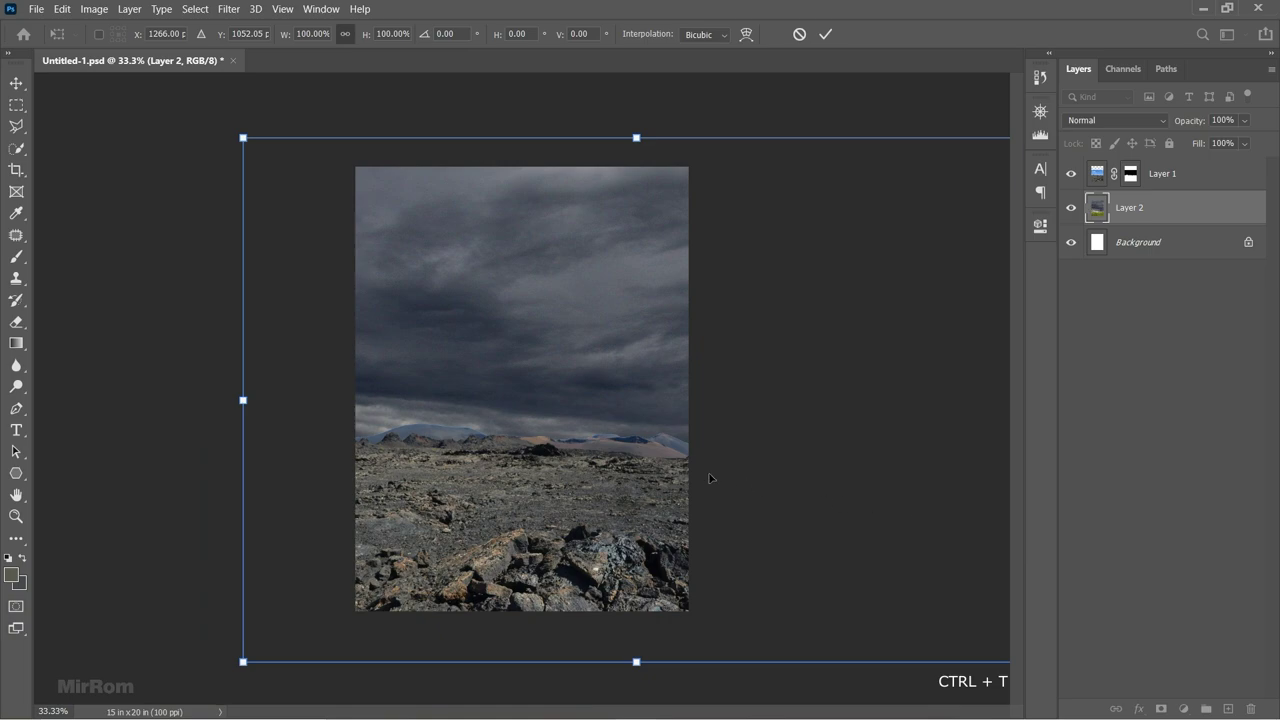
{"action": "left_click_drag", "start_coordinate": [709, 477], "coordinate": [574, 459]}
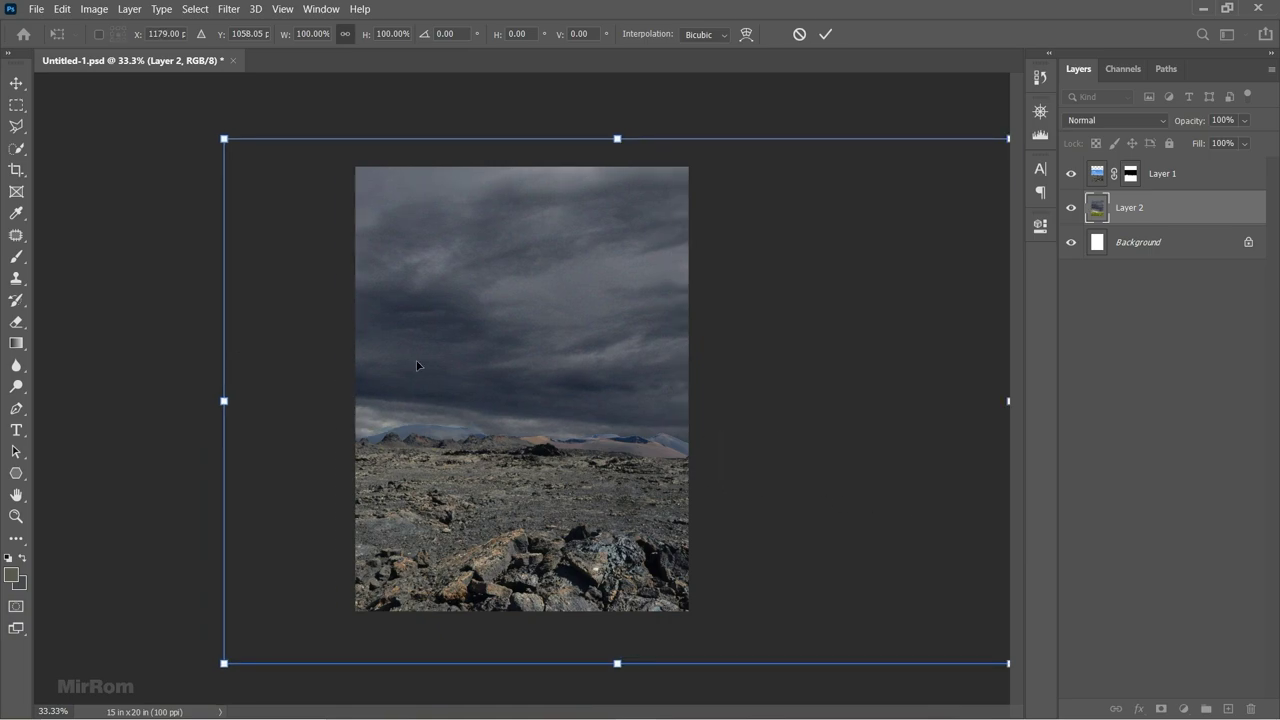
{"action": "left_click_drag", "start_coordinate": [418, 366], "coordinate": [364, 366]}
{"action": "right_click", "coordinate": [606, 254]}
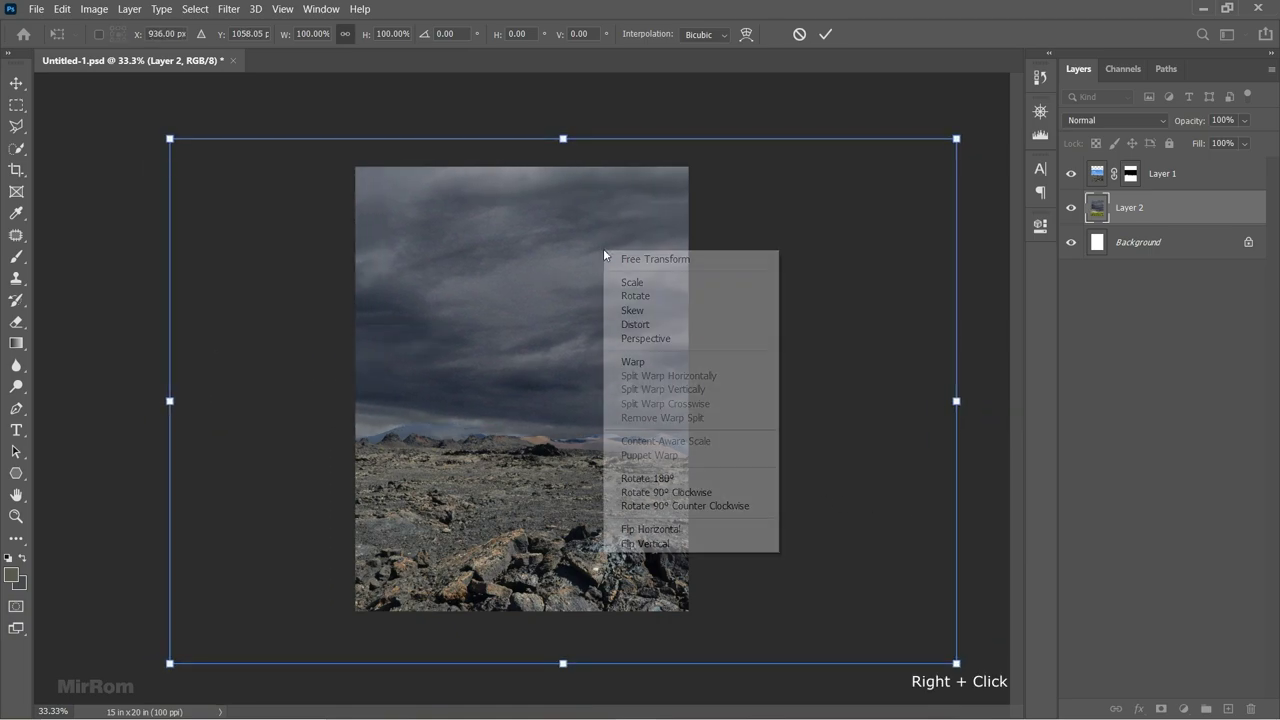
{"action": "left_click", "coordinate": [659, 528]}
{"action": "left_click_drag", "start_coordinate": [669, 472], "coordinate": [719, 478]}
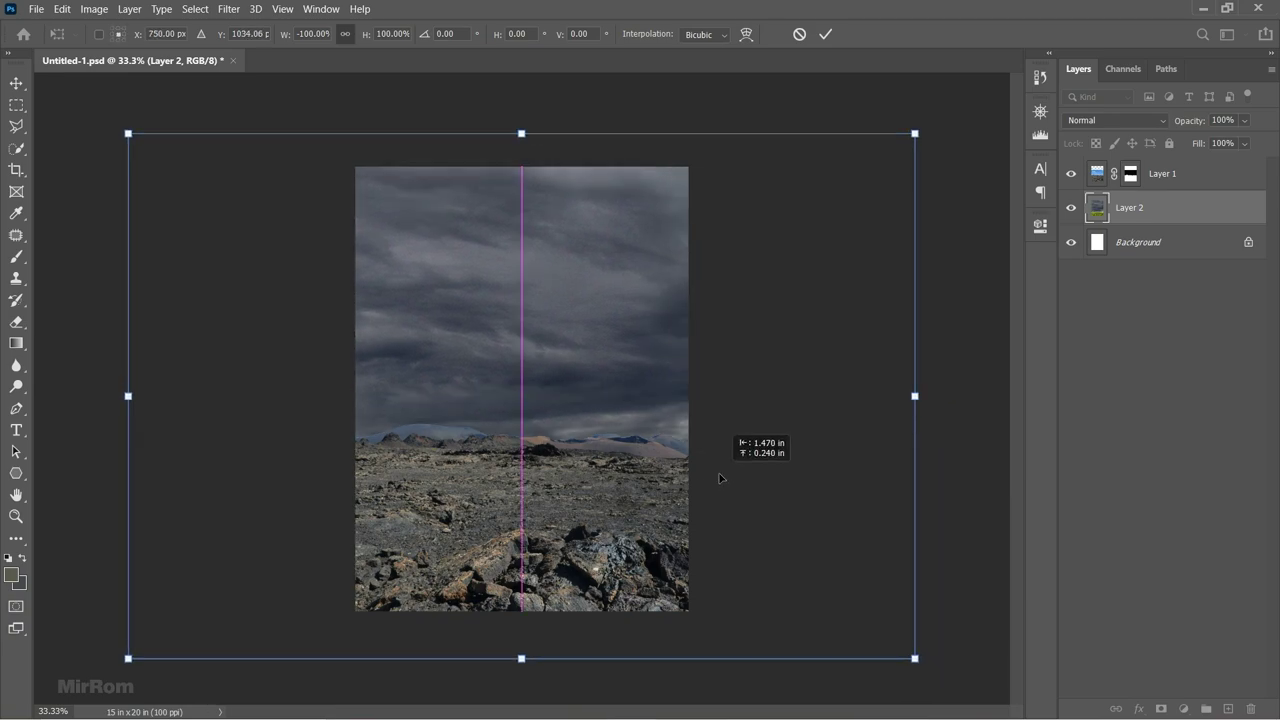
{"action": "left_click_drag", "start_coordinate": [915, 658], "coordinate": [872, 626]}
{"action": "mouse_move", "coordinate": [130, 625]}
{"action": "left_mouse_down"}
{"action": "mouse_move", "coordinate": [192, 605]}
{"action": "mouse_move", "coordinate": [171, 608]}
{"action": "left_mouse_up"}
{"action": "left_click_drag", "start_coordinate": [508, 600], "coordinate": [534, 606]}
{"action": "left_click", "coordinate": [825, 34]}
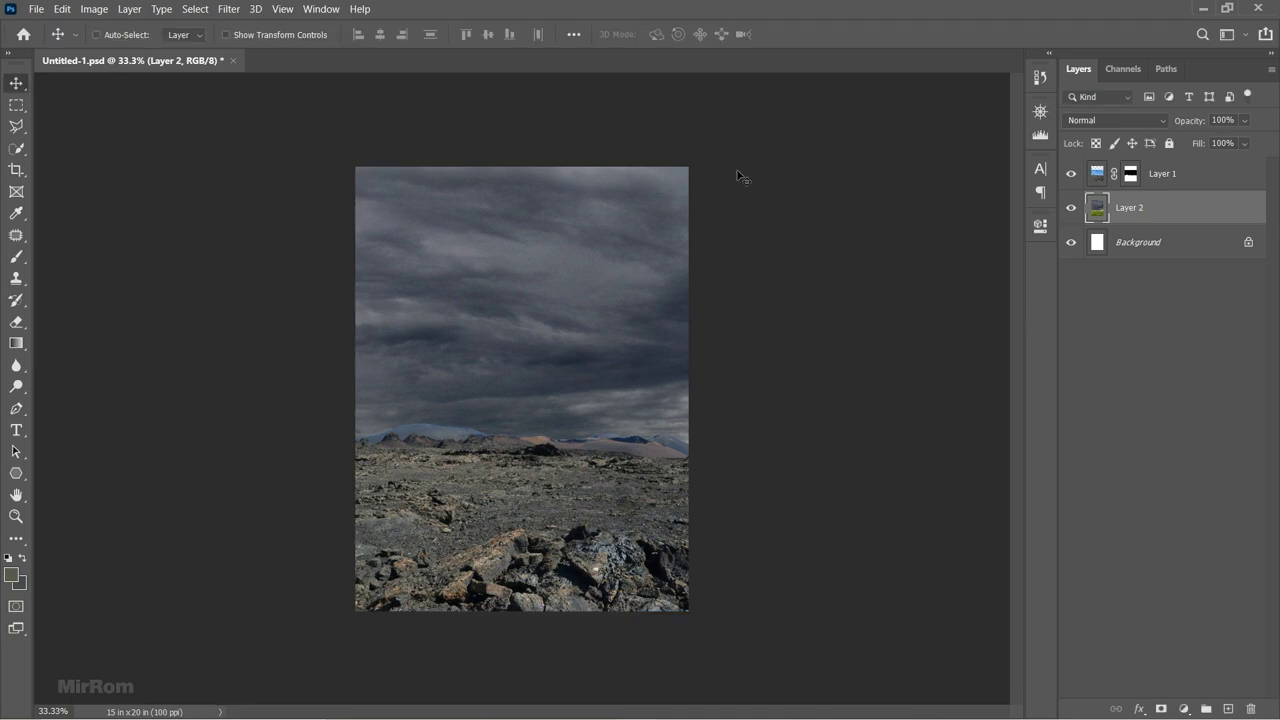
Raise the sky layer about 20 px and stretch it wider and lower above the horizon.
{"action": "left_click_drag", "start_coordinate": [618, 327], "coordinate": [622, 307]}
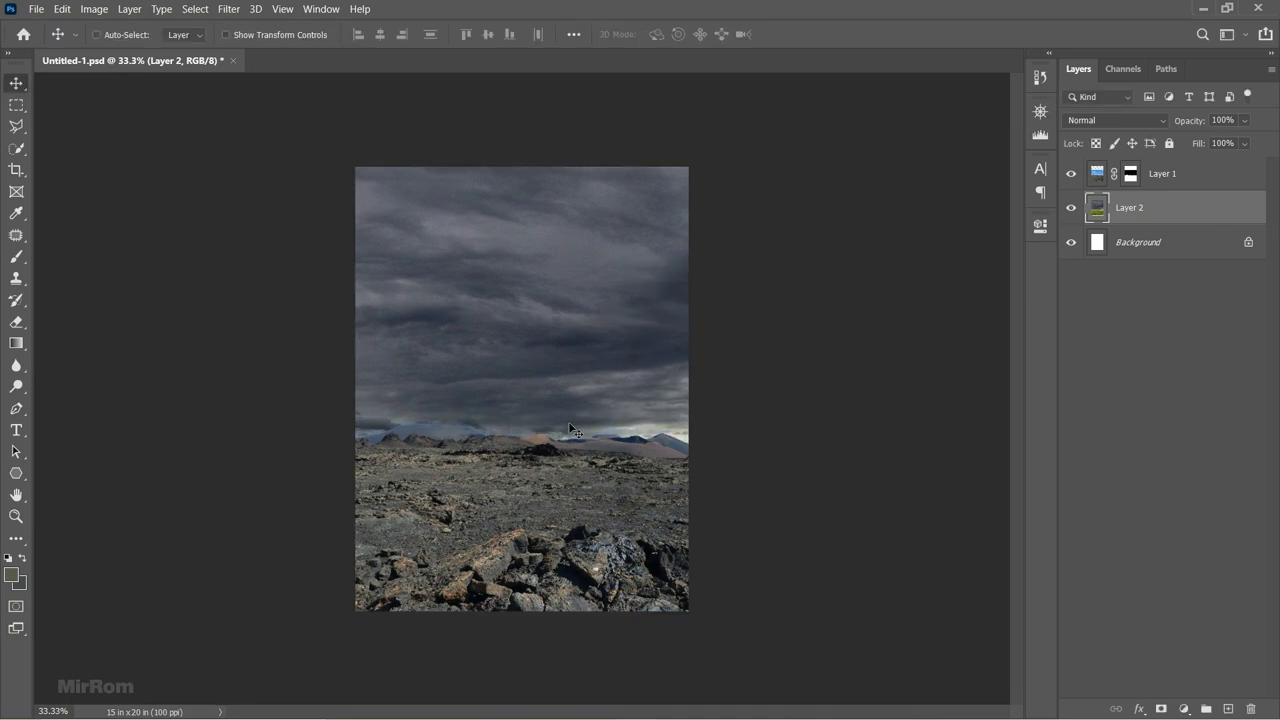
{"action": "key", "text": "ctrl+t"}
{"action": "left_click_drag", "start_coordinate": [890, 356], "coordinate": [888, 356]}
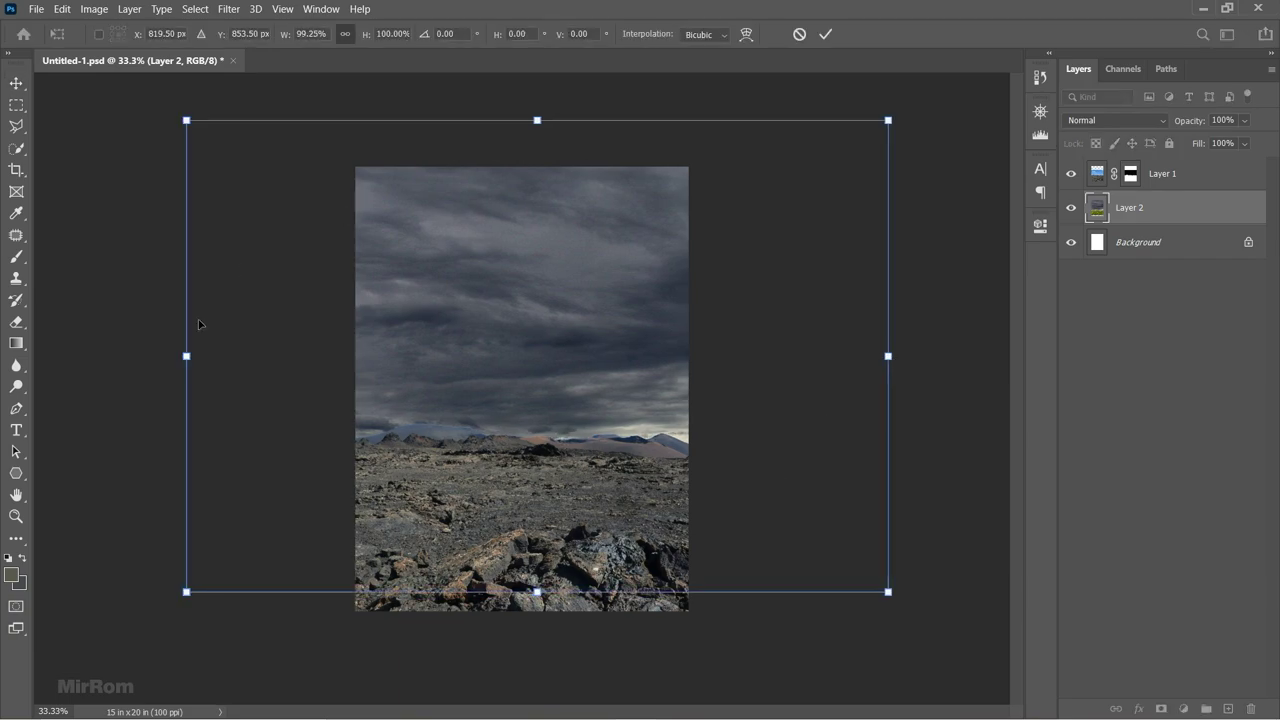
{"action": "left_click_drag", "start_coordinate": [186, 350], "coordinate": [178, 355]}
{"action": "left_click_drag", "start_coordinate": [539, 591], "coordinate": [533, 601]}
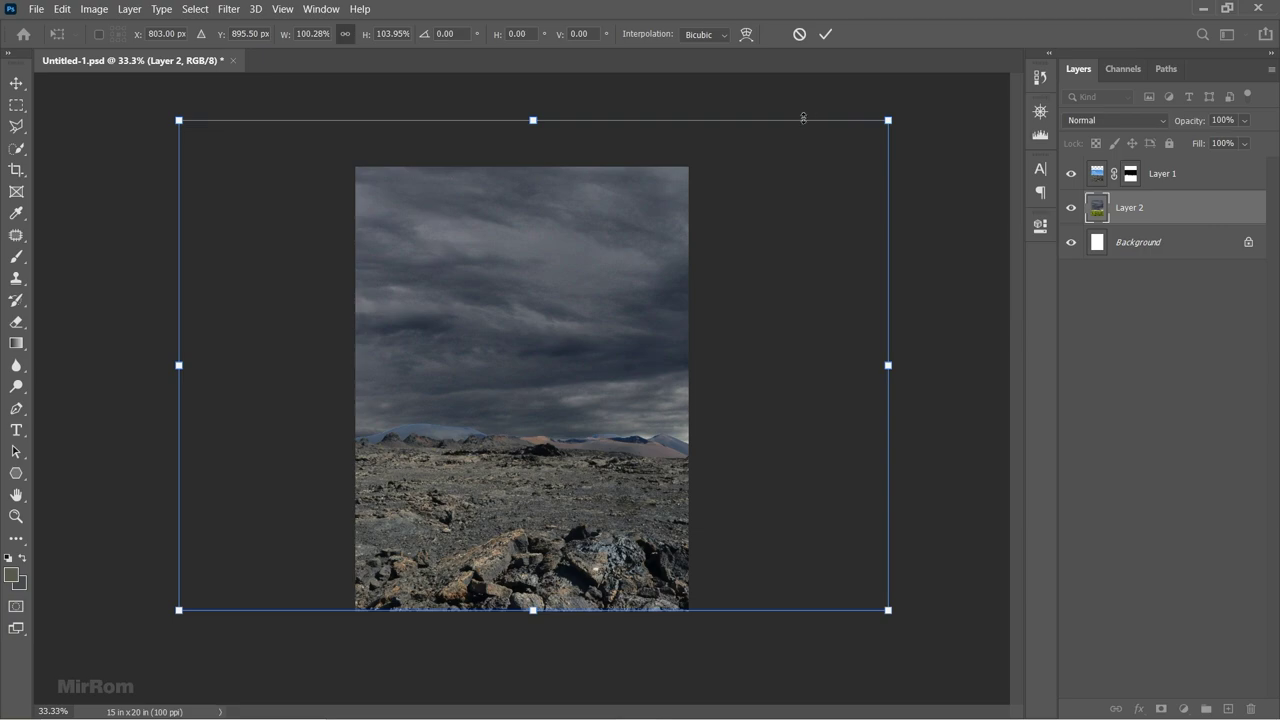
{"action": "left_click", "coordinate": [825, 34]}
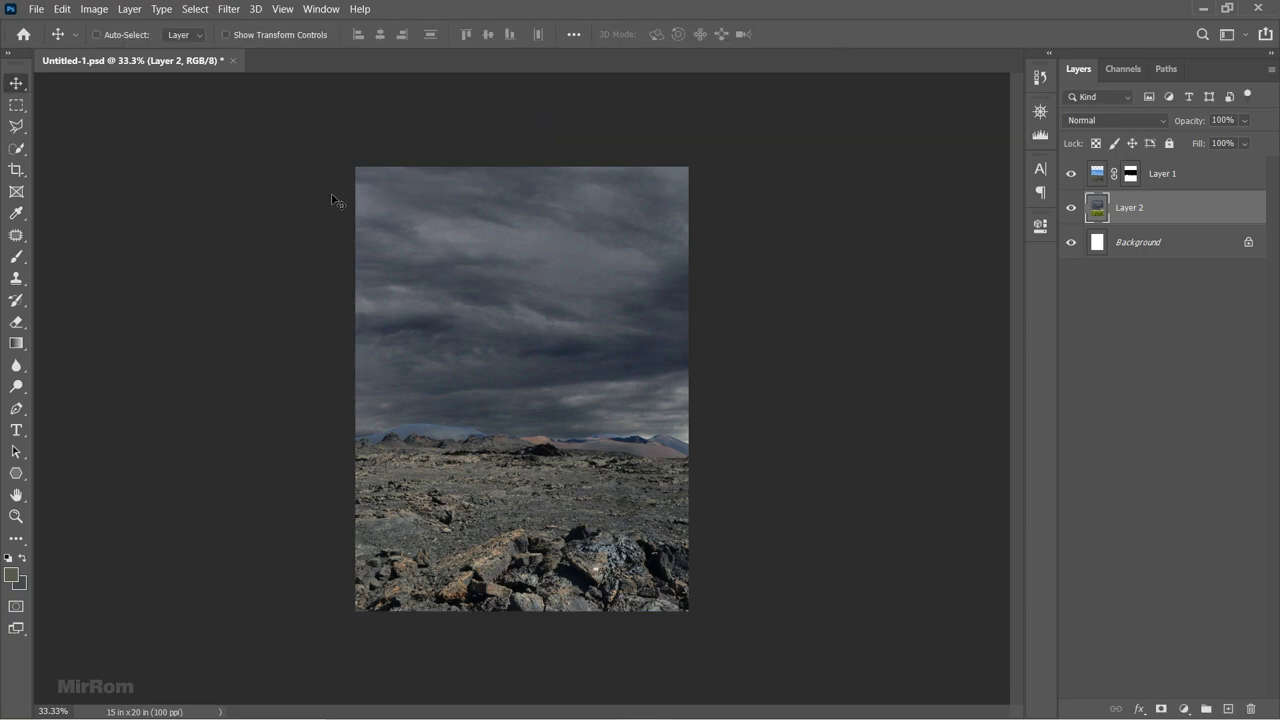
Open storm-3158852.jpg and drag it into Untitled-1 as Layer 3.
{"action": "left_click", "coordinate": [46, 14]}
{"action": "left_click", "coordinate": [45, 37]}
{"action": "double_click", "coordinate": [371, 143]}
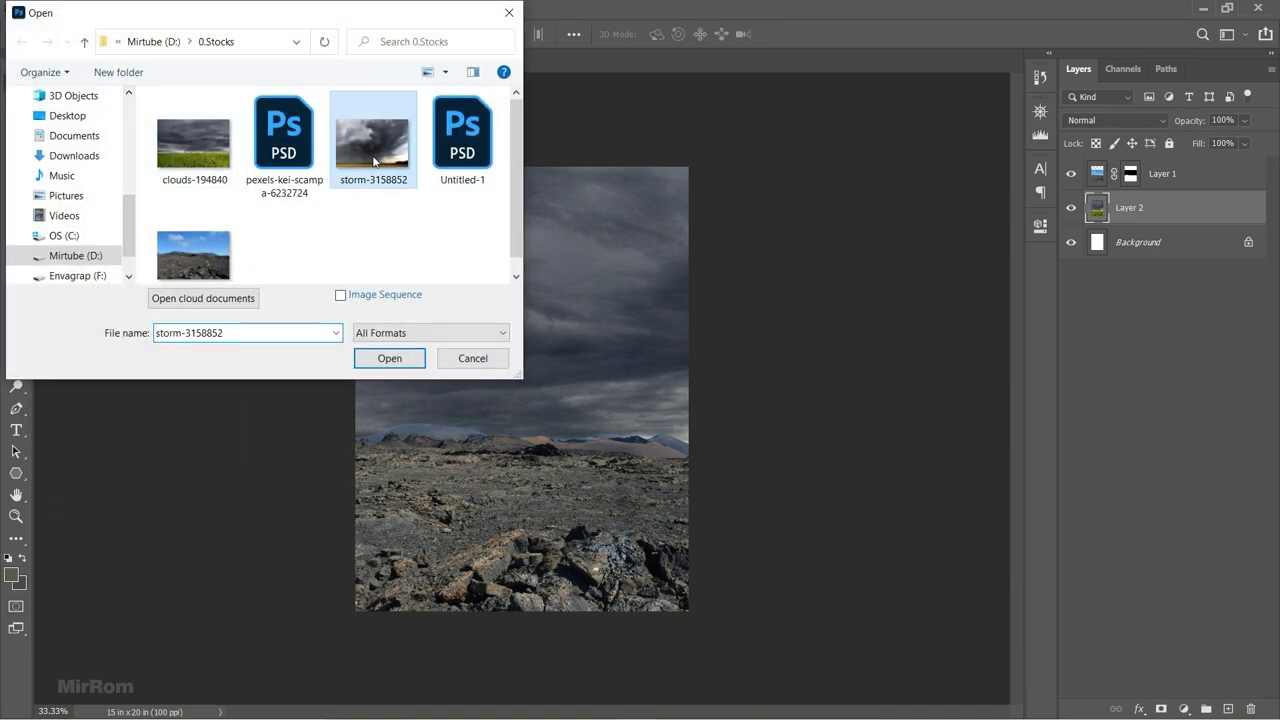
{"action": "mouse_move", "coordinate": [208, 63]}
{"action": "left_mouse_down"}
{"action": "mouse_move", "coordinate": [417, 237]}
{"action": "mouse_move", "coordinate": [623, 363]}
{"action": "left_mouse_up"}
Scale Layer 3 to roughly half size at 61% opacity, commit, and close the storm document.
{"action": "key", "text": "ctrl+t"}
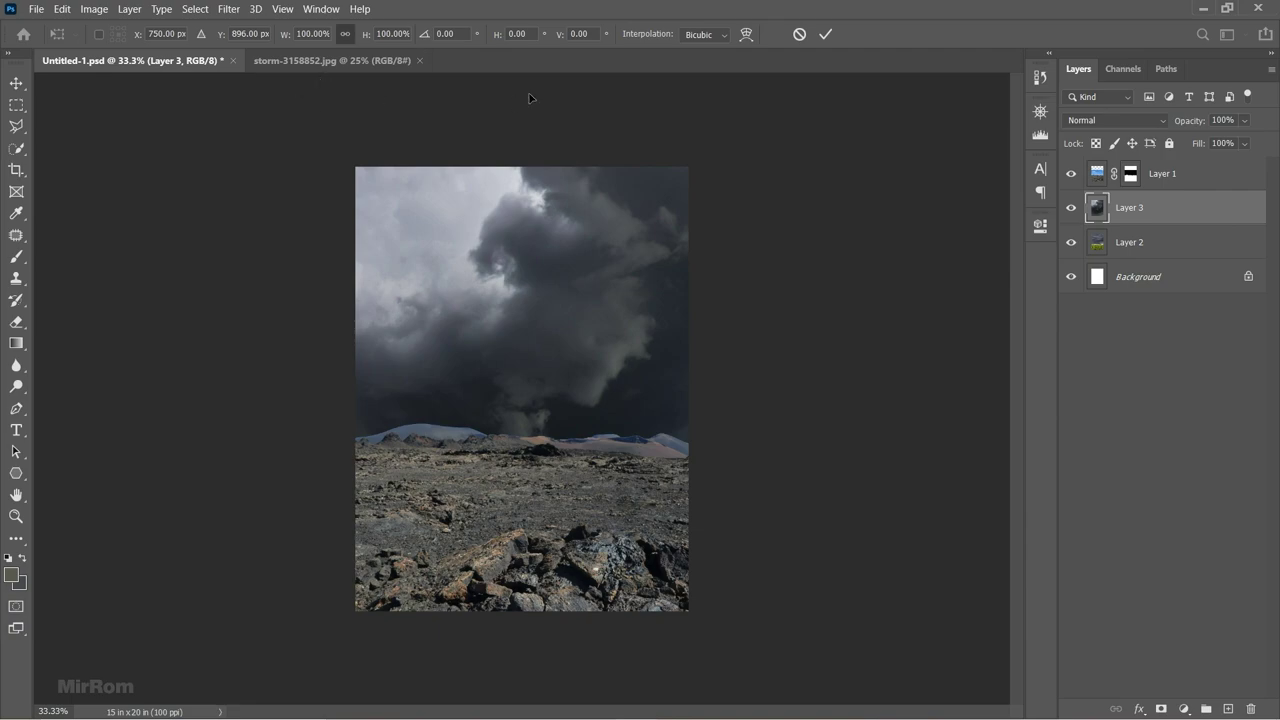
{"action": "left_click_drag", "start_coordinate": [286, 34], "coordinate": [251, 51]}
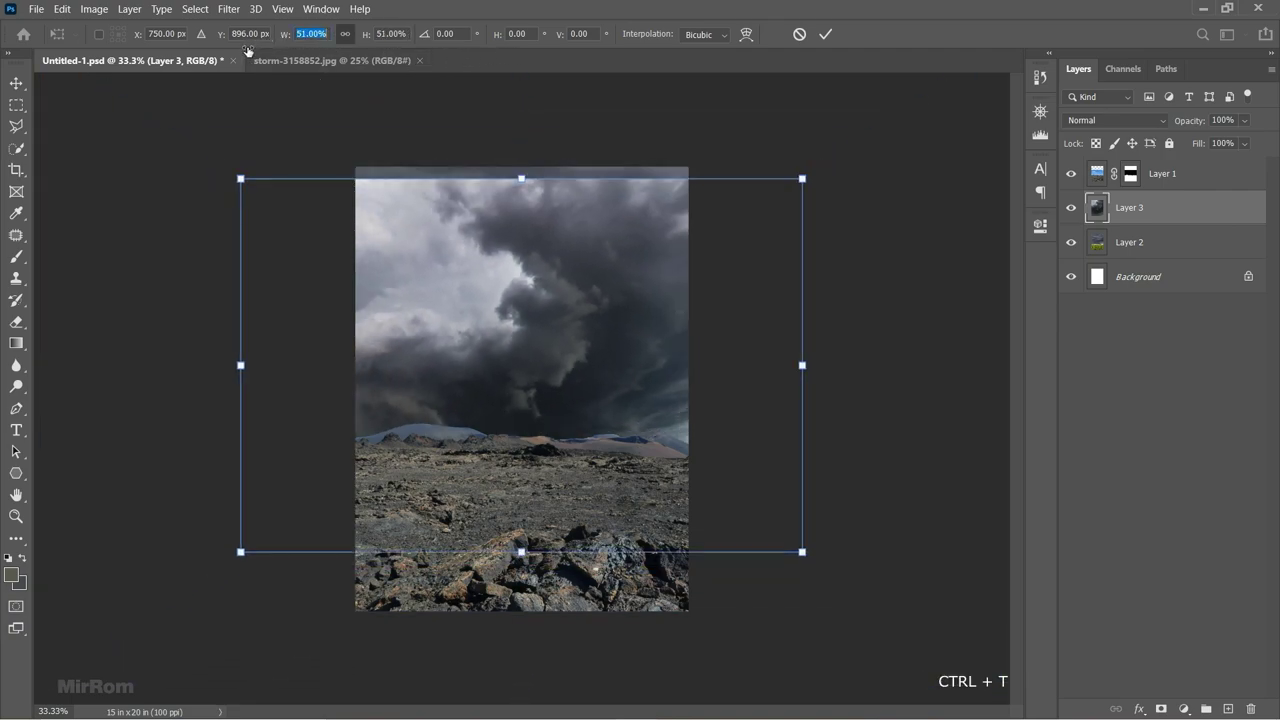
{"action": "mouse_move", "coordinate": [616, 293]}
{"action": "left_mouse_down"}
{"action": "mouse_move", "coordinate": [620, 215]}
{"action": "mouse_move", "coordinate": [635, 243]}
{"action": "left_mouse_up"}
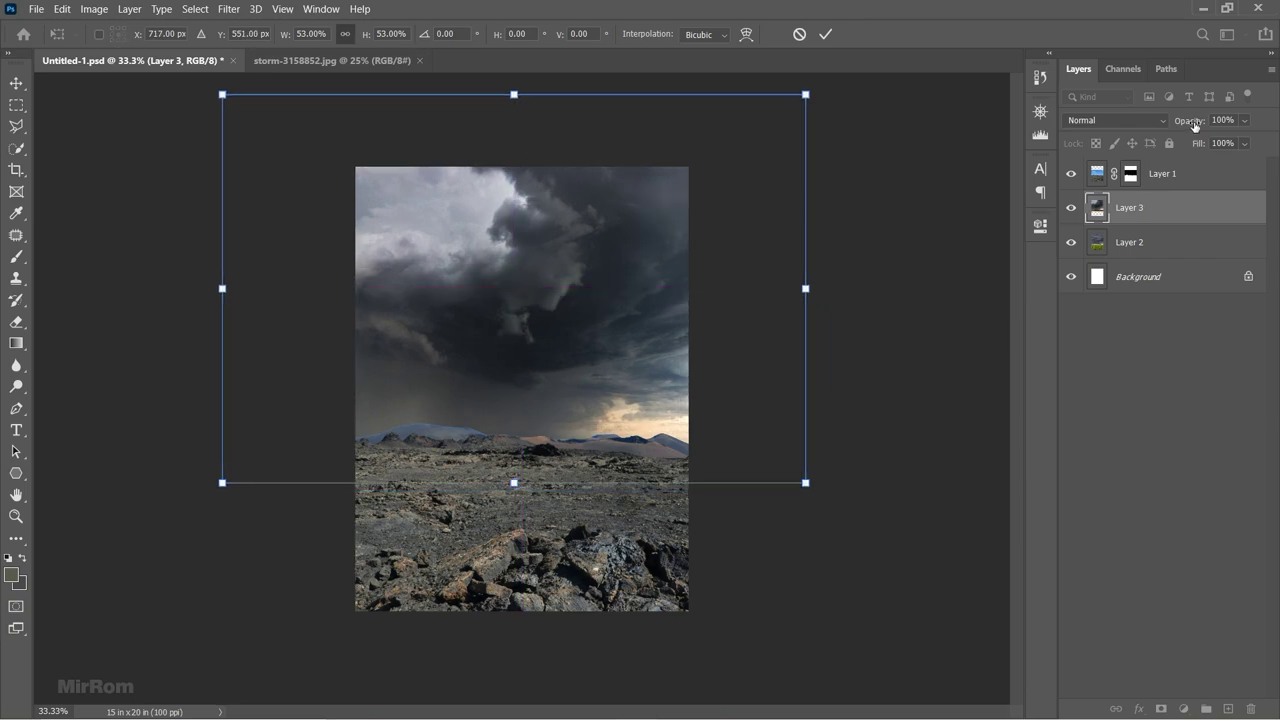
{"action": "mouse_move", "coordinate": [1194, 126]}
{"action": "left_mouse_down"}
{"action": "mouse_move", "coordinate": [1175, 127]}
{"action": "mouse_move", "coordinate": [1196, 124]}
{"action": "left_mouse_up"}
{"action": "left_click_drag", "start_coordinate": [514, 483], "coordinate": [515, 541]}
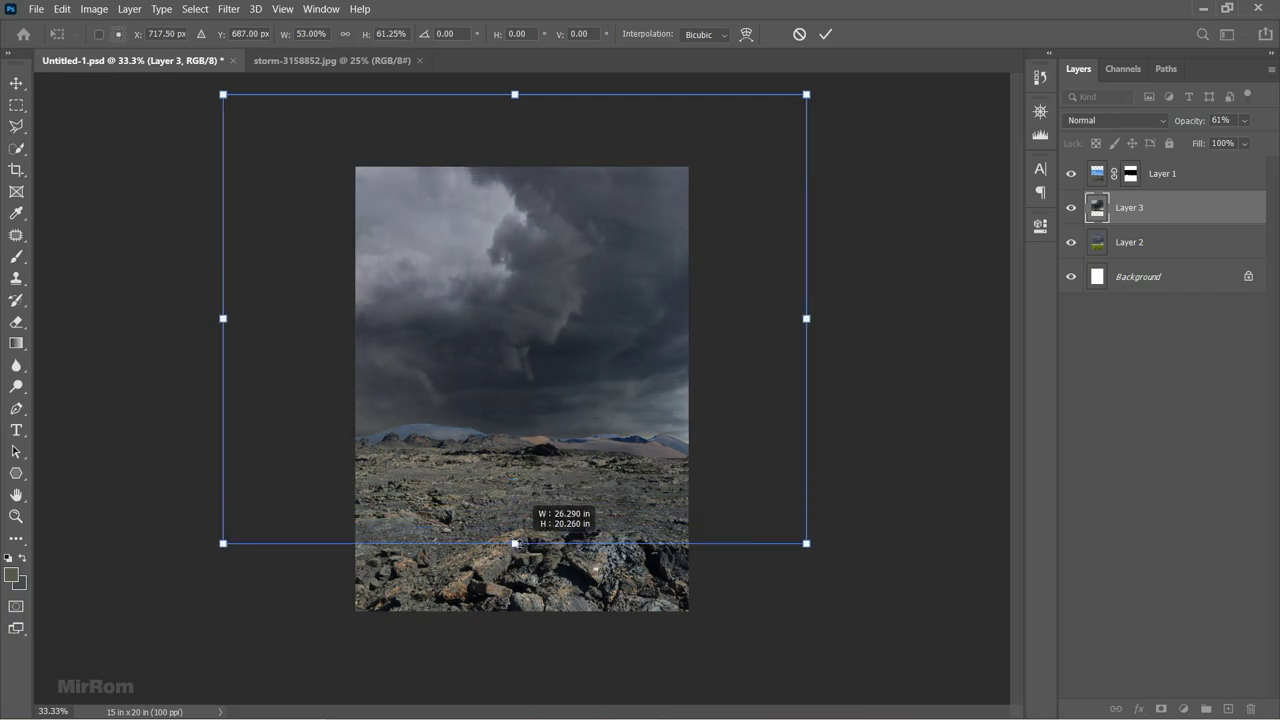
{"action": "left_click_drag", "start_coordinate": [222, 318], "coordinate": [234, 318]}
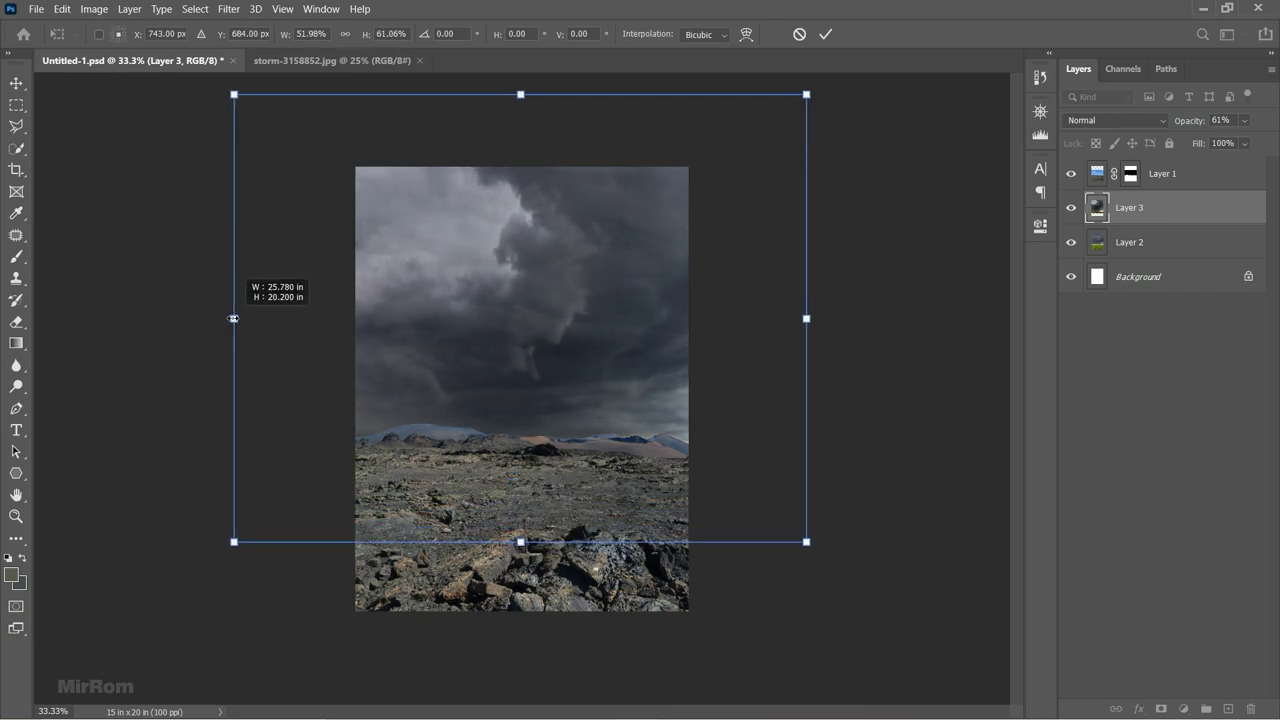
{"action": "left_click_drag", "start_coordinate": [806, 318], "coordinate": [801, 318]}
{"action": "left_click_drag", "start_coordinate": [518, 541], "coordinate": [518, 524]}
{"action": "left_click", "coordinate": [825, 34]}
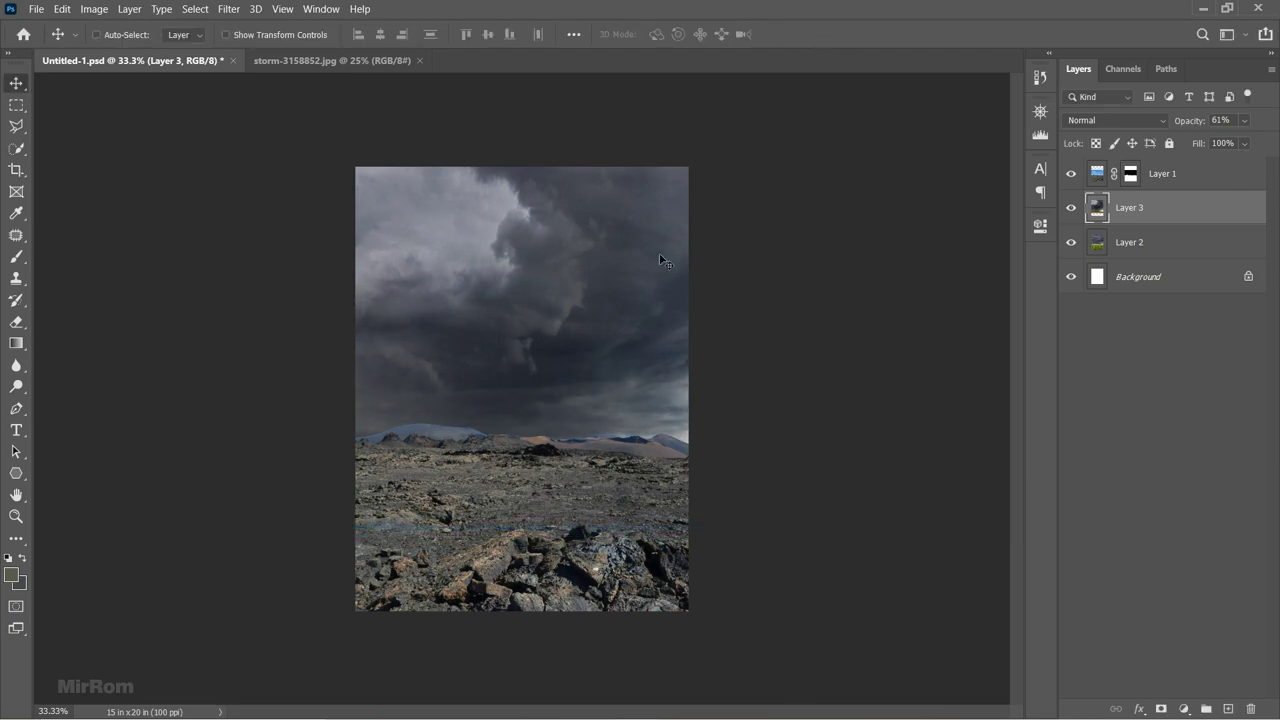
{"action": "left_click", "coordinate": [420, 60]}
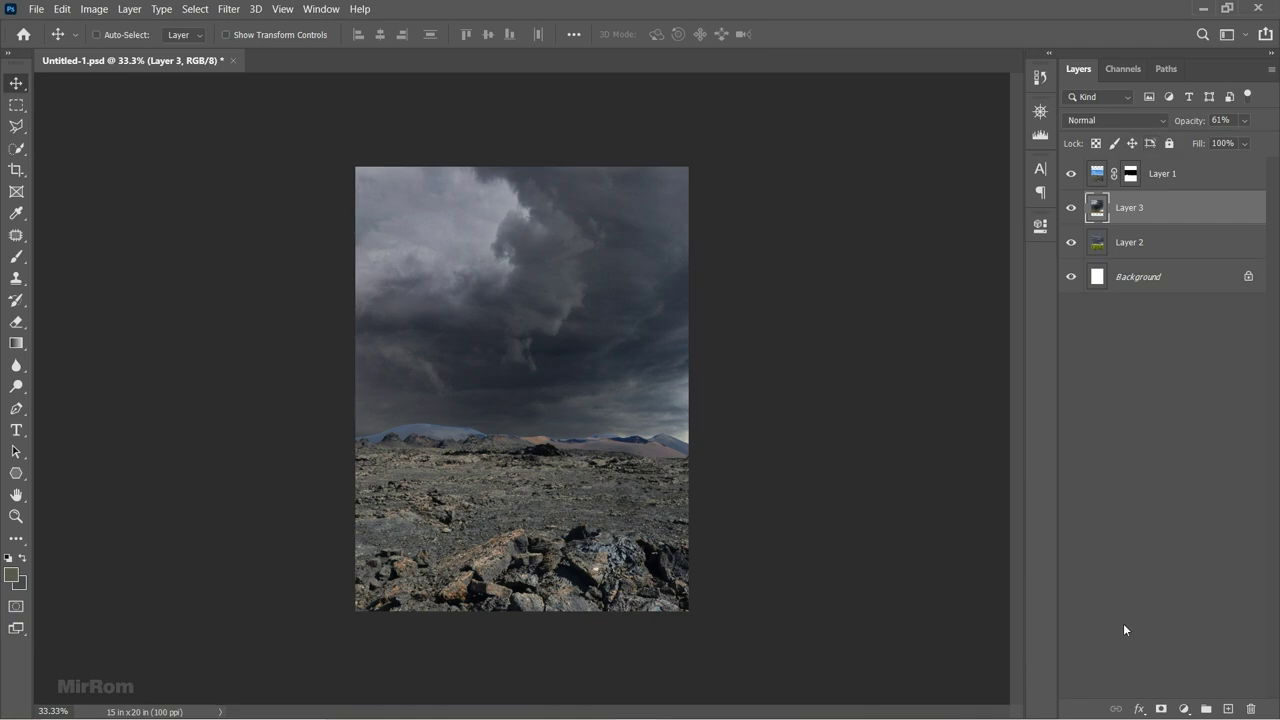
Add an inverted layer mask to Layer 3 and raise its opacity to 100%.
{"action": "left_click", "coordinate": [1159, 710]}
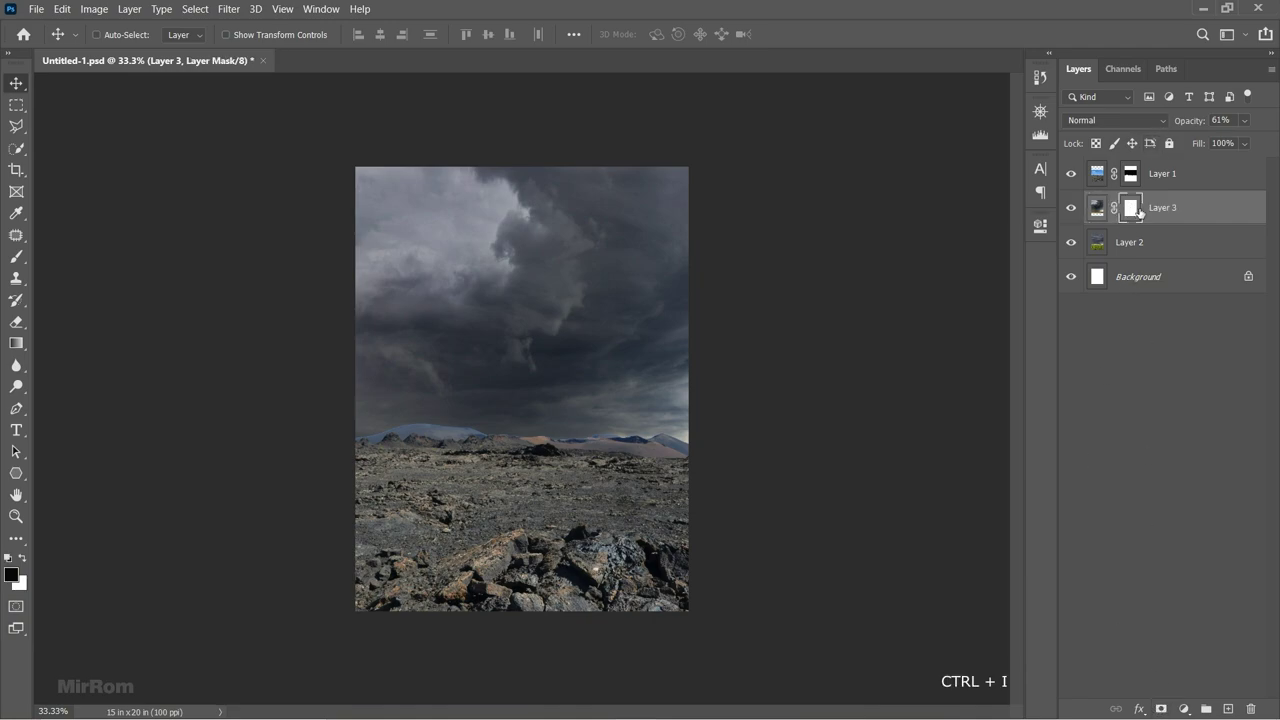
{"action": "left_click_drag", "start_coordinate": [1188, 120], "coordinate": [1274, 127]}
{"action": "key", "text": "ctrl+i"}
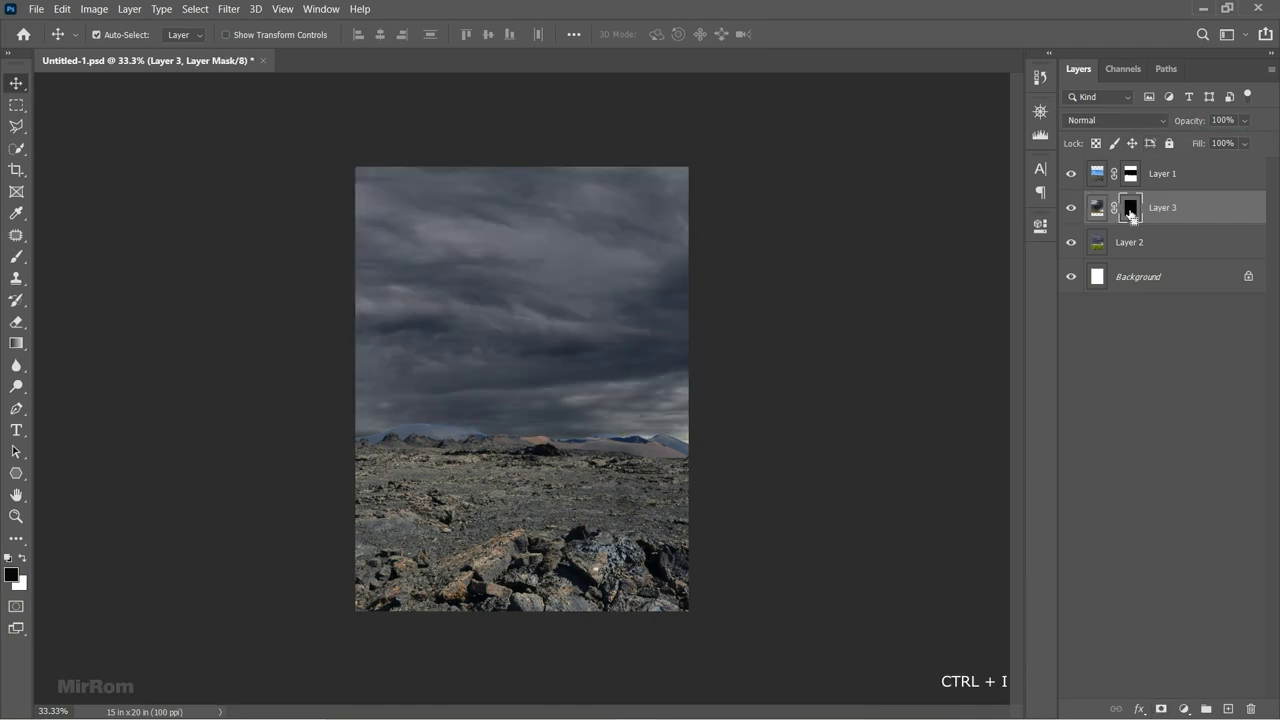
{"action": "scroll", "coordinate": [557, 294], "scroll_direction": "up", "scroll_amount": 1}
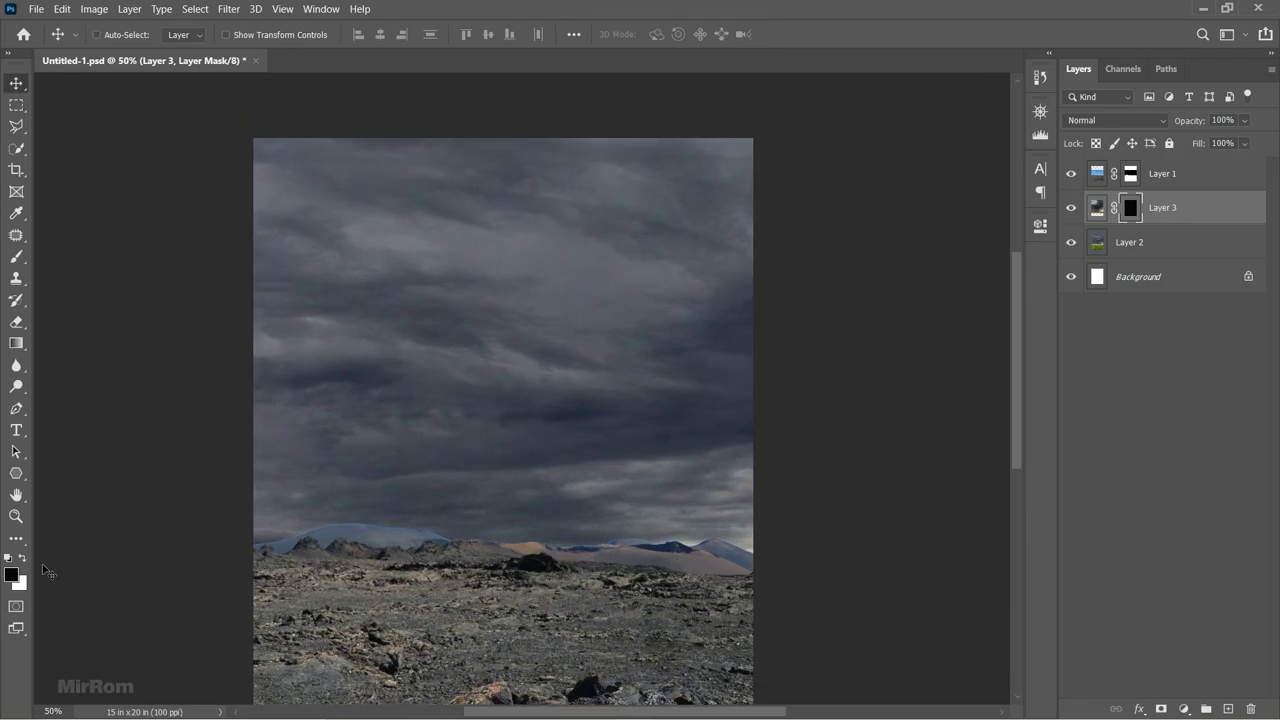
Paint the storm cloud column back in on the mask with a large Soft Round brush.
{"action": "key", "text": "b"}
{"action": "right_click", "coordinate": [538, 248]}
{"action": "left_click_drag", "start_coordinate": [619, 286], "coordinate": [671, 286]}
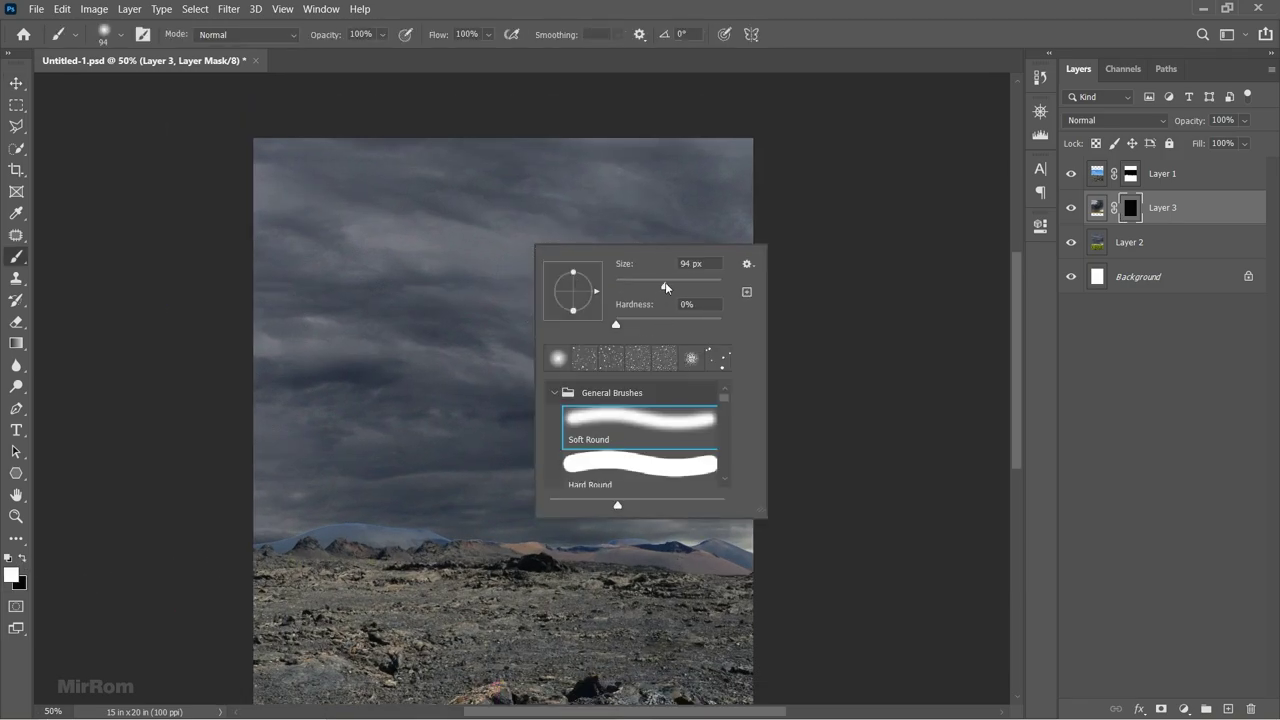
{"action": "left_click", "coordinate": [625, 418]}
{"action": "key", "text": "Return"}
{"action": "key", "text": "bracketright"}
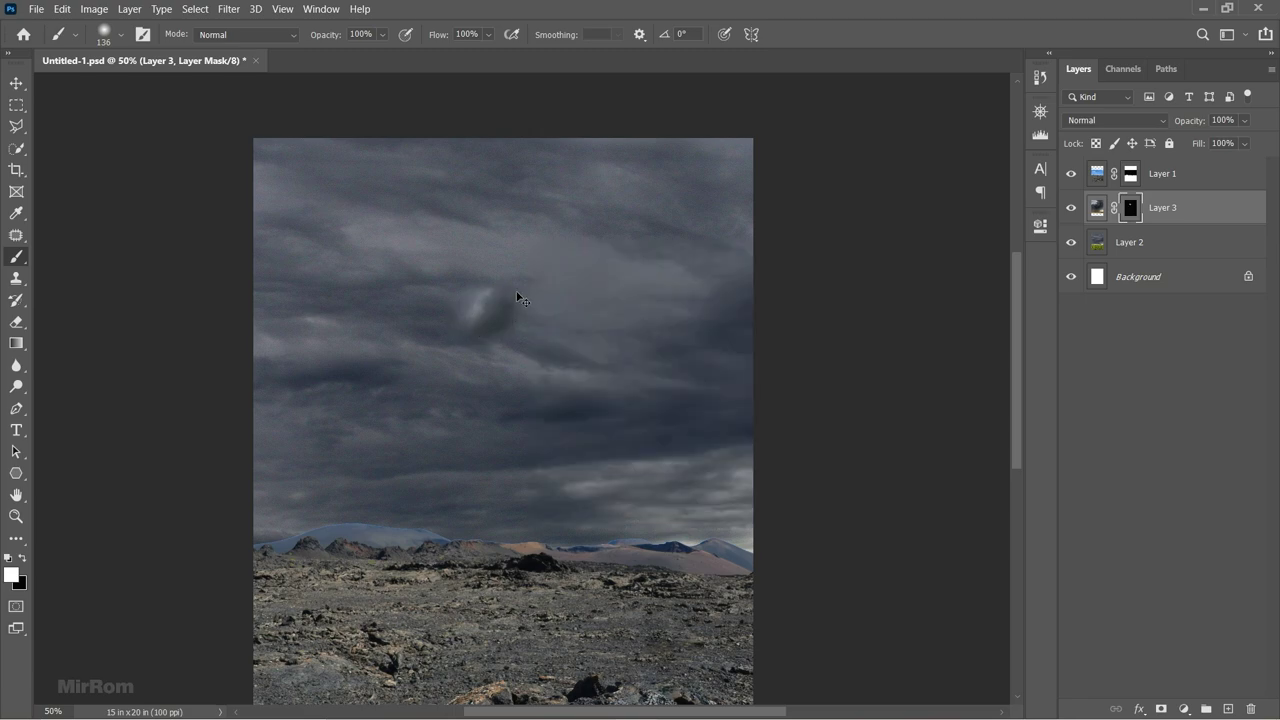
{"action": "mouse_move", "coordinate": [515, 193]}
{"action": "left_mouse_down"}
{"action": "mouse_move", "coordinate": [560, 263]}
{"action": "mouse_move", "coordinate": [531, 143]}
{"action": "mouse_move", "coordinate": [534, 297]}
{"action": "mouse_move", "coordinate": [374, 420]}
{"action": "mouse_move", "coordinate": [463, 377]}
{"action": "mouse_move", "coordinate": [363, 409]}
{"action": "mouse_move", "coordinate": [511, 354]}
{"action": "mouse_move", "coordinate": [551, 380]}
{"action": "mouse_move", "coordinate": [551, 314]}
{"action": "mouse_move", "coordinate": [603, 263]}
{"action": "mouse_move", "coordinate": [555, 420]}
{"action": "mouse_move", "coordinate": [343, 414]}
{"action": "left_mouse_up"}
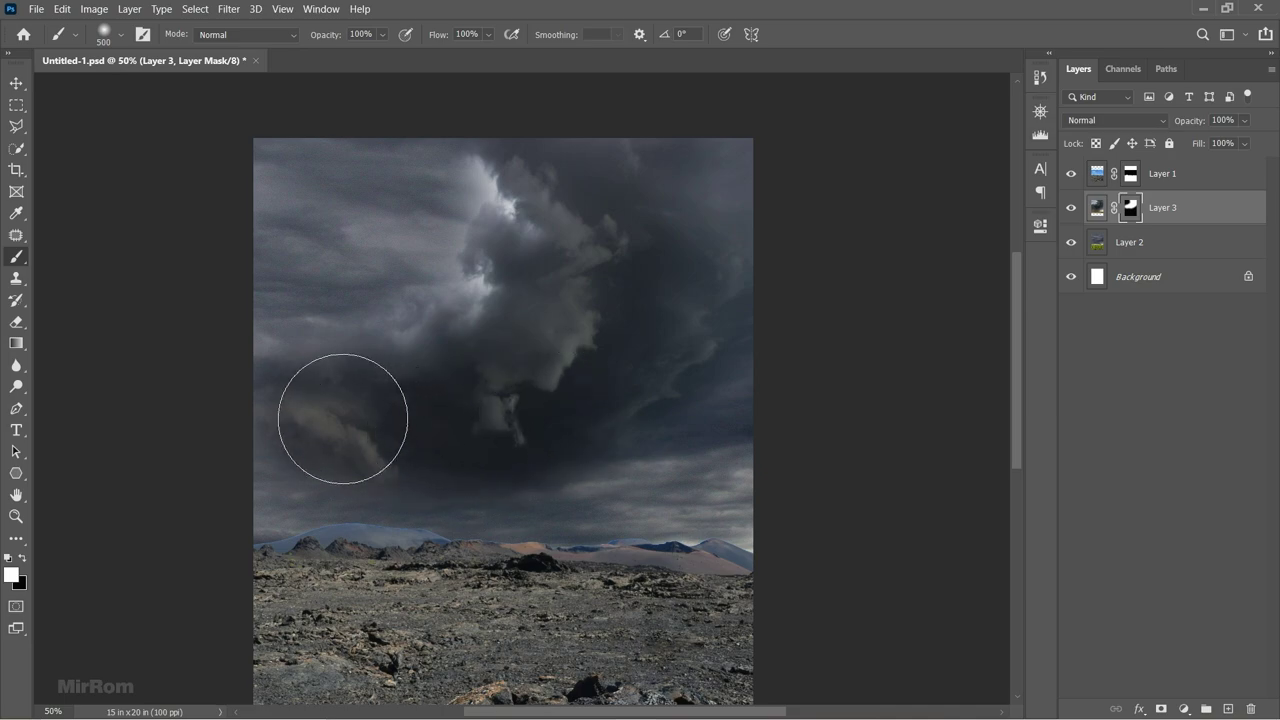
{"action": "key", "text": "bracketleft"}
{"action": "key", "text": "bracketleft"}
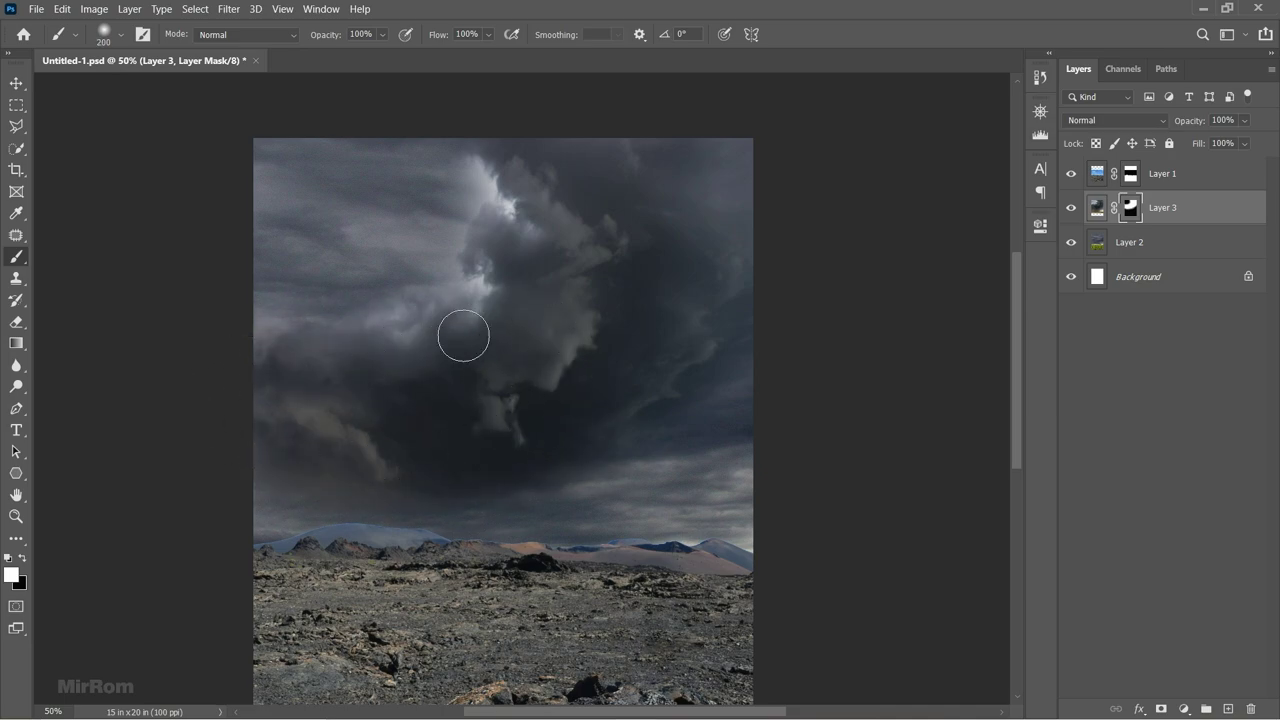
{"action": "left_click_drag", "start_coordinate": [446, 134], "coordinate": [563, 166]}
{"action": "key", "text": "bracketright"}
{"action": "key", "text": "bracketright"}
{"action": "key", "text": "bracketright"}
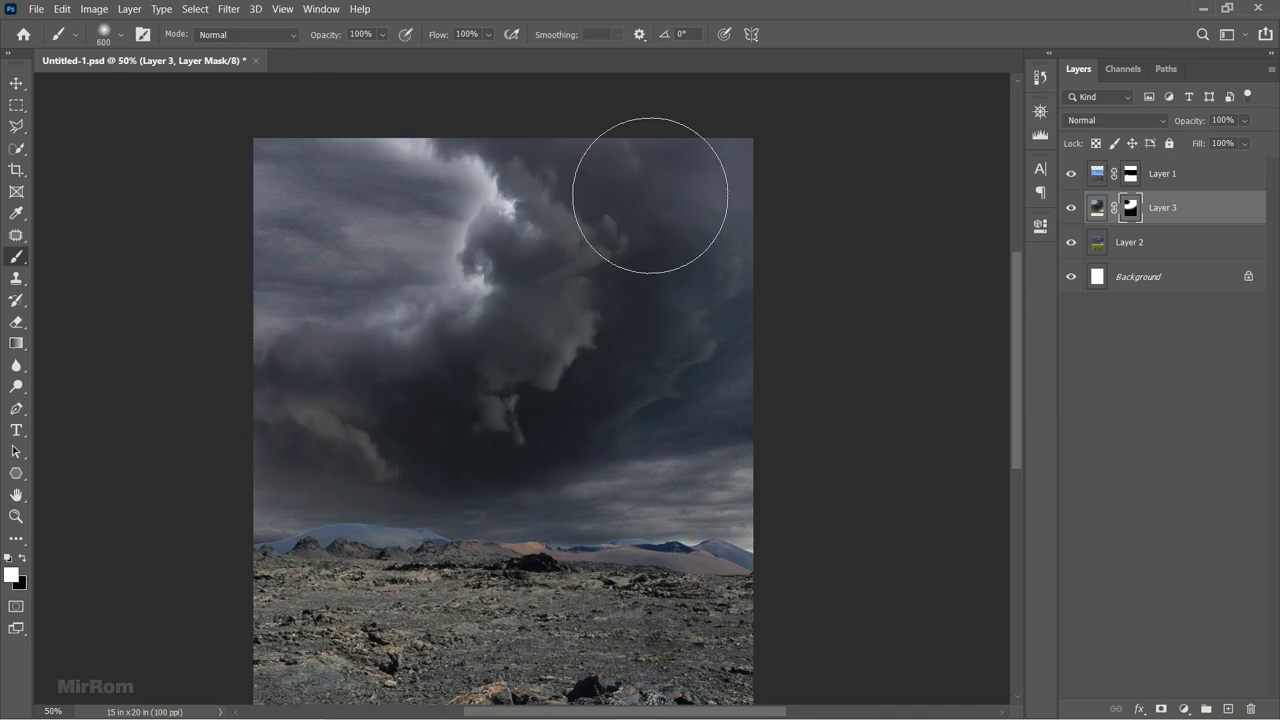
Tone down the bright cloud patch near the top, painting black at 29% brush opacity.
{"action": "left_click", "coordinate": [31, 562]}
{"action": "left_click", "coordinate": [382, 34]}
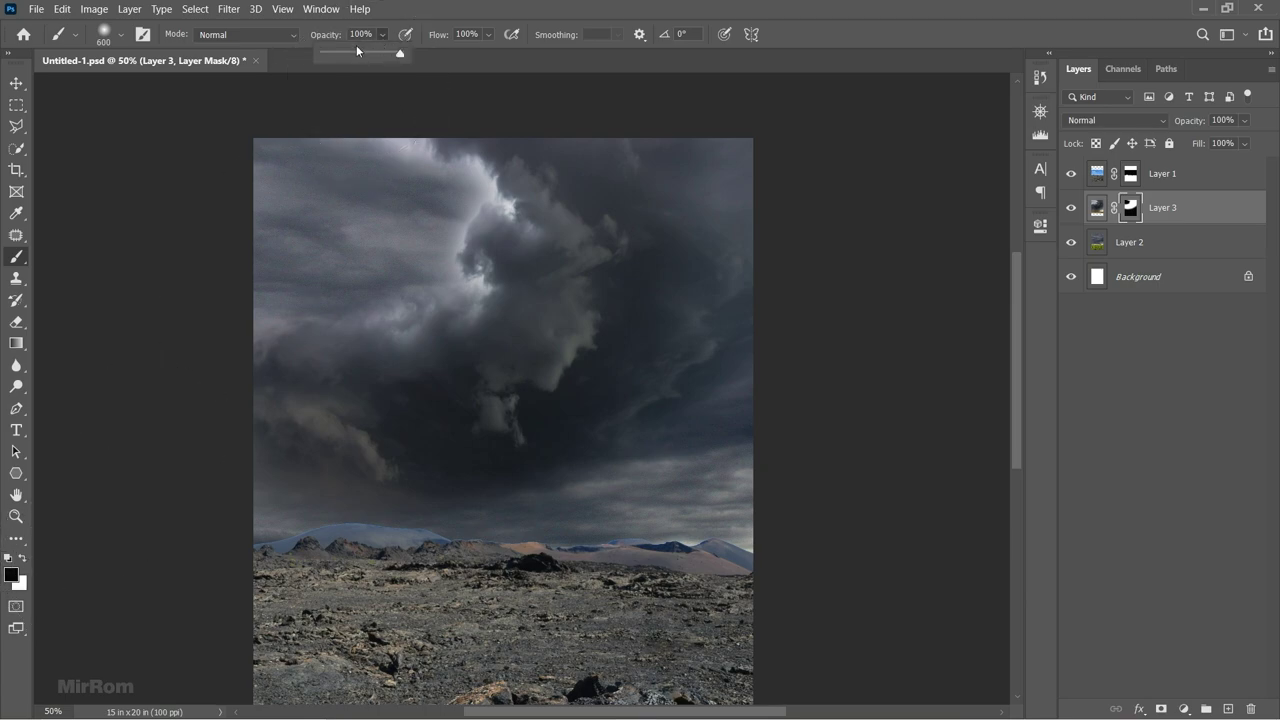
{"action": "left_click_drag", "start_coordinate": [412, 56], "coordinate": [349, 56]}
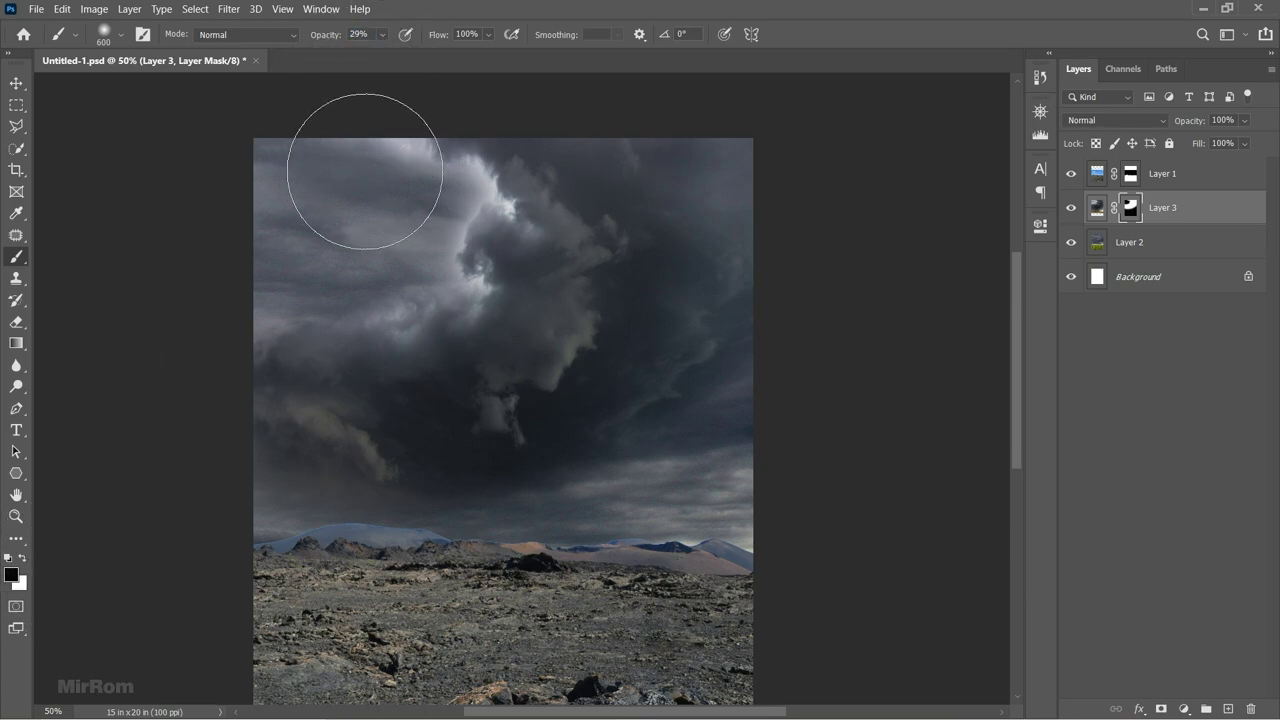
{"action": "key", "text": "bracketleft"}
{"action": "key", "text": "bracketleft"}
{"action": "key", "text": "bracketright"}
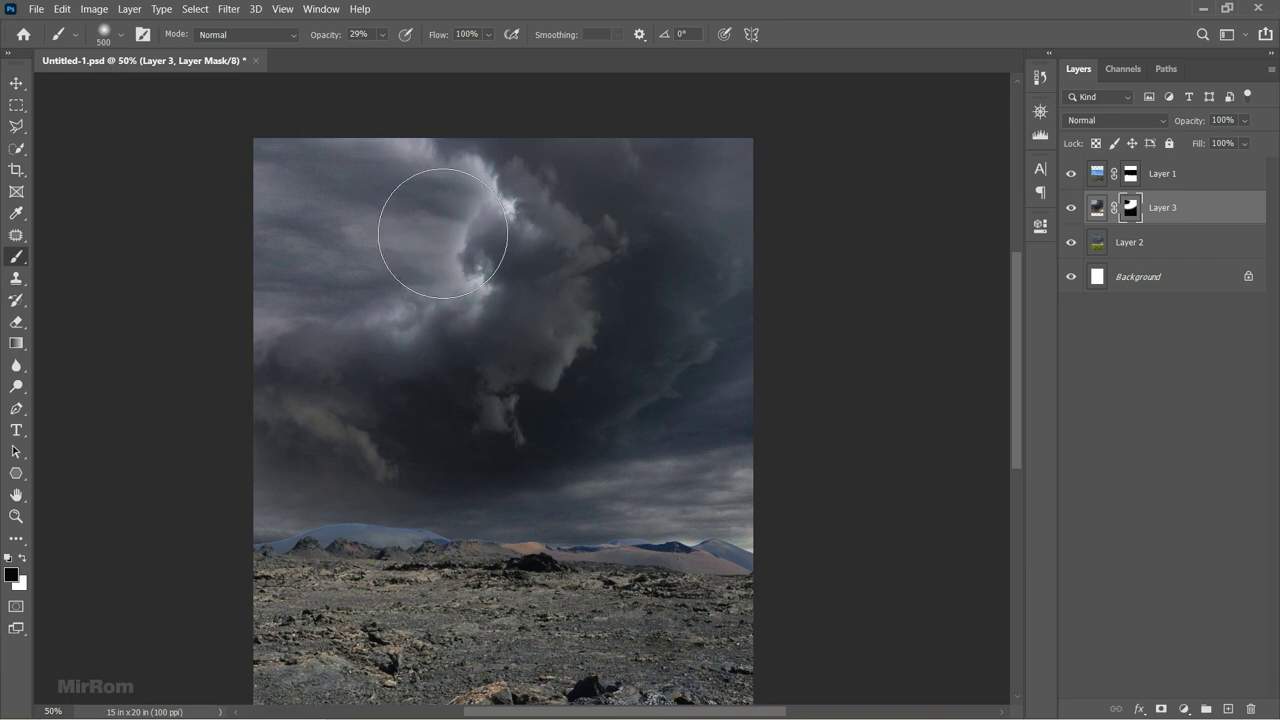
{"action": "left_click_drag", "start_coordinate": [443, 229], "coordinate": [437, 277]}
{"action": "key", "text": "bracketleft"}
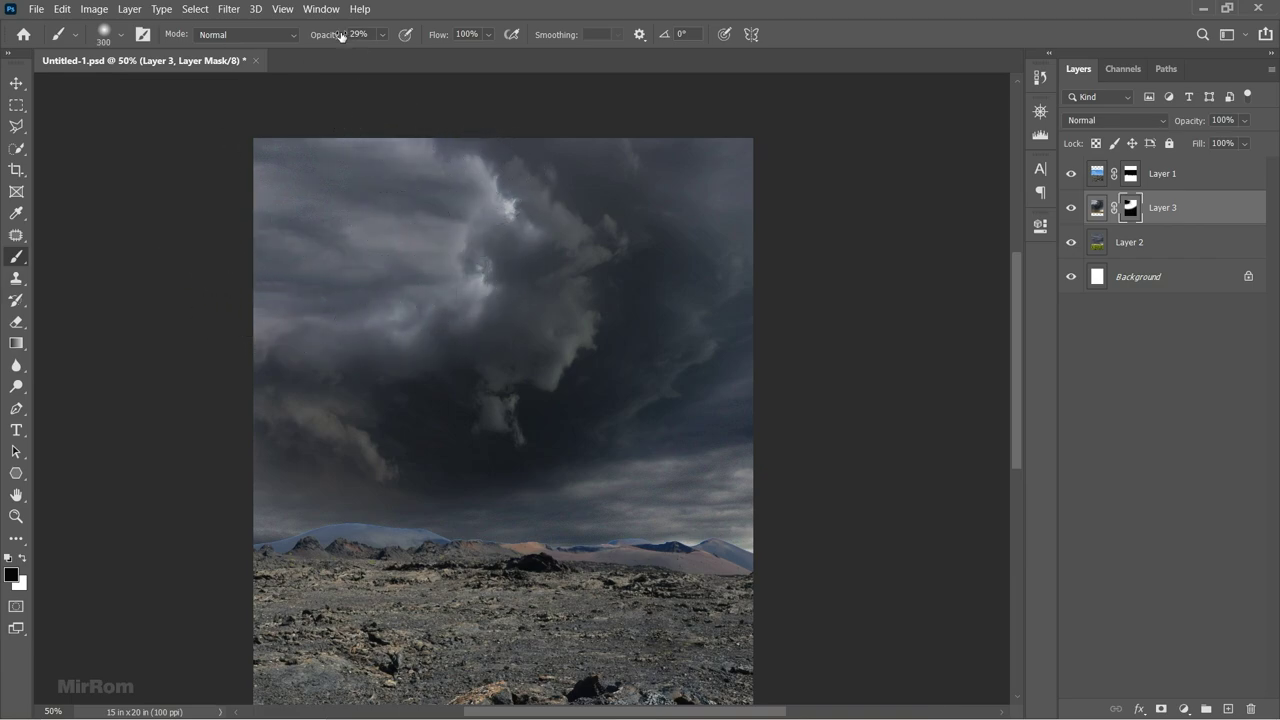
{"action": "key", "text": "bracketleft"}
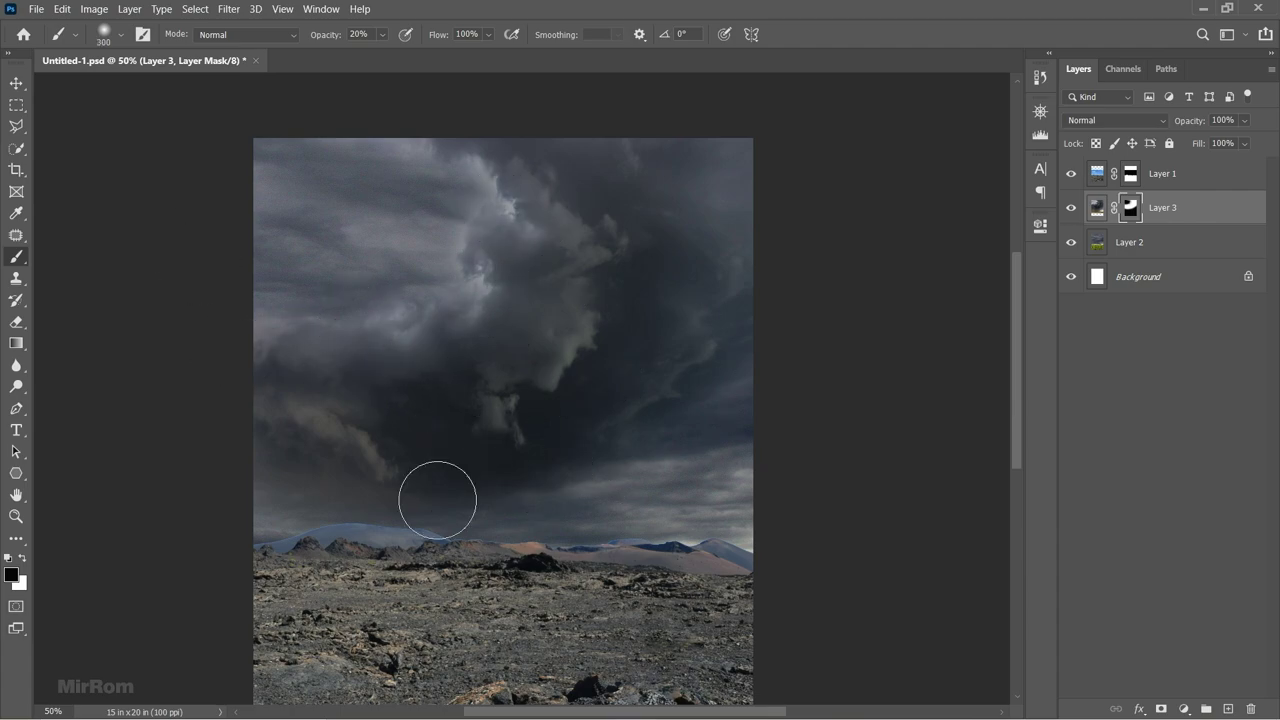
{"action": "key", "text": "v"}
{"action": "key", "text": "ctrl+minus"}
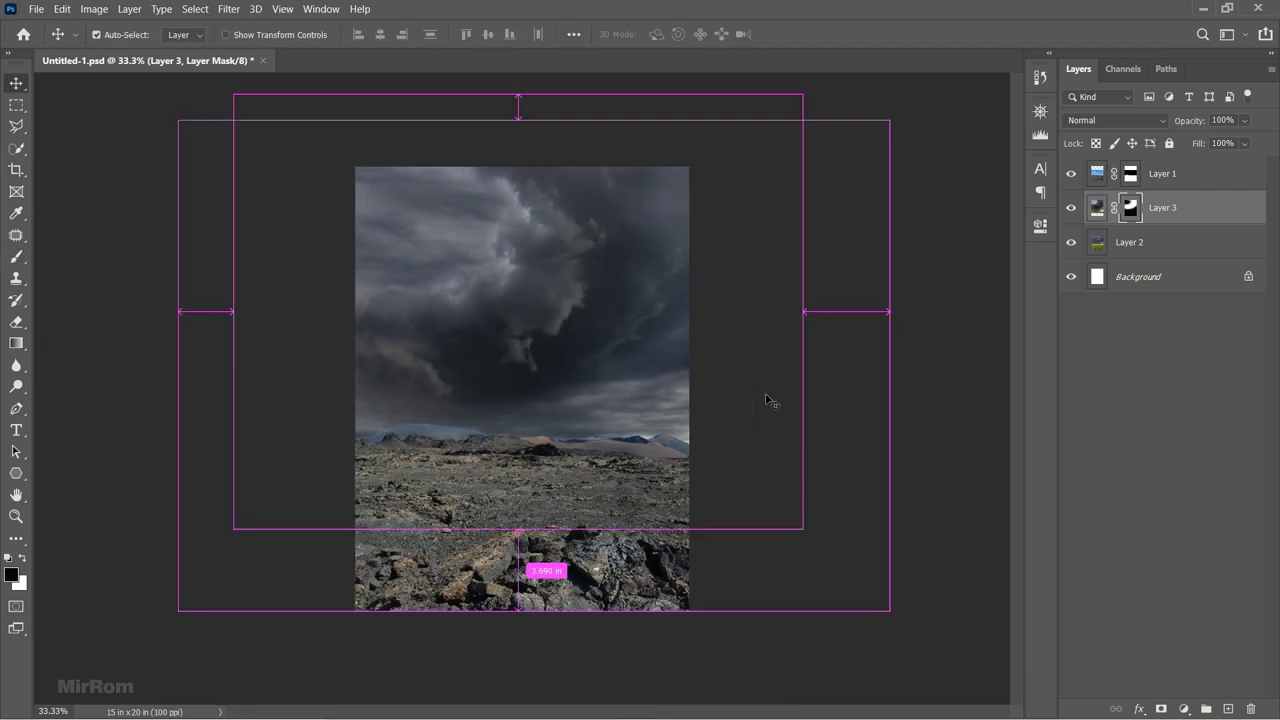
Merge Layer 2 and Layer 3 into a single Layer 3.
{"action": "left_click", "coordinate": [1170, 184]}
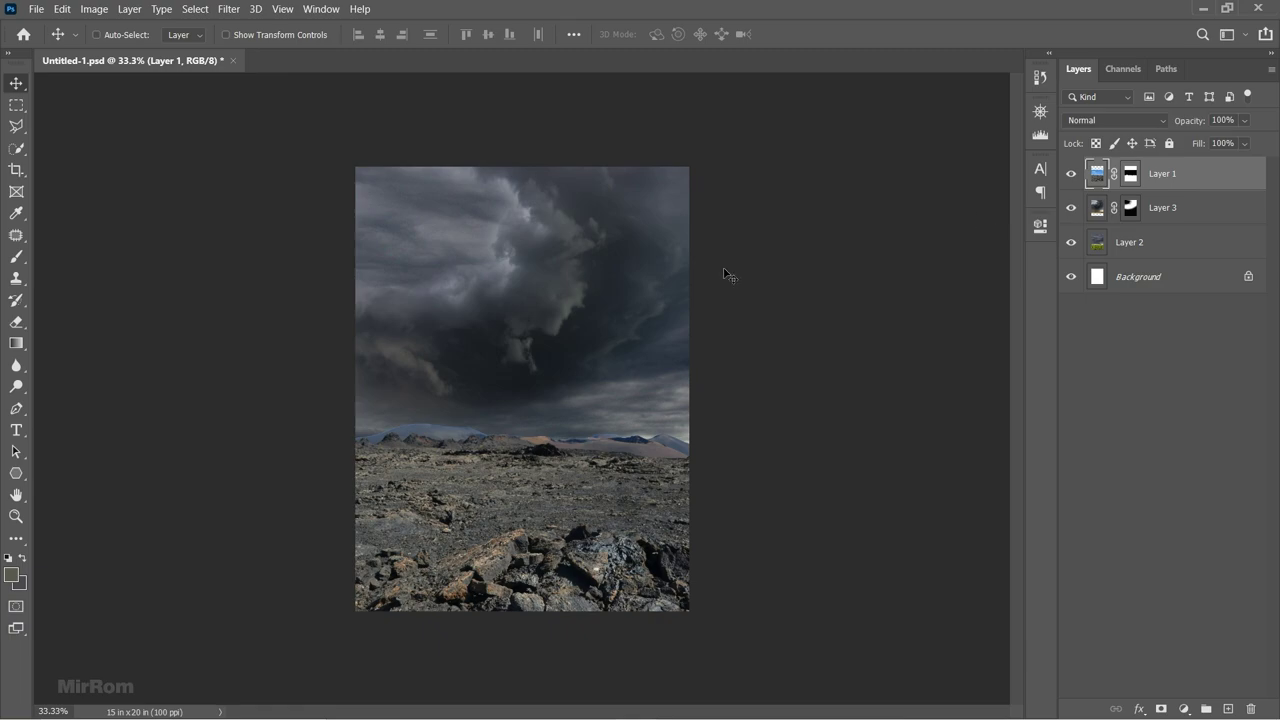
{"action": "left_click", "coordinate": [1168, 222]}
{"action": "left_click", "coordinate": [1183, 248], "text": "shift"}
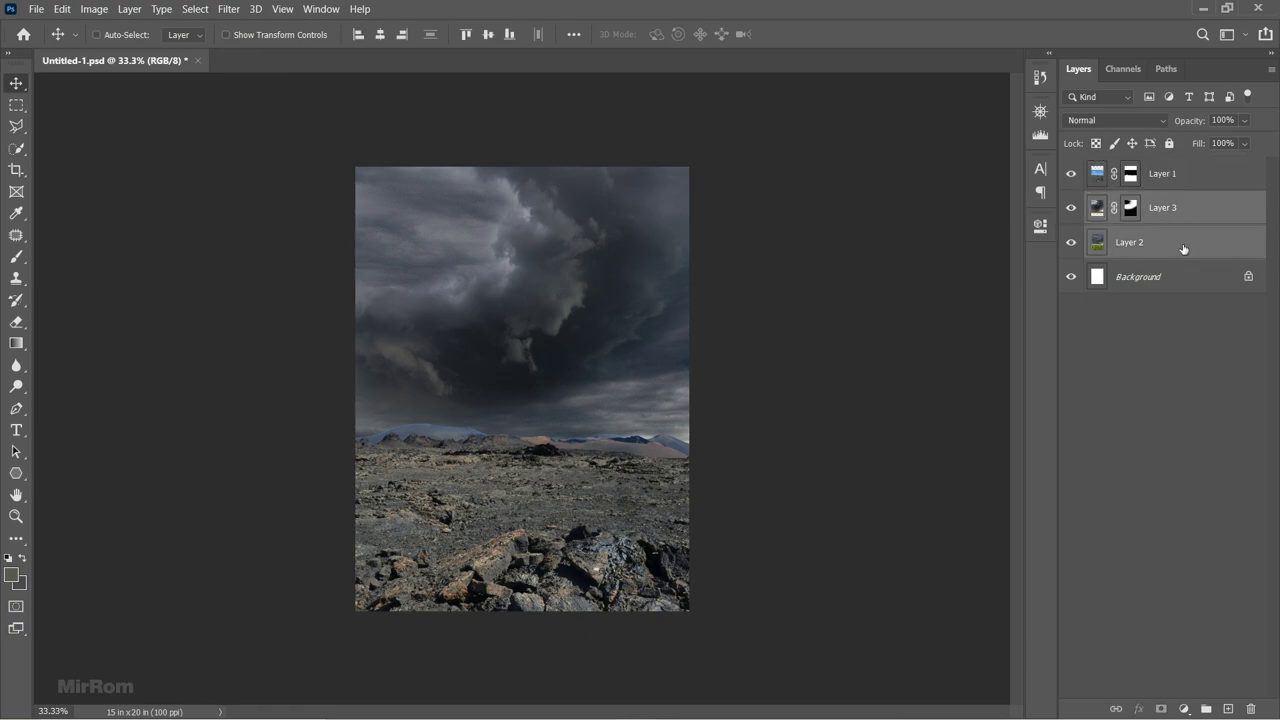
{"action": "key", "text": "ctrl+e"}
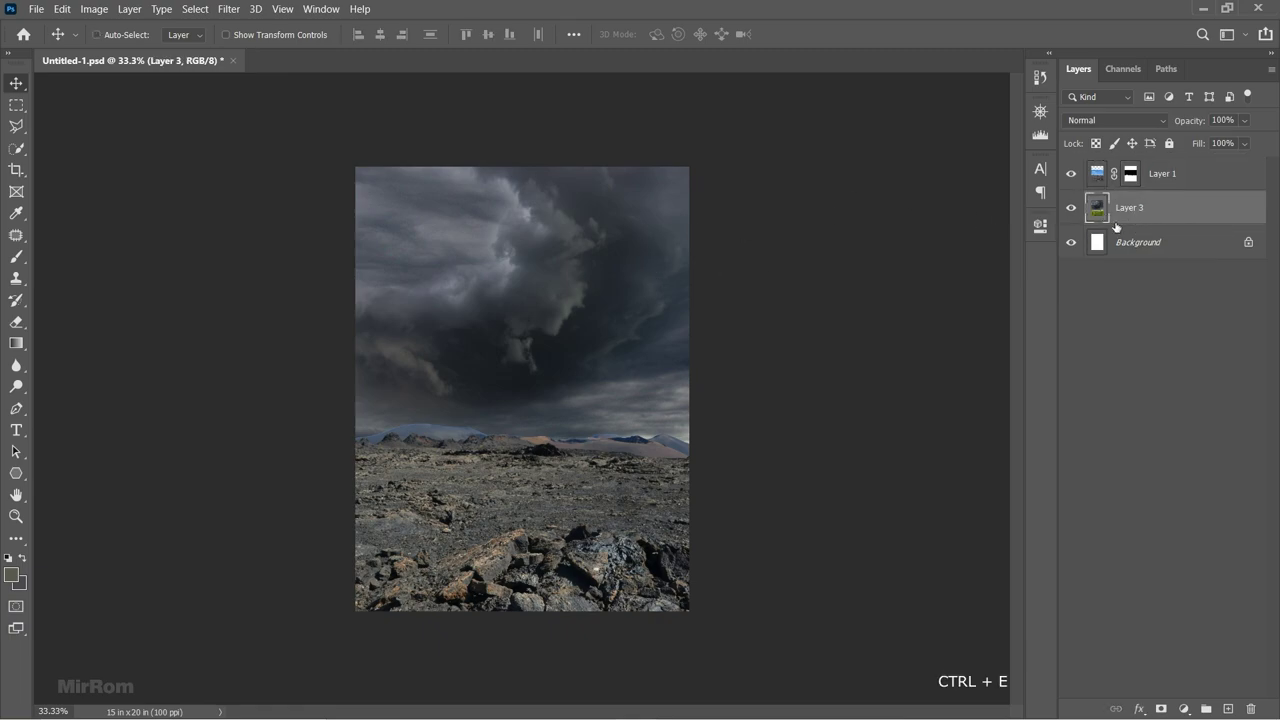
Apply Camera Raw Basic settings: Exposure -0.85, Contrast -28, Highlights -100, Shadows +100.
{"action": "left_click", "coordinate": [228, 9]}
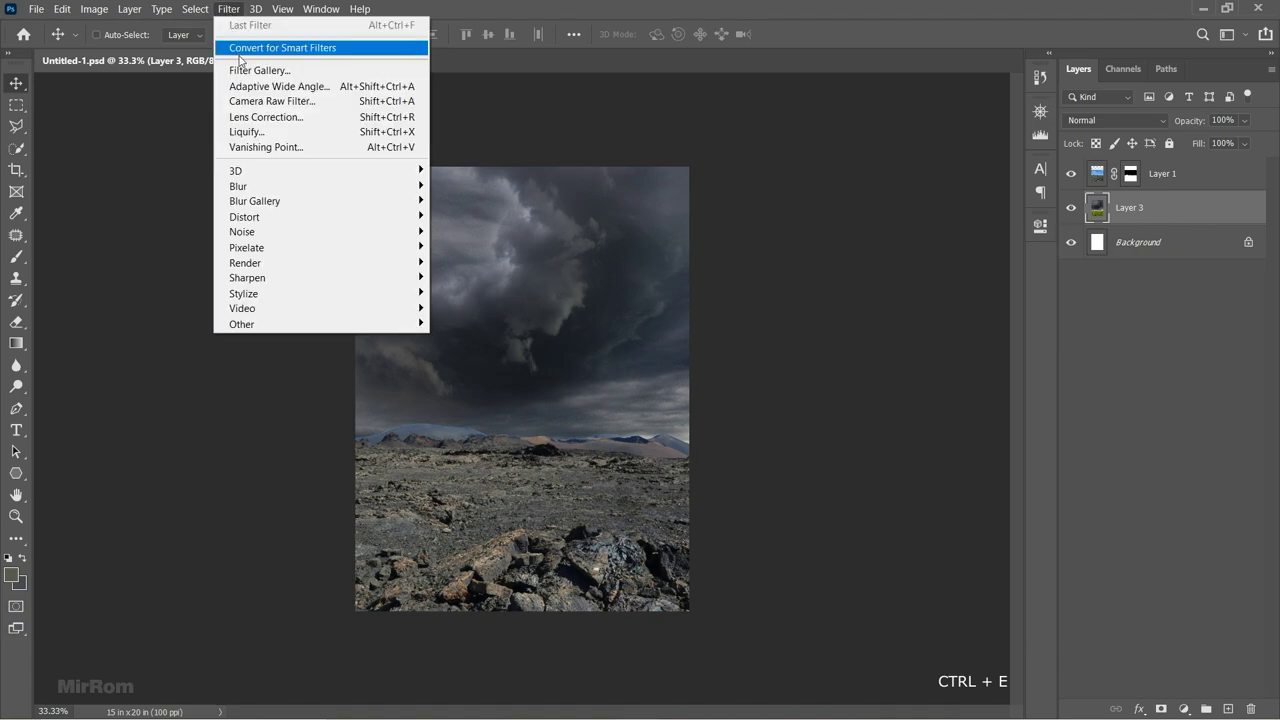
{"action": "left_click", "coordinate": [300, 118]}
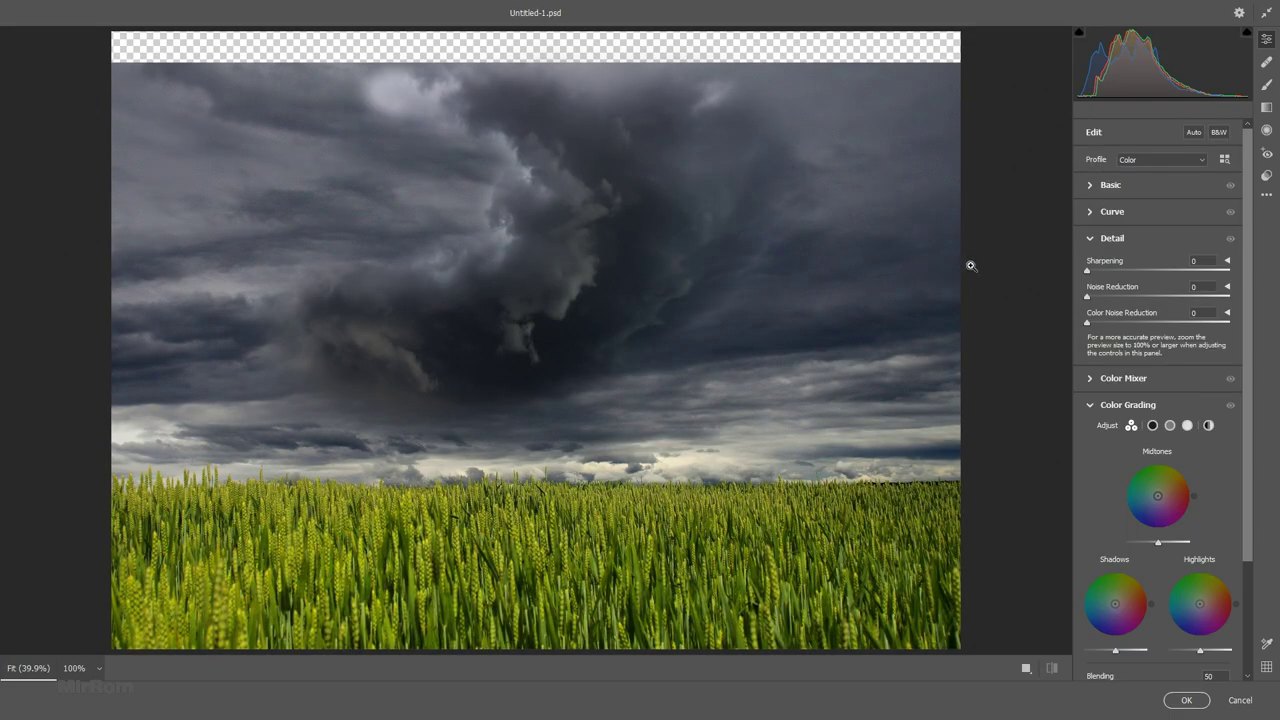
{"action": "left_click", "coordinate": [1094, 240]}
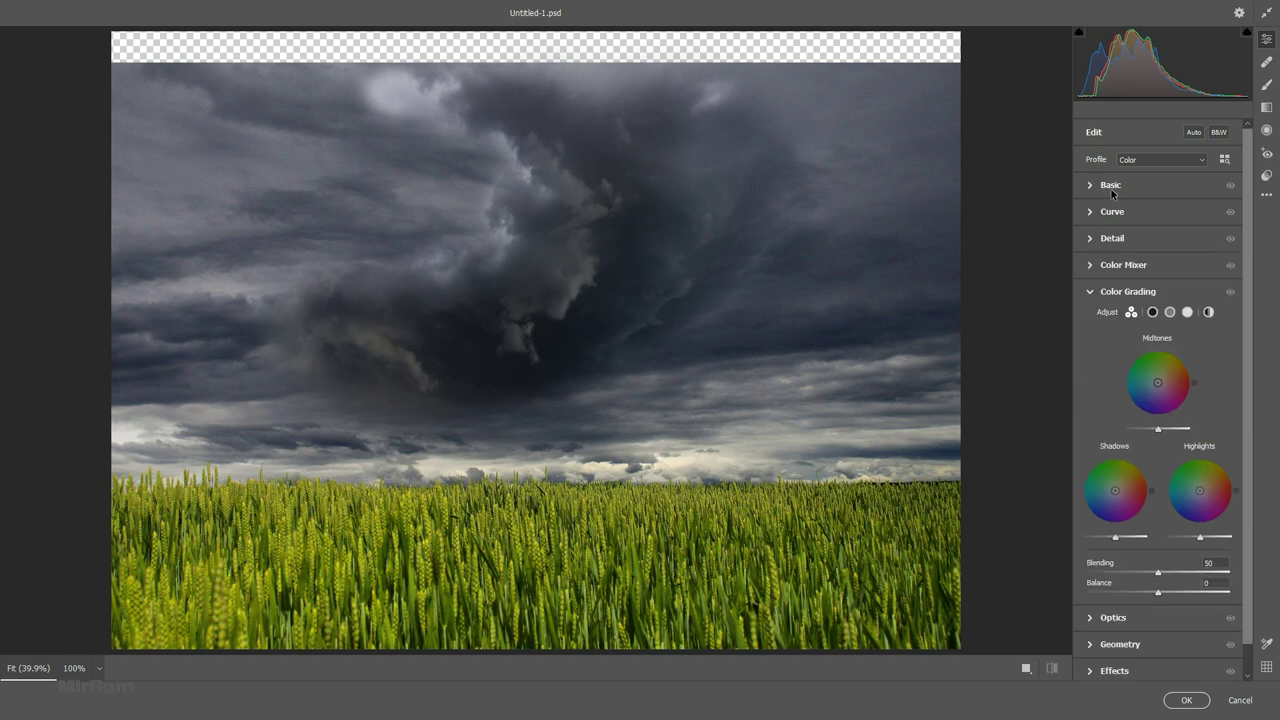
{"action": "left_click", "coordinate": [1112, 189]}
{"action": "left_click_drag", "start_coordinate": [1160, 290], "coordinate": [1146, 293]}
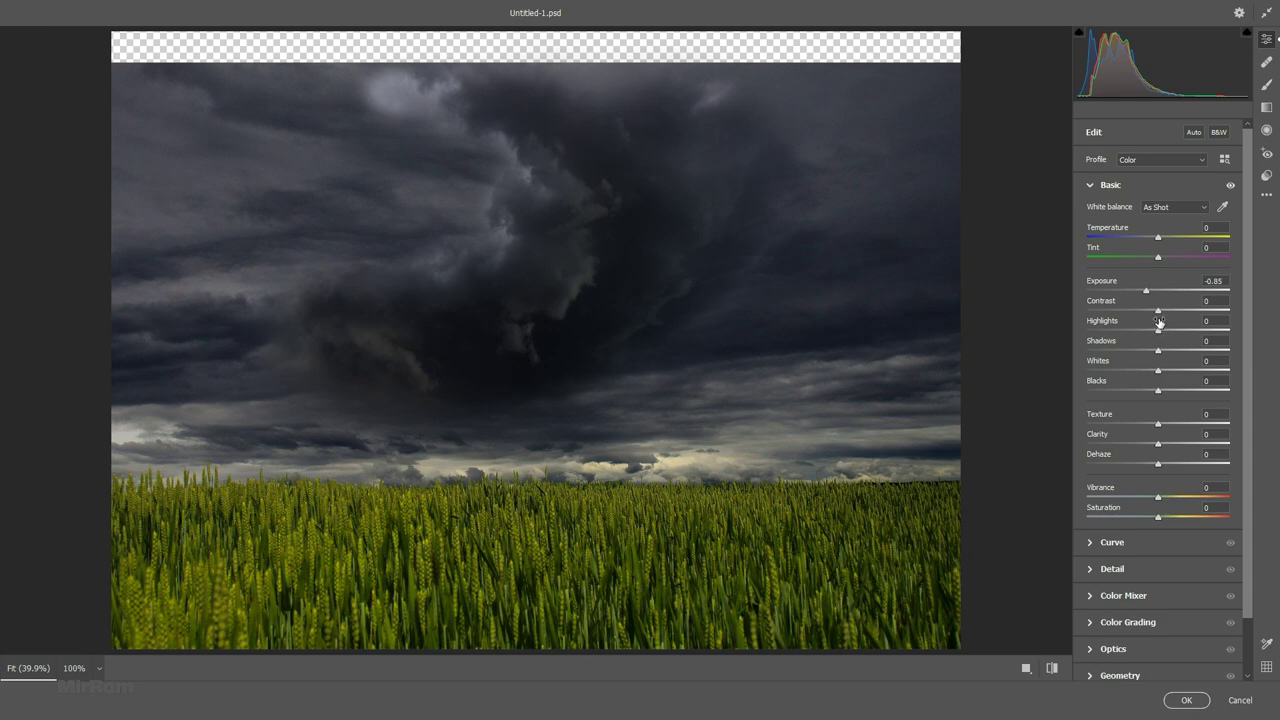
{"action": "left_click_drag", "start_coordinate": [1158, 311], "coordinate": [1145, 313]}
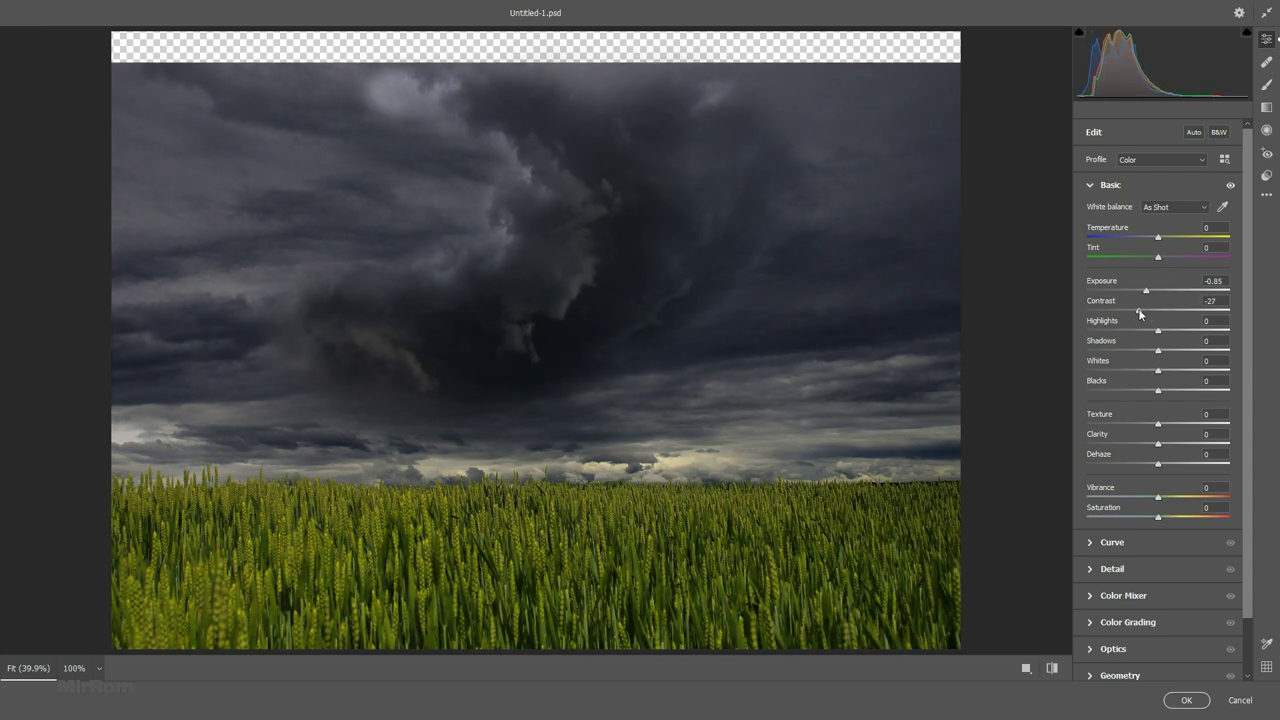
{"action": "left_click_drag", "start_coordinate": [1137, 313], "coordinate": [1068, 329]}
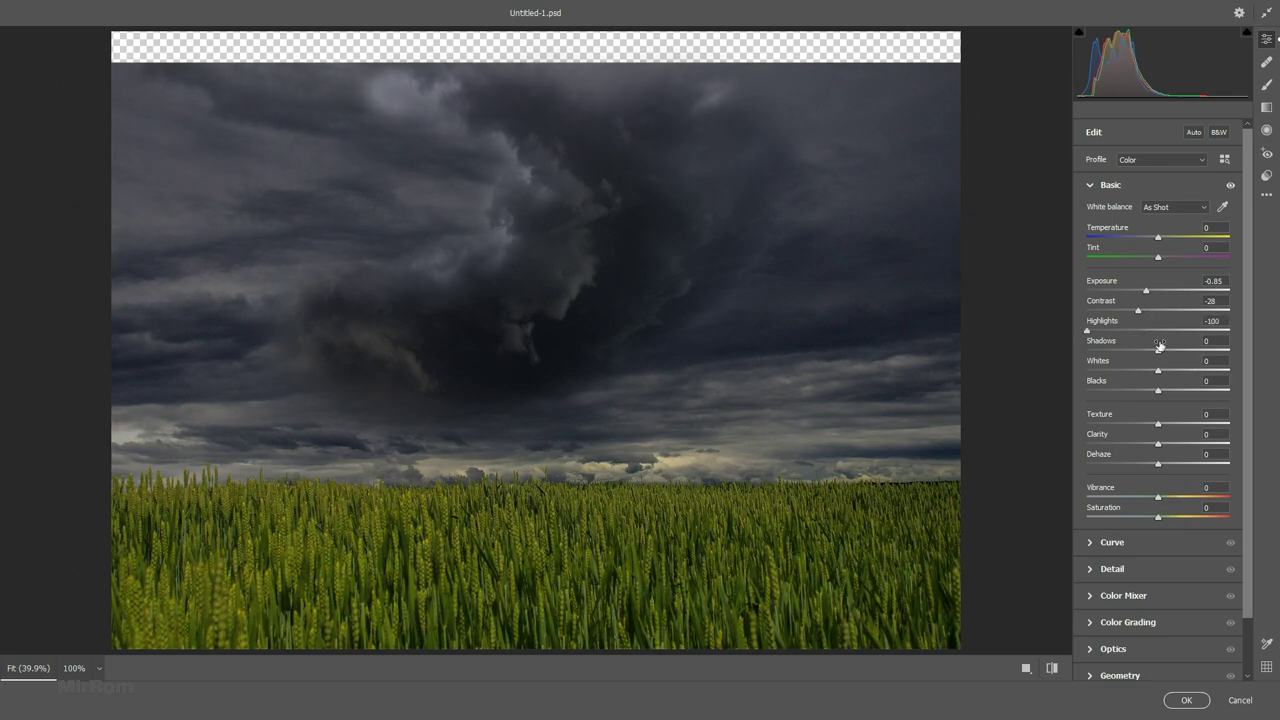
{"action": "left_click_drag", "start_coordinate": [1158, 351], "coordinate": [1260, 359]}
{"action": "left_click", "coordinate": [1186, 700]}
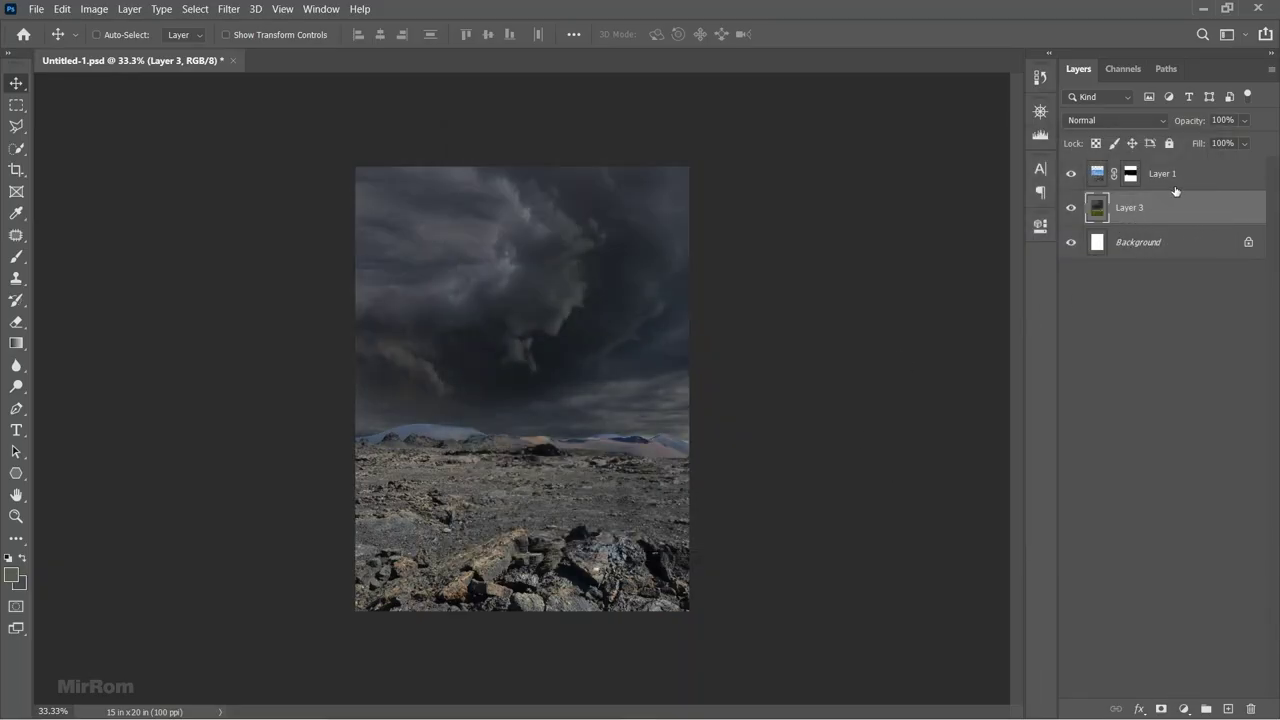
Add a Levels adjustment clipped to Layer 3 with output levels 5 and 216.
{"action": "left_click", "coordinate": [1145, 188]}
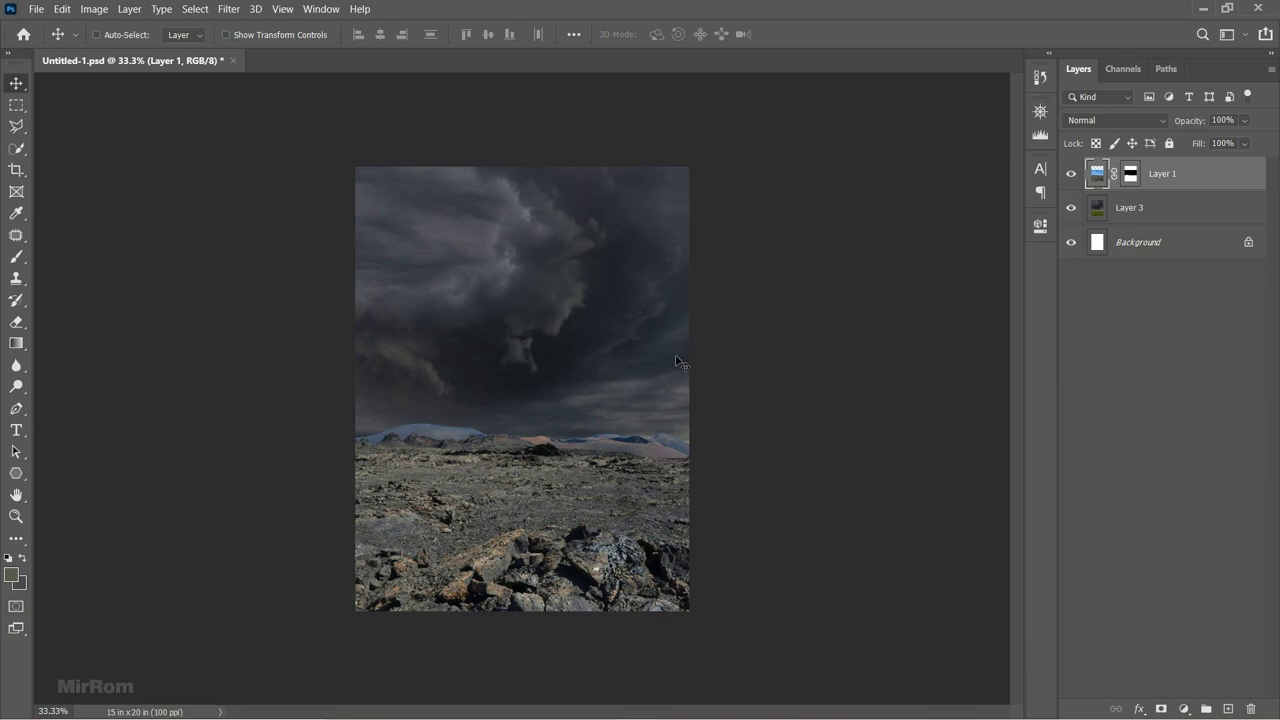
{"action": "left_click", "coordinate": [1125, 212]}
{"action": "left_click", "coordinate": [1183, 708]}
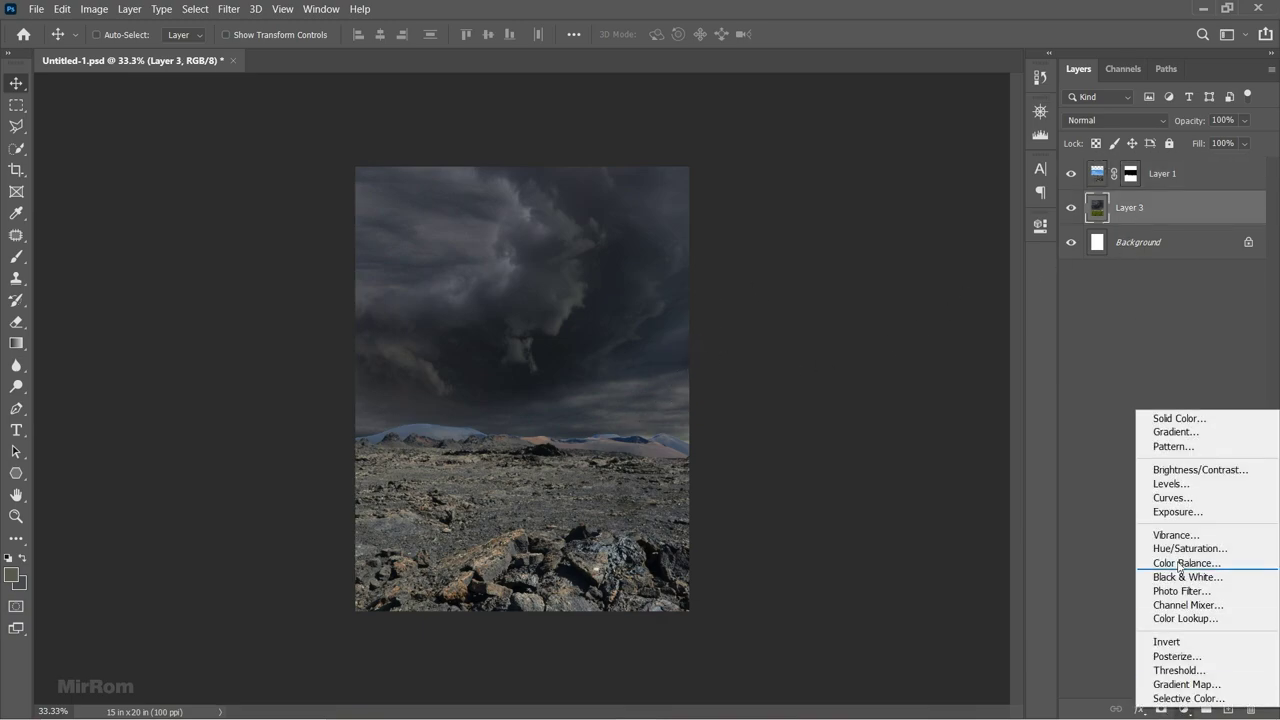
{"action": "left_click", "coordinate": [1168, 484]}
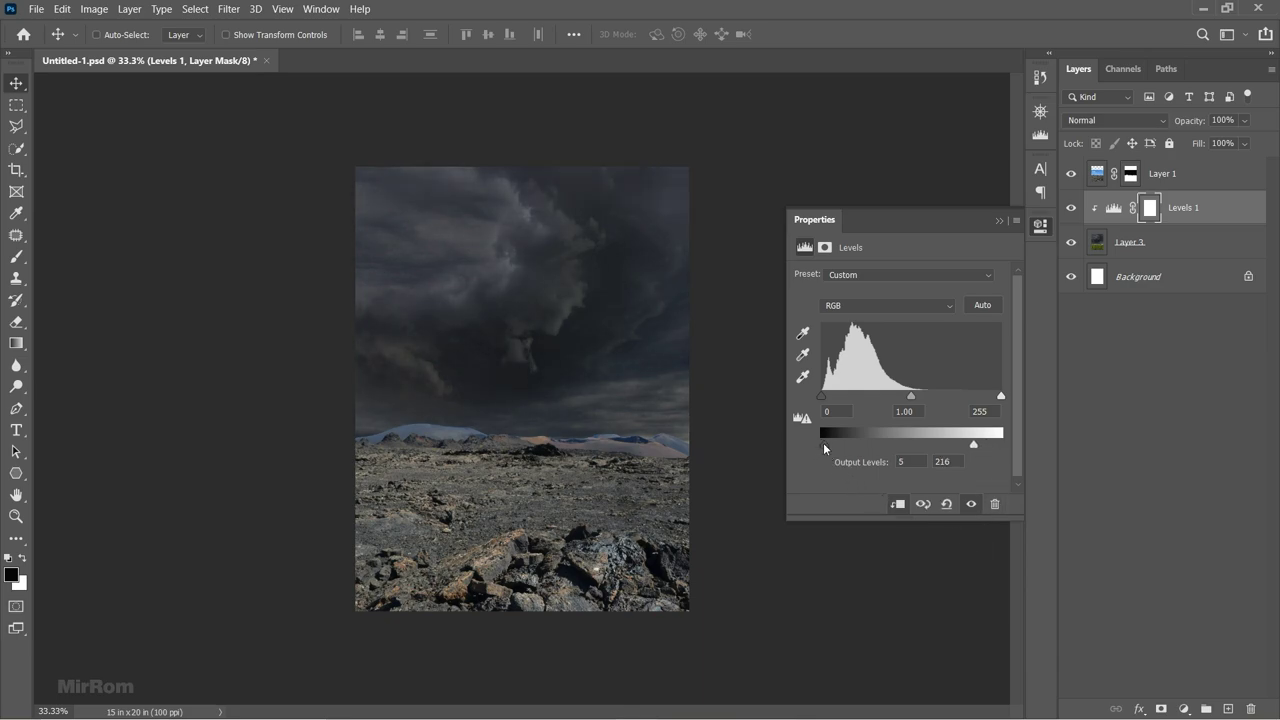
{"action": "left_click", "coordinate": [1168, 307]}
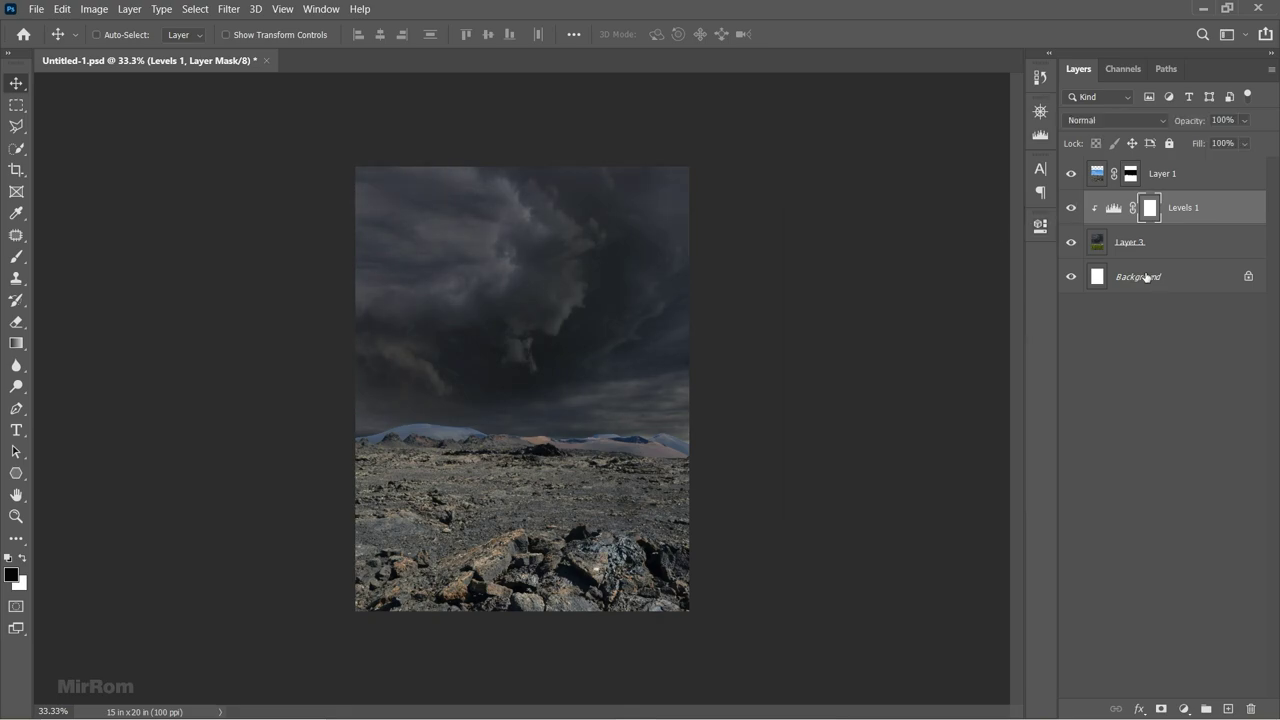
{"action": "key", "text": "alt+bracketright"}
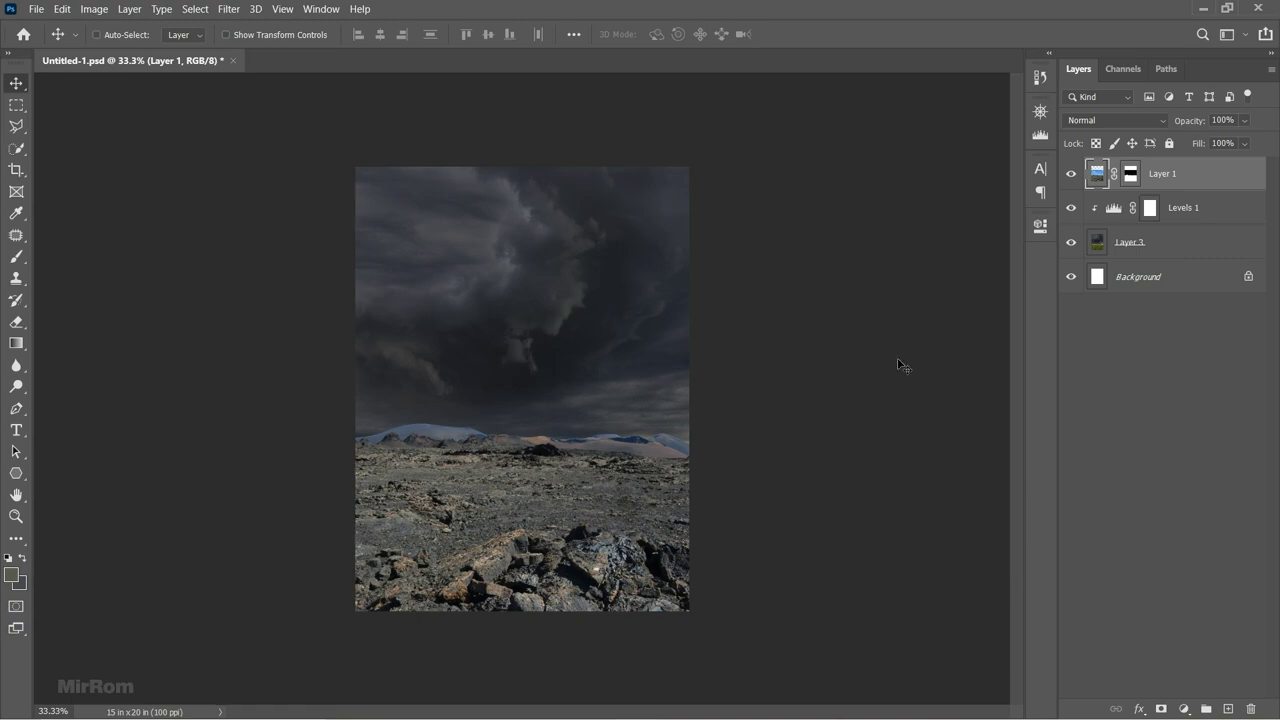
{"action": "key", "text": "ctrl+plus"}
{"action": "key", "text": "ctrl+plus"}
Paint black at 100% opacity on Layer 1's mask over the blue mountain.
{"action": "left_click", "coordinate": [1125, 178]}
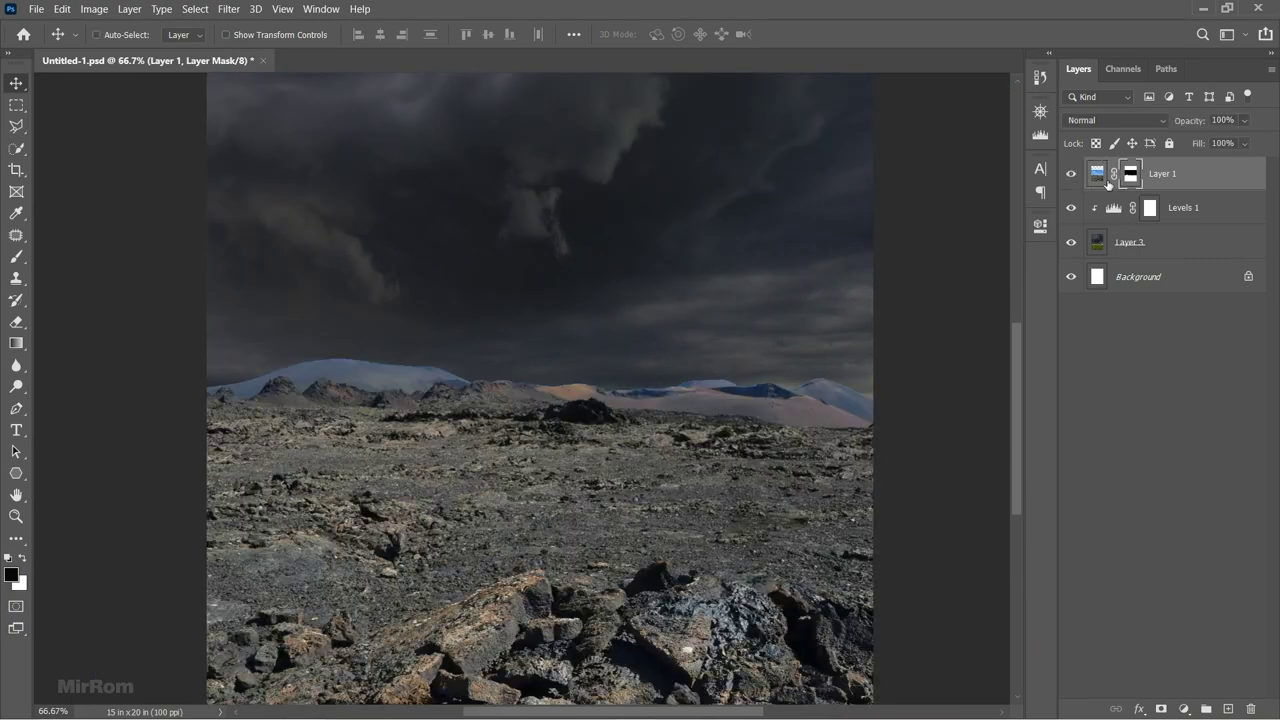
{"action": "key", "text": "ctrl+1"}
{"action": "key", "text": "b"}
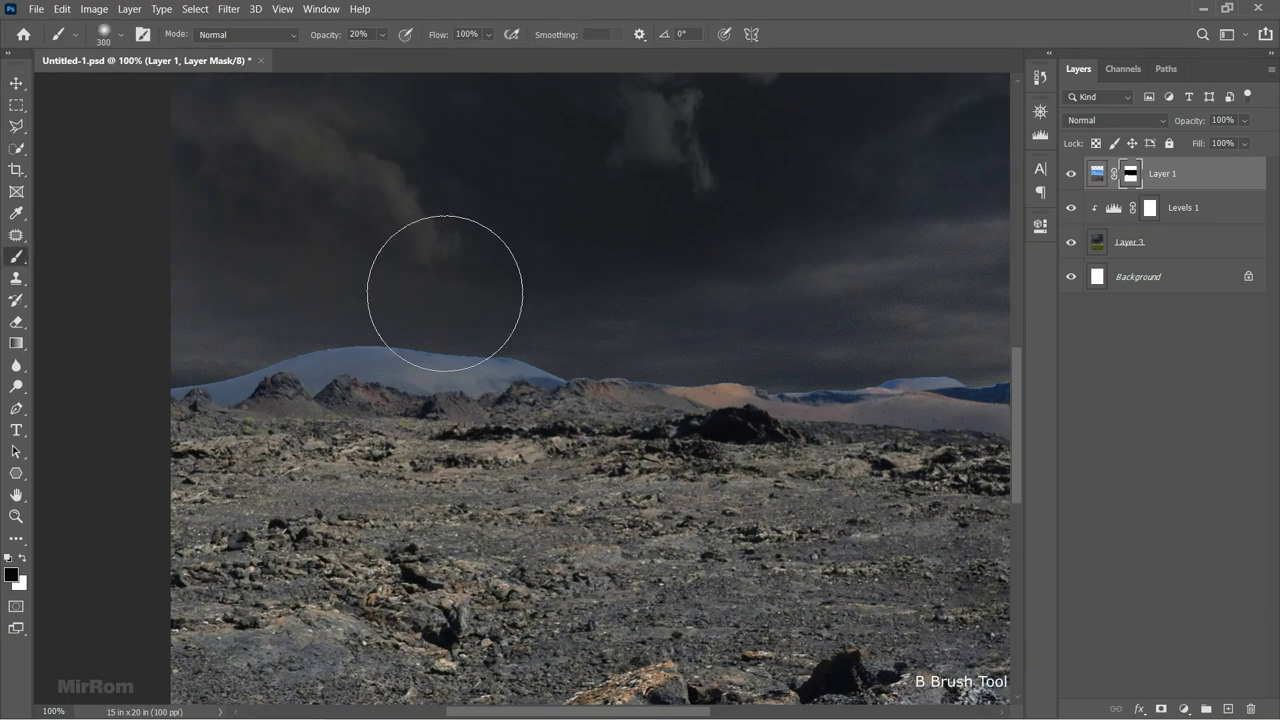
{"action": "key", "text": "bracketleft"}
{"action": "key", "text": "bracketleft"}
{"action": "key", "text": "bracketleft"}
{"action": "key", "text": "0"}
{"action": "left_click_drag", "start_coordinate": [408, 354], "coordinate": [551, 371]}
Keep masking out the bluish and pink horizon hills with varying brush sizes.
{"action": "key", "text": "bracketleft"}
{"action": "key", "text": "bracketleft"}
{"action": "key", "text": "bracketleft"}
{"action": "mouse_move", "coordinate": [357, 351]}
{"action": "left_mouse_down"}
{"action": "mouse_move", "coordinate": [425, 386]}
{"action": "mouse_move", "coordinate": [500, 374]}
{"action": "mouse_move", "coordinate": [925, 380]}
{"action": "left_mouse_up"}
{"action": "key", "text": "bracketleft"}
{"action": "key", "text": "bracketleft"}
{"action": "key", "text": "bracketleft"}
{"action": "mouse_move", "coordinate": [352, 362]}
{"action": "left_mouse_down"}
{"action": "mouse_move", "coordinate": [318, 383]}
{"action": "mouse_move", "coordinate": [180, 392]}
{"action": "mouse_move", "coordinate": [323, 371]}
{"action": "left_mouse_up"}
{"action": "key", "text": "bracketright"}
{"action": "scroll", "coordinate": [633, 393], "scroll_direction": "right", "scroll_amount": 5}
{"action": "key", "text": "bracketright"}
{"action": "key", "text": "bracketright"}
{"action": "key", "text": "bracketright"}
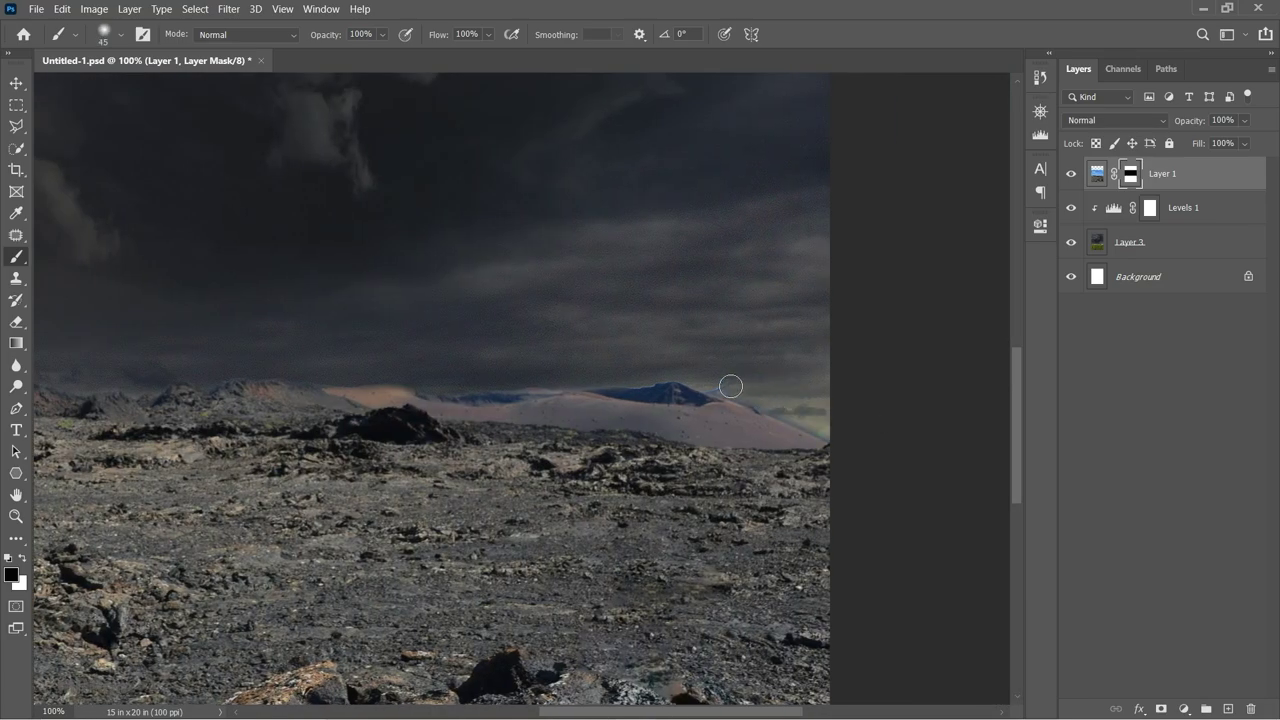
{"action": "mouse_move", "coordinate": [711, 388]}
{"action": "left_mouse_down"}
{"action": "mouse_move", "coordinate": [491, 380]}
{"action": "mouse_move", "coordinate": [780, 400]}
{"action": "left_mouse_up"}
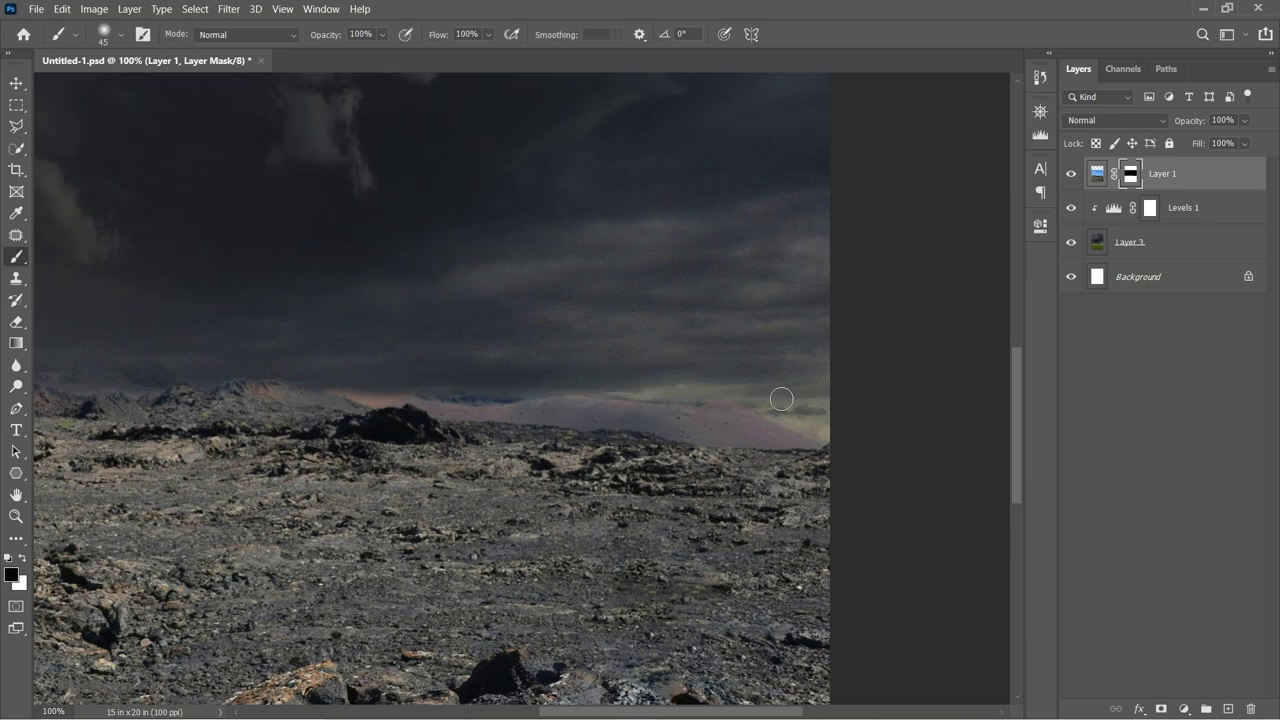
Zoom out and select Layer 1's image content for a free transform.
{"action": "key", "text": "ctrl+minus"}
{"action": "key", "text": "ctrl+minus"}
{"action": "key", "text": "ctrl+minus"}
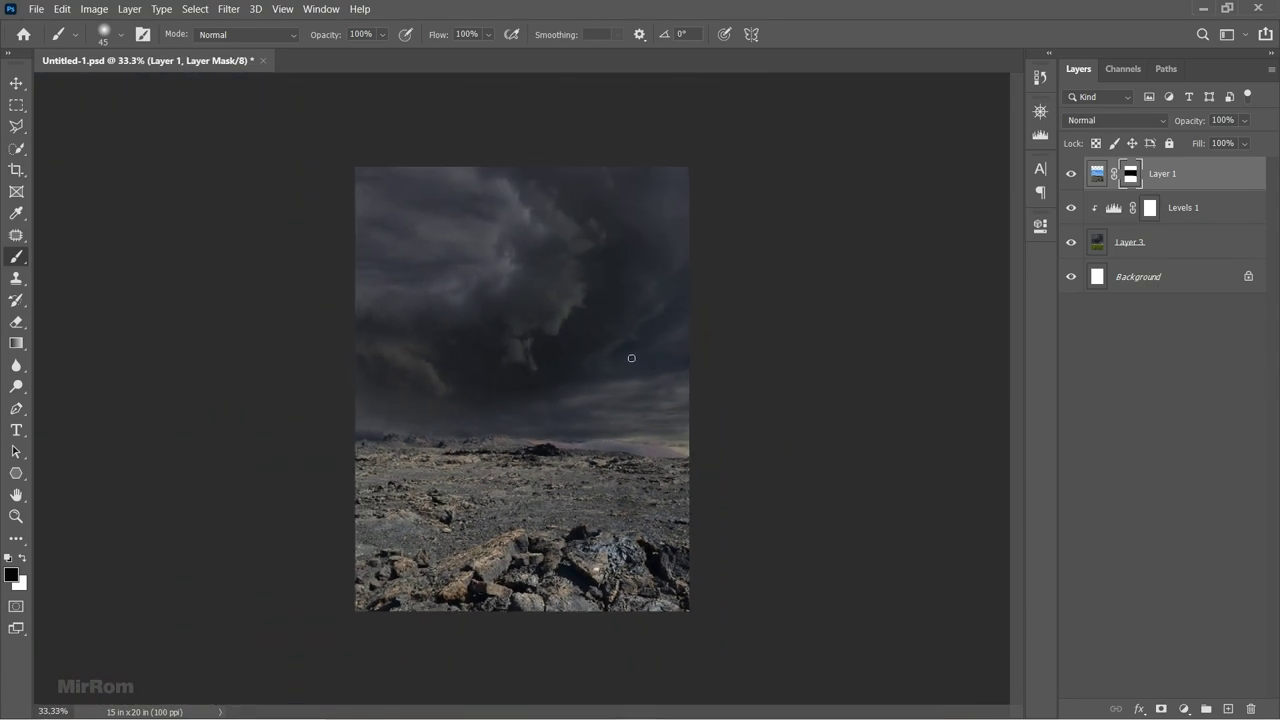
{"action": "key", "text": "v"}
{"action": "left_click", "coordinate": [1097, 180]}
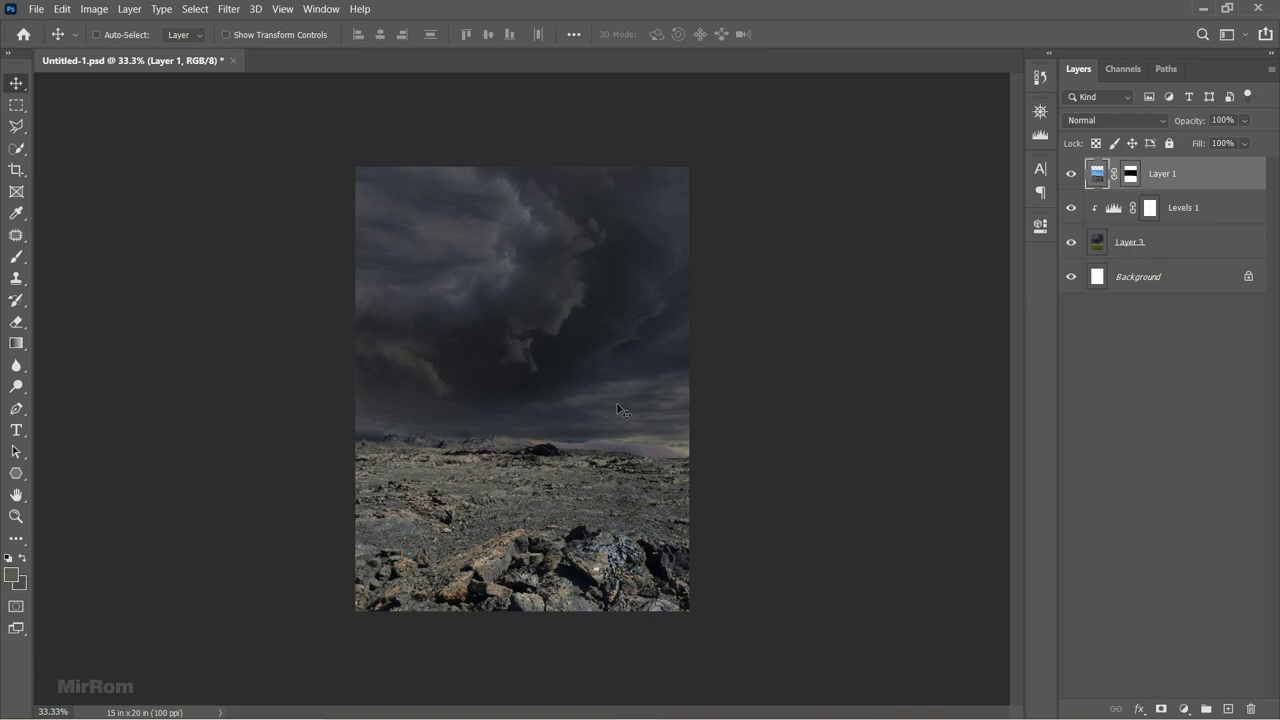
{"action": "key", "text": "ctrl+t"}
Squash Layer 1 from the top and darken it with a clipped Brightness/Contrast layer (Brightness -80, Contrast 18).
{"action": "mouse_move", "coordinate": [540, 288]}
{"action": "left_mouse_down"}
{"action": "mouse_move", "coordinate": [552, 318]}
{"action": "mouse_move", "coordinate": [540, 315]}
{"action": "left_mouse_up"}
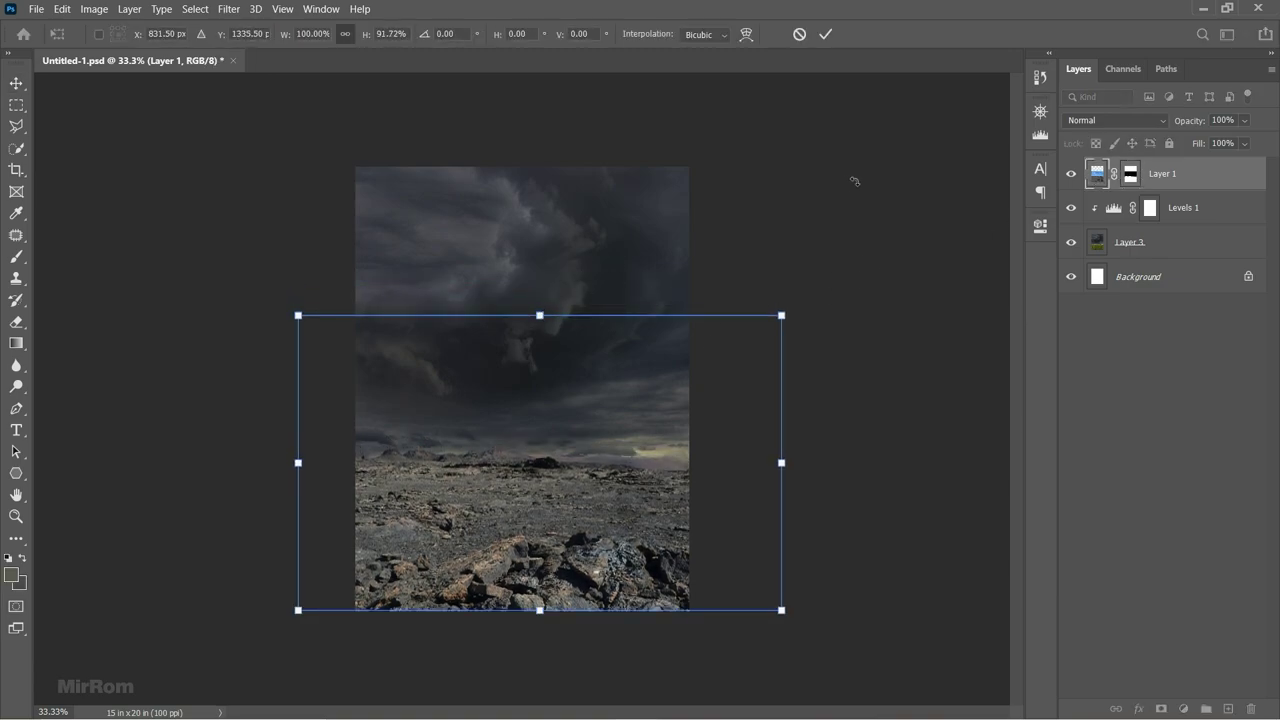
{"action": "left_click", "coordinate": [825, 35]}
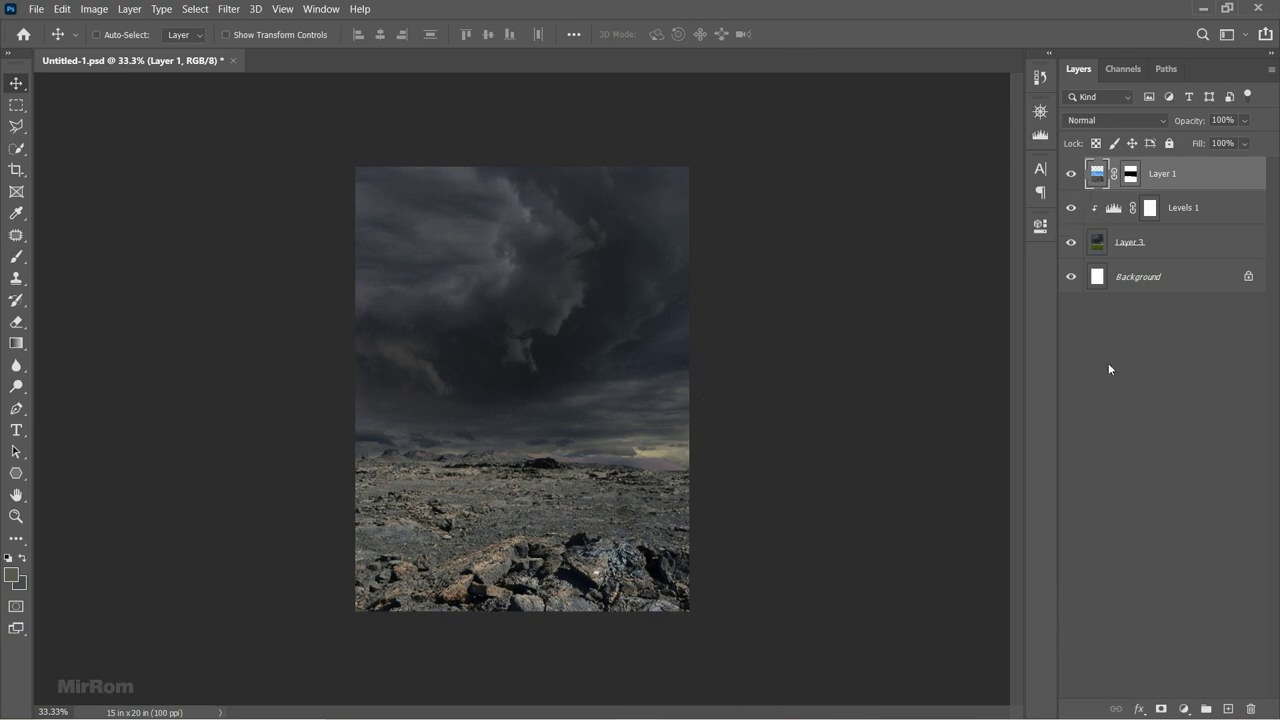
{"action": "left_click", "coordinate": [1184, 708]}
{"action": "left_click", "coordinate": [1184, 463]}
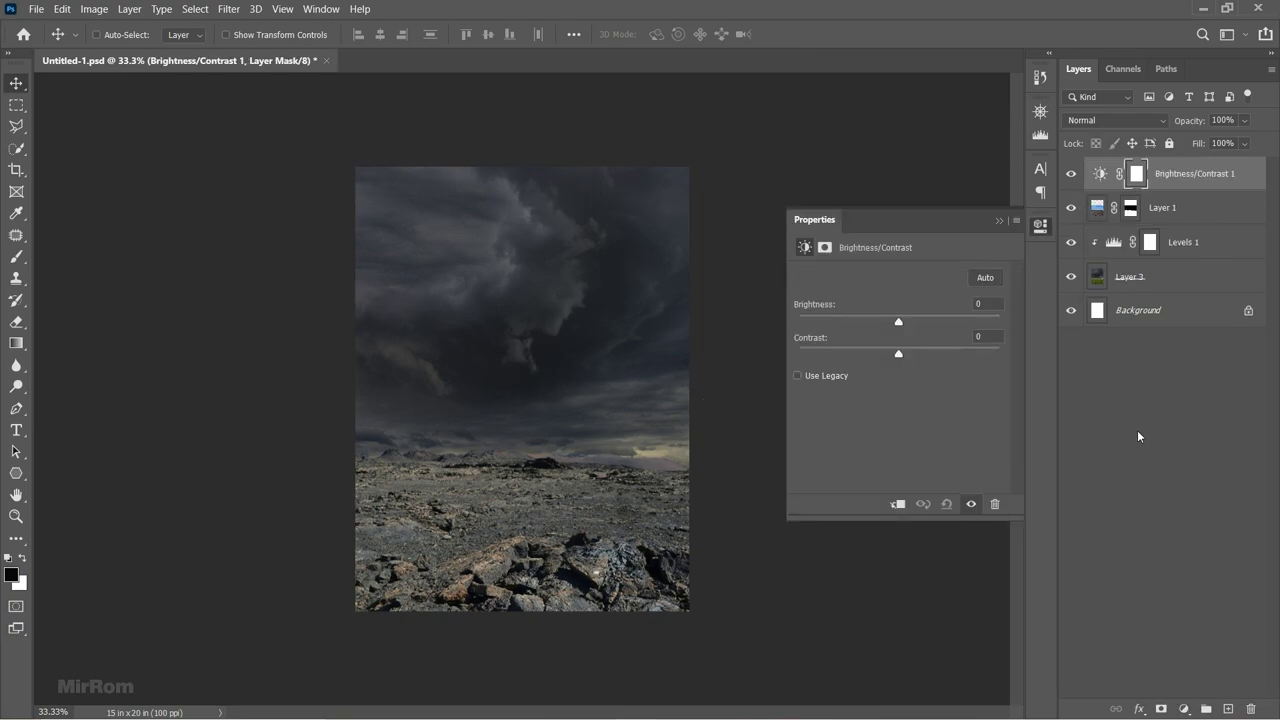
{"action": "left_click", "coordinate": [898, 504]}
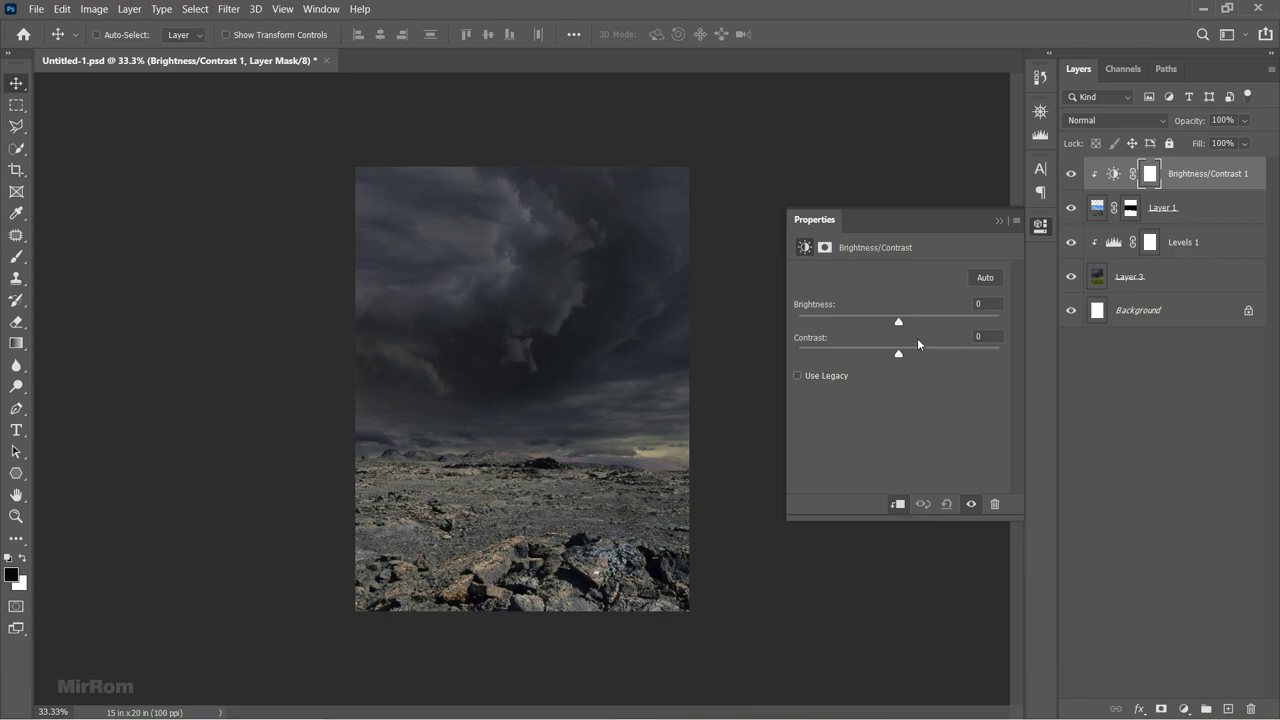
{"action": "left_click_drag", "start_coordinate": [880, 316], "coordinate": [850, 318]}
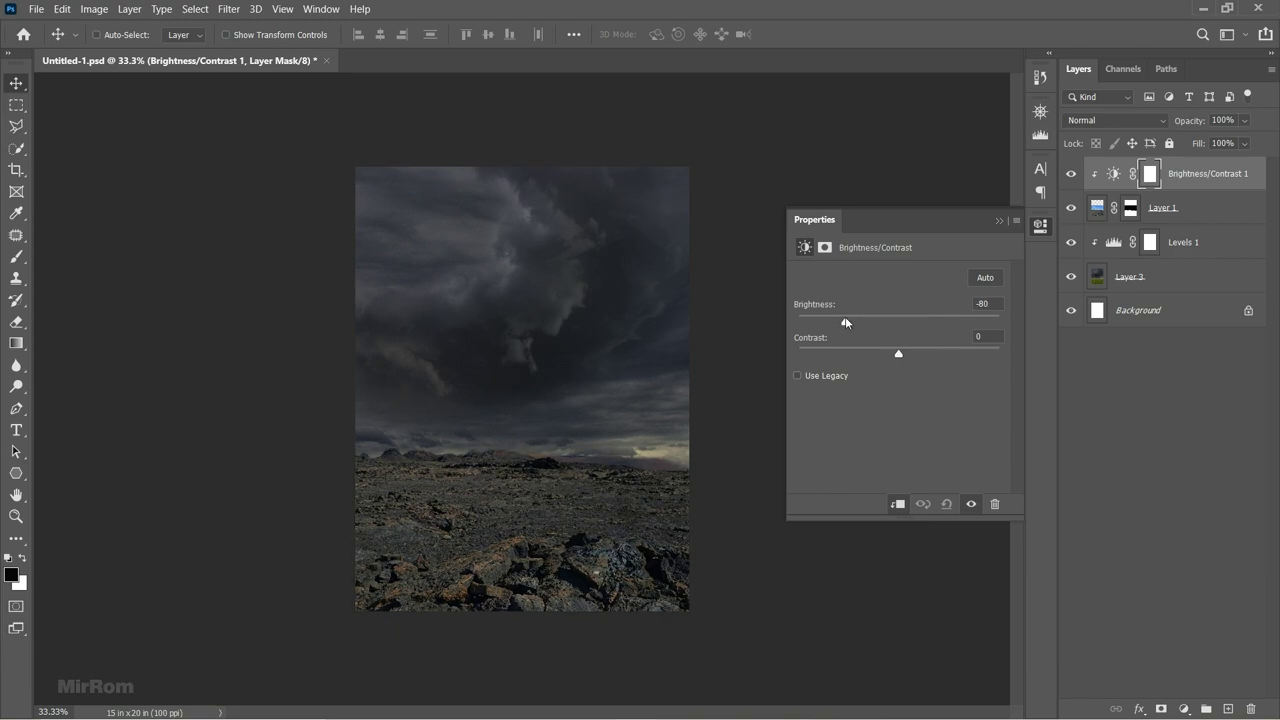
{"action": "left_click", "coordinate": [914, 352]}
{"action": "left_click", "coordinate": [999, 220]}
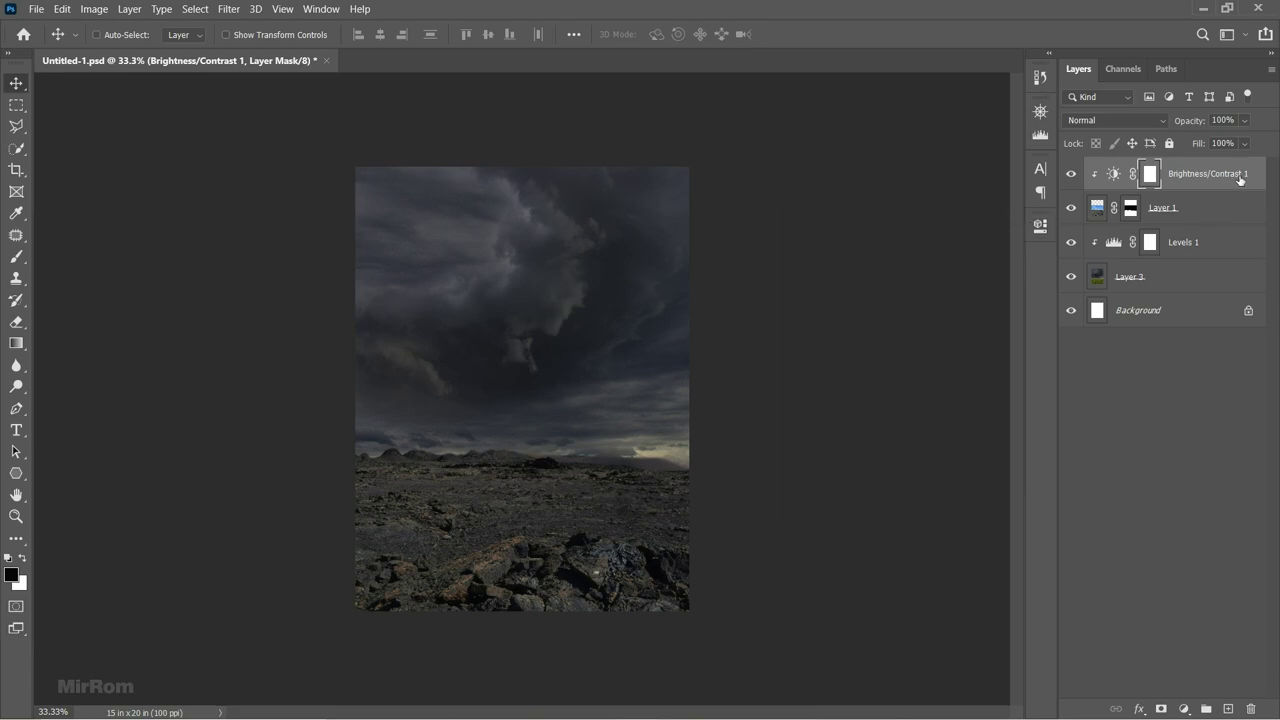
{"action": "left_click", "coordinate": [1240, 177]}
Split Brightness/Contrast 1's Blend If Underlying Layer white slider to 104/146.
{"action": "left_click", "coordinate": [1140, 706]}
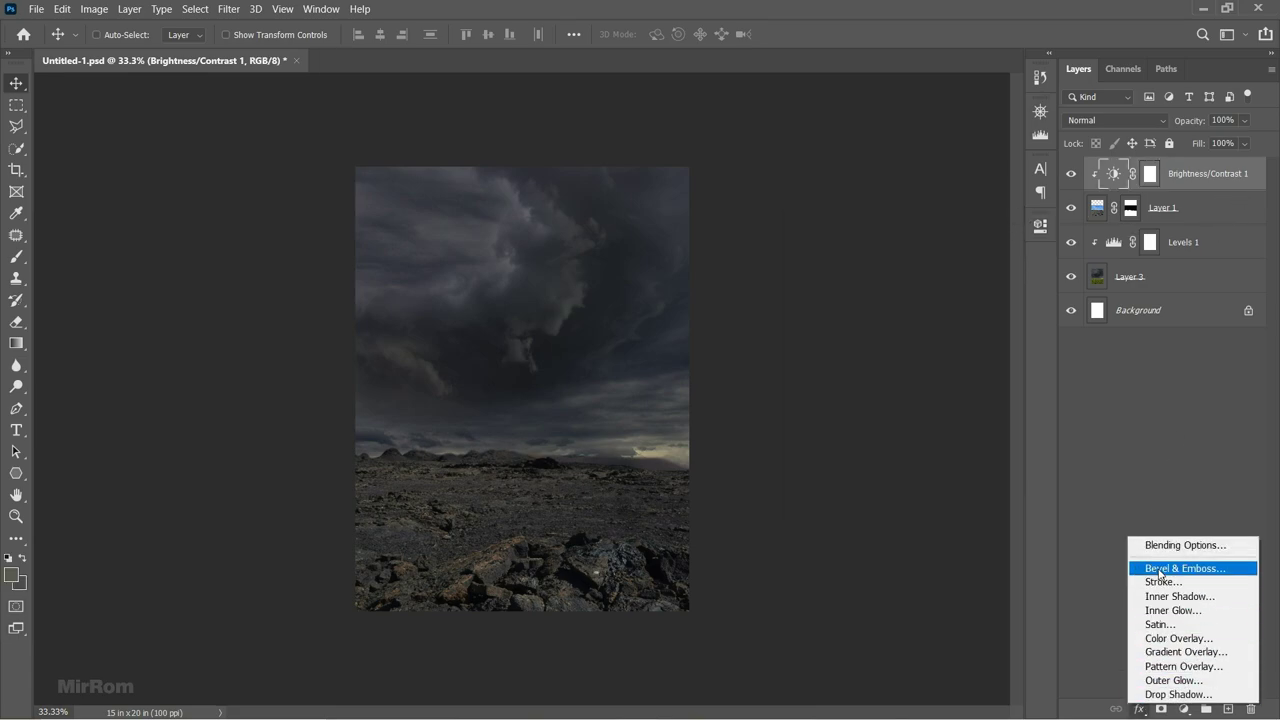
{"action": "left_click", "coordinate": [1180, 546]}
{"action": "left_click_drag", "start_coordinate": [744, 63], "coordinate": [771, 71]}
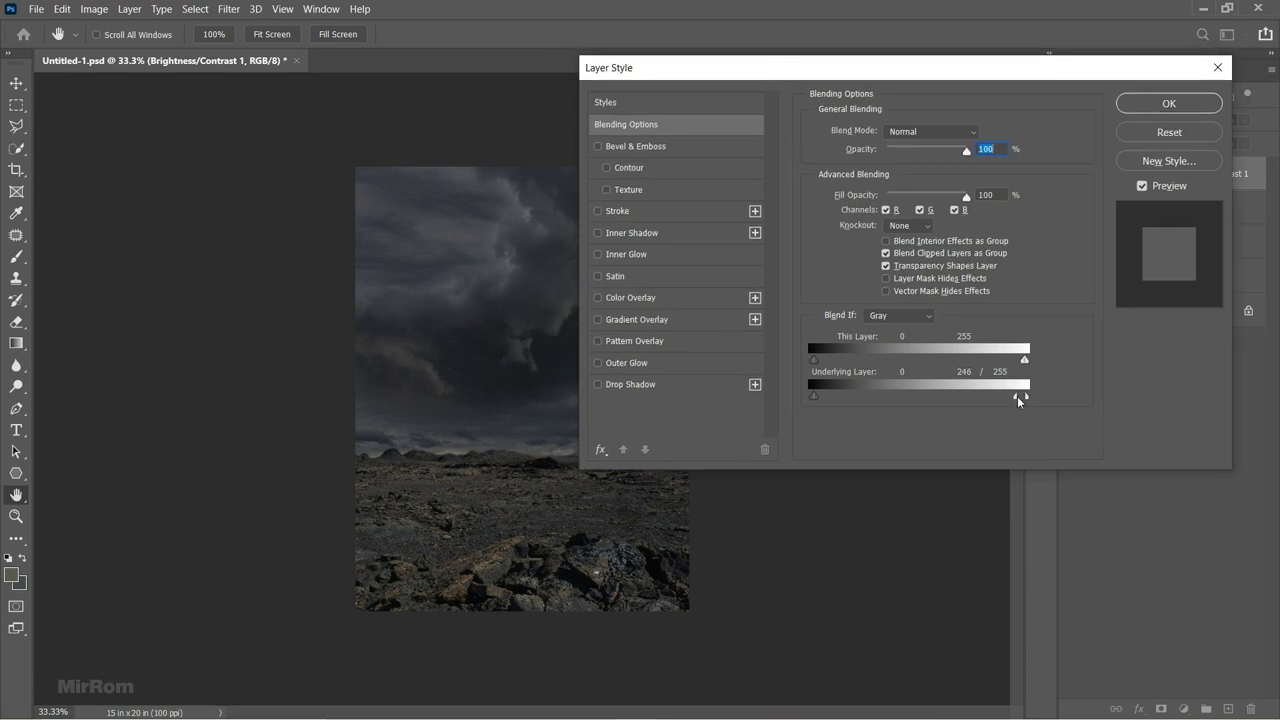
{"action": "left_click_drag", "start_coordinate": [1024, 396], "coordinate": [939, 393], "text": "alt"}
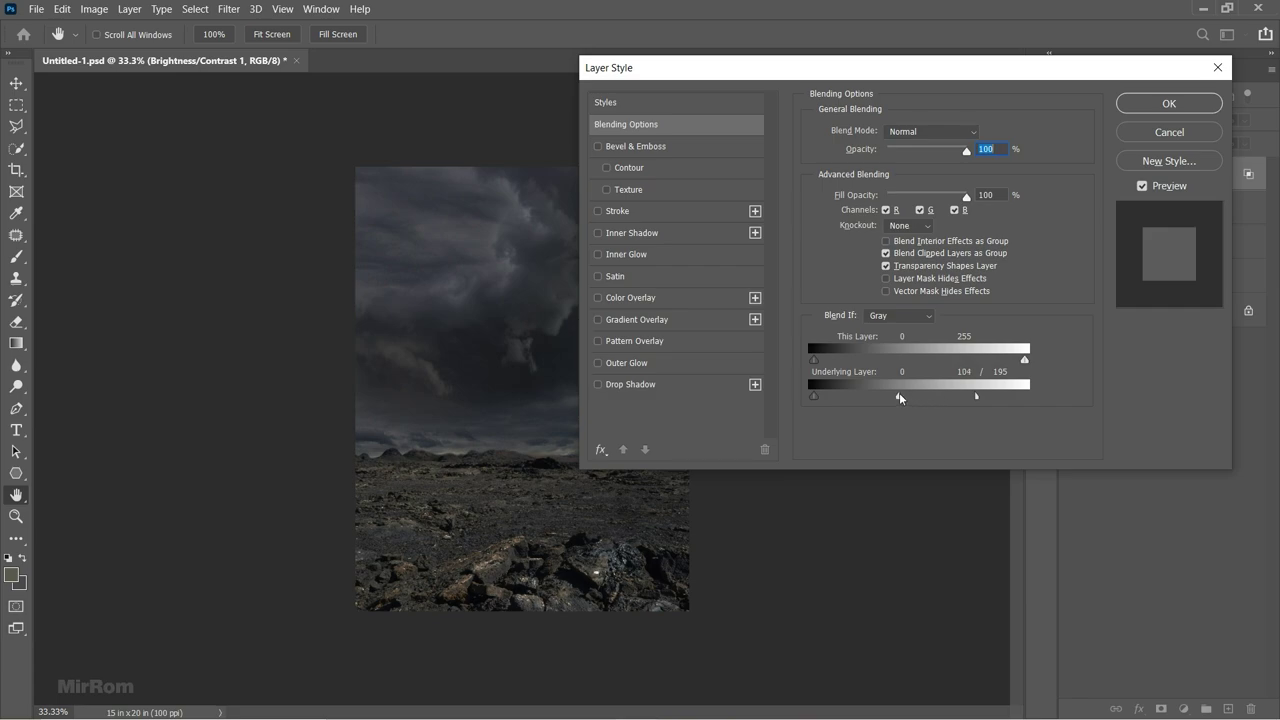
{"action": "left_click_drag", "start_coordinate": [968, 398], "coordinate": [937, 398]}
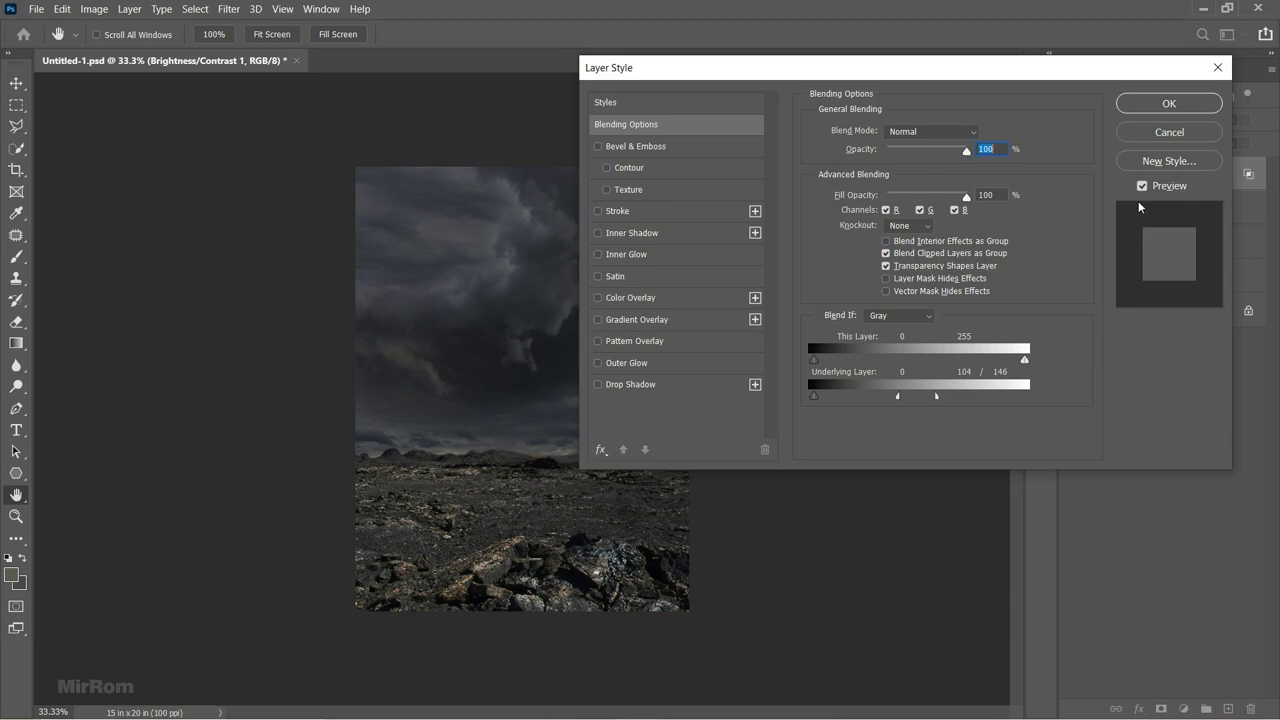
{"action": "left_click", "coordinate": [1138, 110]}
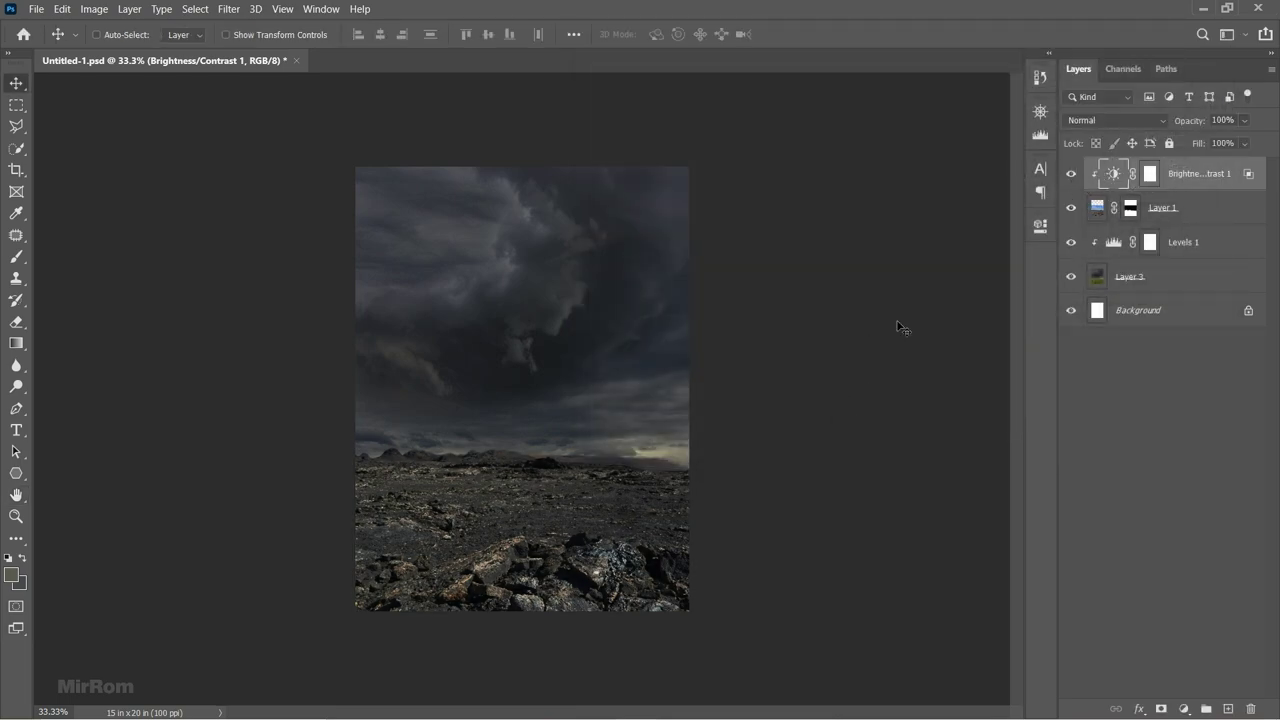
{"action": "left_click", "coordinate": [1183, 708]}
Add a Solid Color fill layer with hex colour 232429.
{"action": "left_click", "coordinate": [1208, 416]}
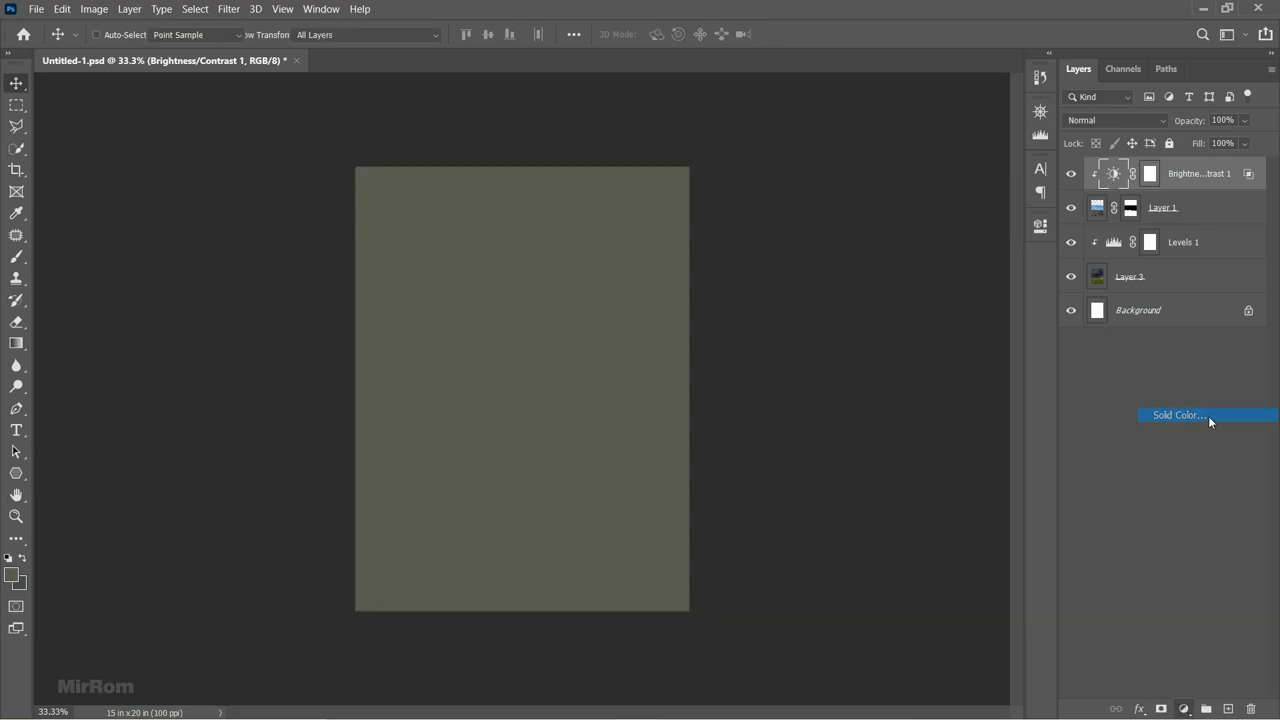
{"action": "left_click", "coordinate": [618, 263]}
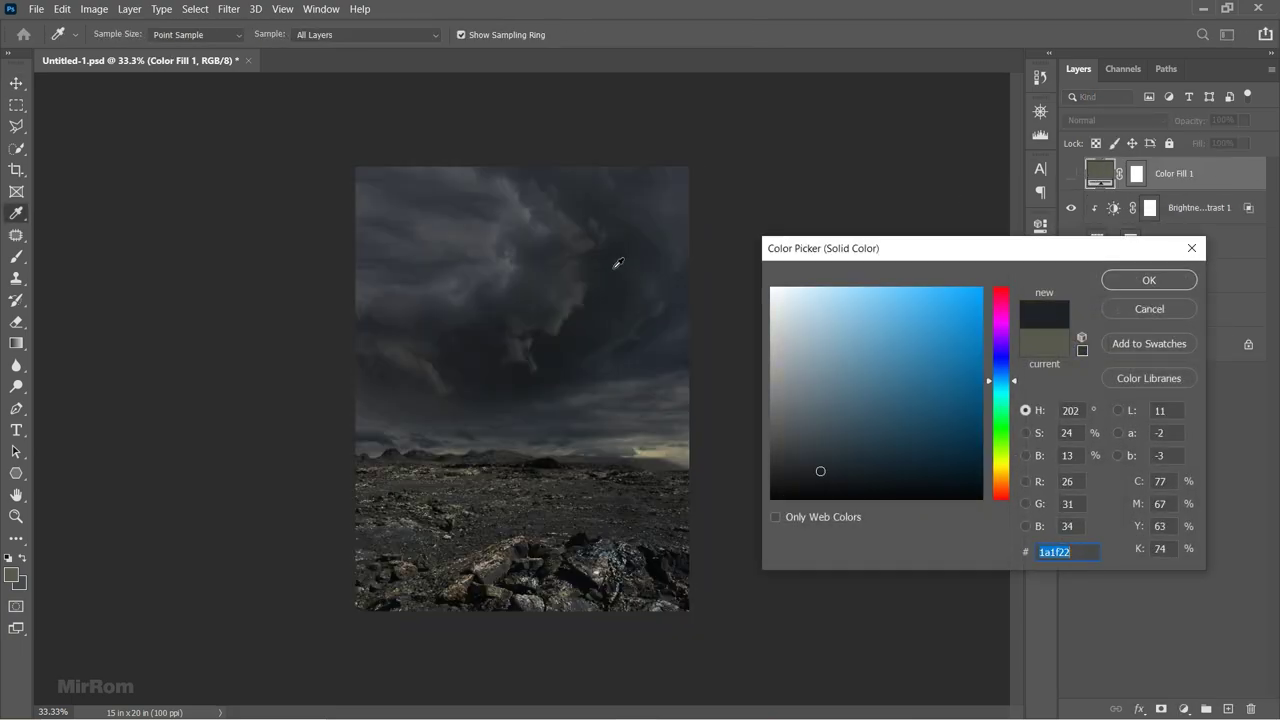
{"action": "left_click", "coordinate": [815, 470]}
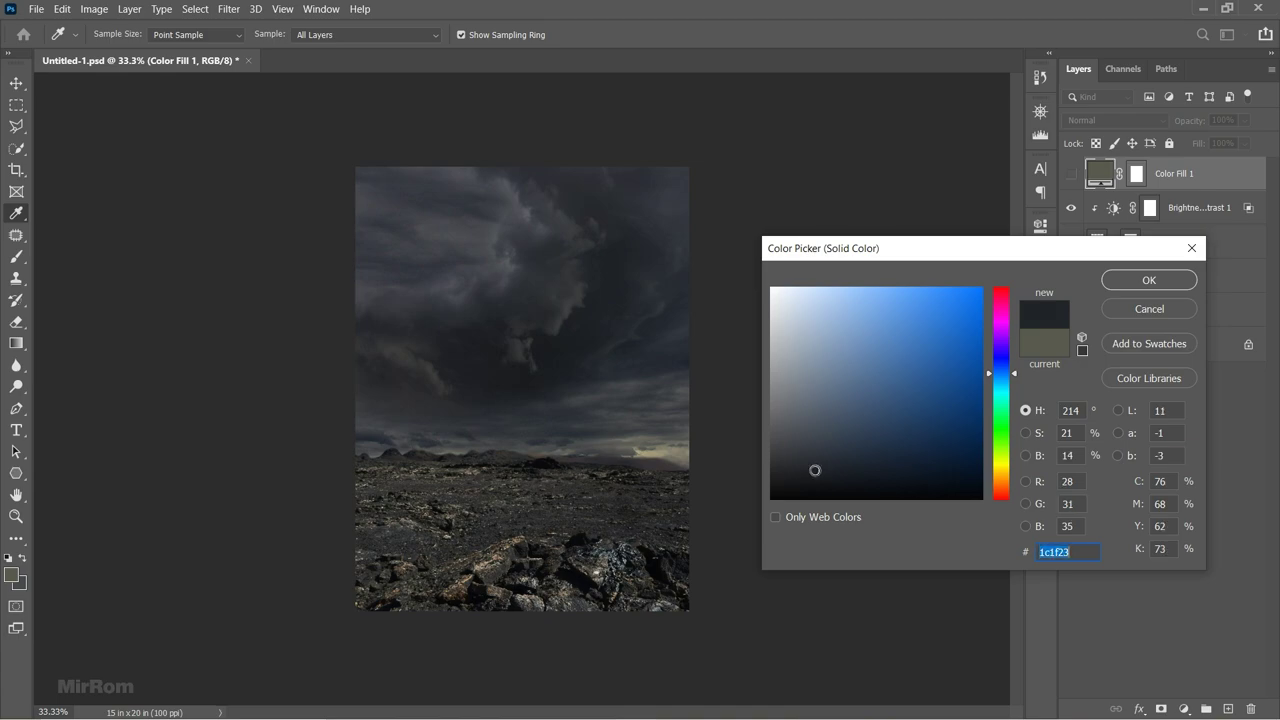
{"action": "type", "text": "232429"}
{"action": "left_click", "coordinate": [1138, 281]}
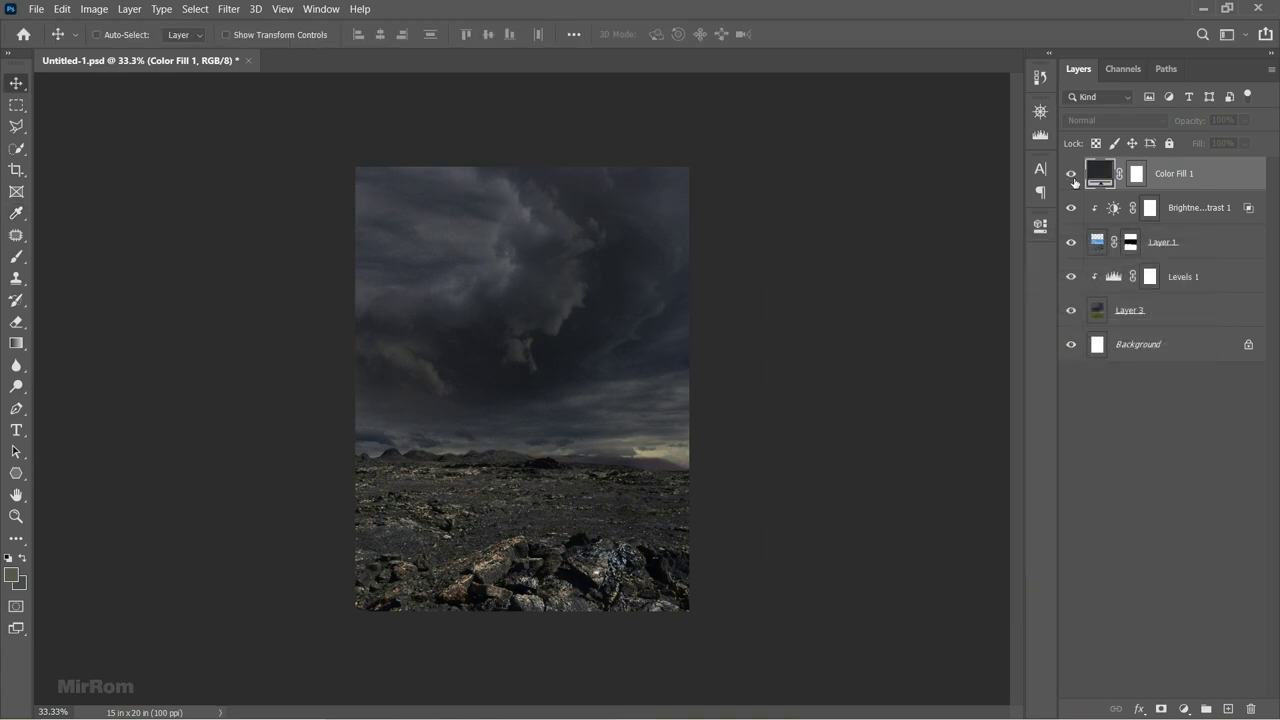
Invert Color Fill 1's mask and set up a white brush at 30% opacity, 60% flow.
{"action": "left_click", "coordinate": [1136, 173]}
{"action": "key", "text": "ctrl+i"}
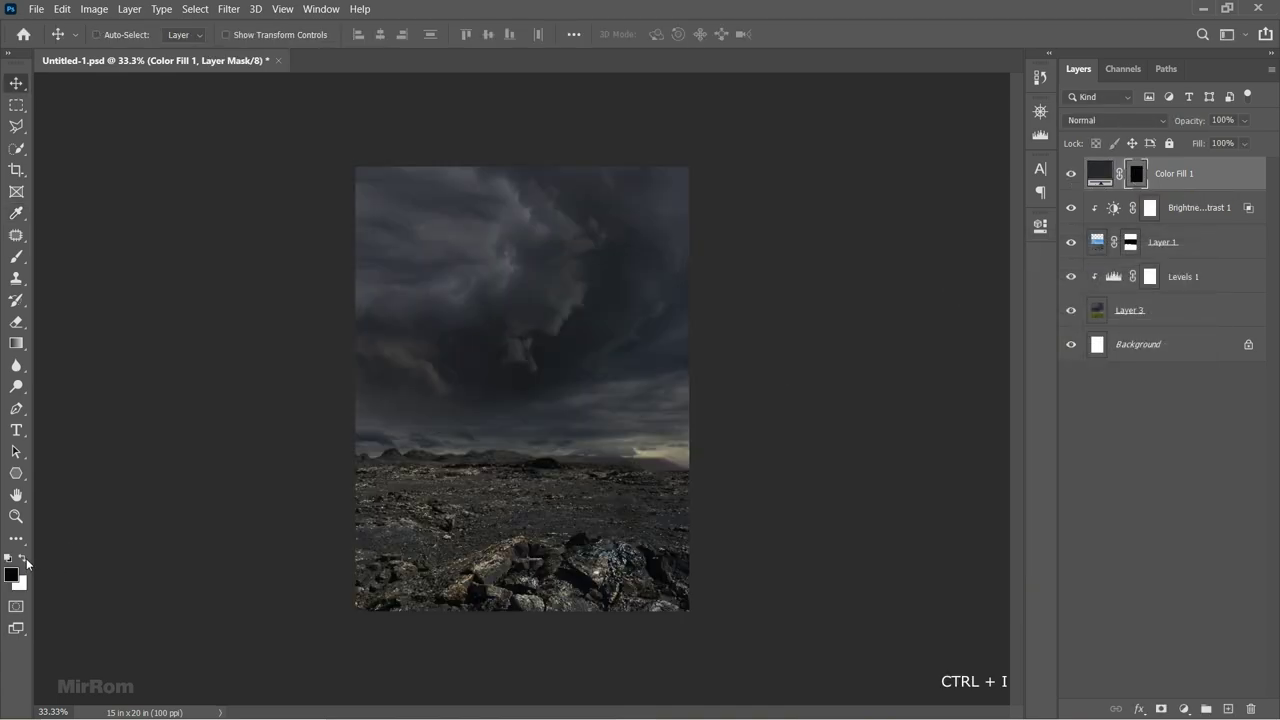
{"action": "left_click", "coordinate": [24, 560]}
{"action": "left_click", "coordinate": [16, 256]}
{"action": "left_click", "coordinate": [86, 256]}
{"action": "left_click", "coordinate": [381, 37]}
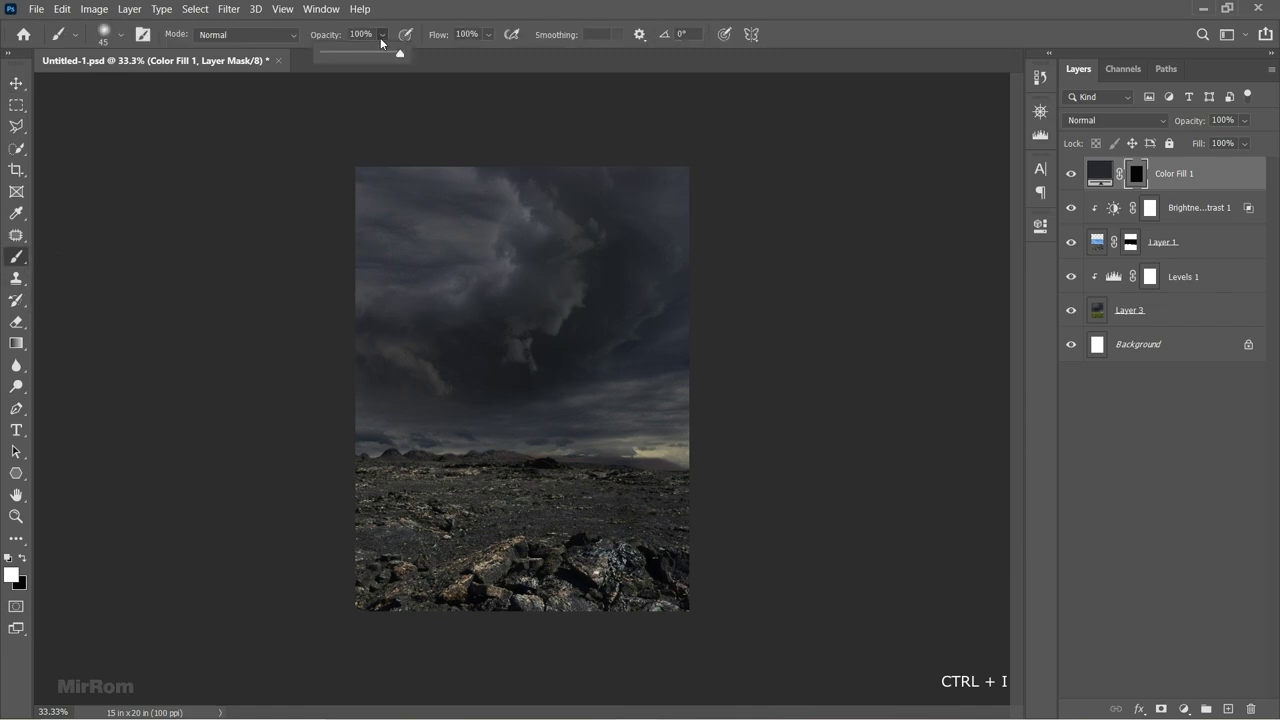
{"action": "left_click_drag", "start_coordinate": [399, 52], "coordinate": [350, 55]}
{"action": "left_click", "coordinate": [488, 34]}
{"action": "left_click_drag", "start_coordinate": [508, 52], "coordinate": [475, 48]}
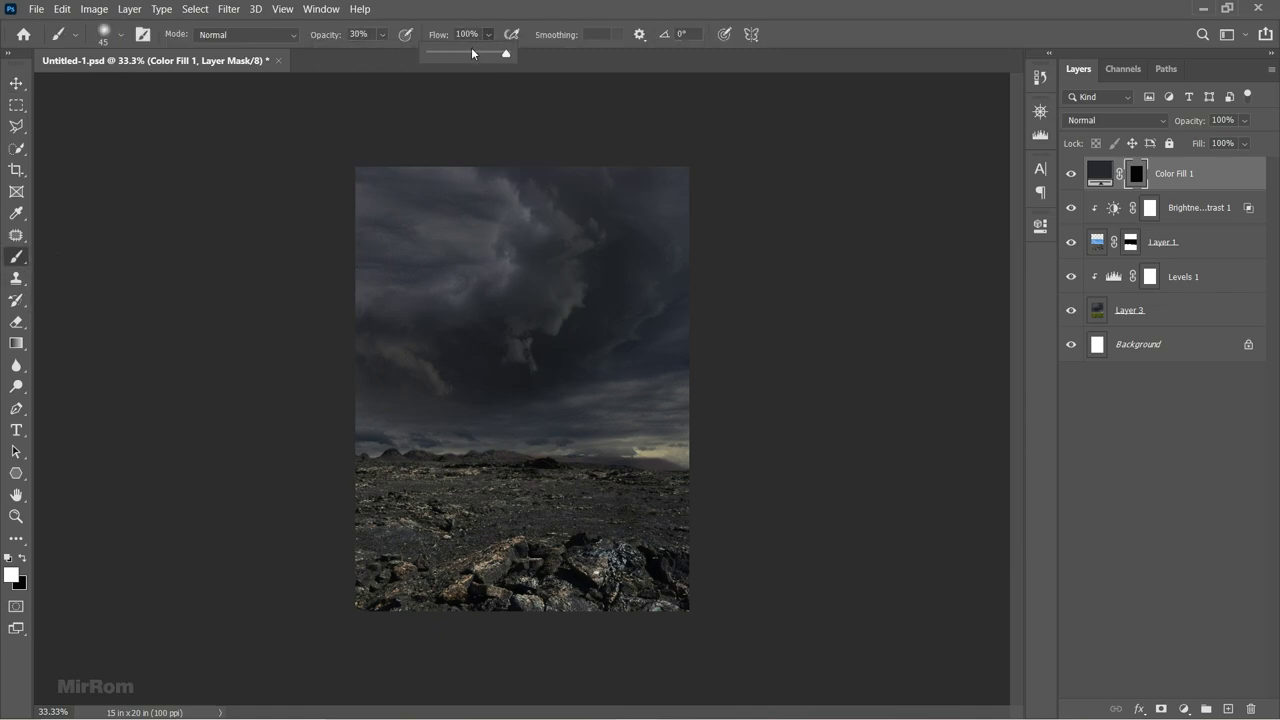
Paint haze over the horizon, left sky and midground with a large flattened 1000 px brush.
{"action": "key", "text": "bracketright"}
{"action": "key", "text": "bracketright"}
{"action": "key", "text": "bracketright"}
{"action": "key", "text": "bracketright"}
{"action": "key", "text": "bracketright"}
{"action": "key", "text": "bracketright"}
{"action": "key", "text": "bracketright"}
{"action": "key", "text": "bracketright"}
{"action": "key", "text": "bracketright"}
{"action": "key", "text": "bracketright"}
{"action": "key", "text": "bracketright"}
{"action": "mouse_move", "coordinate": [650, 438]}
{"action": "left_mouse_down"}
{"action": "mouse_move", "coordinate": [614, 471]}
{"action": "mouse_move", "coordinate": [566, 429]}
{"action": "mouse_move", "coordinate": [355, 377]}
{"action": "mouse_move", "coordinate": [334, 237]}
{"action": "mouse_move", "coordinate": [457, 414]}
{"action": "mouse_move", "coordinate": [460, 246]}
{"action": "mouse_move", "coordinate": [319, 472]}
{"action": "mouse_move", "coordinate": [520, 425]}
{"action": "left_mouse_up"}
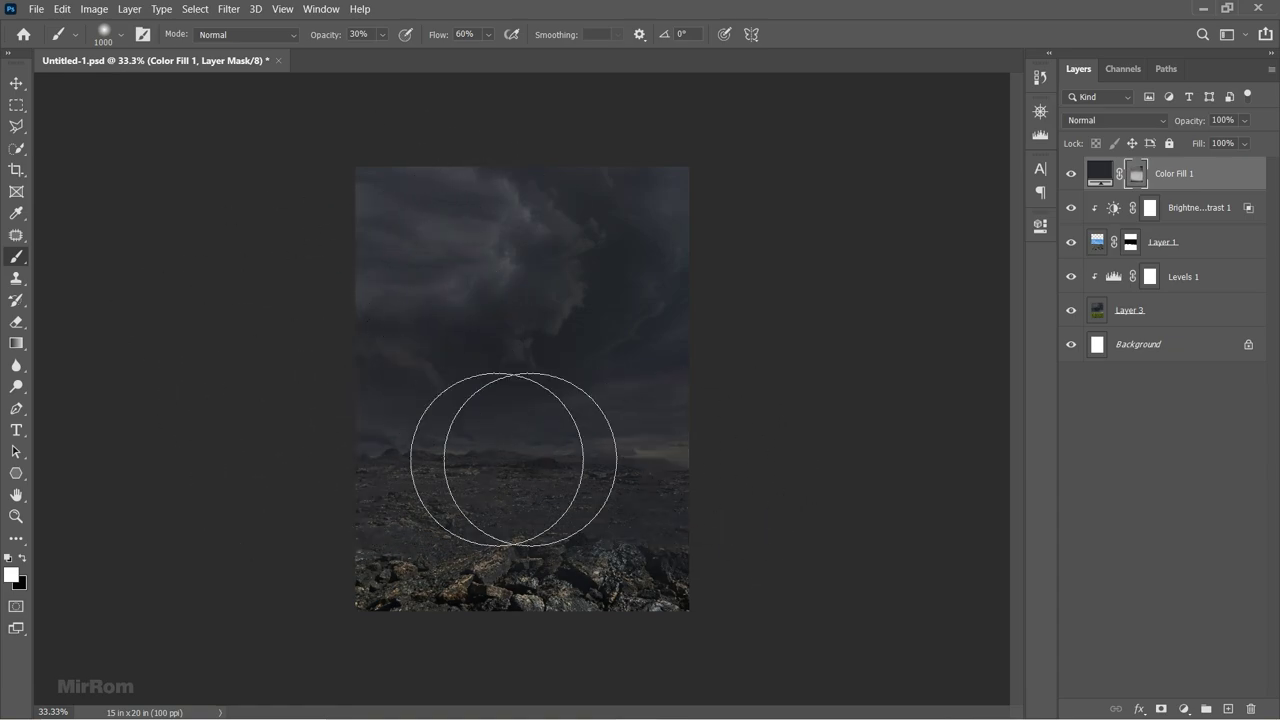
{"action": "right_click", "coordinate": [580, 395]}
{"action": "left_click_drag", "start_coordinate": [608, 414], "coordinate": [608, 426]}
{"action": "key", "text": "Return"}
{"action": "left_click_drag", "start_coordinate": [386, 457], "coordinate": [523, 463]}
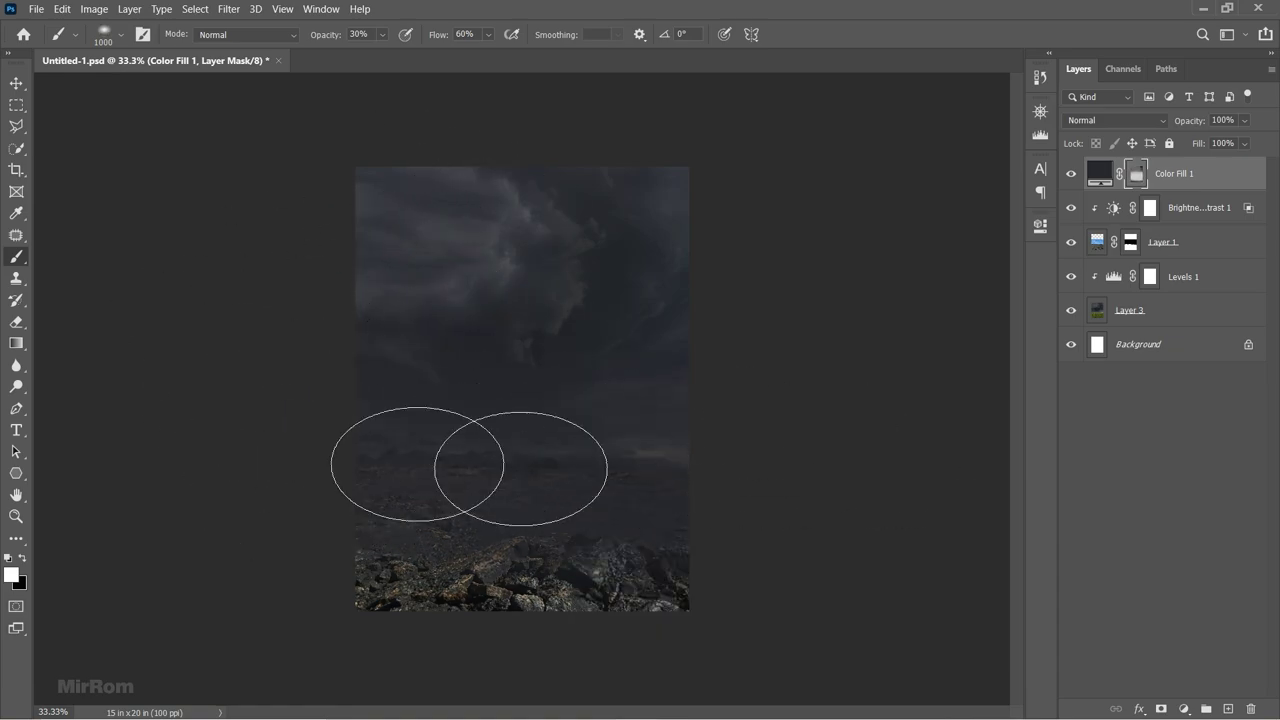
{"action": "key", "text": "bracketleft"}
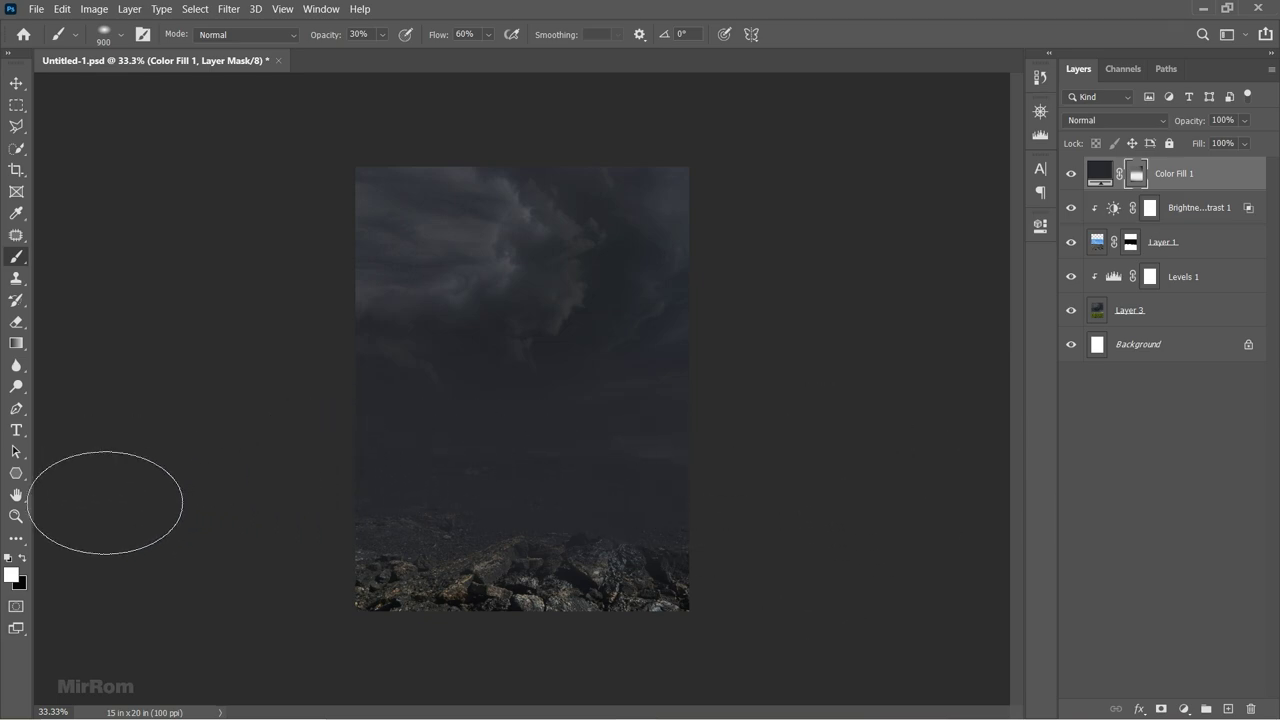
Paint black to reveal the foreground rocks, then use a round brush at 13% opacity.
{"action": "left_click", "coordinate": [23, 558]}
{"action": "mouse_move", "coordinate": [394, 589]}
{"action": "left_mouse_down"}
{"action": "mouse_move", "coordinate": [691, 554]}
{"action": "mouse_move", "coordinate": [394, 566]}
{"action": "mouse_move", "coordinate": [537, 580]}
{"action": "mouse_move", "coordinate": [474, 574]}
{"action": "left_mouse_up"}
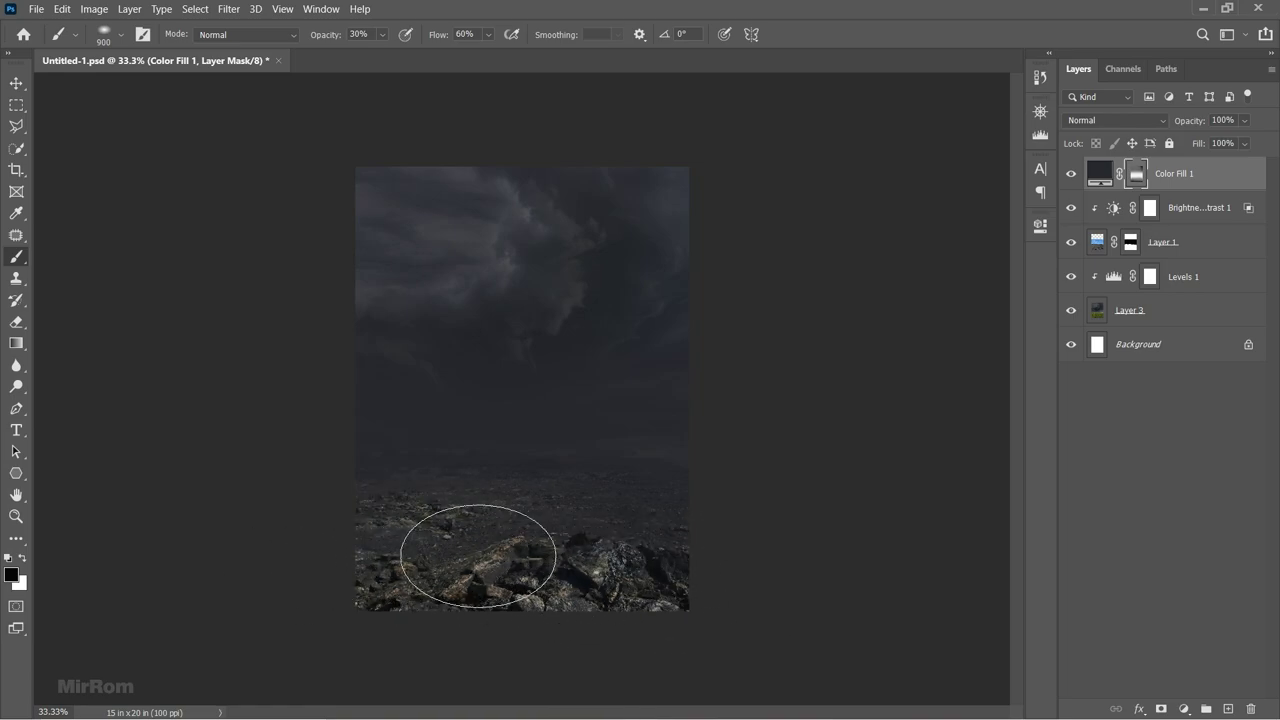
{"action": "right_click", "coordinate": [605, 557]}
{"action": "left_click", "coordinate": [533, 597]}
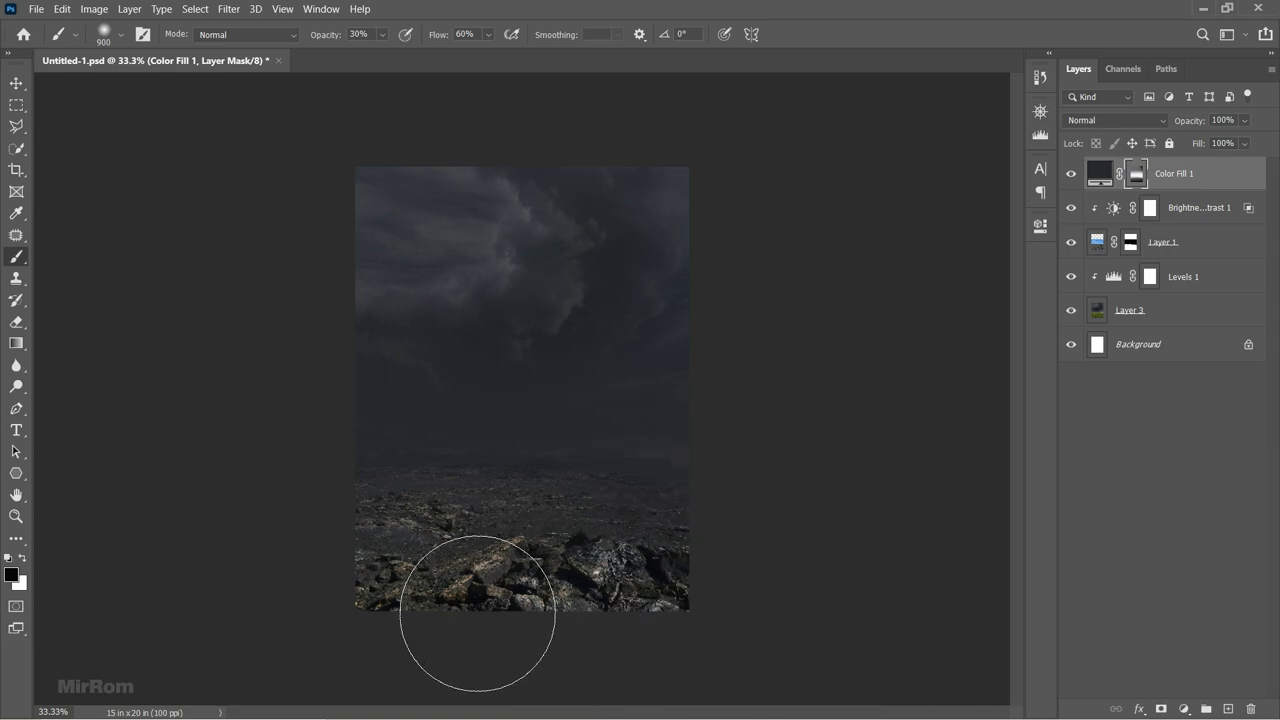
{"action": "left_click", "coordinate": [382, 35]}
{"action": "left_click_drag", "start_coordinate": [375, 53], "coordinate": [378, 53]}
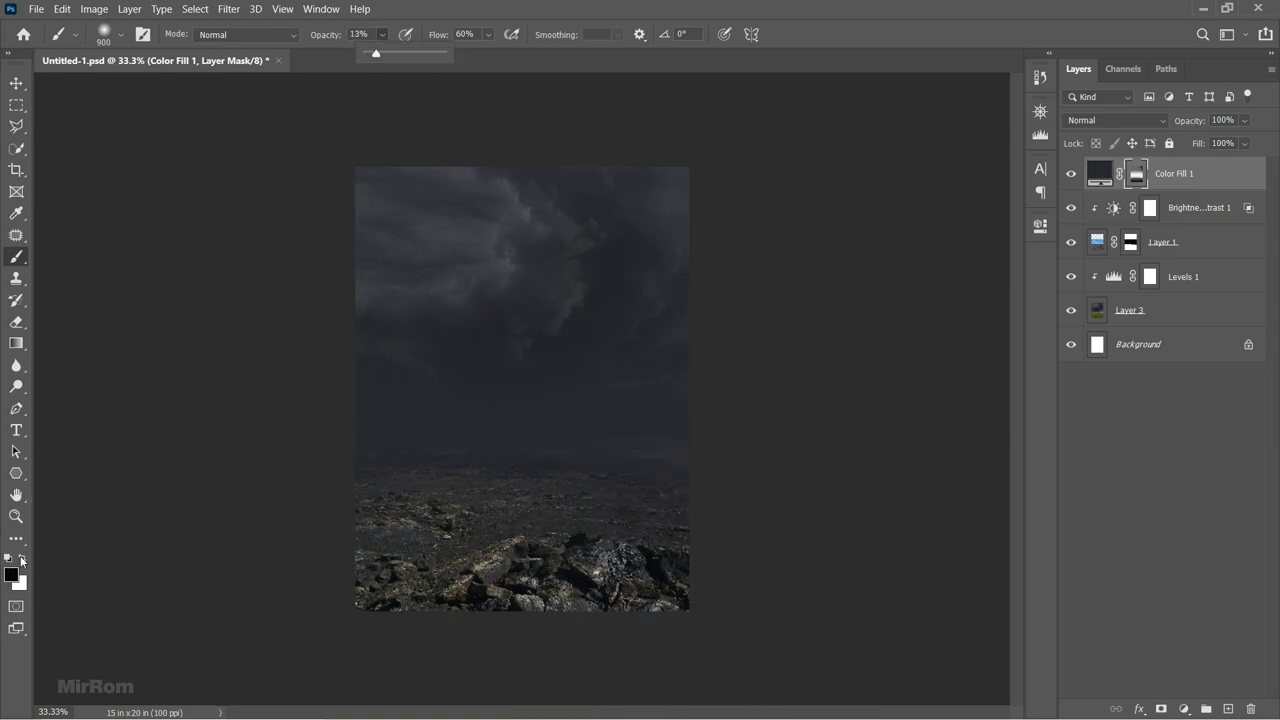
{"action": "key", "text": "bracketleft"}
{"action": "key", "text": "bracketleft"}
{"action": "key", "text": "bracketleft"}
Swap brush colours and sizes (300–900 px), then select the Color Fill 1 layer itself.
{"action": "key", "text": "x"}
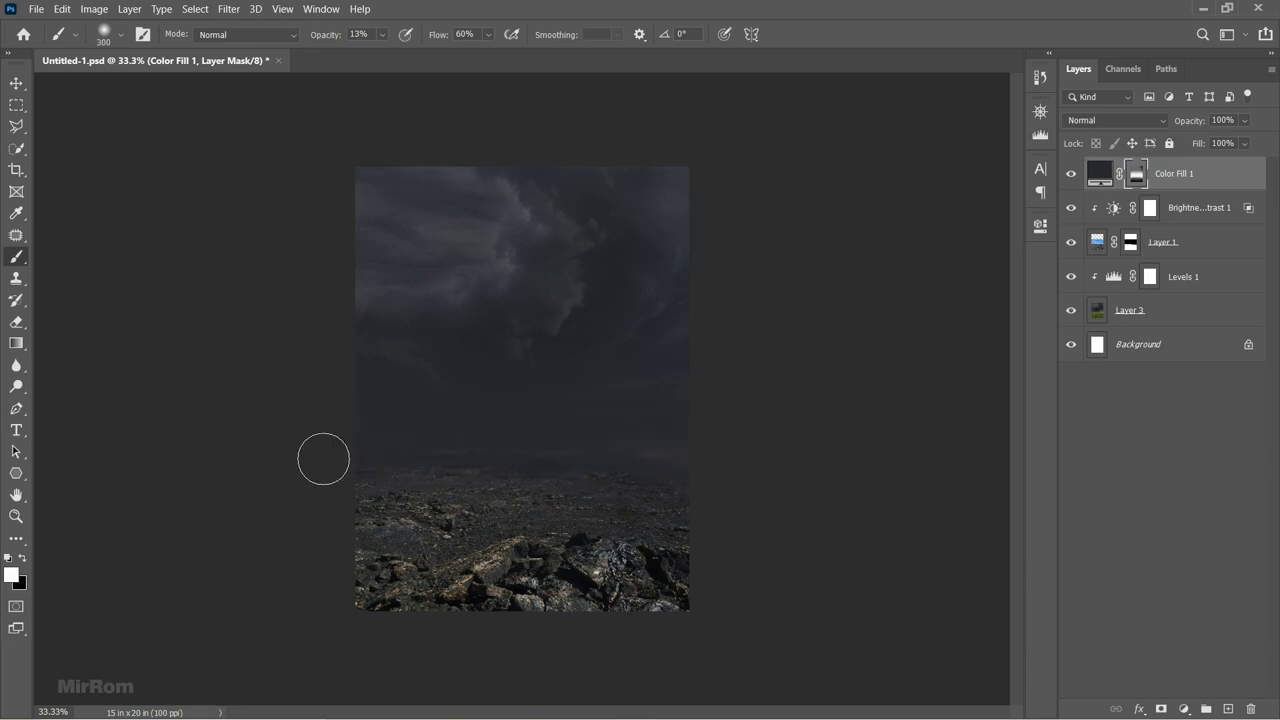
{"action": "key", "text": "bracketright"}
{"action": "key", "text": "bracketright"}
{"action": "key", "text": "bracketright"}
{"action": "key", "text": "bracketright"}
{"action": "key", "text": "bracketright"}
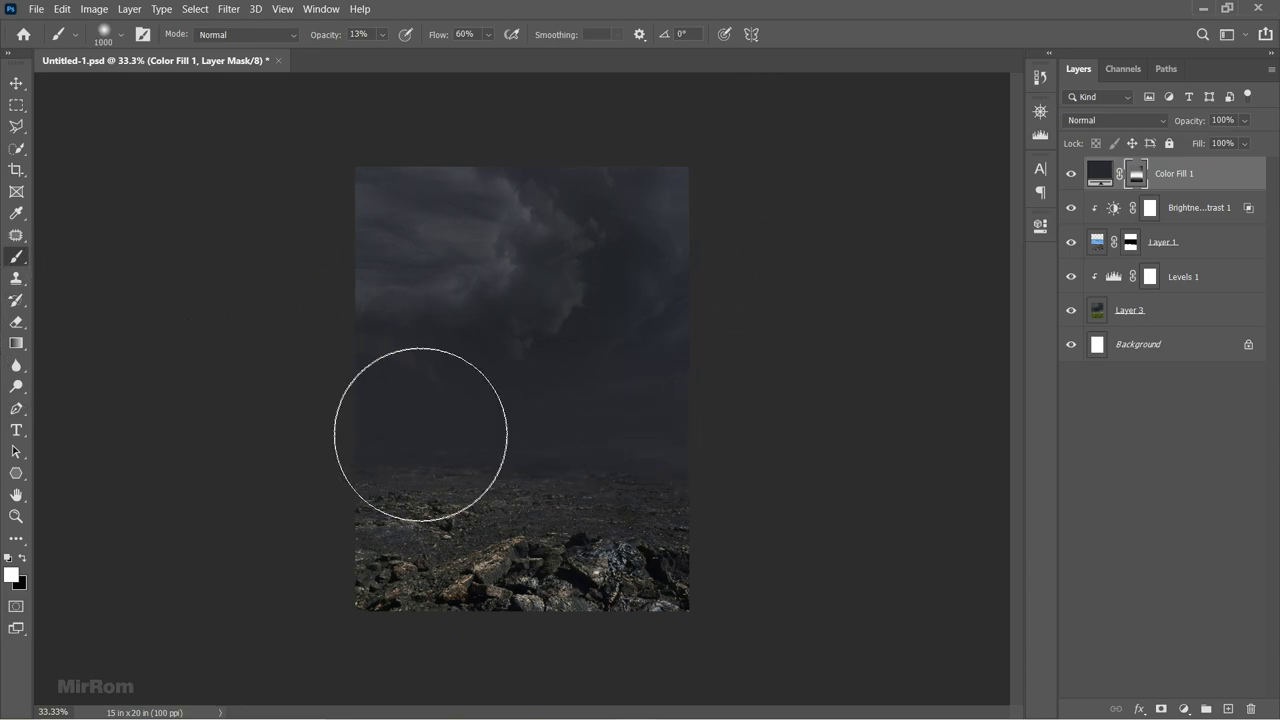
{"action": "key", "text": "x"}
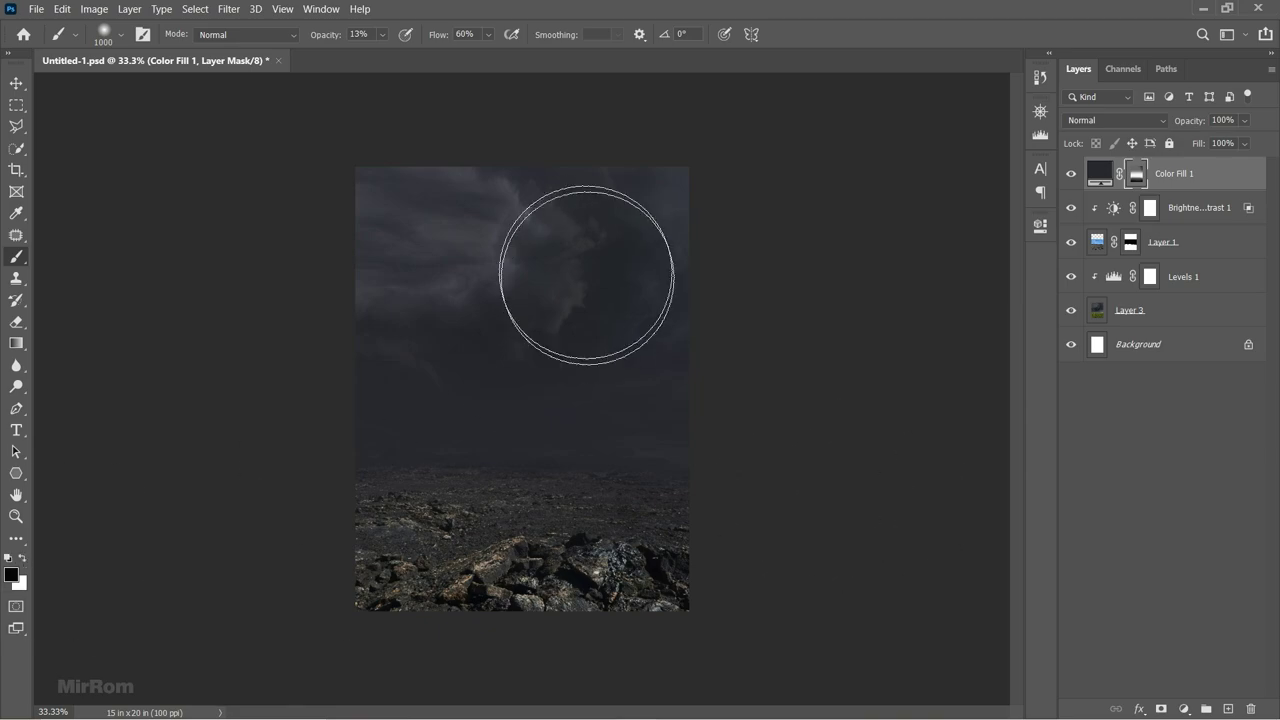
{"action": "key", "text": "bracketleft"}
{"action": "key", "text": "bracketleft"}
{"action": "key", "text": "bracketleft"}
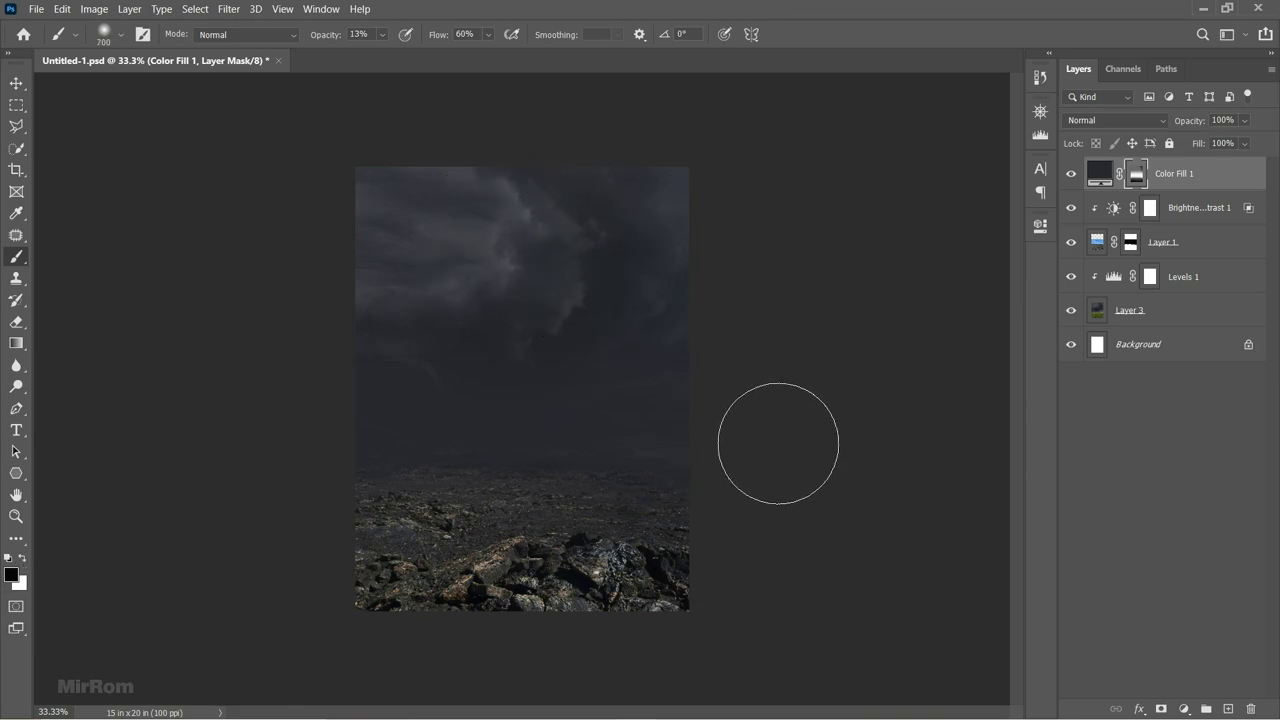
{"action": "key", "text": "v"}
{"action": "key", "text": "b"}
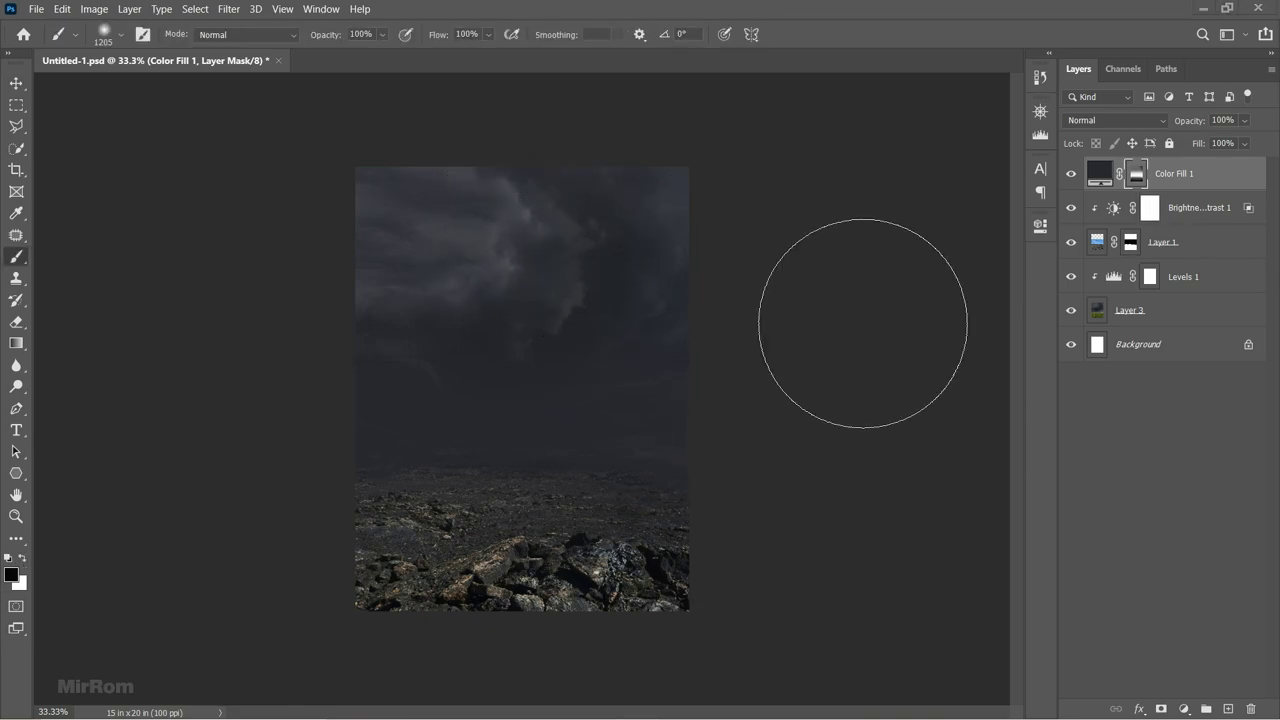
{"action": "key", "text": "v"}
{"action": "left_click", "coordinate": [1097, 176]}
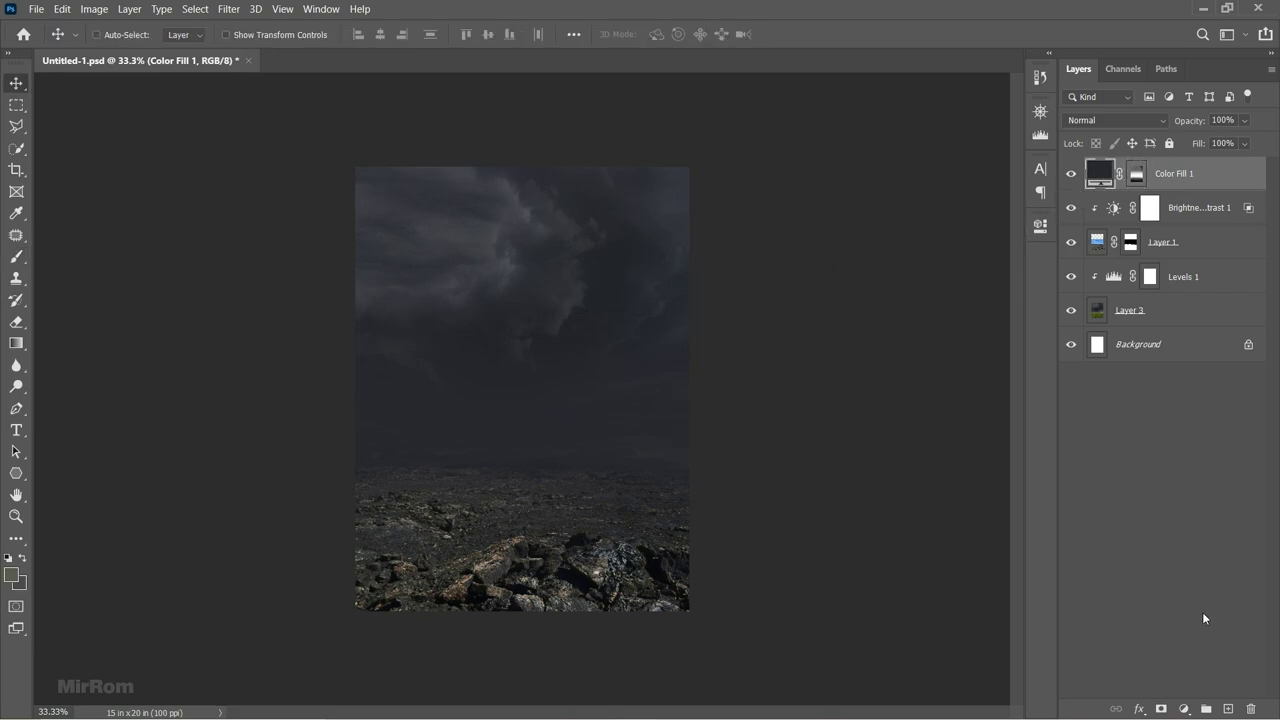
Add a new layer and set the foreground to a grey fog colour.
{"action": "left_click", "coordinate": [1228, 708]}
{"action": "key", "text": "b"}
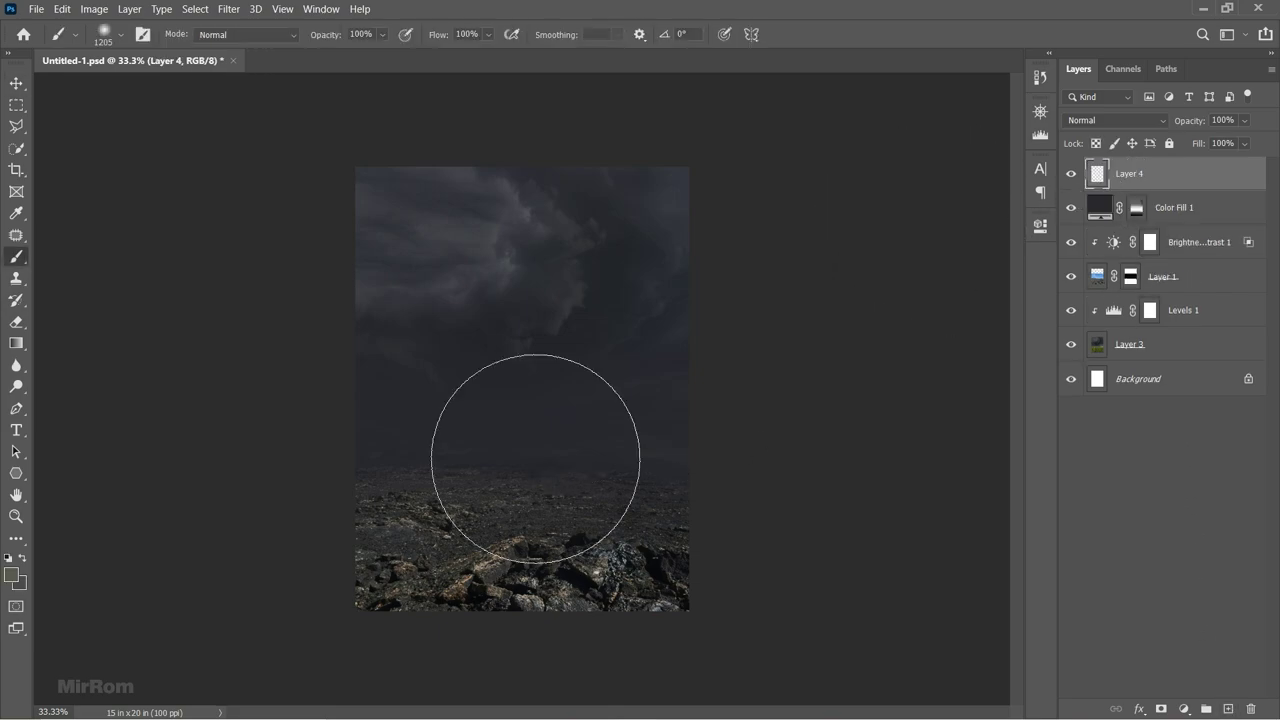
{"action": "left_click", "coordinate": [12, 575]}
{"action": "left_click", "coordinate": [953, 513]}
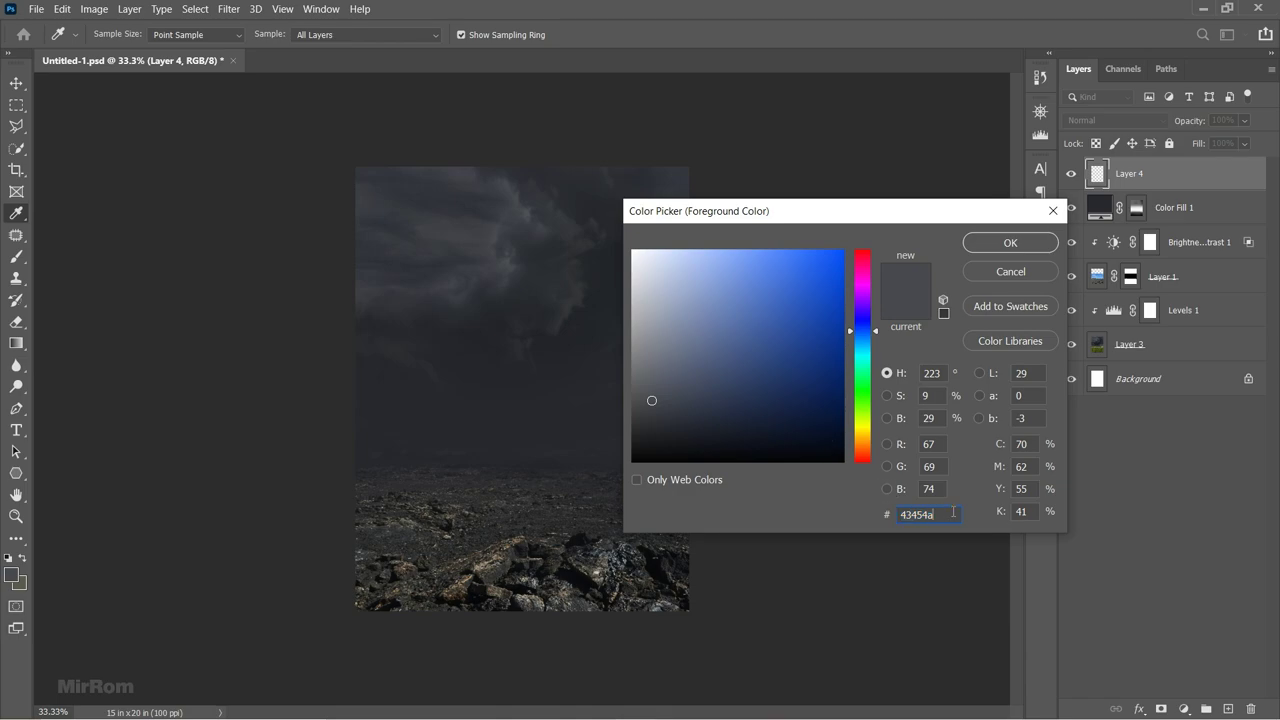
{"action": "left_click", "coordinate": [983, 249]}
Stamp fog across the horizon with a wide soft haze brush up to 1600 px.
{"action": "left_click", "coordinate": [143, 34]}
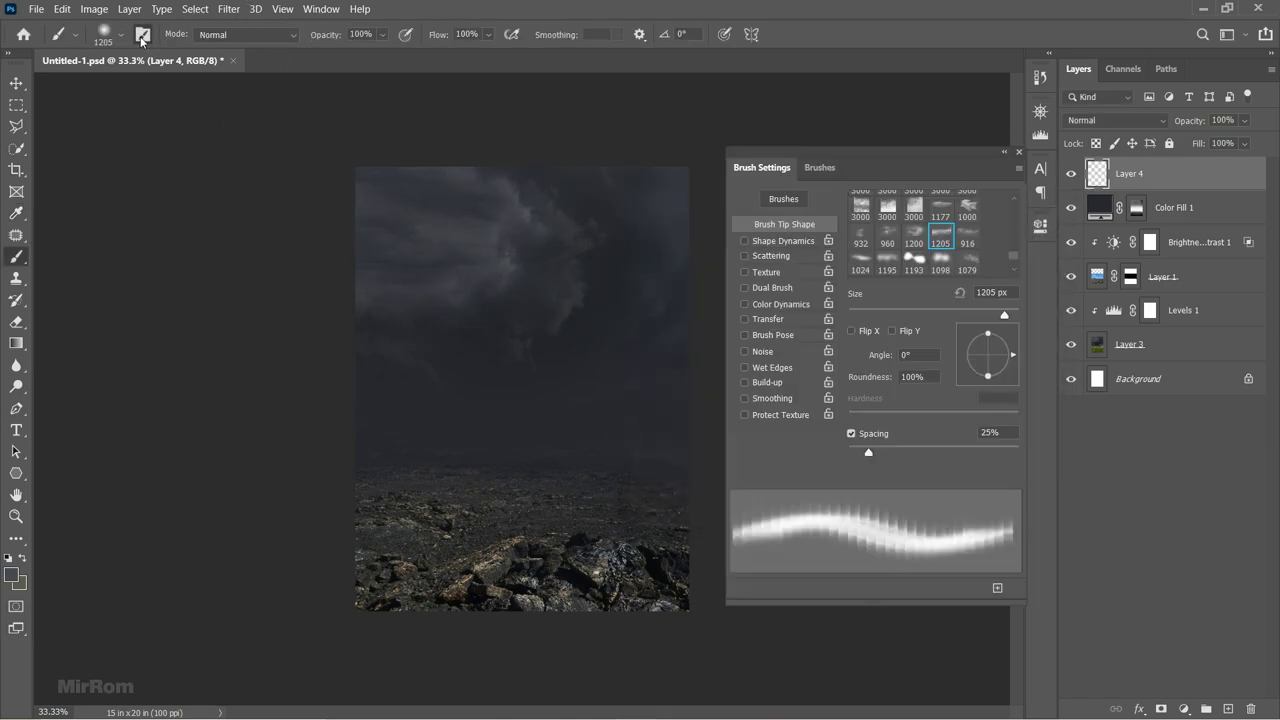
{"action": "left_click", "coordinate": [825, 168]}
{"action": "left_click", "coordinate": [739, 238]}
{"action": "left_click", "coordinate": [1019, 151]}
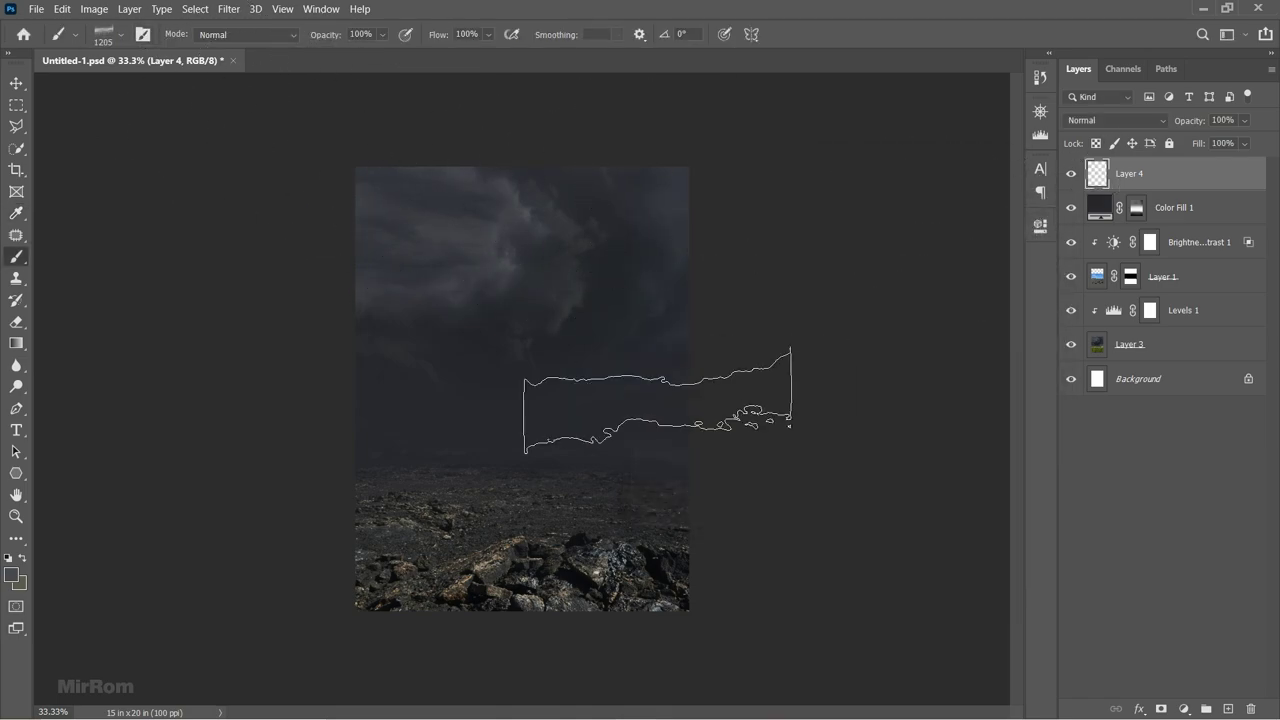
{"action": "left_click", "coordinate": [548, 420]}
{"action": "key", "text": "bracketright"}
{"action": "key", "text": "bracketright"}
{"action": "key", "text": "bracketright"}
{"action": "key", "text": "bracketright"}
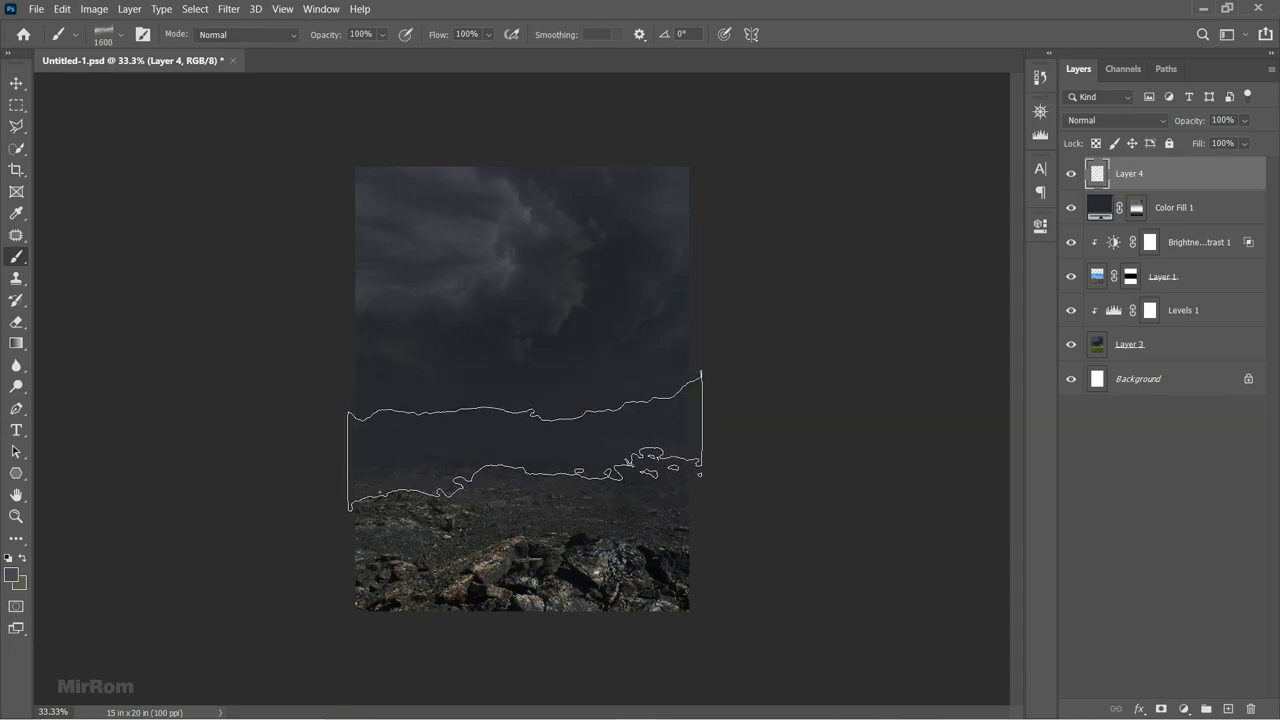
{"action": "left_click", "coordinate": [523, 440]}
Move the fog layer slightly lower and stretch it to W 105%, H 103.36%.
{"action": "key", "text": "v"}
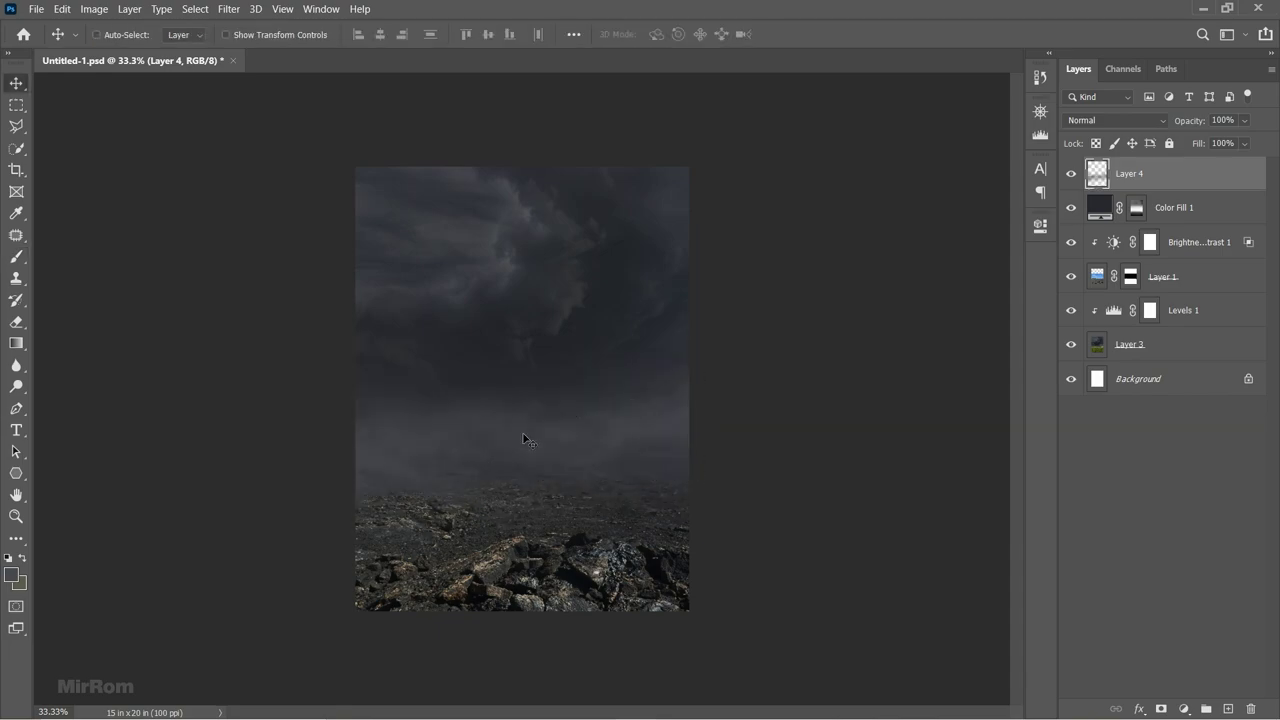
{"action": "mouse_move", "coordinate": [566, 444]}
{"action": "left_mouse_down"}
{"action": "mouse_move", "coordinate": [570, 457]}
{"action": "mouse_move", "coordinate": [586, 445]}
{"action": "left_mouse_up"}
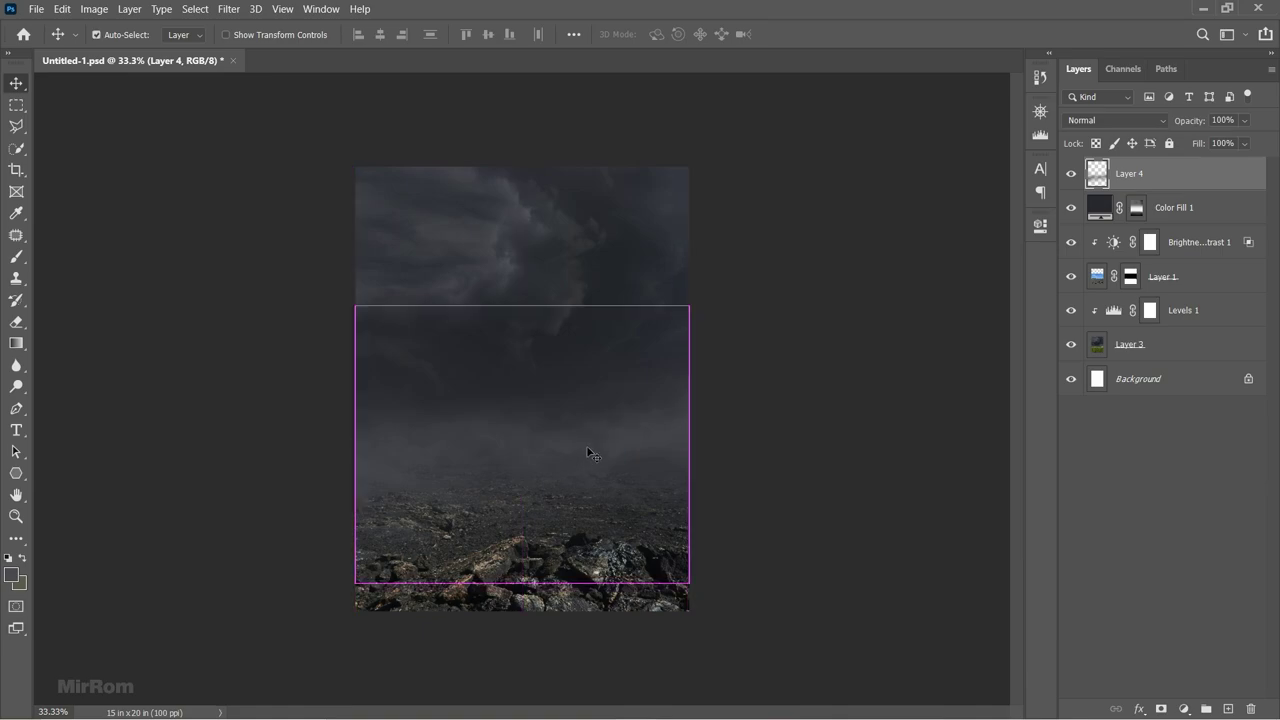
{"action": "key", "text": "ctrl+t"}
{"action": "left_click_drag", "start_coordinate": [523, 303], "coordinate": [523, 296]}
{"action": "left_click_drag", "start_coordinate": [355, 440], "coordinate": [345, 439]}
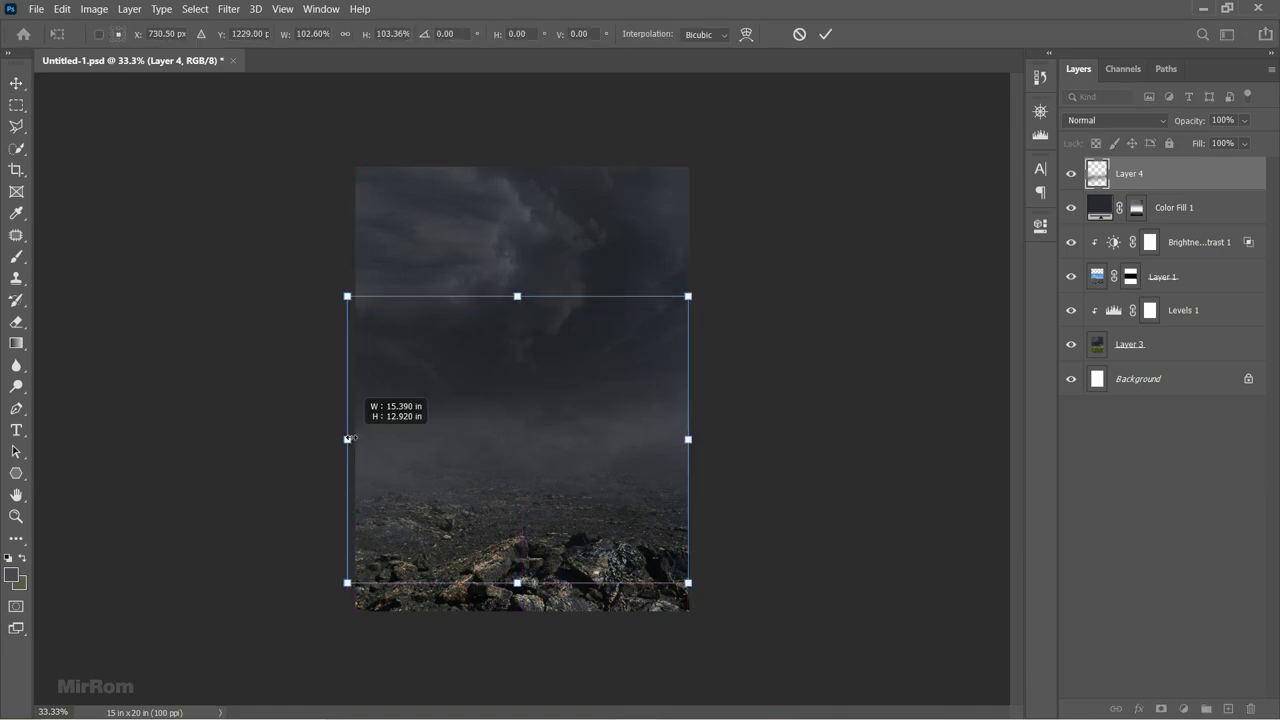
{"action": "left_click_drag", "start_coordinate": [688, 440], "coordinate": [633, 437]}
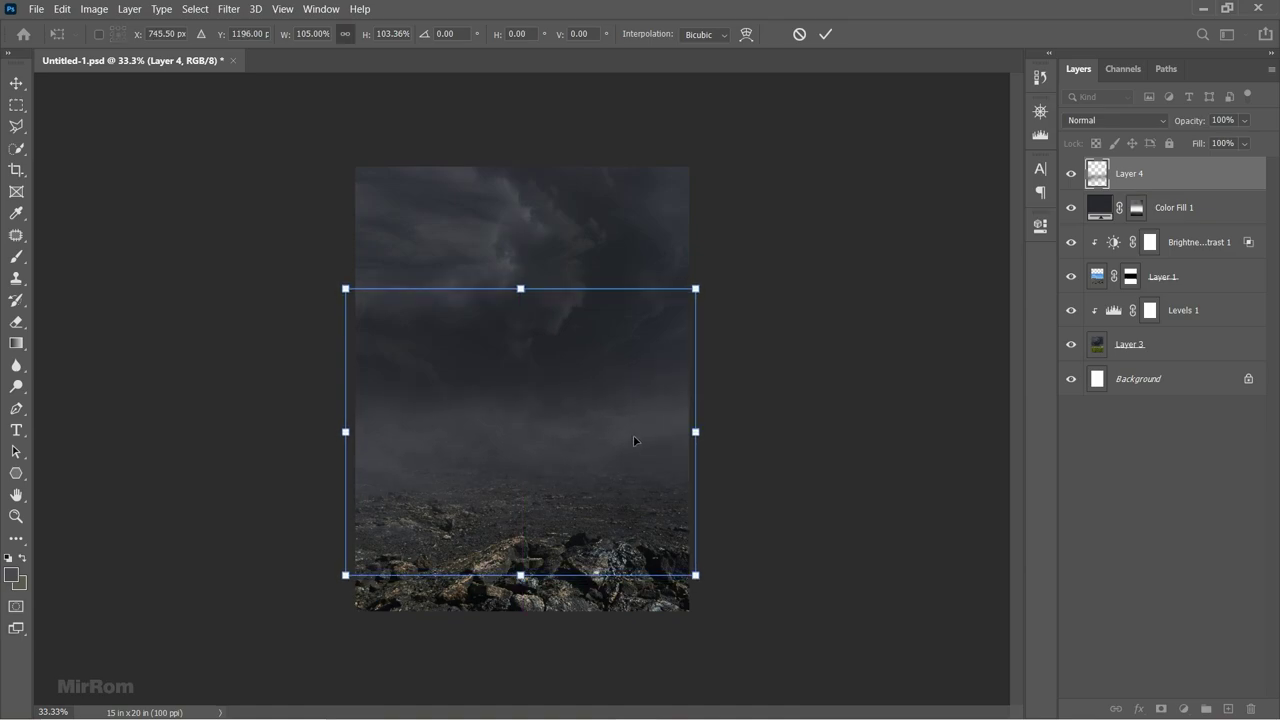
{"action": "left_click", "coordinate": [826, 35]}
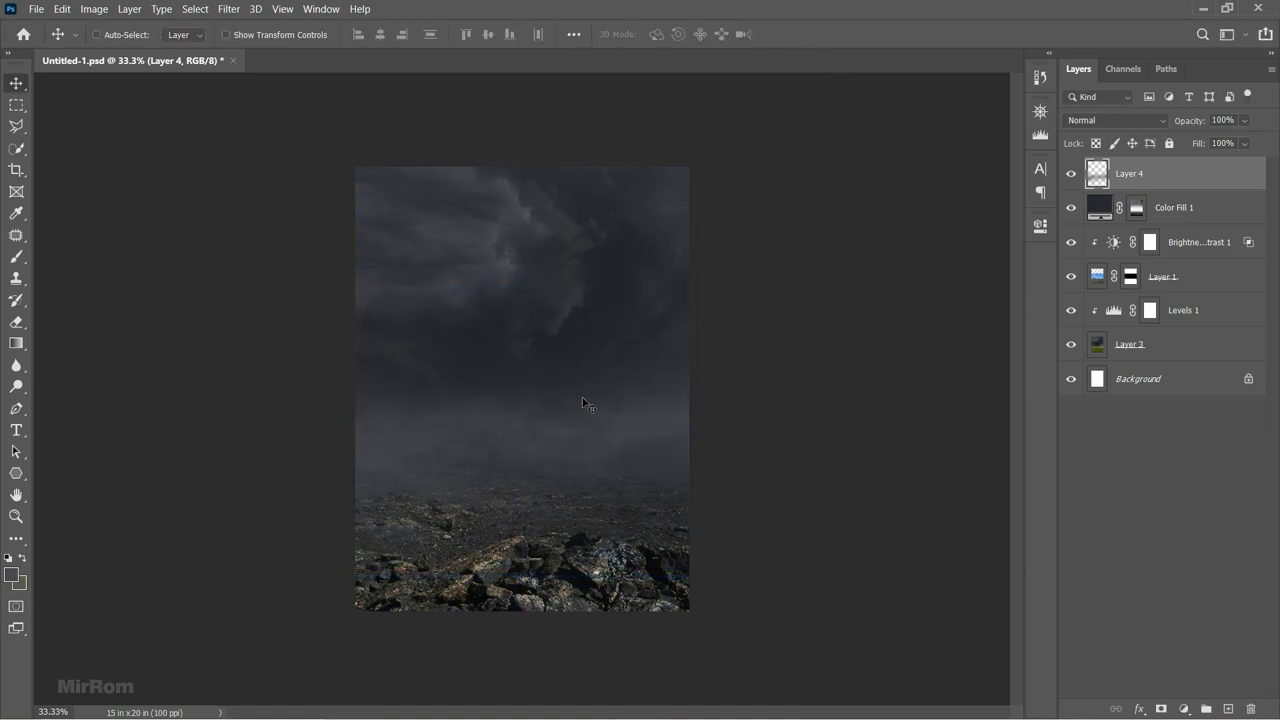
Add empty Layer 5 and set the brush to the 1200 tip.
{"action": "left_click", "coordinate": [1228, 708]}
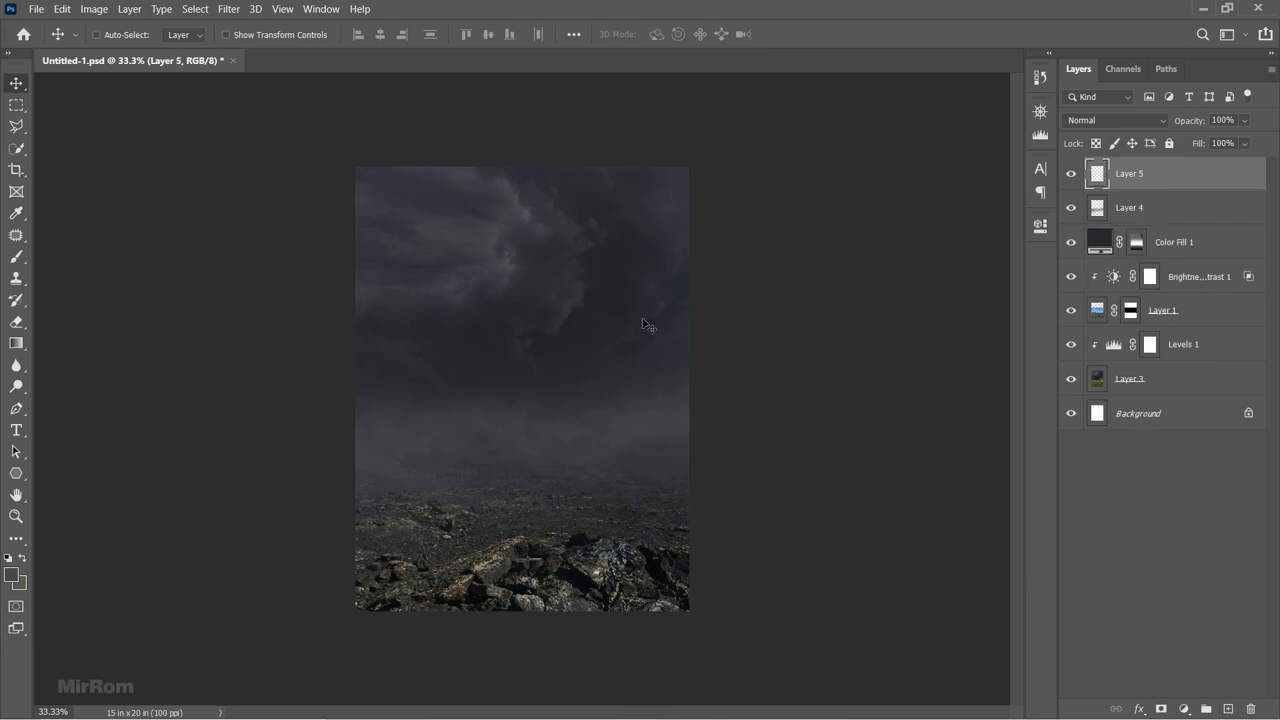
{"action": "key", "text": "b"}
{"action": "key", "text": "ctrl+shift+d"}
{"action": "right_click", "coordinate": [557, 267]}
{"action": "left_click", "coordinate": [143, 34]}
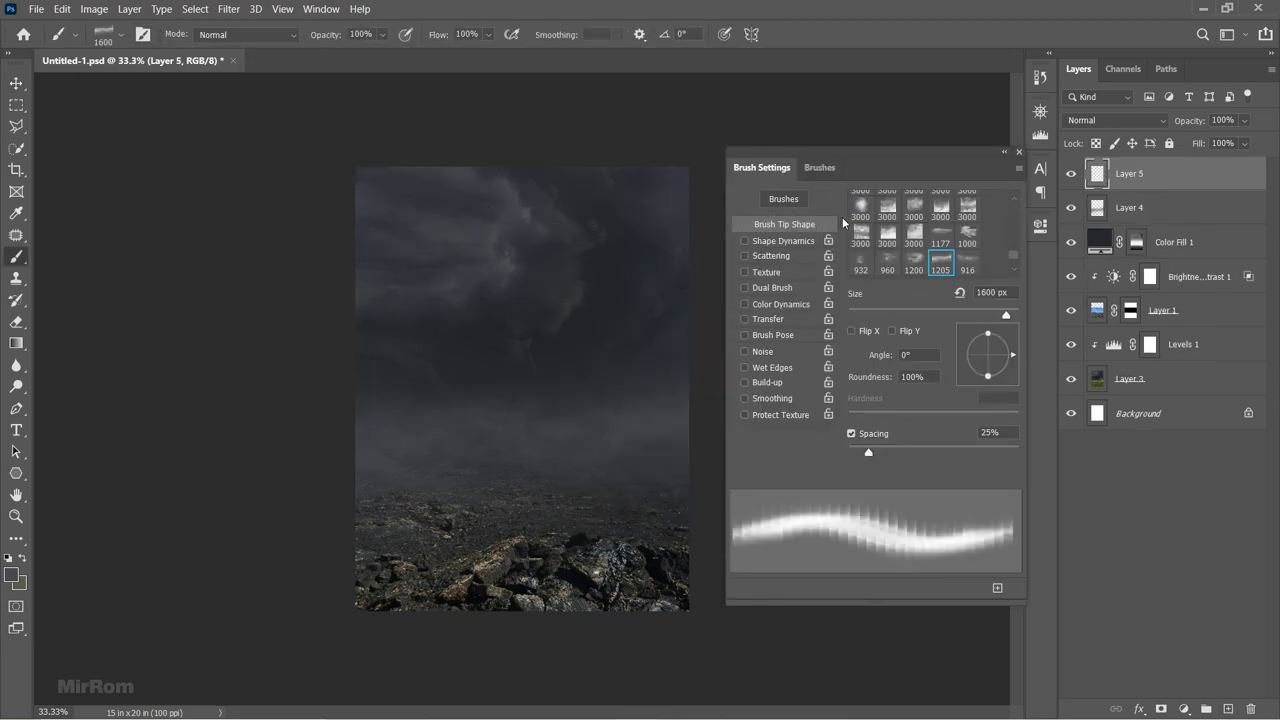
{"action": "left_click", "coordinate": [914, 250]}
{"action": "left_click", "coordinate": [1019, 152]}
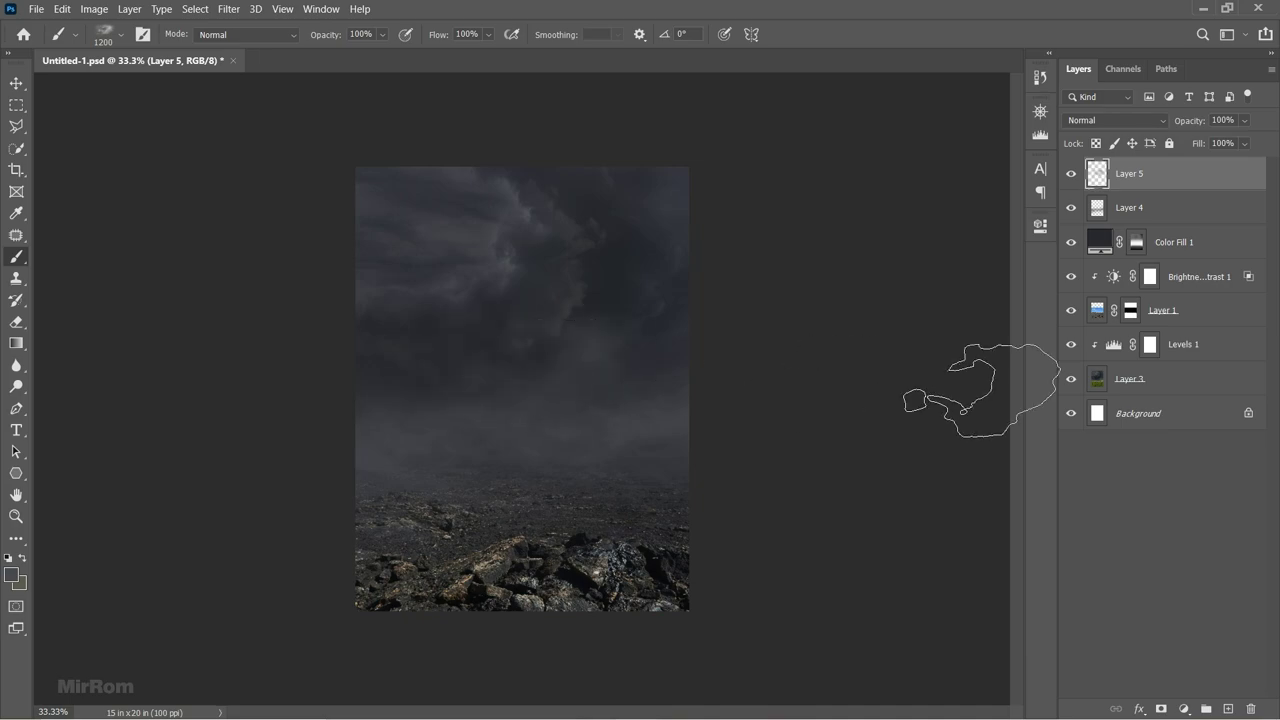
{"action": "key", "text": "v"}
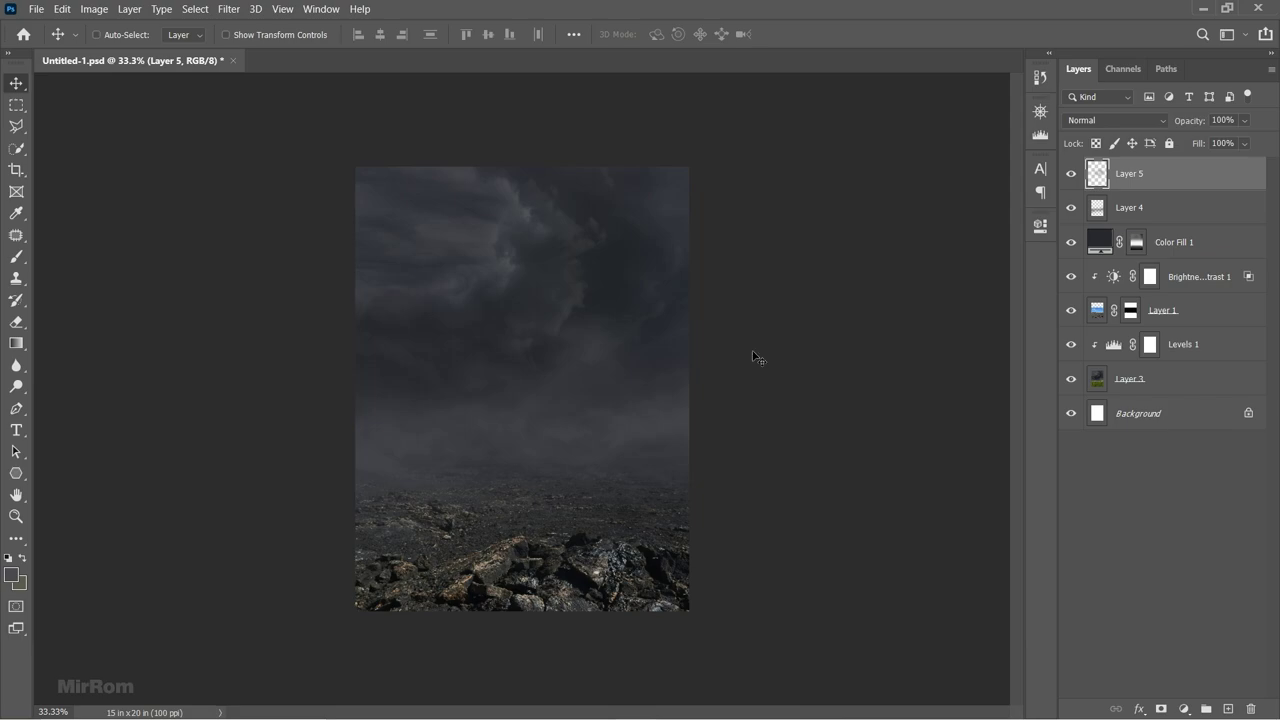
Add a Hue/Saturation layer with raised Lightness in Soft Light blend mode.
{"action": "left_click", "coordinate": [1184, 708]}
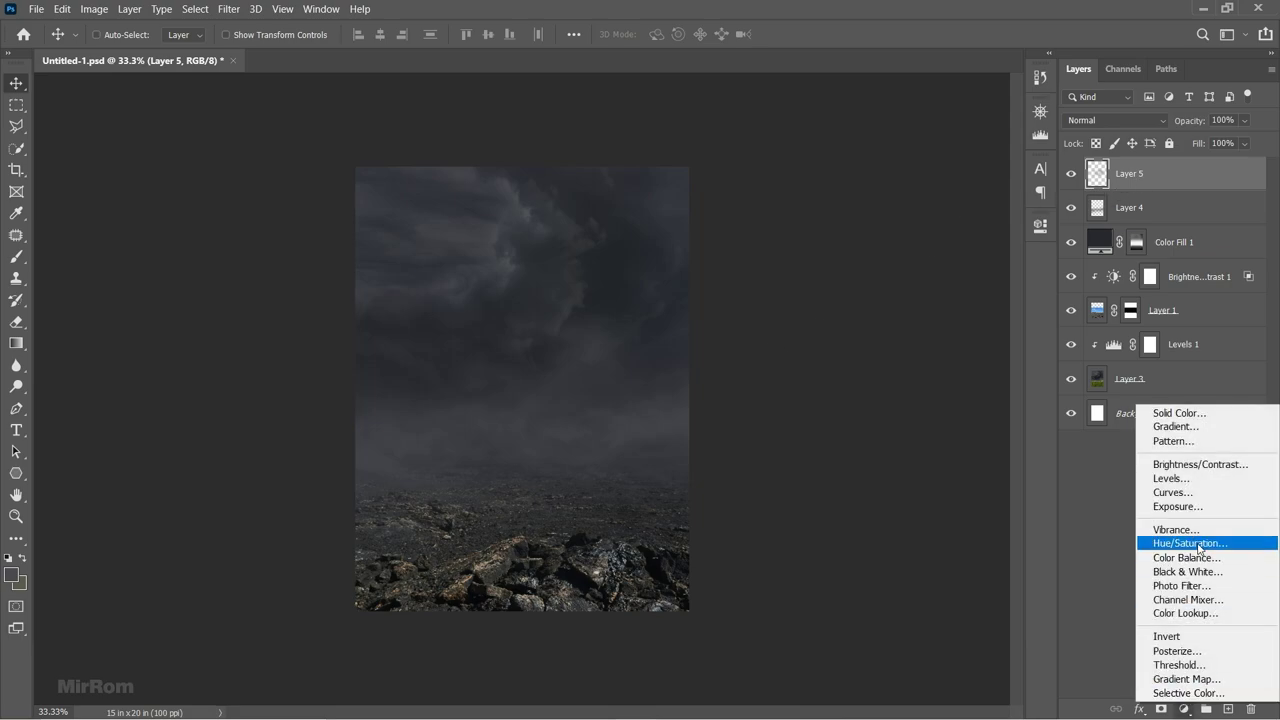
{"action": "left_click", "coordinate": [1165, 546]}
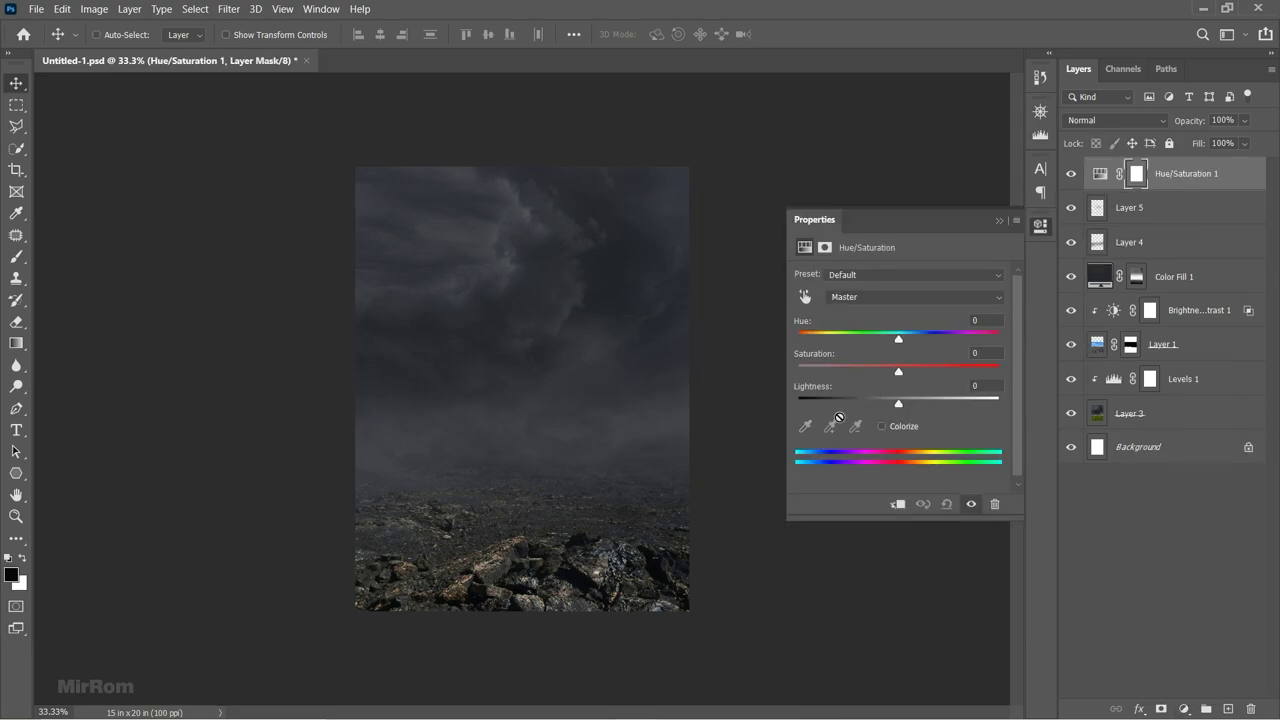
{"action": "left_click", "coordinate": [910, 401]}
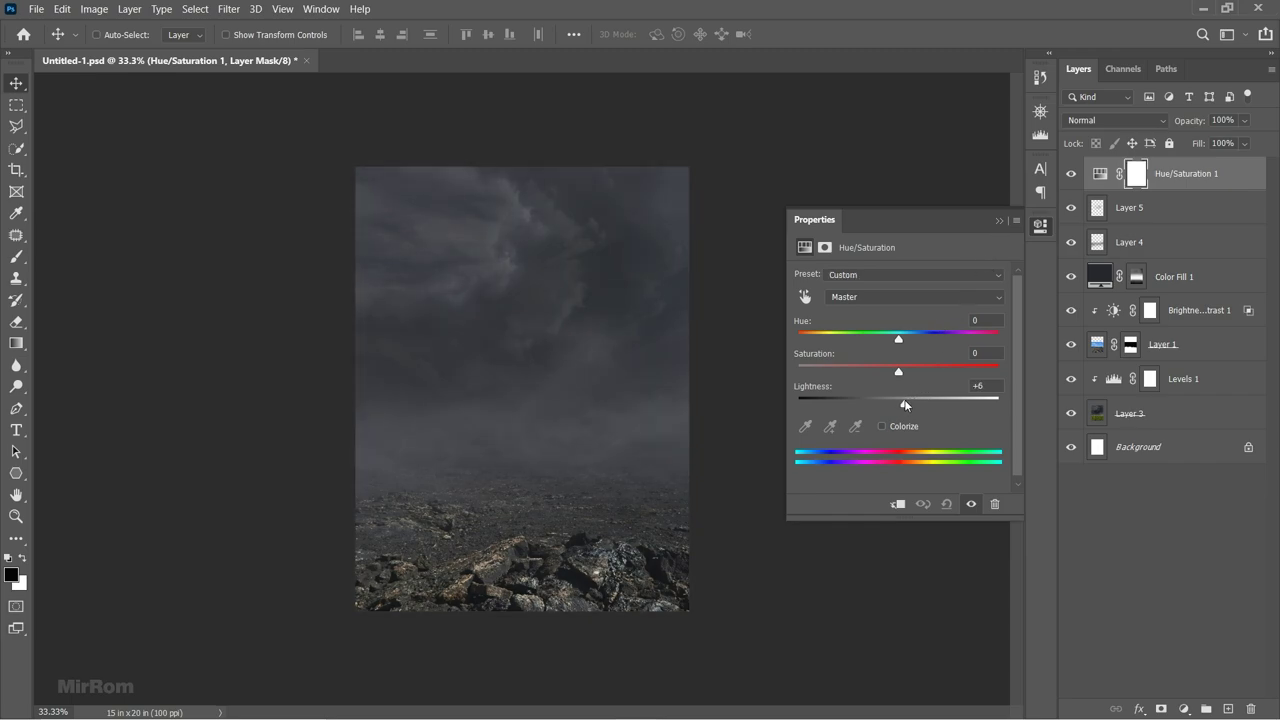
{"action": "left_click_drag", "start_coordinate": [910, 401], "coordinate": [950, 401]}
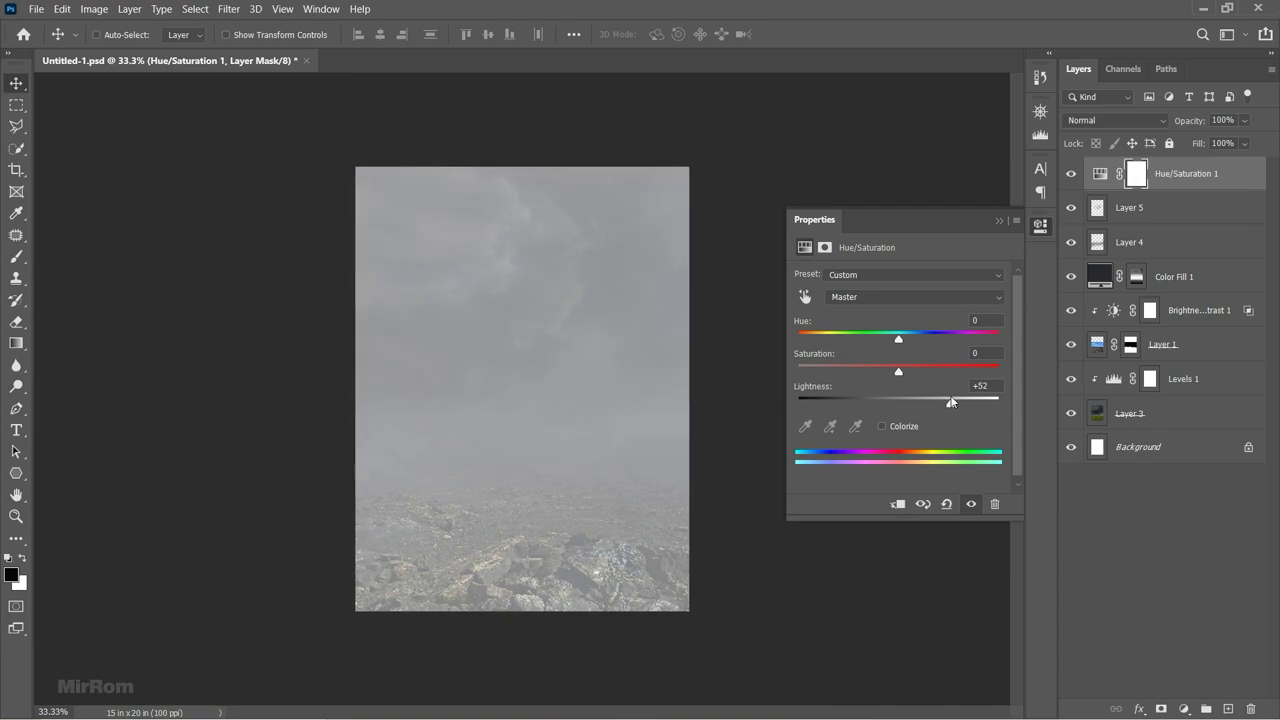
{"action": "left_click", "coordinate": [996, 227]}
{"action": "left_click", "coordinate": [1110, 120]}
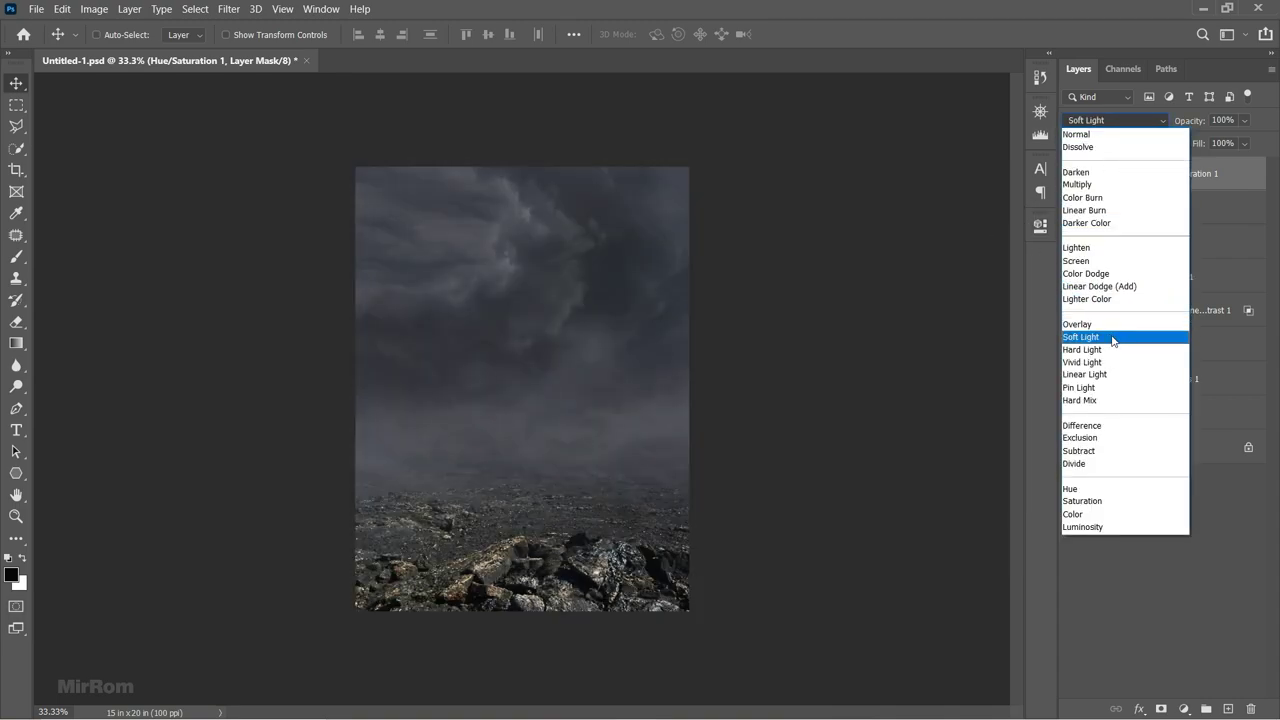
{"action": "left_click", "coordinate": [1100, 337]}
Invert its mask to black and paint white at low opacity into the upper clouds.
{"action": "key", "text": "ctrl+i"}
{"action": "key", "text": "ctrl+i"}
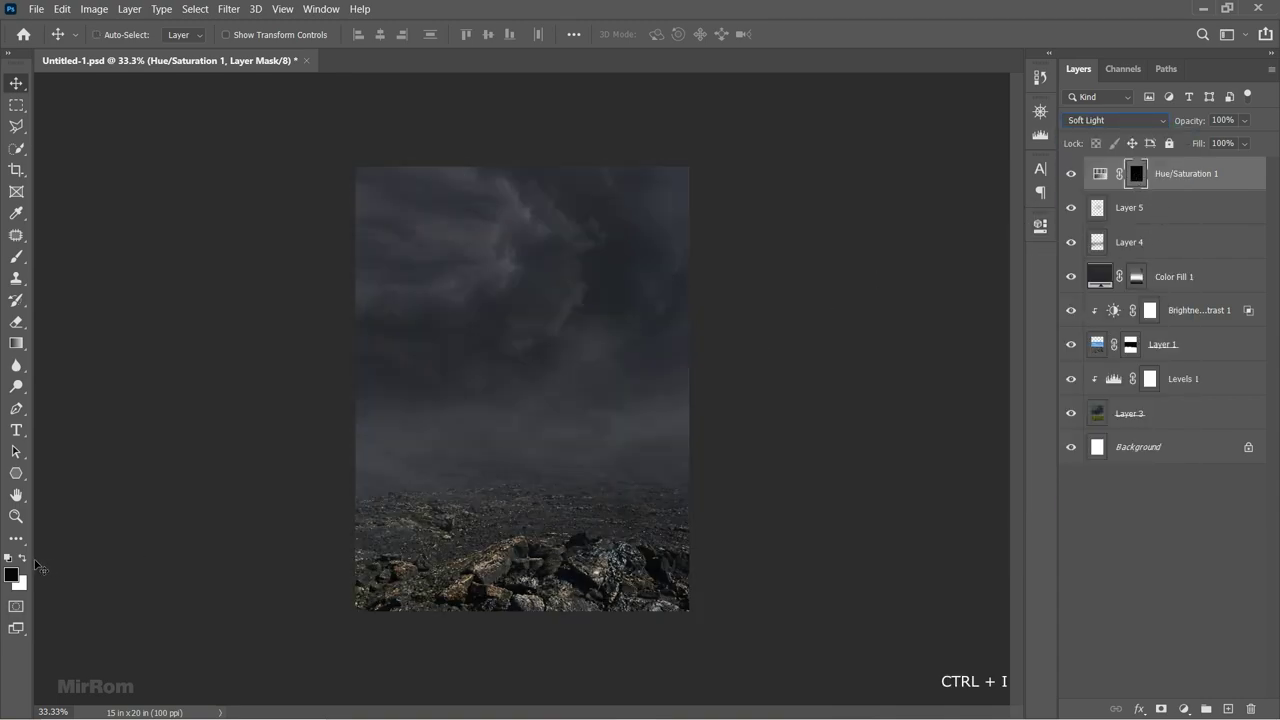
{"action": "left_click", "coordinate": [22, 558]}
{"action": "key", "text": "b"}
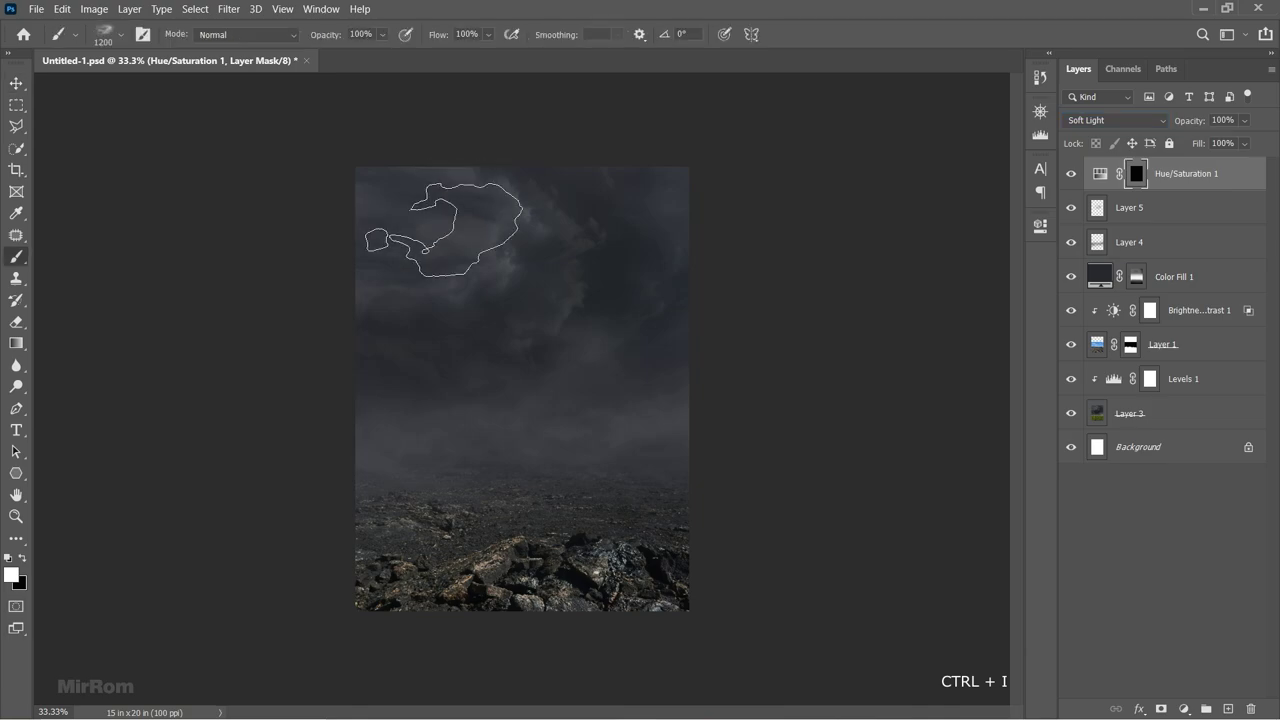
{"action": "right_click", "coordinate": [455, 231]}
{"action": "left_click_drag", "start_coordinate": [340, 34], "coordinate": [316, 34]}
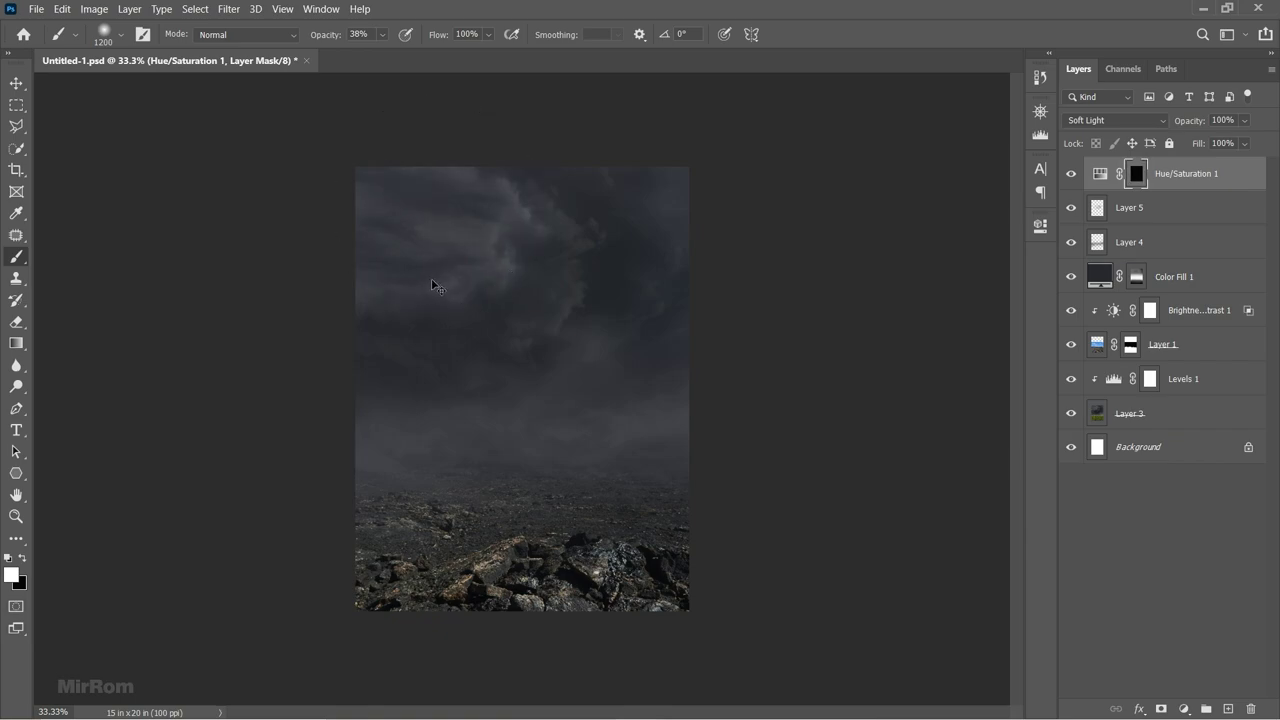
{"action": "mouse_move", "coordinate": [372, 248]}
{"action": "left_mouse_down"}
{"action": "mouse_move", "coordinate": [500, 243]}
{"action": "mouse_move", "coordinate": [377, 334]}
{"action": "mouse_move", "coordinate": [477, 257]}
{"action": "mouse_move", "coordinate": [359, 430]}
{"action": "left_mouse_up"}
Flatten the brush tip into an ellipse, restore it to round, and enlarge it.
{"action": "right_click", "coordinate": [601, 344]}
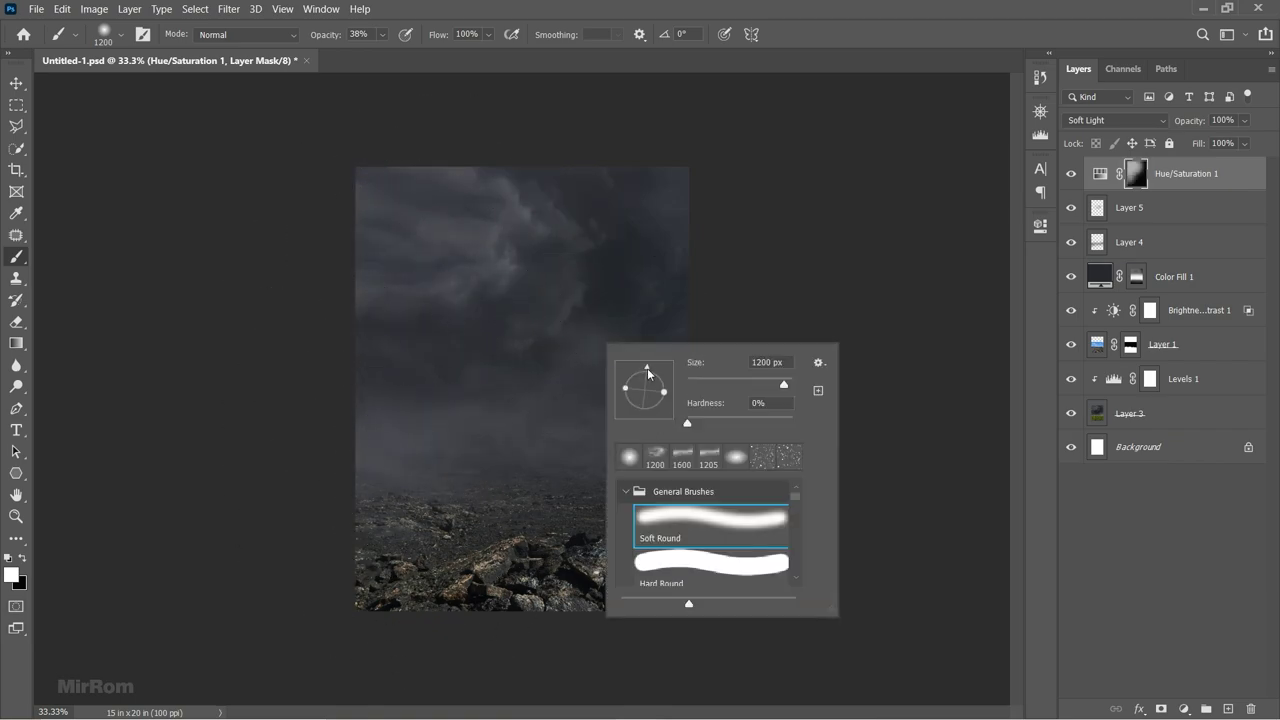
{"action": "right_click", "coordinate": [598, 400]}
{"action": "left_click_drag", "start_coordinate": [646, 430], "coordinate": [646, 437]}
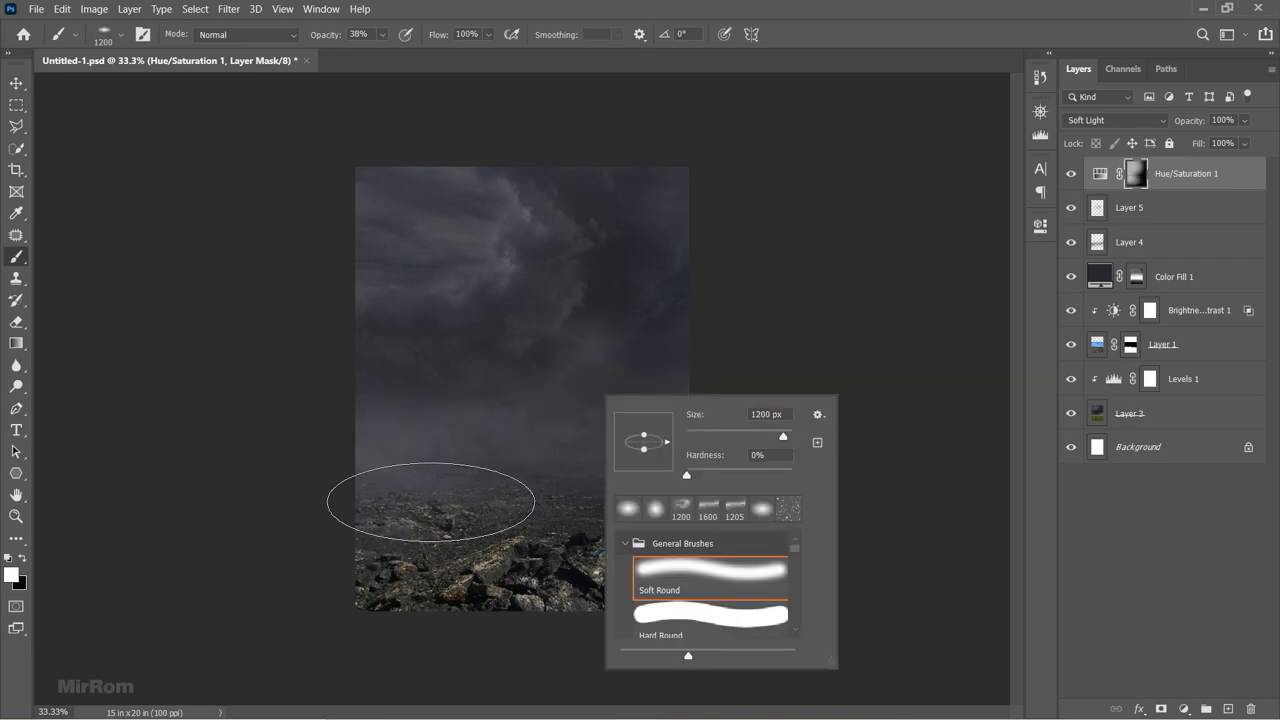
{"action": "right_click", "coordinate": [452, 248]}
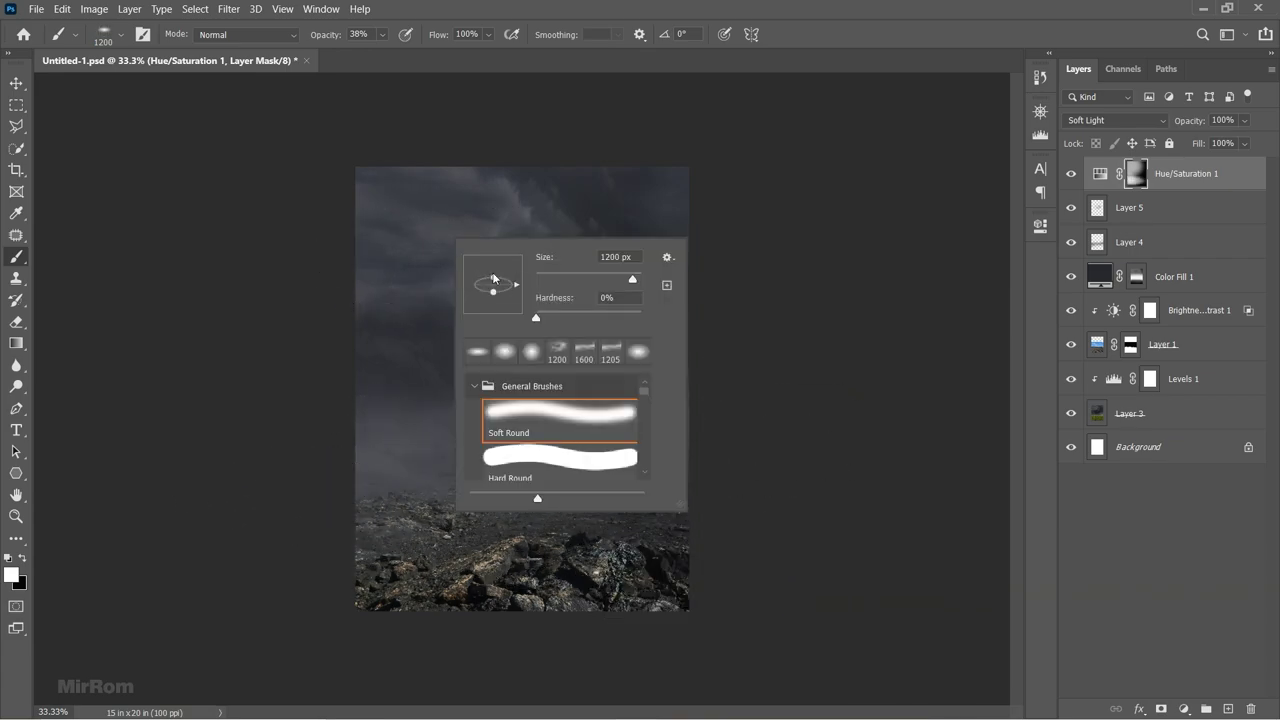
{"action": "left_click_drag", "start_coordinate": [500, 276], "coordinate": [500, 262]}
{"action": "key", "text": "Return"}
{"action": "key", "text": "bracketright"}
{"action": "key", "text": "bracketright"}
{"action": "key", "text": "bracketright"}
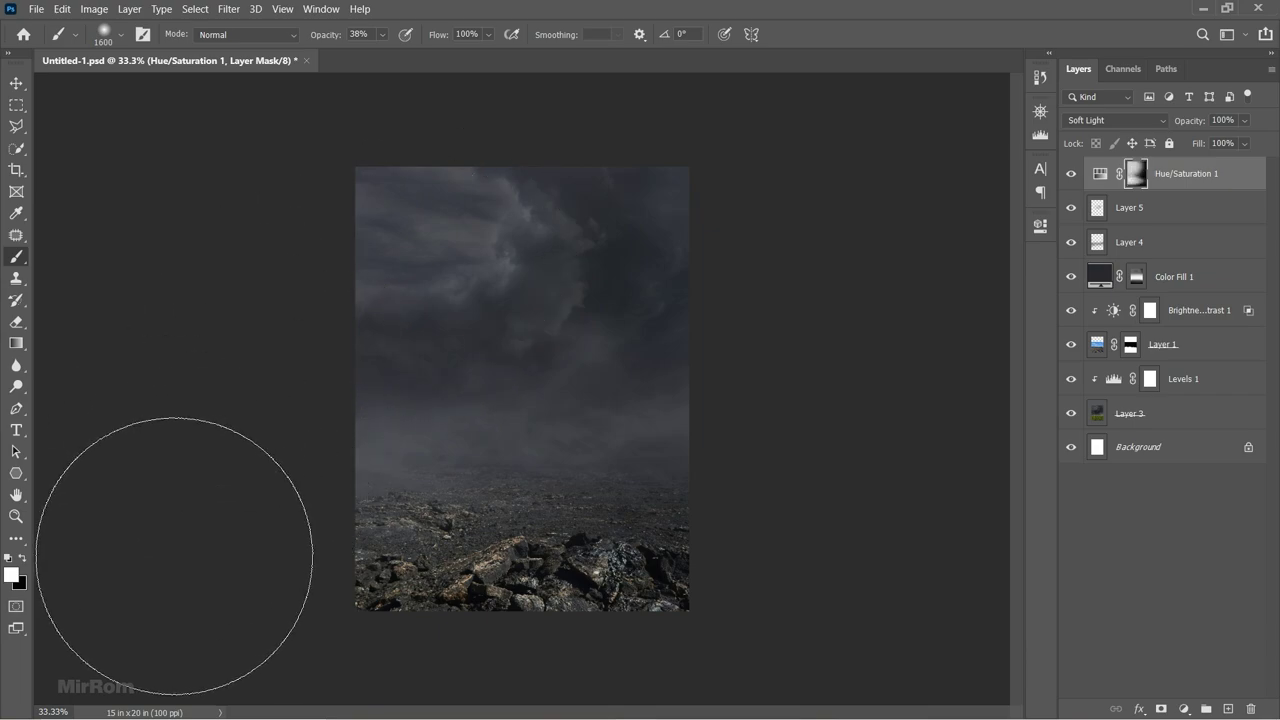
Paint black at 20% opacity to soften the brightening across the central sky.
{"action": "left_click", "coordinate": [23, 558]}
{"action": "left_click_drag", "start_coordinate": [326, 38], "coordinate": [318, 38]}
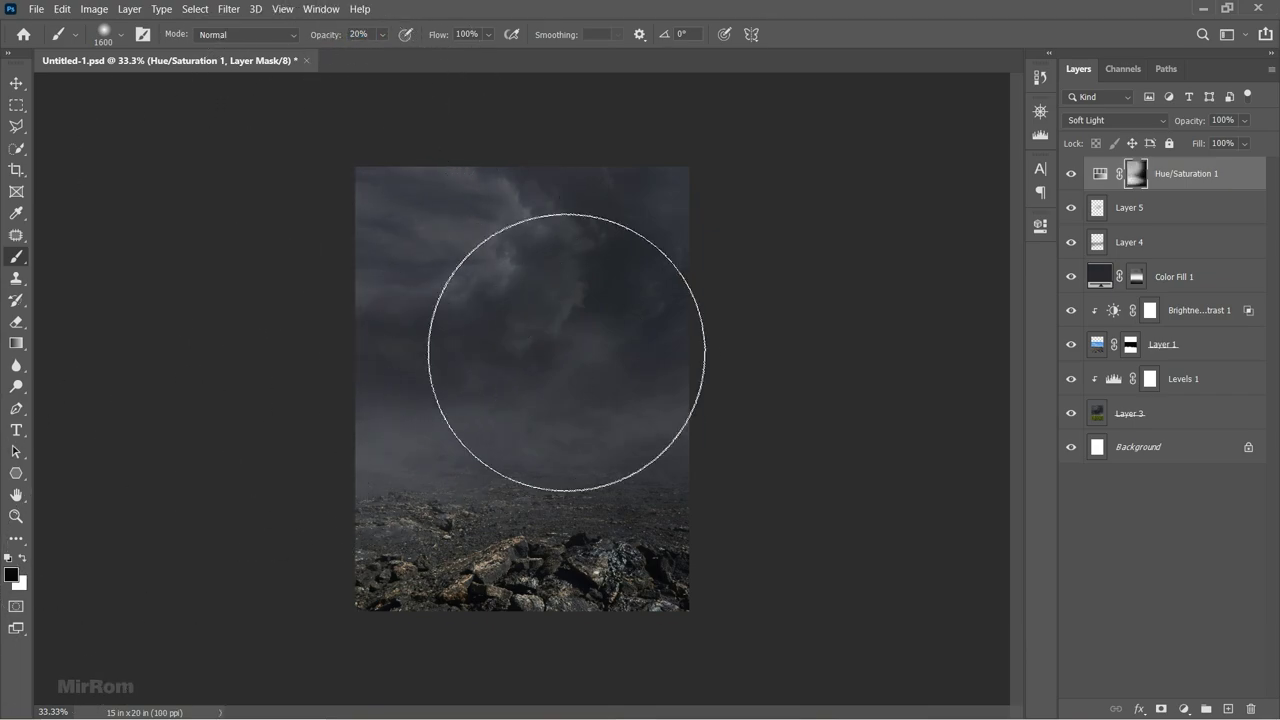
{"action": "left_click_drag", "start_coordinate": [606, 543], "coordinate": [634, 406]}
{"action": "key", "text": "v"}
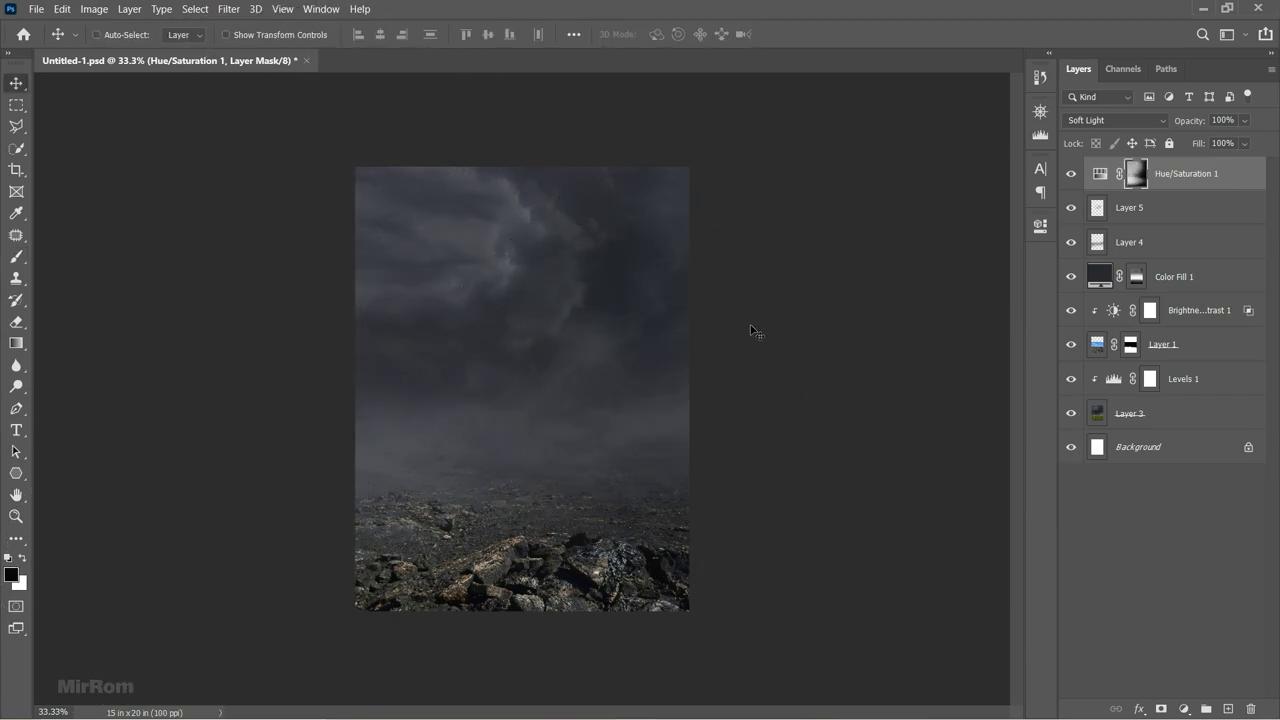
{"action": "key", "text": "ctrl+2"}
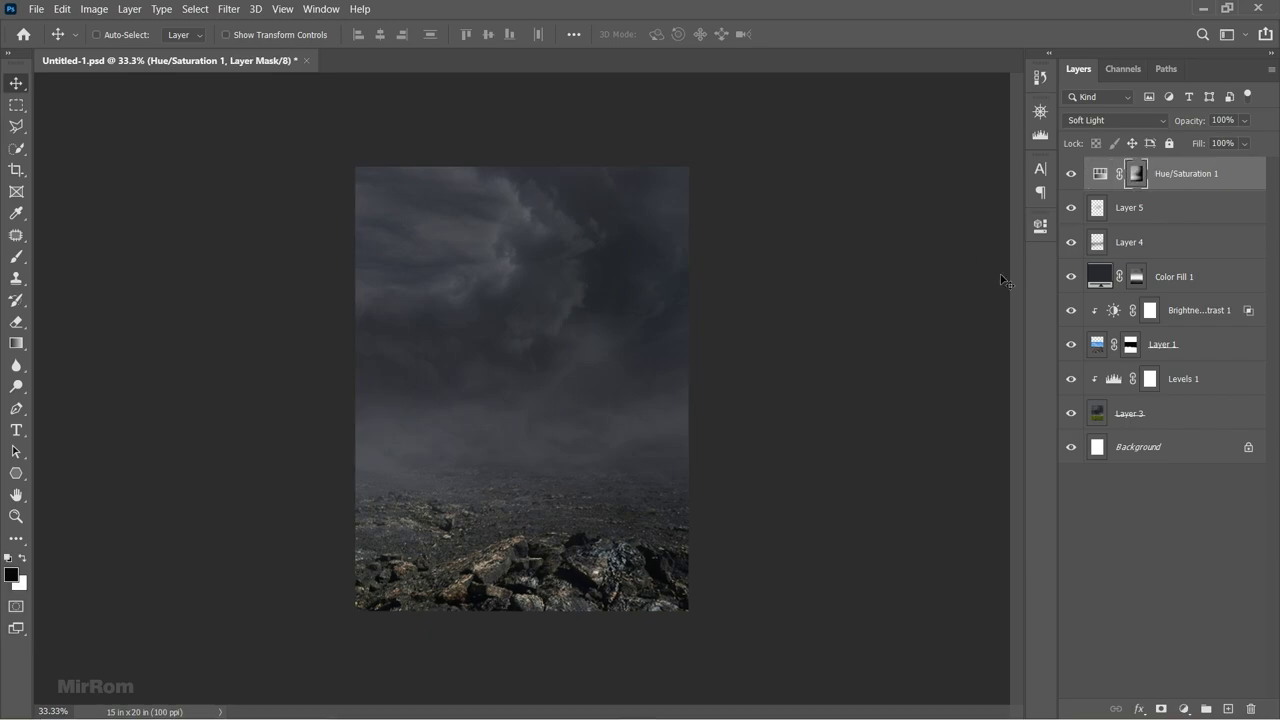
Toggle Layer 1's visibility, then select its mask with a smaller brush.
{"action": "left_click", "coordinate": [1071, 344]}
{"action": "left_click", "coordinate": [1130, 344]}
{"action": "key", "text": "b"}
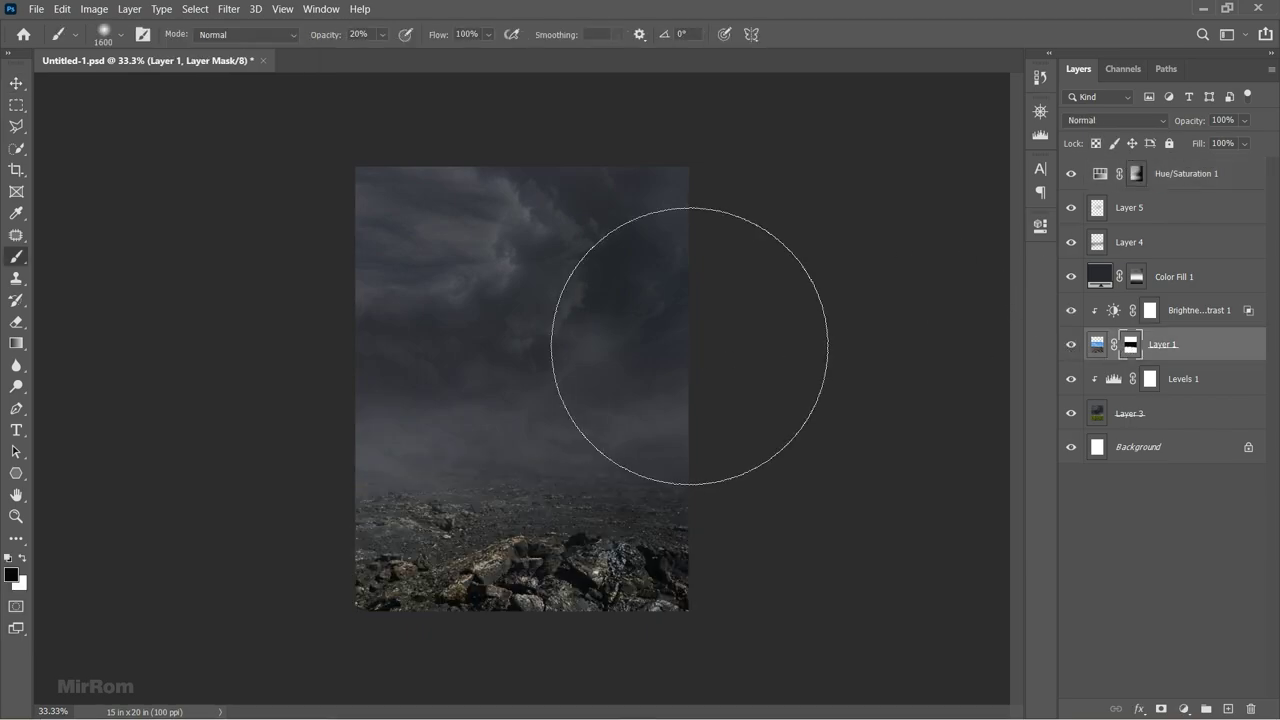
{"action": "key", "text": "bracketleft"}
{"action": "key", "text": "bracketleft"}
{"action": "key", "text": "bracketleft"}
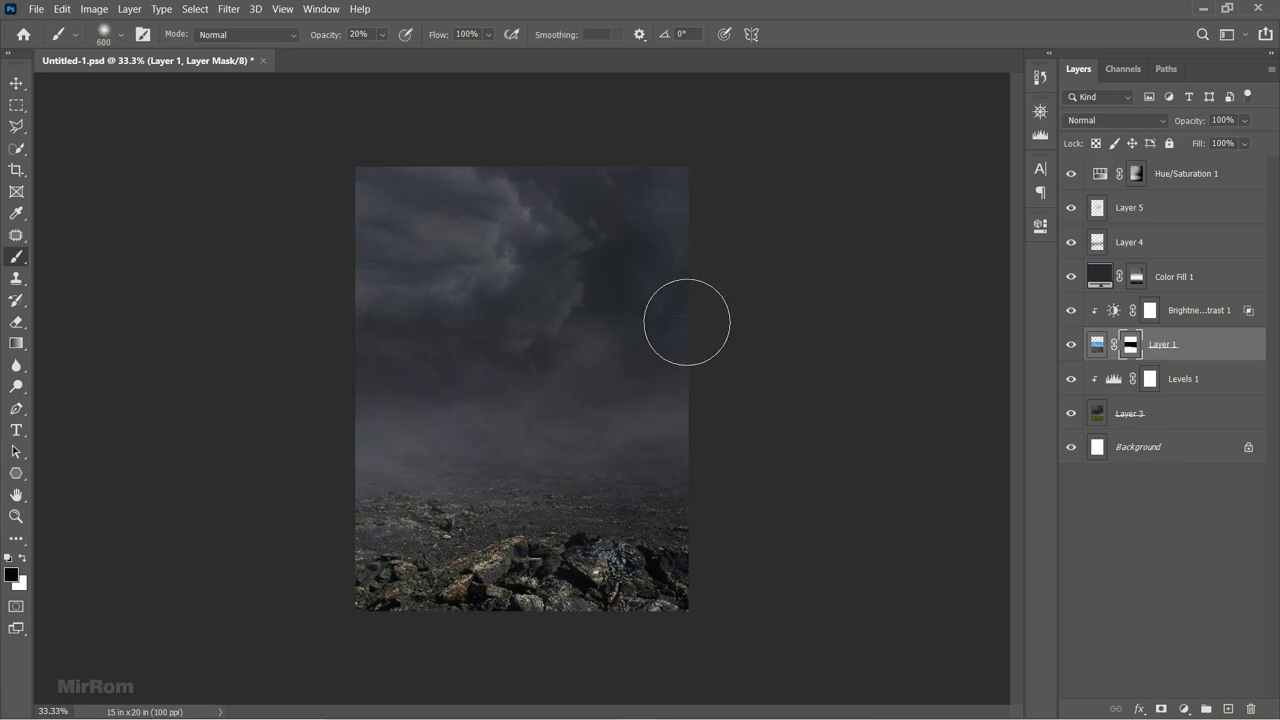
{"action": "key", "text": "bracketleft"}
{"action": "key", "text": "bracketleft"}
{"action": "key", "text": "bracketleft"}
Add a second Hue/Saturation adjustment above Layer 5 with lowered lightness to darken the image.
{"action": "key", "text": "0"}
{"action": "key", "text": "v"}
{"action": "left_click", "coordinate": [1178, 207]}
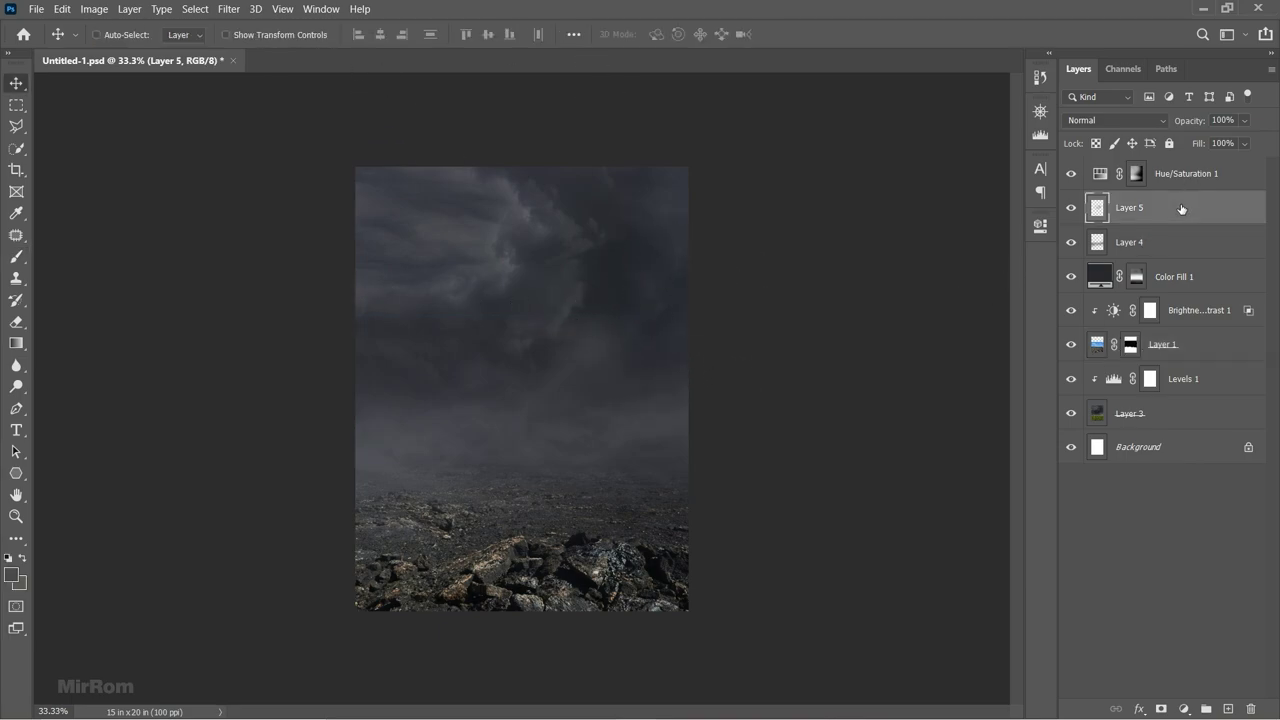
{"action": "left_click", "coordinate": [1071, 173]}
{"action": "left_click", "coordinate": [1184, 708]}
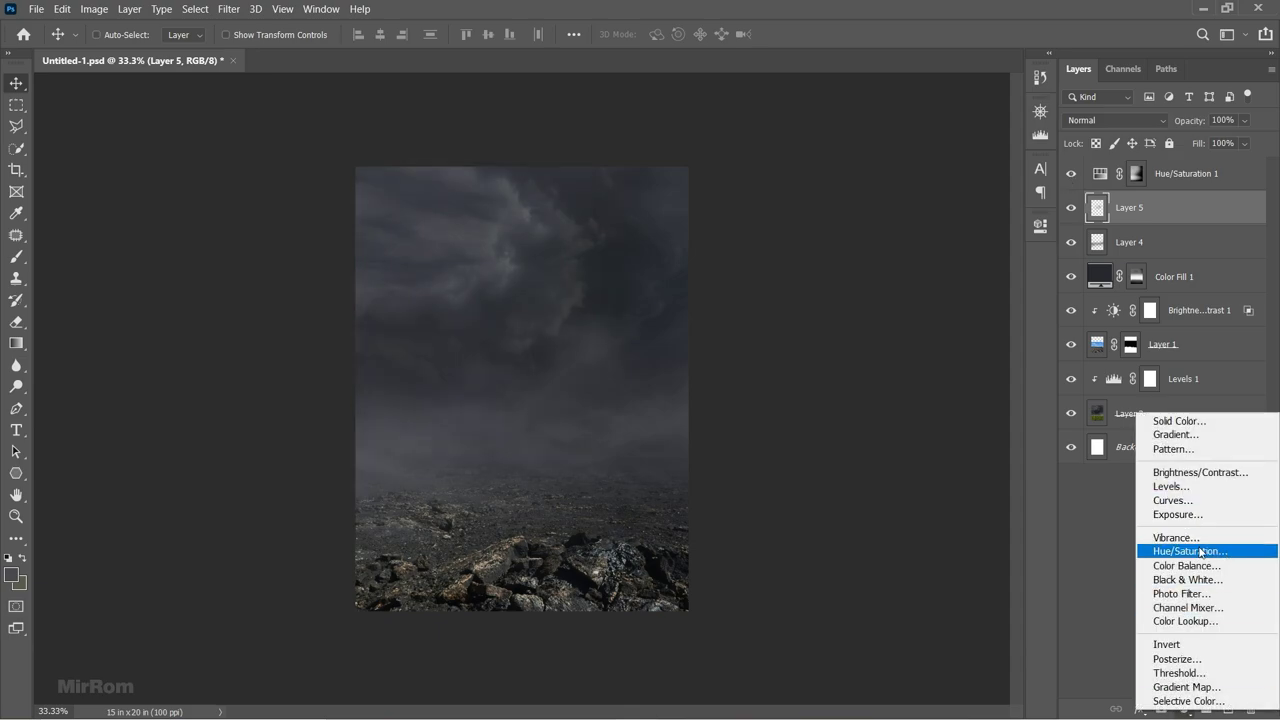
{"action": "left_click", "coordinate": [1187, 552]}
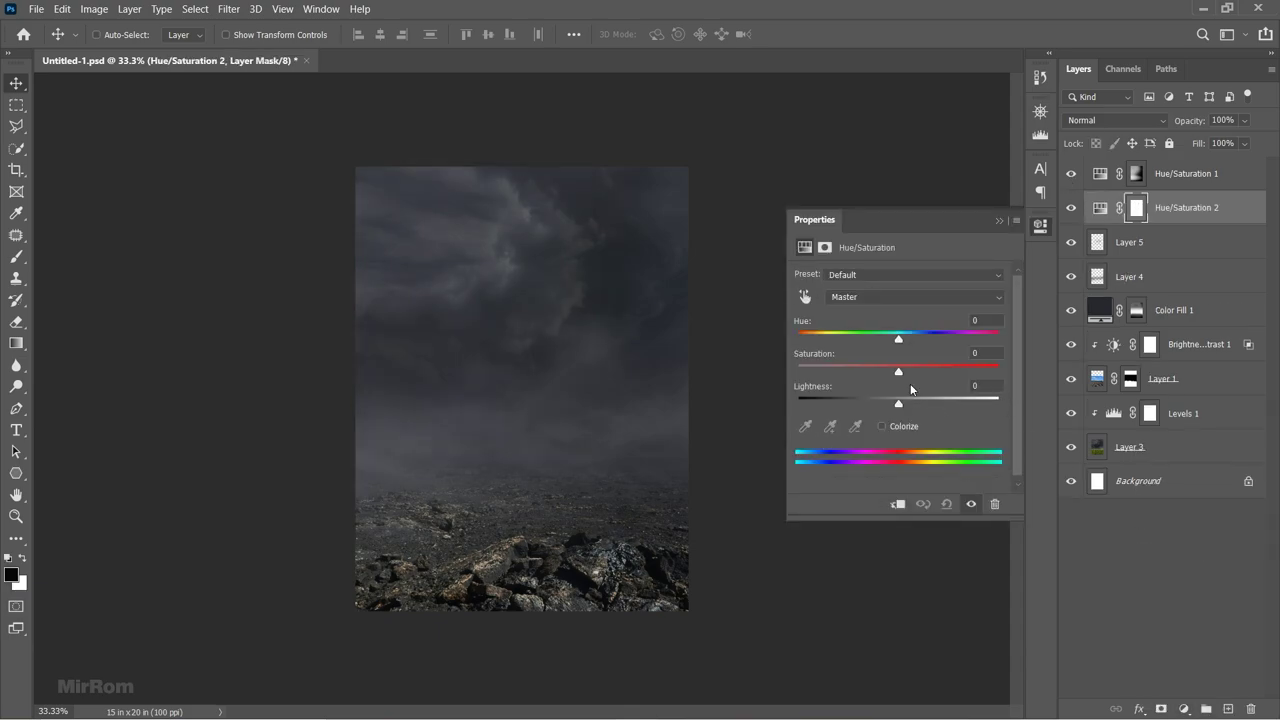
{"action": "left_click_drag", "start_coordinate": [898, 401], "coordinate": [856, 401]}
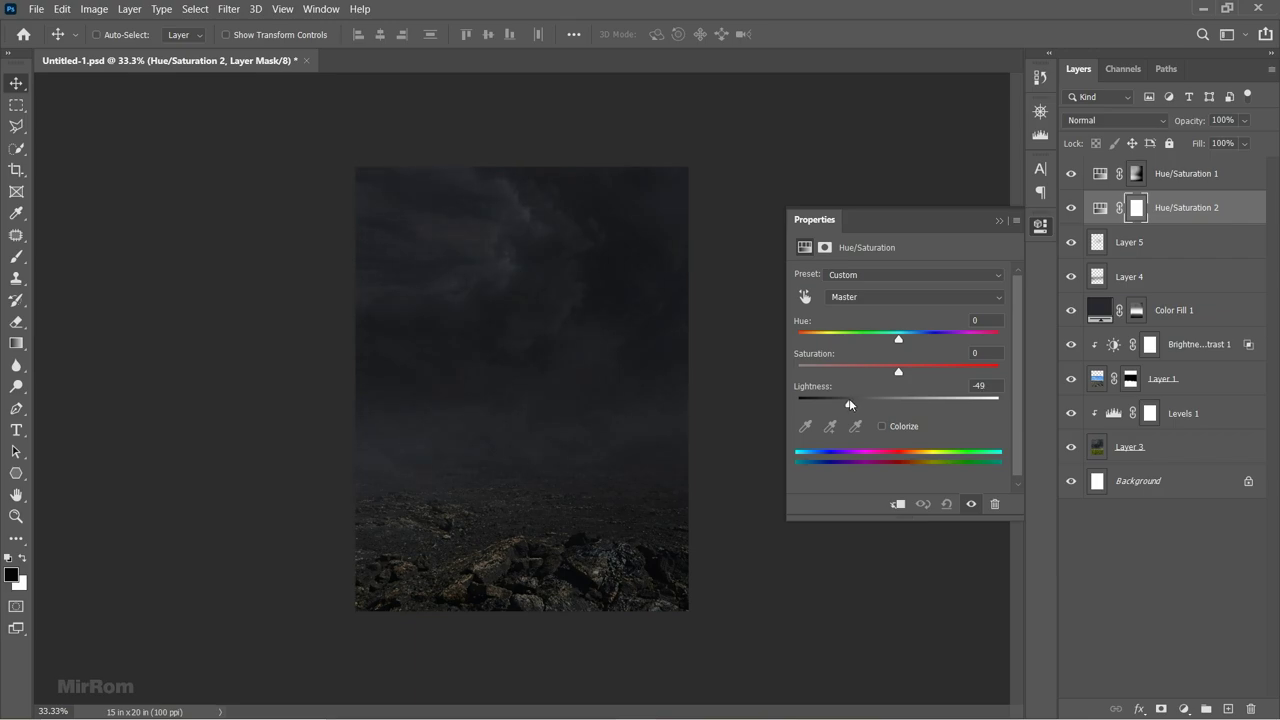
{"action": "left_click", "coordinate": [1041, 226]}
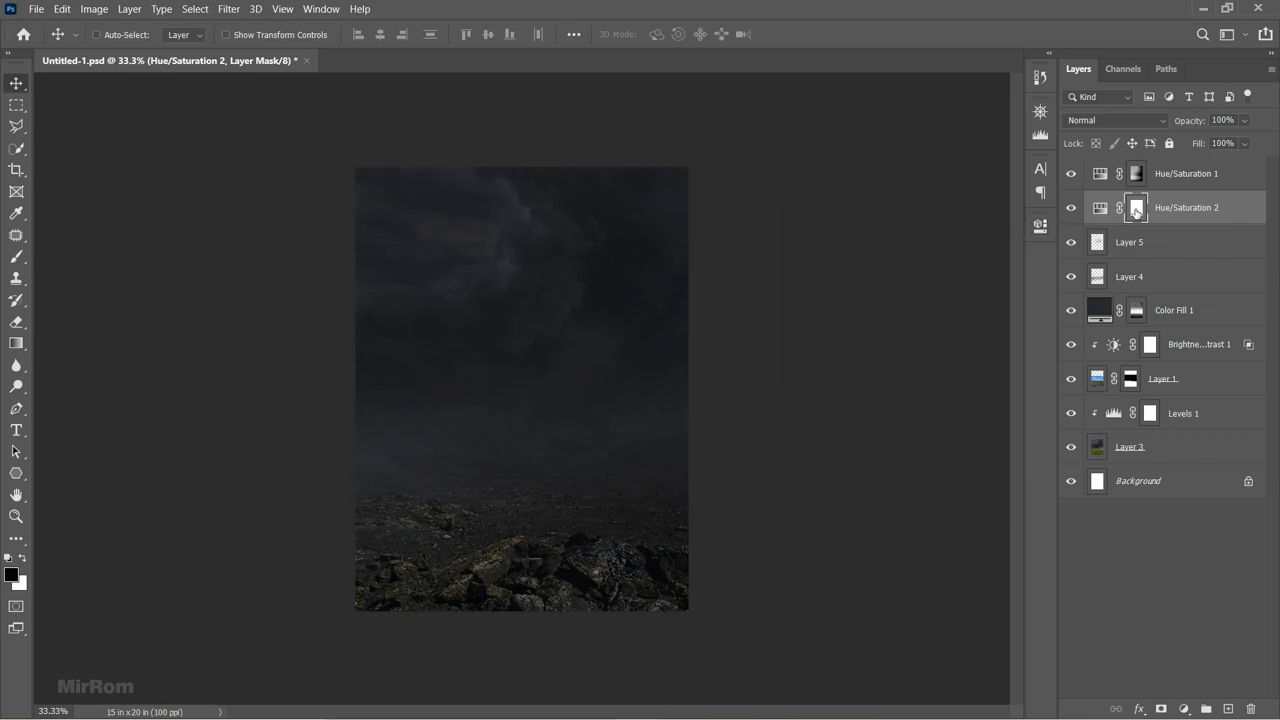
Invert the Hue/Saturation 2 mask to black and set a very large white brush at 36% opacity.
{"action": "key", "text": "ctrl+i"}
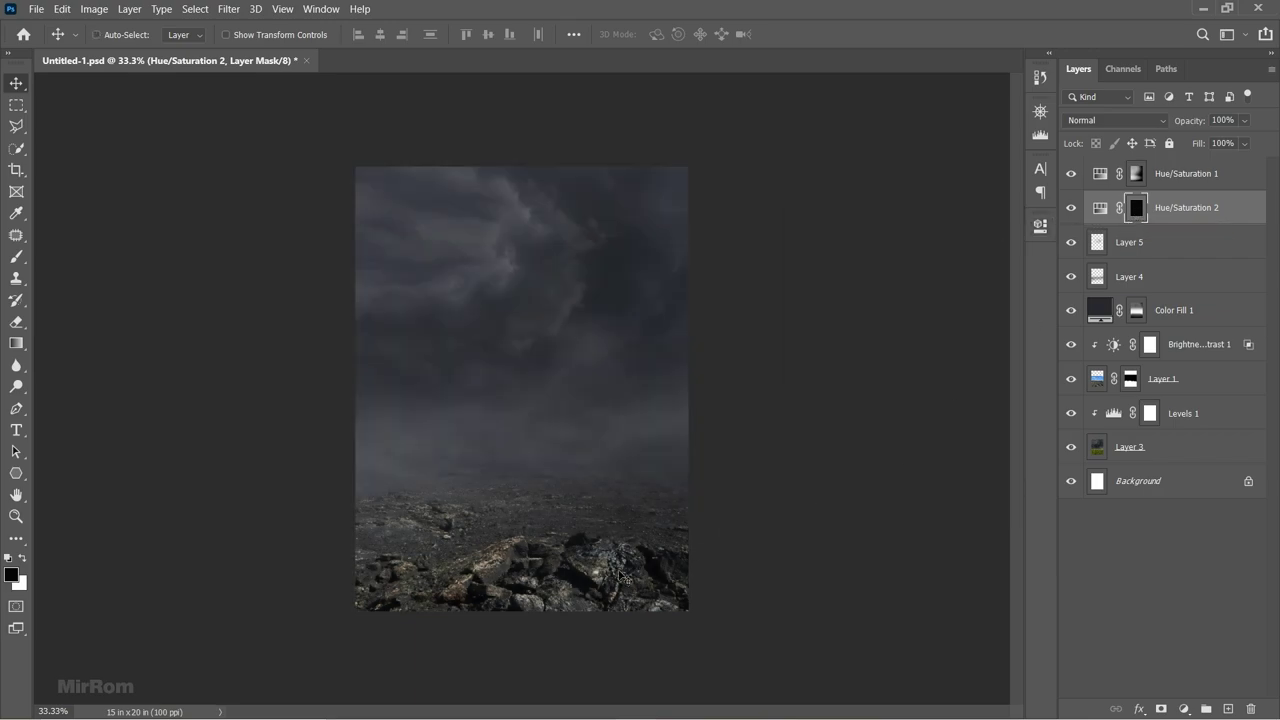
{"action": "key", "text": "b"}
{"action": "left_click", "coordinate": [380, 35]}
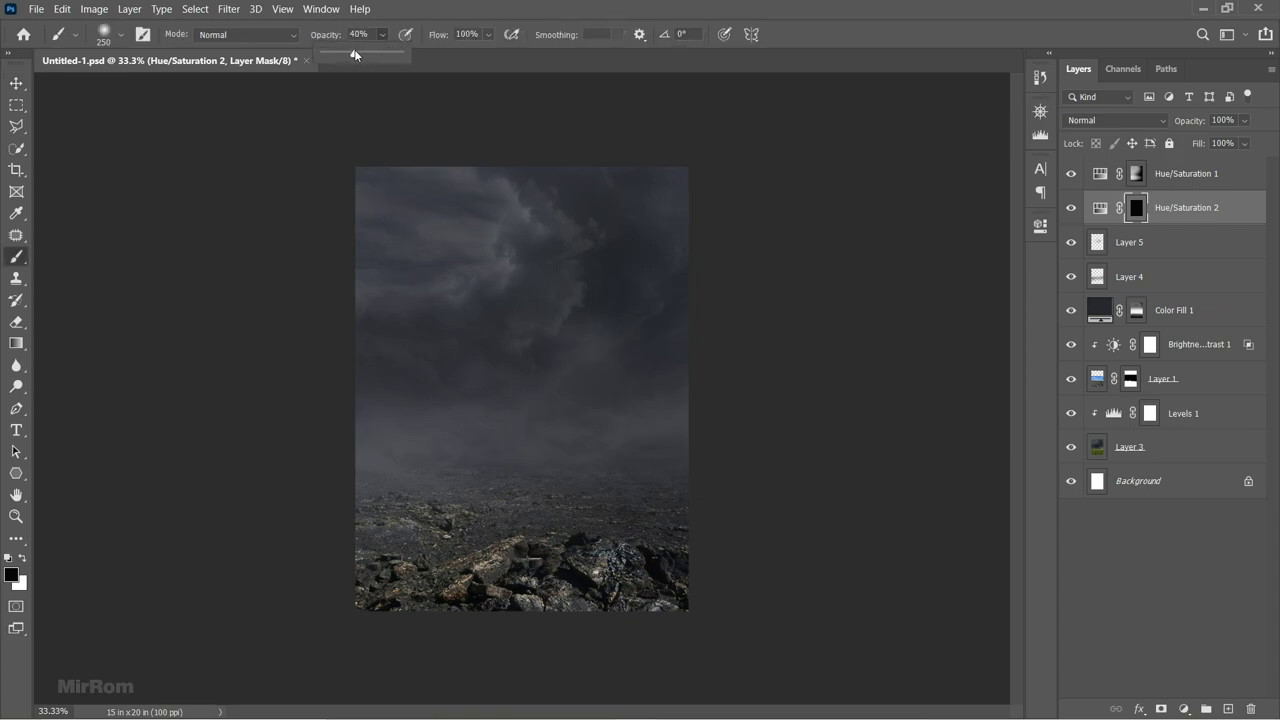
{"action": "left_click_drag", "start_coordinate": [354, 54], "coordinate": [351, 54]}
{"action": "key", "text": "x"}
{"action": "key", "text": "bracketright"}
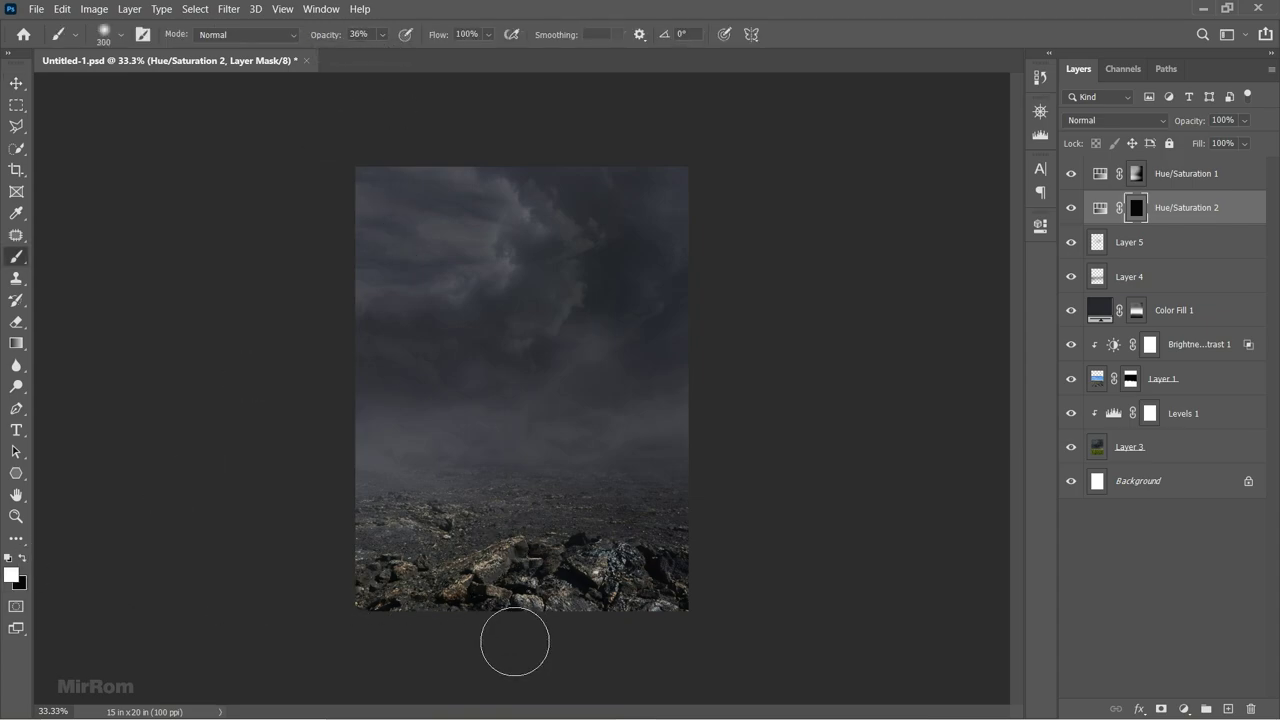
{"action": "key", "text": "bracketright"}
{"action": "key", "text": "bracketright"}
{"action": "key", "text": "bracketright"}
{"action": "key", "text": "bracketright"}
{"action": "key", "text": "bracketright"}
{"action": "key", "text": "bracketright"}
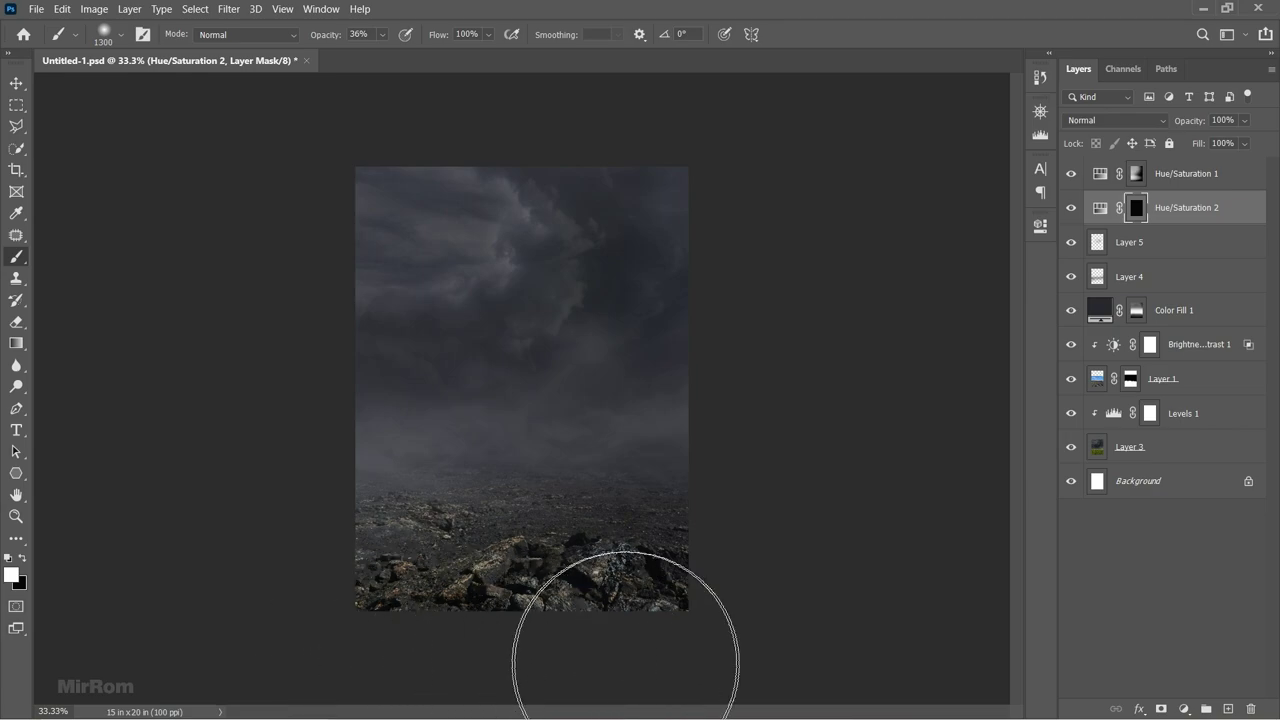
{"action": "key", "text": "ctrl+minus"}
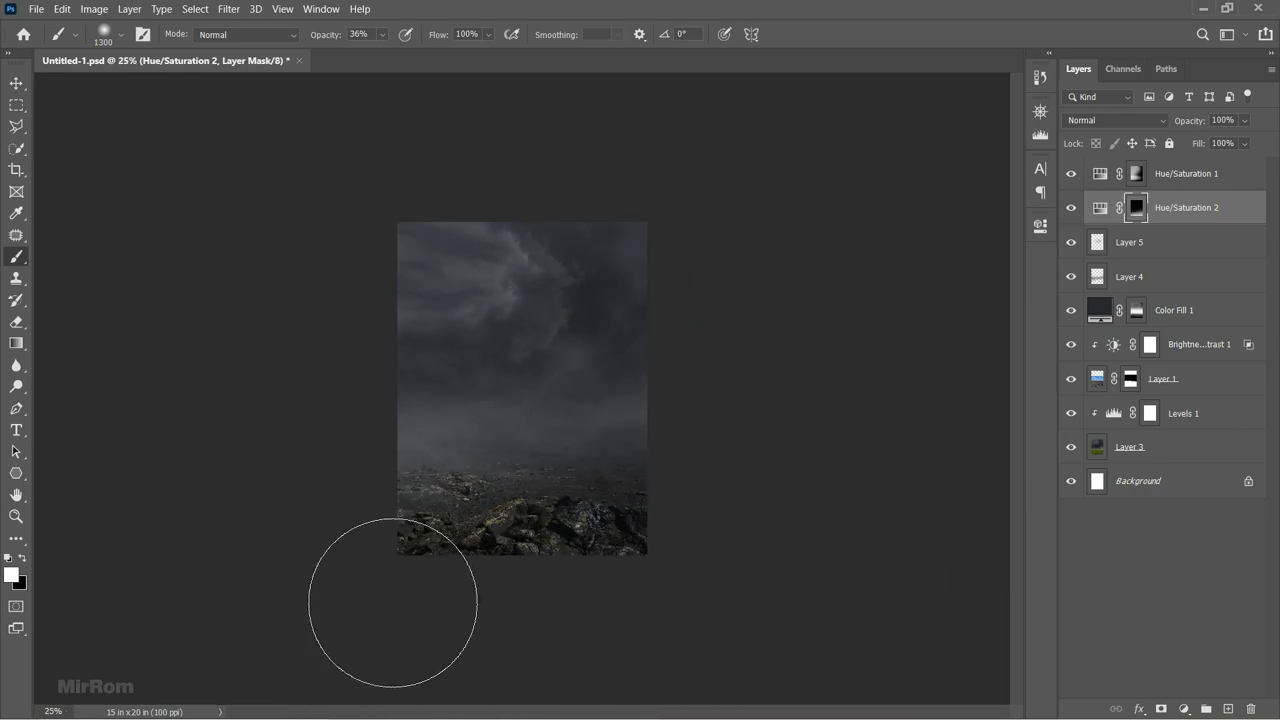
Switch the brush to black at 22% opacity, then toggle Hue/Saturation 2 to compare its effect.
{"action": "key", "text": "v"}
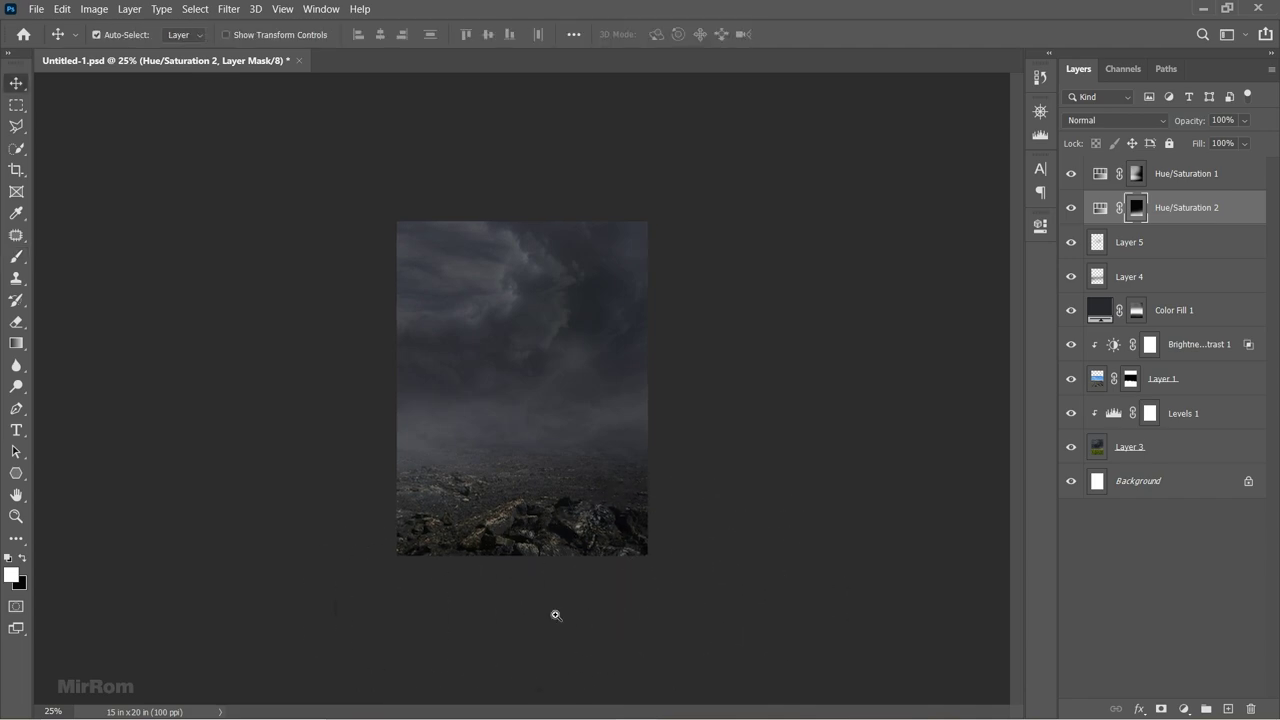
{"action": "key", "text": "ctrl+plus"}
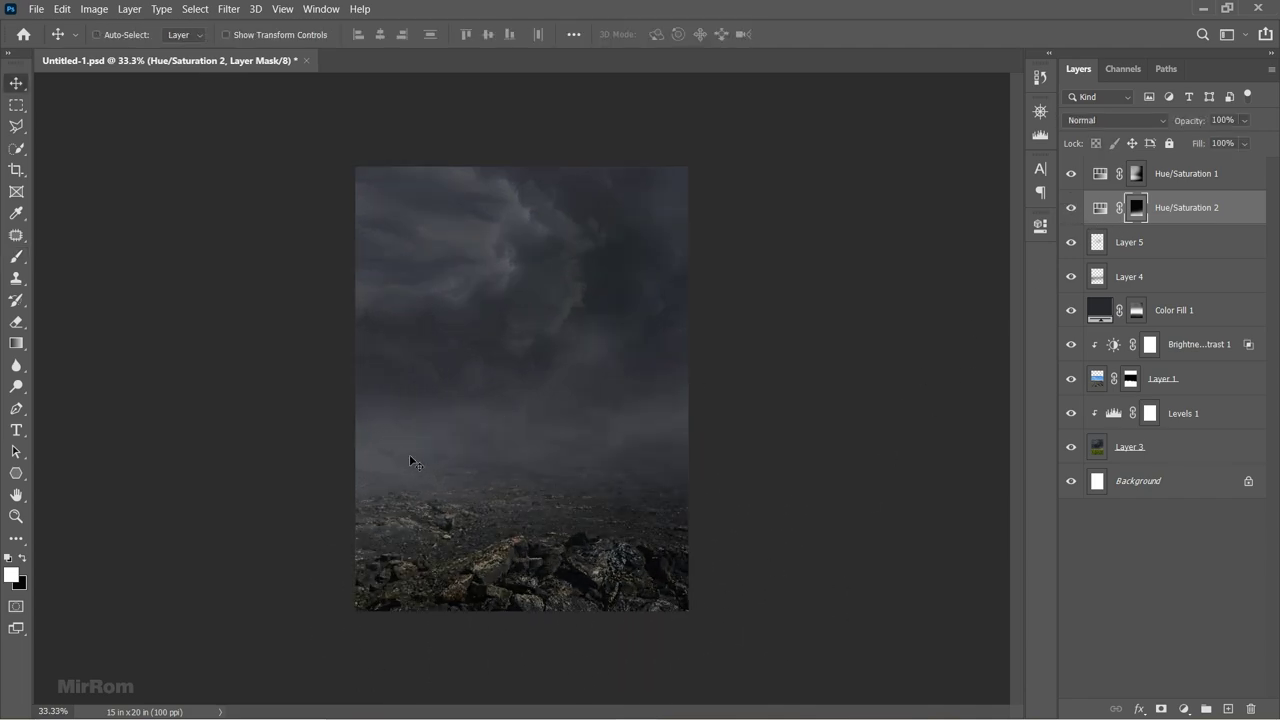
{"action": "key", "text": "x"}
{"action": "key", "text": "b"}
{"action": "left_click", "coordinate": [381, 34]}
{"action": "left_click_drag", "start_coordinate": [375, 53], "coordinate": [381, 53]}
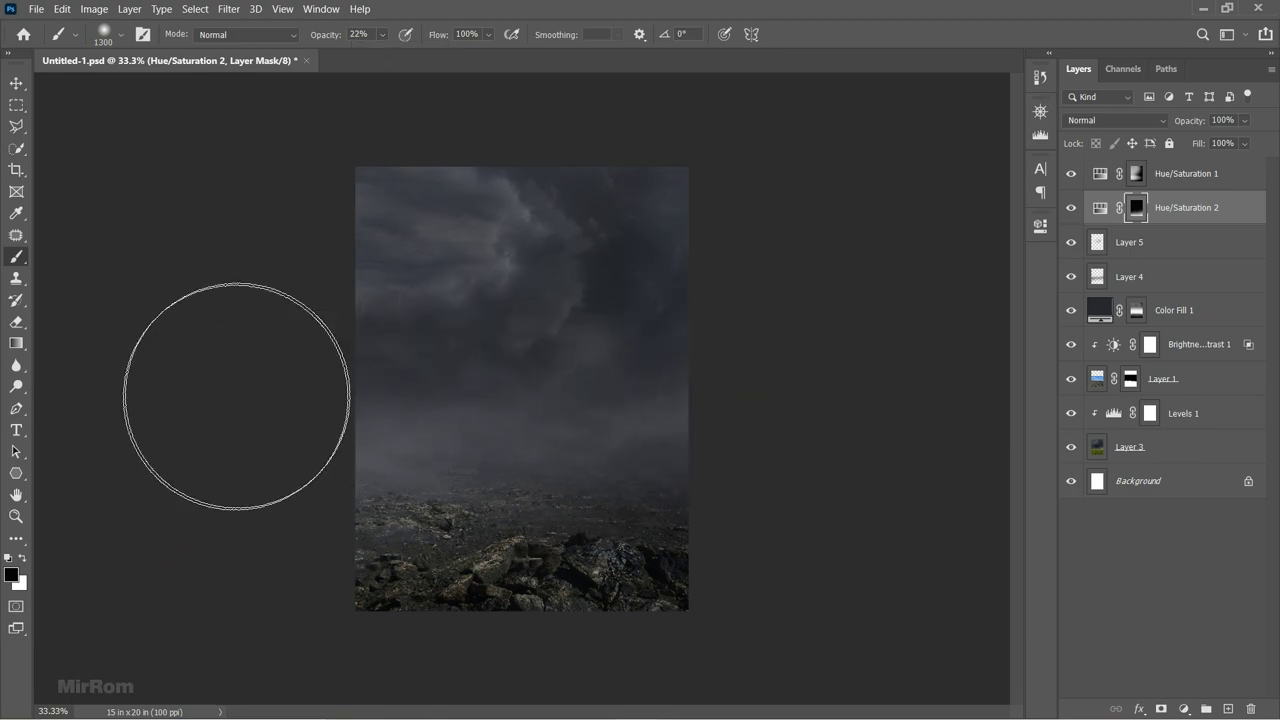
{"action": "key", "text": "v"}
{"action": "left_click", "coordinate": [1074, 212]}
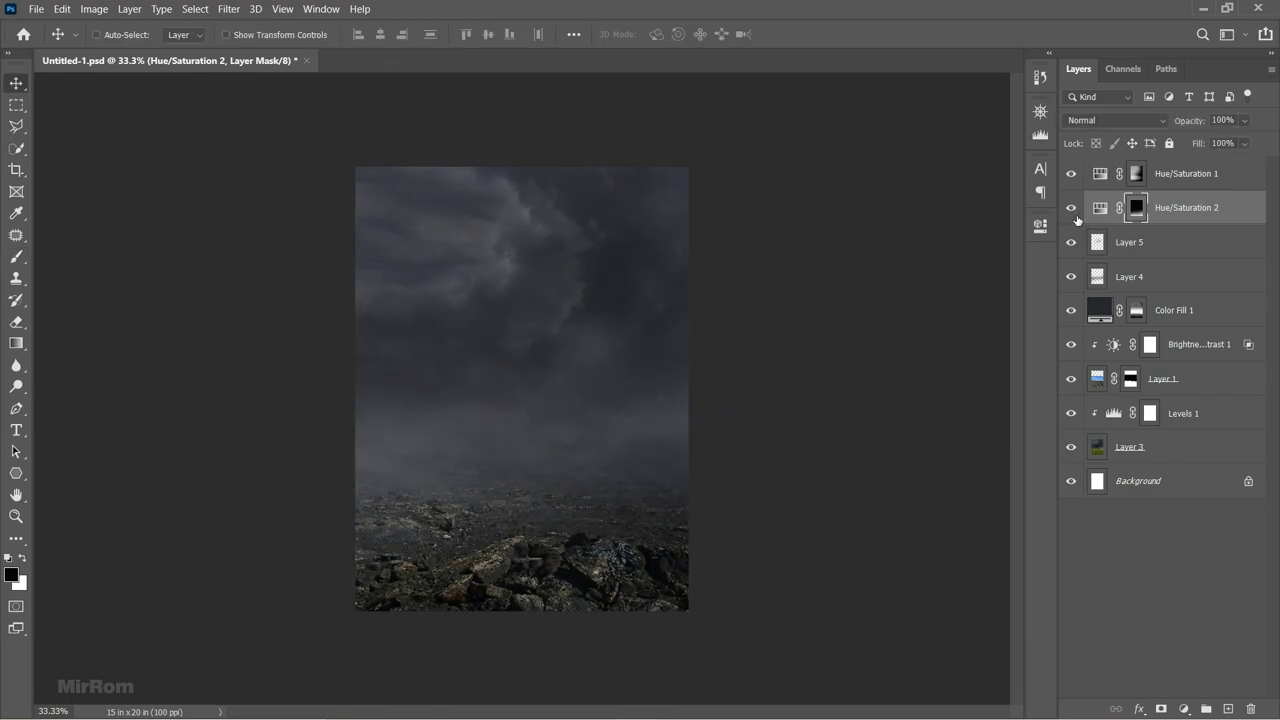
{"action": "left_click", "coordinate": [1182, 188]}
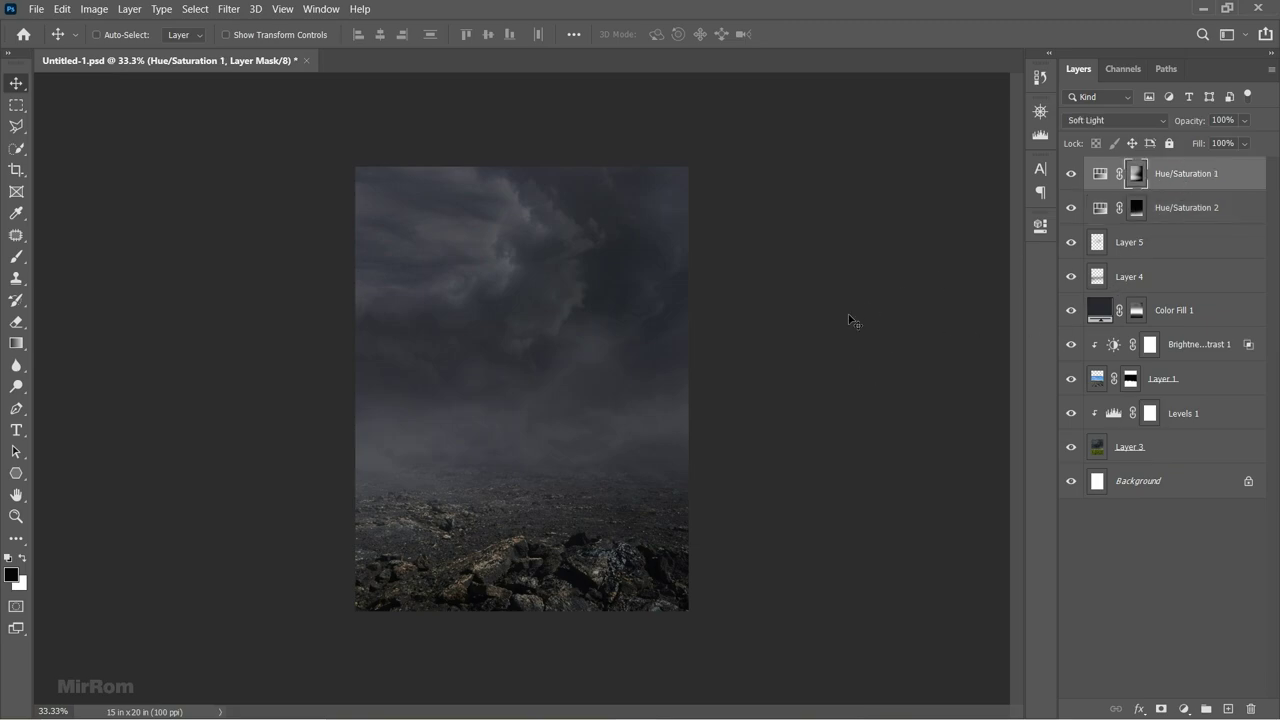
Add a clipped Exposure adjustment at +1.00 above Brightness/Contrast 1 and invert its mask to black.
{"action": "left_click", "coordinate": [1185, 345]}
{"action": "left_click", "coordinate": [1184, 708]}
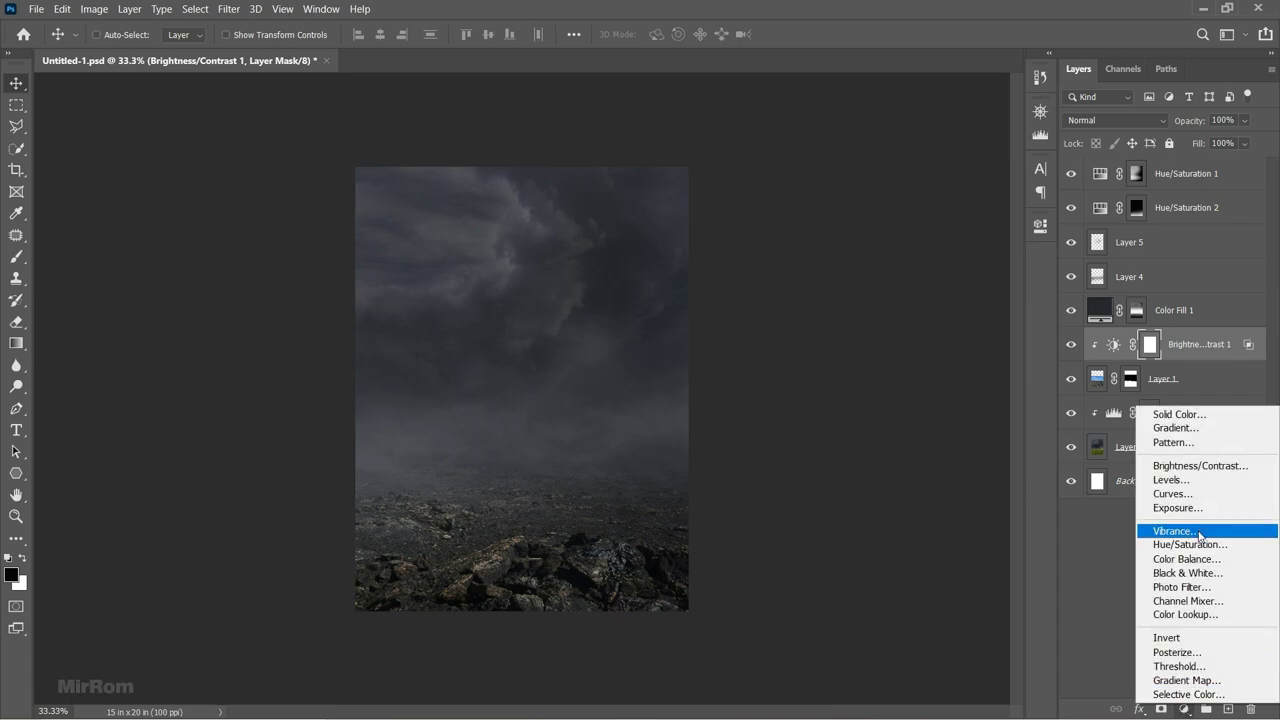
{"action": "left_click", "coordinate": [1198, 530]}
{"action": "left_click", "coordinate": [897, 503]}
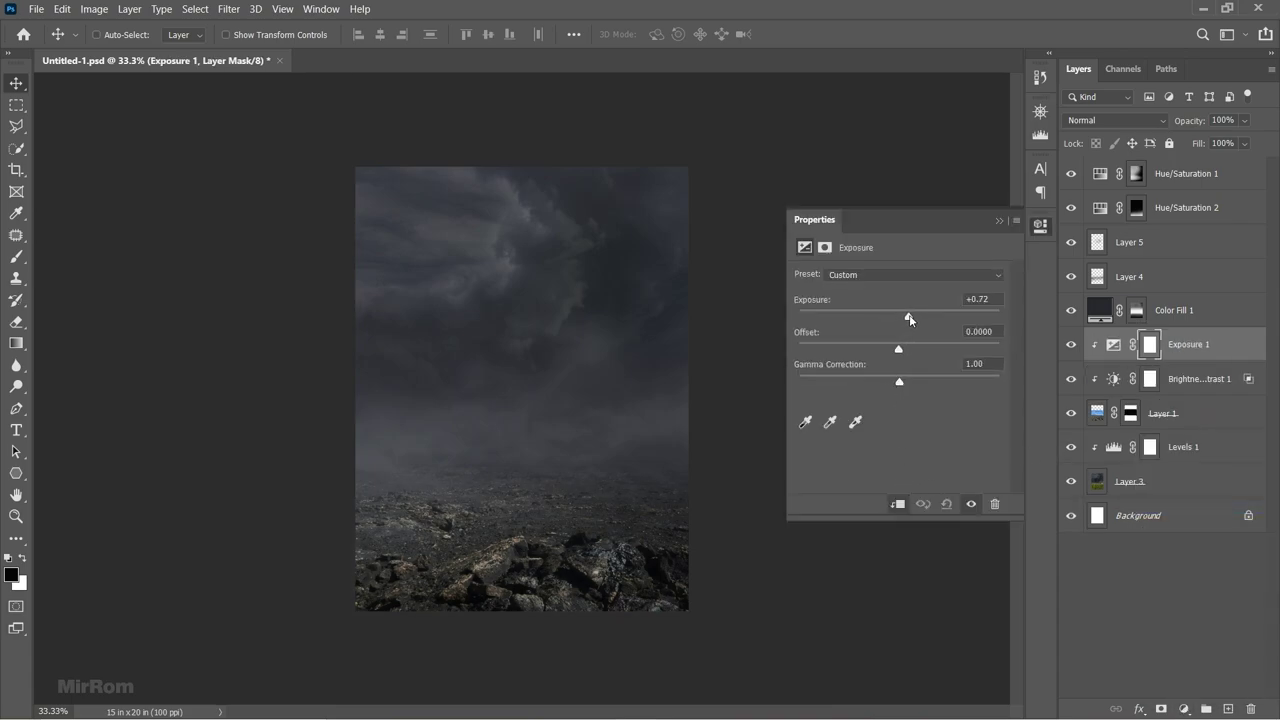
{"action": "left_click_drag", "start_coordinate": [910, 320], "coordinate": [915, 320]}
{"action": "left_click", "coordinate": [970, 504]}
{"action": "left_click", "coordinate": [998, 221]}
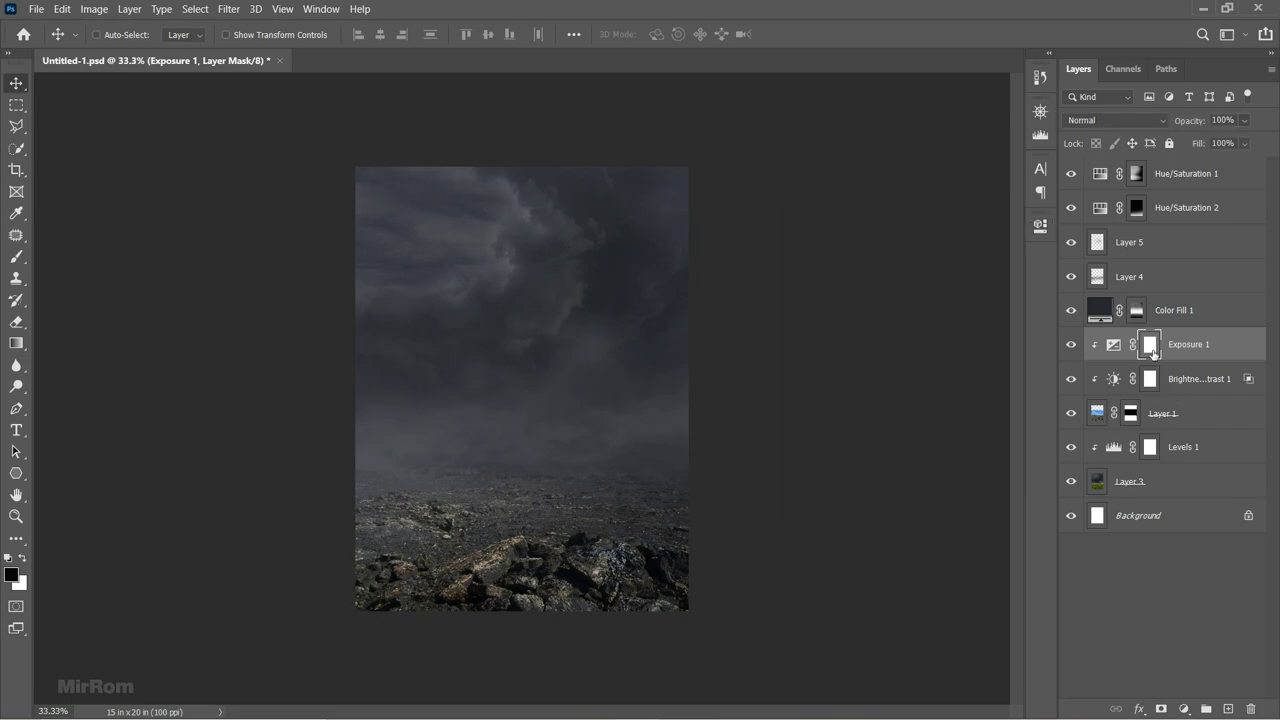
{"action": "key", "text": "ctrl+i"}
Paint white highlights along the big rock's edge with a small brush at about 43% opacity.
{"action": "scroll", "coordinate": [477, 614], "scroll_direction": "up", "scroll_amount": 5}
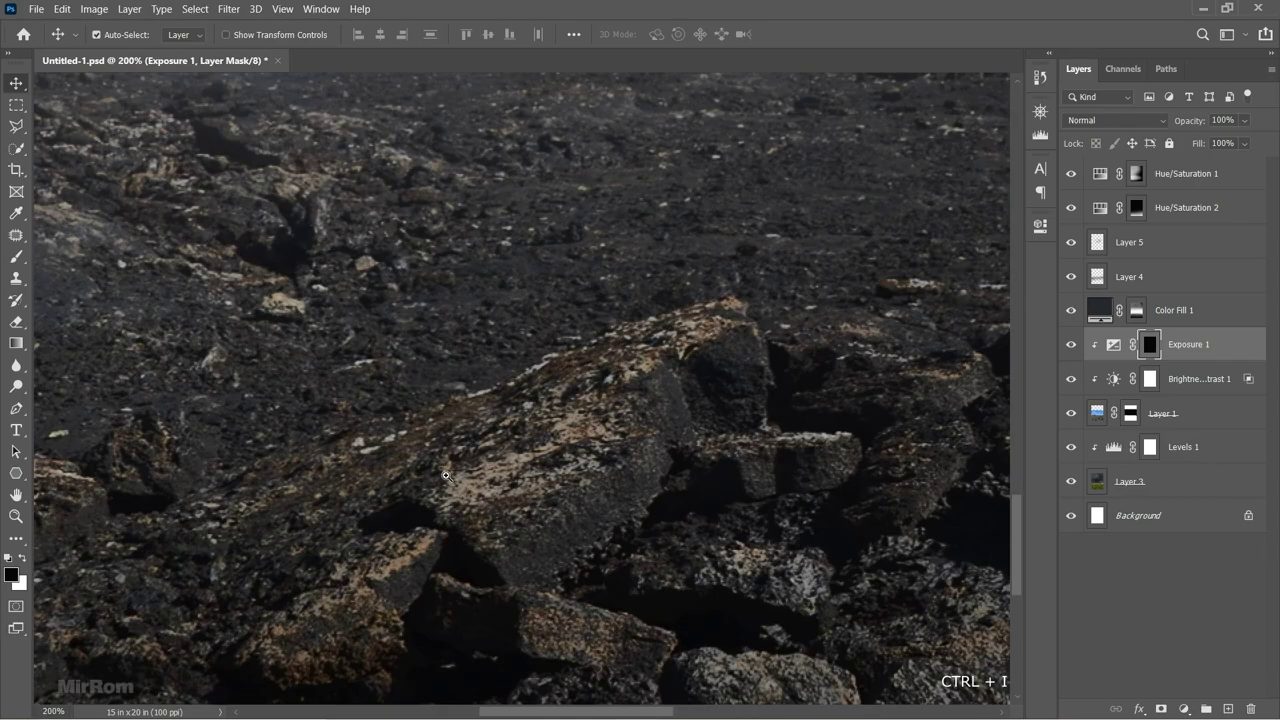
{"action": "left_click", "coordinate": [22, 557]}
{"action": "key", "text": "b"}
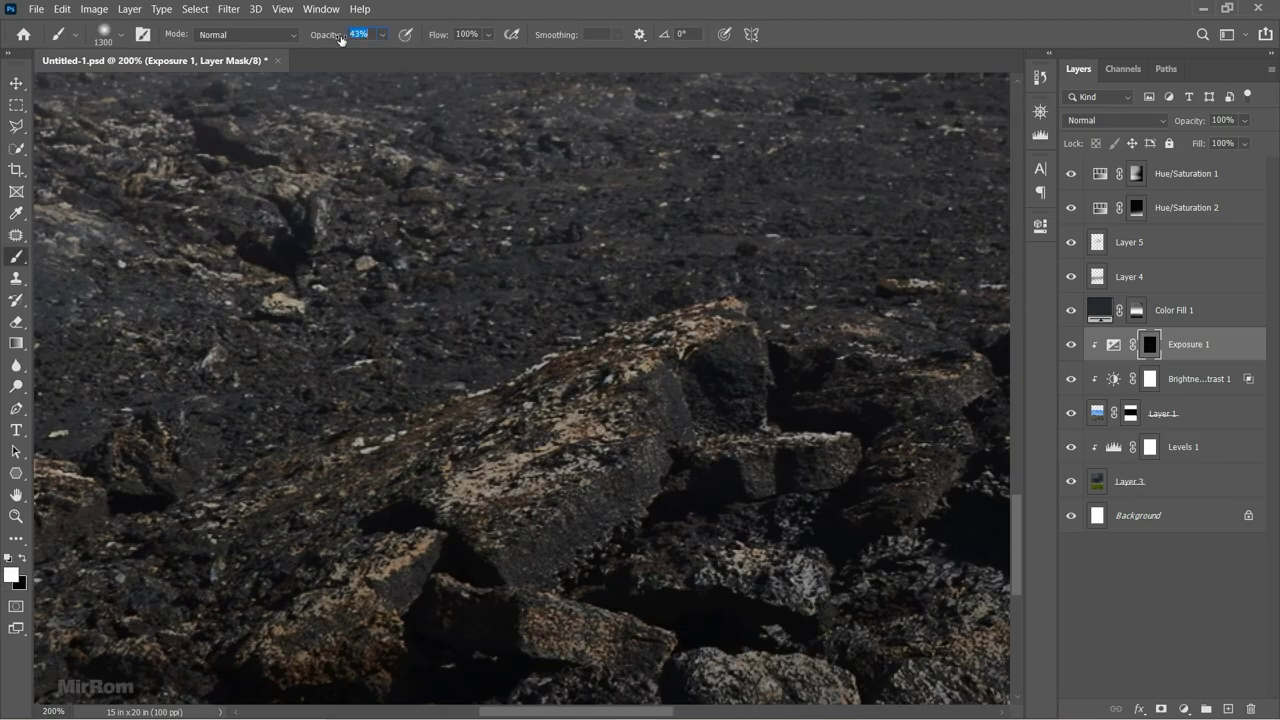
{"action": "left_click_drag", "start_coordinate": [339, 39], "coordinate": [334, 37]}
{"action": "right_click", "coordinate": [606, 366]}
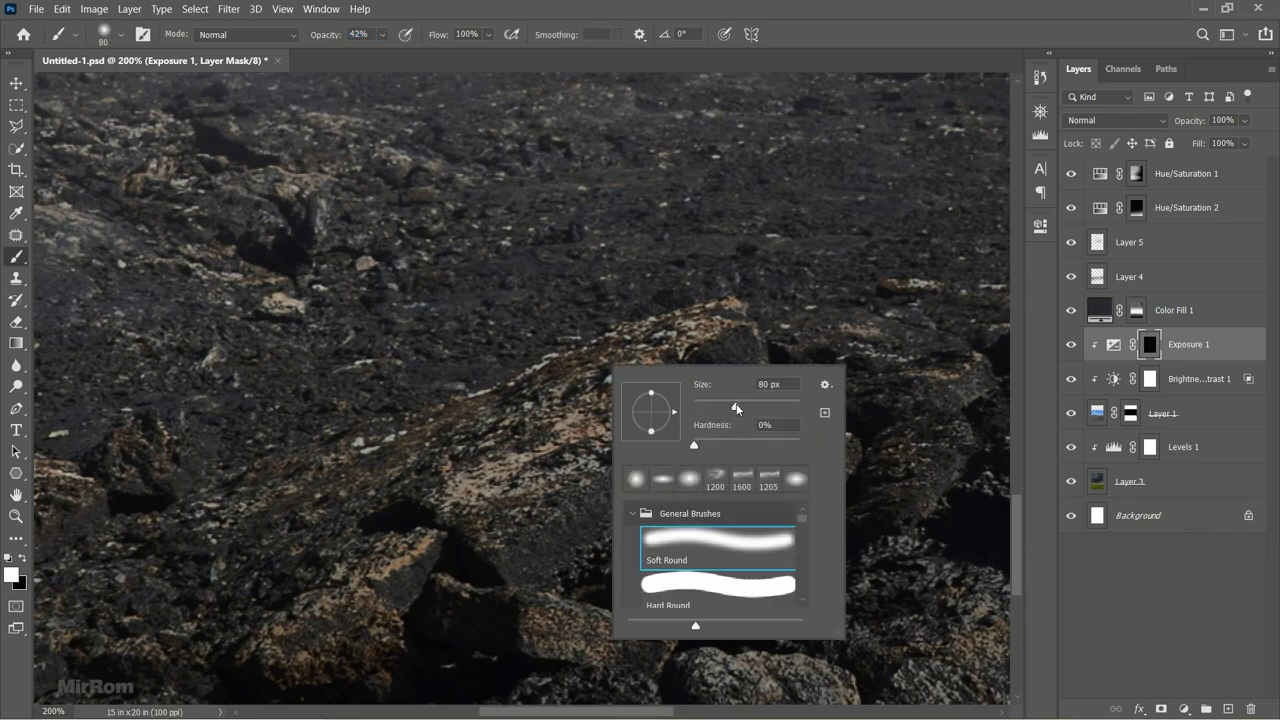
{"action": "left_click_drag", "start_coordinate": [736, 403], "coordinate": [713, 407]}
{"action": "key", "text": "Return"}
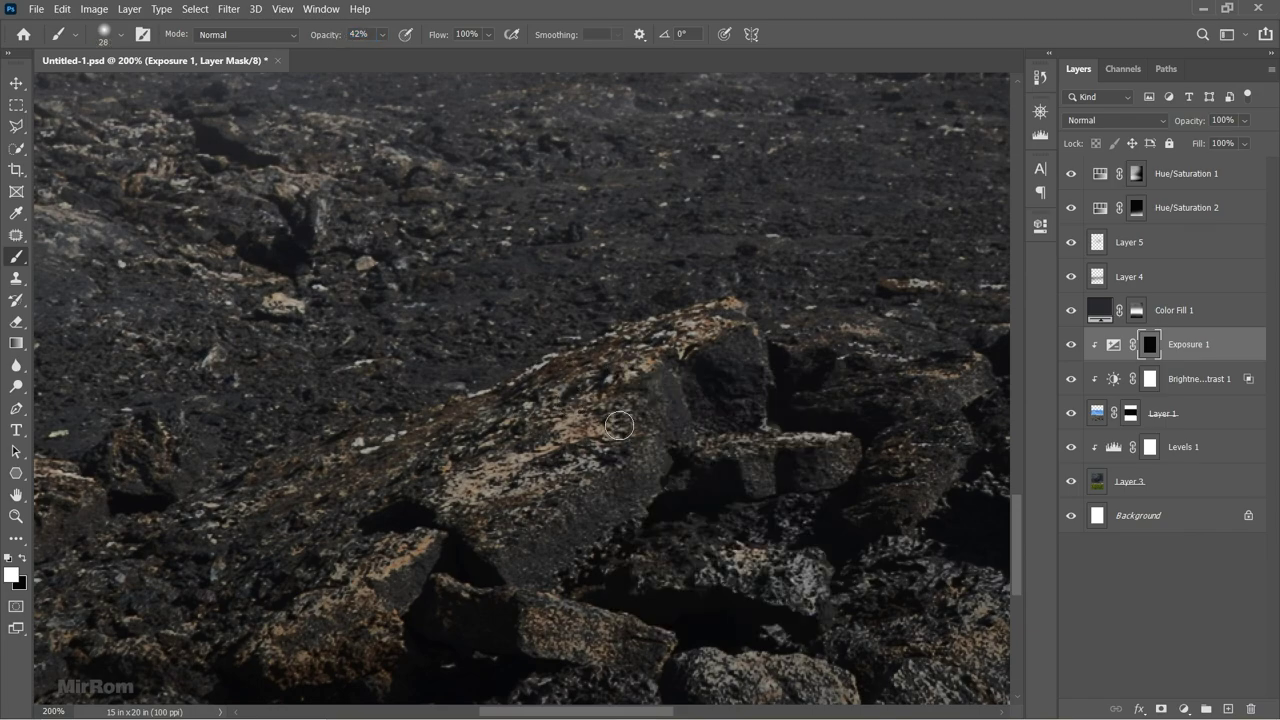
{"action": "key", "text": "bracketleft"}
{"action": "key", "text": "bracketleft"}
{"action": "left_click_drag", "start_coordinate": [679, 315], "coordinate": [608, 340]}
{"action": "left_click_drag", "start_coordinate": [725, 323], "coordinate": [498, 520]}
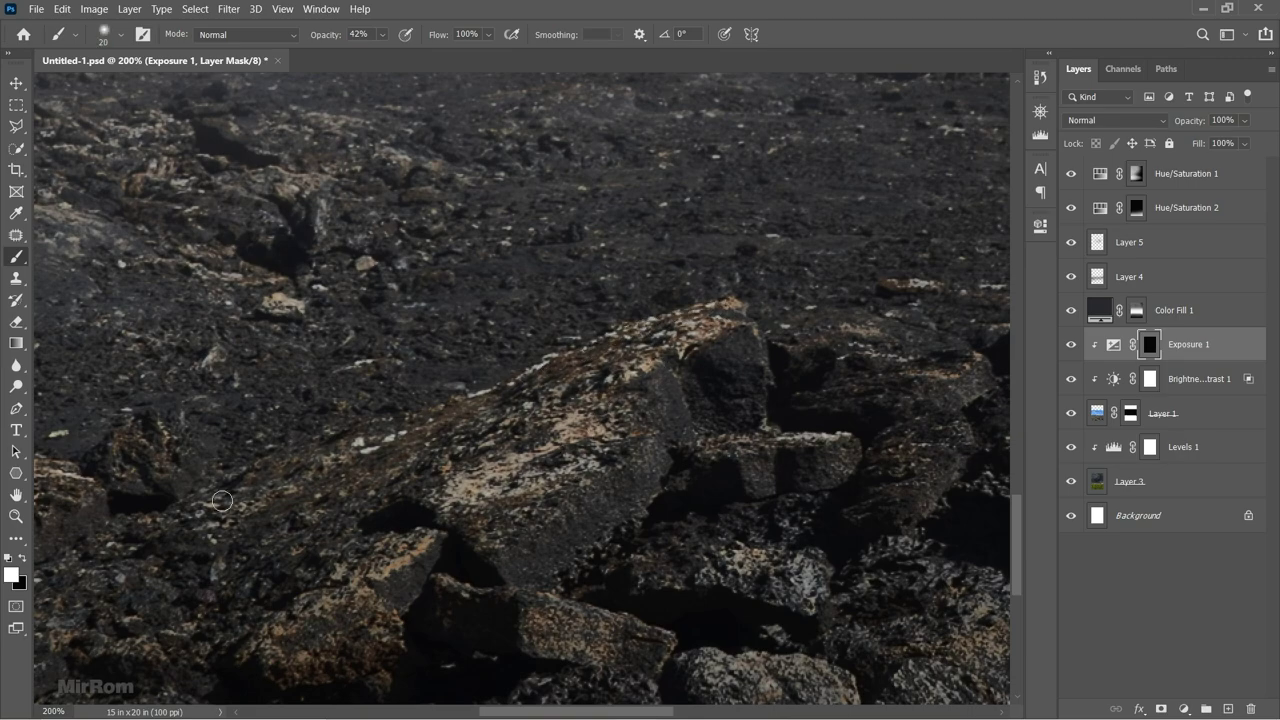
Resize the brush to about 15 at 57% opacity and zoom out to the whole image.
{"action": "key", "text": "bracketright"}
{"action": "key", "text": "ctrl+minus"}
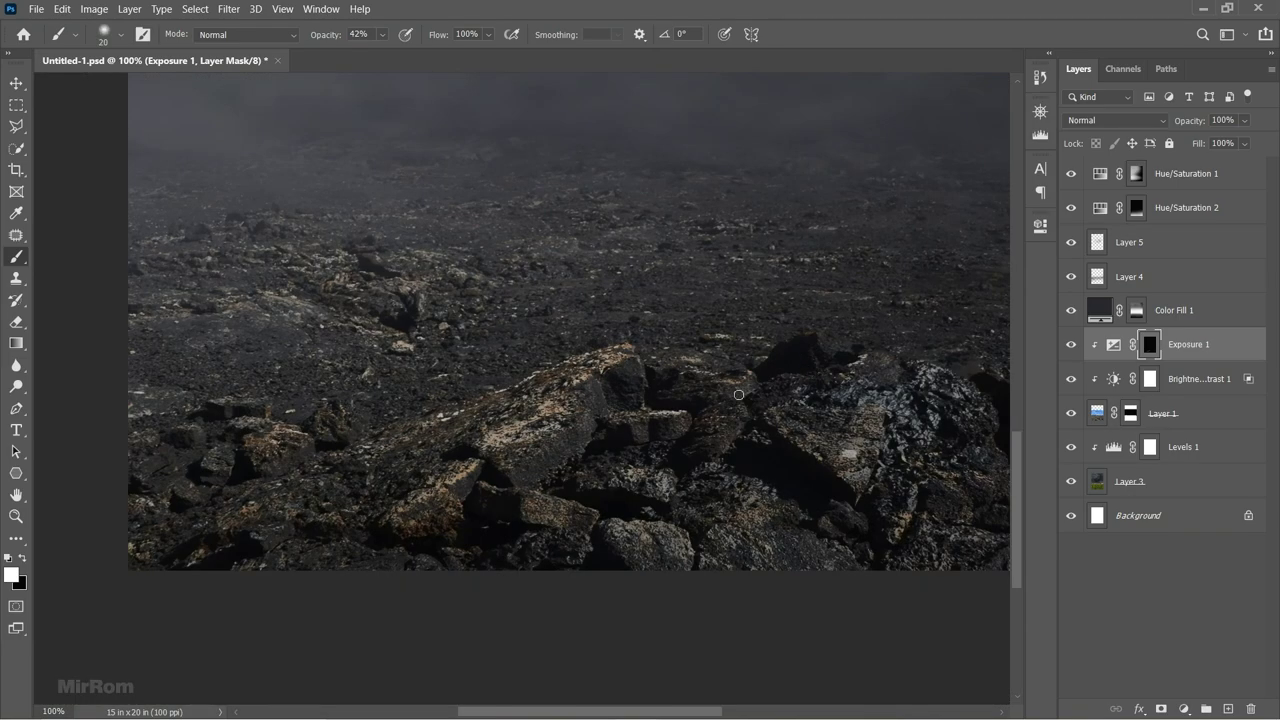
{"action": "key", "text": "5"}
{"action": "key", "text": "7"}
{"action": "key", "text": "bracketleft"}
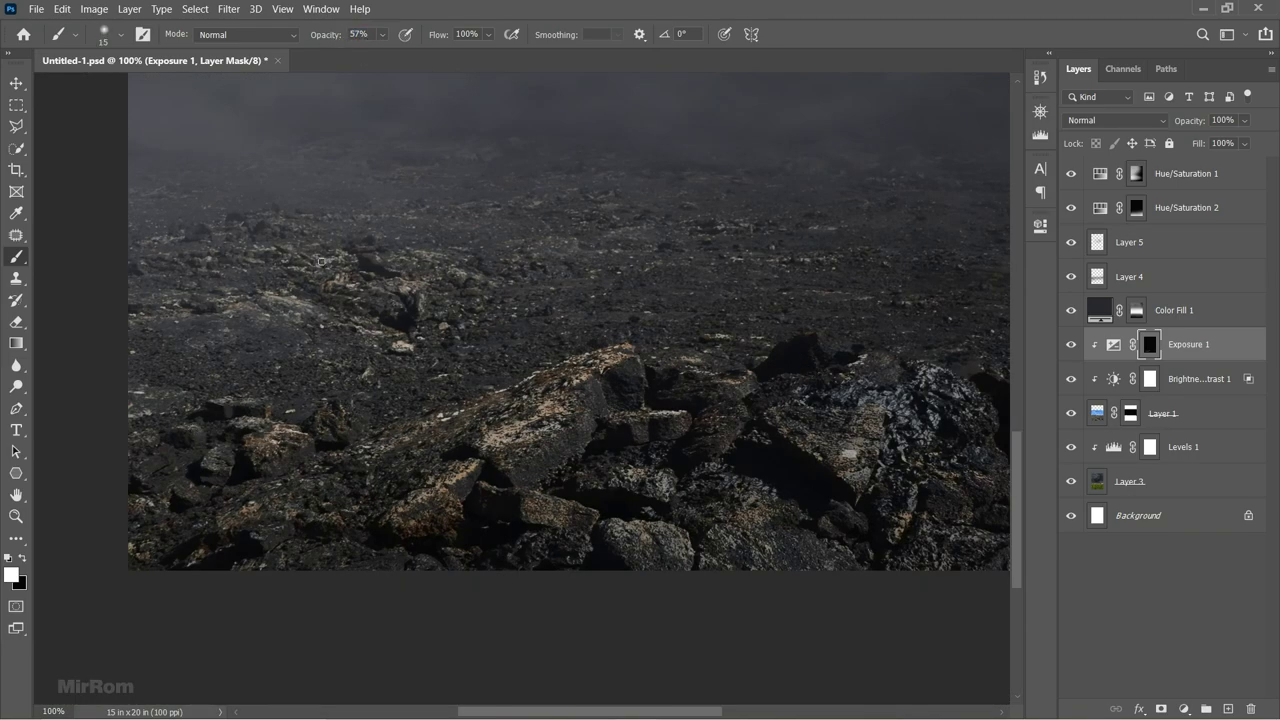
{"action": "scroll", "coordinate": [876, 383], "scroll_direction": "right", "scroll_amount": 3}
{"action": "key", "text": "bracketleft"}
{"action": "key", "text": "bracketleft"}
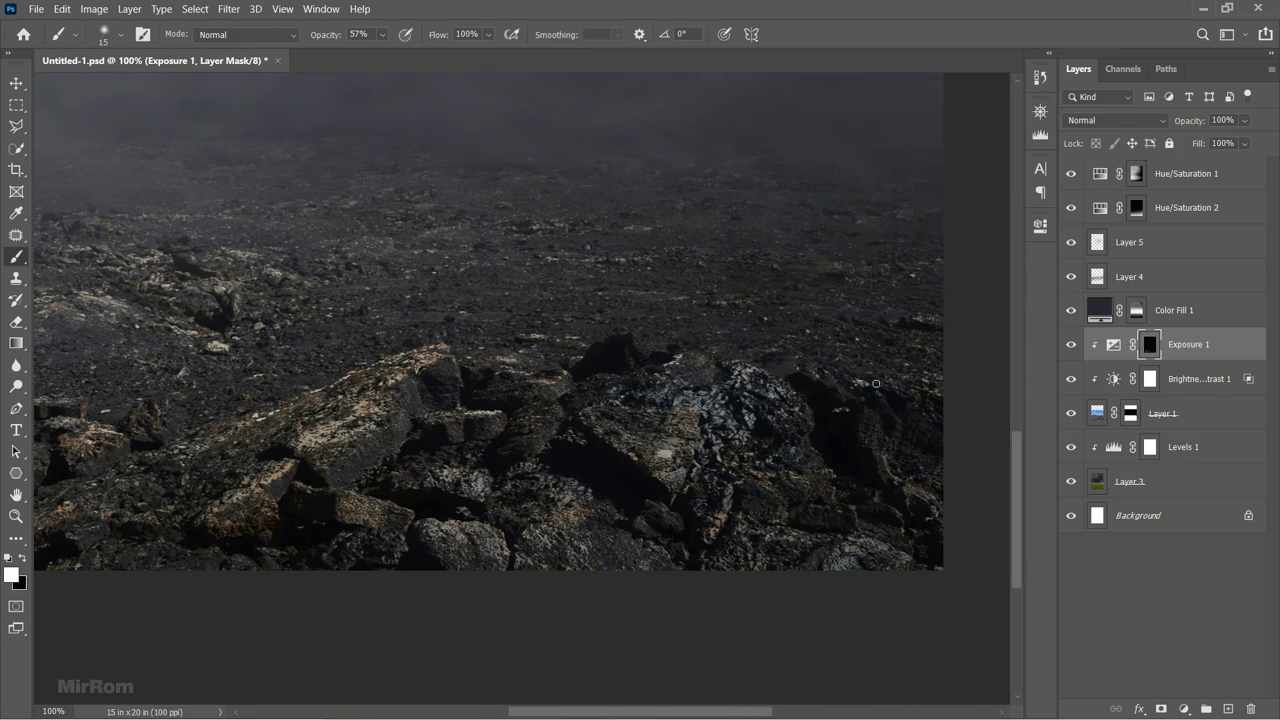
{"action": "key", "text": "ctrl+minus"}
{"action": "key", "text": "ctrl+minus"}
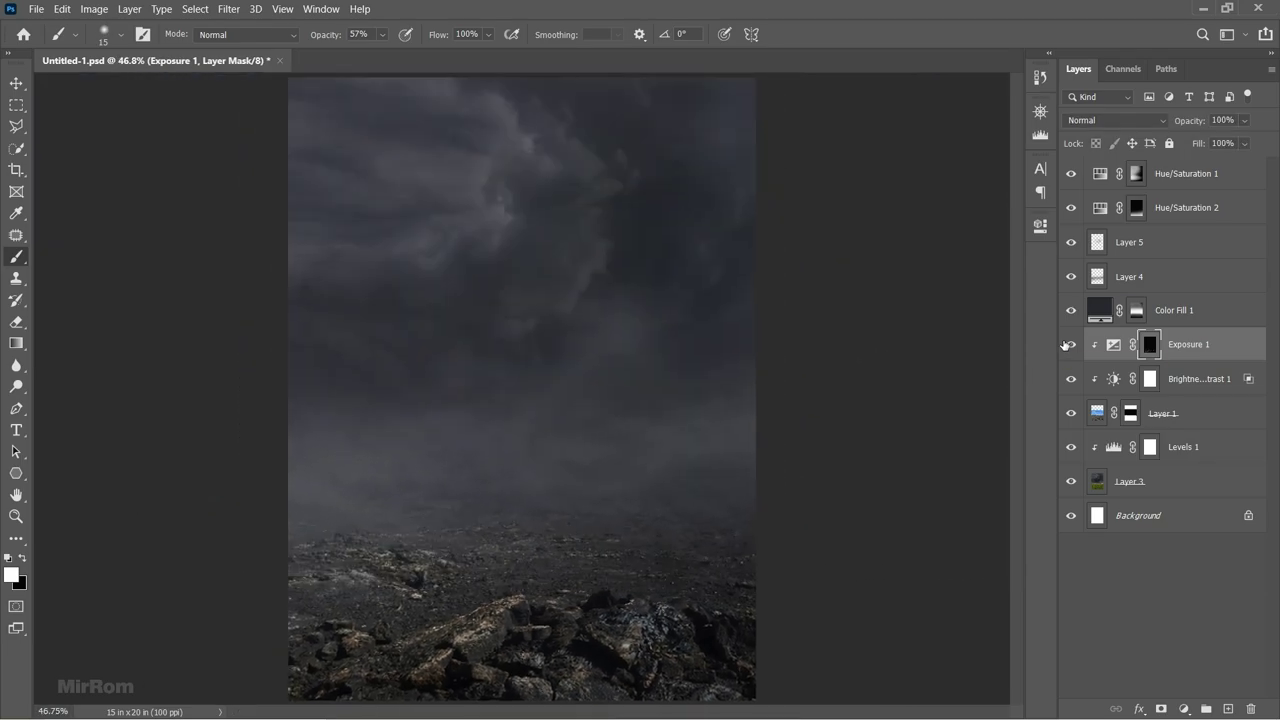
{"action": "key", "text": "ctrl+minus"}
Group Hue/Saturation 1 through Layer 3 into Group 1 and add a Curves adjustment on top.
{"action": "key", "text": "v"}
{"action": "key", "text": "alt+bracketright"}
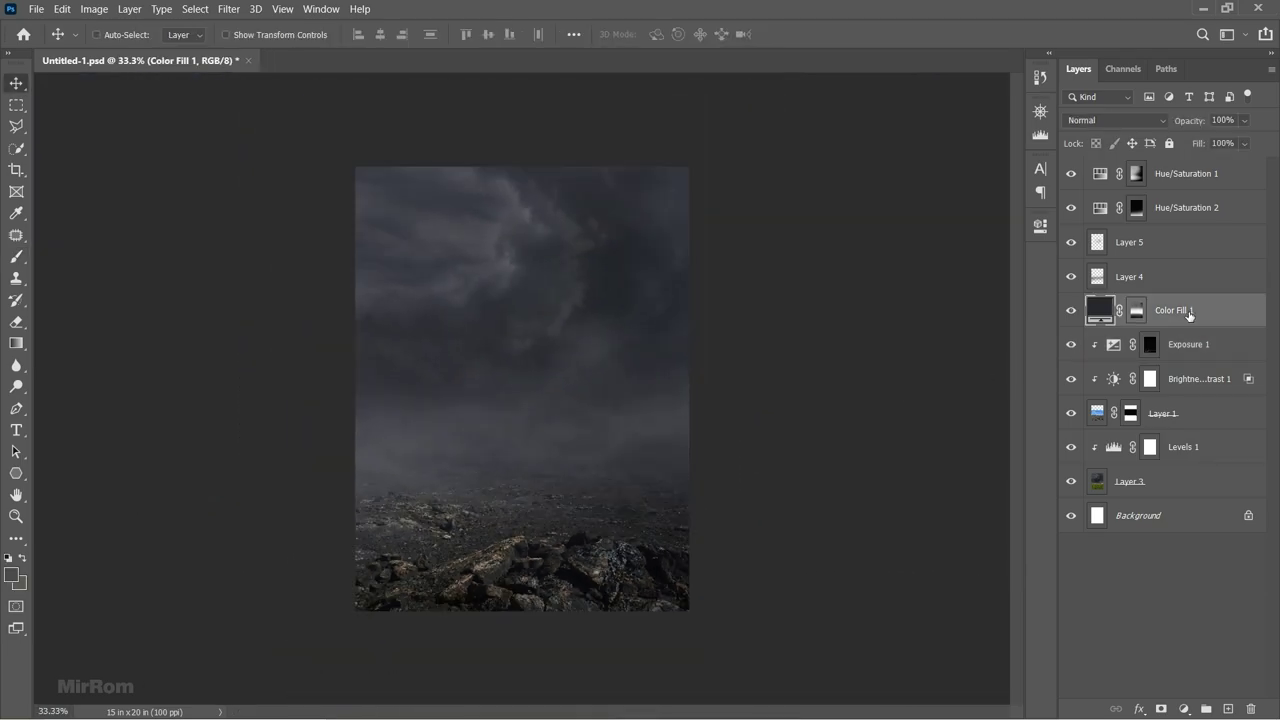
{"action": "key", "text": "alt+period"}
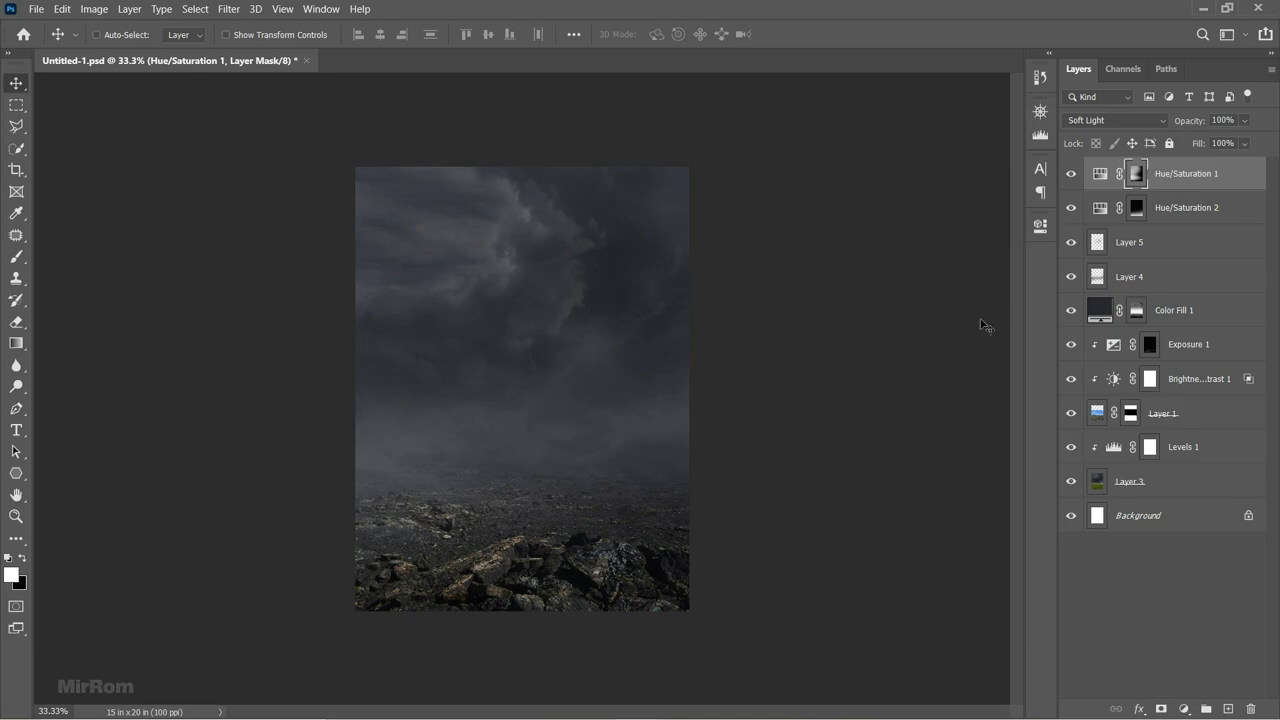
{"action": "left_click", "coordinate": [1205, 474], "text": "shift"}
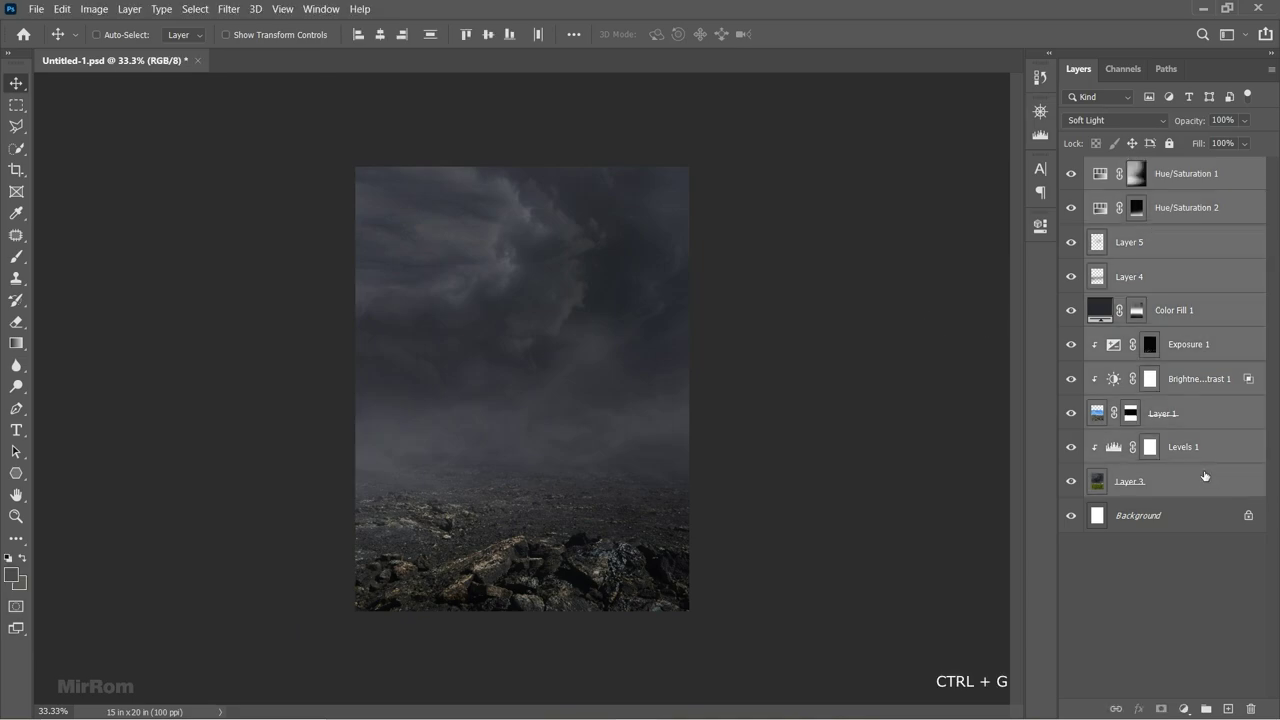
{"action": "key", "text": "ctrl+g"}
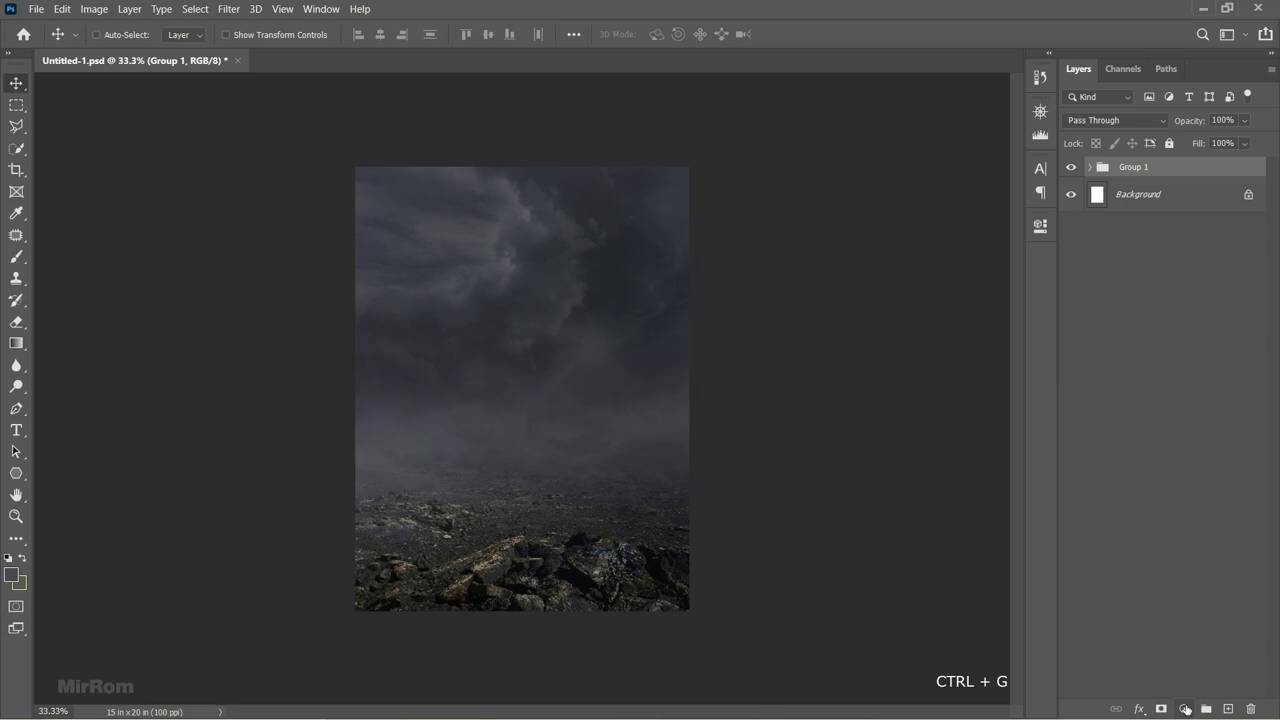
{"action": "left_click", "coordinate": [1184, 708]}
{"action": "left_click", "coordinate": [1188, 495]}
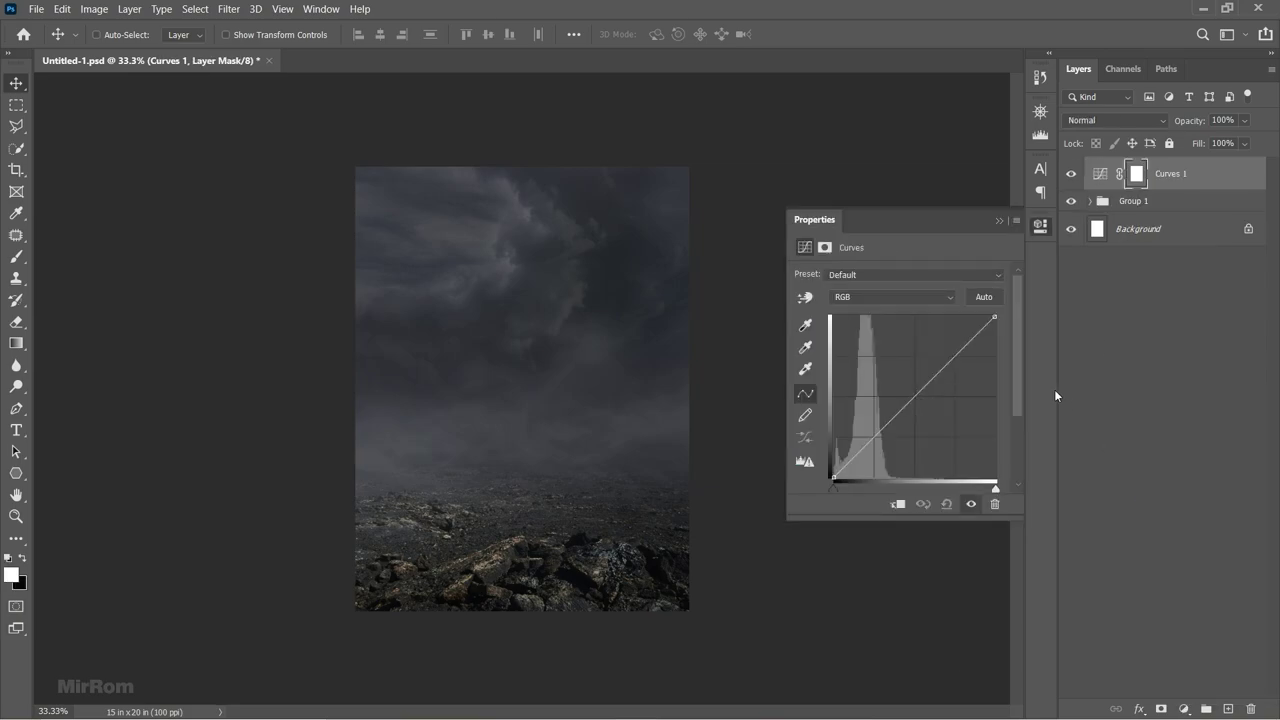
Lift the RGB midtones and lower the Blue curve's highlights, tweaking its shadow and midtone points.
{"action": "left_click_drag", "start_coordinate": [913, 397], "coordinate": [912, 391]}
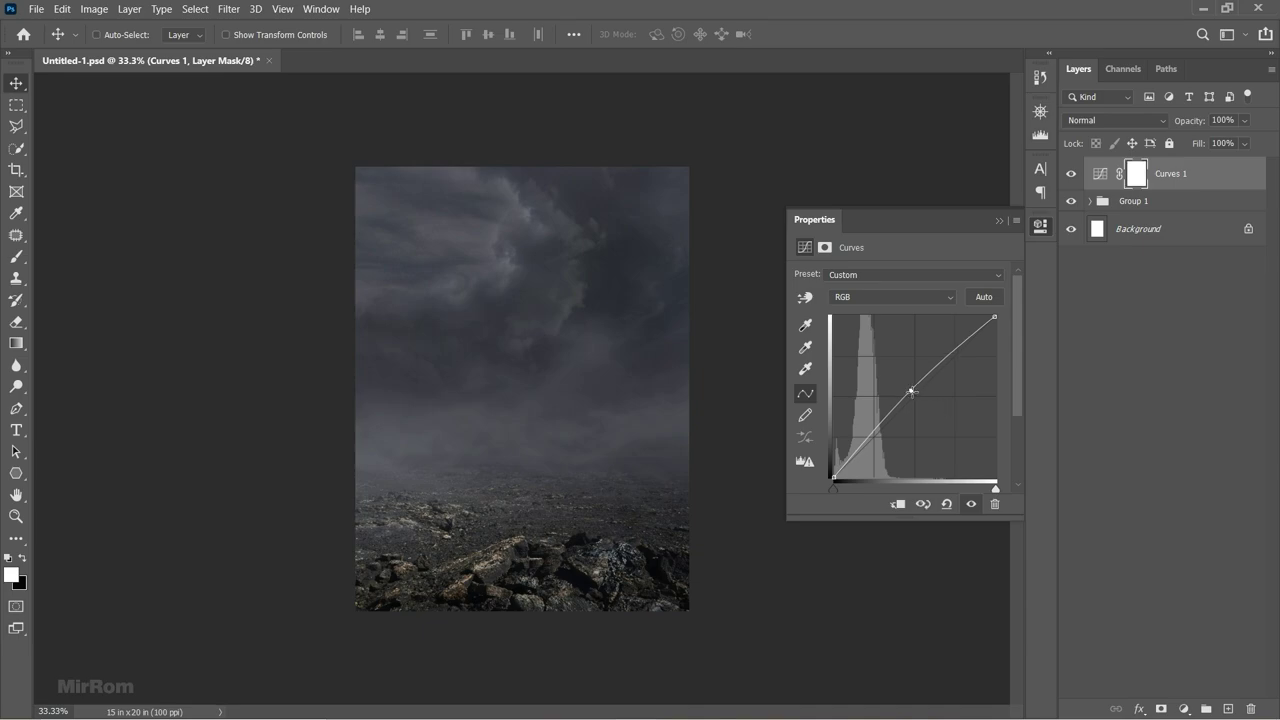
{"action": "left_click_drag", "start_coordinate": [911, 391], "coordinate": [913, 394]}
{"action": "left_click", "coordinate": [888, 299]}
{"action": "left_click", "coordinate": [873, 349]}
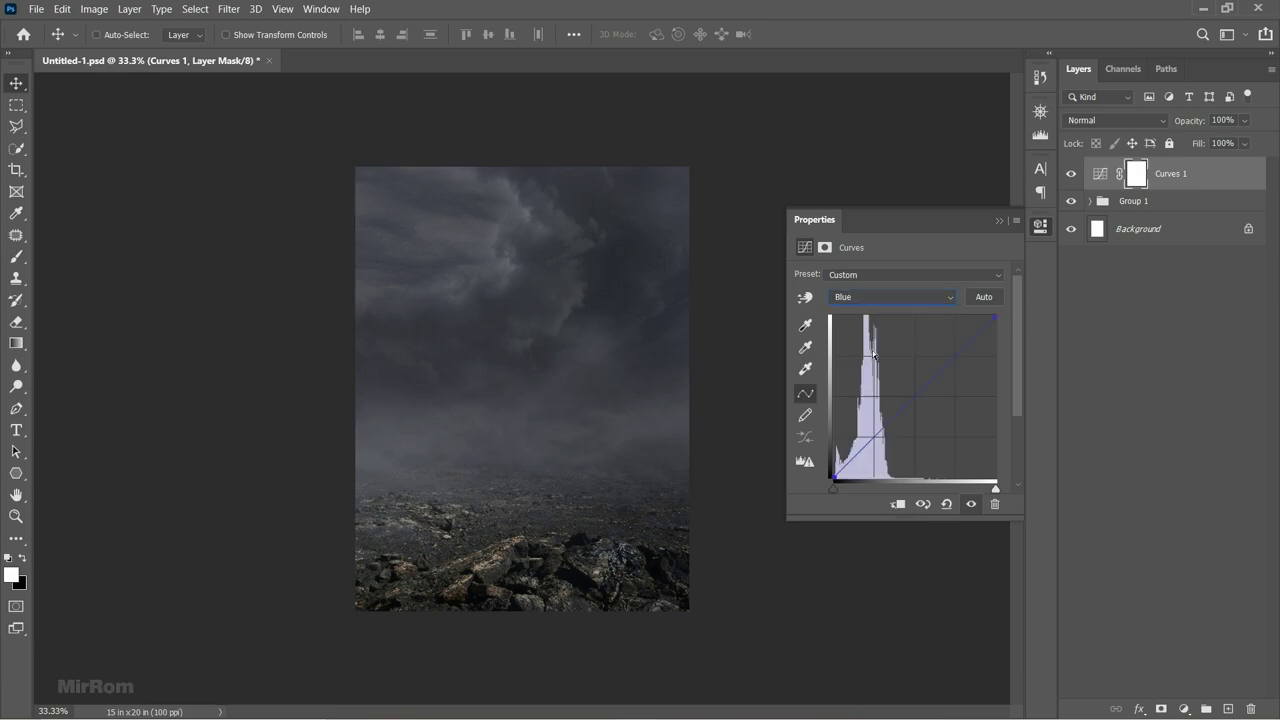
{"action": "left_click_drag", "start_coordinate": [1000, 318], "coordinate": [1009, 350]}
{"action": "left_click_drag", "start_coordinate": [835, 476], "coordinate": [827, 470]}
{"action": "left_click_drag", "start_coordinate": [918, 409], "coordinate": [915, 416]}
{"action": "left_click_drag", "start_coordinate": [995, 349], "coordinate": [1010, 353]}
{"action": "left_click", "coordinate": [998, 221]}
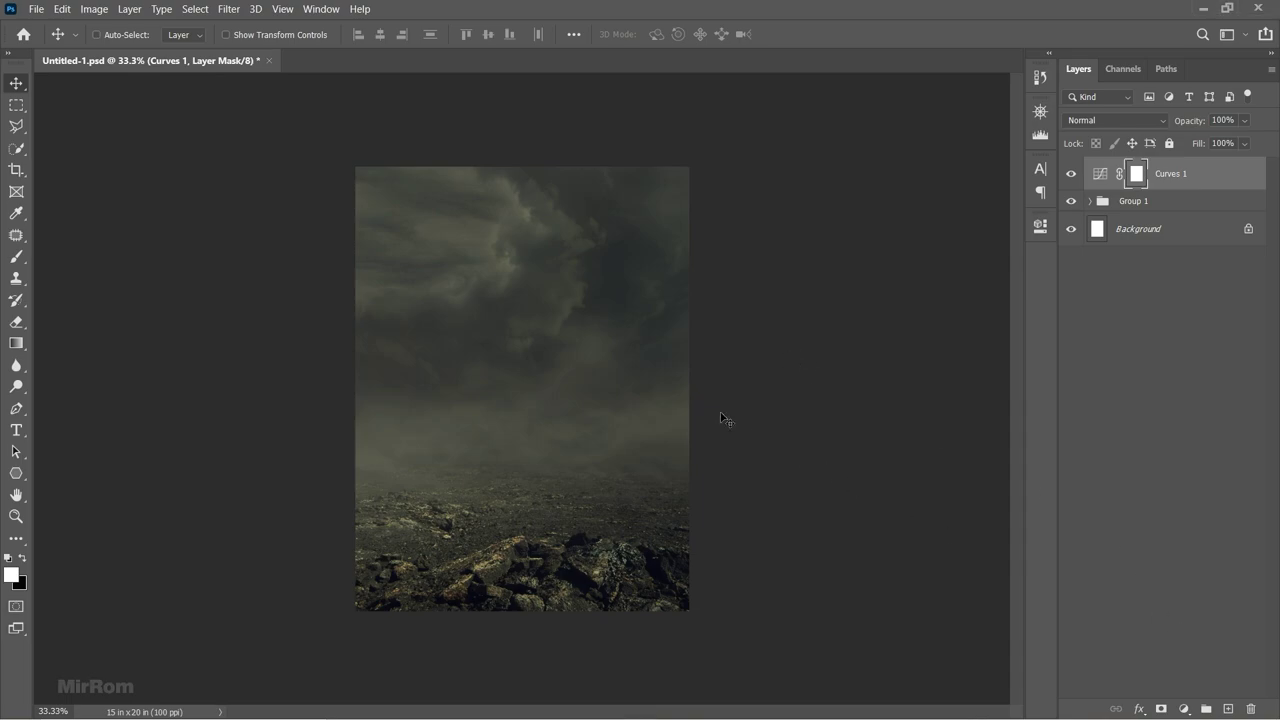
Open the cut-out model PSD, drag its masked layer into Untitled-1, and close the source unsaved.
{"action": "left_click", "coordinate": [36, 9]}
{"action": "left_click", "coordinate": [55, 37]}
{"action": "double_click", "coordinate": [284, 140]}
{"action": "right_click", "coordinate": [1127, 176]}
{"action": "left_click", "coordinate": [1150, 186]}
{"action": "right_click", "coordinate": [1127, 178]}
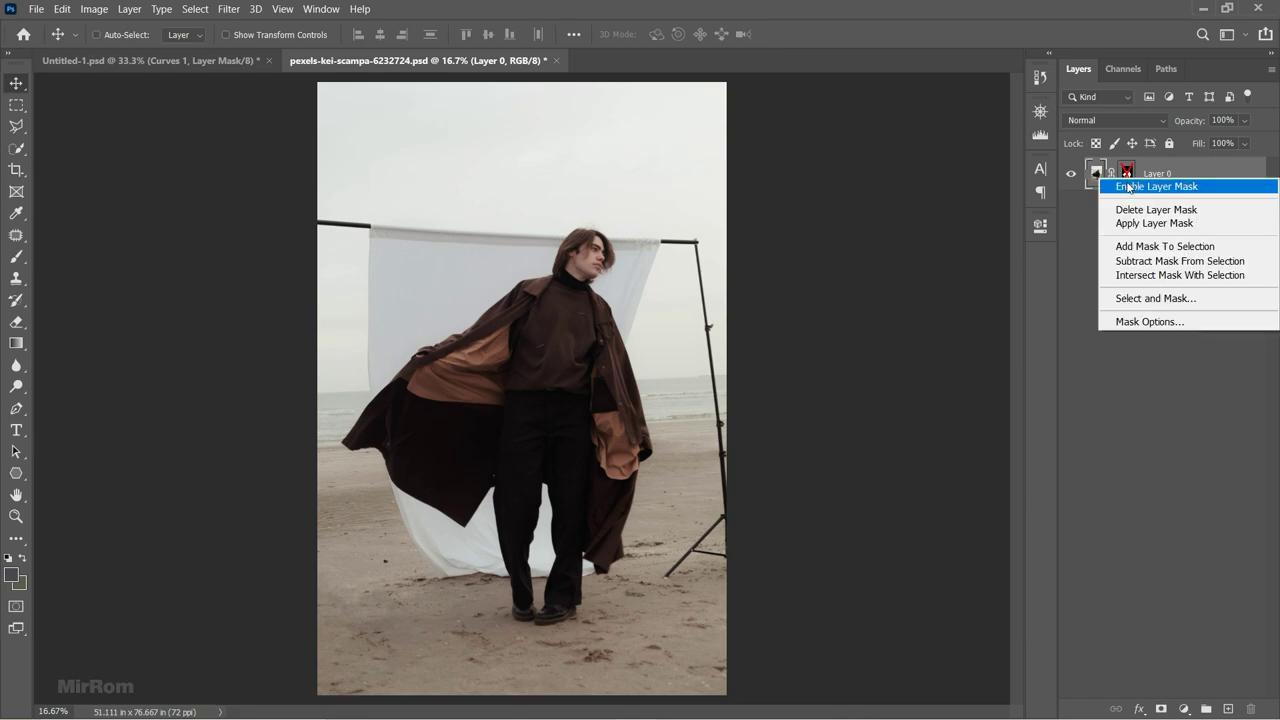
{"action": "left_click", "coordinate": [1150, 186]}
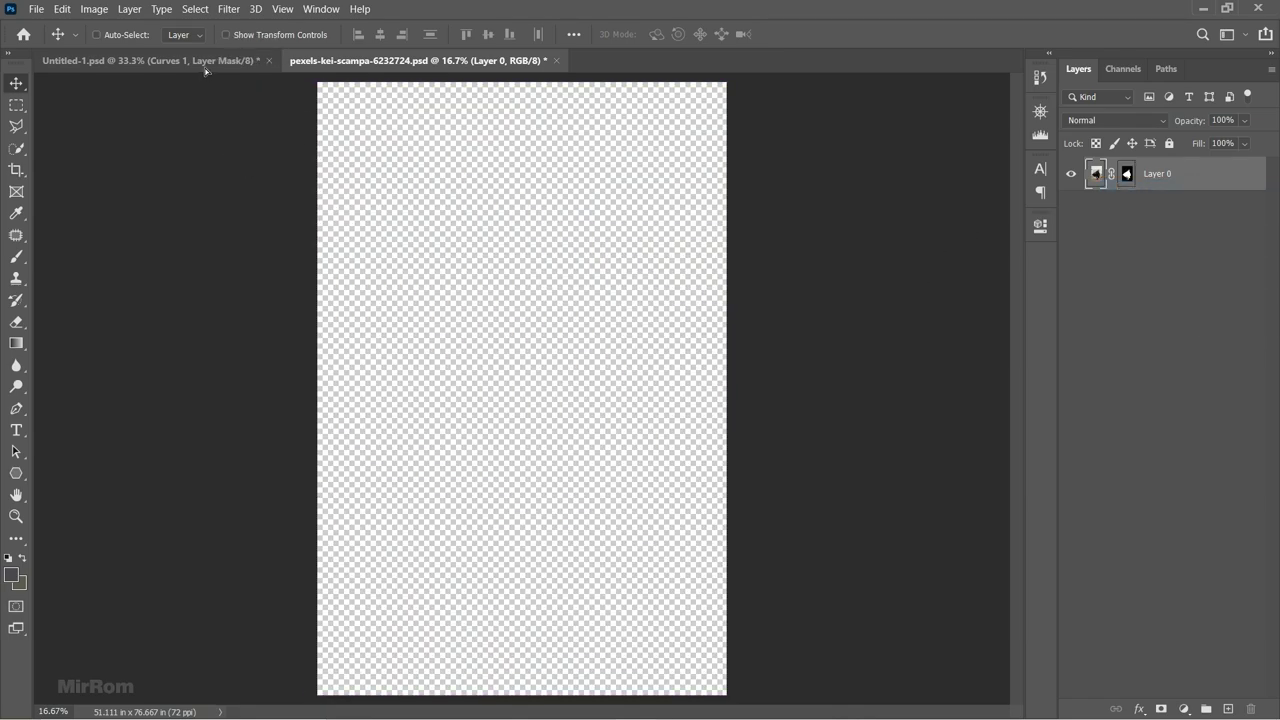
{"action": "left_click_drag", "start_coordinate": [590, 370], "coordinate": [530, 141]}
{"action": "left_click", "coordinate": [520, 60]}
{"action": "left_click", "coordinate": [663, 286]}
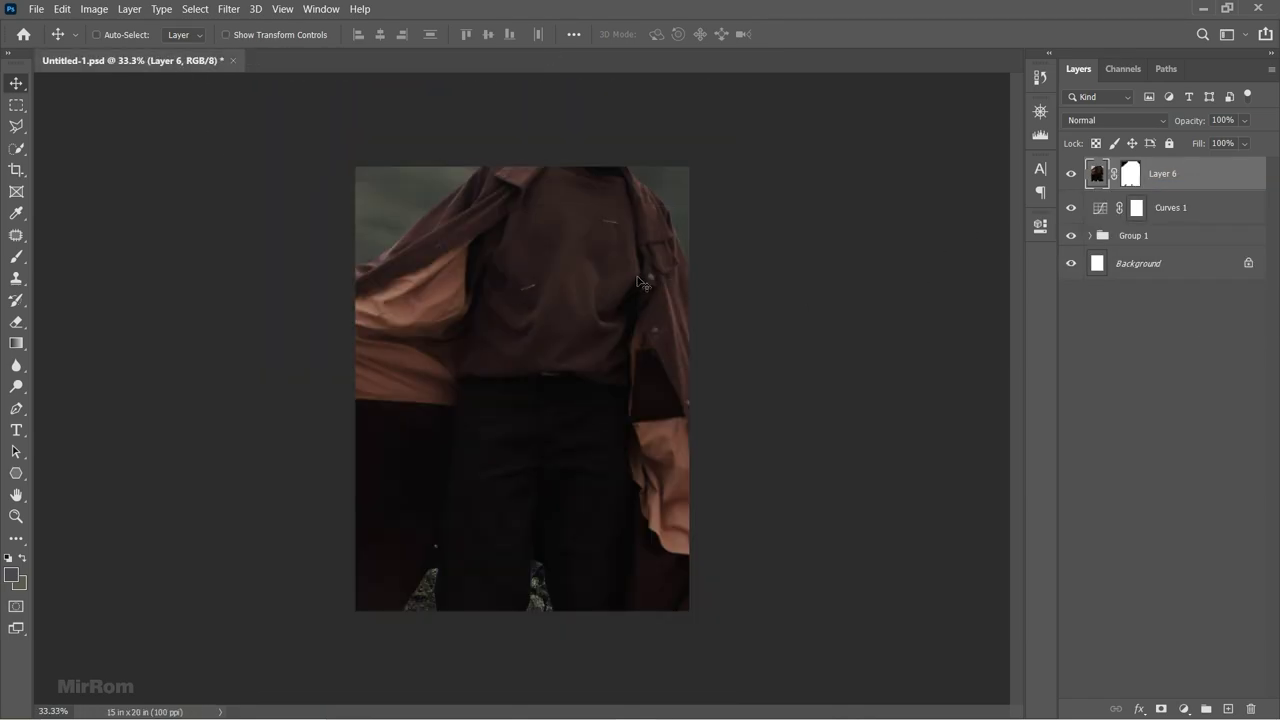
Position the model figure on the composite canvas, leaving its layer mask unapplied.
{"action": "left_click_drag", "start_coordinate": [637, 275], "coordinate": [603, 376]}
{"action": "right_click", "coordinate": [1131, 176]}
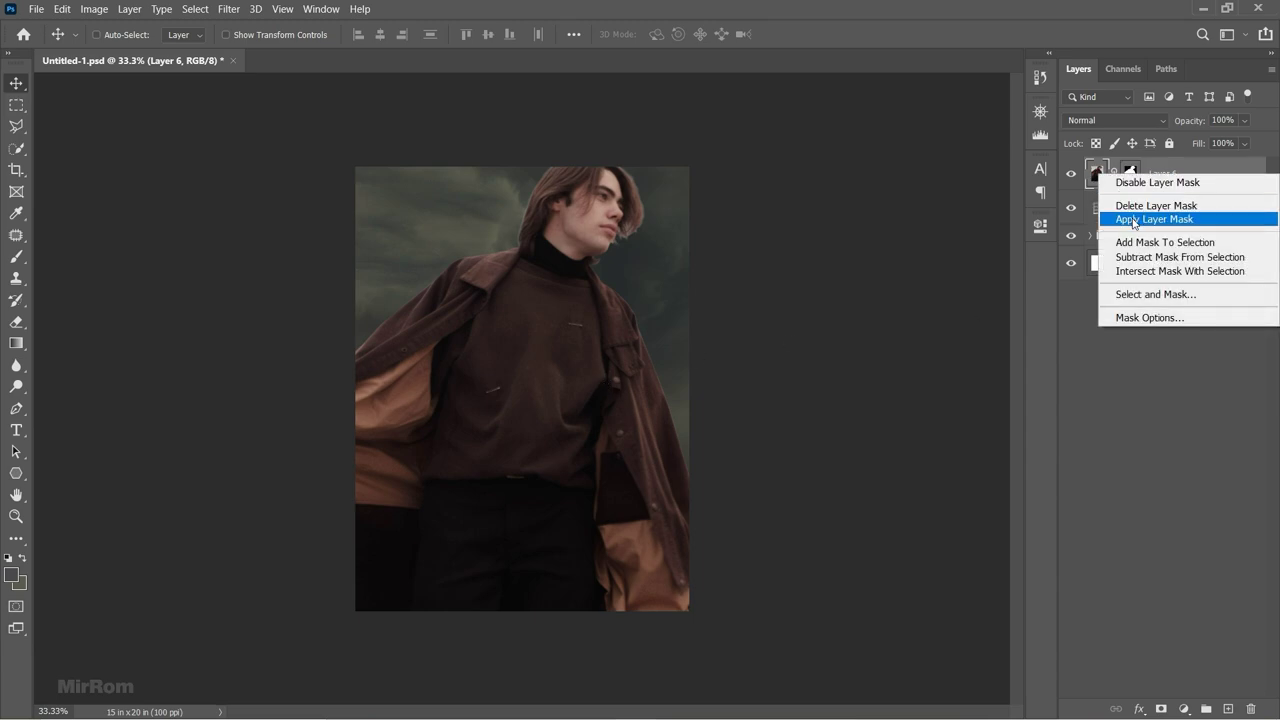
{"action": "key", "text": "Escape"}
{"action": "left_click_drag", "start_coordinate": [782, 297], "coordinate": [768, 315]}
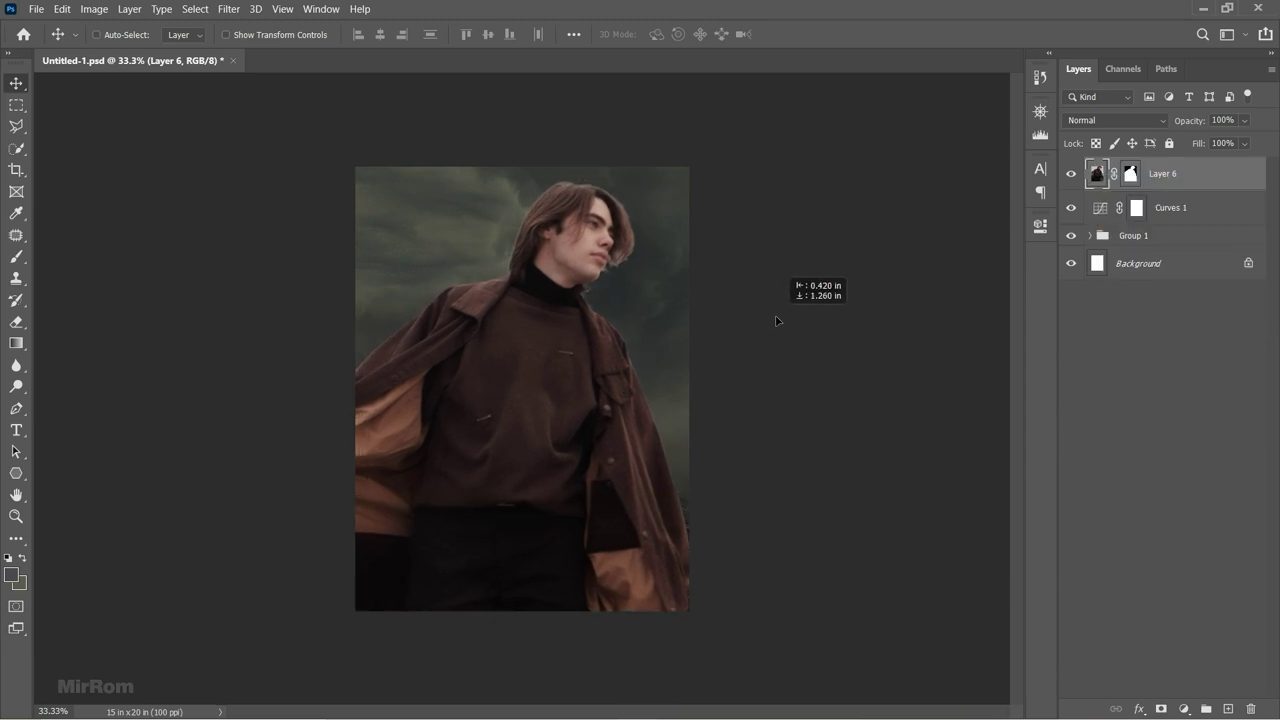
Shift the figure's mask edge inward with Select and Mask, then rename the layer Model.
{"action": "left_click", "coordinate": [1131, 176]}
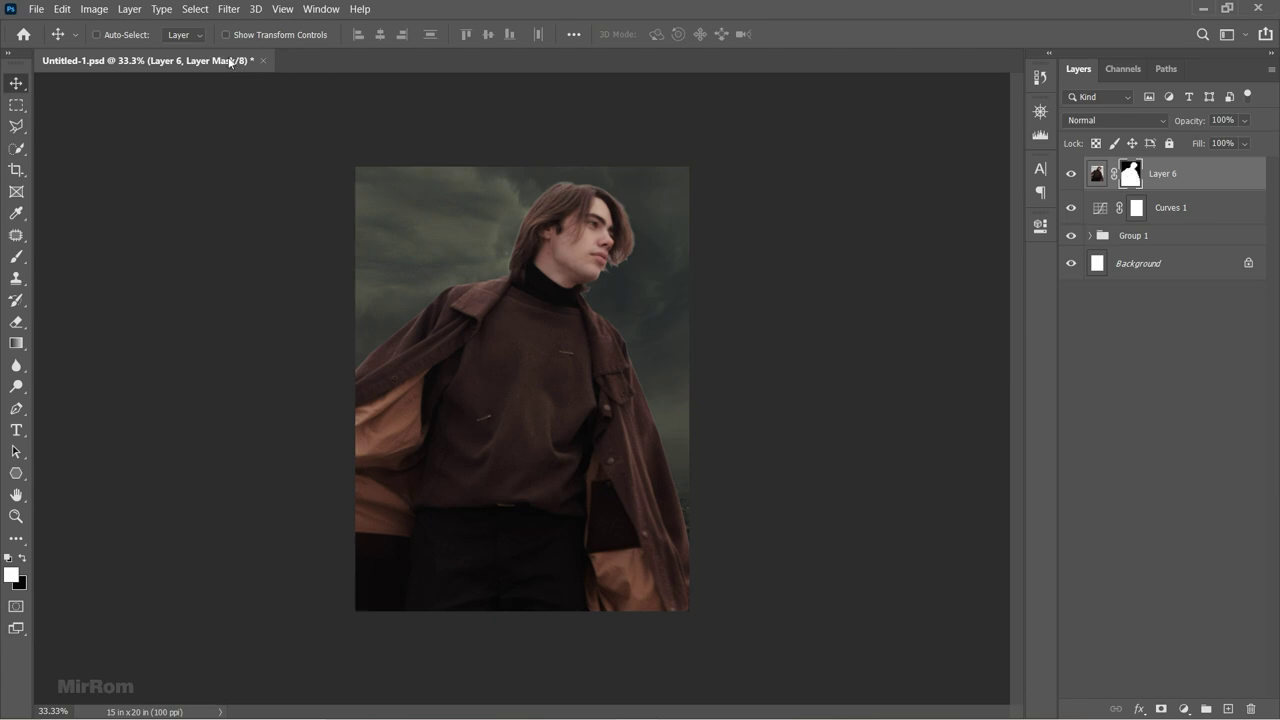
{"action": "left_click", "coordinate": [195, 9]}
{"action": "left_click", "coordinate": [240, 216]}
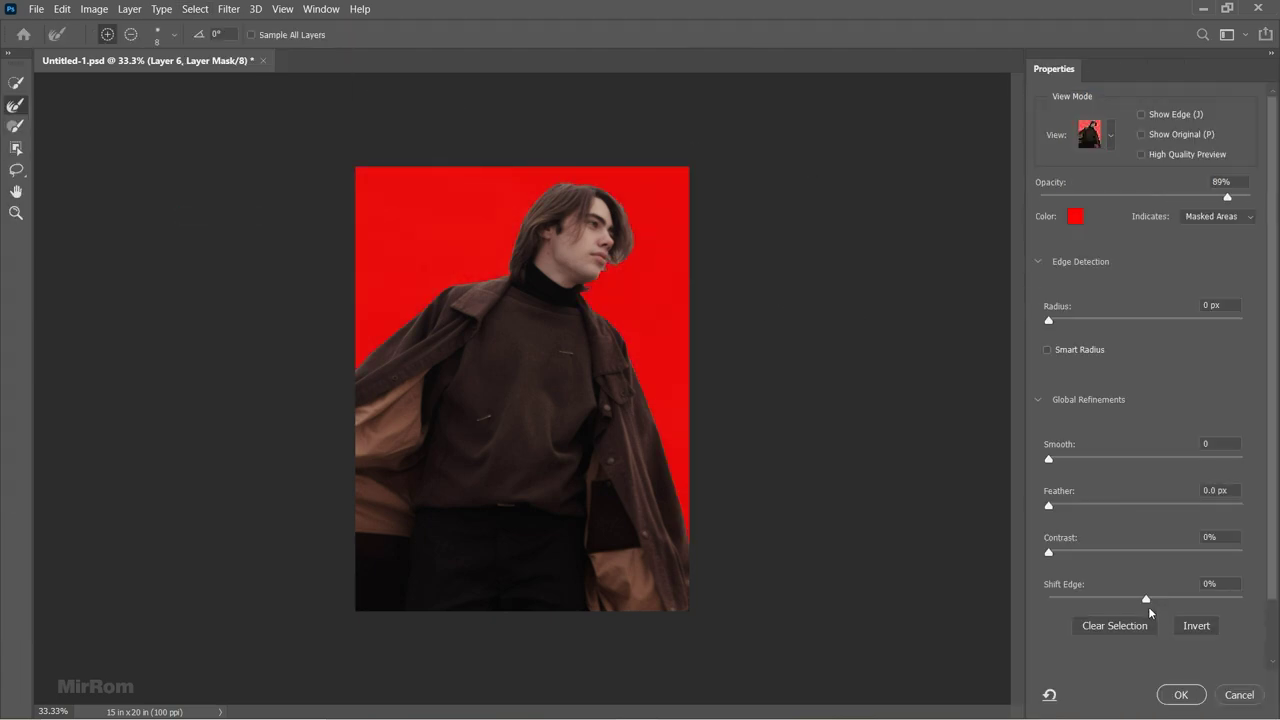
{"action": "left_click_drag", "start_coordinate": [1146, 599], "coordinate": [1137, 598]}
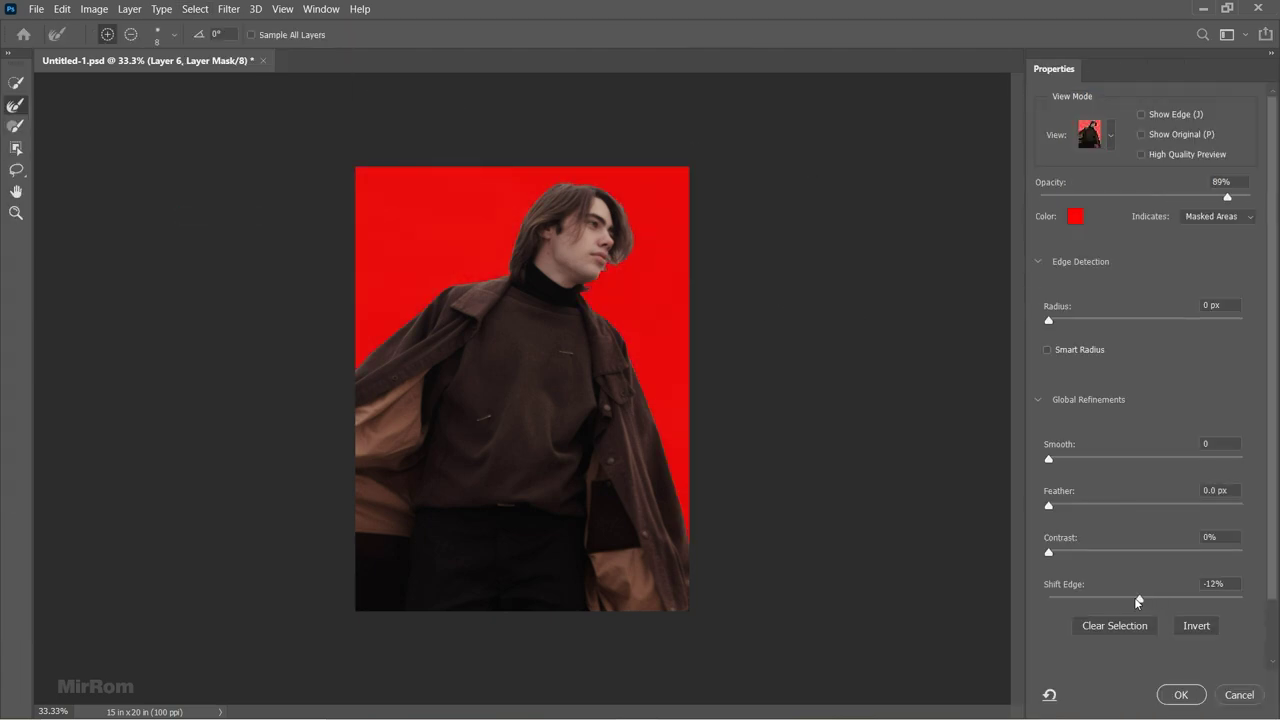
{"action": "left_click", "coordinate": [1180, 694]}
{"action": "double_click", "coordinate": [1162, 173]}
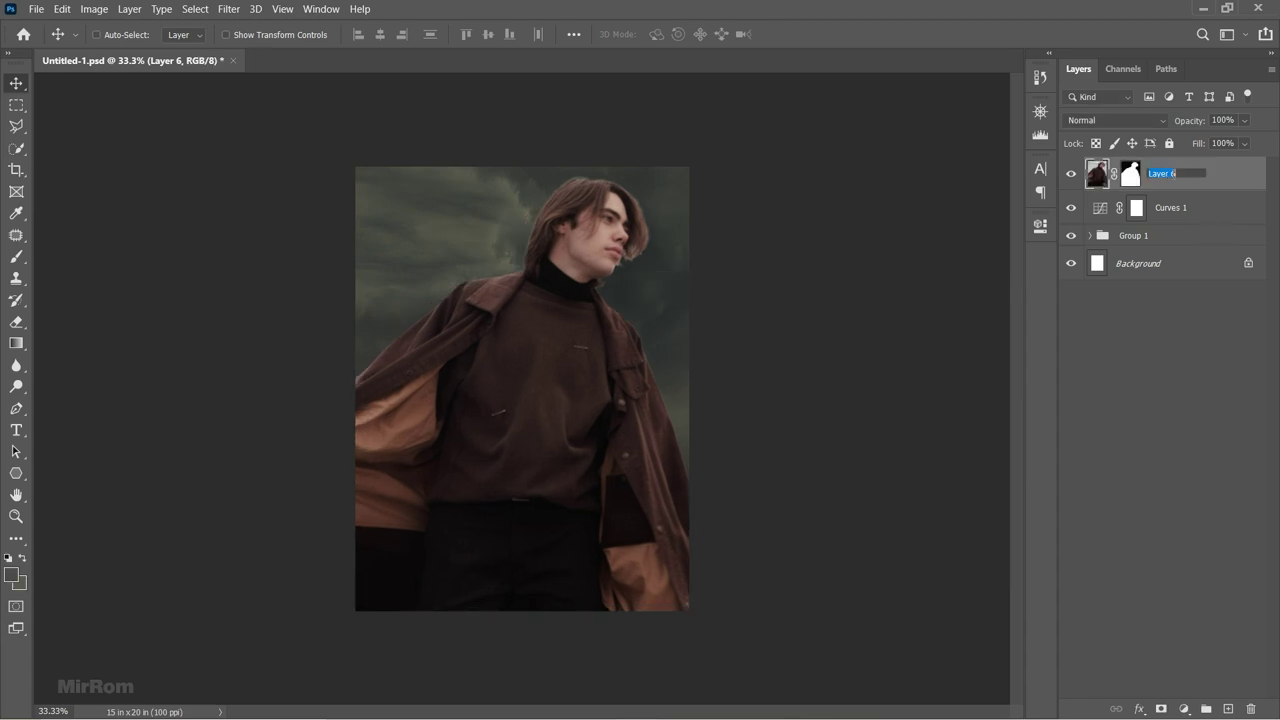
{"action": "type", "text": "del"}
{"action": "key", "text": "Return"}
Convert Model to a smart object and scale it to about 37% above the rocks.
{"action": "left_click", "coordinate": [1271, 69]}
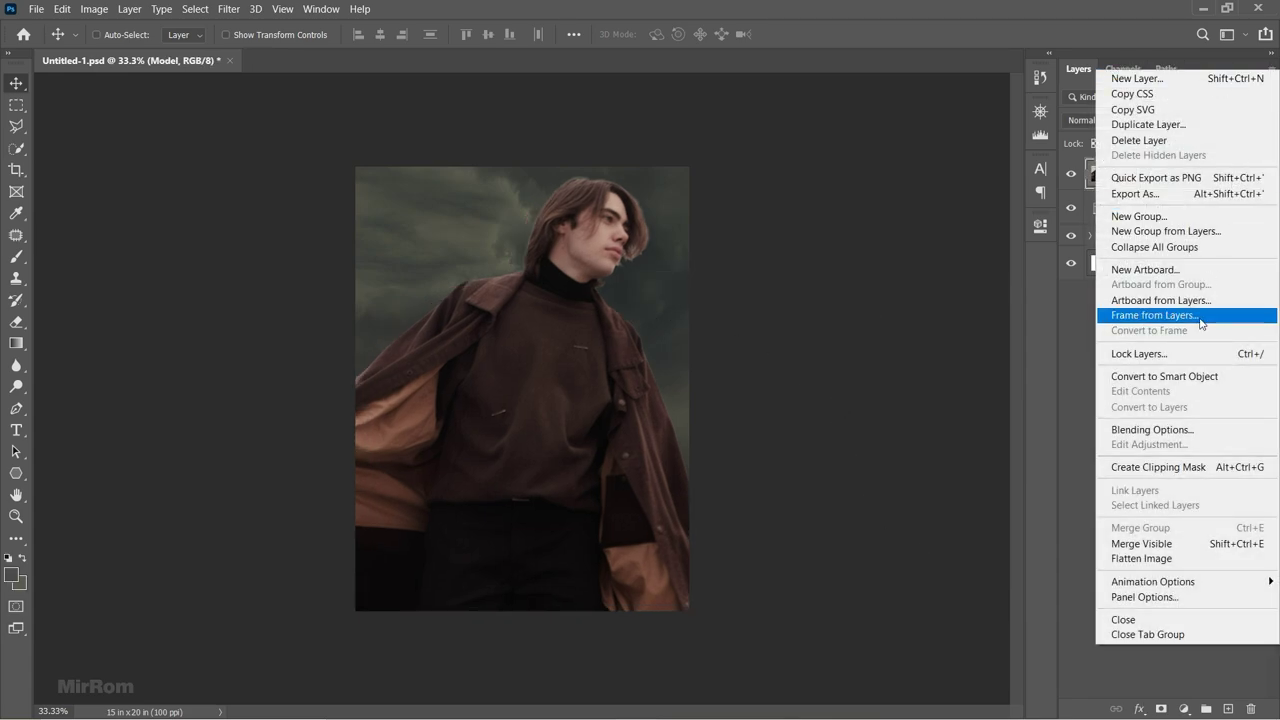
{"action": "left_click", "coordinate": [1130, 374]}
{"action": "key", "text": "ctrl+t"}
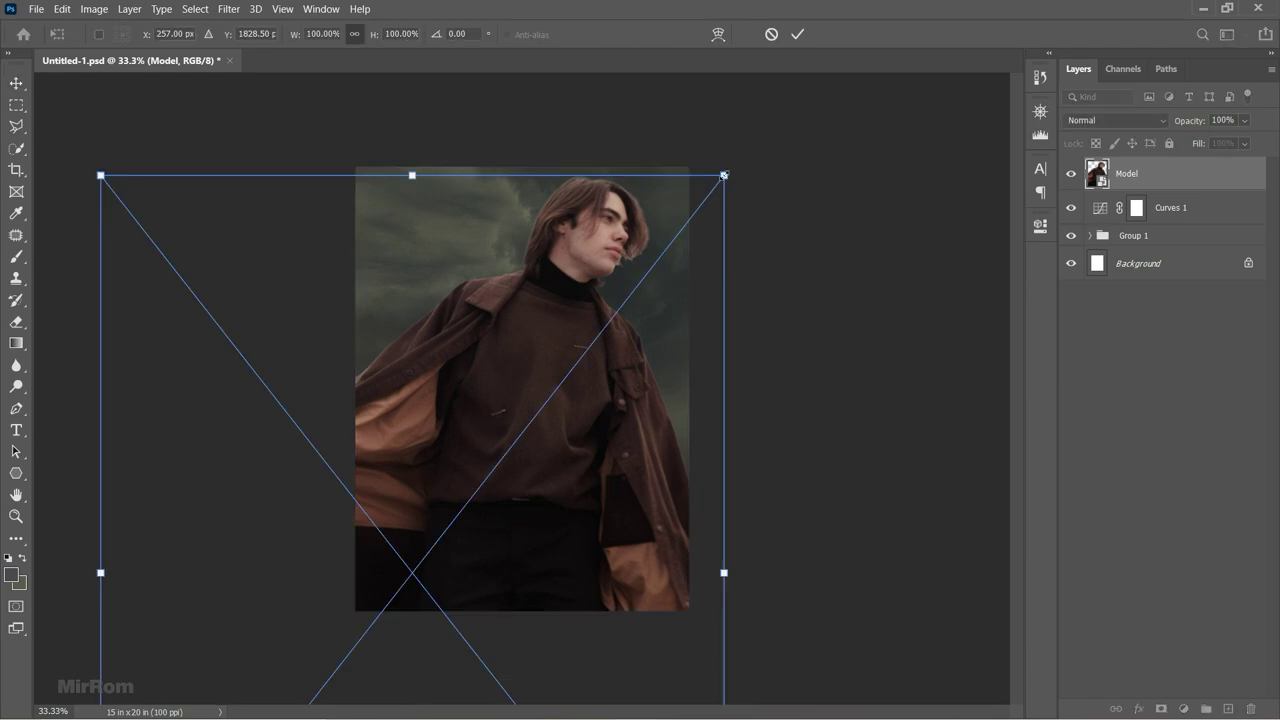
{"action": "mouse_move", "coordinate": [723, 174]}
{"action": "left_mouse_down"}
{"action": "mouse_move", "coordinate": [554, 391]}
{"action": "mouse_move", "coordinate": [643, 210]}
{"action": "mouse_move", "coordinate": [606, 266]}
{"action": "left_mouse_up"}
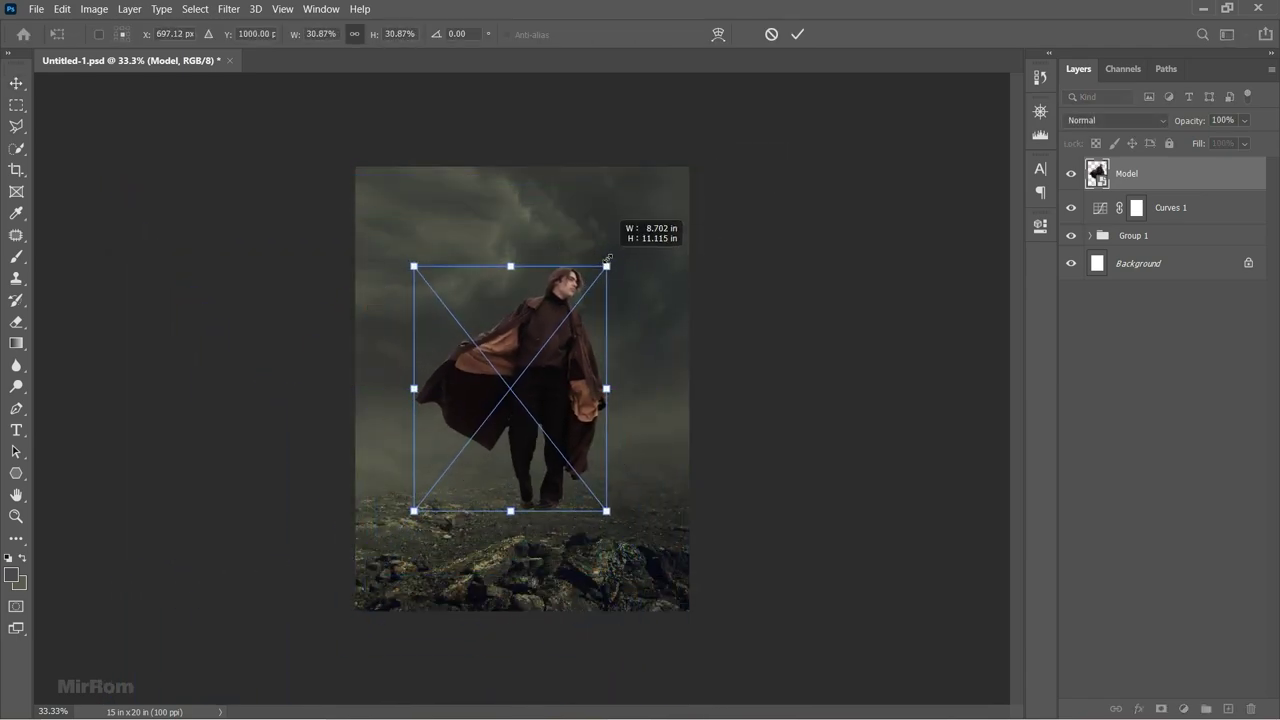
{"action": "left_click_drag", "start_coordinate": [575, 355], "coordinate": [566, 372]}
{"action": "left_click_drag", "start_coordinate": [594, 264], "coordinate": [612, 238]}
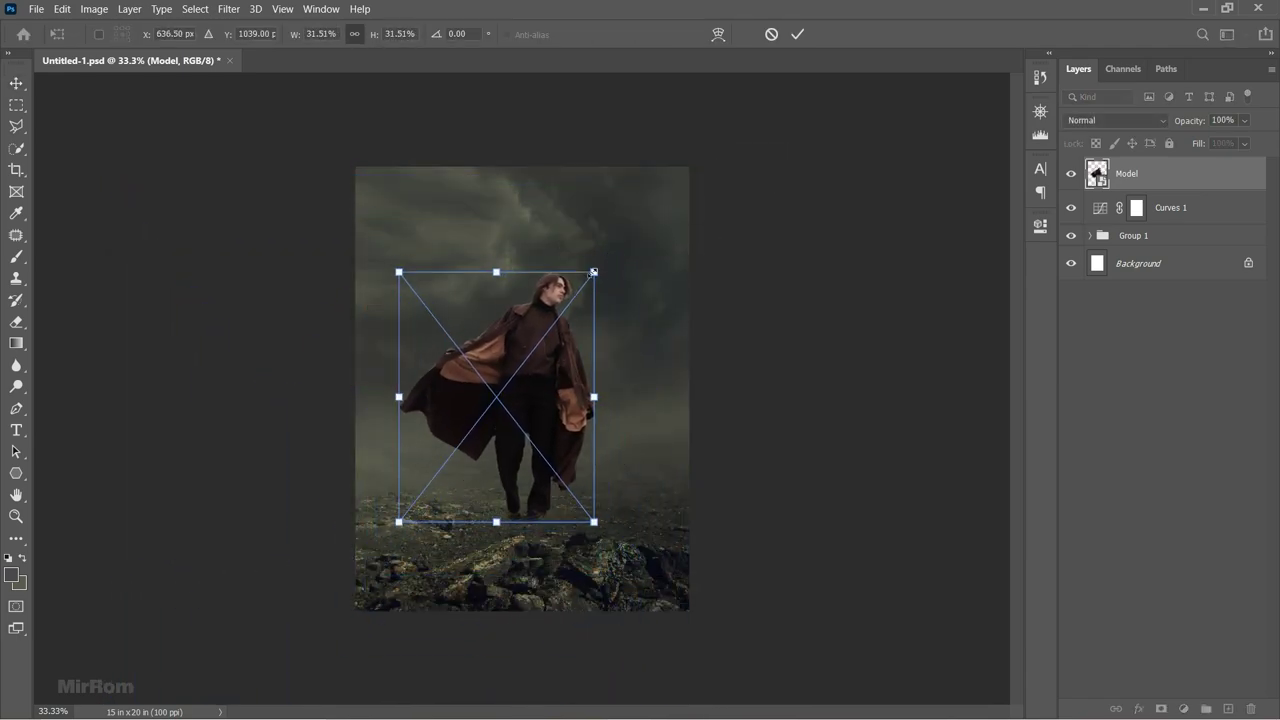
{"action": "left_click_drag", "start_coordinate": [598, 335], "coordinate": [601, 299]}
{"action": "left_click_drag", "start_coordinate": [612, 226], "coordinate": [626, 210]}
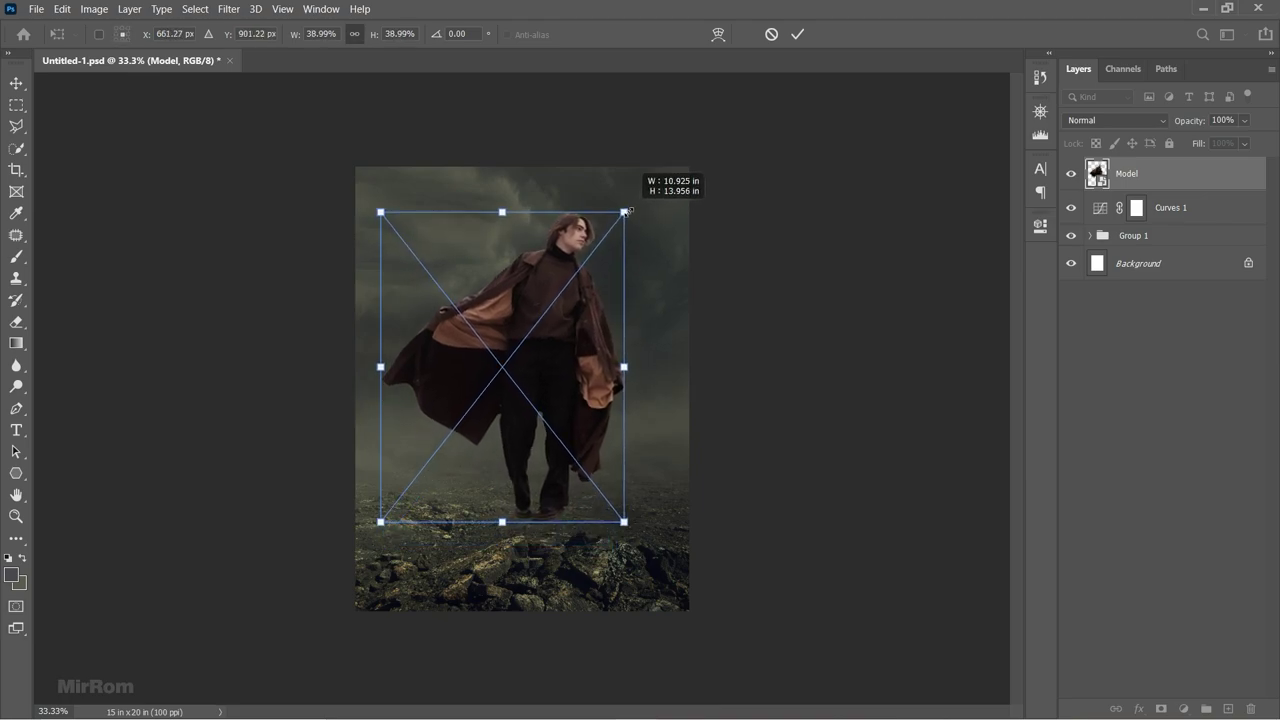
{"action": "left_click_drag", "start_coordinate": [600, 385], "coordinate": [520, 280]}
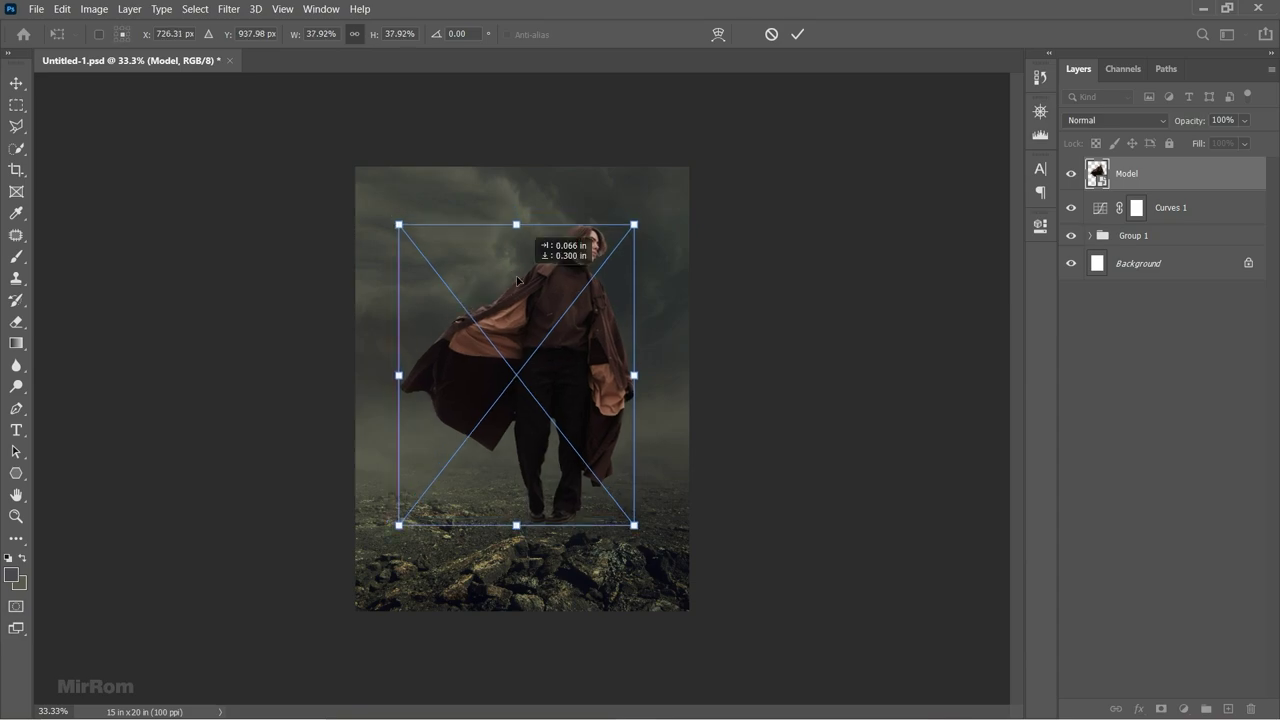
{"action": "key", "text": "Return"}
Nudge the figure slightly right and give it a small rotation and rescale.
{"action": "left_click_drag", "start_coordinate": [592, 371], "coordinate": [603, 370]}
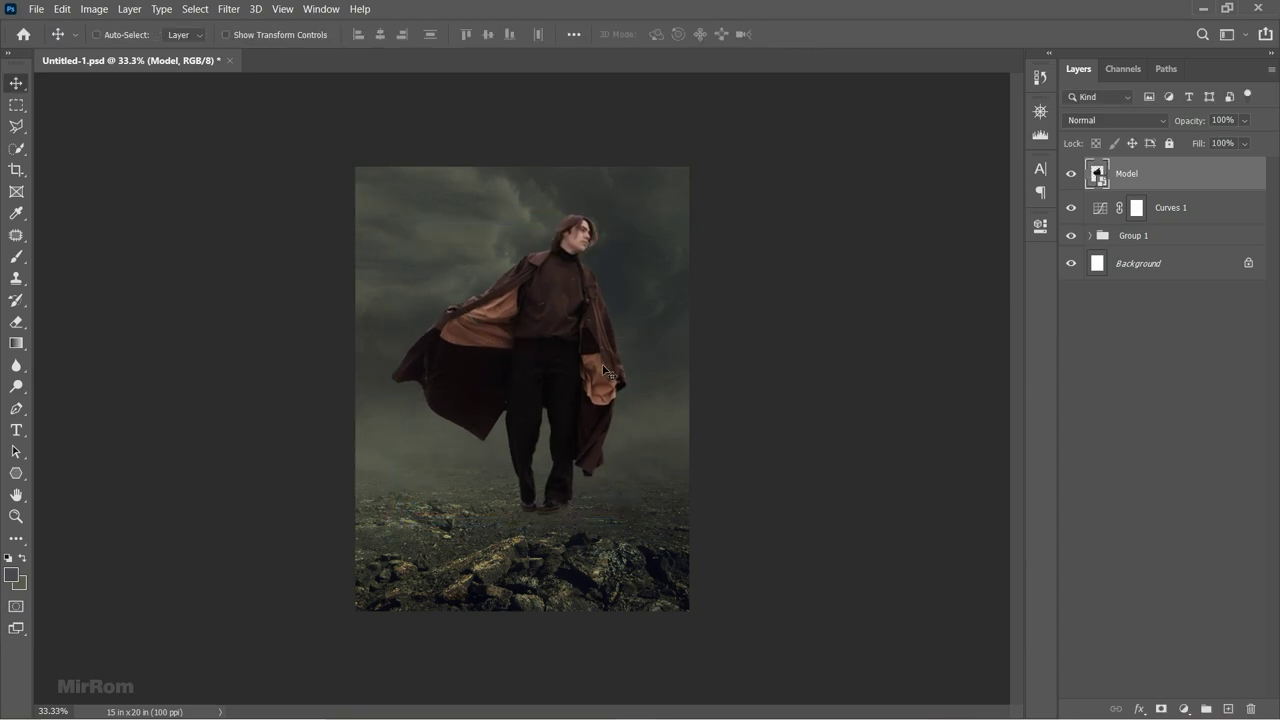
{"action": "key", "text": "ctrl+t"}
{"action": "left_click_drag", "start_coordinate": [685, 195], "coordinate": [665, 185]}
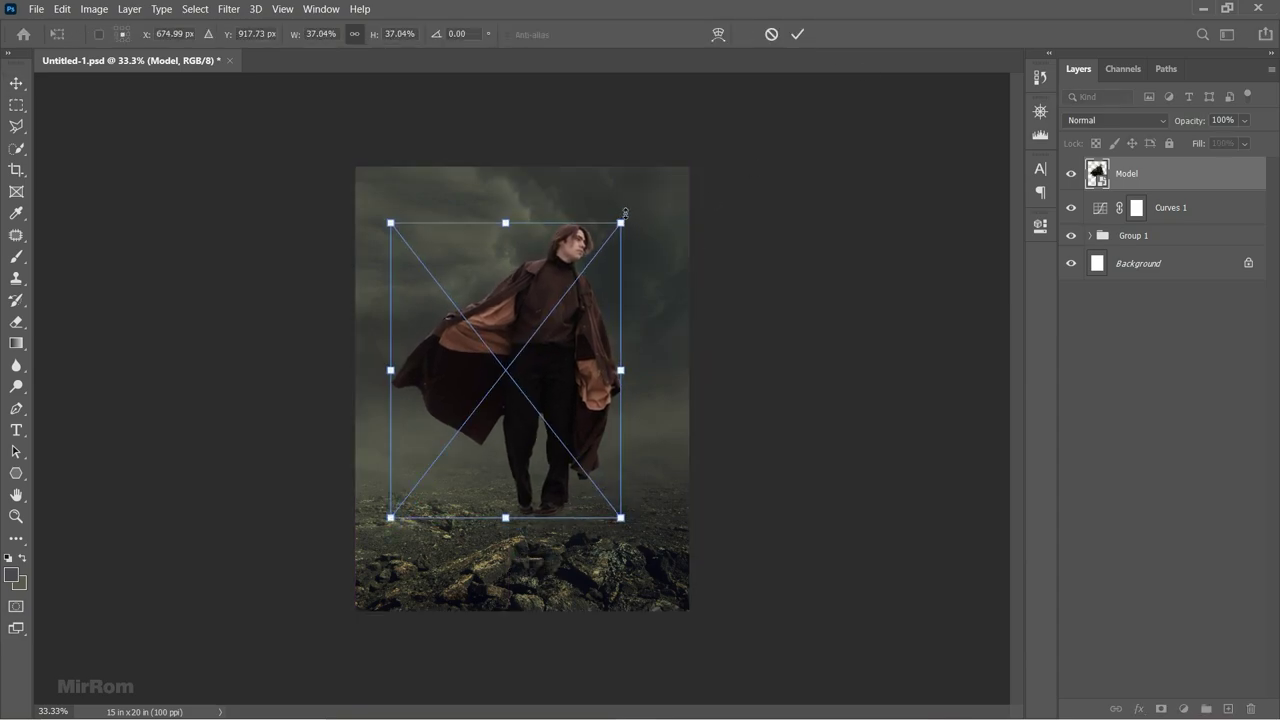
{"action": "left_click", "coordinate": [799, 38]}
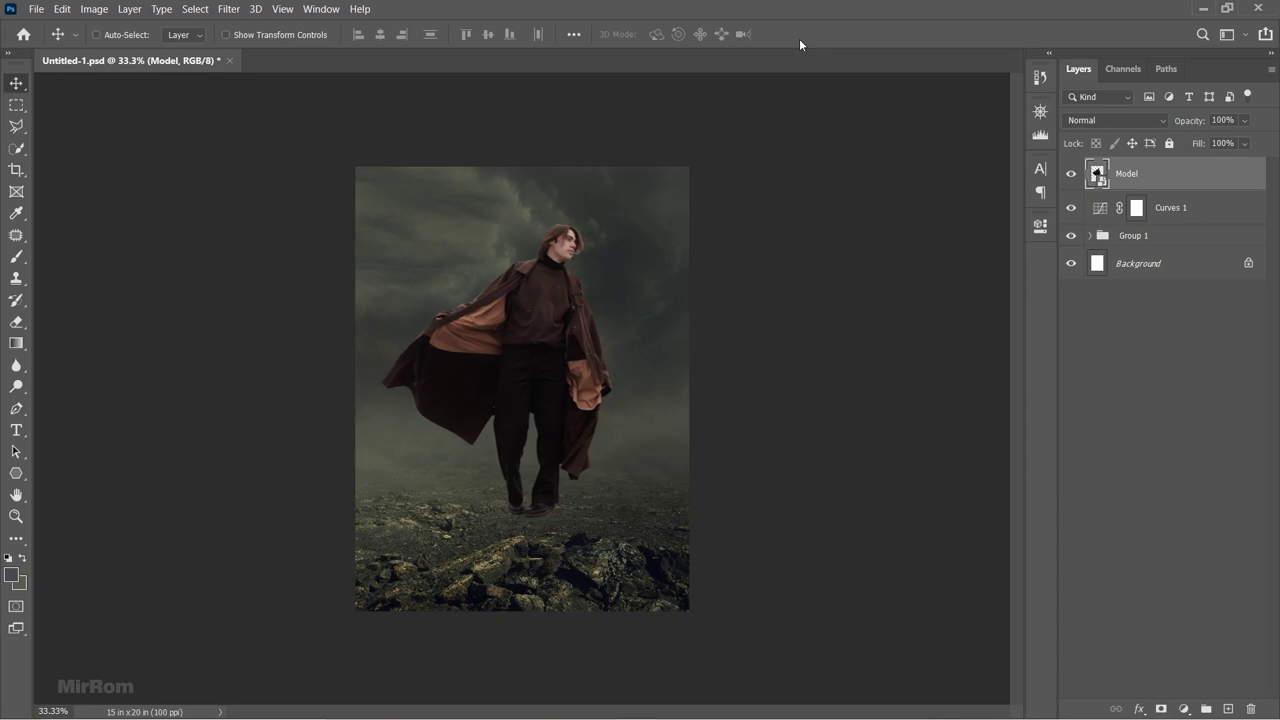
{"action": "scroll", "coordinate": [596, 316], "scroll_direction": "up", "scroll_amount": 1}
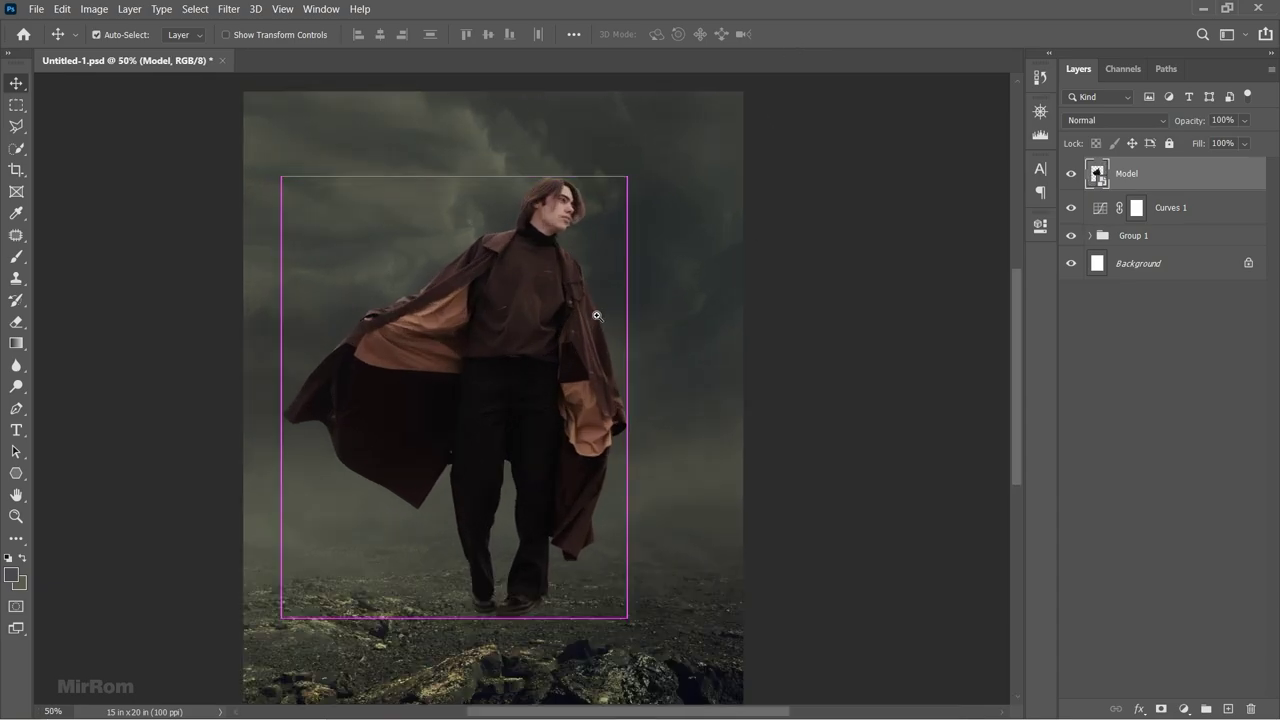
{"action": "scroll", "coordinate": [600, 320], "scroll_direction": "down", "scroll_amount": 1}
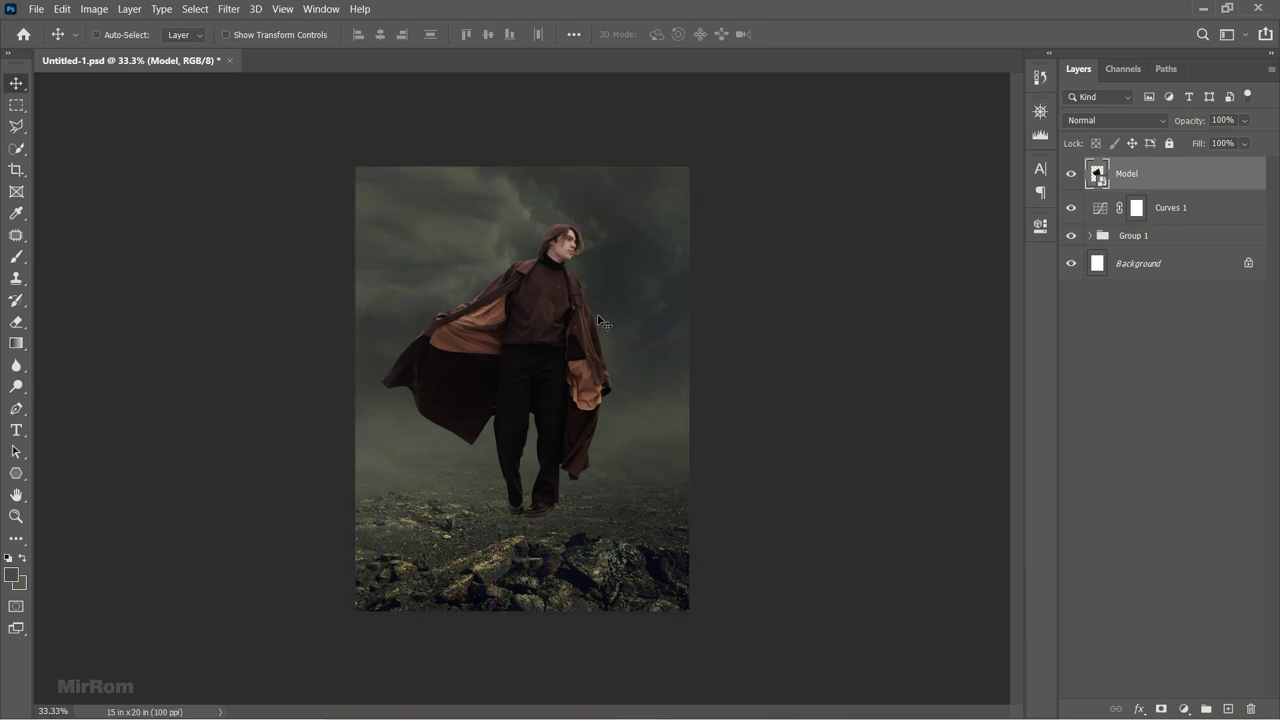
Apply Camera Raw Filter to Model: Exposure +0.15, Highlights -100, Shadows +100, Clarity +27.
{"action": "left_click", "coordinate": [228, 9]}
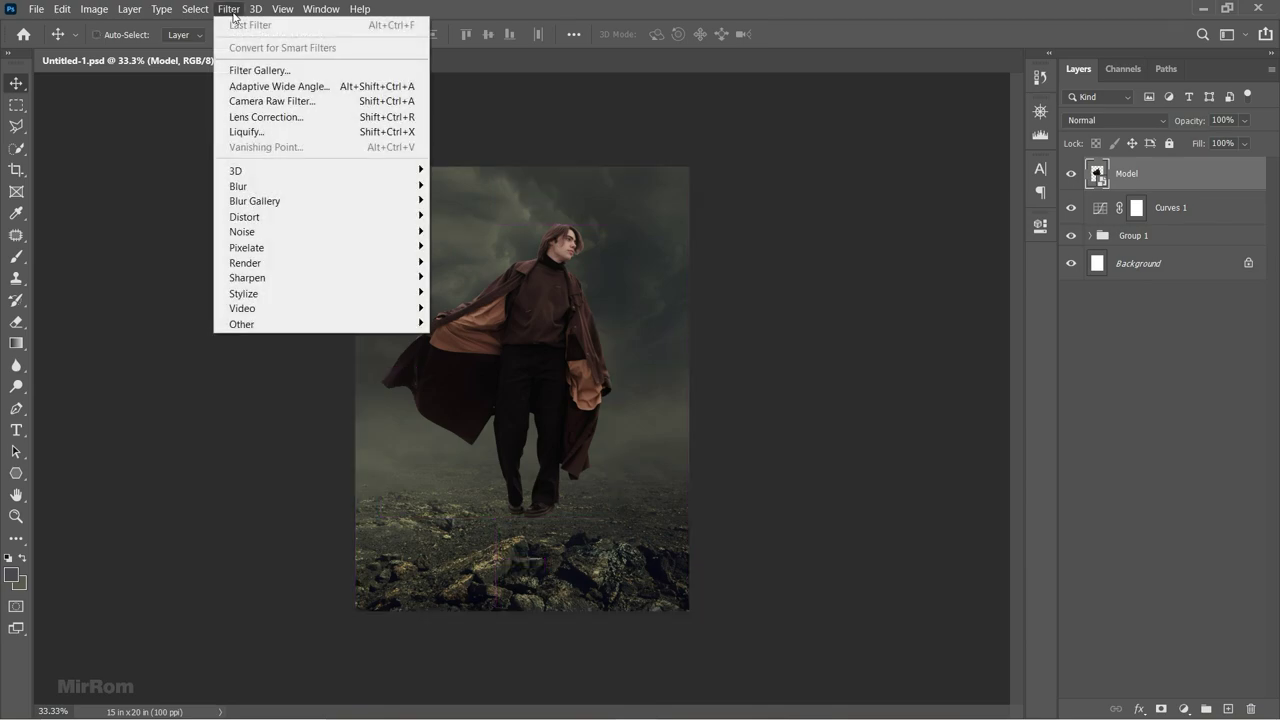
{"action": "left_click", "coordinate": [300, 246]}
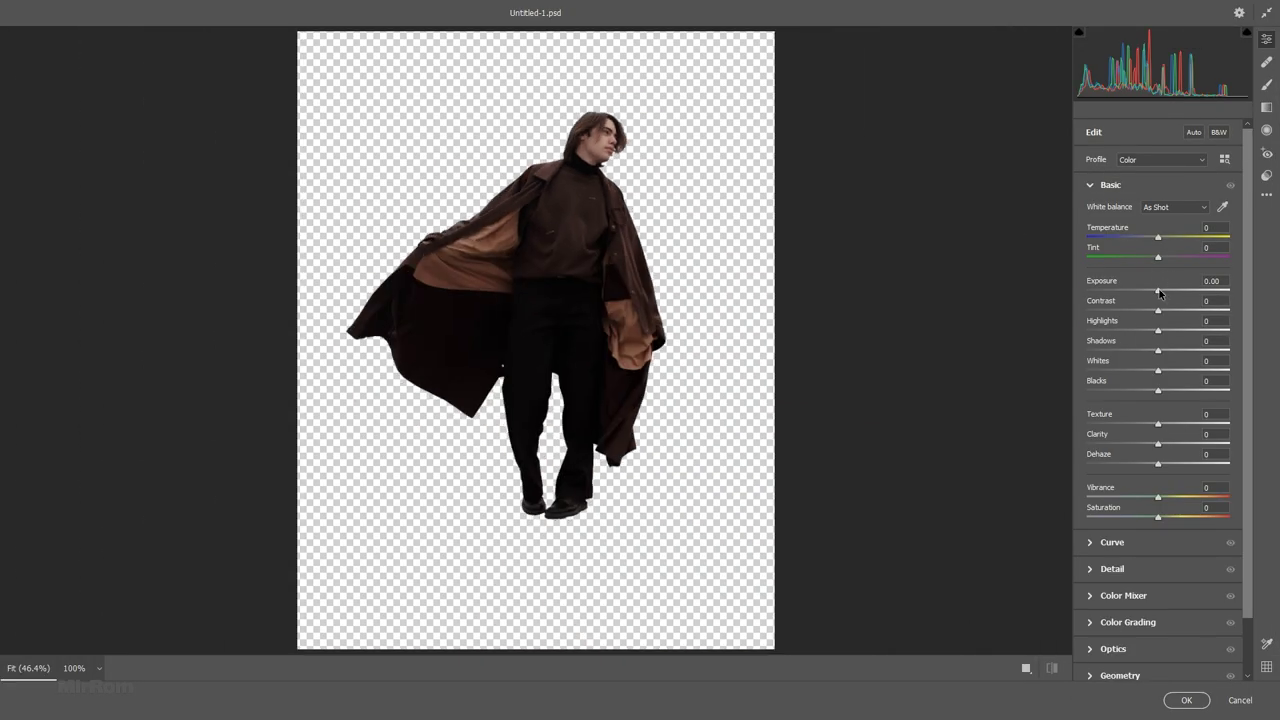
{"action": "left_click_drag", "start_coordinate": [1159, 292], "coordinate": [1087, 330]}
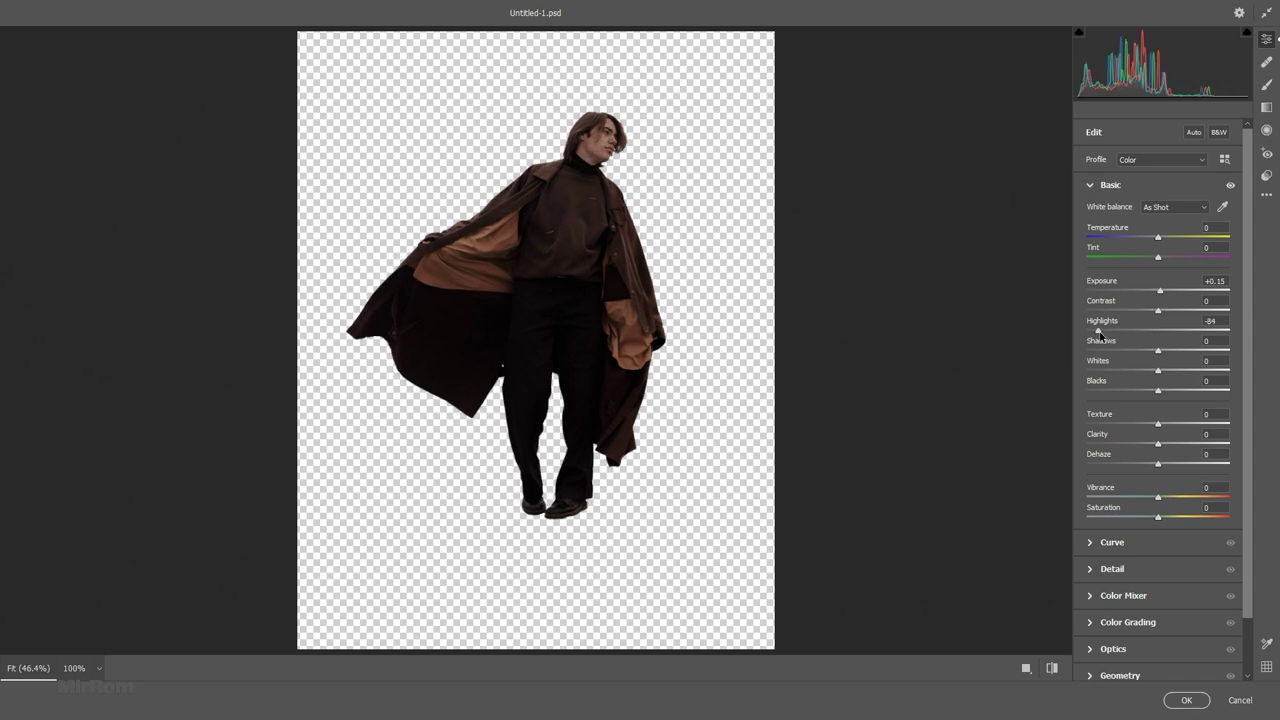
{"action": "left_click_drag", "start_coordinate": [1158, 350], "coordinate": [1240, 352]}
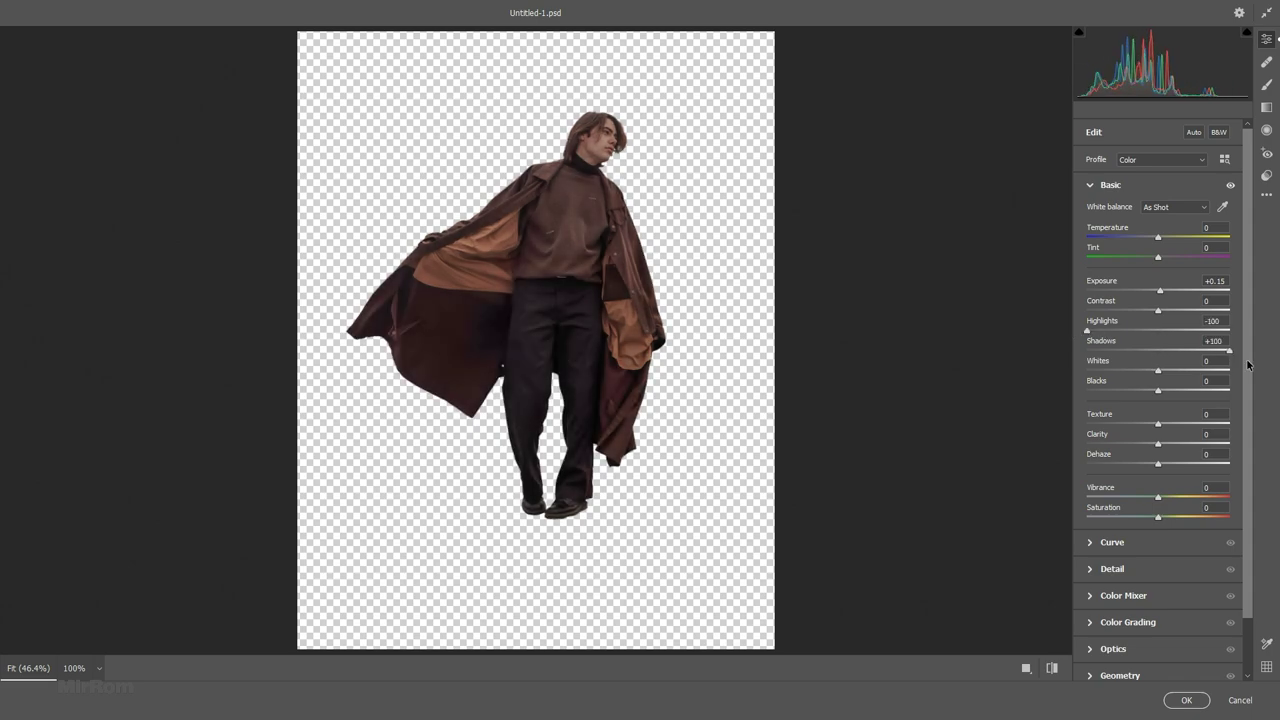
{"action": "left_click_drag", "start_coordinate": [1161, 445], "coordinate": [1168, 445]}
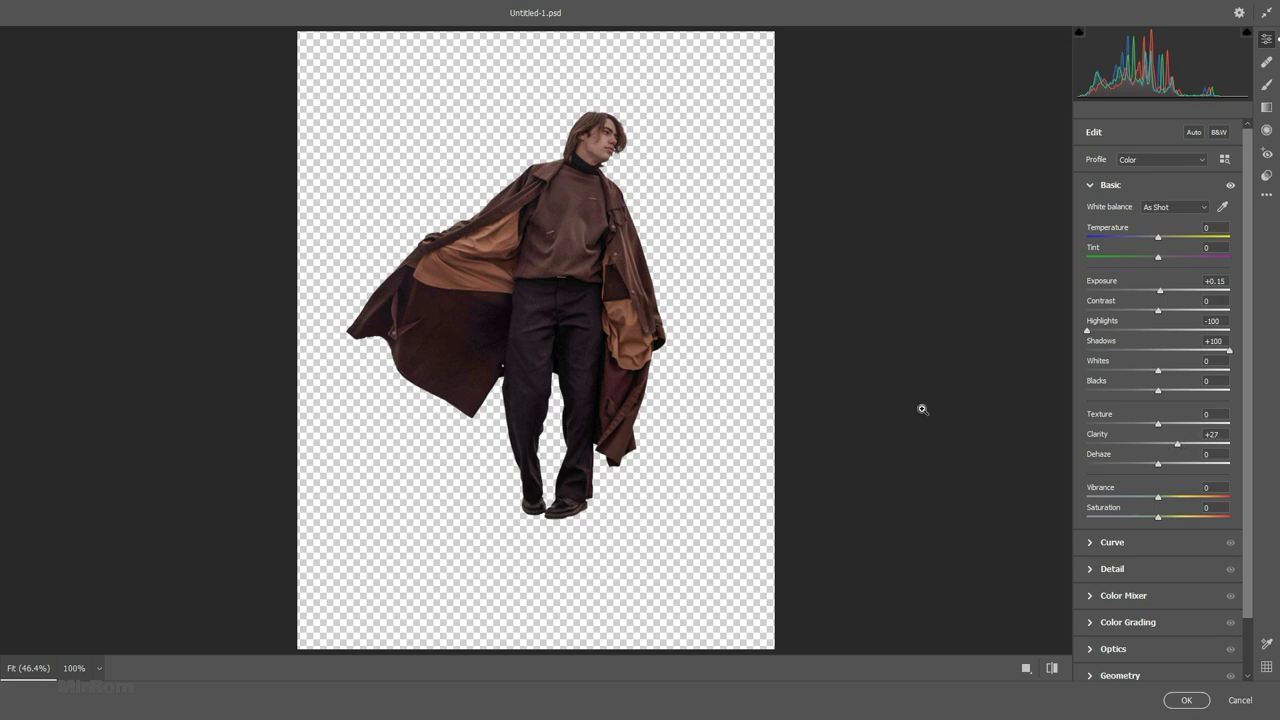
{"action": "left_click", "coordinate": [1187, 699]}
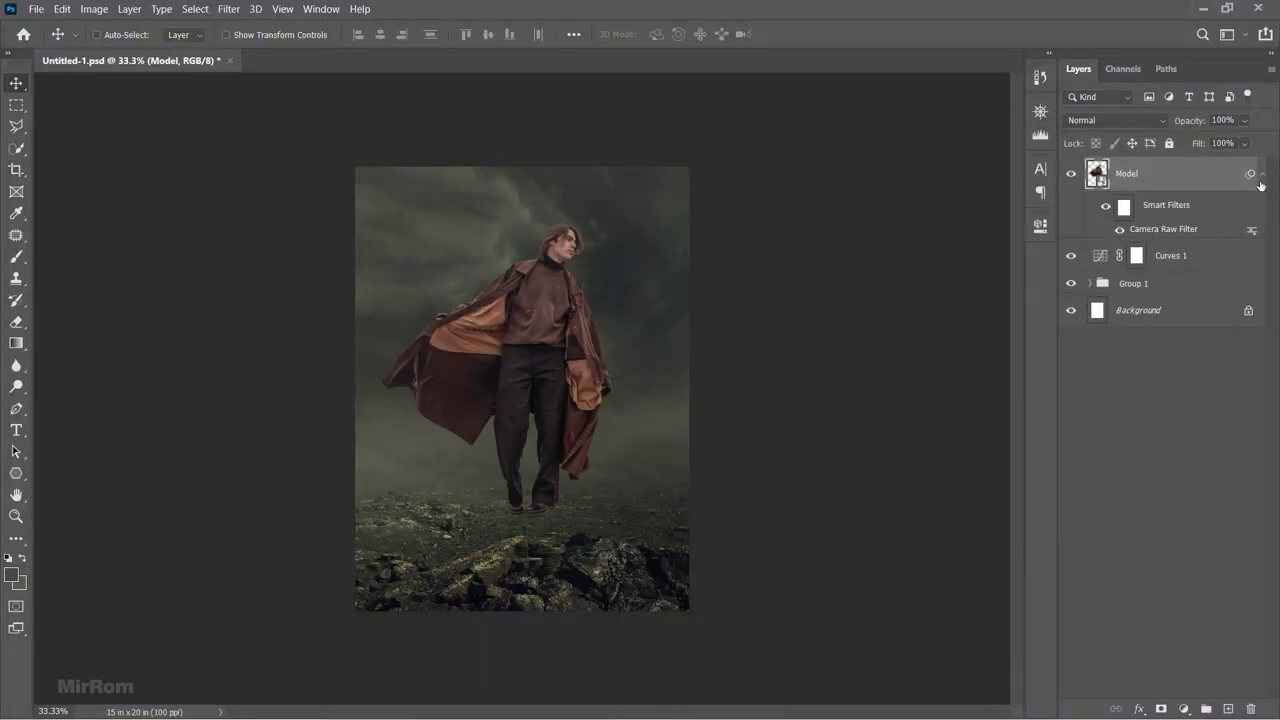
Add a Color Fill 2 layer with the olive colour 434337, sampled from the foggy sky.
{"action": "left_click", "coordinate": [1261, 178]}
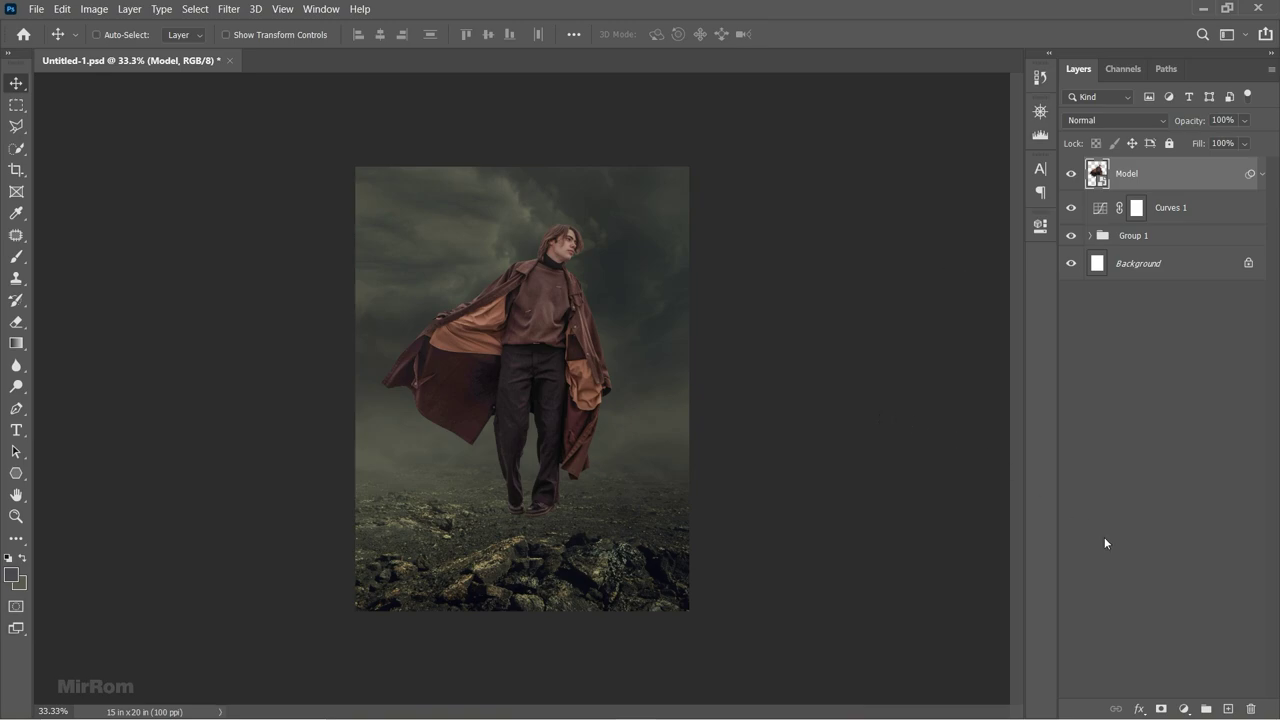
{"action": "left_click", "coordinate": [1183, 708]}
{"action": "left_click", "coordinate": [1170, 407]}
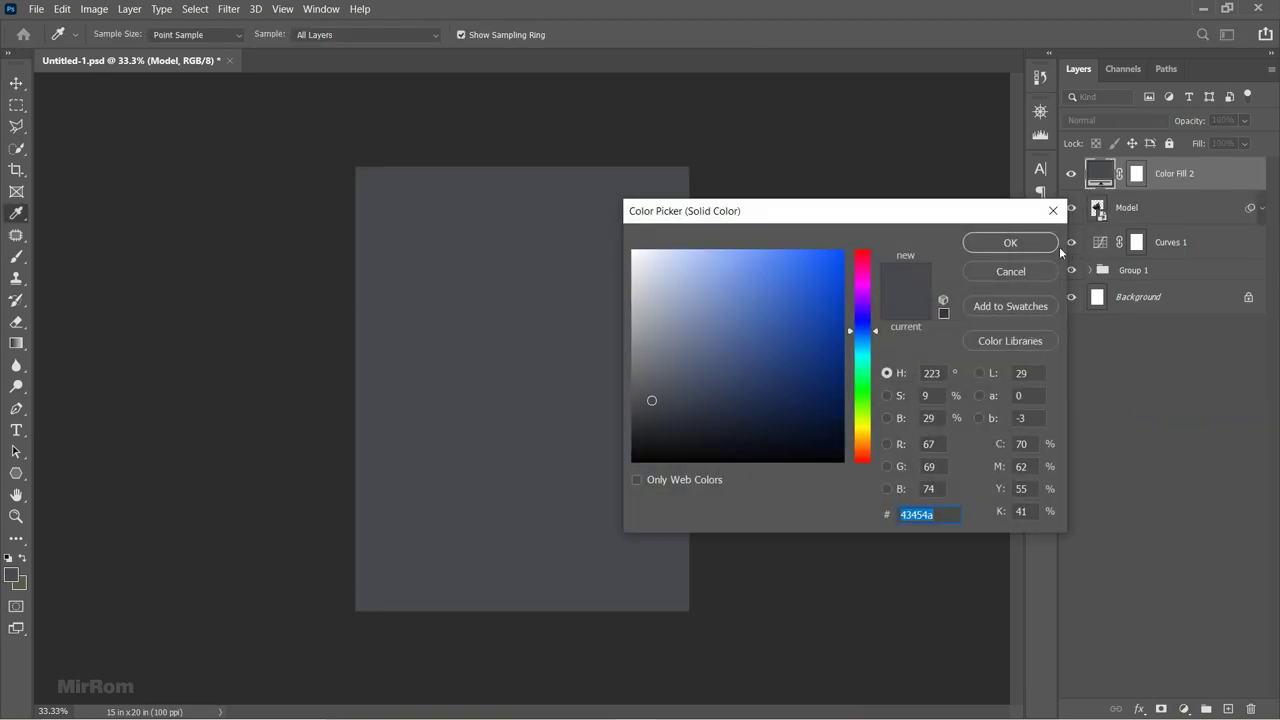
{"action": "left_click", "coordinate": [1010, 243]}
{"action": "left_click", "coordinate": [1071, 173]}
{"action": "double_click", "coordinate": [1099, 173]}
{"action": "left_click", "coordinate": [497, 229]}
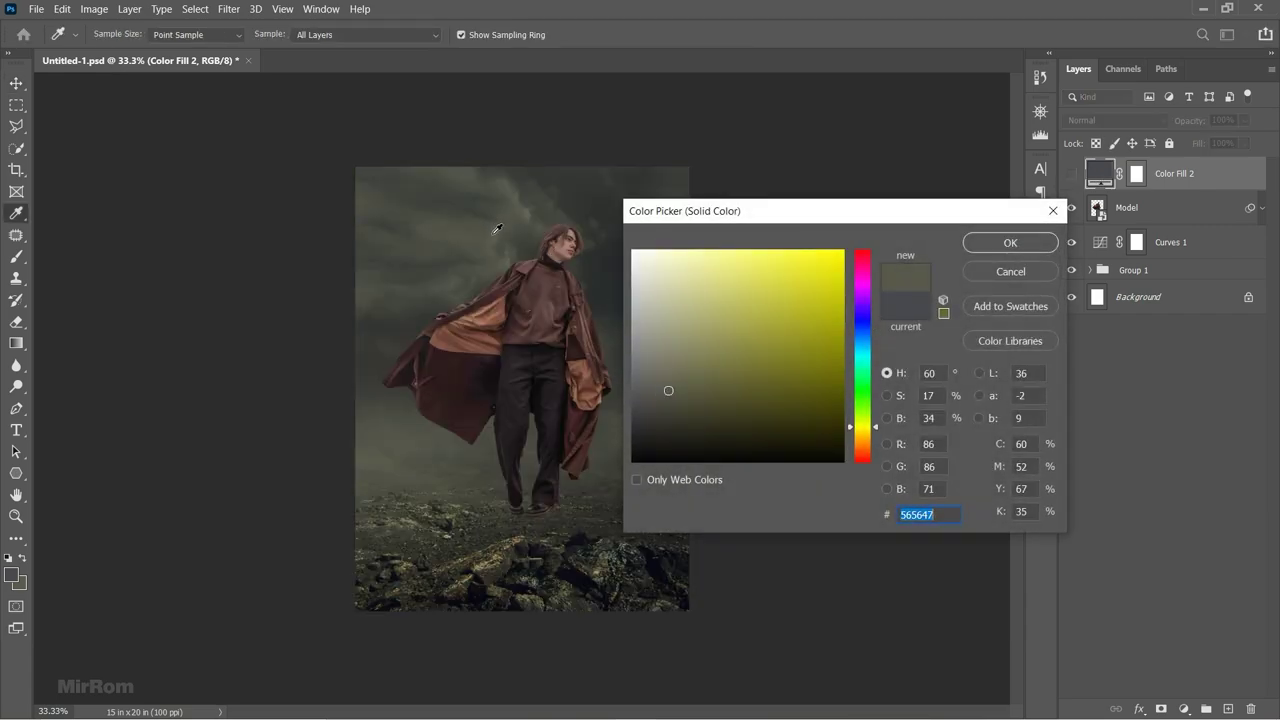
{"action": "left_click", "coordinate": [675, 424]}
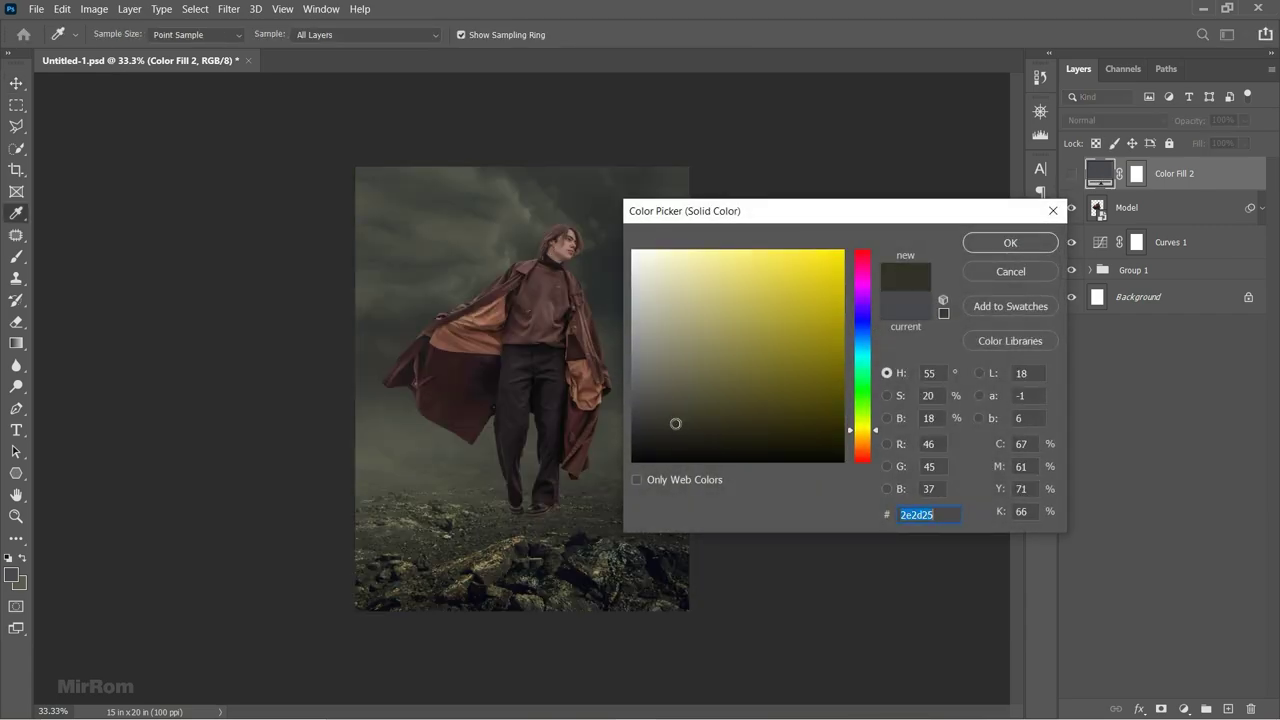
{"action": "left_click", "coordinate": [670, 406]}
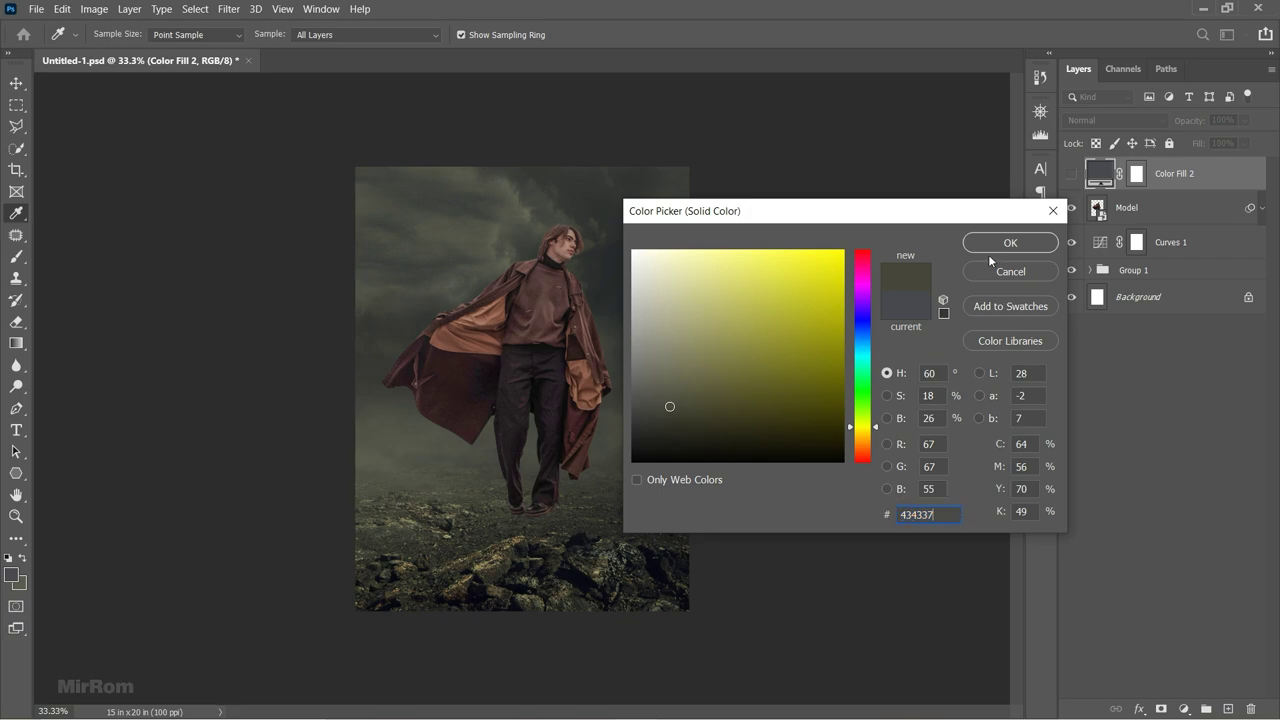
{"action": "left_click", "coordinate": [995, 248]}
Set Color Fill 2 to Color Dodge and invert its mask to black.
{"action": "left_click", "coordinate": [1120, 119]}
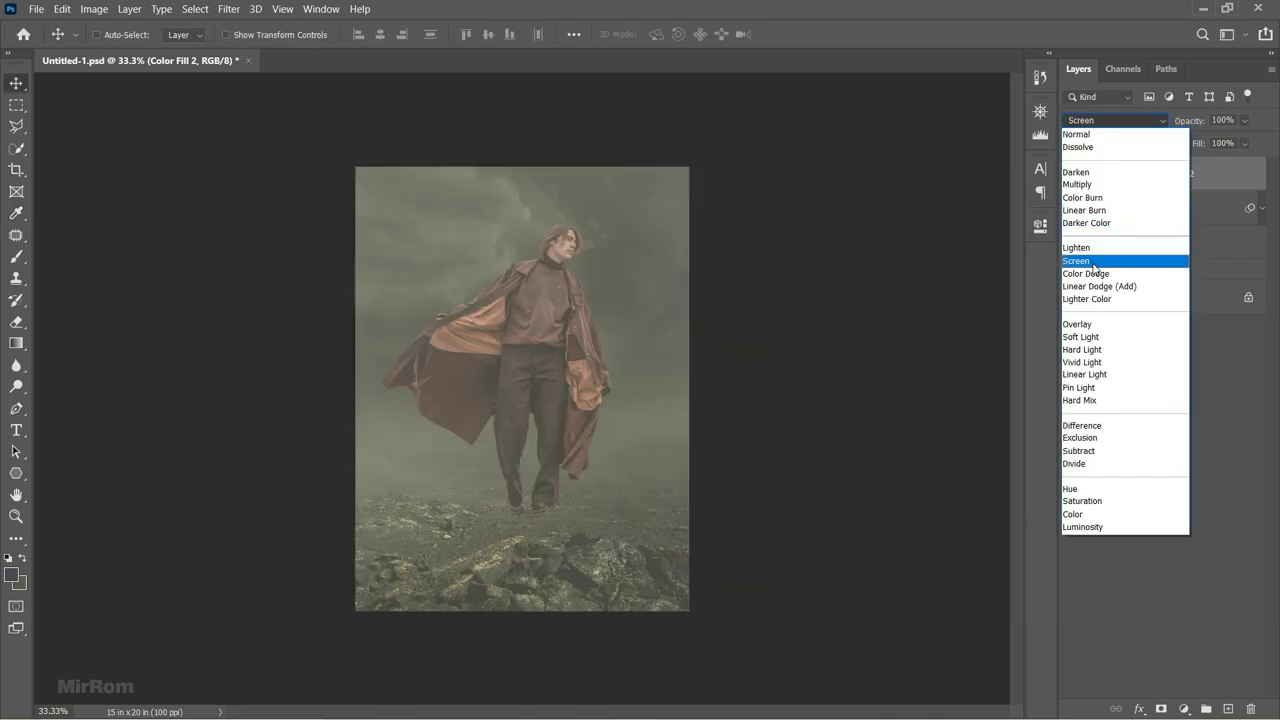
{"action": "left_click", "coordinate": [1105, 276]}
{"action": "left_click", "coordinate": [1136, 173]}
{"action": "key", "text": "ctrl+i"}
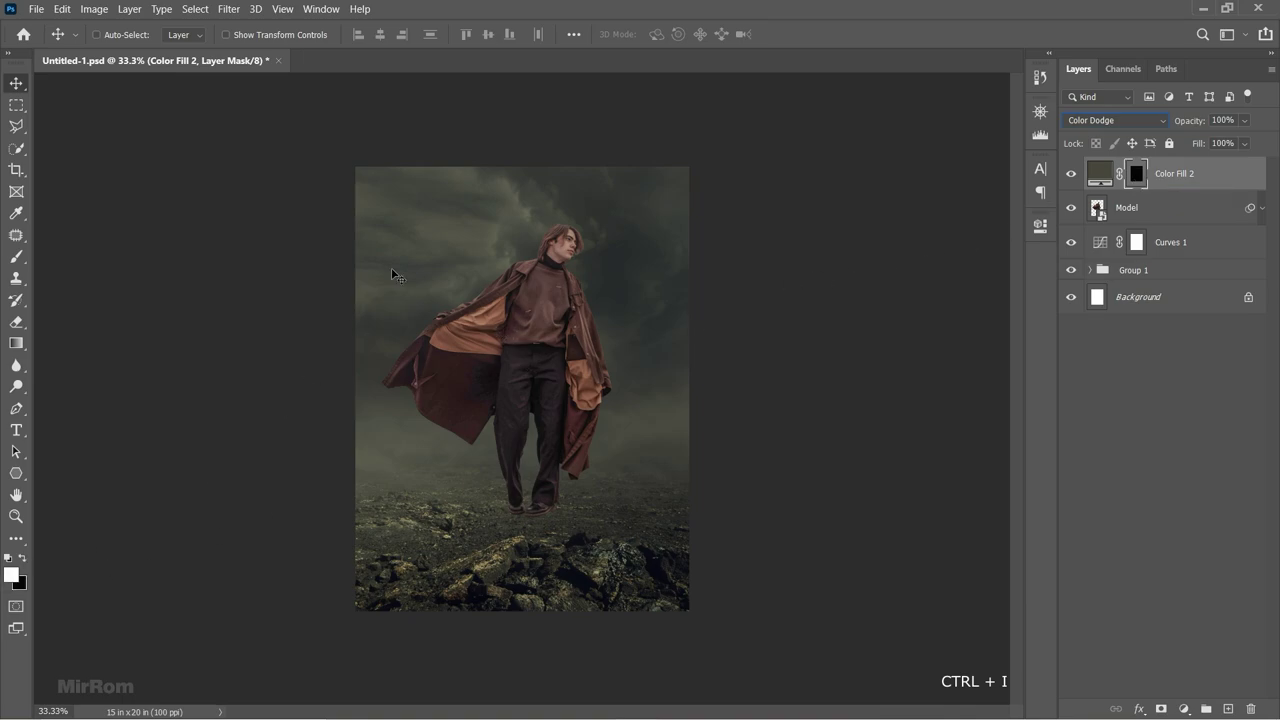
Paint a soft glow into the upper-left sky with a huge 80% opacity brush.
{"action": "key", "text": "b"}
{"action": "key", "text": "8"}
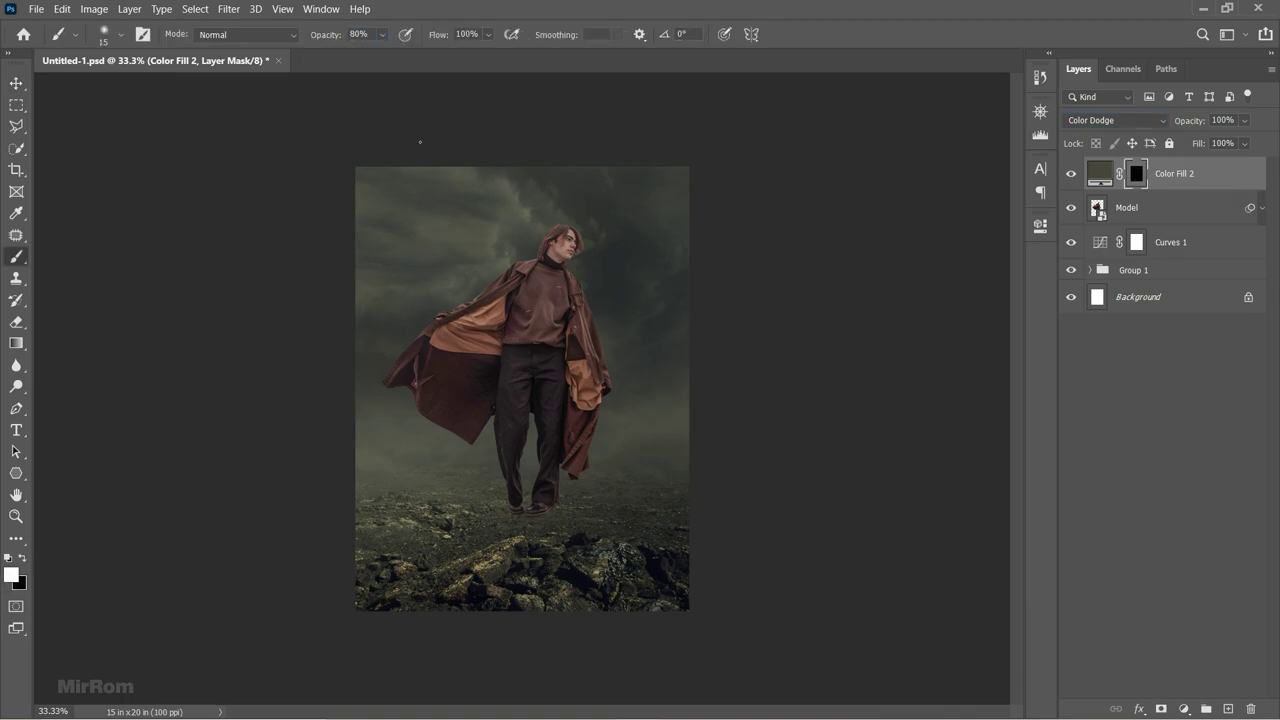
{"action": "key", "text": "bracketright"}
{"action": "key", "text": "bracketright"}
{"action": "key", "text": "bracketright"}
{"action": "key", "text": "bracketright"}
{"action": "key", "text": "bracketright"}
{"action": "key", "text": "bracketright"}
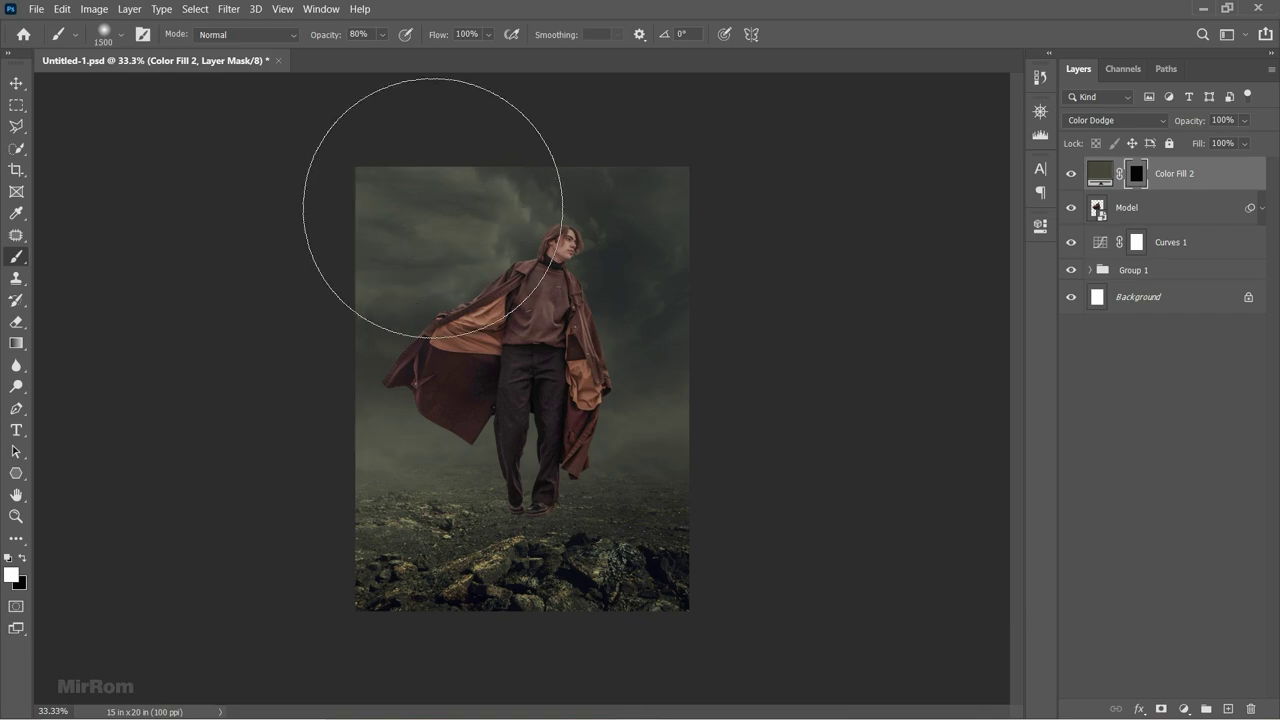
{"action": "key", "text": "bracketright"}
{"action": "key", "text": "bracketright"}
{"action": "left_click", "coordinate": [431, 270]}
{"action": "key", "text": "ctrl+z"}
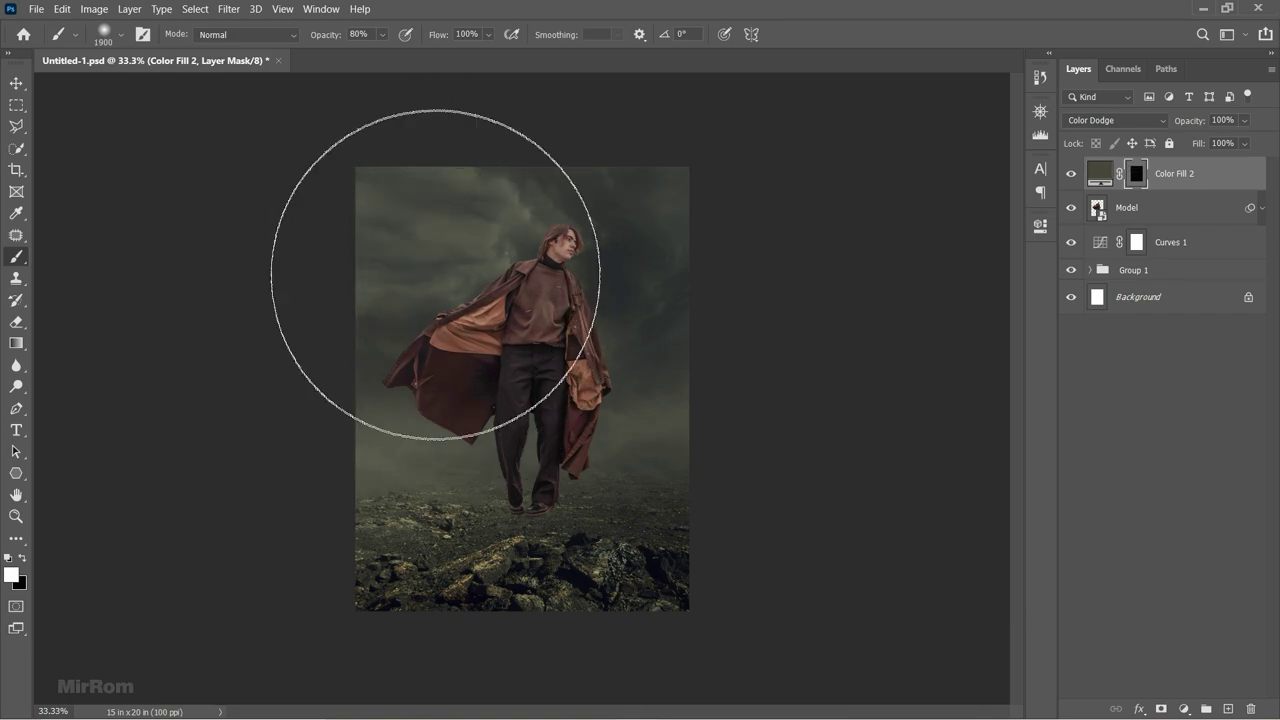
{"action": "left_click", "coordinate": [434, 263]}
{"action": "key", "text": "ctrl+z"}
{"action": "left_click", "coordinate": [464, 277]}
{"action": "key", "text": "ctrl+z"}
{"action": "left_click", "coordinate": [434, 240]}
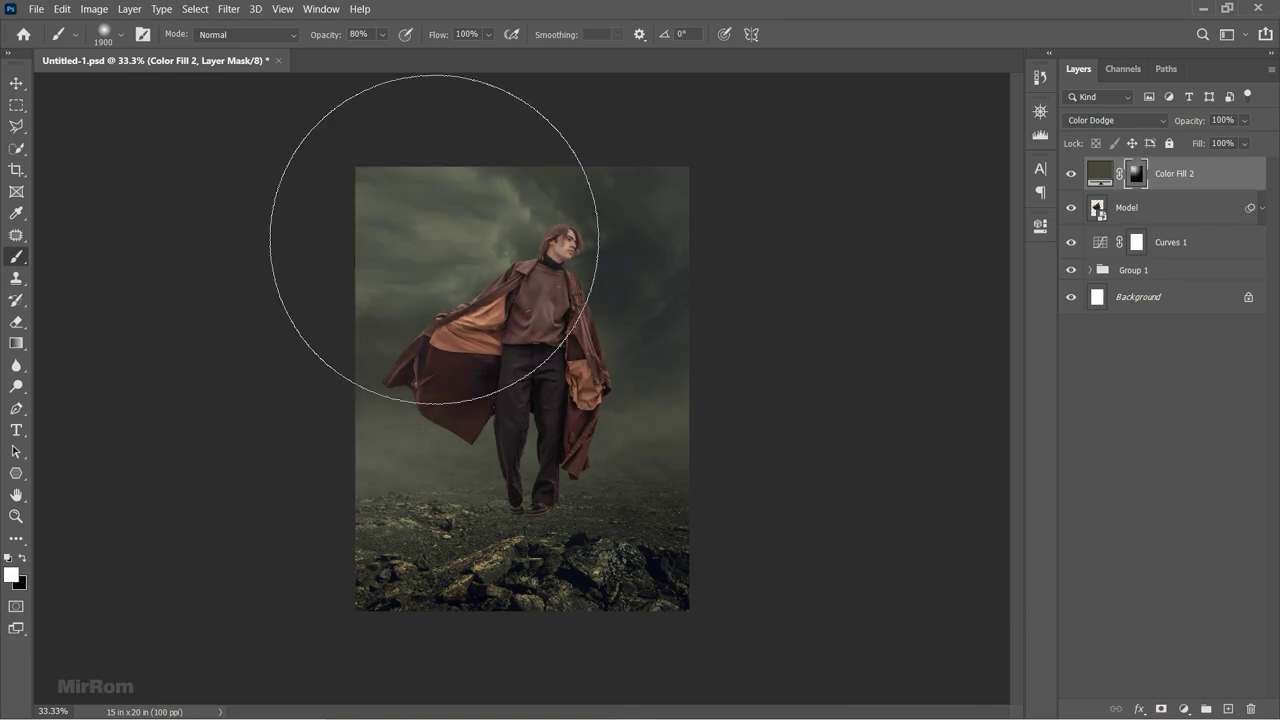
{"action": "key", "text": "ctrl+z"}
{"action": "left_click", "coordinate": [425, 272]}
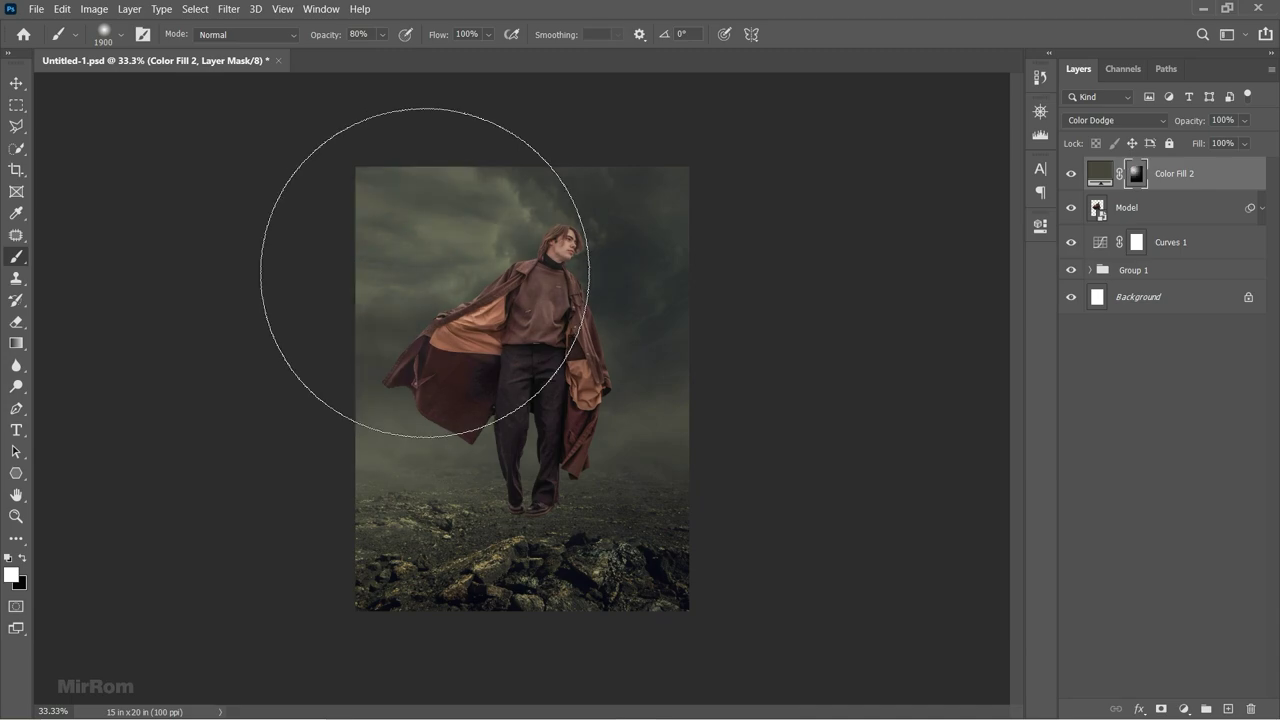
Scale the glow fill layer up to about 109%, nudged slightly left.
{"action": "key", "text": "v"}
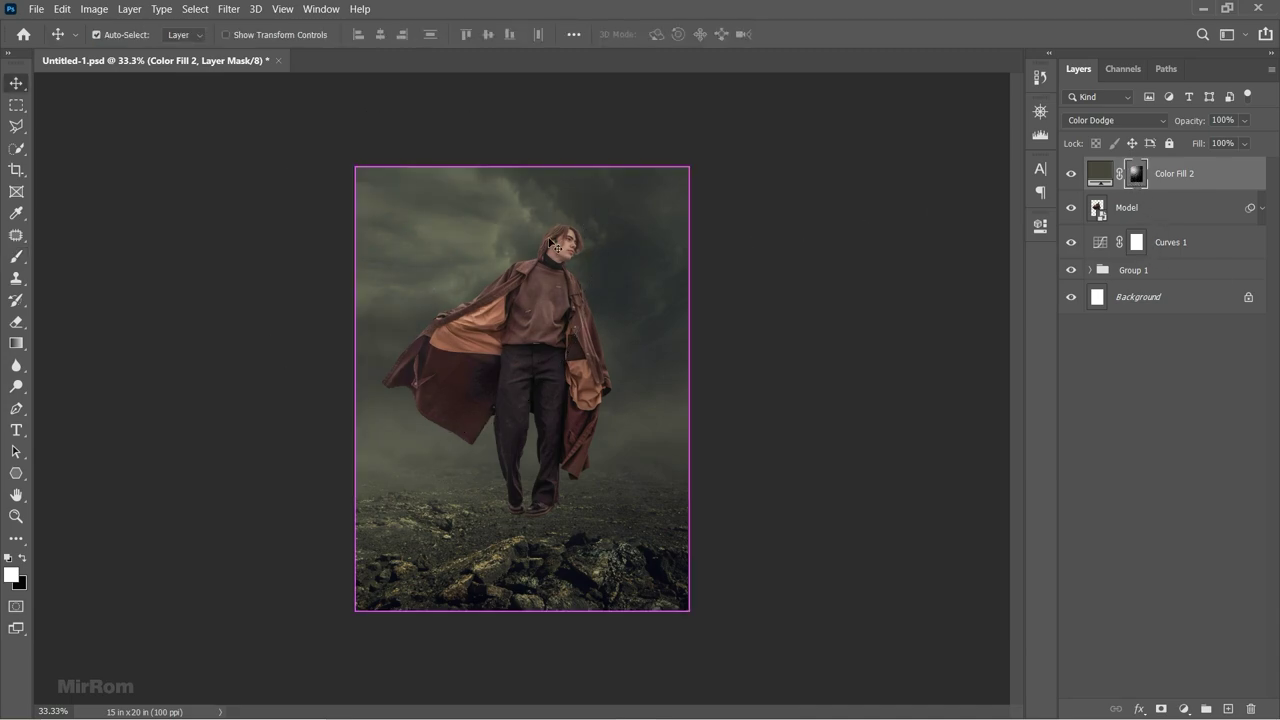
{"action": "key", "text": "ctrl+t"}
{"action": "left_click_drag", "start_coordinate": [355, 166], "coordinate": [339, 146]}
{"action": "left_click_drag", "start_coordinate": [688, 146], "coordinate": [703, 129]}
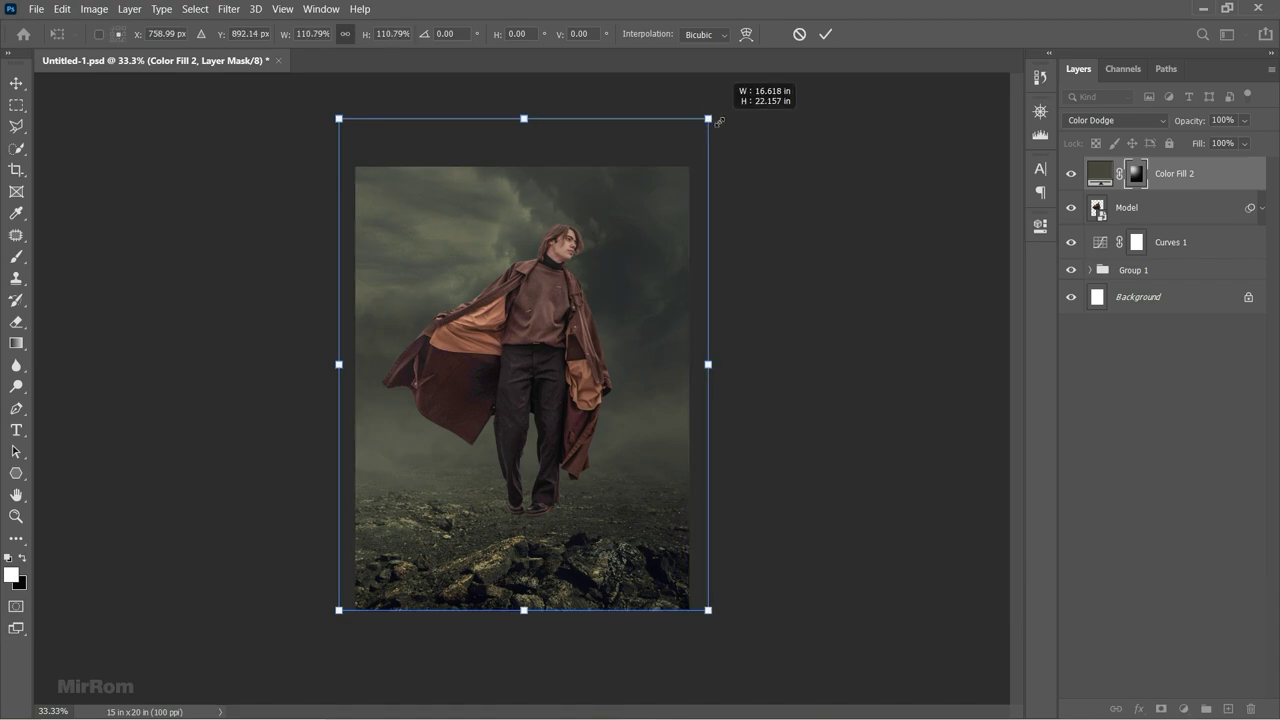
{"action": "left_click_drag", "start_coordinate": [630, 213], "coordinate": [628, 213]}
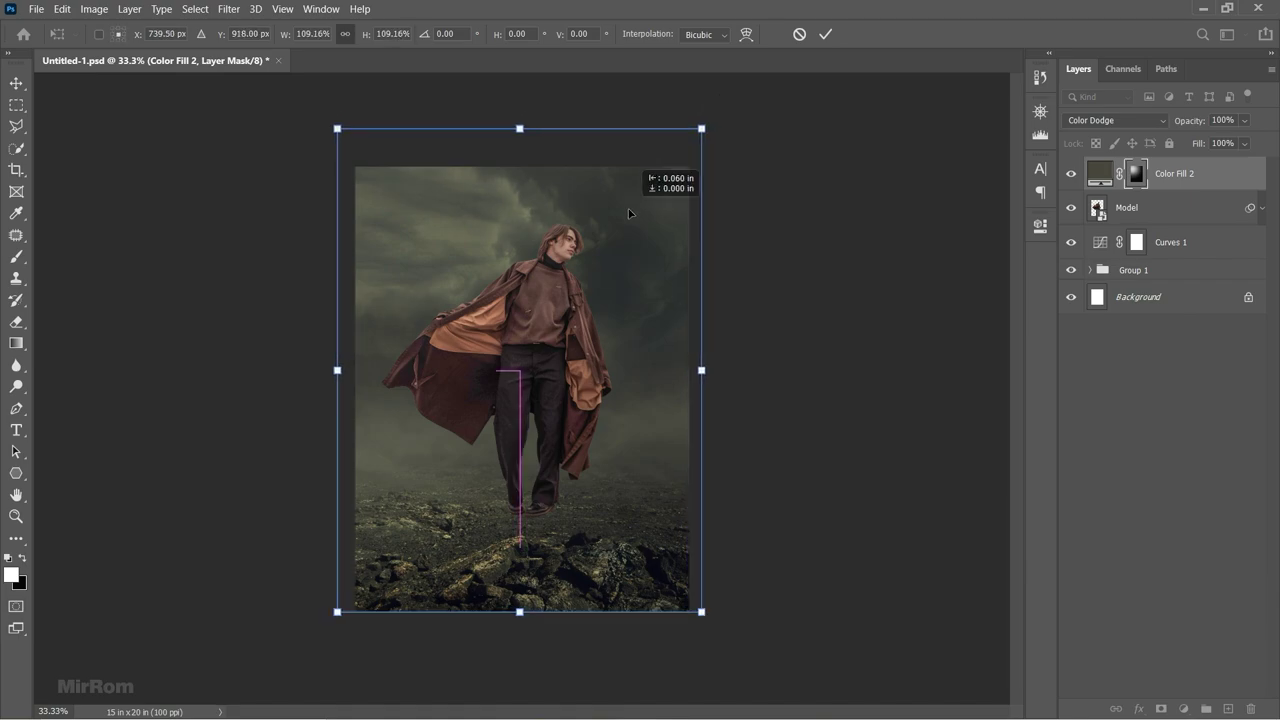
Commit the resize and lower Color Fill 2's opacity to about 85%.
{"action": "left_click", "coordinate": [825, 34]}
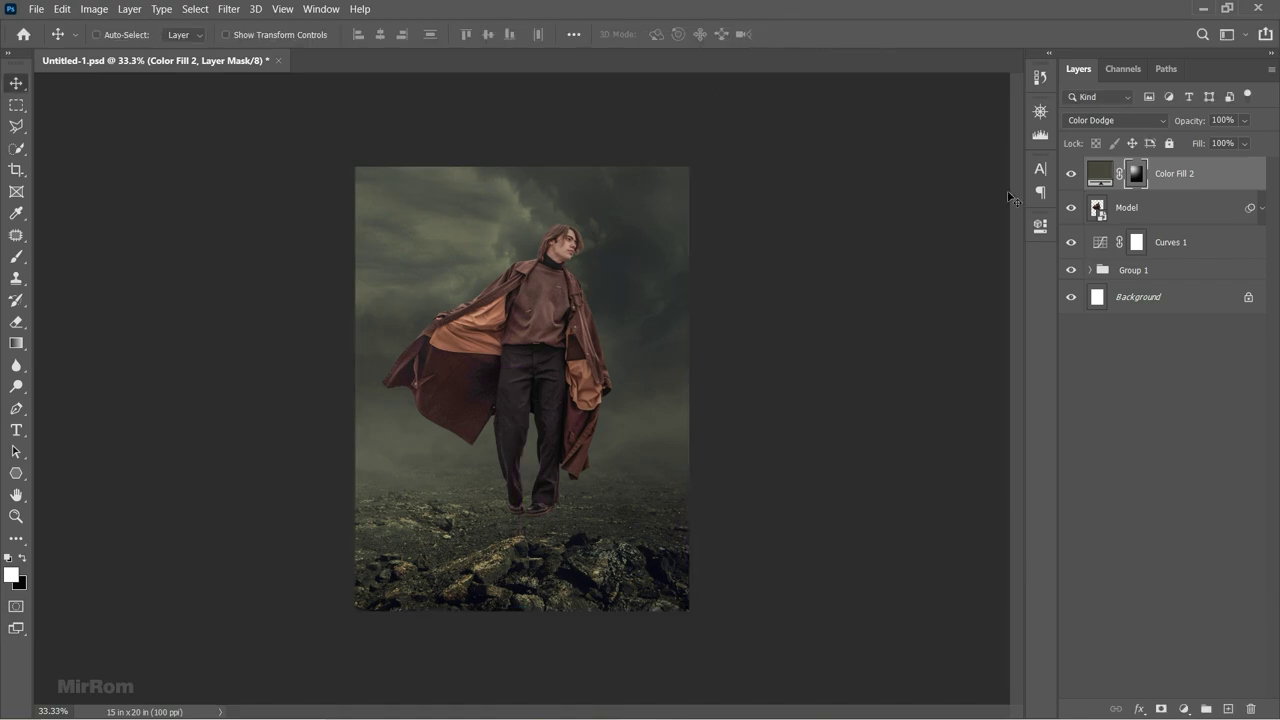
{"action": "left_click", "coordinate": [1070, 174]}
{"action": "left_click_drag", "start_coordinate": [1192, 121], "coordinate": [1178, 124]}
{"action": "left_click", "coordinate": [1100, 176]}
Move the Model layer up about 40 px and add an Exposure adjustment above it.
{"action": "left_click", "coordinate": [1130, 208]}
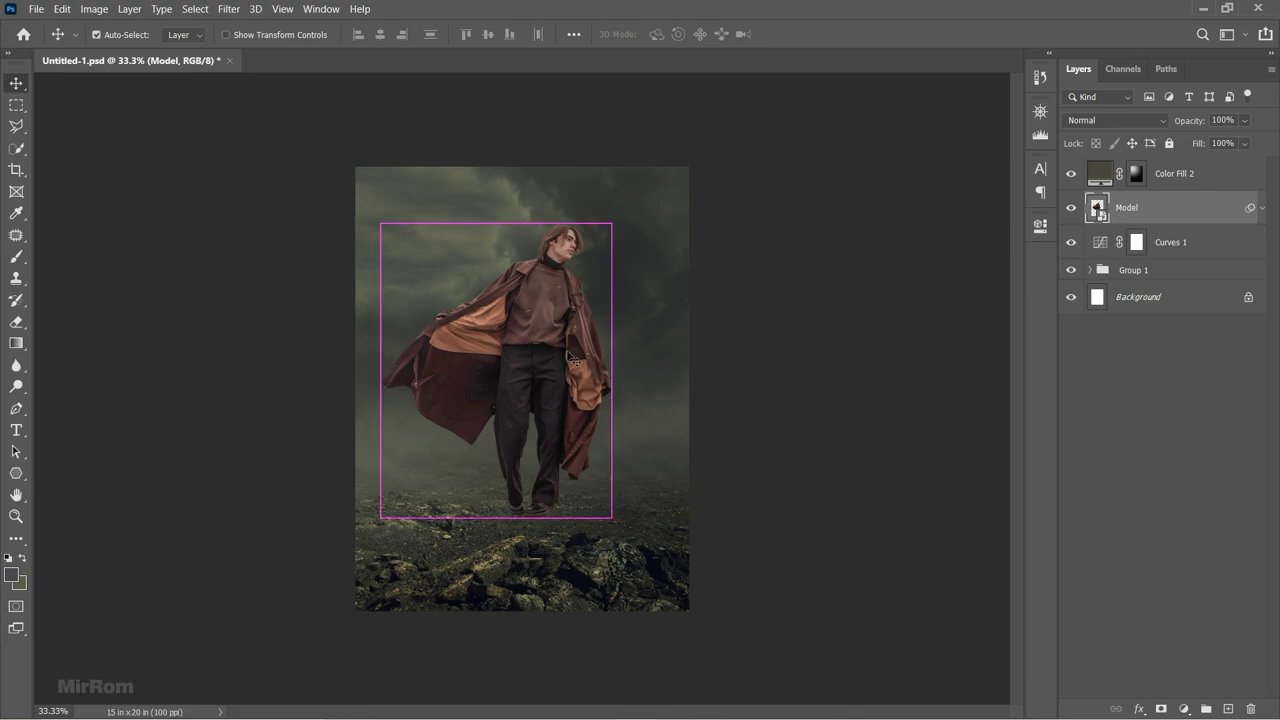
{"action": "key", "text": "ctrl+plus"}
{"action": "key", "text": "ctrl+plus"}
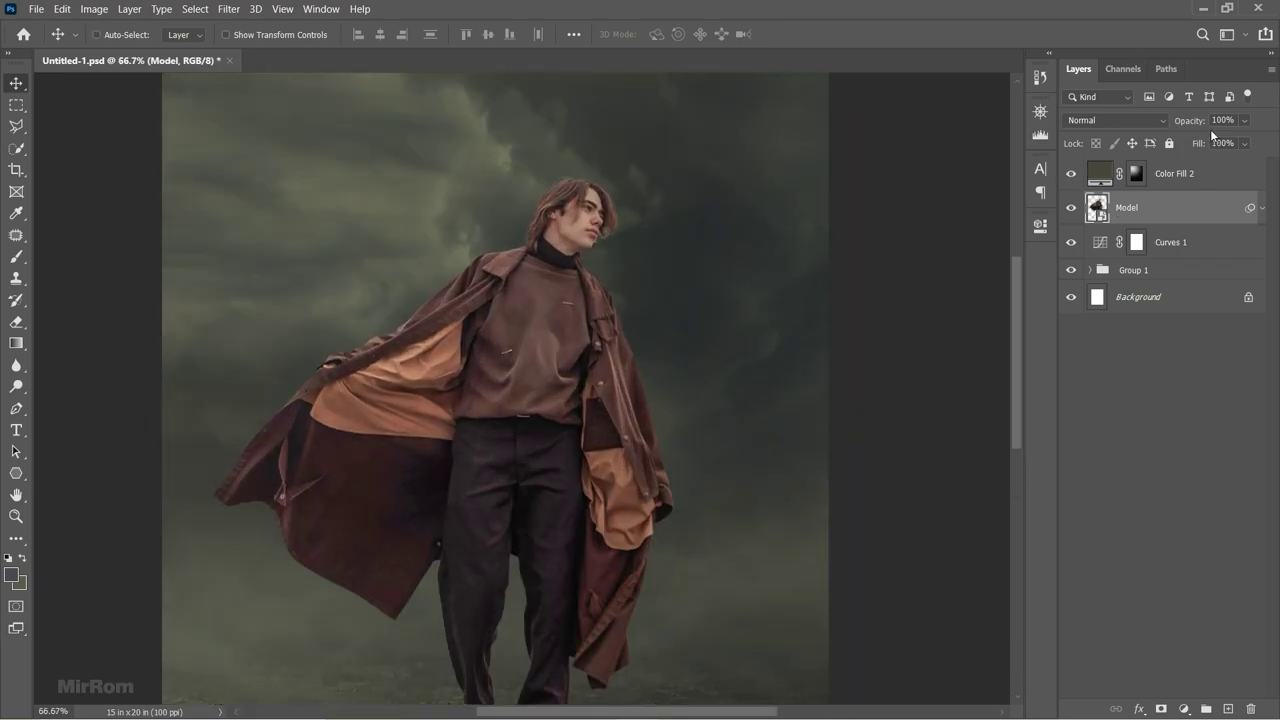
{"action": "left_click", "coordinate": [1177, 175]}
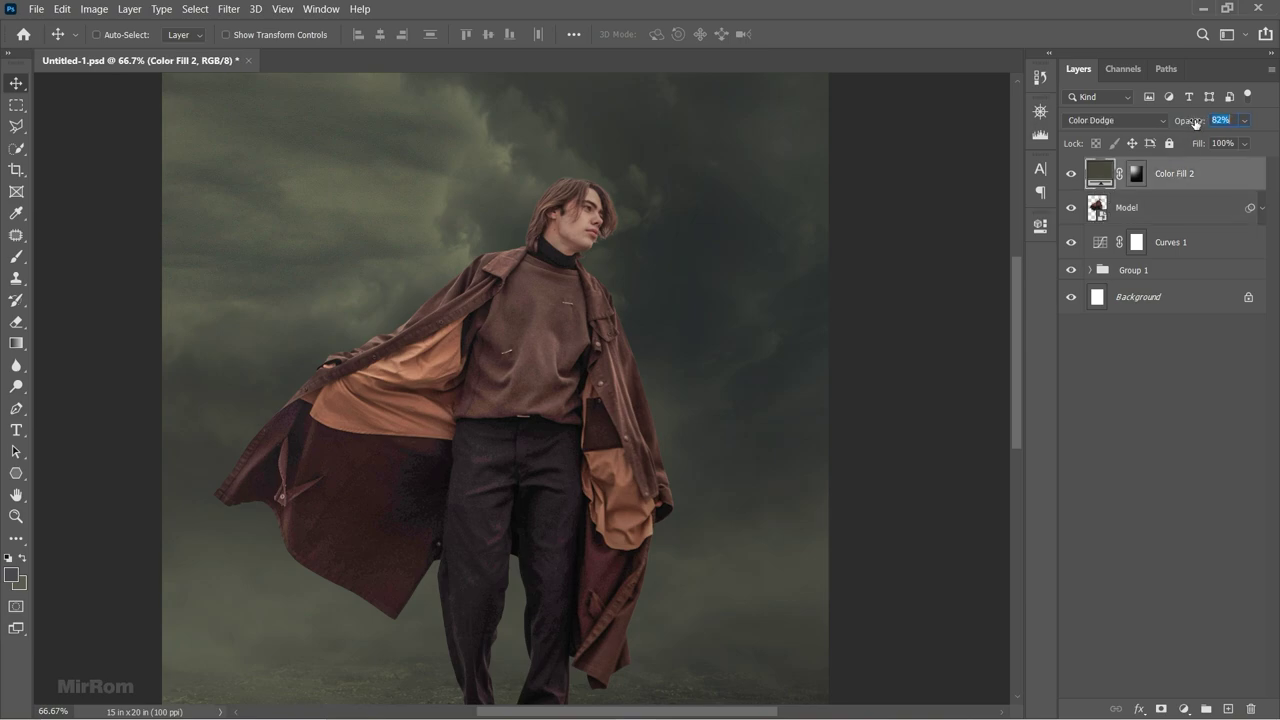
{"action": "left_click", "coordinate": [1127, 207]}
{"action": "left_click_drag", "start_coordinate": [866, 403], "coordinate": [866, 363]}
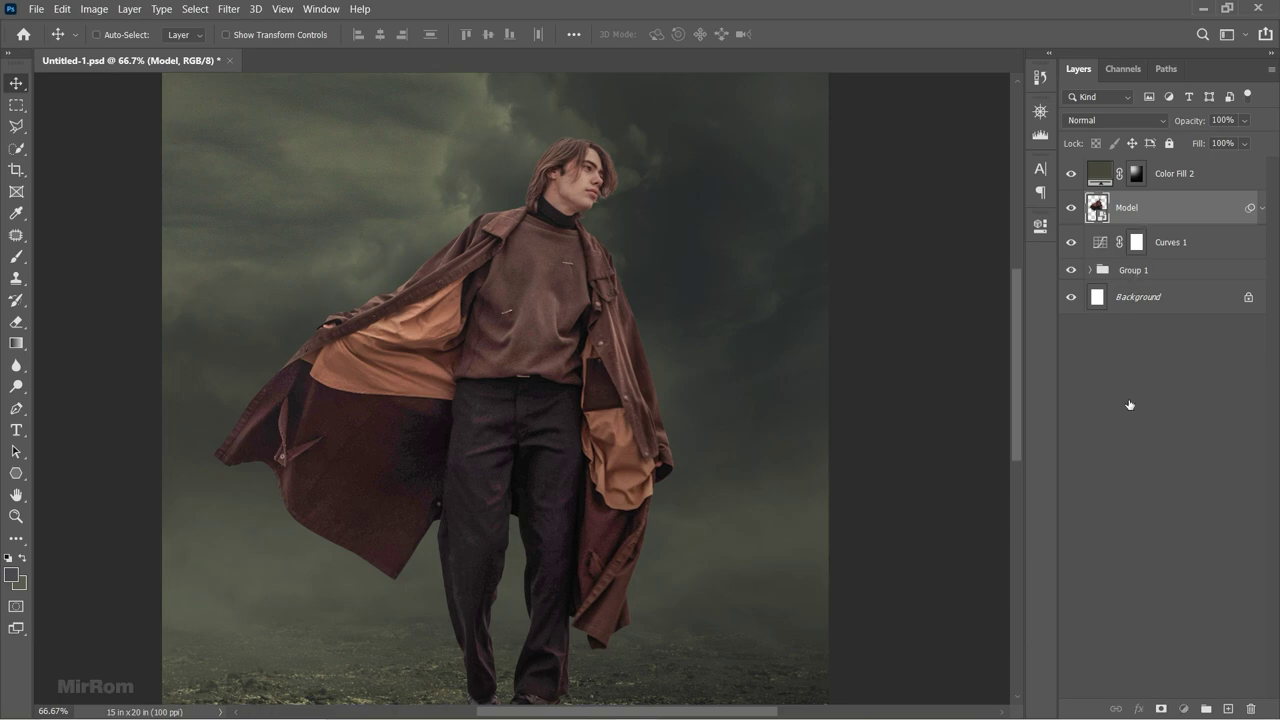
{"action": "left_click", "coordinate": [1184, 708]}
{"action": "left_click", "coordinate": [1173, 510]}
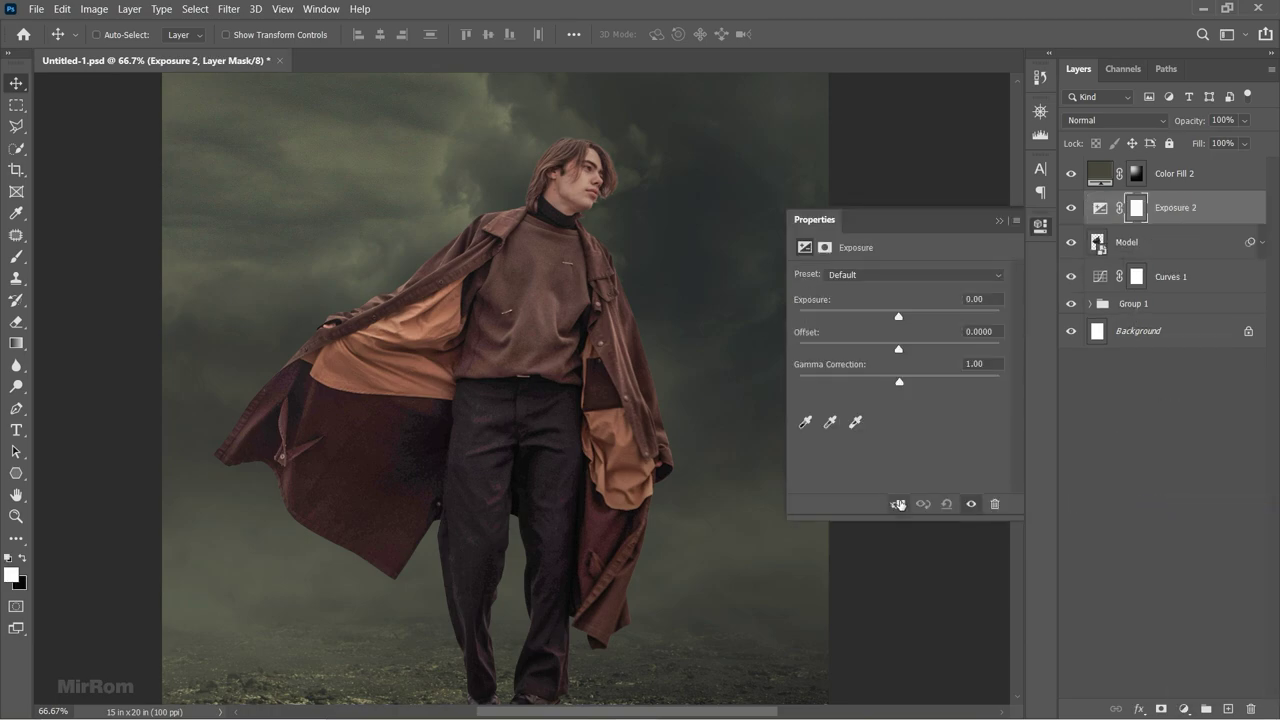
Clip Exposure 2 to Model at -2.33 exposure and 0.92 gamma, with its mask inverted to black.
{"action": "left_click", "coordinate": [898, 504]}
{"action": "left_click_drag", "start_coordinate": [883, 312], "coordinate": [869, 315]}
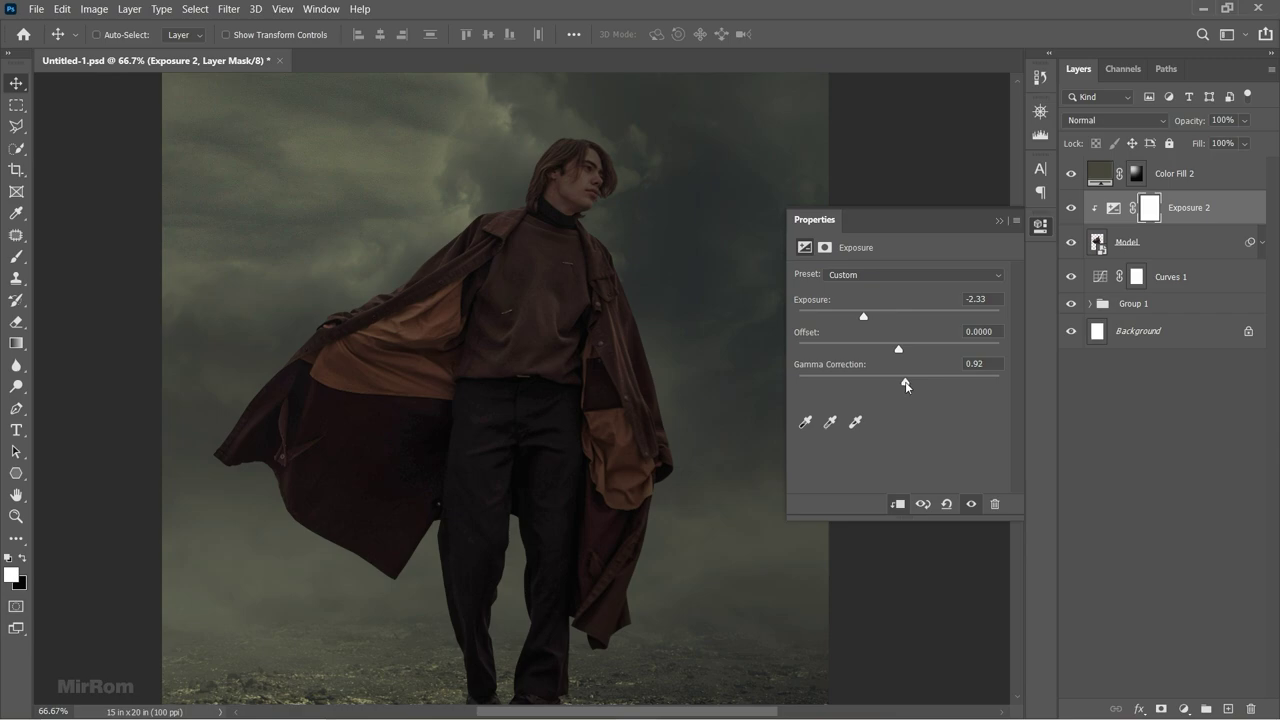
{"action": "left_click", "coordinate": [1000, 221]}
{"action": "key", "text": "ctrl+i"}
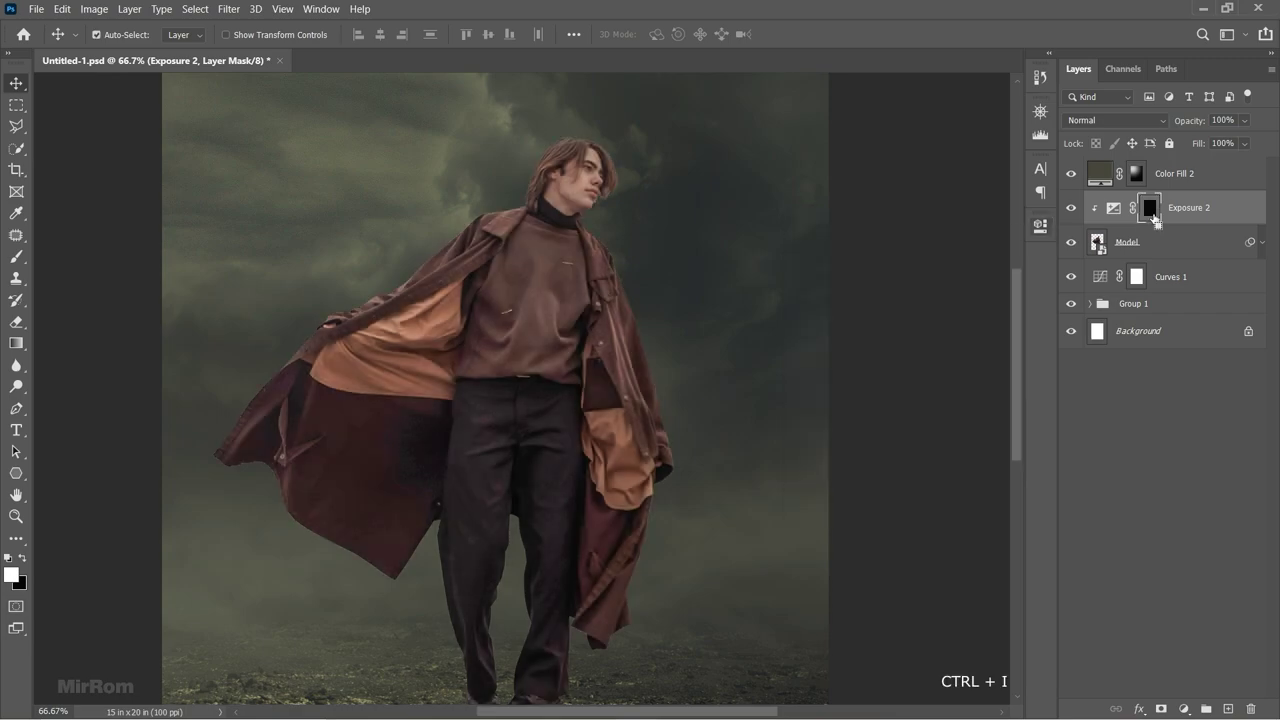
With a 62 px brush at 69% opacity and 90% flow, darken both trouser legs.
{"action": "scroll", "coordinate": [441, 535], "scroll_direction": "down", "scroll_amount": 2}
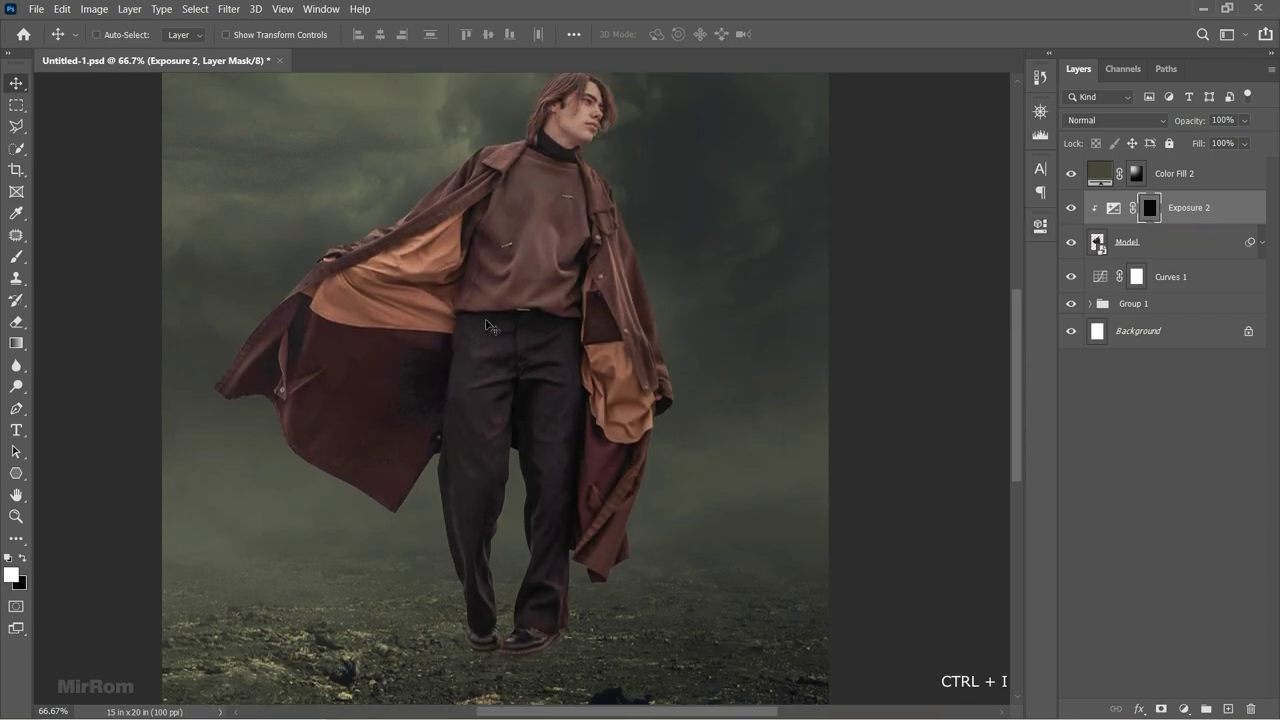
{"action": "key", "text": "b"}
{"action": "right_click", "coordinate": [490, 318]}
{"action": "type", "text": "62"}
{"action": "key", "text": "Return"}
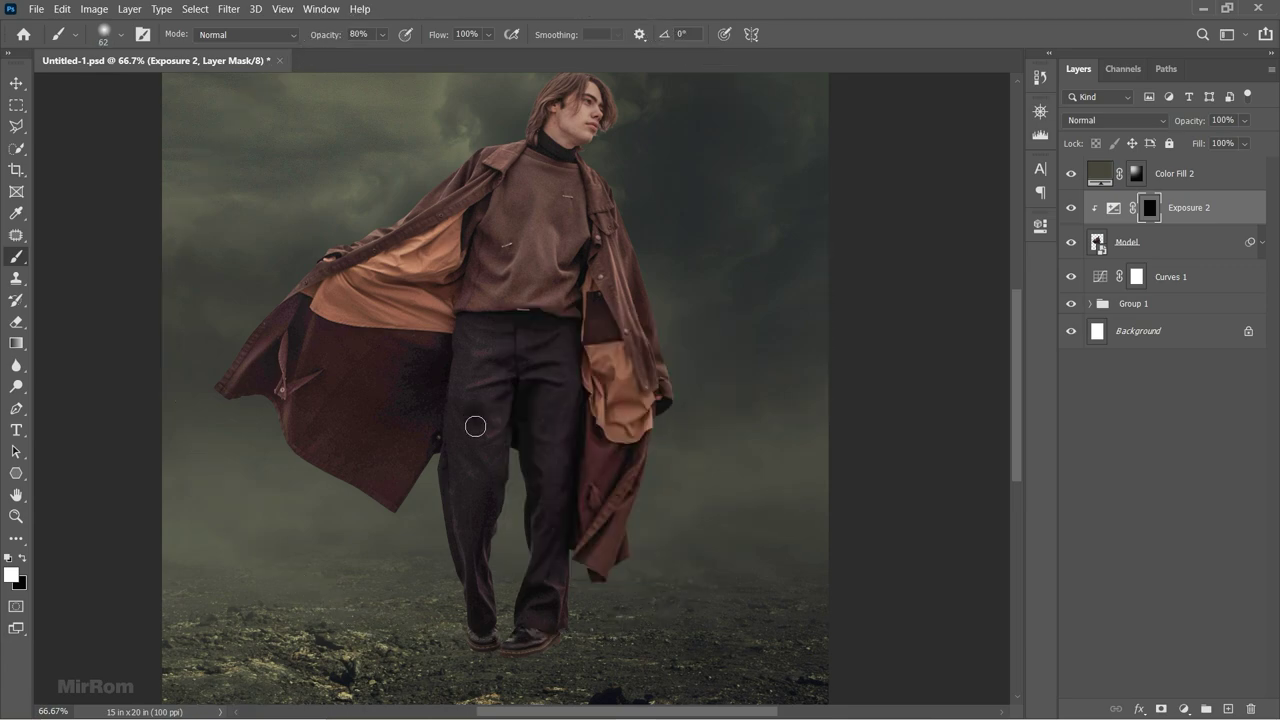
{"action": "scroll", "coordinate": [471, 516], "scroll_direction": "down", "scroll_amount": 2}
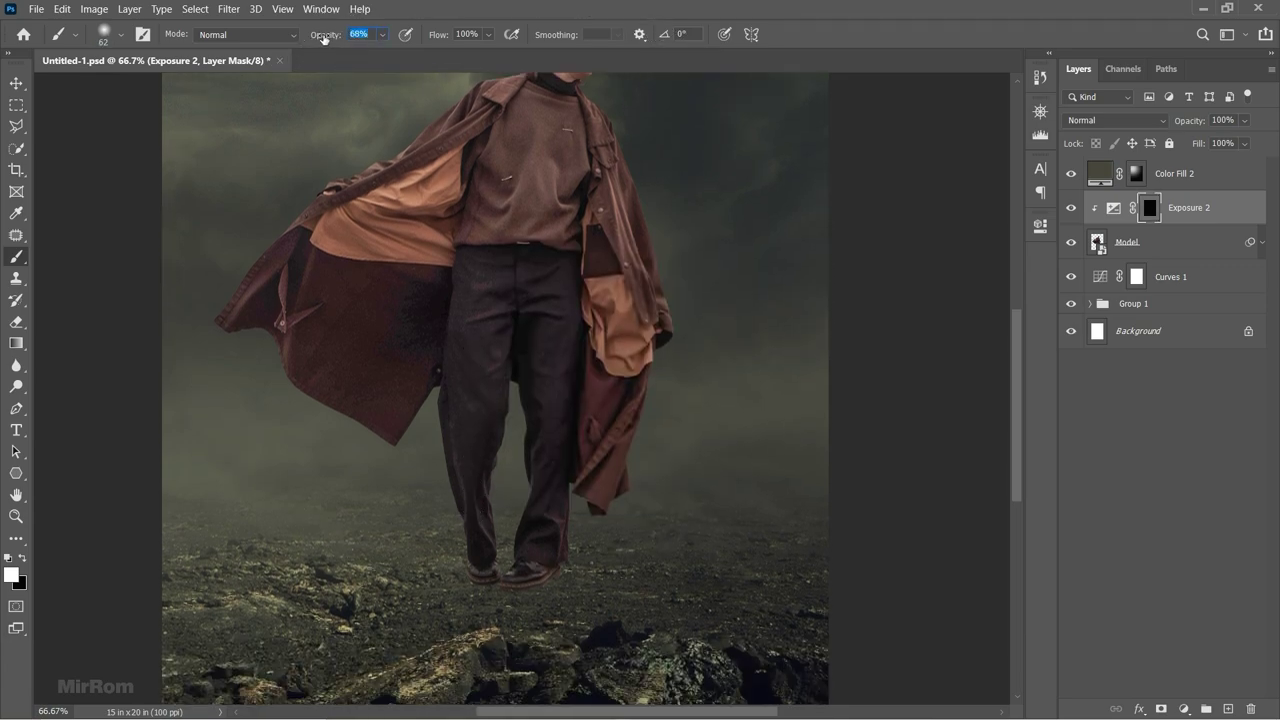
{"action": "left_click_drag", "start_coordinate": [323, 38], "coordinate": [324, 38]}
{"action": "left_click_drag", "start_coordinate": [480, 466], "coordinate": [480, 378]}
{"action": "left_click_drag", "start_coordinate": [446, 38], "coordinate": [426, 38]}
{"action": "right_click", "coordinate": [752, 416]}
{"action": "key", "text": "Escape"}
{"action": "key", "text": "bracketright"}
{"action": "key", "text": "bracketright"}
{"action": "key", "text": "bracketright"}
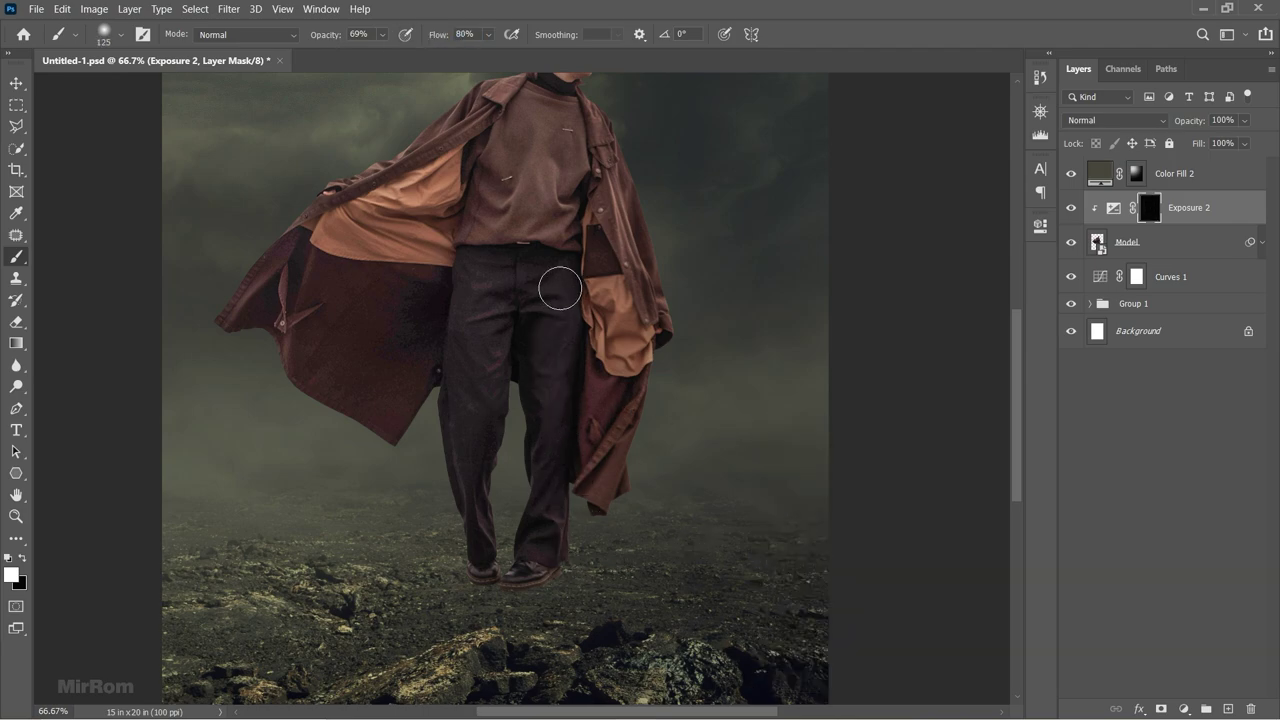
{"action": "mouse_move", "coordinate": [557, 286]}
{"action": "left_mouse_down"}
{"action": "mouse_move", "coordinate": [560, 468]}
{"action": "mouse_move", "coordinate": [545, 560]}
{"action": "left_mouse_up"}
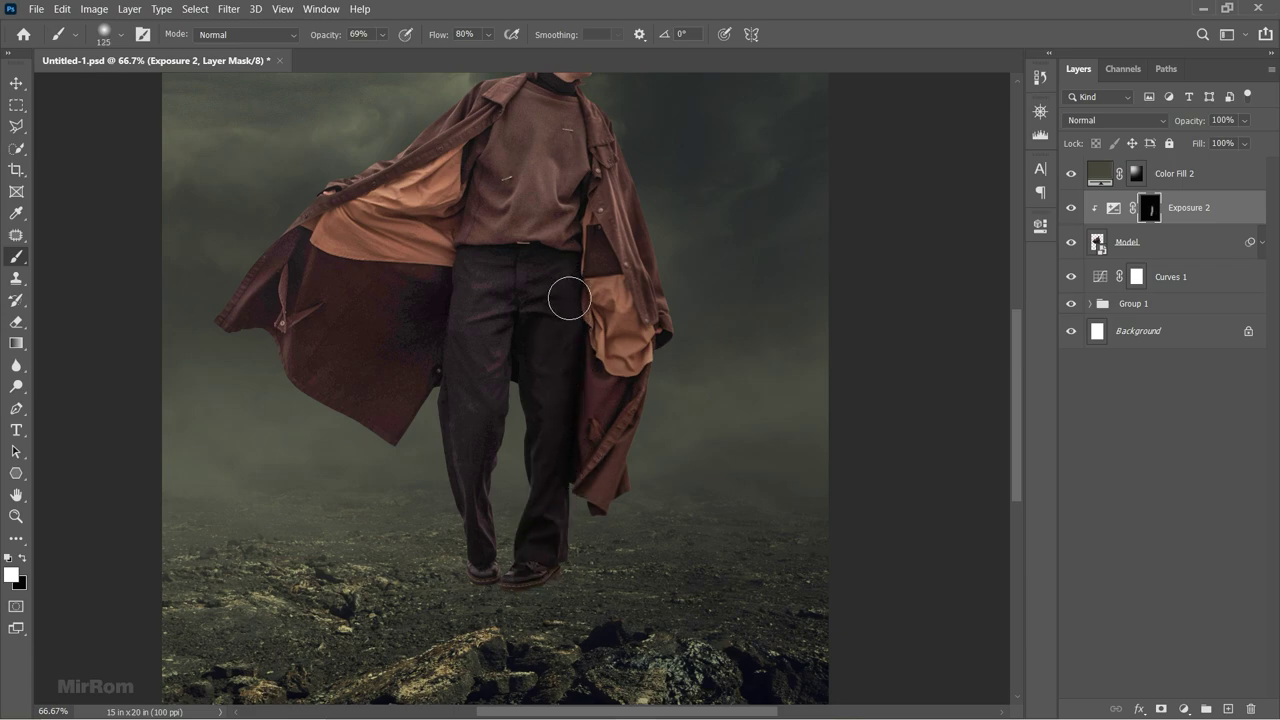
Darken the left trouser leg further, plus the coat pocket and lower right coat flap.
{"action": "key", "text": "bracketleft"}
{"action": "key", "text": "bracketleft"}
{"action": "key", "text": "bracketleft"}
{"action": "key", "text": "bracketleft"}
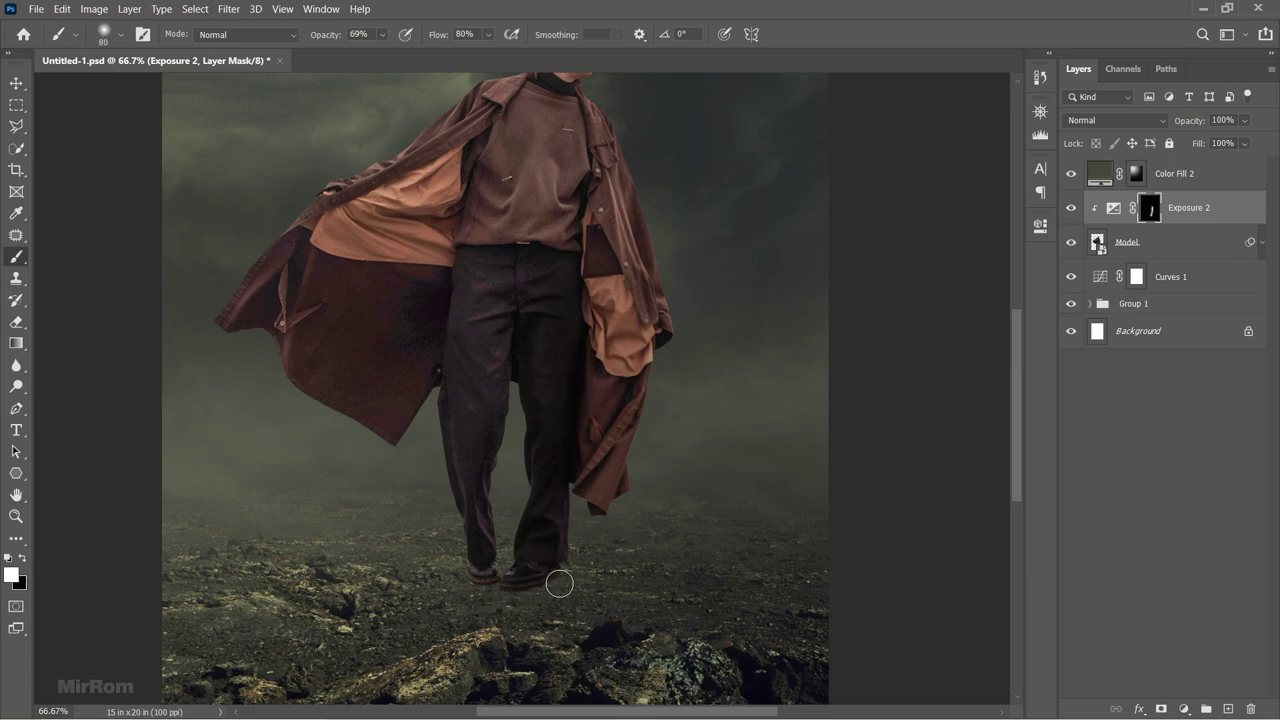
{"action": "key", "text": "bracketright"}
{"action": "key", "text": "bracketright"}
{"action": "mouse_move", "coordinate": [503, 266]}
{"action": "left_mouse_down"}
{"action": "mouse_move", "coordinate": [480, 386]}
{"action": "mouse_move", "coordinate": [503, 451]}
{"action": "mouse_move", "coordinate": [479, 503]}
{"action": "left_mouse_up"}
{"action": "key", "text": "bracketleft"}
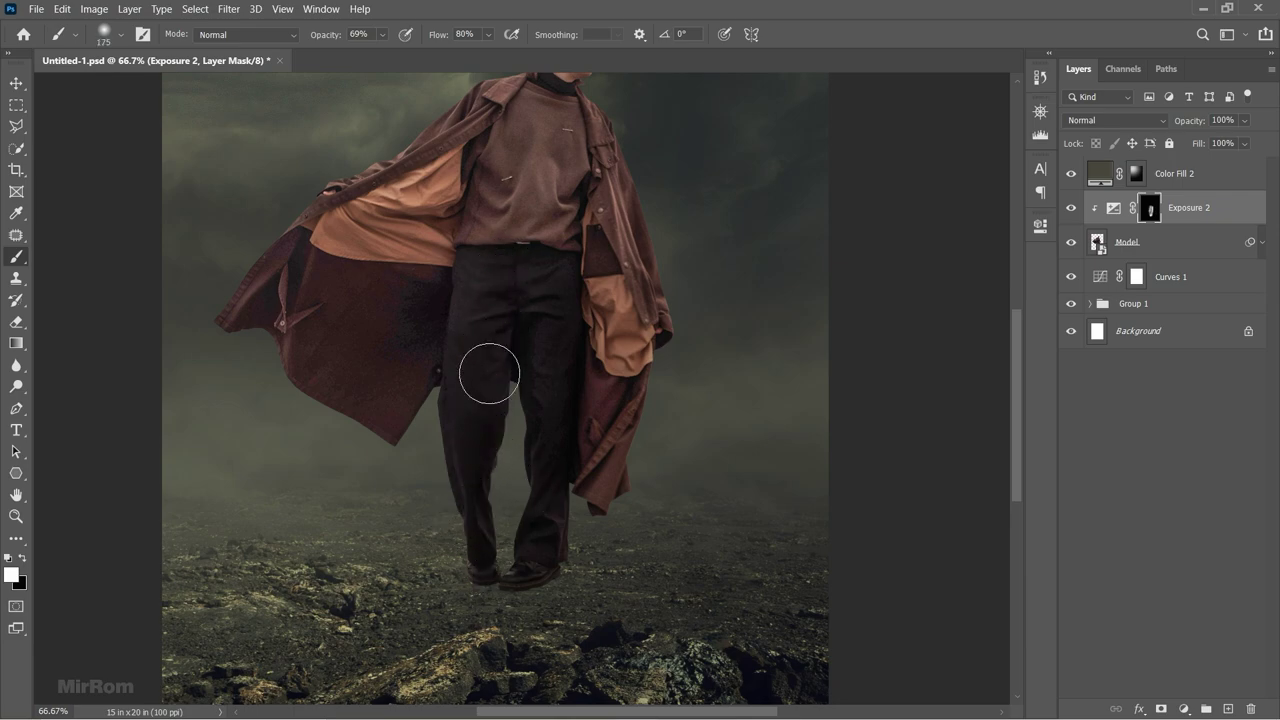
{"action": "left_click_drag", "start_coordinate": [602, 246], "coordinate": [633, 306]}
{"action": "left_click_drag", "start_coordinate": [630, 360], "coordinate": [605, 505]}
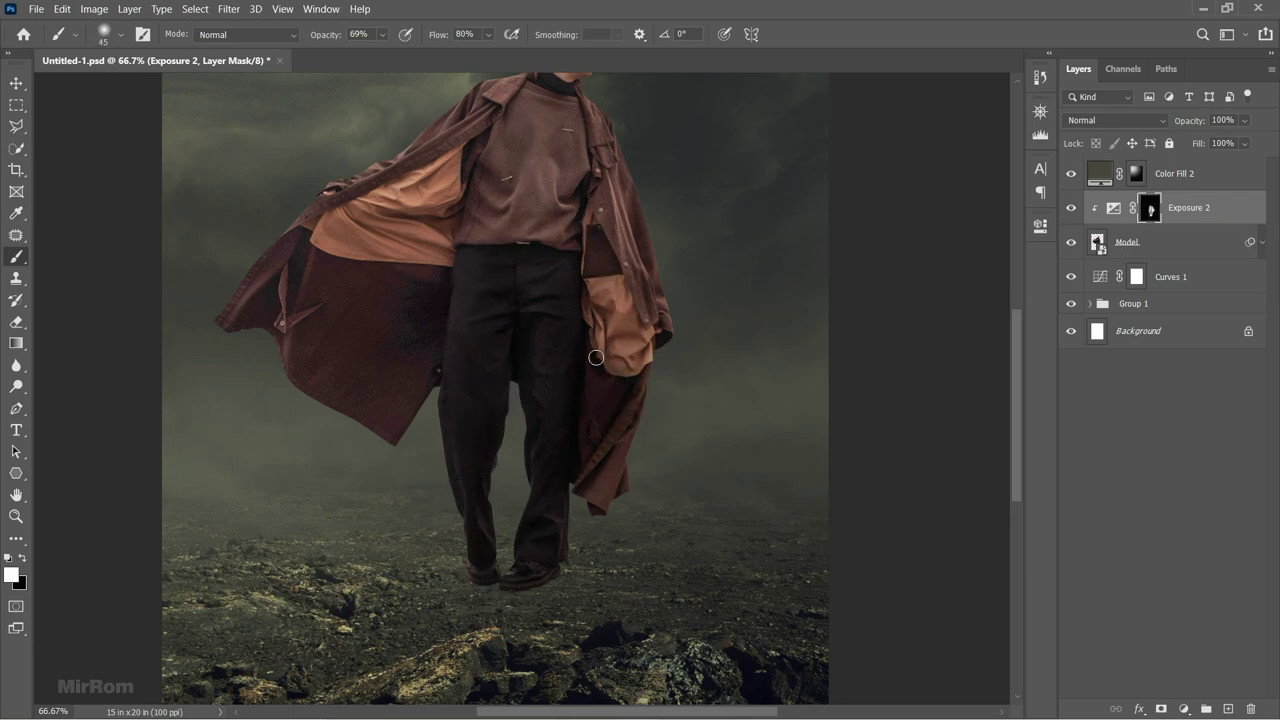
{"action": "key", "text": "bracketright"}
{"action": "left_click_drag", "start_coordinate": [605, 228], "coordinate": [657, 400]}
{"action": "key", "text": "bracketleft"}
{"action": "key", "text": "bracketleft"}
{"action": "key", "text": "bracketleft"}
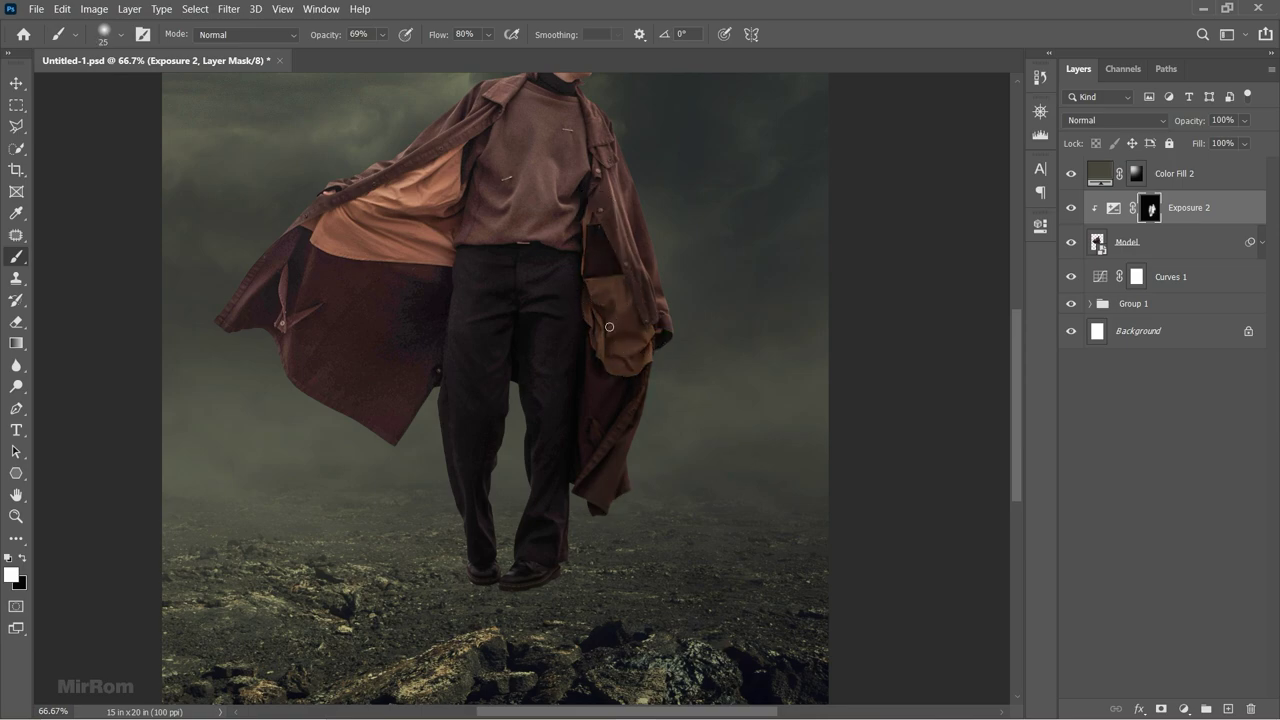
Darken the left coat flap, the upper coat lining and the shirt torso.
{"action": "scroll", "coordinate": [645, 349], "scroll_direction": "up", "scroll_amount": 1}
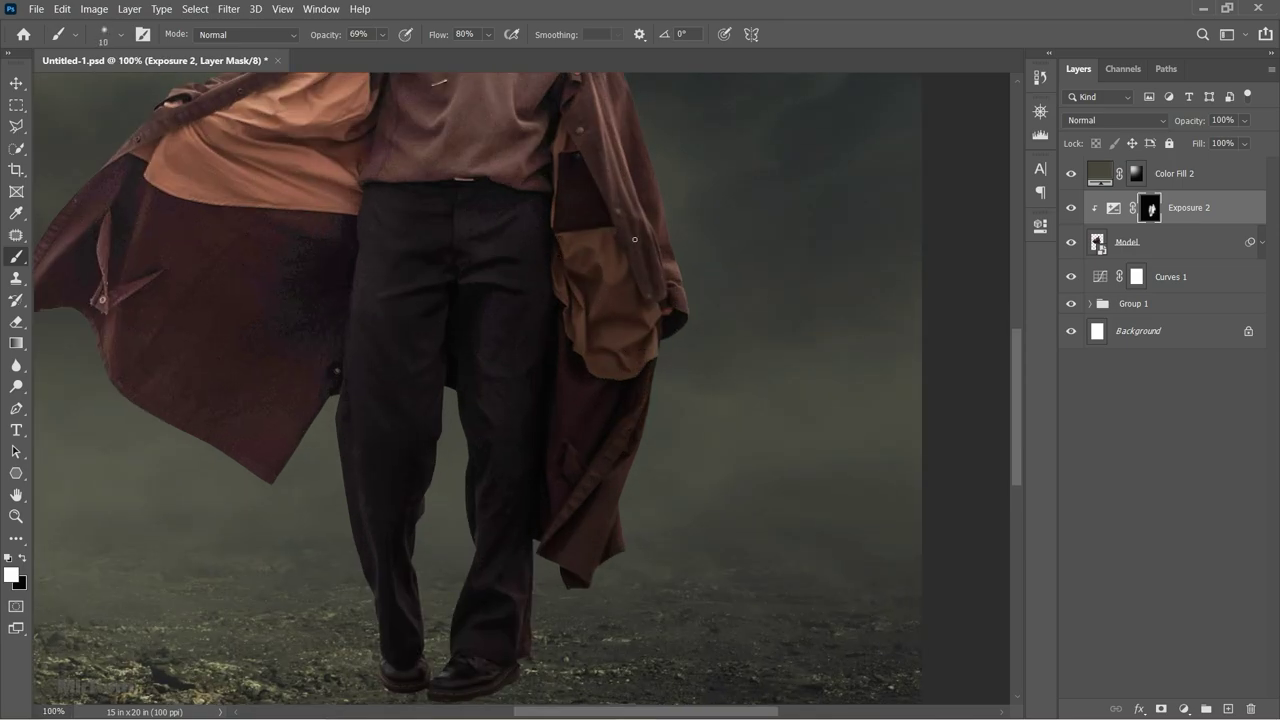
{"action": "left_click_drag", "start_coordinate": [629, 214], "coordinate": [629, 331]}
{"action": "key", "text": "bracketright"}
{"action": "key", "text": "bracketright"}
{"action": "key", "text": "bracketright"}
{"action": "mouse_move", "coordinate": [345, 200]}
{"action": "left_mouse_down"}
{"action": "mouse_move", "coordinate": [241, 500]}
{"action": "mouse_move", "coordinate": [180, 420]}
{"action": "left_mouse_up"}
{"action": "key", "text": "bracketleft"}
{"action": "key", "text": "bracketleft"}
{"action": "key", "text": "bracketleft"}
{"action": "key", "text": "bracketleft"}
{"action": "key", "text": "bracketleft"}
{"action": "key", "text": "bracketleft"}
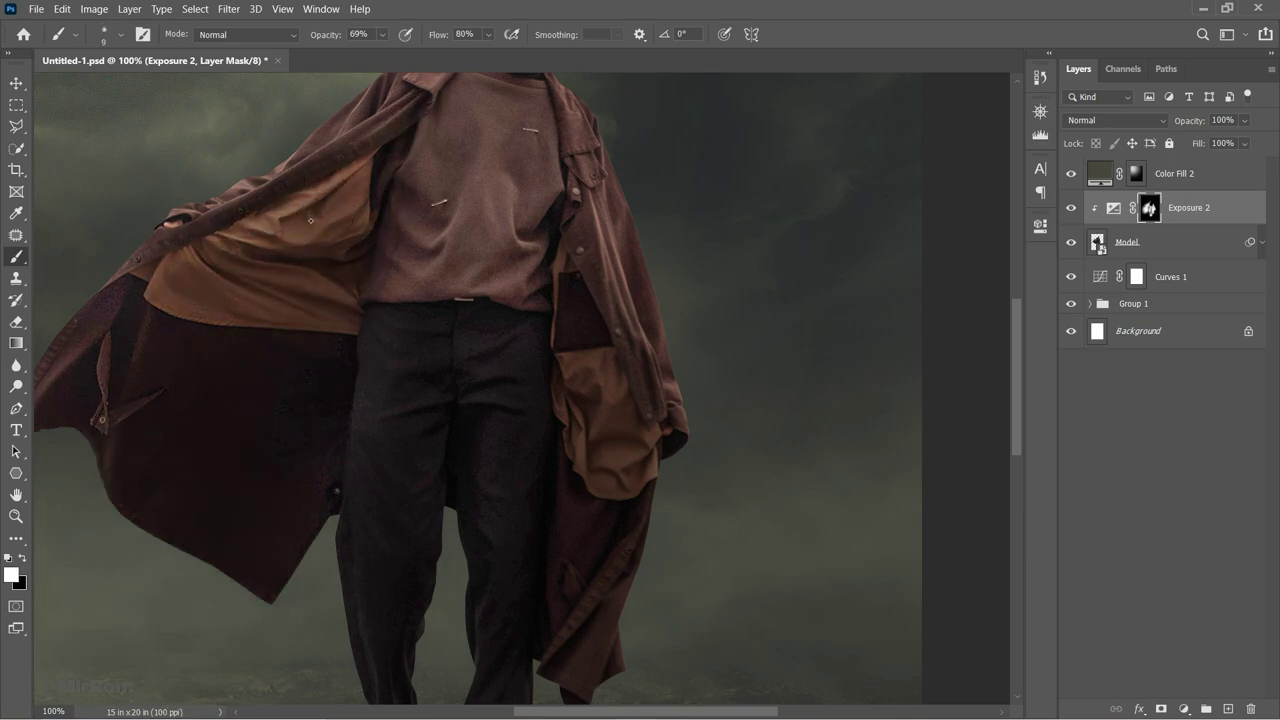
{"action": "key", "text": "bracketright"}
{"action": "key", "text": "bracketright"}
{"action": "key", "text": "bracketright"}
{"action": "mouse_move", "coordinate": [350, 160]}
{"action": "left_mouse_down"}
{"action": "mouse_move", "coordinate": [294, 200]}
{"action": "mouse_move", "coordinate": [206, 335]}
{"action": "left_mouse_up"}
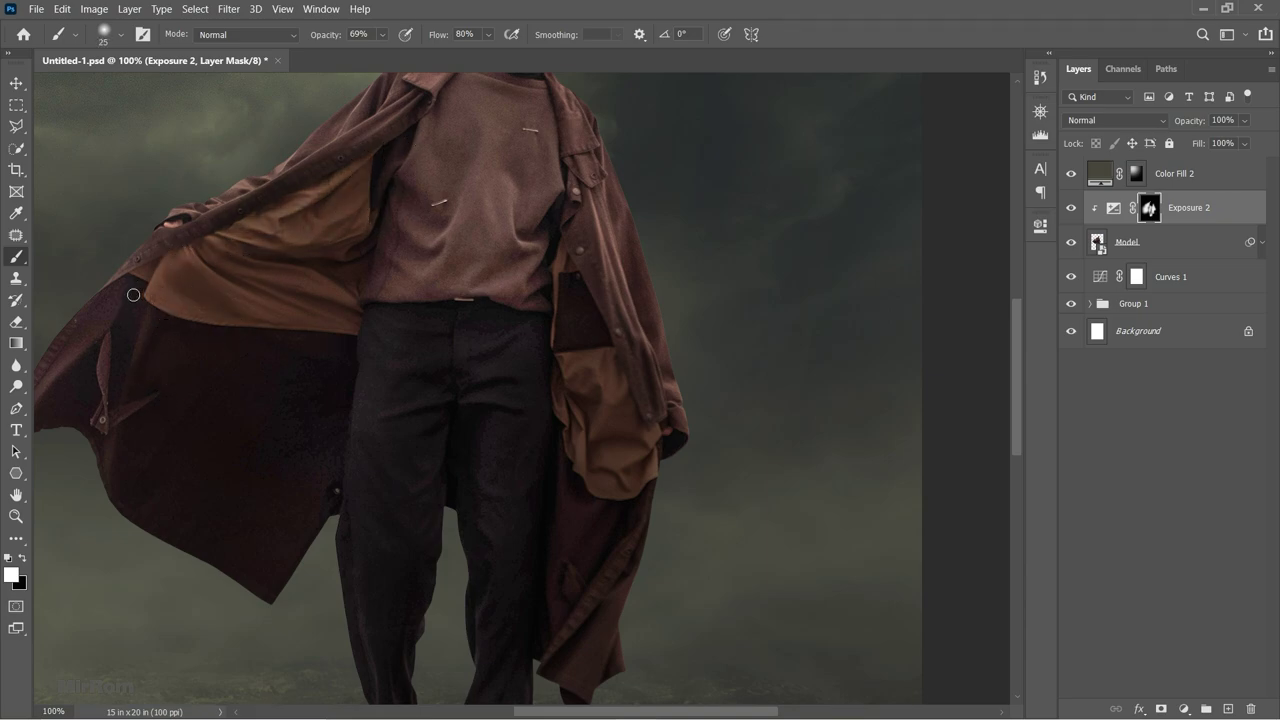
{"action": "mouse_move", "coordinate": [418, 130]}
{"action": "left_mouse_down"}
{"action": "mouse_move", "coordinate": [414, 240]}
{"action": "mouse_move", "coordinate": [460, 298]}
{"action": "left_mouse_up"}
{"action": "key", "text": "bracketleft"}
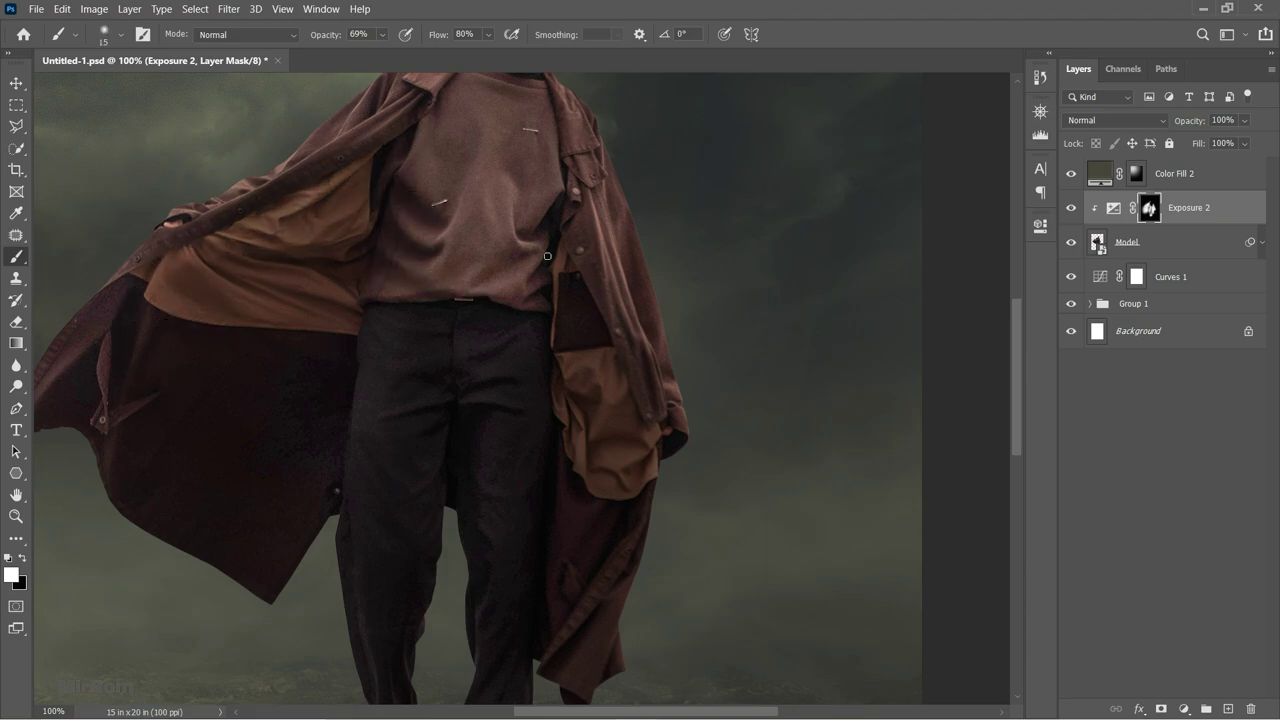
{"action": "left_click_drag", "start_coordinate": [526, 256], "coordinate": [518, 225]}
At about half opacity, darken the upper shirt and the coat placket down the front.
{"action": "scroll", "coordinate": [459, 187], "scroll_direction": "up", "scroll_amount": 1}
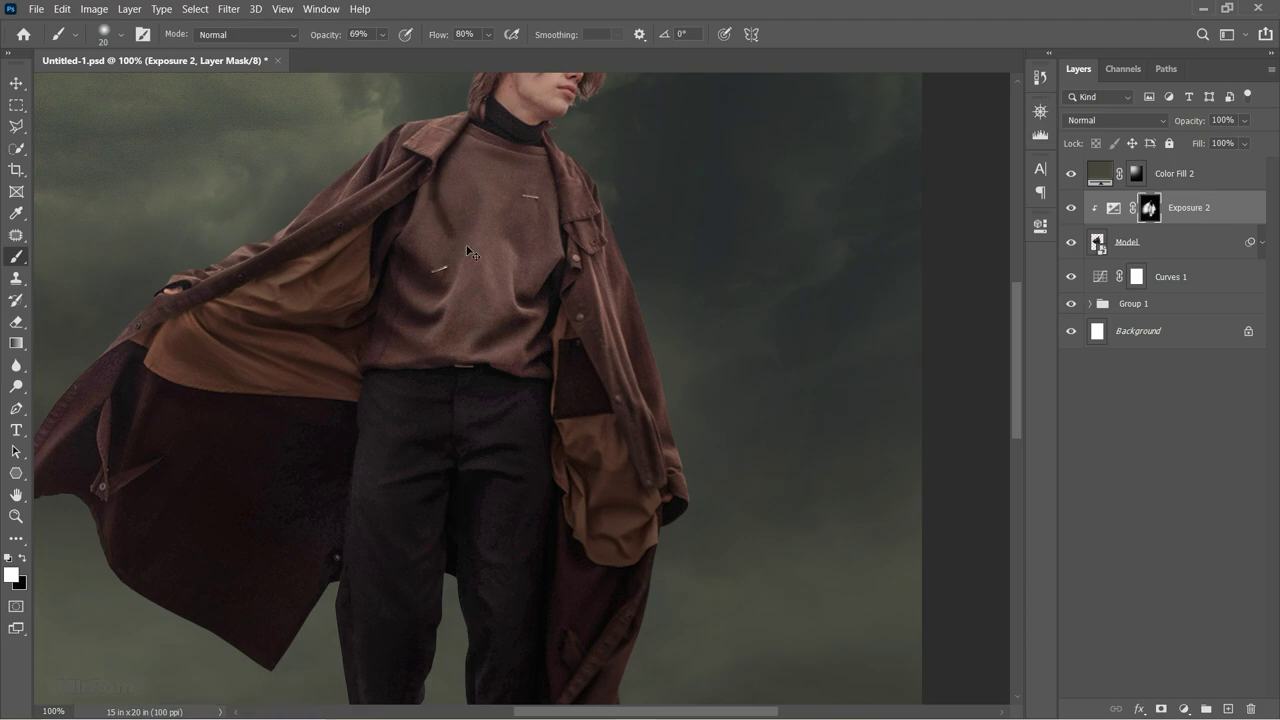
{"action": "scroll", "coordinate": [244, 367], "scroll_direction": "up", "scroll_amount": 1}
{"action": "key", "text": "bracketright"}
{"action": "key", "text": "bracketright"}
{"action": "key", "text": "bracketright"}
{"action": "scroll", "coordinate": [671, 363], "scroll_direction": "down", "scroll_amount": 1}
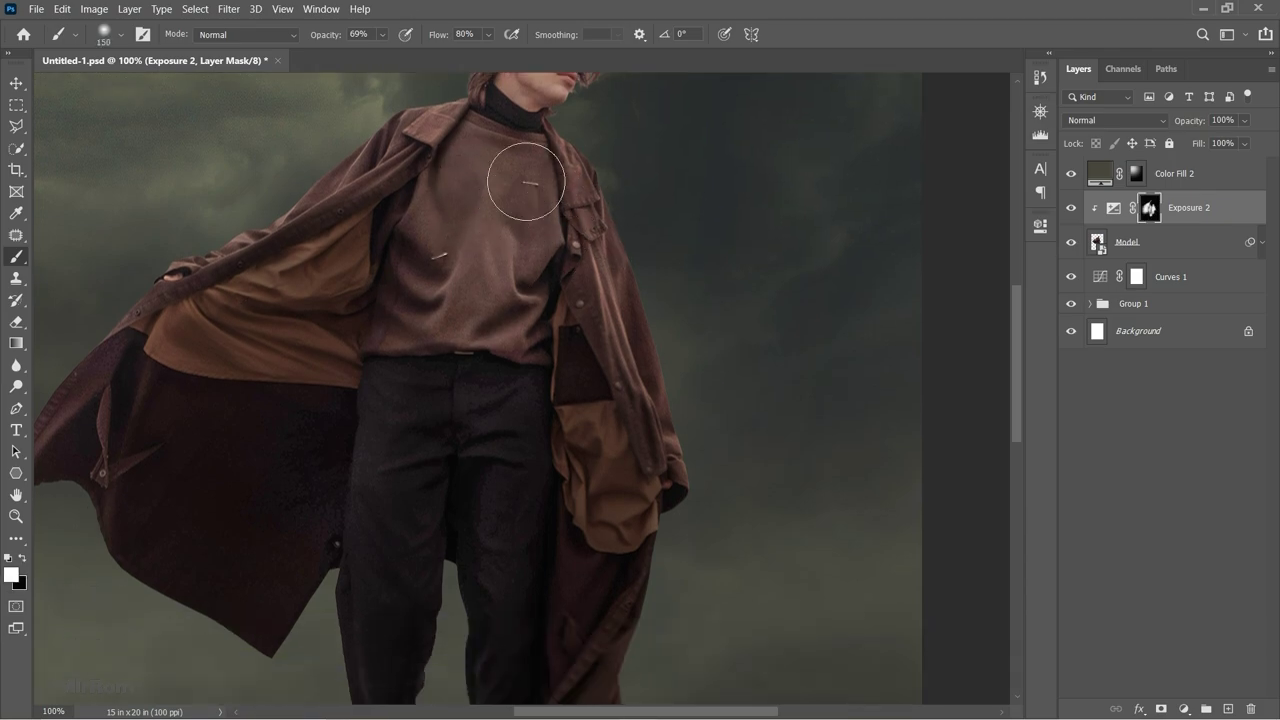
{"action": "left_click_drag", "start_coordinate": [335, 37], "coordinate": [316, 37]}
{"action": "left_click_drag", "start_coordinate": [525, 215], "coordinate": [430, 290]}
{"action": "key", "text": "bracketleft"}
{"action": "key", "text": "bracketleft"}
{"action": "key", "text": "bracketleft"}
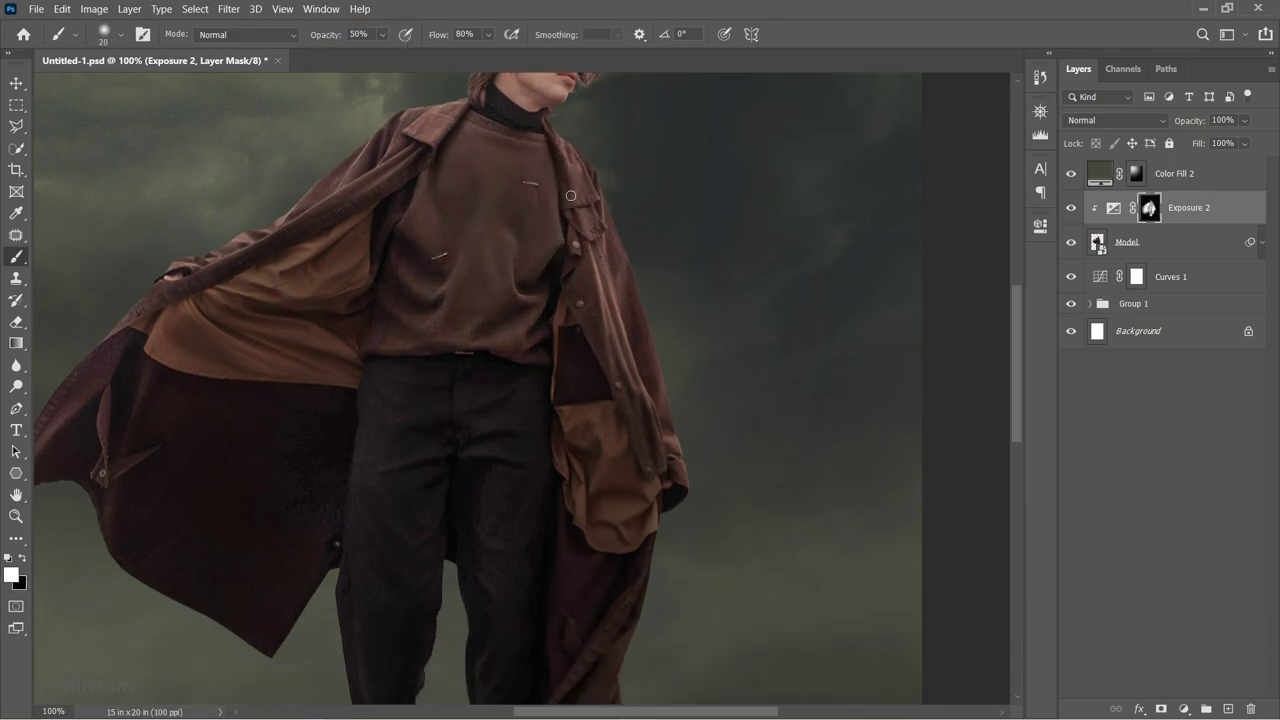
{"action": "left_click_drag", "start_coordinate": [598, 244], "coordinate": [668, 455]}
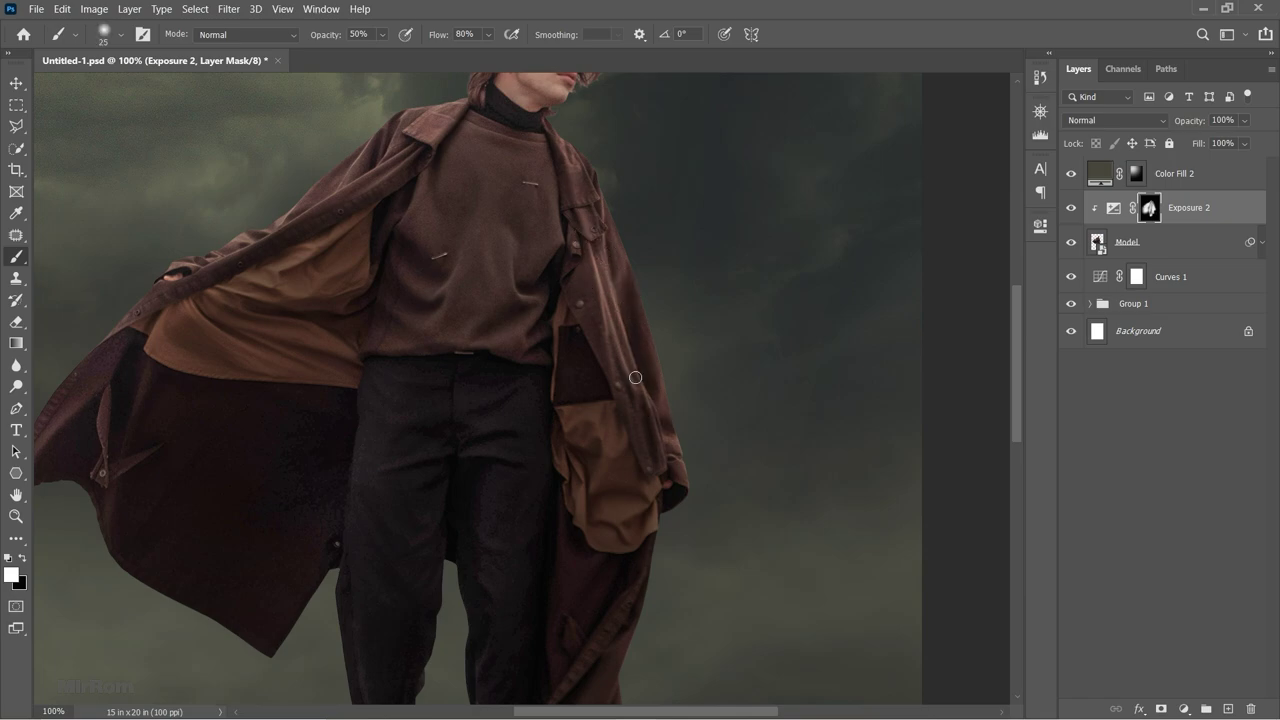
{"action": "key", "text": "bracketright"}
{"action": "key", "text": "bracketright"}
{"action": "key", "text": "bracketright"}
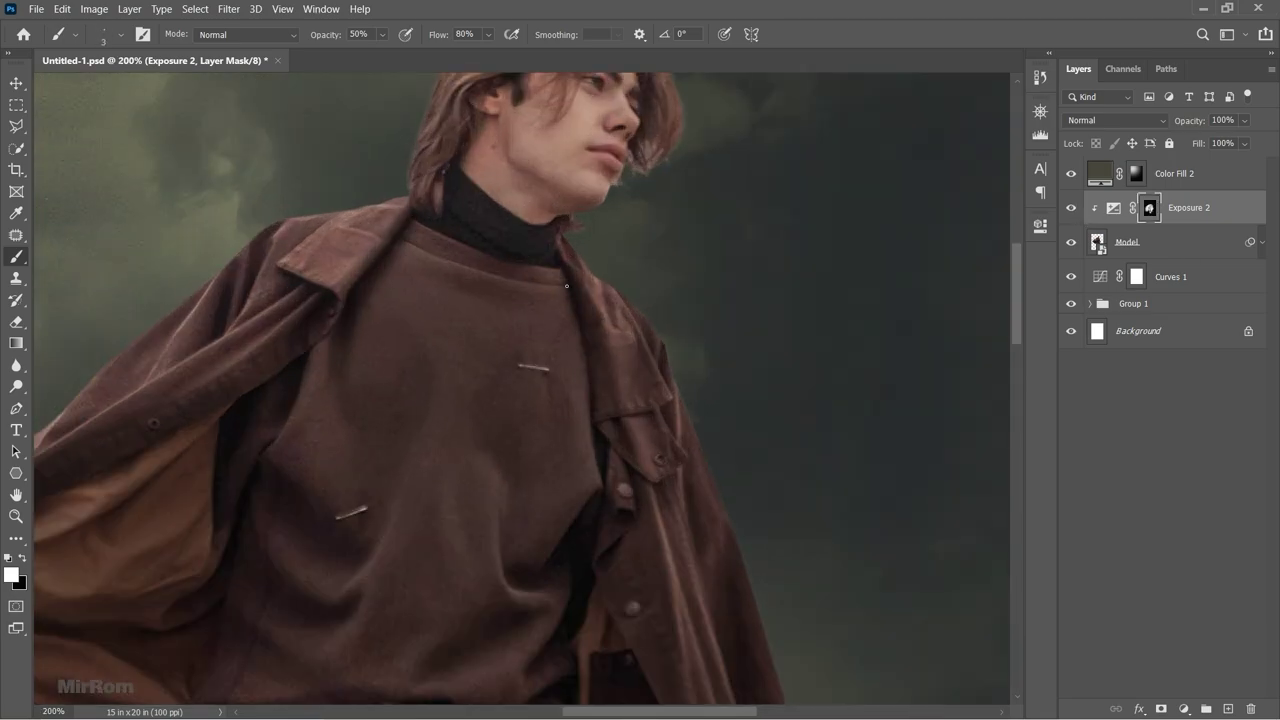
Paint the Exposure 2 mask along the neck below the ear with a softer brush.
{"action": "key", "text": "bracketright"}
{"action": "key", "text": "bracketright"}
{"action": "key", "text": "bracketright"}
{"action": "scroll", "coordinate": [530, 310], "scroll_direction": "up", "scroll_amount": 3}
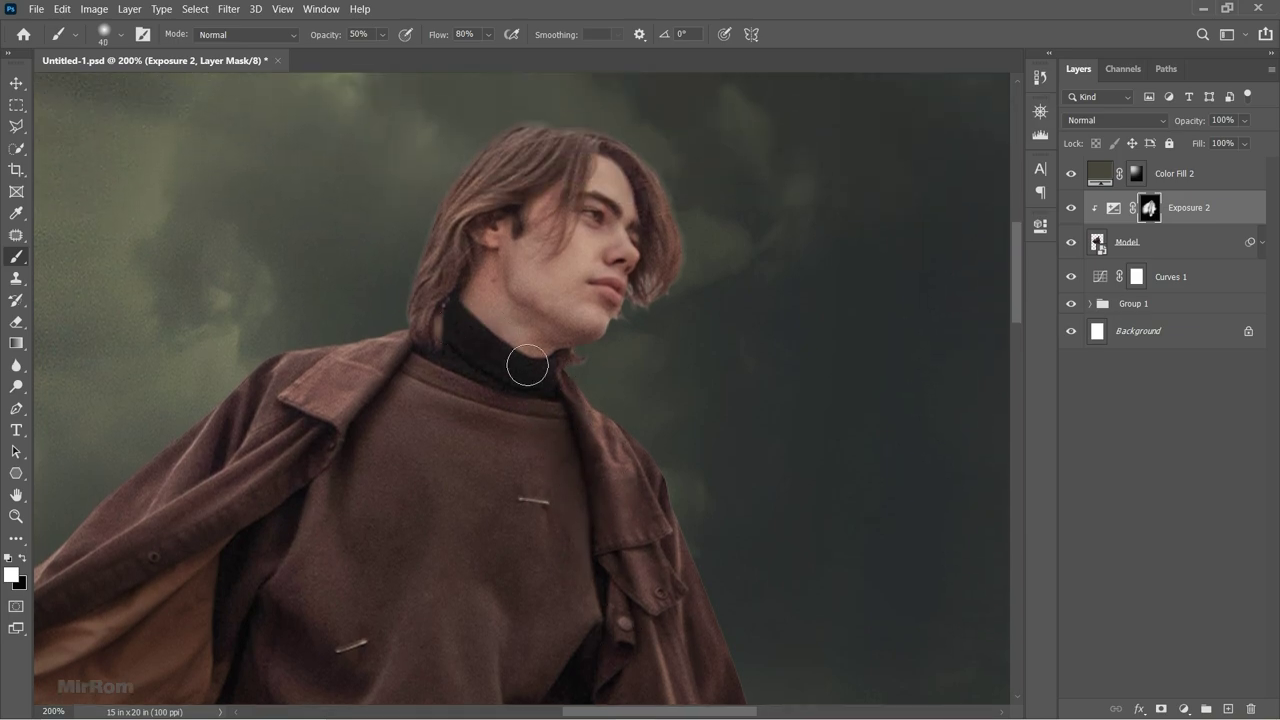
{"action": "key", "text": "3"}
{"action": "key", "text": "6"}
{"action": "left_click_drag", "start_coordinate": [487, 271], "coordinate": [498, 305]}
{"action": "key", "text": "bracketleft"}
{"action": "key", "text": "bracketleft"}
{"action": "key", "text": "bracketleft"}
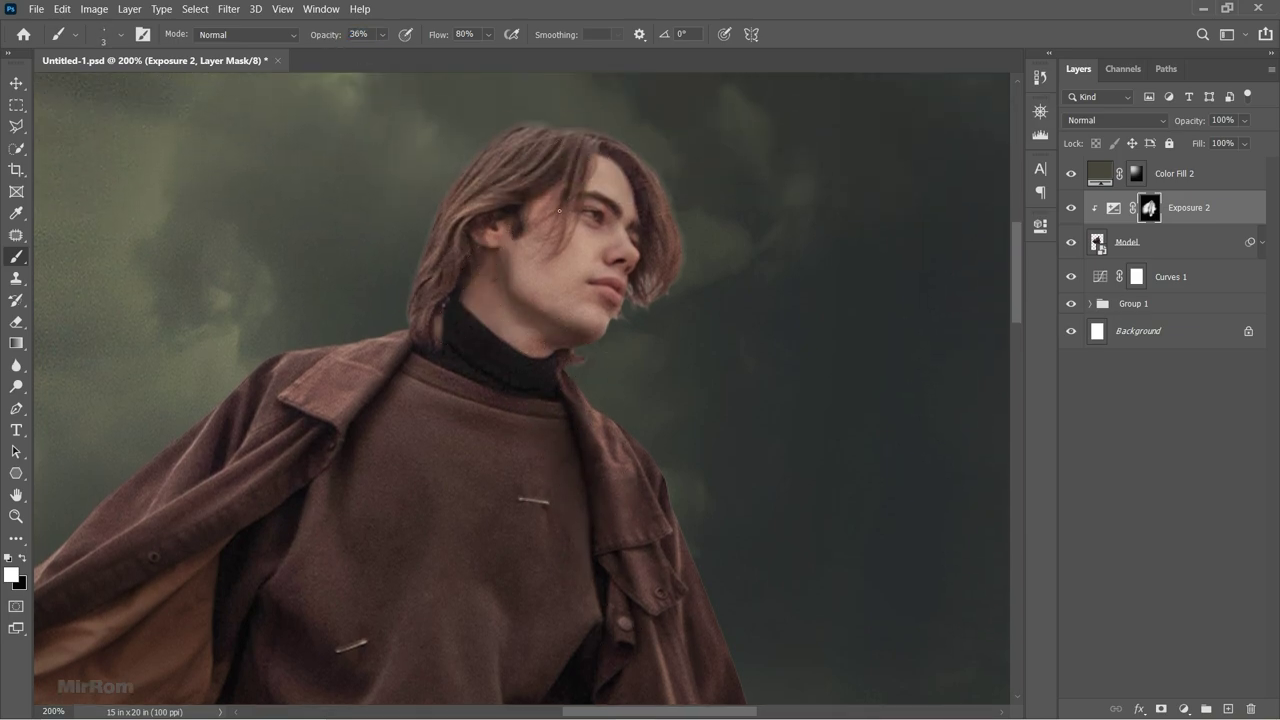
At about 15% opacity, paint fine mask detail on the face, jaw and chin.
{"action": "scroll", "coordinate": [605, 225], "scroll_direction": "up", "scroll_amount": 1}
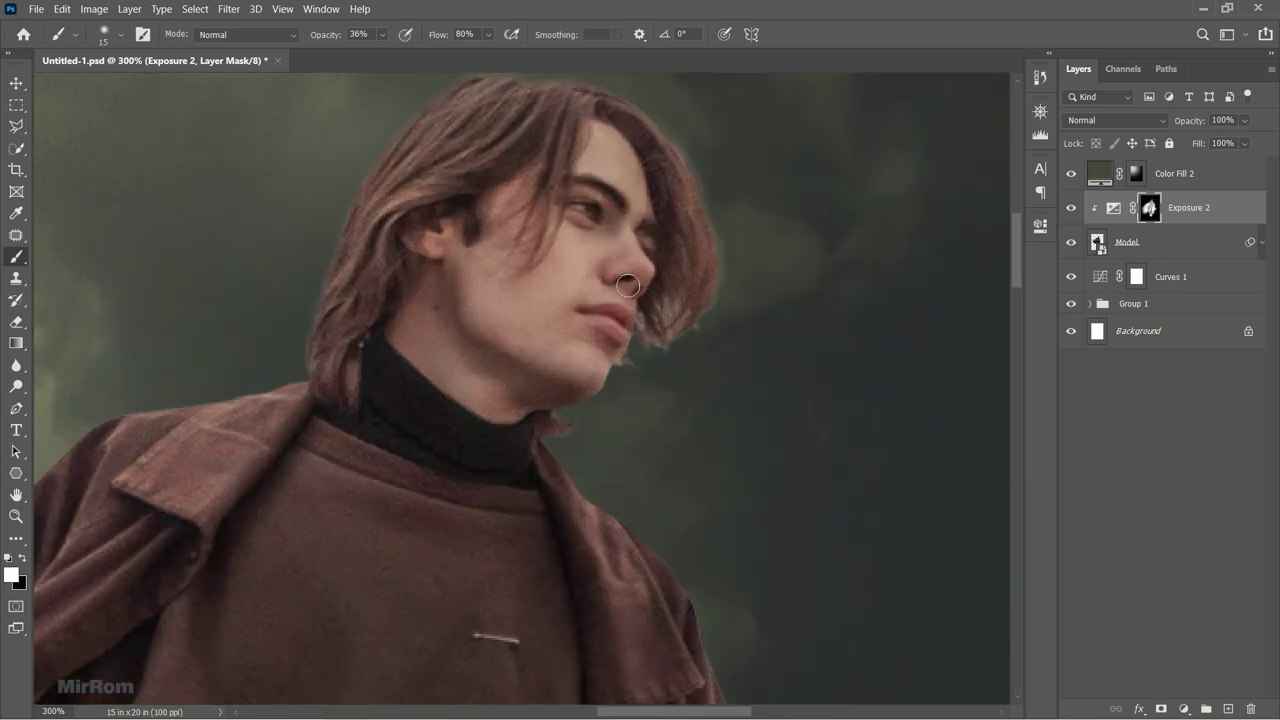
{"action": "key", "text": "1"}
{"action": "key", "text": "5"}
{"action": "key", "text": "bracketright"}
{"action": "left_click_drag", "start_coordinate": [618, 262], "coordinate": [640, 281]}
{"action": "key", "text": "bracketleft"}
{"action": "key", "text": "bracketleft"}
{"action": "key", "text": "bracketright"}
{"action": "key", "text": "bracketright"}
{"action": "key", "text": "bracketright"}
{"action": "left_click_drag", "start_coordinate": [586, 371], "coordinate": [520, 400]}
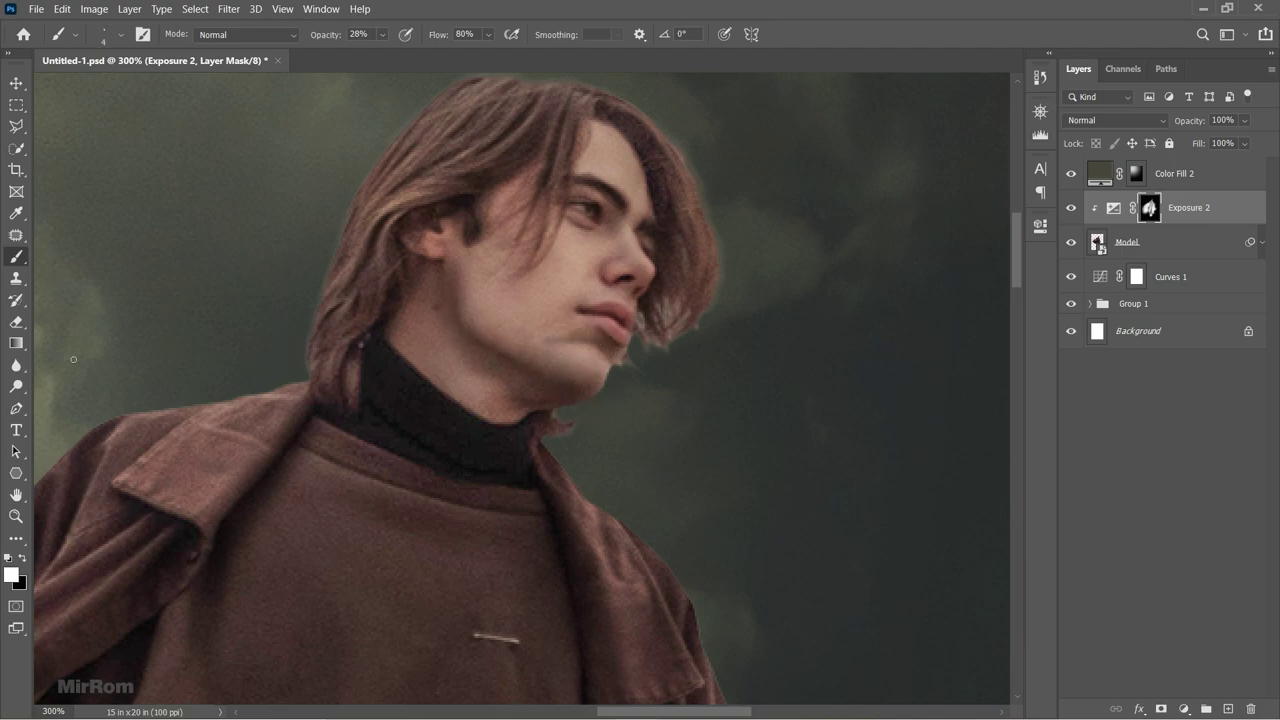
Paint the mask over the coat's shoulder, then target the Exposure 2 layer instead of its mask.
{"action": "key", "text": "bracketright"}
{"action": "key", "text": "bracketright"}
{"action": "key", "text": "bracketright"}
{"action": "key", "text": "bracketright"}
{"action": "key", "text": "bracketright"}
{"action": "key", "text": "bracketright"}
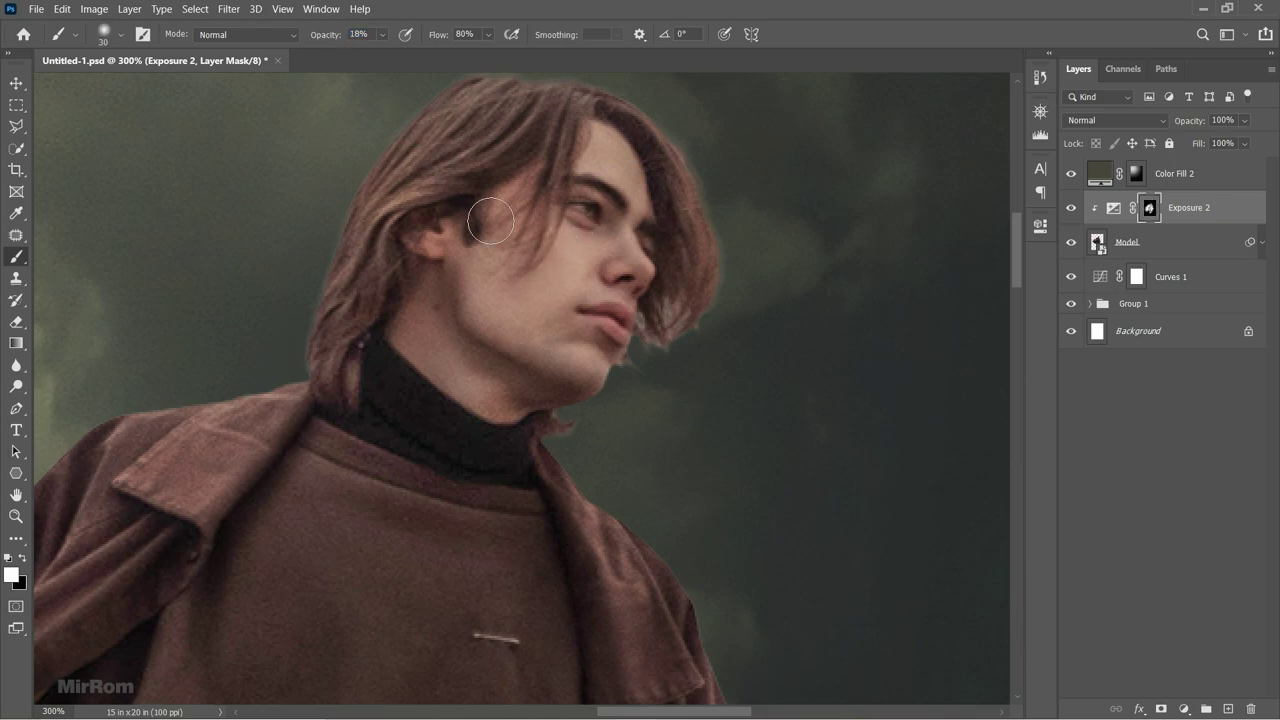
{"action": "scroll", "coordinate": [529, 283], "scroll_direction": "down", "scroll_amount": 2}
{"action": "scroll", "coordinate": [512, 300], "scroll_direction": "up", "scroll_amount": 2}
{"action": "key", "text": "bracketleft"}
{"action": "key", "text": "bracketleft"}
{"action": "key", "text": "bracketleft"}
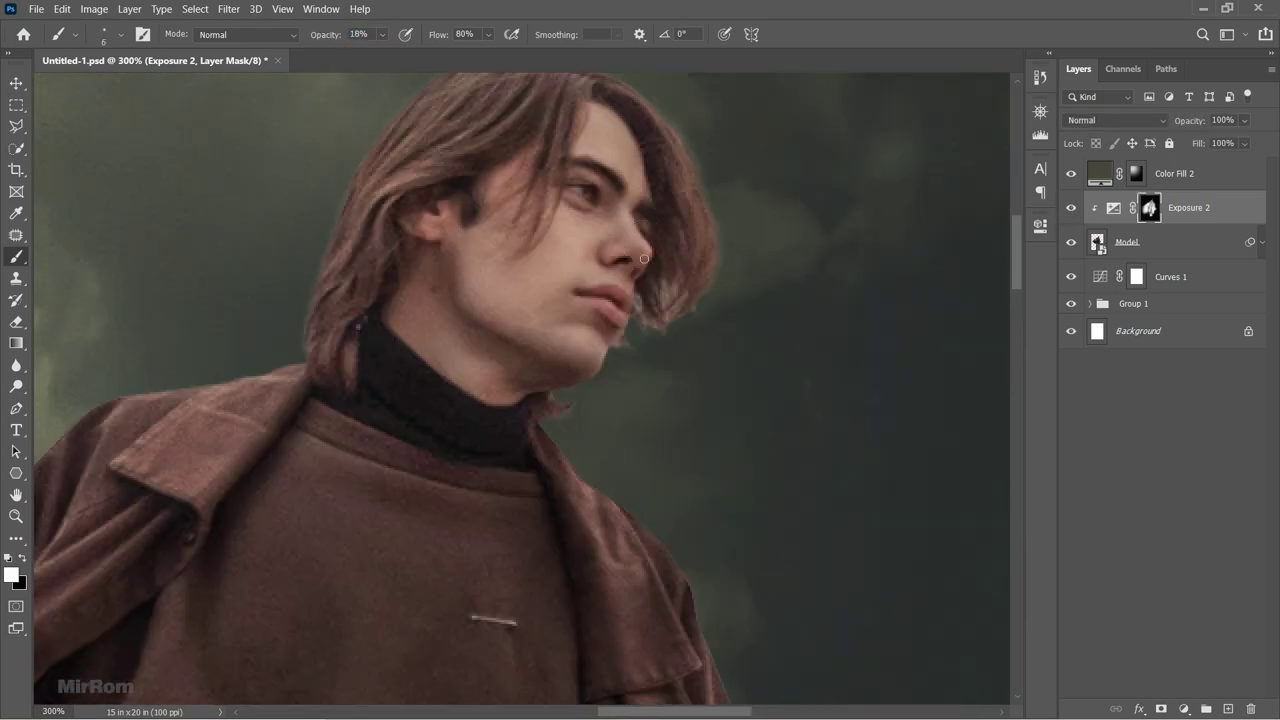
{"action": "key", "text": "bracketright"}
{"action": "key", "text": "bracketright"}
{"action": "scroll", "coordinate": [360, 285], "scroll_direction": "down", "scroll_amount": 1}
{"action": "scroll", "coordinate": [500, 270], "scroll_direction": "down", "scroll_amount": 2}
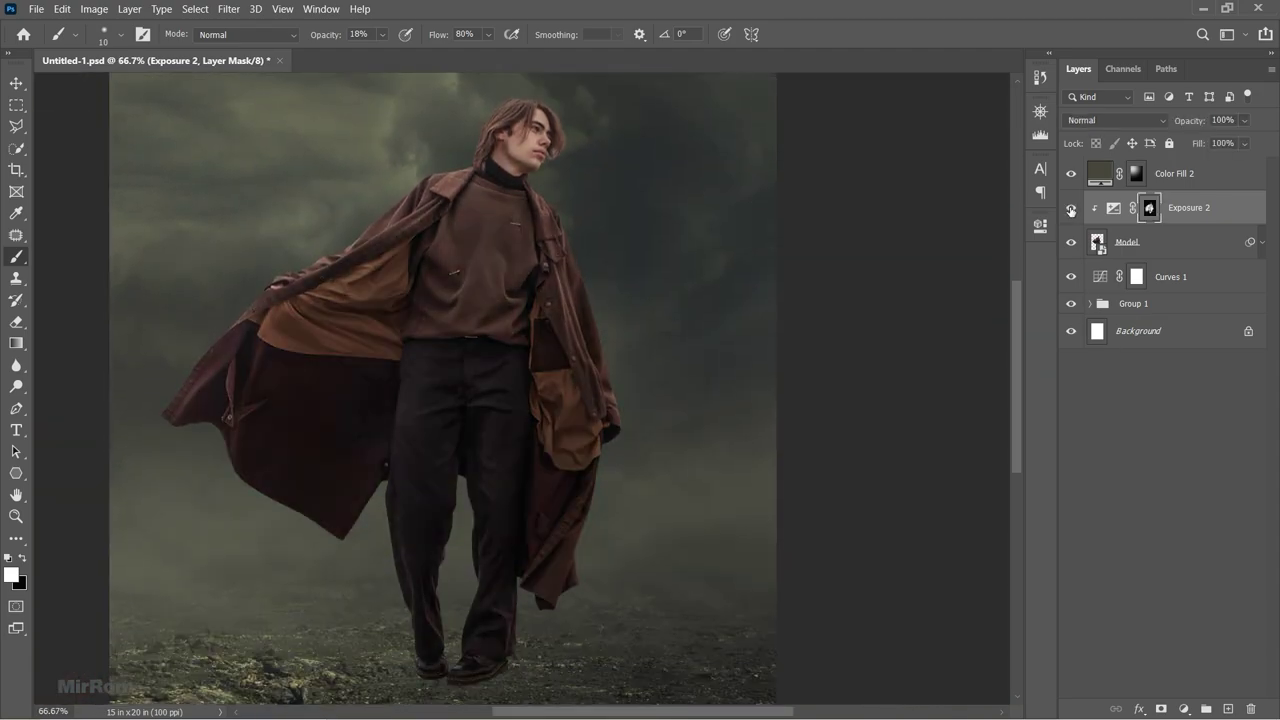
{"action": "scroll", "coordinate": [578, 278], "scroll_direction": "up", "scroll_amount": 3}
{"action": "key", "text": "bracketleft"}
{"action": "key", "text": "bracketleft"}
{"action": "left_click_drag", "start_coordinate": [578, 278], "coordinate": [507, 295]}
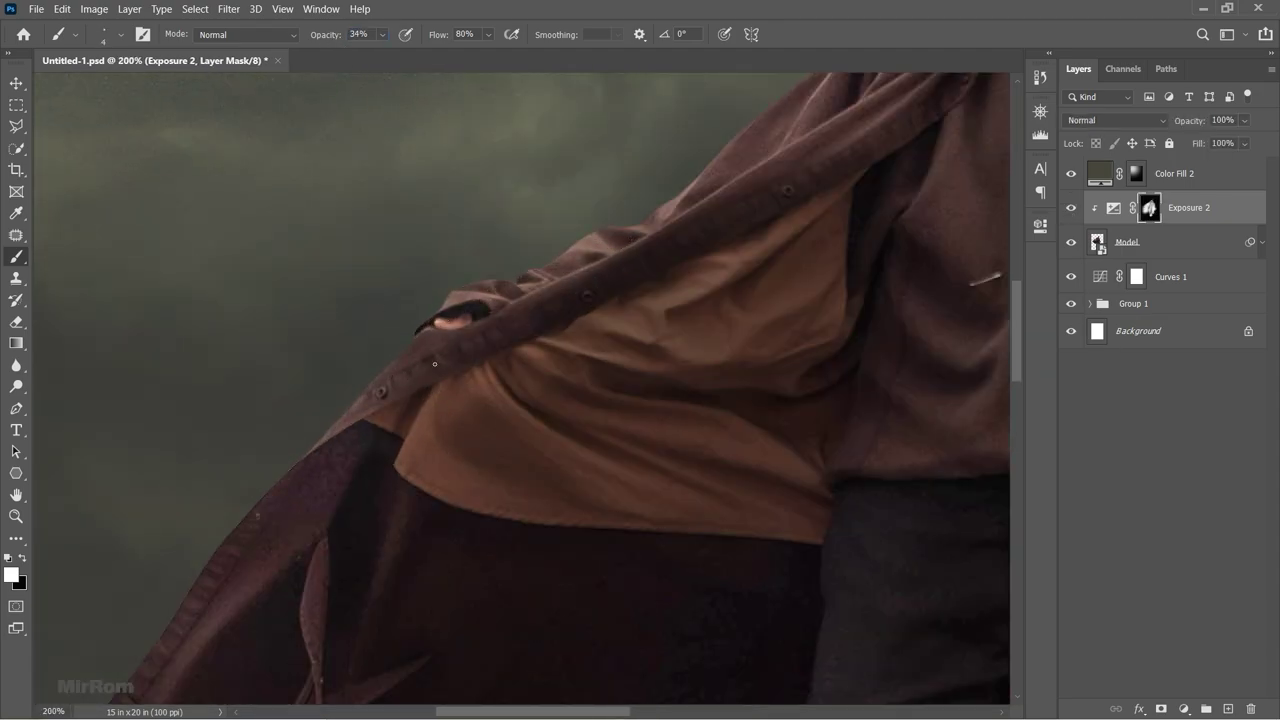
{"action": "scroll", "coordinate": [280, 514], "scroll_direction": "down", "scroll_amount": 1}
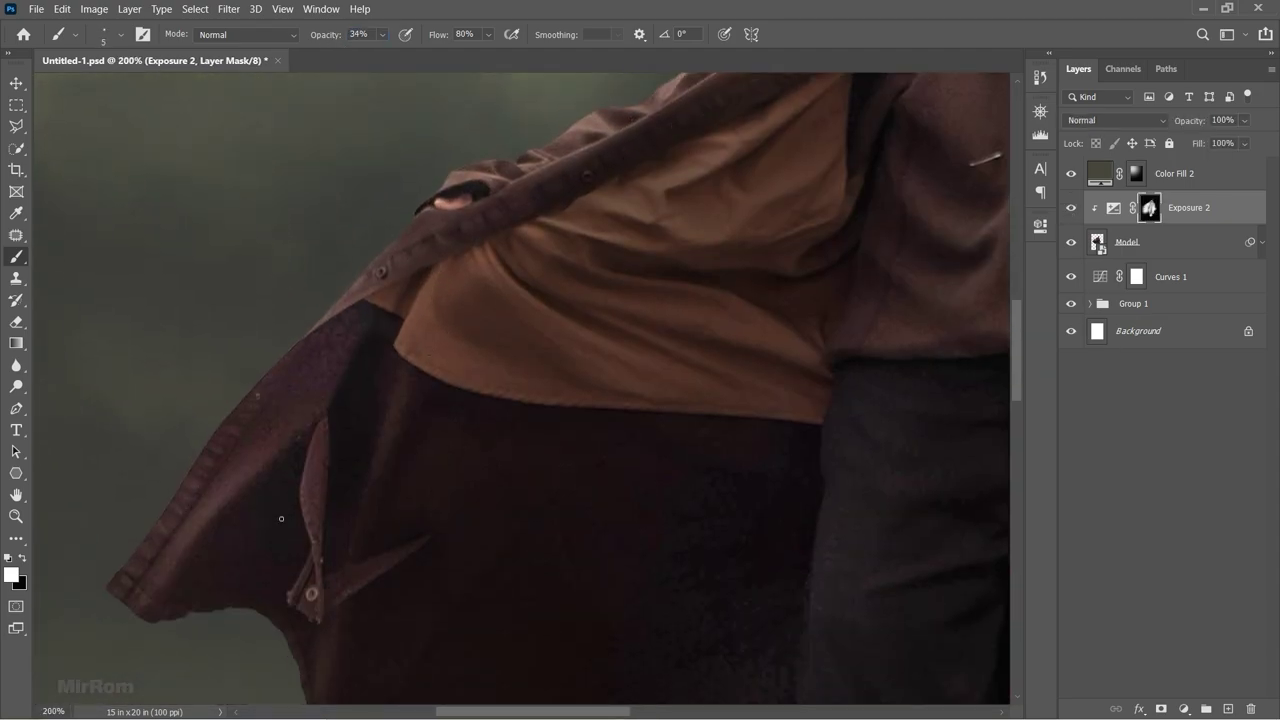
{"action": "scroll", "coordinate": [400, 354], "scroll_direction": "down", "scroll_amount": 2}
{"action": "key", "text": "bracketright"}
{"action": "key", "text": "bracketright"}
{"action": "scroll", "coordinate": [754, 410], "scroll_direction": "down", "scroll_amount": 1}
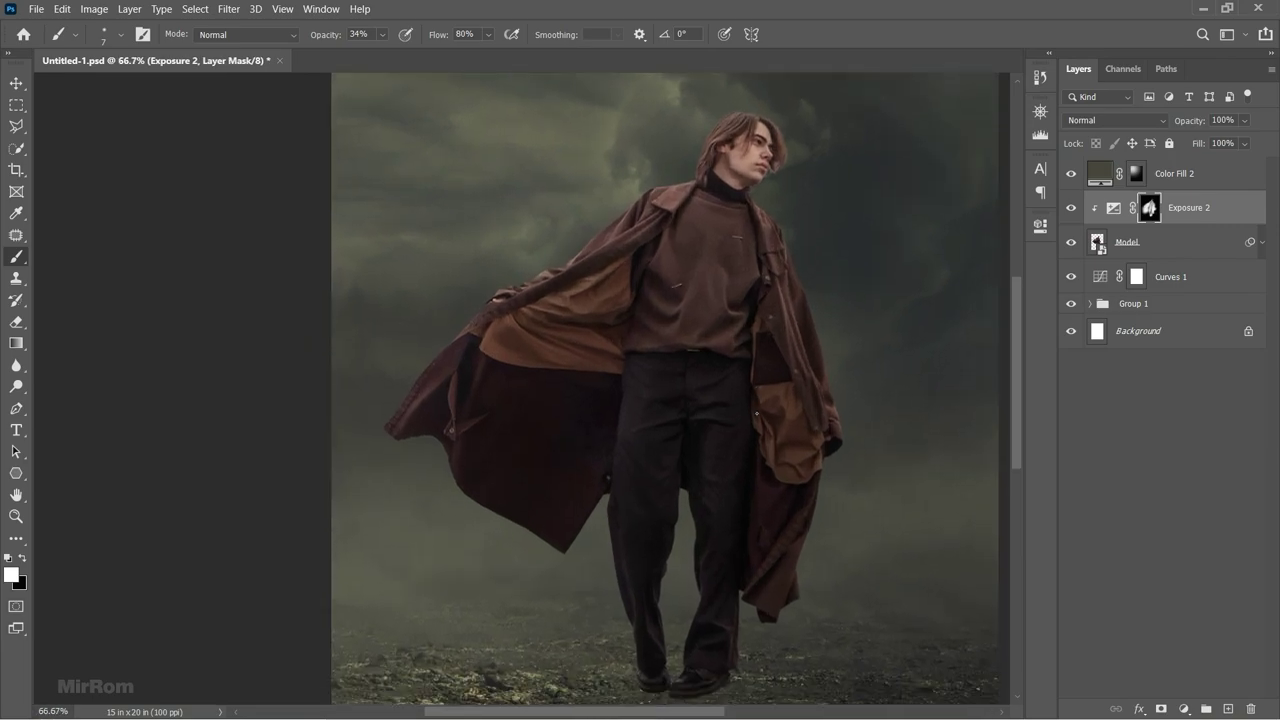
{"action": "key", "text": "ctrl+2"}
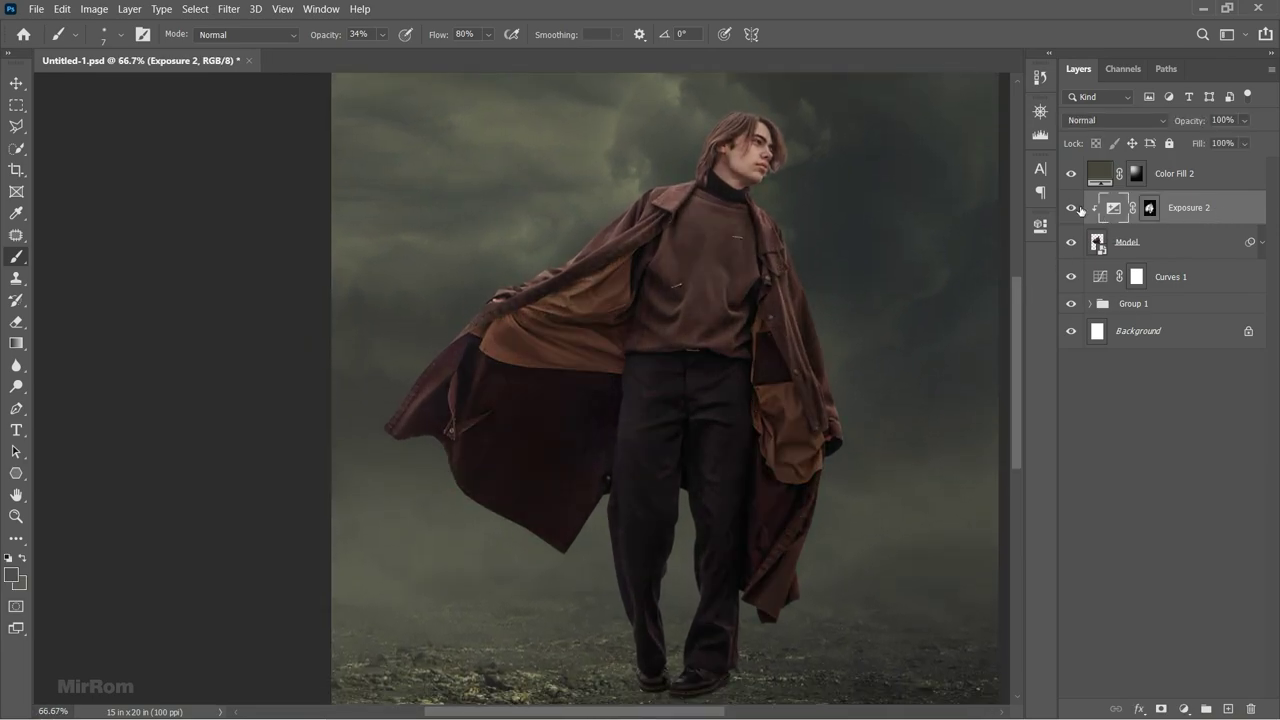
Add an Exposure 3 layer clipped to Model at +1.67 exposure and 1.05 gamma, with its mask inverted.
{"action": "left_click", "coordinate": [1183, 708]}
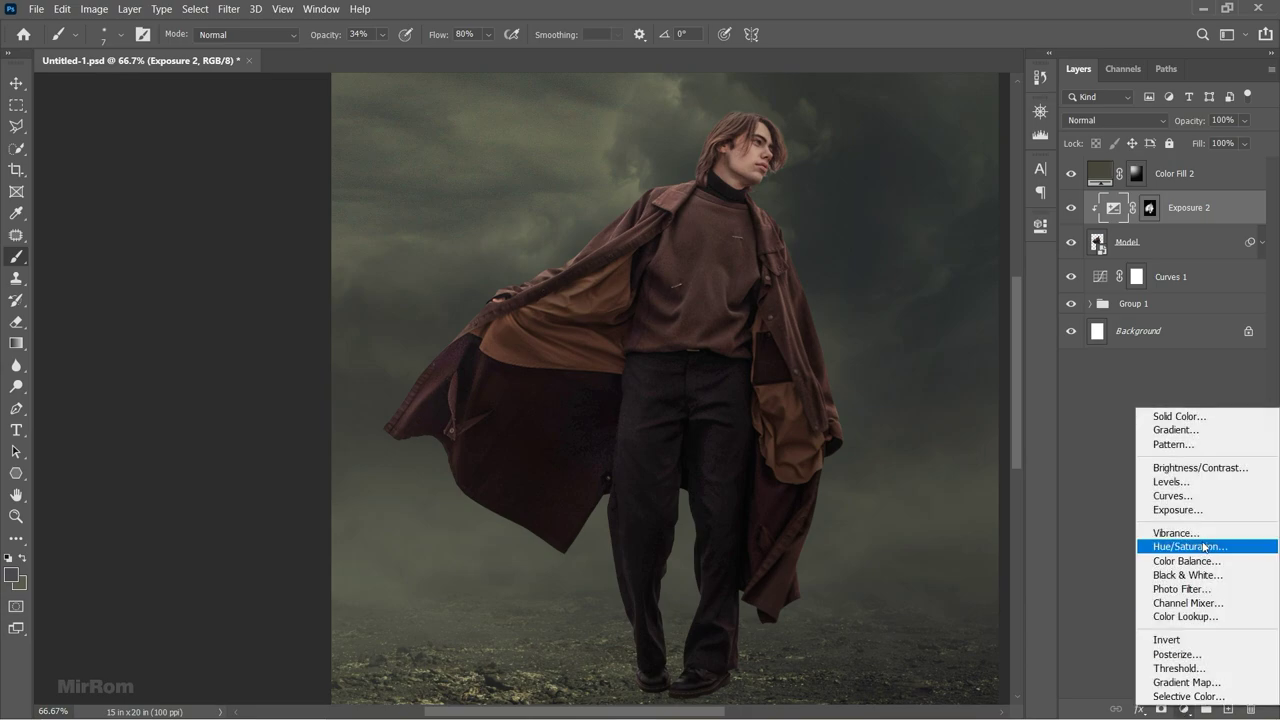
{"action": "left_click", "coordinate": [1190, 510]}
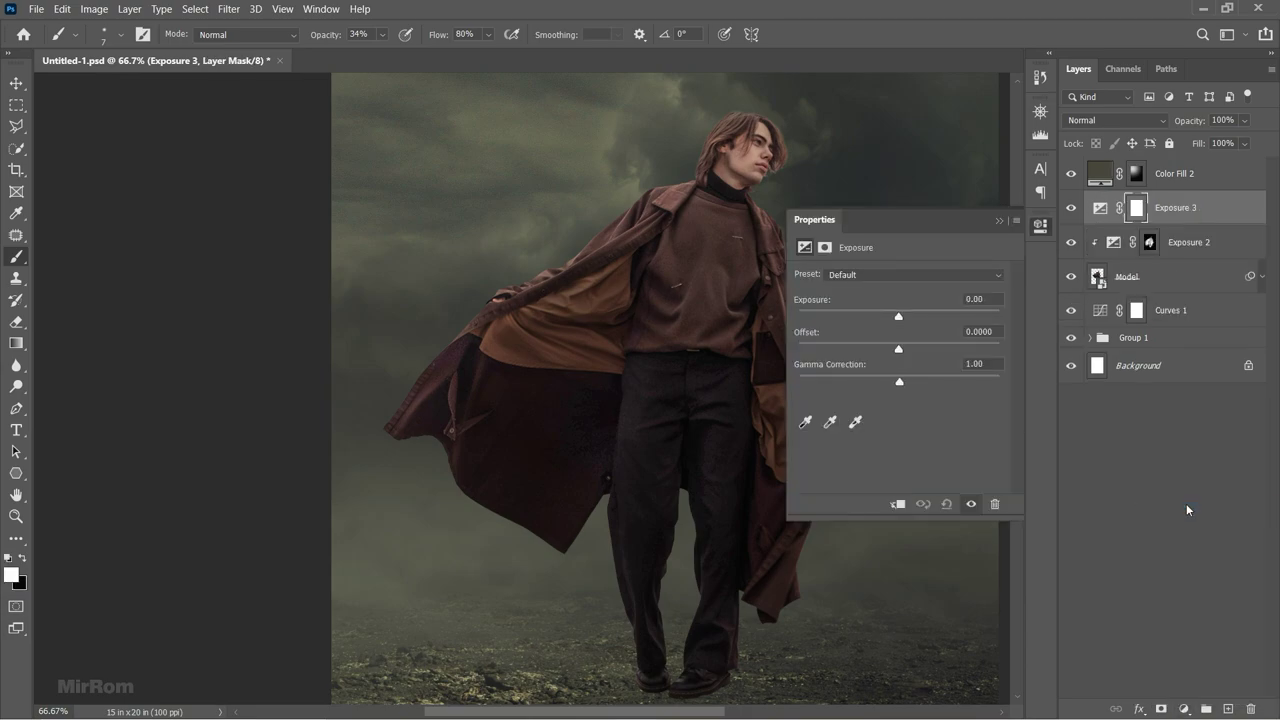
{"action": "left_click", "coordinate": [900, 505]}
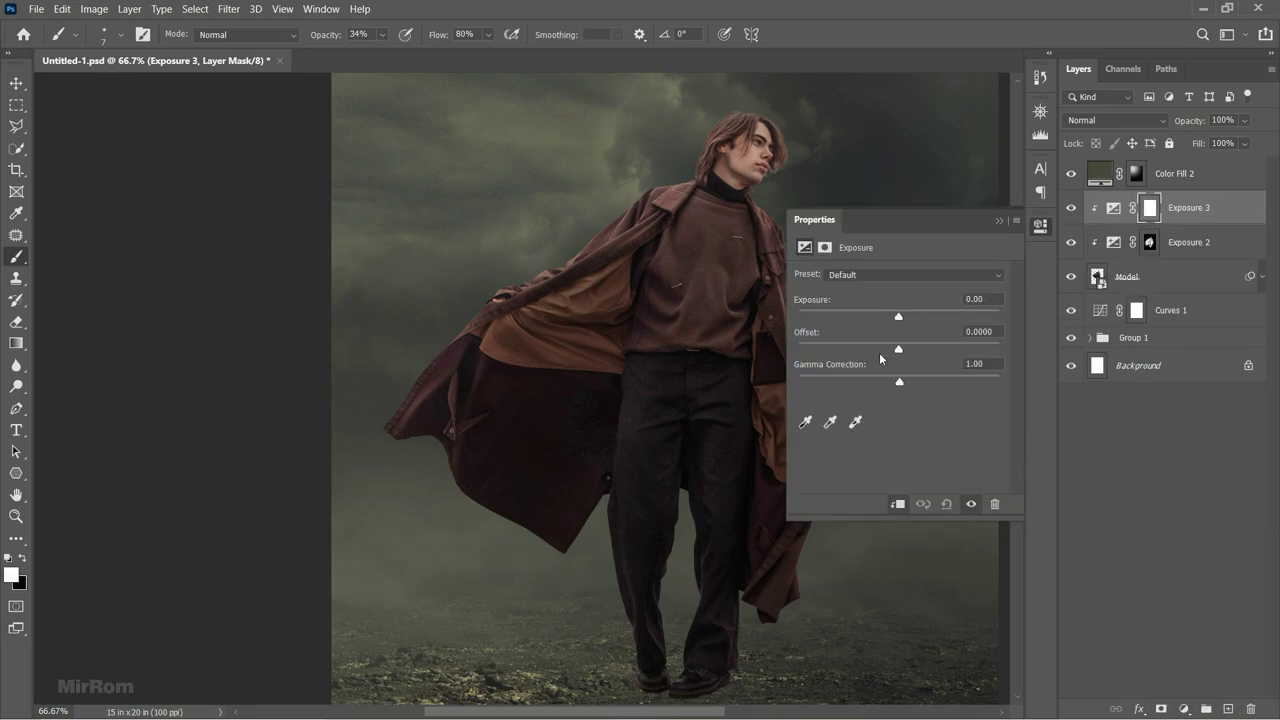
{"action": "left_click_drag", "start_coordinate": [900, 318], "coordinate": [923, 318]}
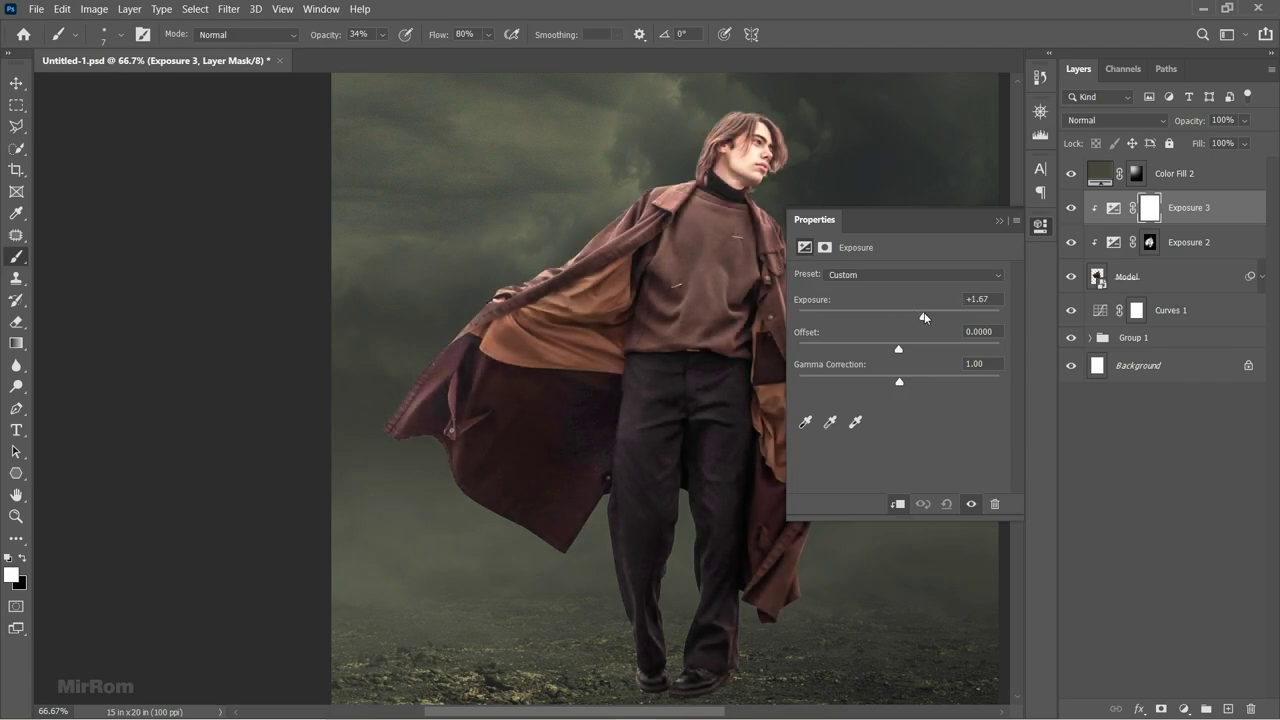
{"action": "left_click_drag", "start_coordinate": [900, 383], "coordinate": [897, 385]}
{"action": "left_click", "coordinate": [995, 222]}
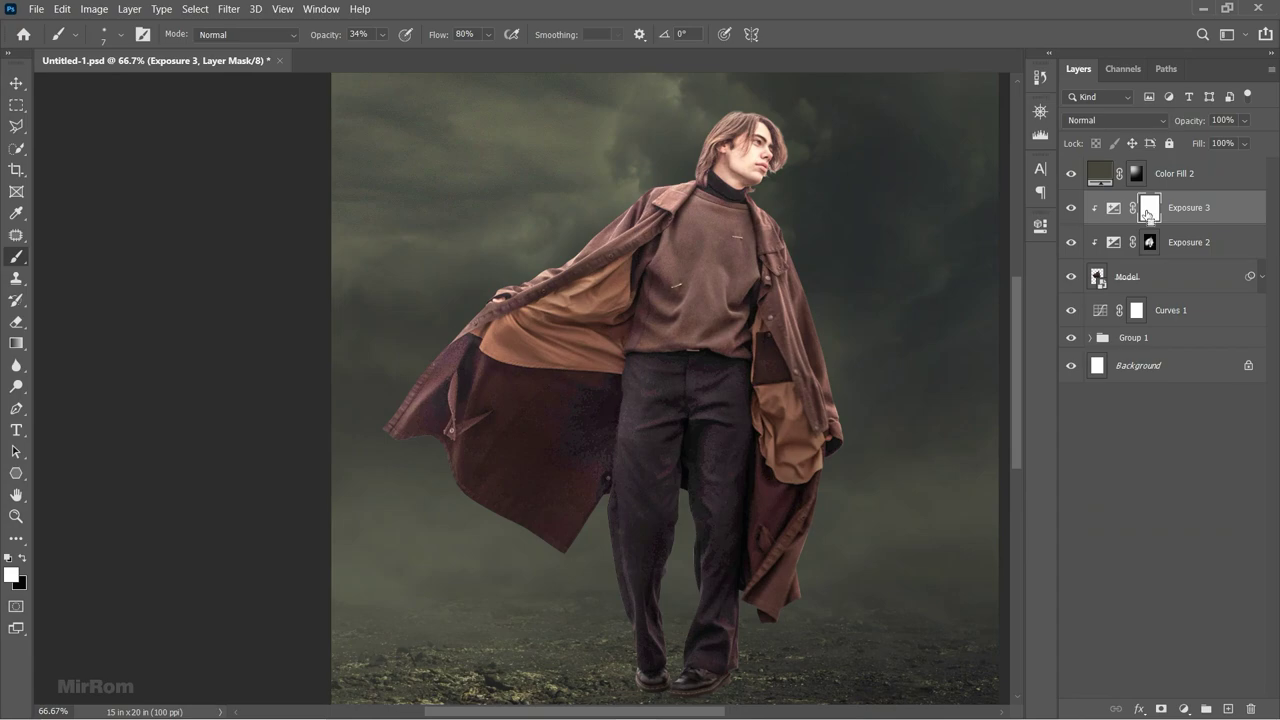
{"action": "key", "text": "ctrl+i"}
Paint white on the Exposure 3 mask along the top edge of the hair.
{"action": "scroll", "coordinate": [829, 168], "scroll_direction": "up", "scroll_amount": 1}
{"action": "scroll", "coordinate": [780, 170], "scroll_direction": "up", "scroll_amount": 1}
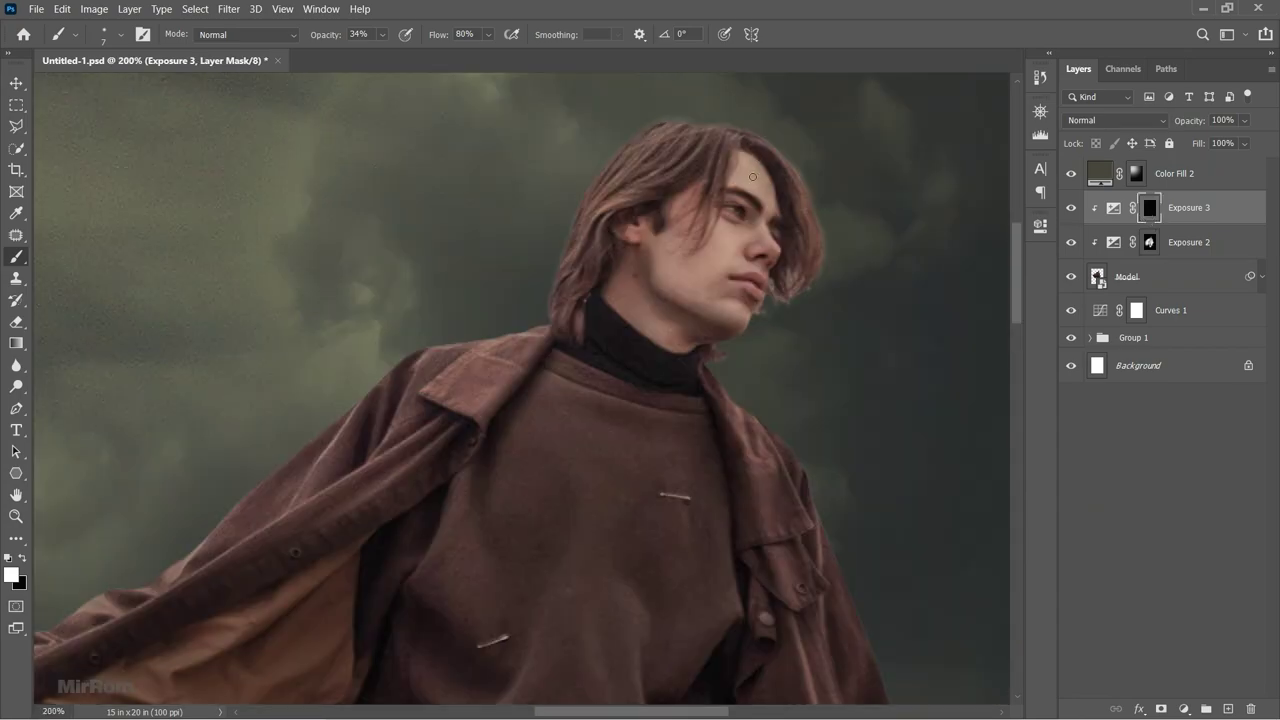
{"action": "mouse_move", "coordinate": [703, 203]}
{"action": "left_mouse_down"}
{"action": "mouse_move", "coordinate": [720, 194]}
{"action": "mouse_move", "coordinate": [640, 202]}
{"action": "mouse_move", "coordinate": [541, 381]}
{"action": "left_mouse_up"}
{"action": "key", "text": "bracketleft"}
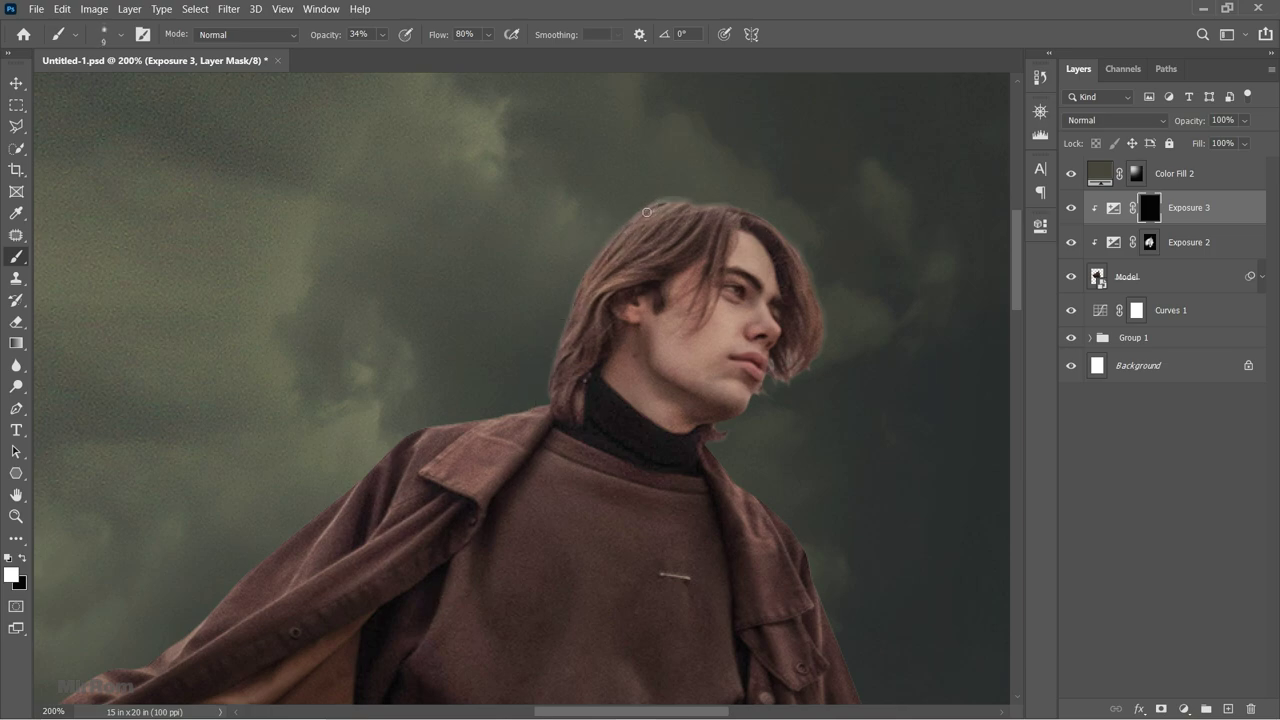
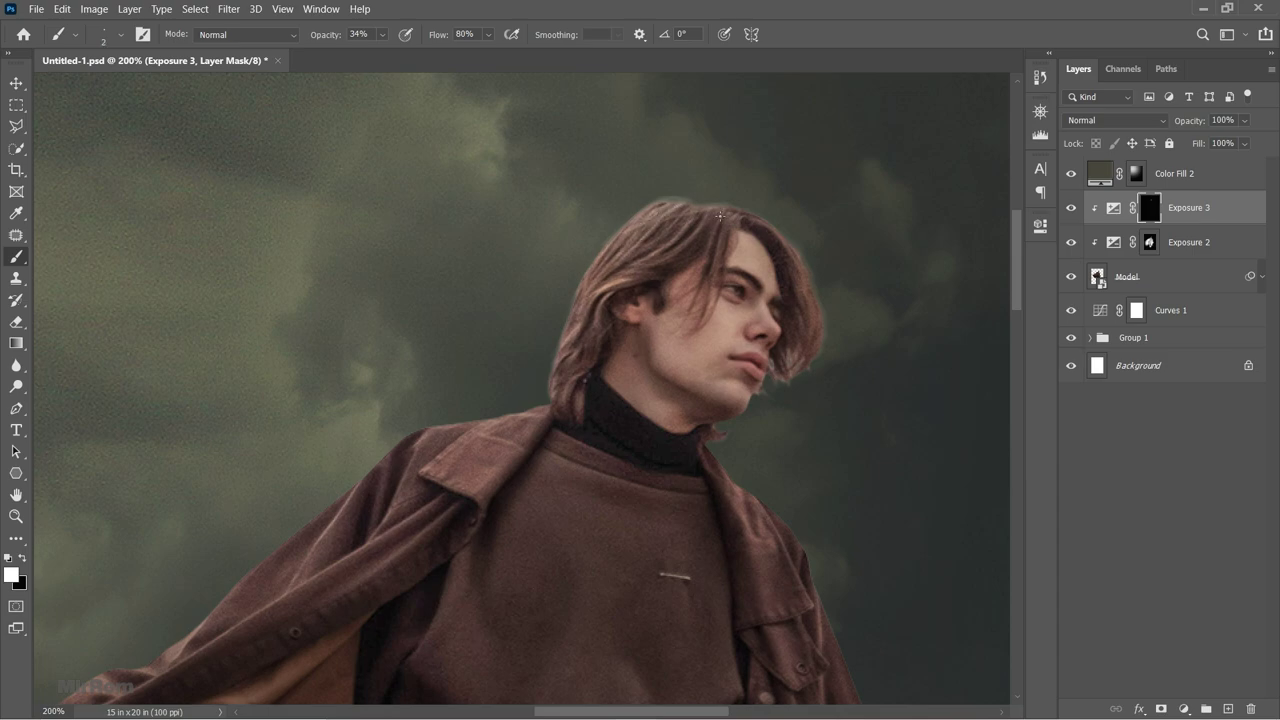
At 19% brush opacity, brighten the top edge of the coat collar on the Exposure 3 mask.
{"action": "scroll", "coordinate": [720, 215], "scroll_direction": "up", "scroll_amount": 1}
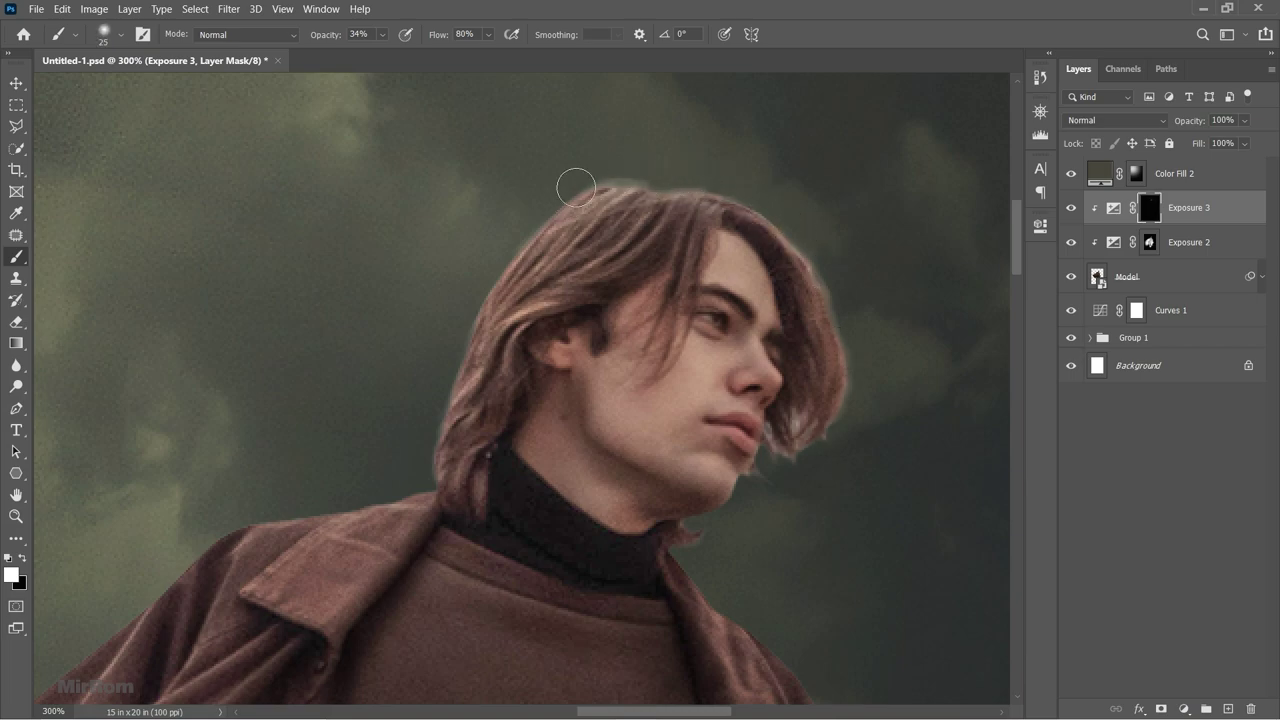
{"action": "scroll", "coordinate": [580, 180], "scroll_direction": "down", "scroll_amount": 3}
{"action": "key", "text": "1"}
{"action": "key", "text": "9"}
{"action": "key", "text": "bracketleft"}
{"action": "key", "text": "bracketleft"}
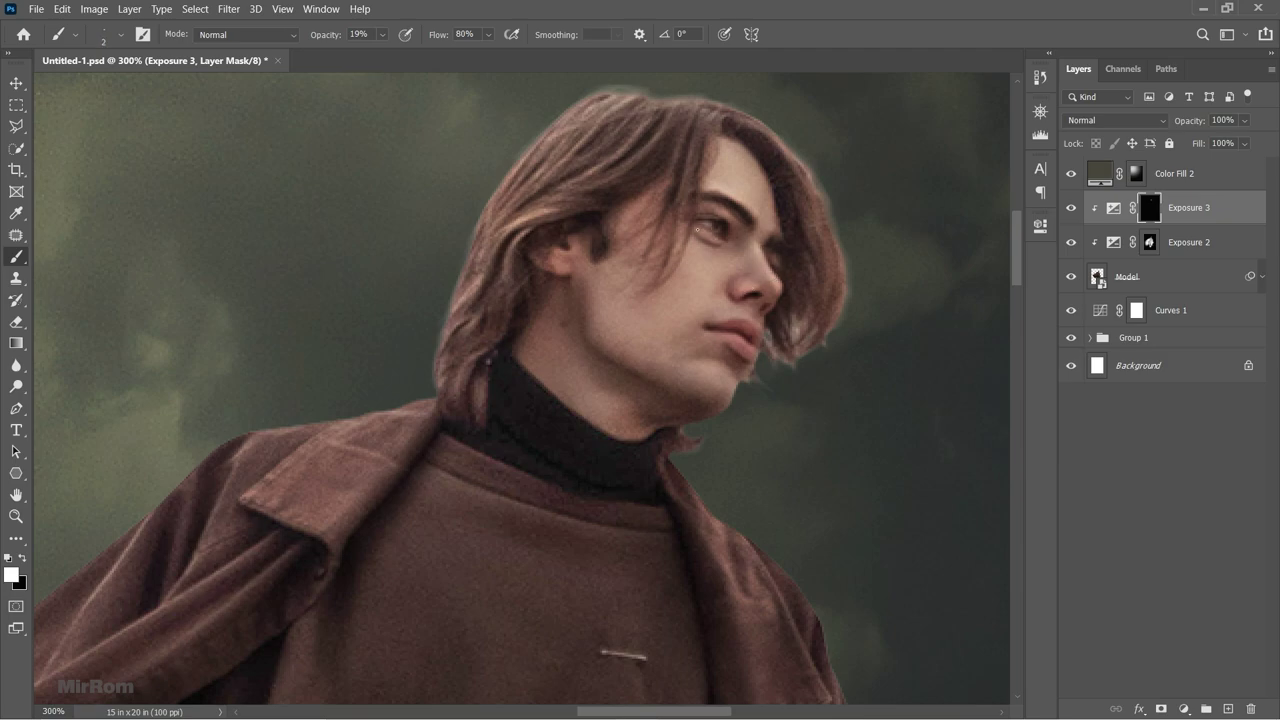
{"action": "key", "text": "bracketright"}
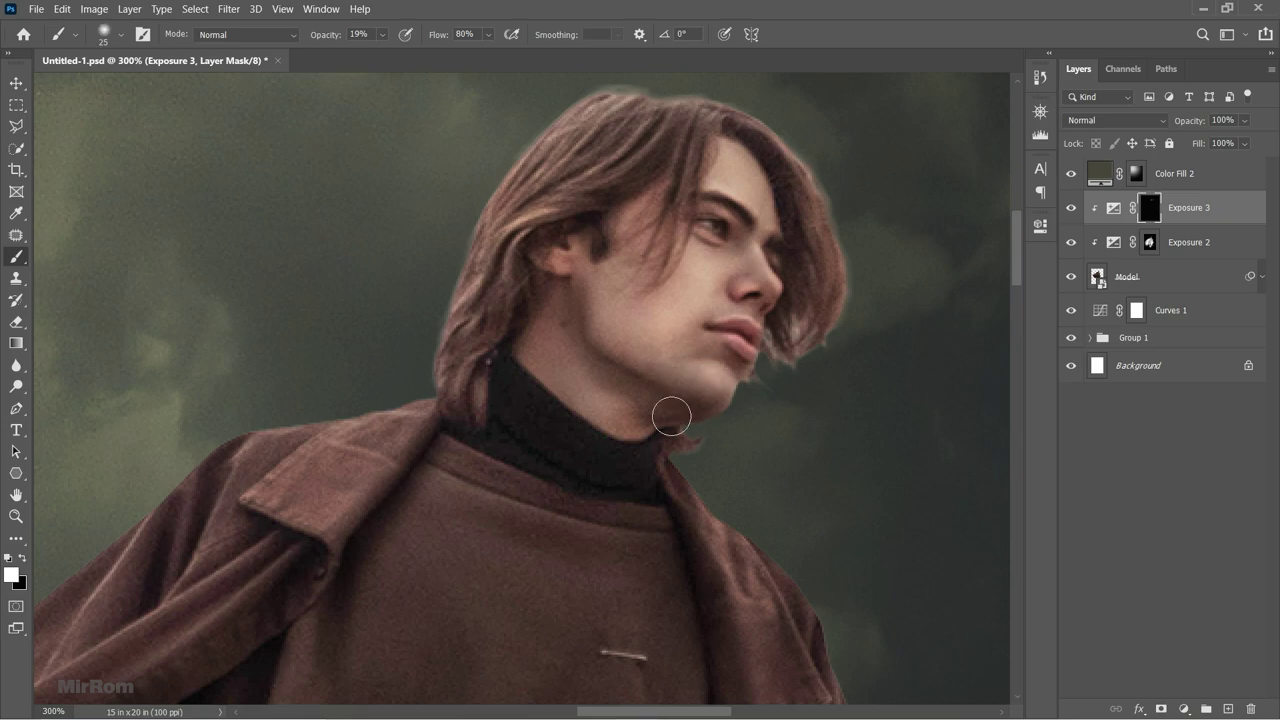
{"action": "scroll", "coordinate": [550, 425], "scroll_direction": "down", "scroll_amount": 3}
{"action": "key", "text": "bracketleft"}
{"action": "key", "text": "bracketleft"}
{"action": "key", "text": "bracketleft"}
{"action": "key", "text": "bracketright"}
{"action": "key", "text": "bracketright"}
{"action": "key", "text": "bracketright"}
{"action": "left_click_drag", "start_coordinate": [430, 306], "coordinate": [212, 360]}
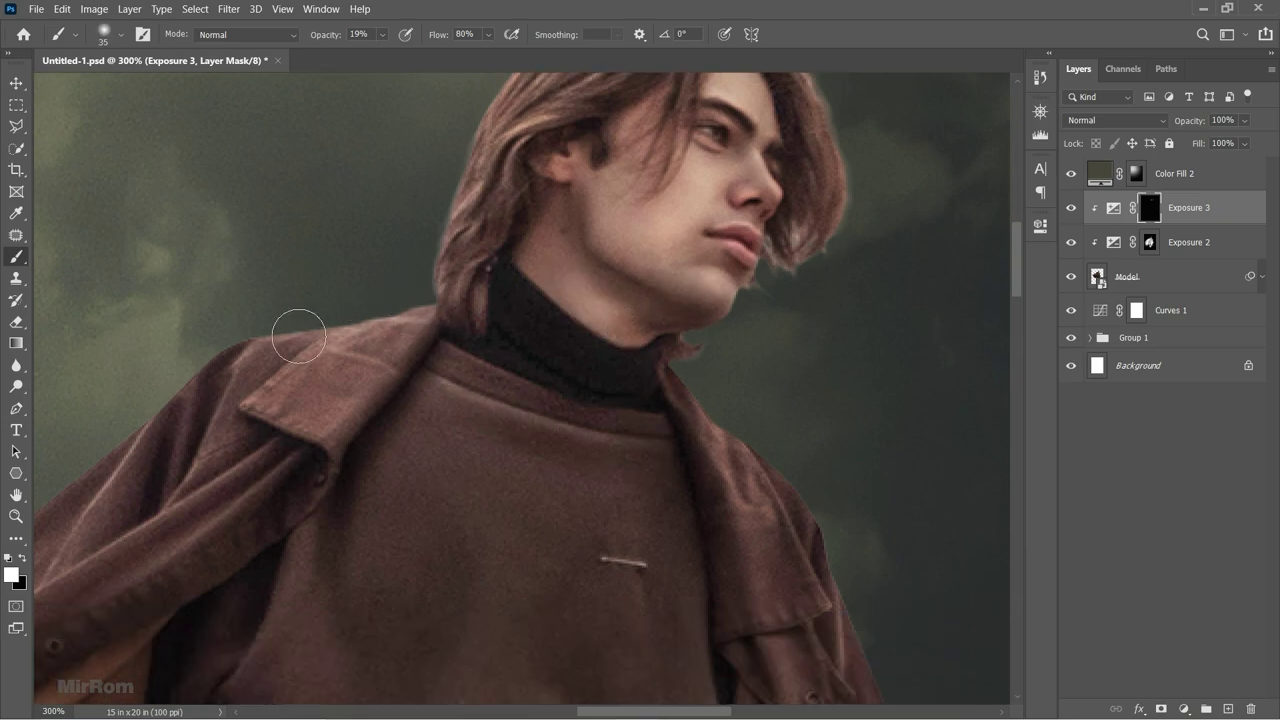
Resize the brush between fine and large tips to work the hair edges and coat edge.
{"action": "scroll", "coordinate": [312, 434], "scroll_direction": "down", "scroll_amount": 5}
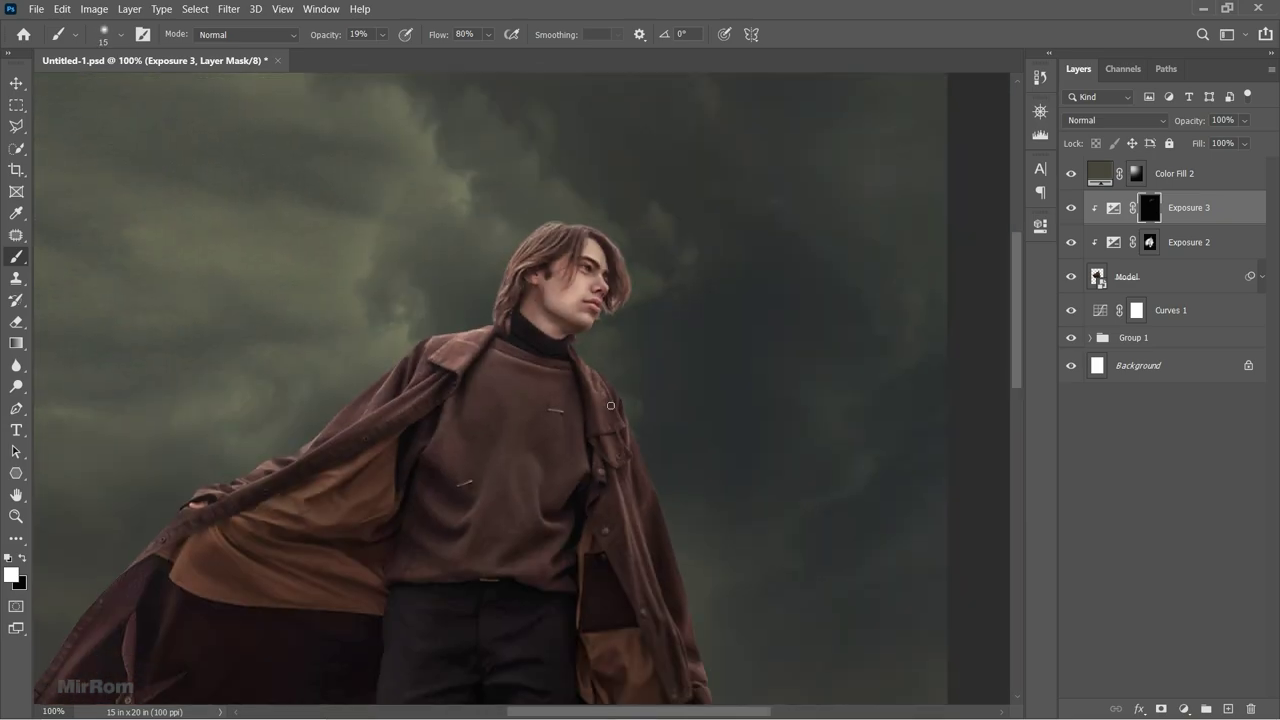
{"action": "scroll", "coordinate": [531, 337], "scroll_direction": "up", "scroll_amount": 1}
{"action": "key", "text": "bracketright"}
{"action": "key", "text": "bracketright"}
{"action": "key", "text": "bracketright"}
{"action": "scroll", "coordinate": [444, 409], "scroll_direction": "up", "scroll_amount": 2}
{"action": "key", "text": "bracketleft"}
{"action": "key", "text": "bracketleft"}
{"action": "key", "text": "bracketleft"}
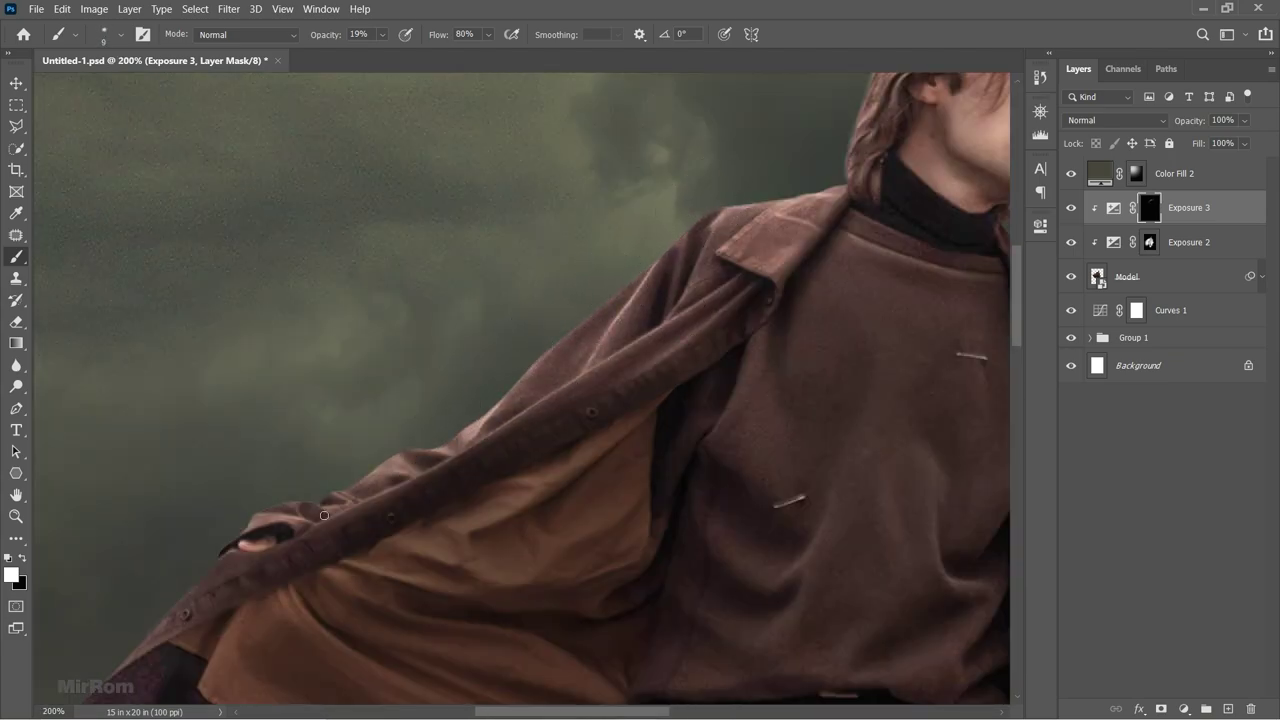
{"action": "scroll", "coordinate": [313, 518], "scroll_direction": "down", "scroll_amount": 1}
{"action": "scroll", "coordinate": [291, 466], "scroll_direction": "down", "scroll_amount": 1}
{"action": "key", "text": "bracketright"}
{"action": "key", "text": "bracketright"}
{"action": "key", "text": "bracketright"}
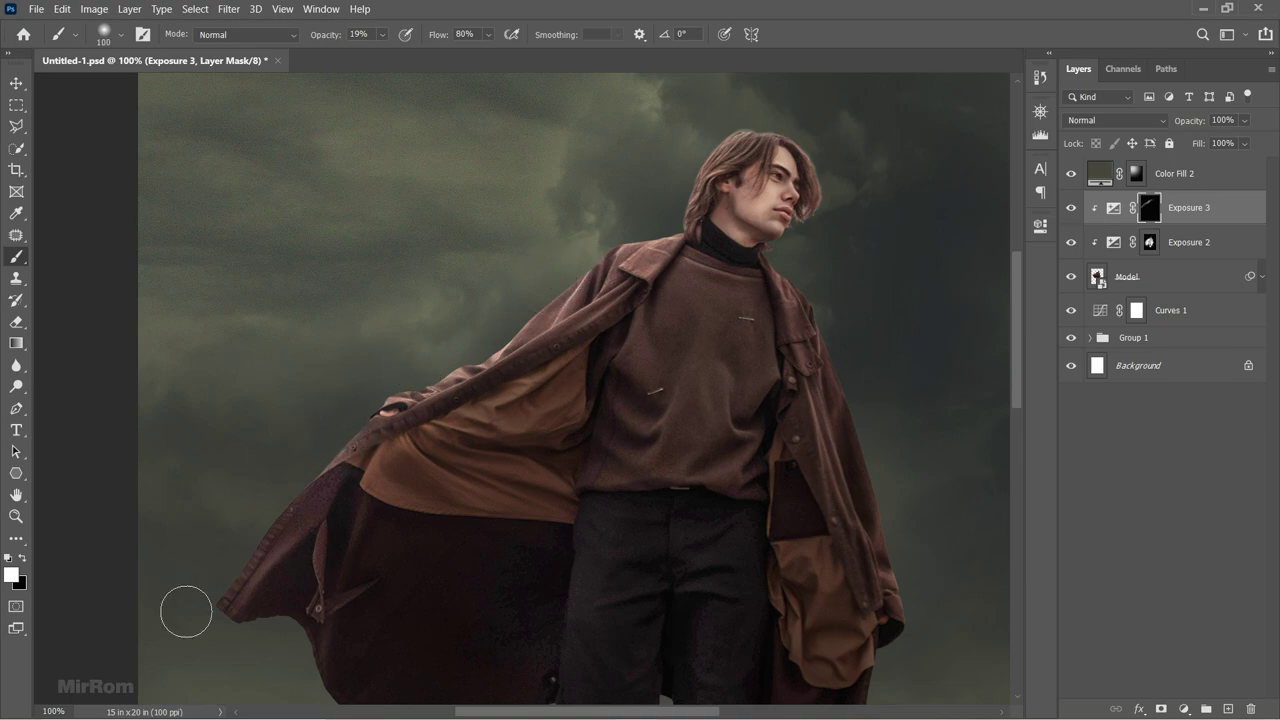
{"action": "scroll", "coordinate": [561, 382], "scroll_direction": "down", "scroll_amount": 1}
{"action": "scroll", "coordinate": [572, 326], "scroll_direction": "up", "scroll_amount": 1}
{"action": "key", "text": "bracketleft"}
{"action": "key", "text": "bracketleft"}
{"action": "key", "text": "bracketleft"}
At 28% brush opacity, brighten the inner lining of the coat.
{"action": "key", "text": "2"}
{"action": "key", "text": "8"}
{"action": "key", "text": "bracketright"}
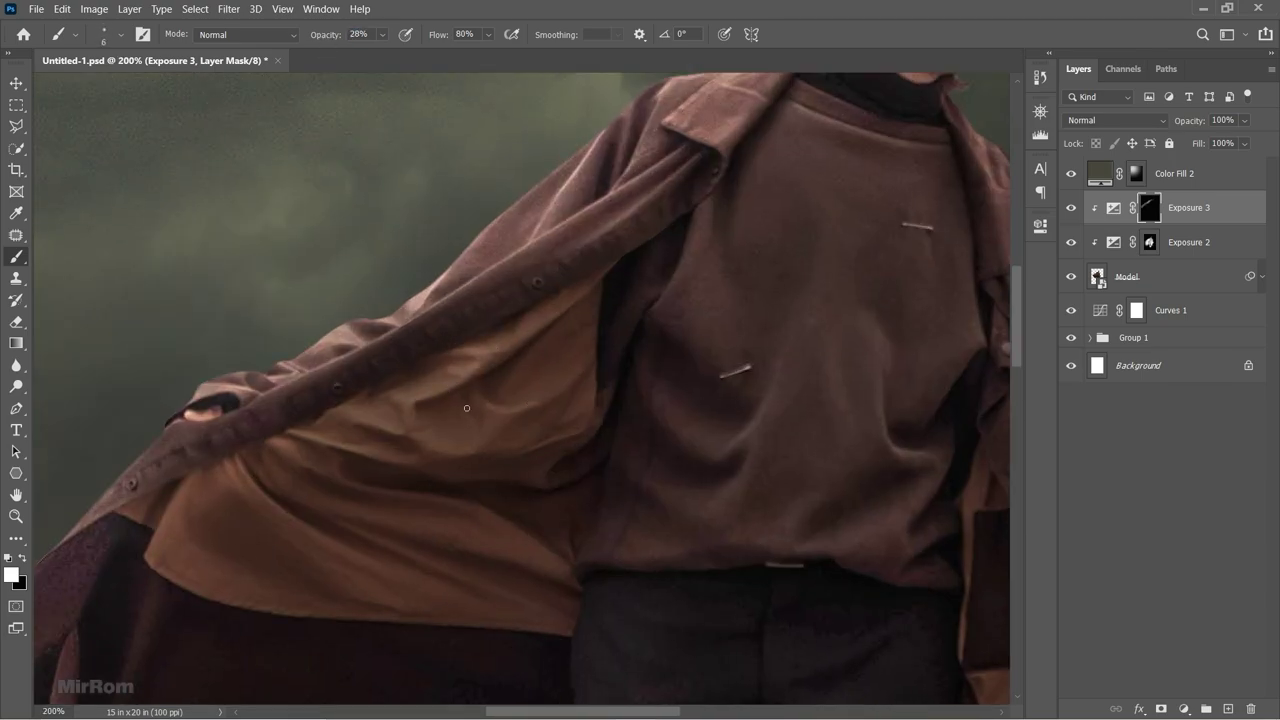
{"action": "mouse_move", "coordinate": [463, 378]}
{"action": "left_mouse_down"}
{"action": "mouse_move", "coordinate": [500, 549]}
{"action": "mouse_move", "coordinate": [277, 500]}
{"action": "left_mouse_up"}
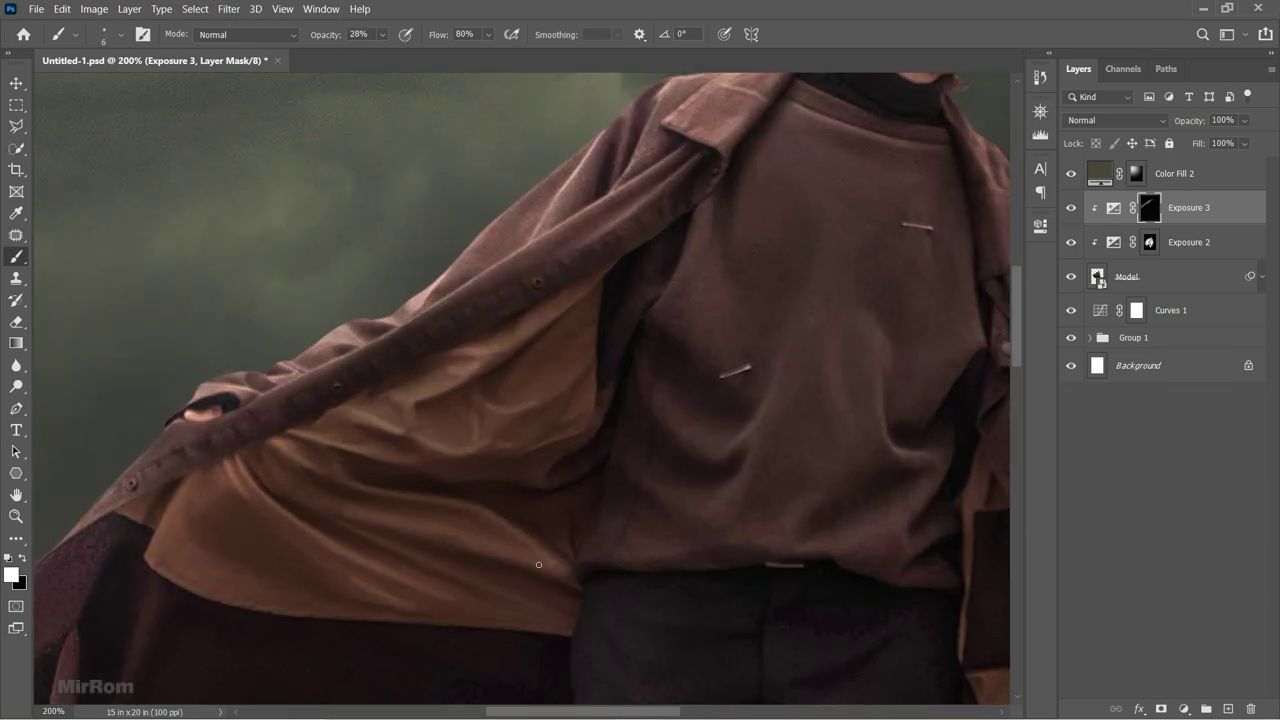
{"action": "key", "text": "bracketright"}
{"action": "key", "text": "bracketright"}
{"action": "key", "text": "bracketright"}
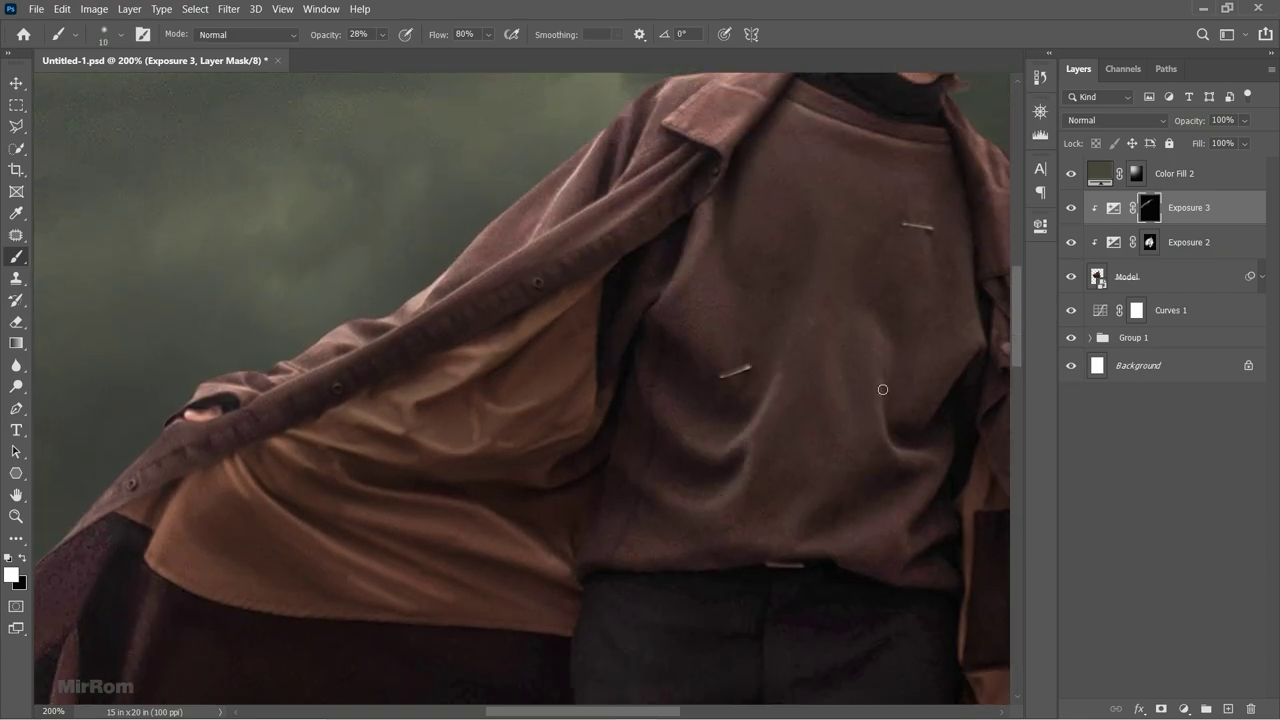
{"action": "key", "text": "bracketright"}
{"action": "key", "text": "bracketright"}
{"action": "key", "text": "bracketright"}
{"action": "scroll", "coordinate": [850, 360], "scroll_direction": "down", "scroll_amount": 1}
{"action": "scroll", "coordinate": [790, 320], "scroll_direction": "up", "scroll_amount": 1}
{"action": "scroll", "coordinate": [880, 250], "scroll_direction": "up", "scroll_amount": 1}
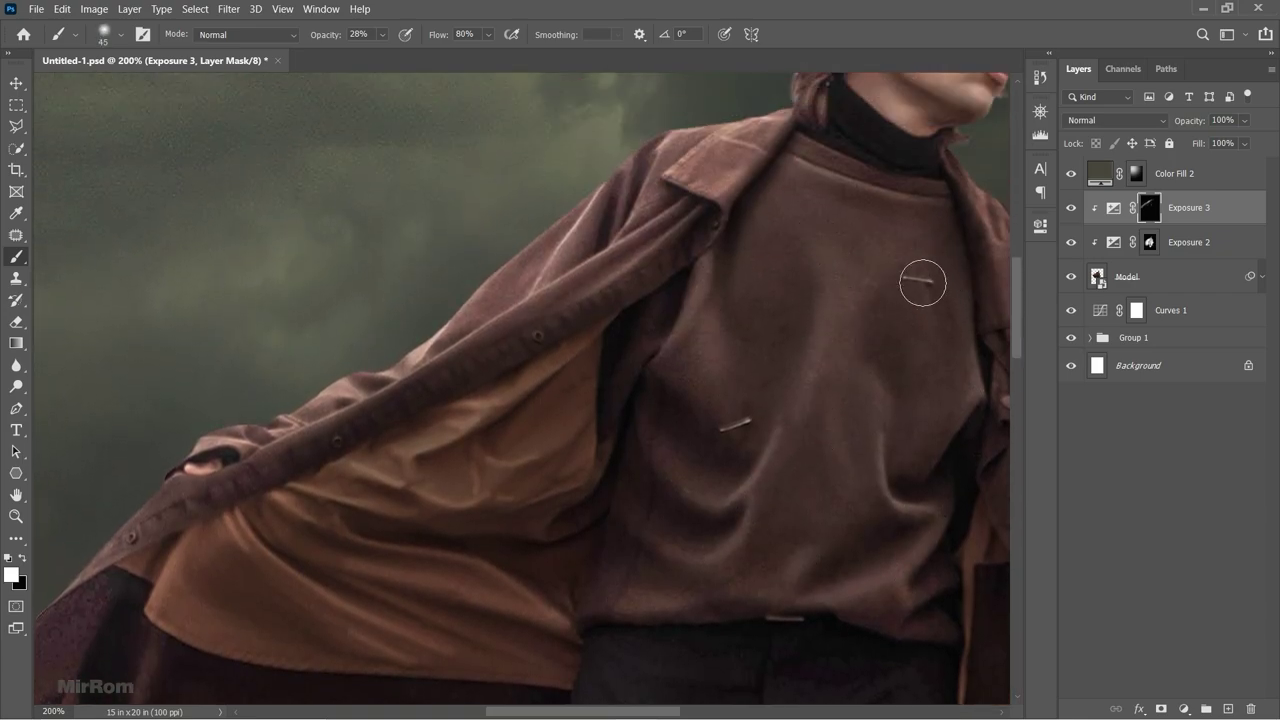
{"action": "scroll", "coordinate": [900, 320], "scroll_direction": "down", "scroll_amount": 5}
{"action": "key", "text": "bracketleft"}
{"action": "key", "text": "bracketleft"}
{"action": "key", "text": "bracketleft"}
Keep painting white along the coat's right edge, zooming in on the legs as needed.
{"action": "key", "text": "ctrl+minus"}
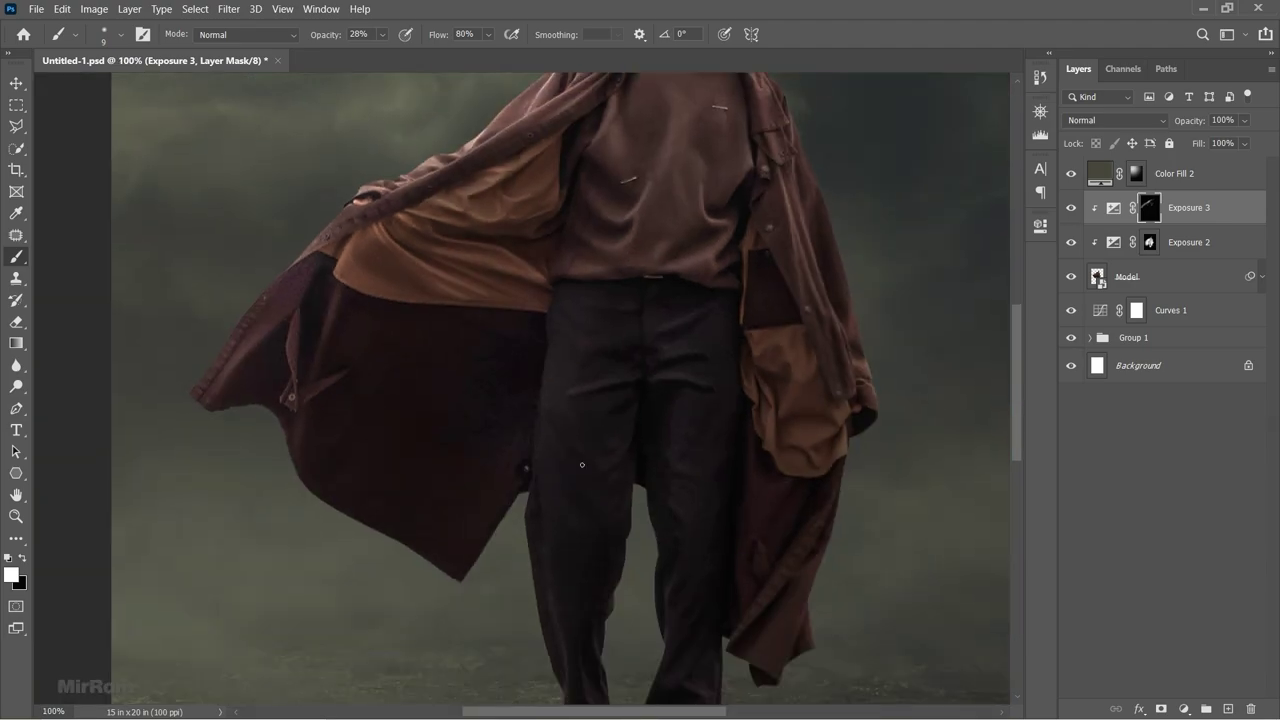
{"action": "scroll", "coordinate": [681, 425], "scroll_direction": "down", "scroll_amount": 2}
{"action": "key", "text": "bracketright"}
{"action": "key", "text": "bracketright"}
{"action": "key", "text": "bracketright"}
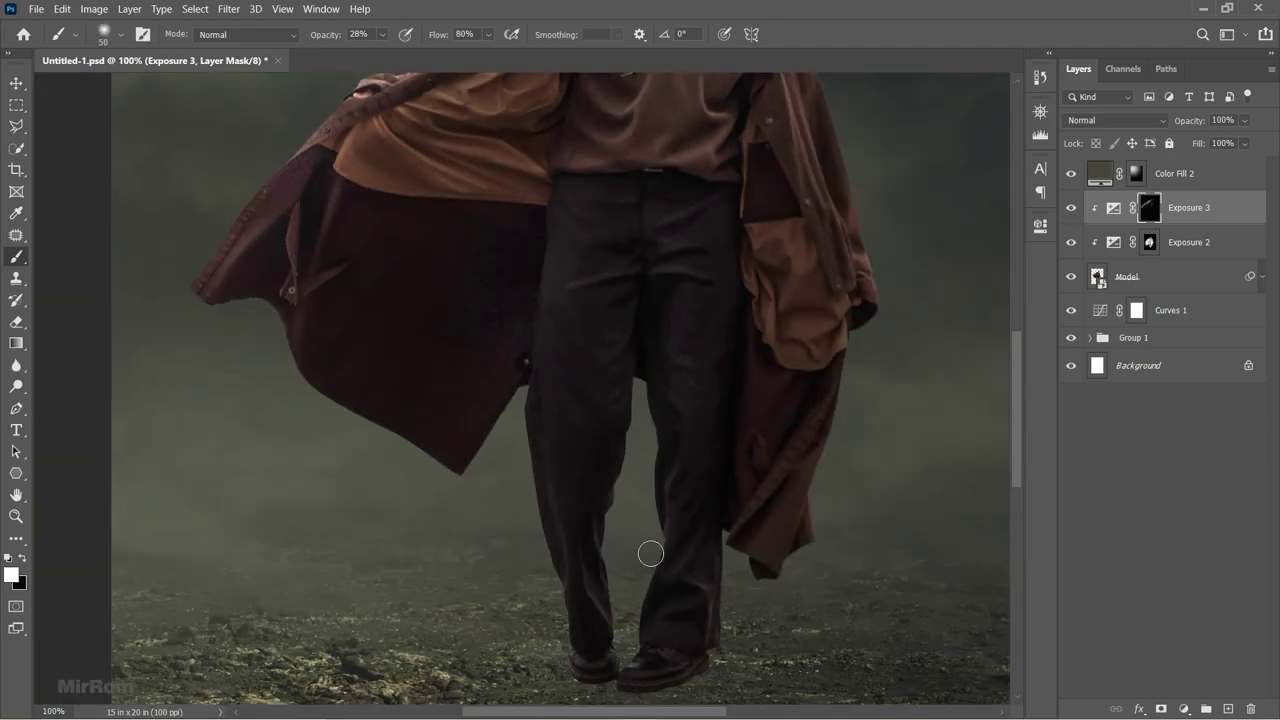
{"action": "key", "text": "ctrl+plus"}
{"action": "key", "text": "ctrl+minus"}
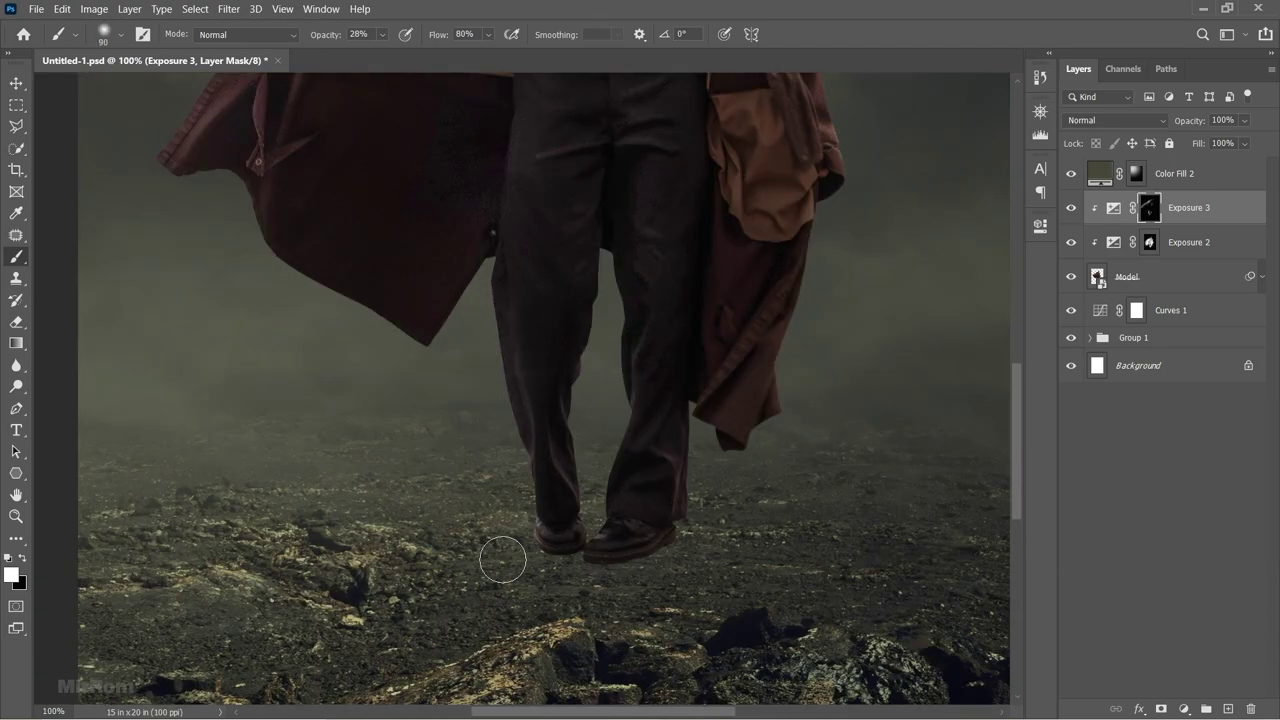
{"action": "key", "text": "bracketleft"}
{"action": "key", "text": "bracketleft"}
{"action": "key", "text": "bracketleft"}
{"action": "scroll", "coordinate": [354, 460], "scroll_direction": "up", "scroll_amount": 2}
{"action": "scroll", "coordinate": [640, 420], "scroll_direction": "up", "scroll_amount": 4}
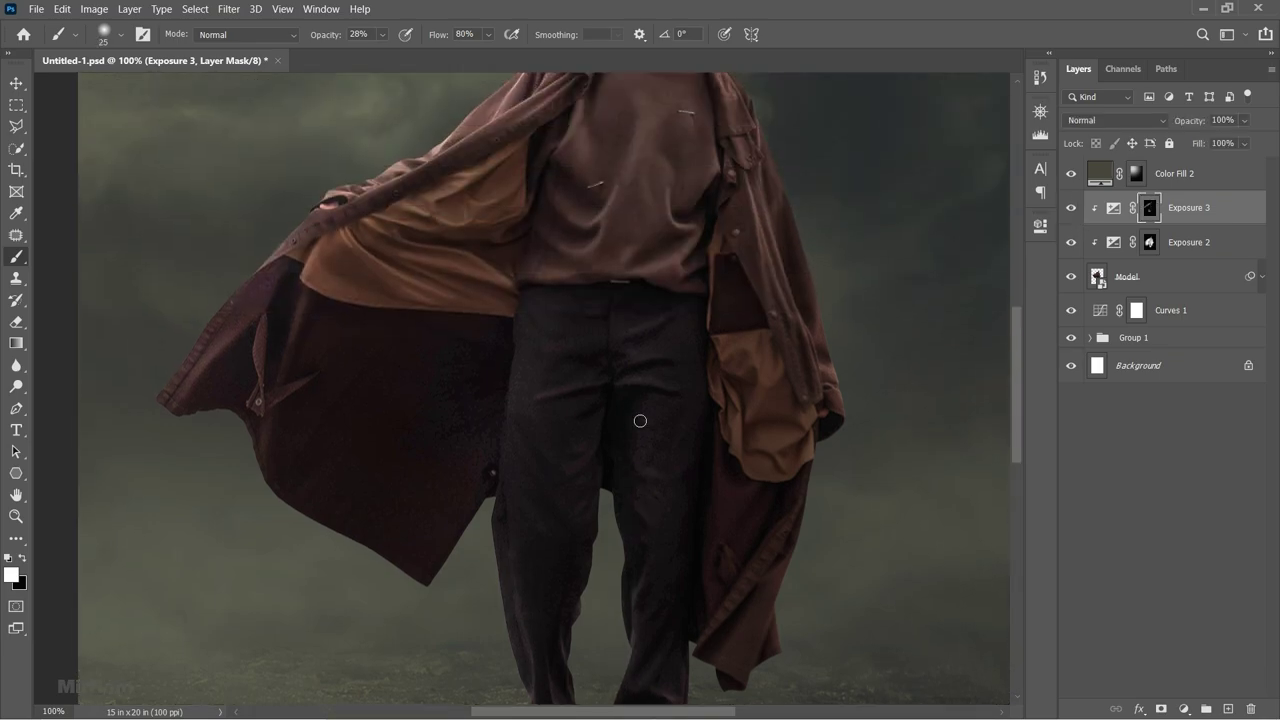
{"action": "scroll", "coordinate": [732, 215], "scroll_direction": "up", "scroll_amount": 2}
{"action": "key", "text": "bracketright"}
Brighten the trousers with a fine-tipped brush, then zoom out to the whole figure.
{"action": "key", "text": "bracketleft"}
{"action": "key", "text": "bracketleft"}
{"action": "key", "text": "bracketleft"}
{"action": "scroll", "coordinate": [758, 258], "scroll_direction": "up", "scroll_amount": 1}
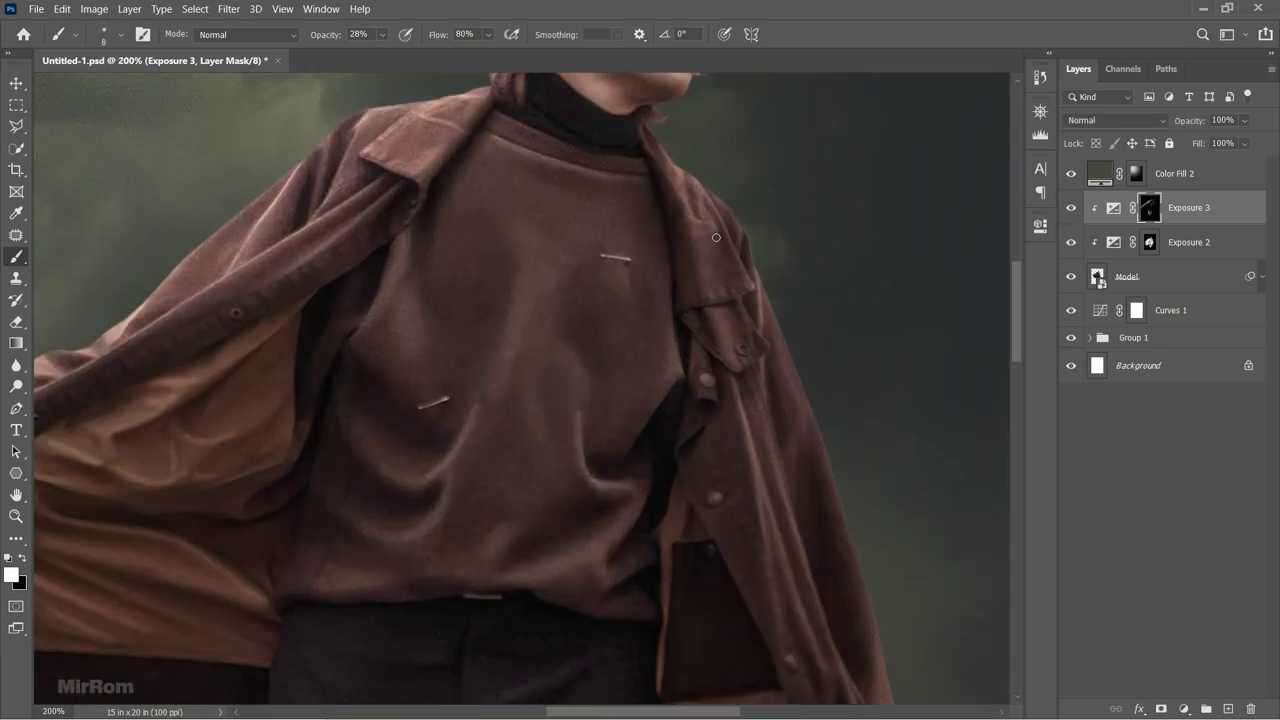
{"action": "key", "text": "bracketright"}
{"action": "key", "text": "bracketright"}
{"action": "key", "text": "bracketright"}
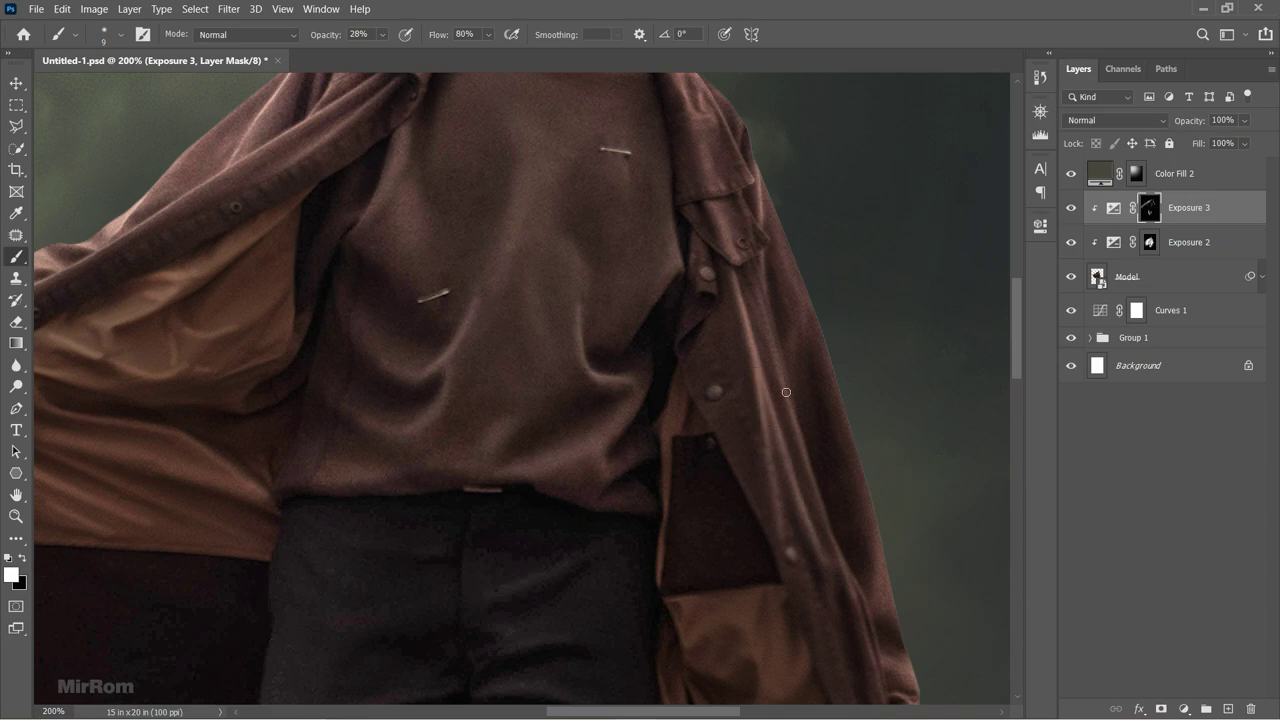
{"action": "scroll", "coordinate": [780, 380], "scroll_direction": "down", "scroll_amount": 1}
{"action": "scroll", "coordinate": [800, 340], "scroll_direction": "down", "scroll_amount": 4}
{"action": "scroll", "coordinate": [830, 500], "scroll_direction": "down", "scroll_amount": 3}
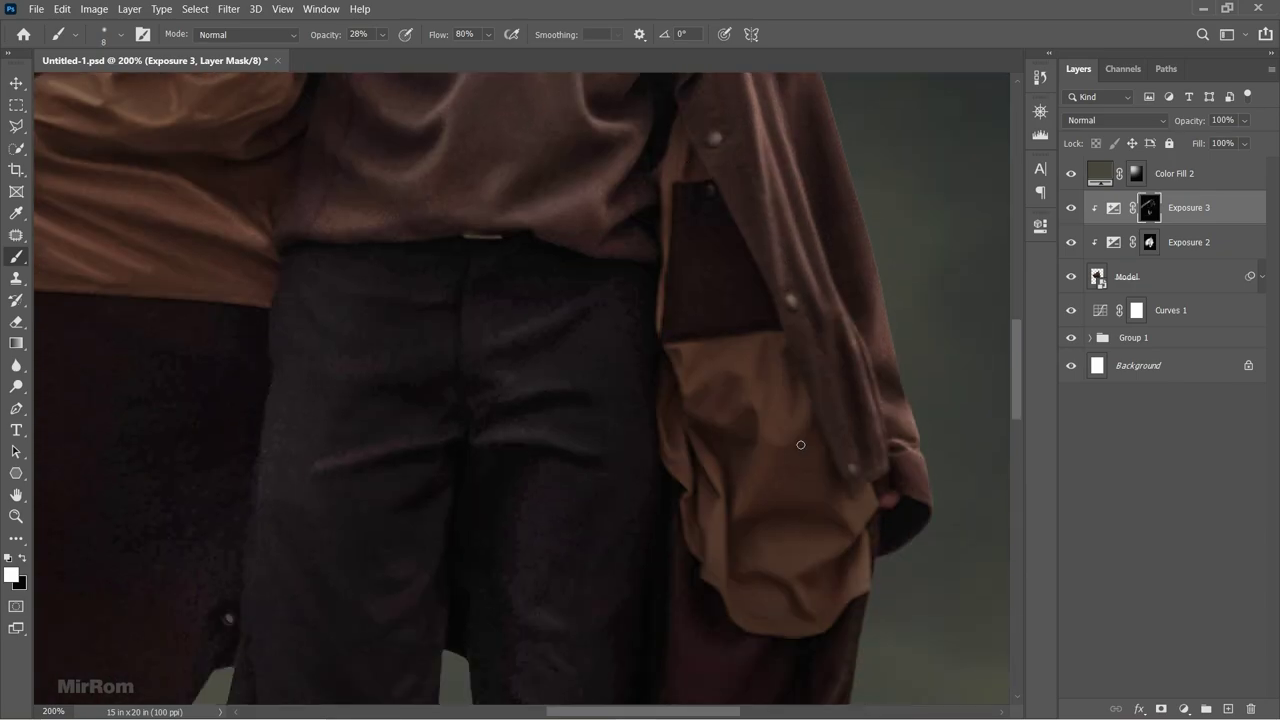
{"action": "scroll", "coordinate": [713, 460], "scroll_direction": "down", "scroll_amount": 2}
{"action": "scroll", "coordinate": [713, 453], "scroll_direction": "down", "scroll_amount": 2}
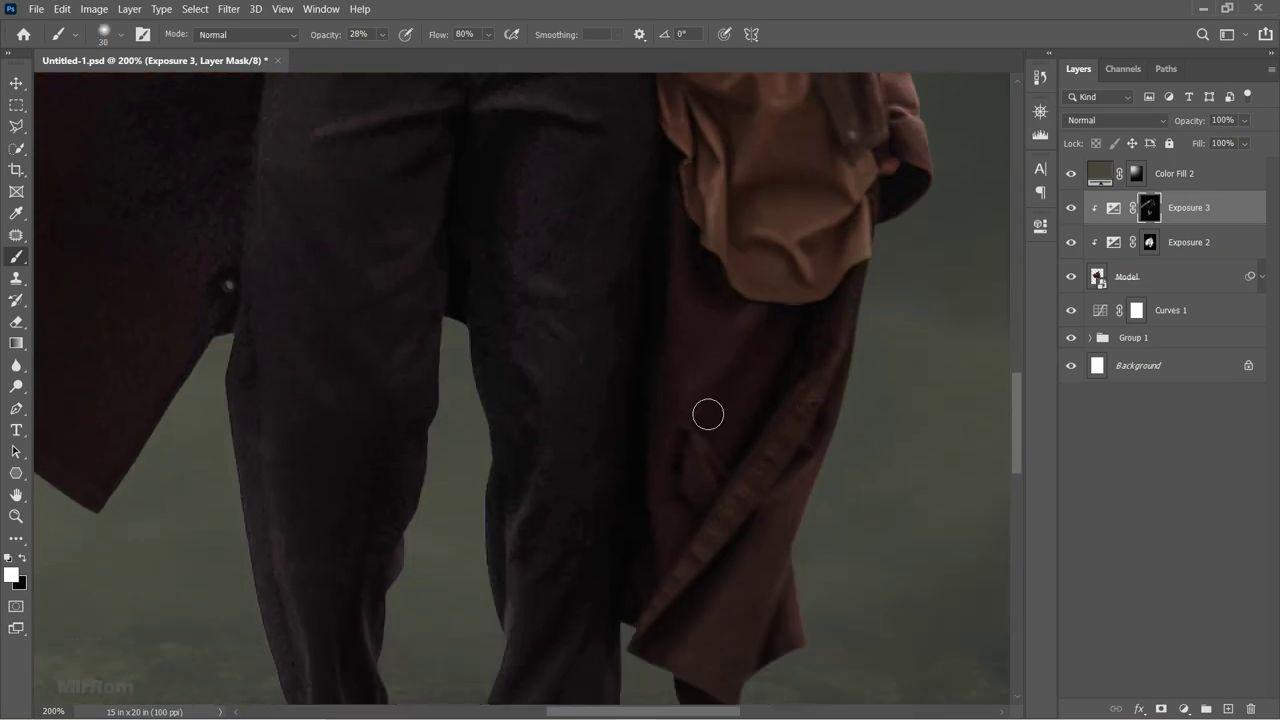
{"action": "scroll", "coordinate": [551, 266], "scroll_direction": "up", "scroll_amount": 3}
{"action": "key", "text": "ctrl+minus"}
{"action": "key", "text": "ctrl+minus"}
{"action": "key", "text": "ctrl+minus"}
{"action": "scroll", "coordinate": [898, 326], "scroll_direction": "up", "scroll_amount": 2}
Make a soft darker pass near the feet with black at 22% opacity, 54% flow, 150 px.
{"action": "key", "text": "x"}
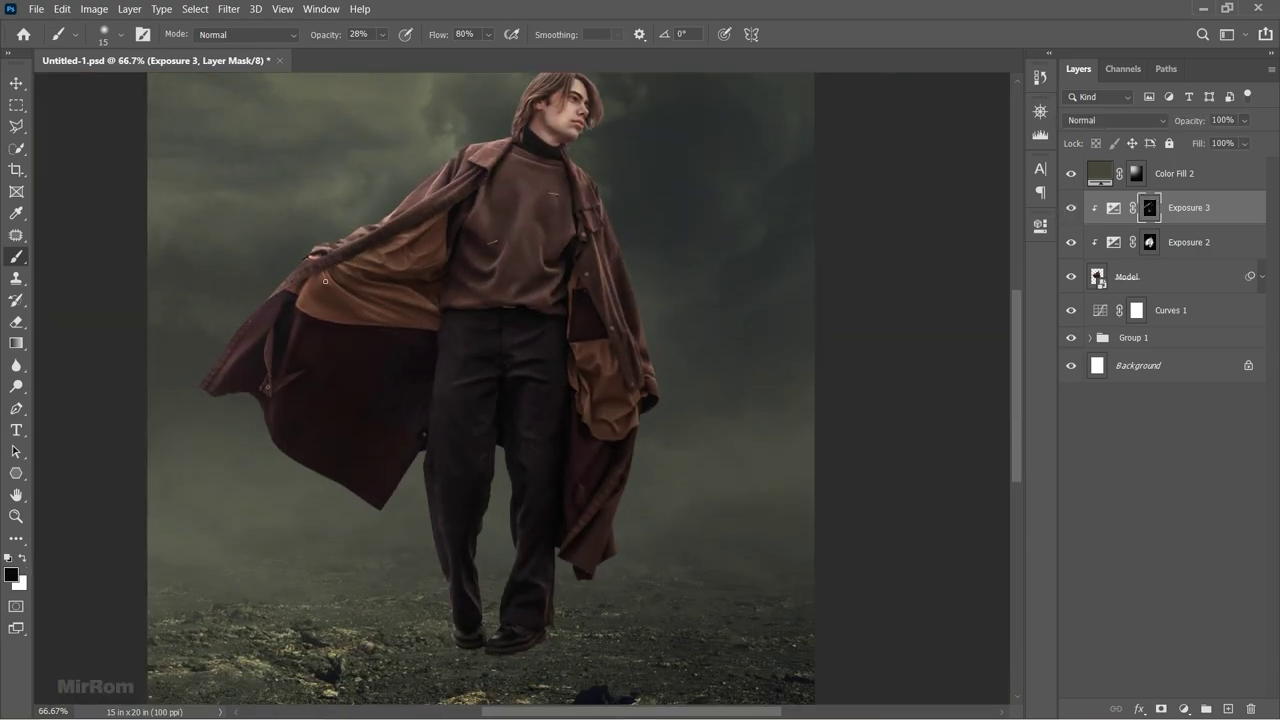
{"action": "key", "text": "bracketright"}
{"action": "key", "text": "bracketright"}
{"action": "key", "text": "bracketright"}
{"action": "key", "text": "2"}
{"action": "key", "text": "2"}
{"action": "key", "text": "shift+5"}
{"action": "key", "text": "shift+4"}
{"action": "key", "text": "bracketleft"}
{"action": "key", "text": "bracketleft"}
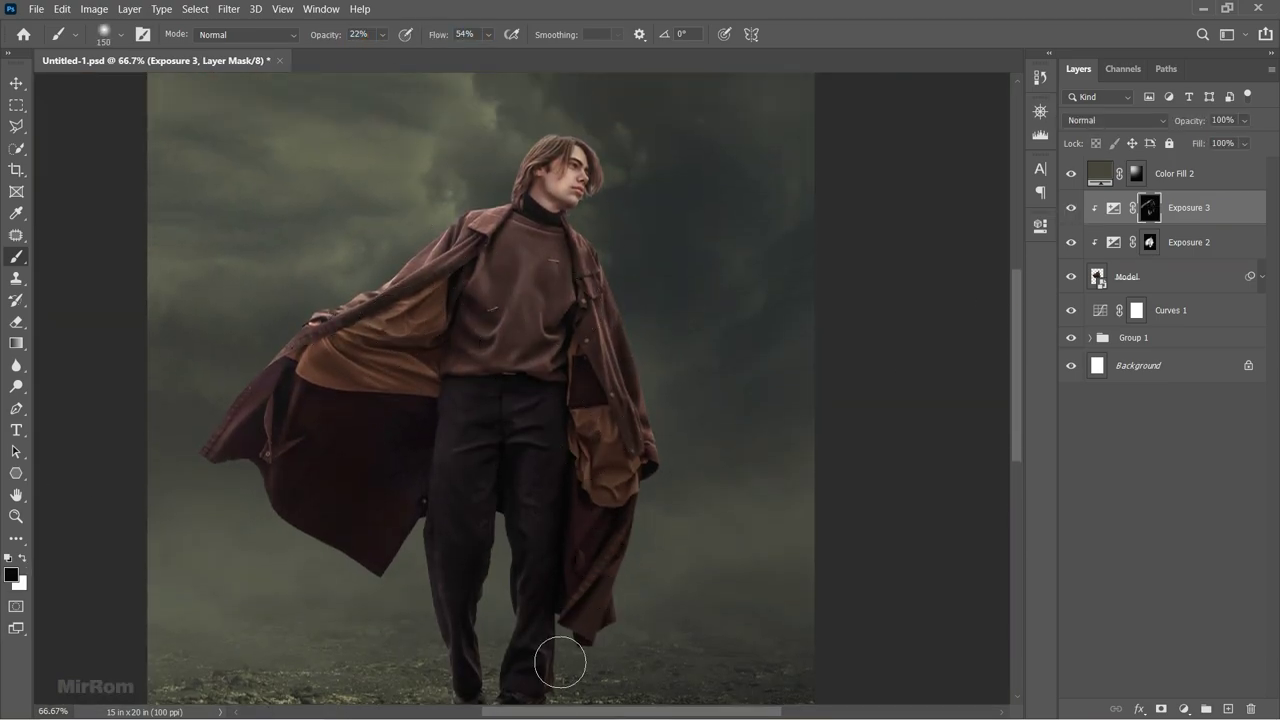
{"action": "scroll", "coordinate": [449, 451], "scroll_direction": "down", "scroll_amount": 1}
{"action": "scroll", "coordinate": [309, 486], "scroll_direction": "up", "scroll_amount": 3}
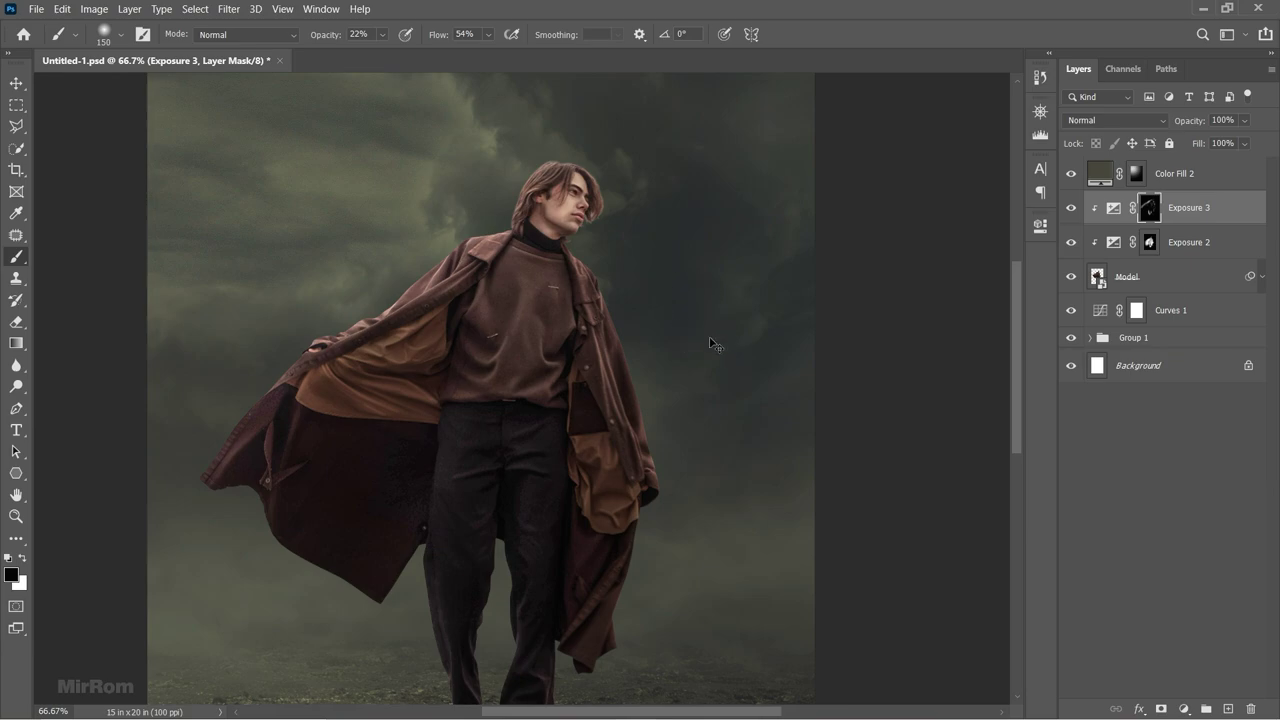
{"action": "key", "text": "ctrl+minus"}
{"action": "key", "text": "v"}
{"action": "scroll", "coordinate": [717, 345], "scroll_direction": "down", "scroll_amount": 1}
Target the Exposure 2 layer mask and zoom in on the figure.
{"action": "left_click", "coordinate": [1113, 207]}
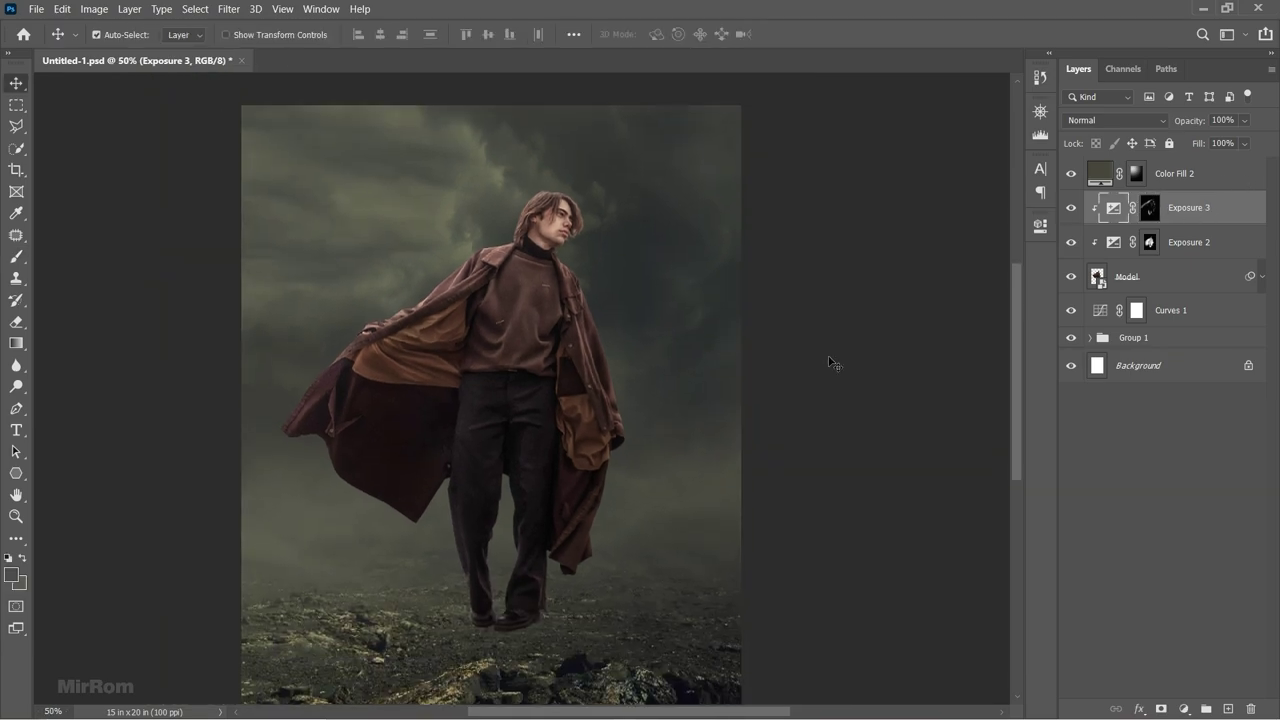
{"action": "key", "text": "ctrl+minus"}
{"action": "key", "text": "ctrl+backslash"}
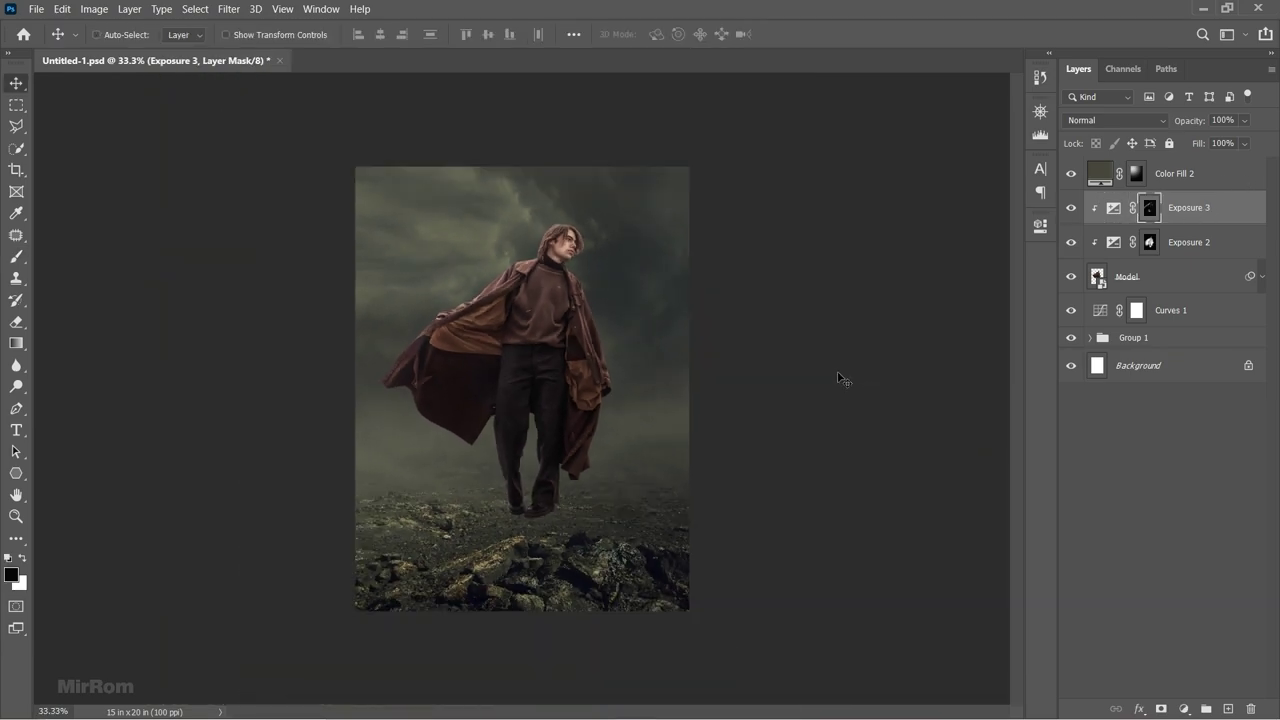
{"action": "key", "text": "ctrl+plus"}
{"action": "key", "text": "ctrl+plus"}
{"action": "key", "text": "ctrl+plus"}
{"action": "left_click", "coordinate": [1078, 244]}
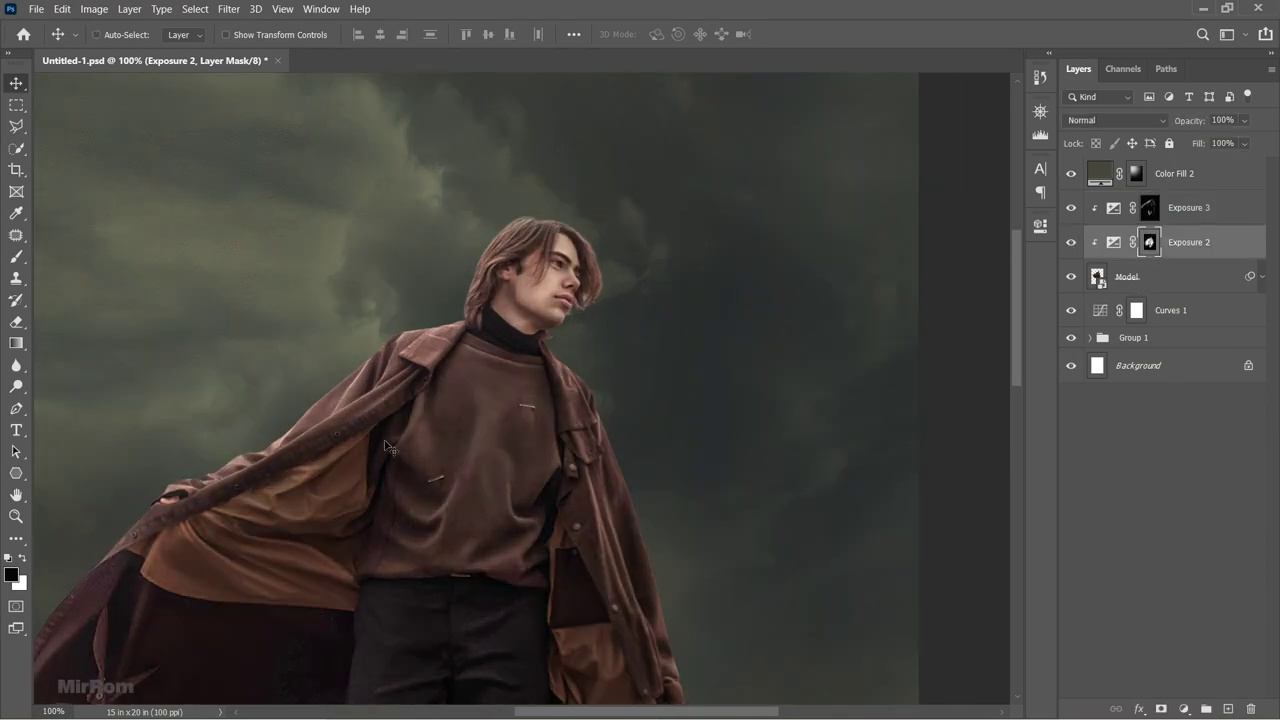
{"action": "key", "text": "ctrl+plus"}
With a small white brush, lighten the hair strands beside the face, then fit the image.
{"action": "key", "text": "b"}
{"action": "key", "text": "x"}
{"action": "key", "text": "bracketleft"}
{"action": "key", "text": "bracketleft"}
{"action": "key", "text": "bracketleft"}
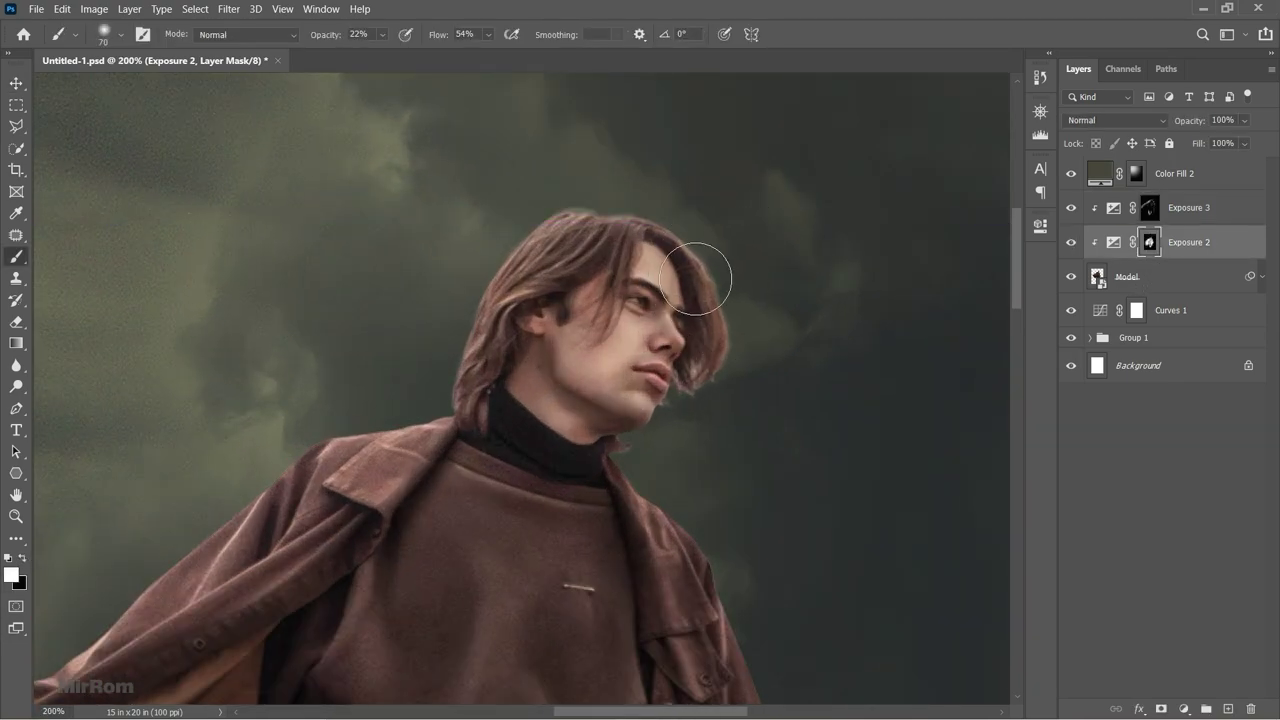
{"action": "key", "text": "bracketleft"}
{"action": "key", "text": "bracketleft"}
{"action": "left_click_drag", "start_coordinate": [669, 272], "coordinate": [697, 330]}
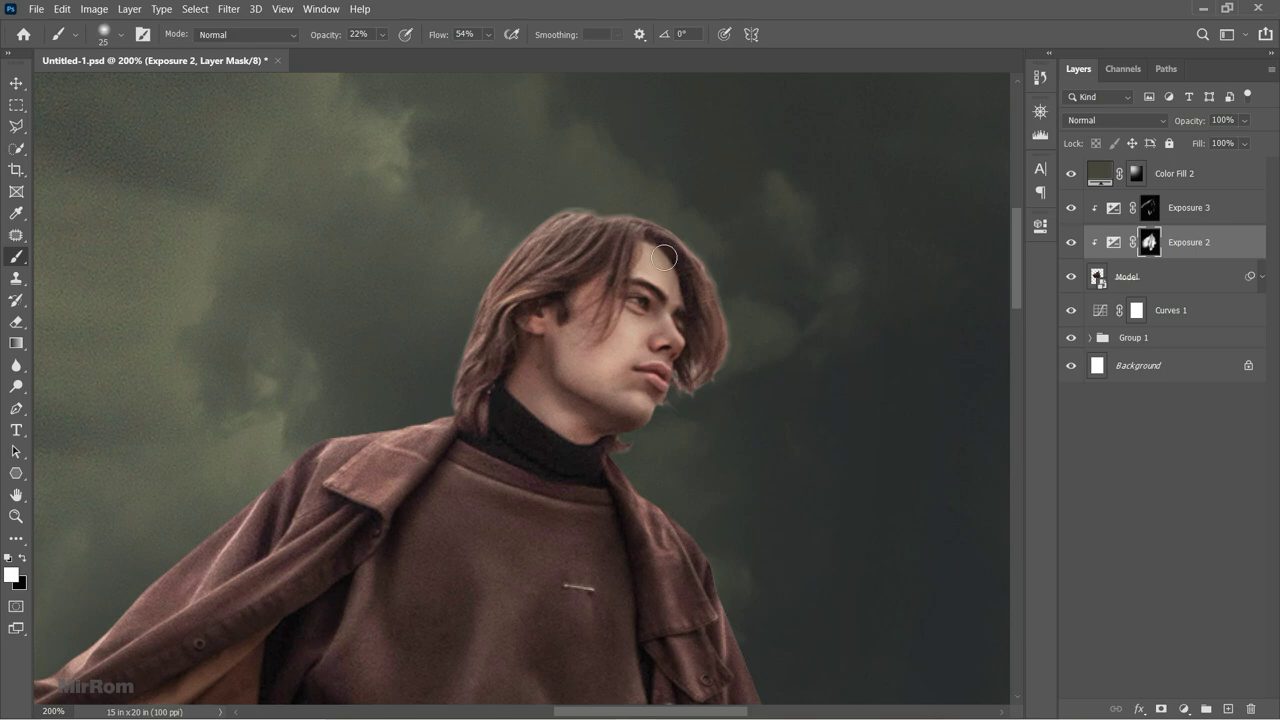
{"action": "left_click_drag", "start_coordinate": [664, 257], "coordinate": [689, 310]}
{"action": "key", "text": "ctrl+minus"}
{"action": "key", "text": "ctrl+0"}
{"action": "key", "text": "v"}
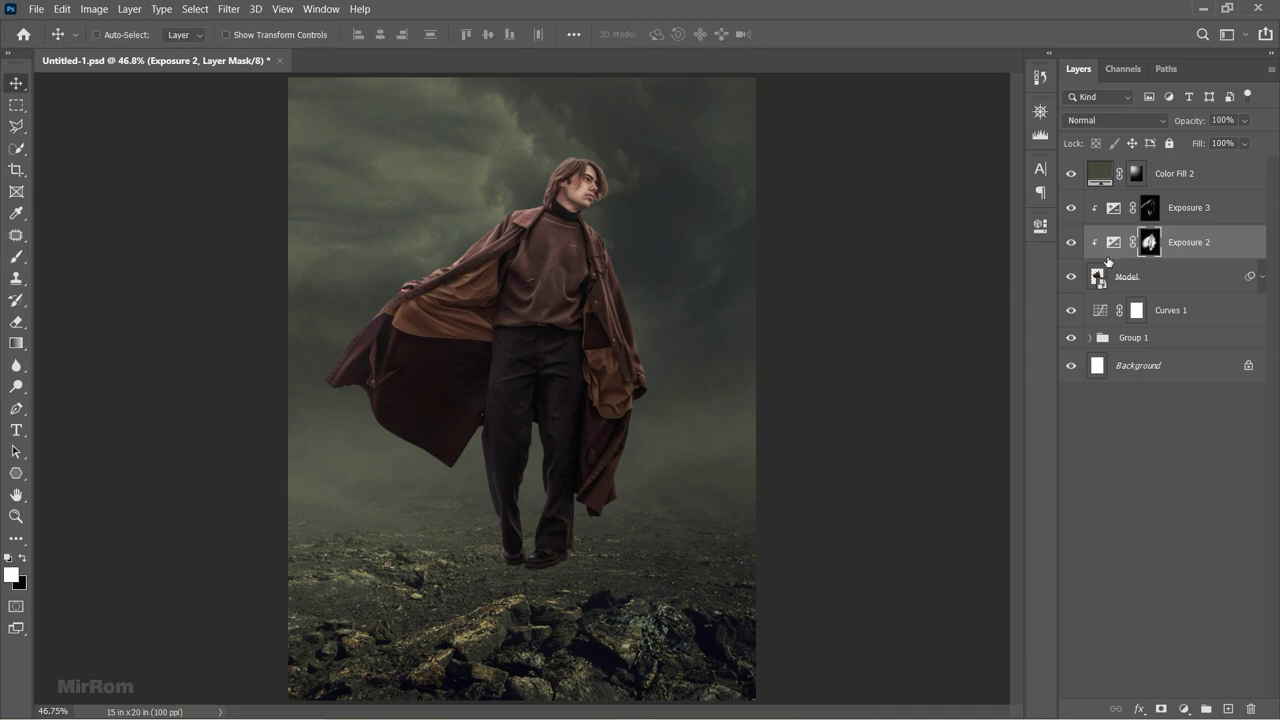
{"action": "key", "text": "alt+bracketright"}
{"action": "key", "text": "alt+bracketright"}
Add a clipped Curves 2 above Exposure 3 and pull the RGB white point down.
{"action": "left_click", "coordinate": [1189, 207]}
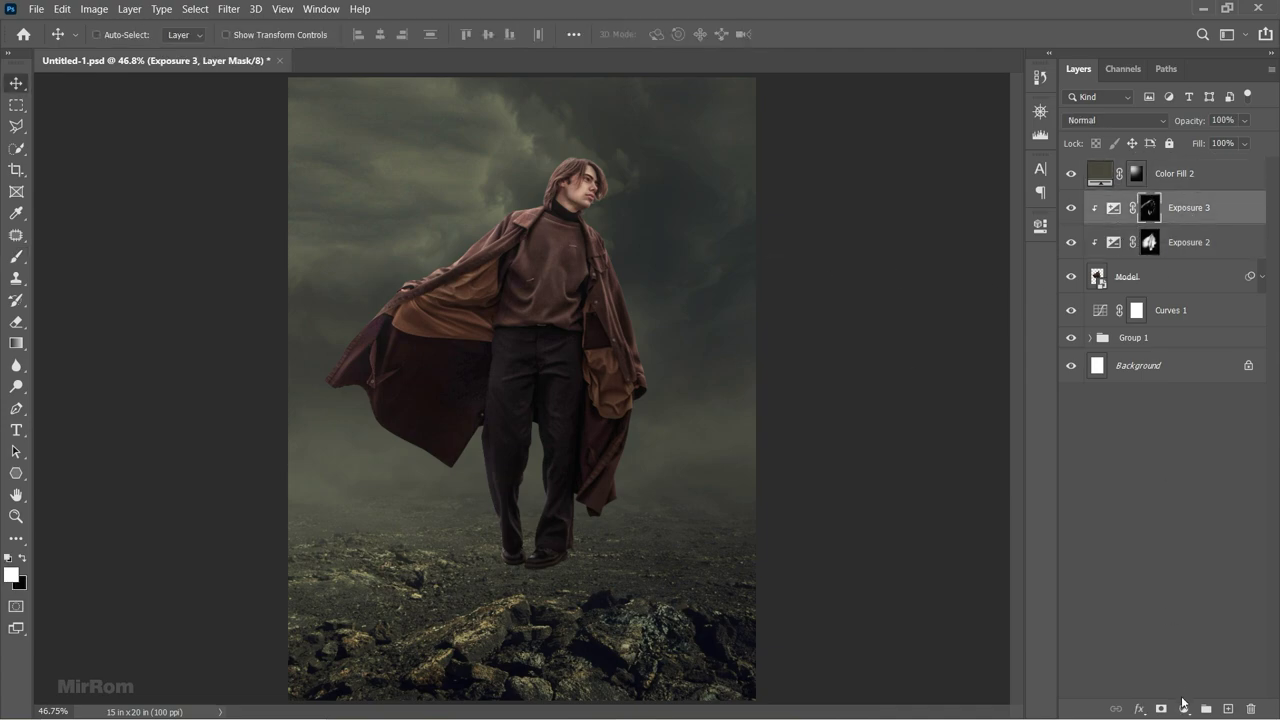
{"action": "left_click", "coordinate": [1184, 708]}
{"action": "left_click", "coordinate": [1185, 494]}
{"action": "left_click", "coordinate": [898, 503]}
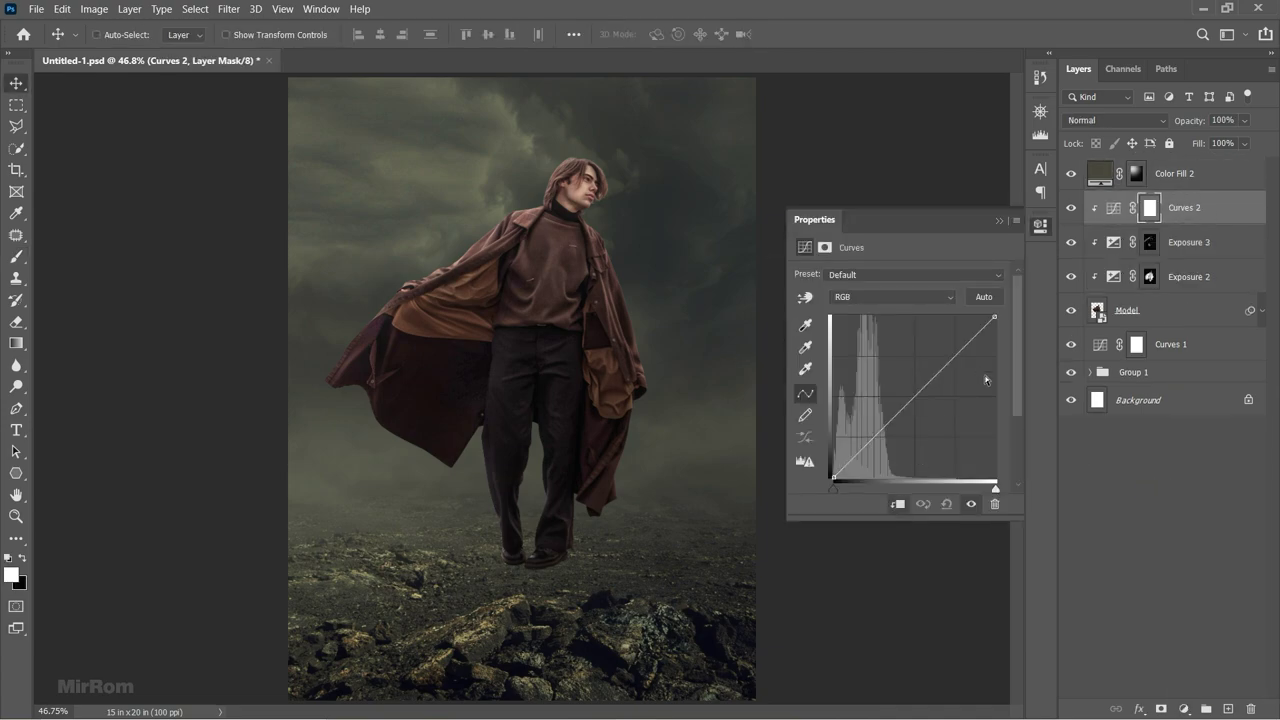
{"action": "left_click_drag", "start_coordinate": [994, 317], "coordinate": [994, 336]}
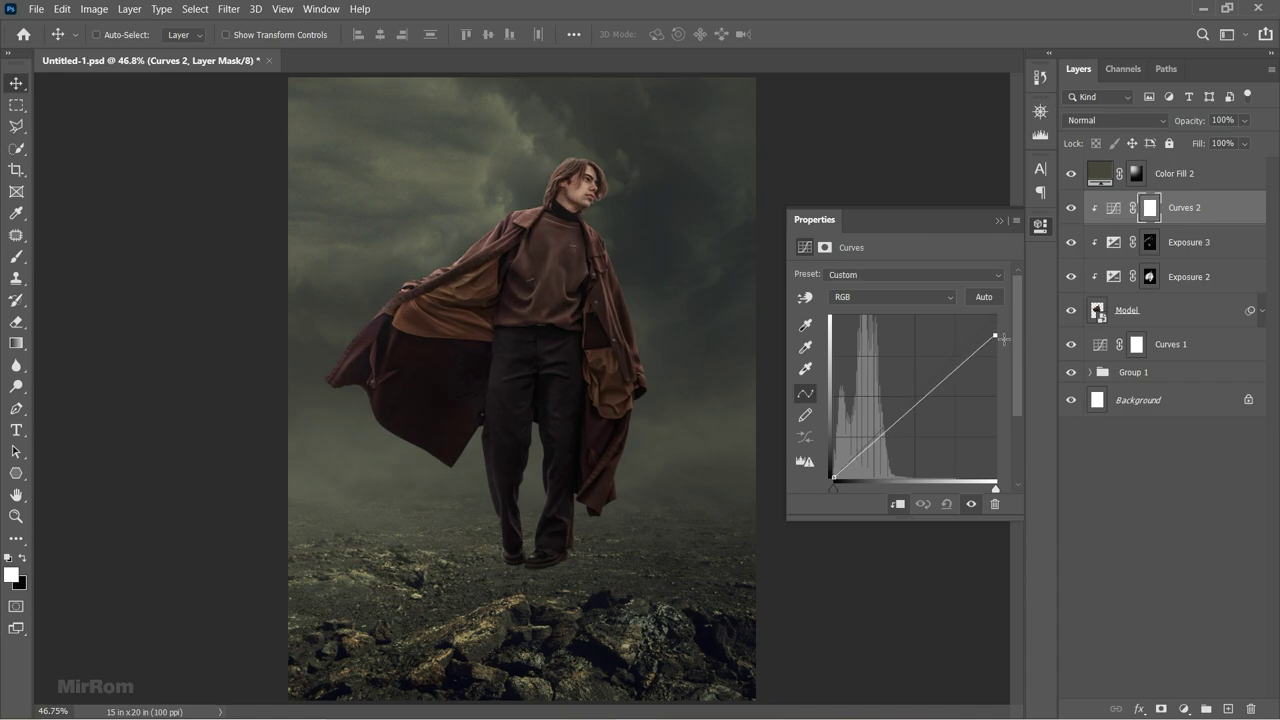
{"action": "left_click", "coordinate": [834, 476]}
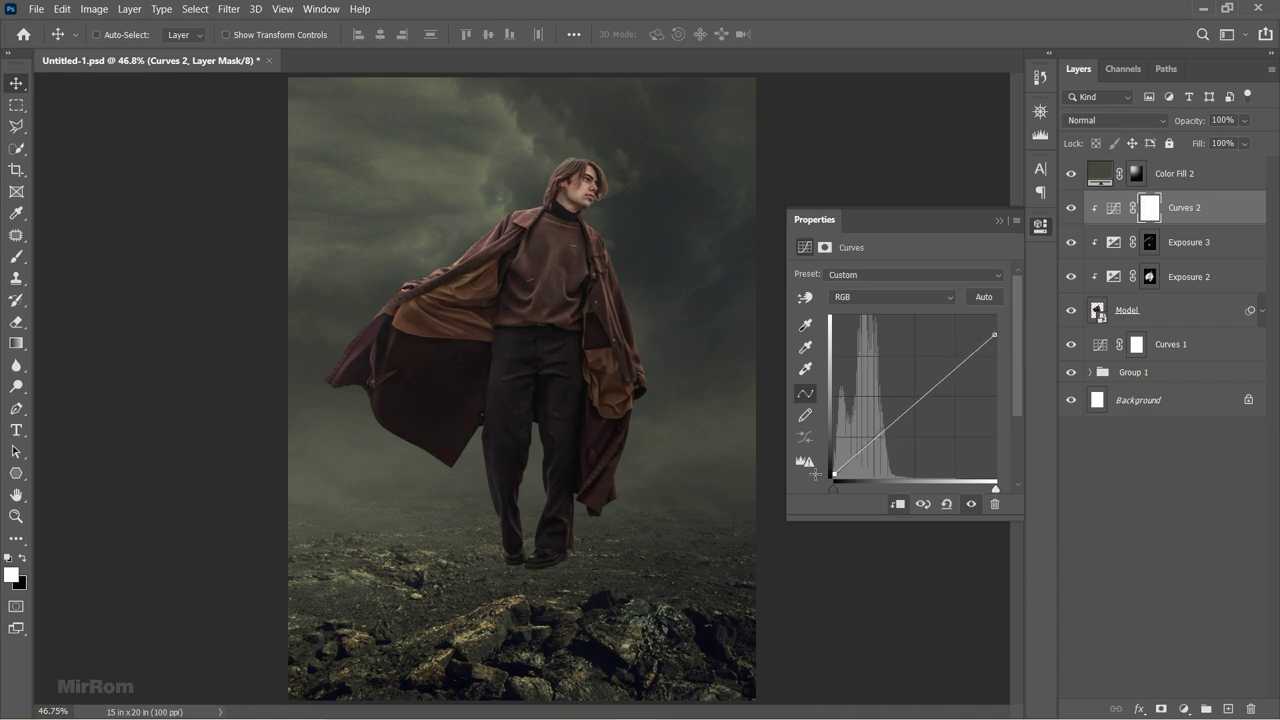
{"action": "left_click_drag", "start_coordinate": [994, 334], "coordinate": [999, 344]}
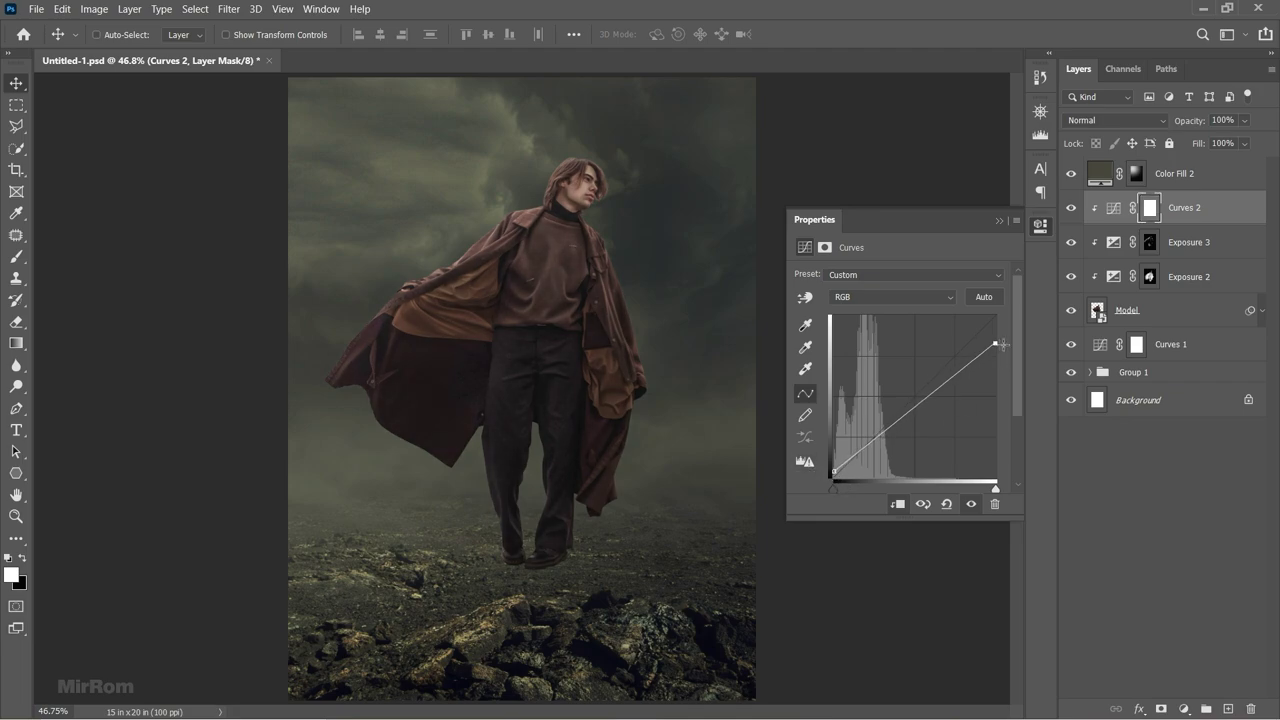
Lower the Blue channel's highlight point on Curves 2 and close Properties.
{"action": "left_click", "coordinate": [885, 297]}
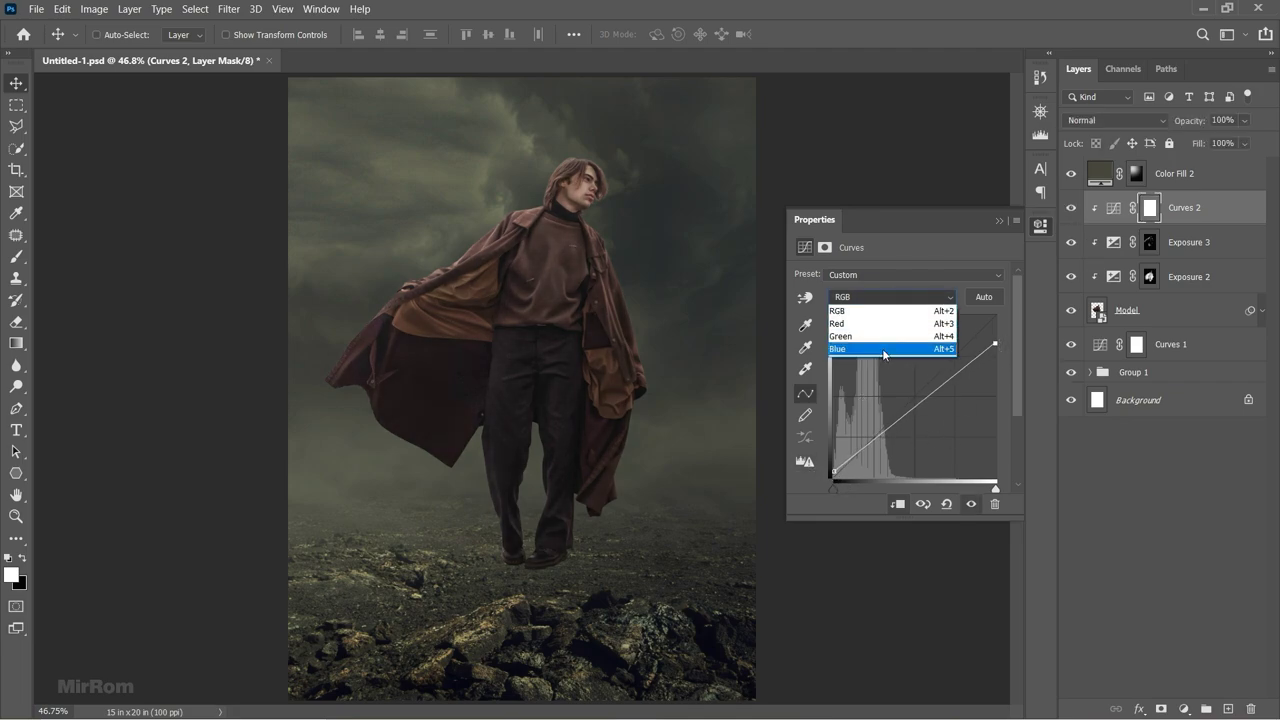
{"action": "left_click", "coordinate": [884, 354]}
{"action": "left_click_drag", "start_coordinate": [995, 316], "coordinate": [1020, 341]}
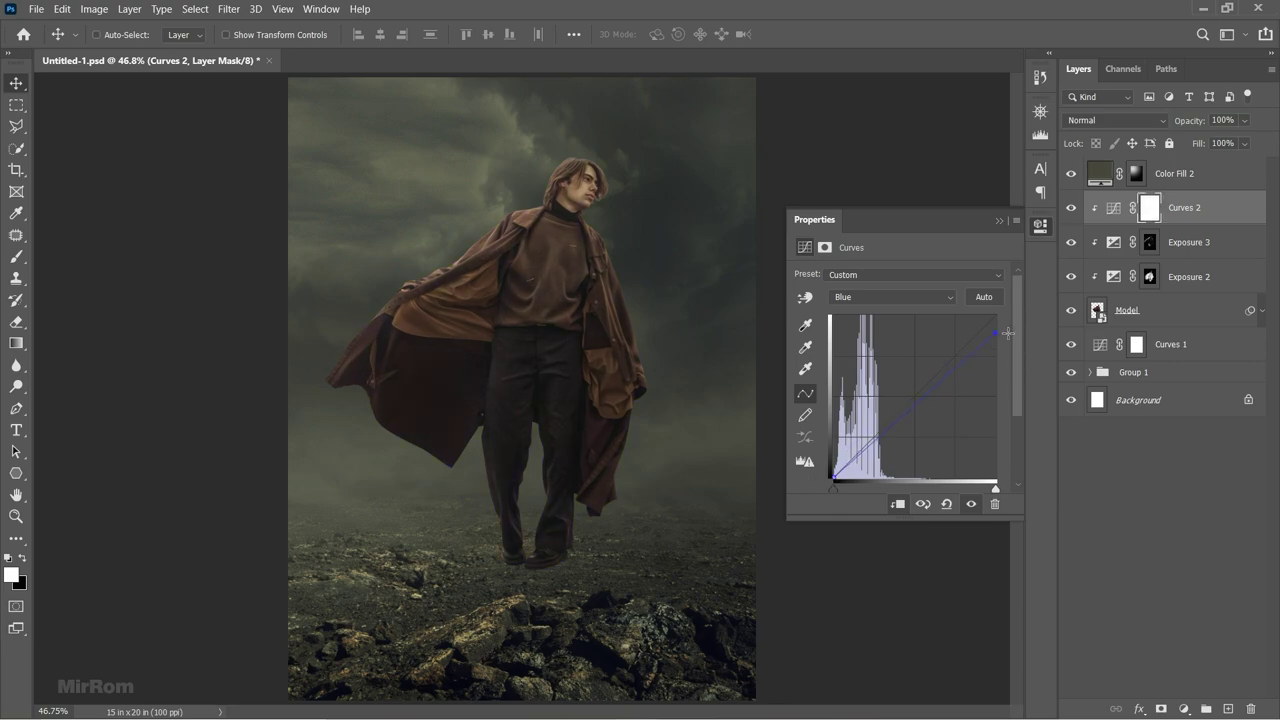
{"action": "left_click_drag", "start_coordinate": [1008, 333], "coordinate": [1016, 355]}
{"action": "left_click", "coordinate": [999, 222]}
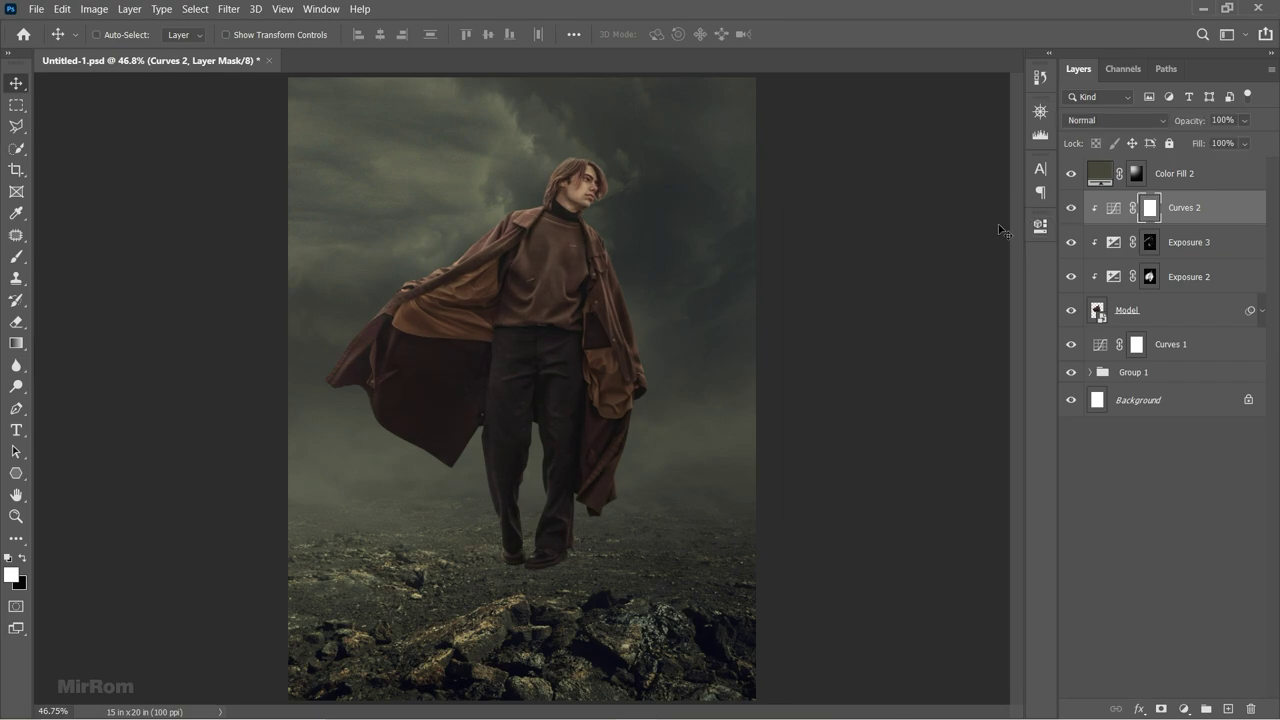
{"action": "left_click", "coordinate": [1114, 209]}
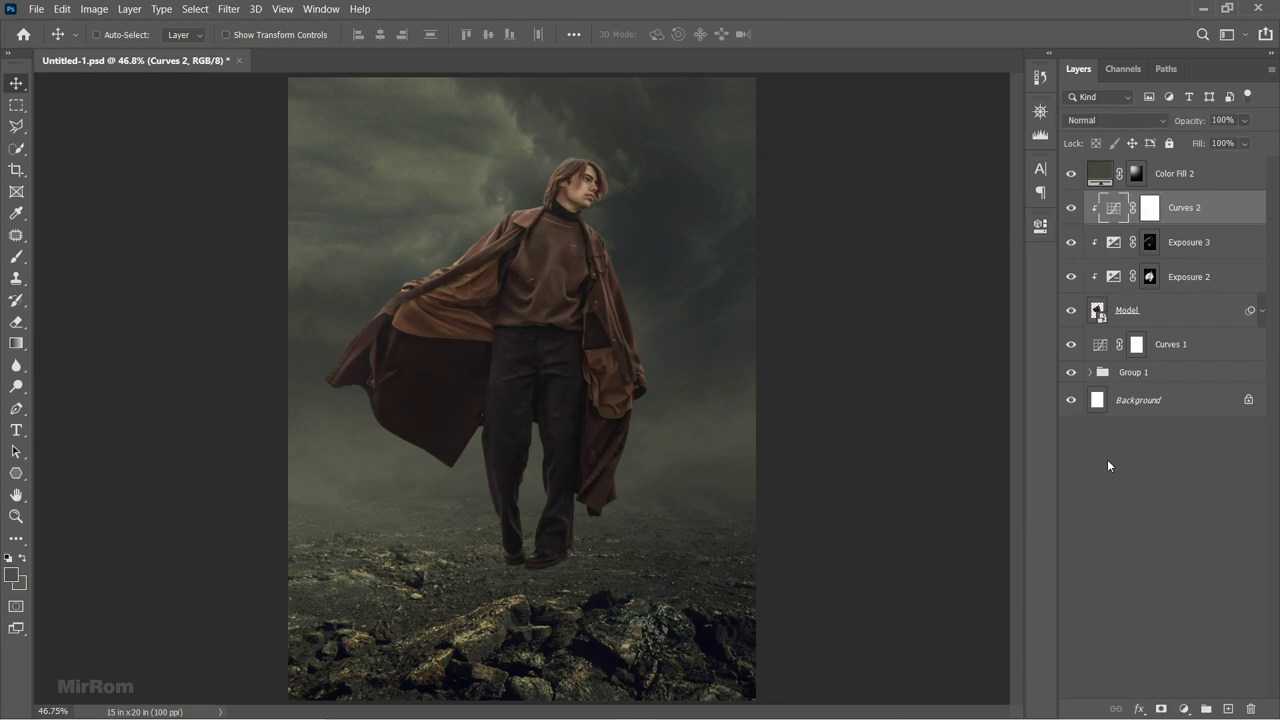
Add a new layer above Curves 1 and set the foreground colour to black (000000).
{"action": "key", "text": "ctrl+minus"}
{"action": "left_click", "coordinate": [1140, 314]}
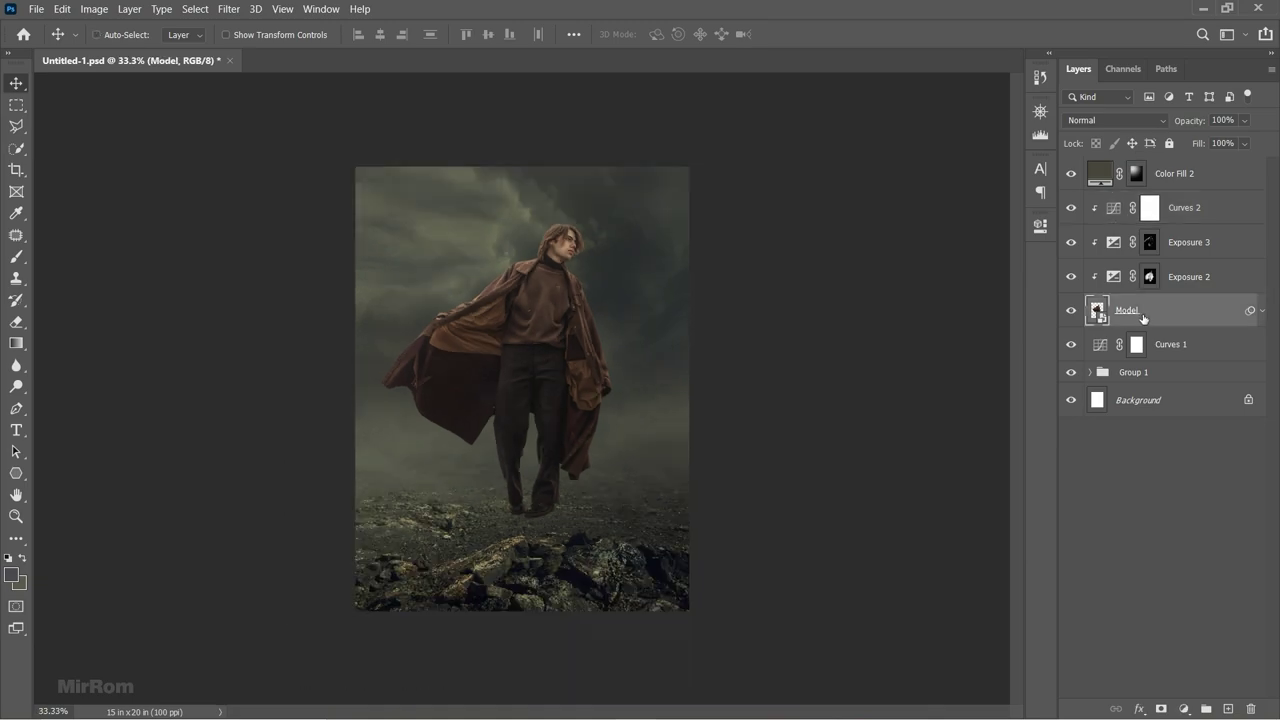
{"action": "left_click", "coordinate": [1172, 346]}
{"action": "left_click", "coordinate": [1226, 708]}
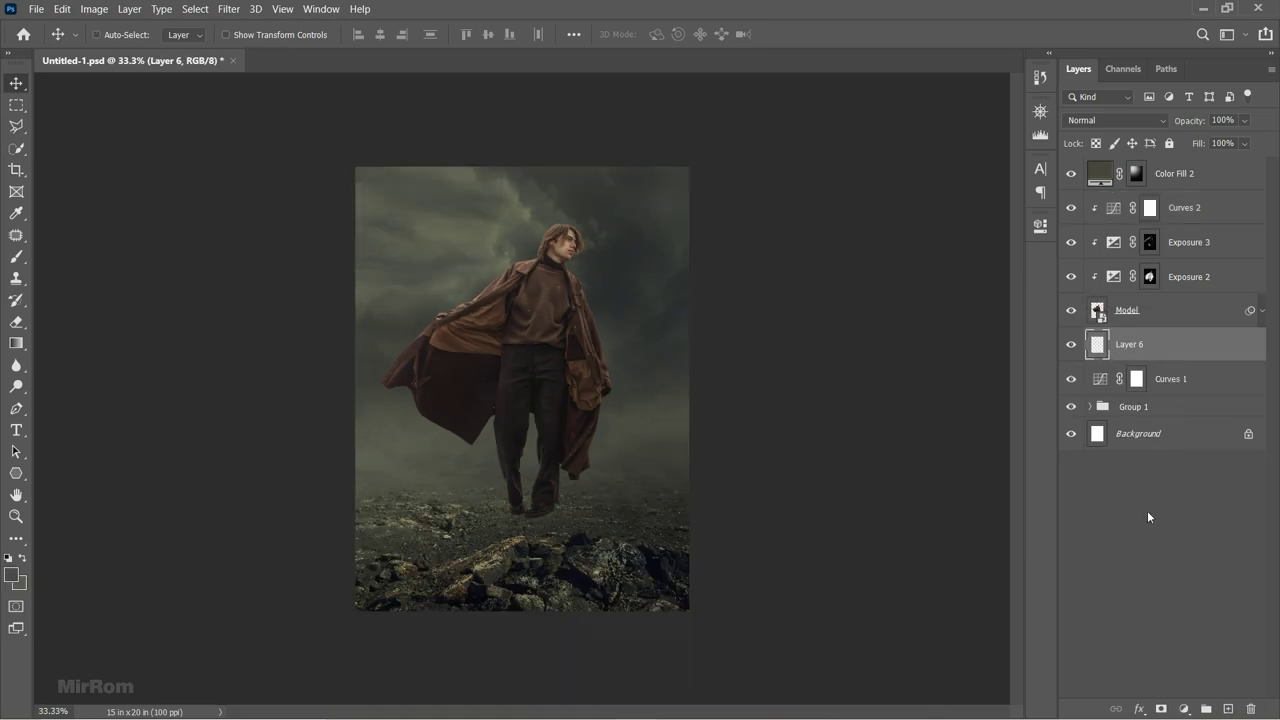
{"action": "left_click", "coordinate": [12, 575]}
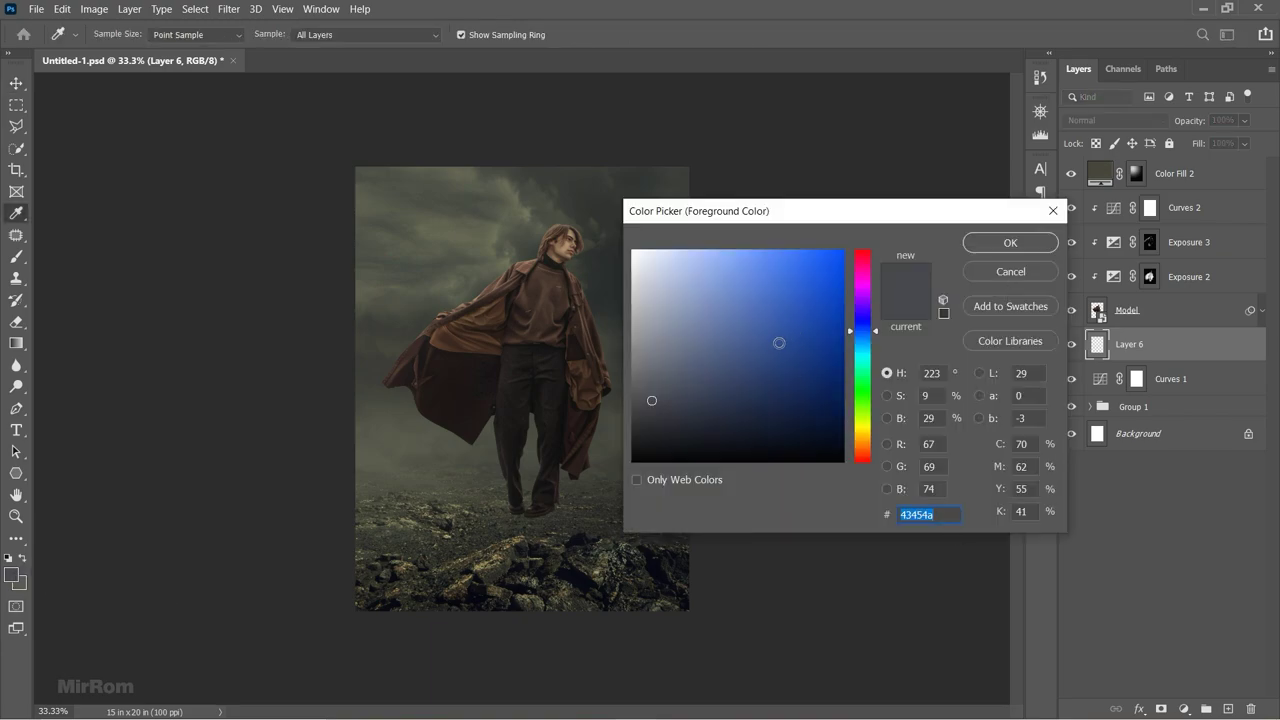
{"action": "type", "text": "000000"}
{"action": "key", "text": "Return"}
With a flattened 900 px soft round brush, paint dark shadow on the ground under the feet.
{"action": "scroll", "coordinate": [508, 541], "scroll_direction": "up", "scroll_amount": 1}
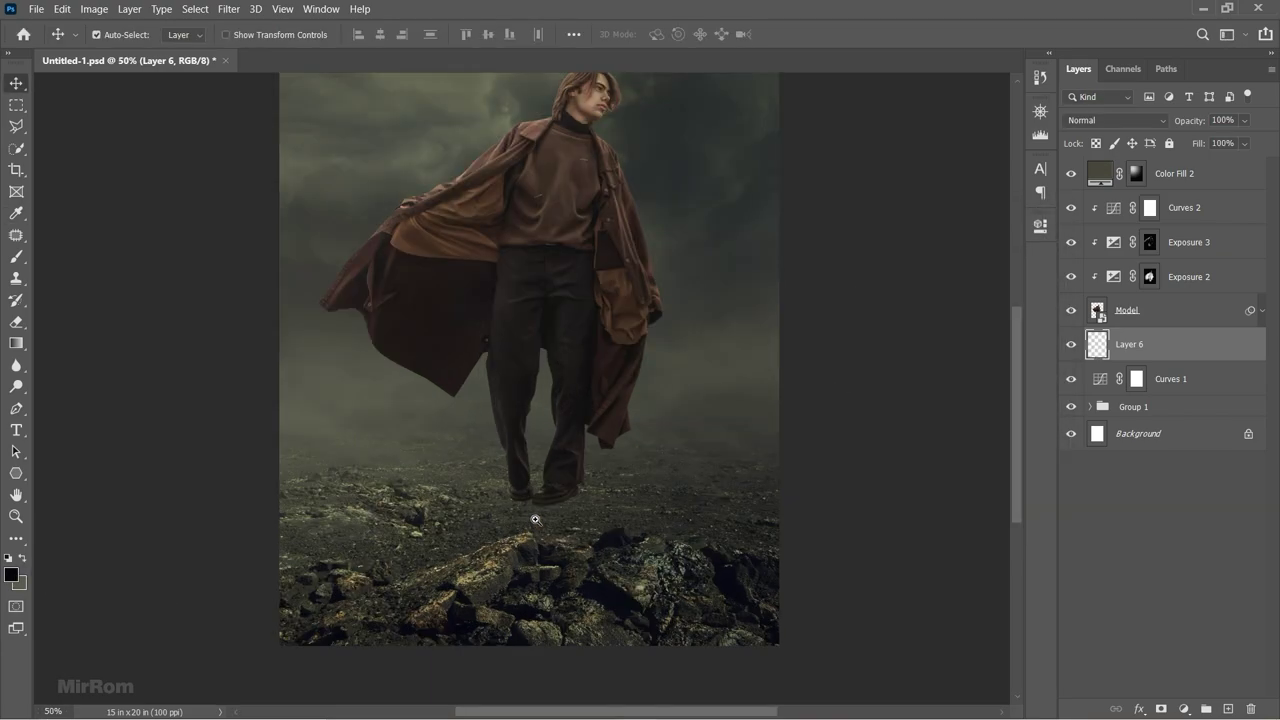
{"action": "key", "text": "b"}
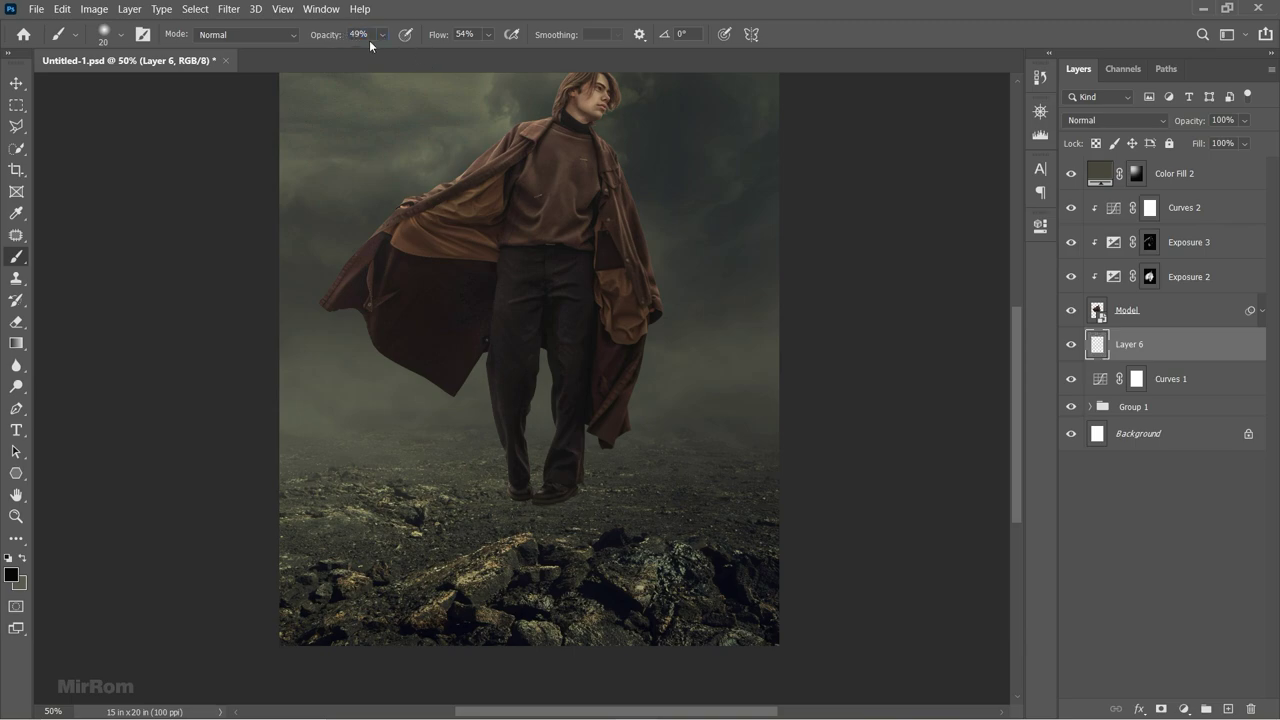
{"action": "right_click", "coordinate": [592, 517]}
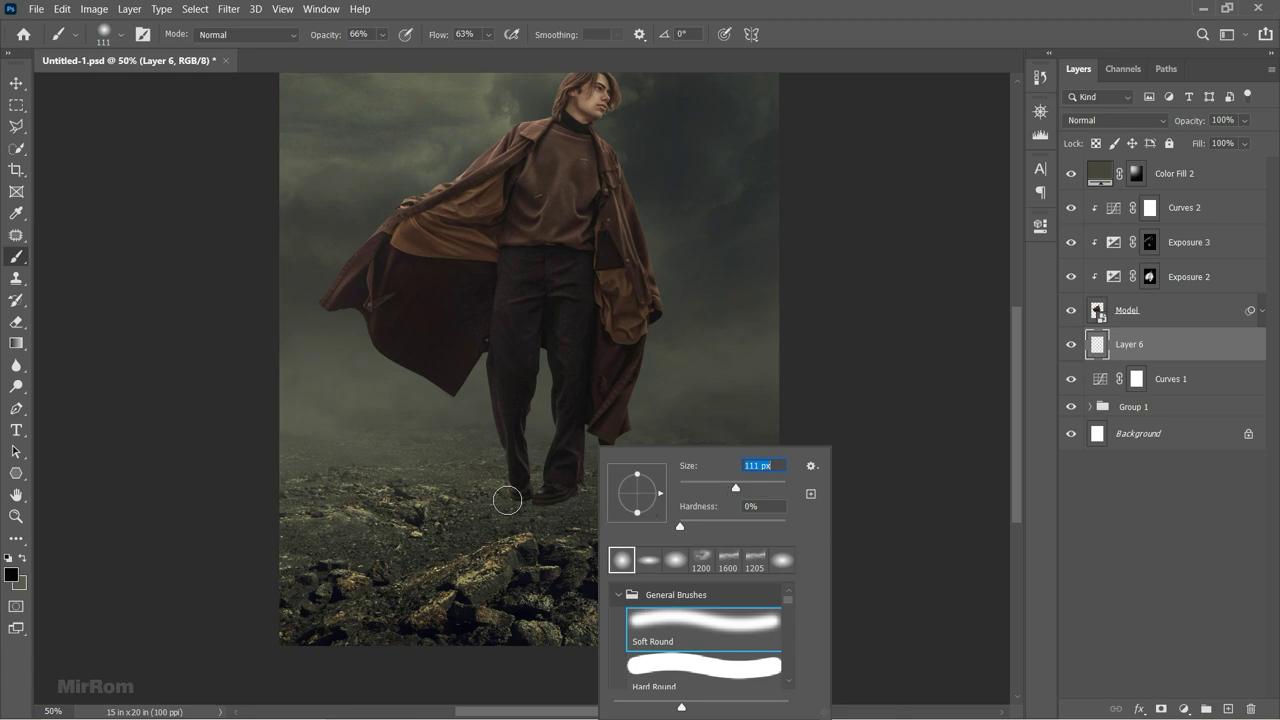
{"action": "left_click_drag", "start_coordinate": [637, 475], "coordinate": [637, 490]}
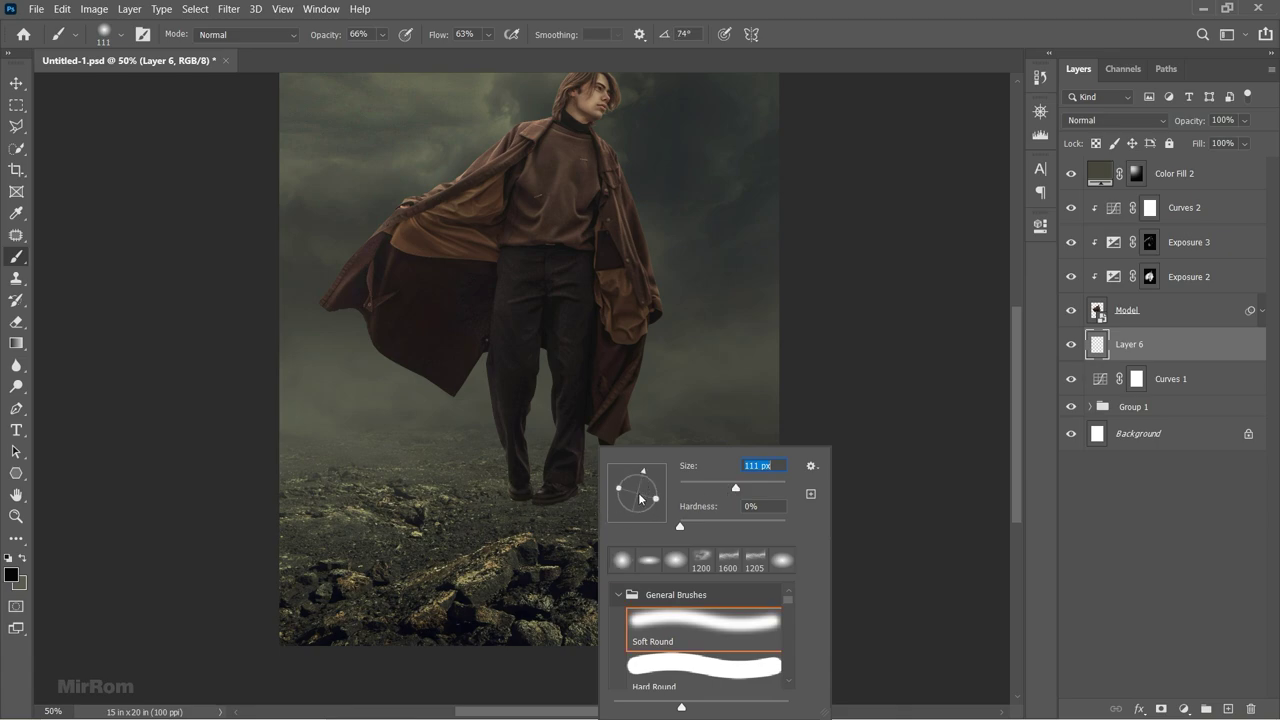
{"action": "left_click", "coordinate": [537, 512]}
{"action": "key", "text": "bracketright"}
{"action": "key", "text": "bracketright"}
{"action": "key", "text": "bracketright"}
{"action": "key", "text": "bracketright"}
{"action": "key", "text": "bracketright"}
{"action": "key", "text": "bracketright"}
{"action": "key", "text": "bracketright"}
{"action": "key", "text": "bracketright"}
{"action": "key", "text": "bracketright"}
{"action": "right_click", "coordinate": [605, 435]}
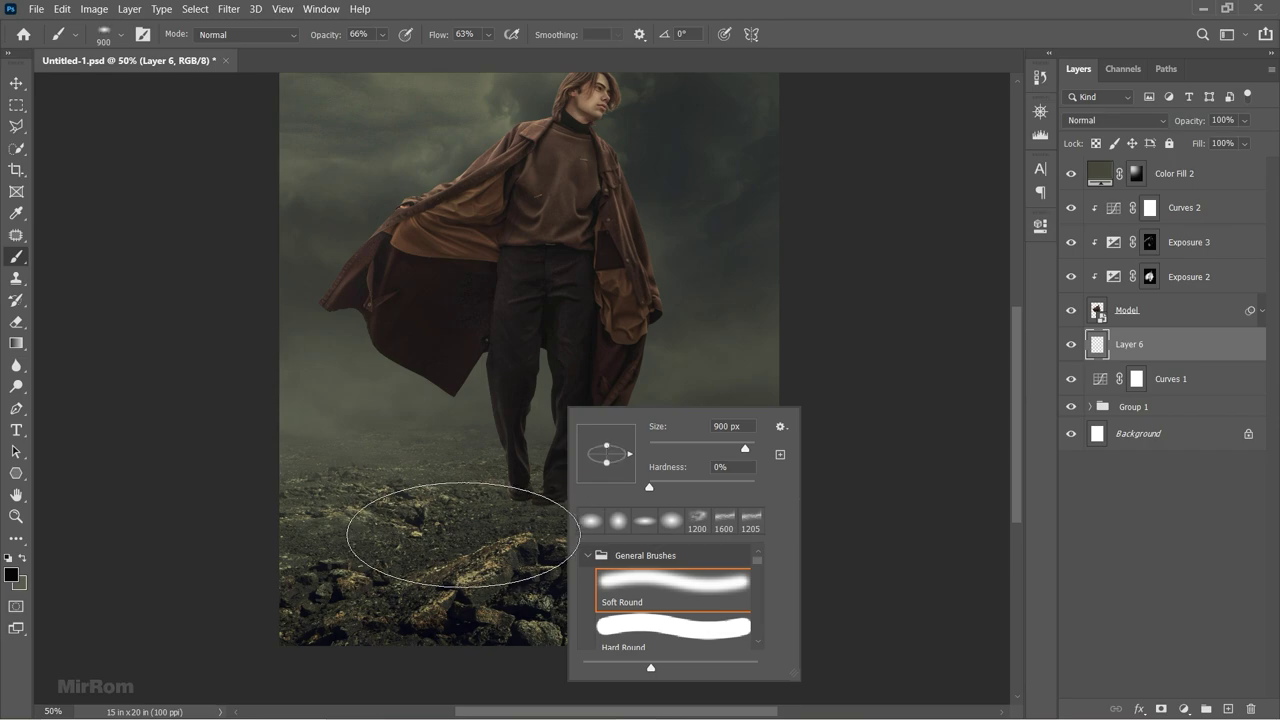
{"action": "left_click", "coordinate": [440, 530]}
{"action": "right_click", "coordinate": [703, 517]}
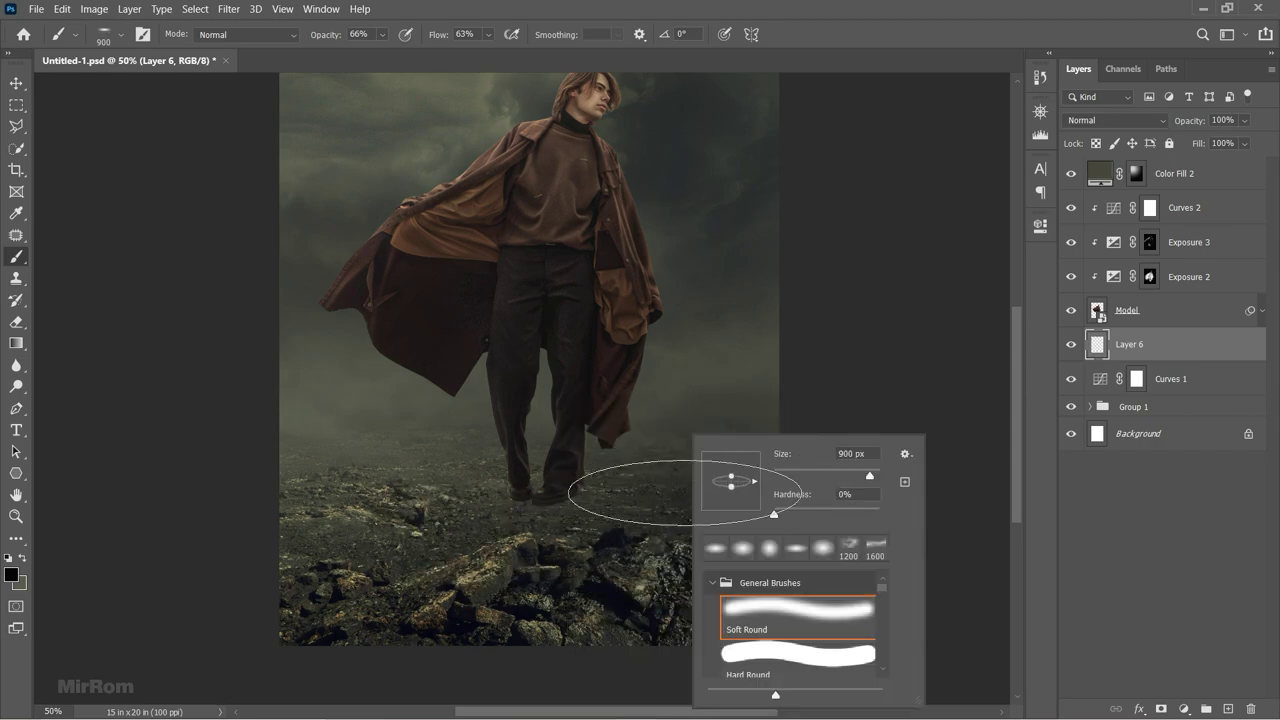
{"action": "left_click", "coordinate": [480, 523]}
{"action": "left_click", "coordinate": [543, 523]}
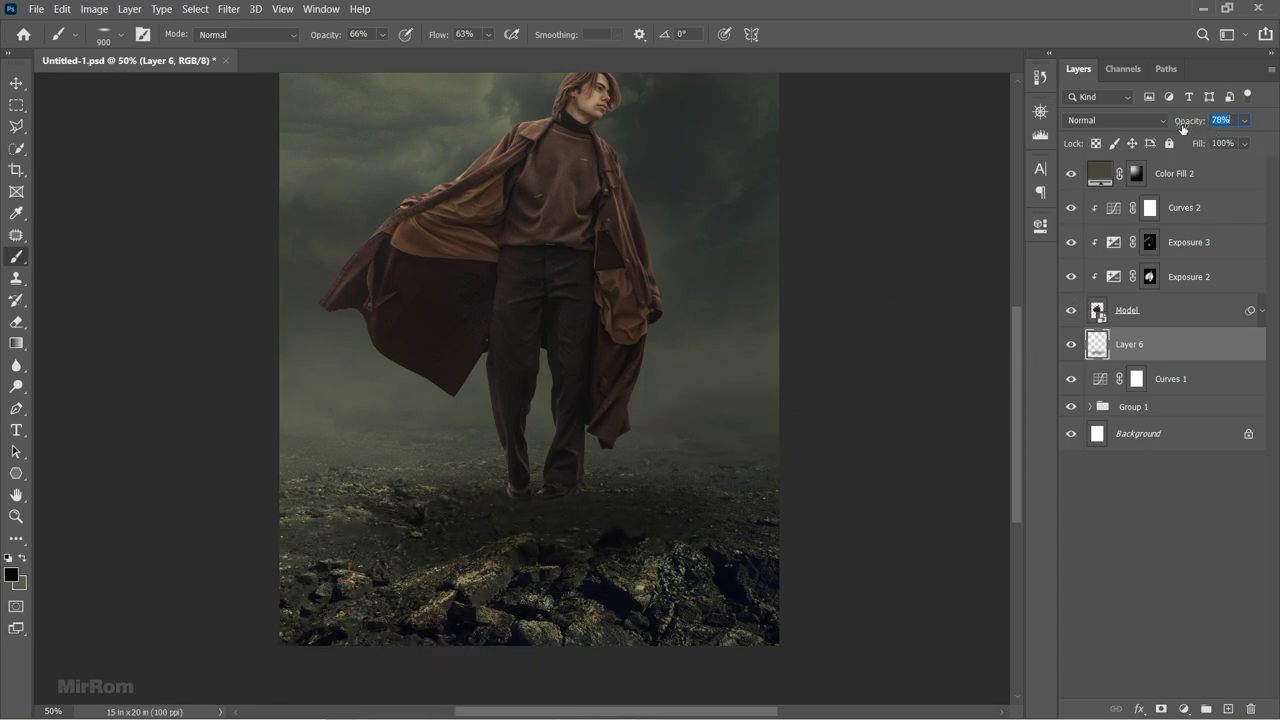
Set Layer 6 to 67% opacity and paint faint shadow on the rocks with a 300 px brush.
{"action": "left_click_drag", "start_coordinate": [1183, 128], "coordinate": [1217, 165]}
{"action": "left_click_drag", "start_coordinate": [1189, 121], "coordinate": [1183, 121]}
{"action": "key", "text": "v"}
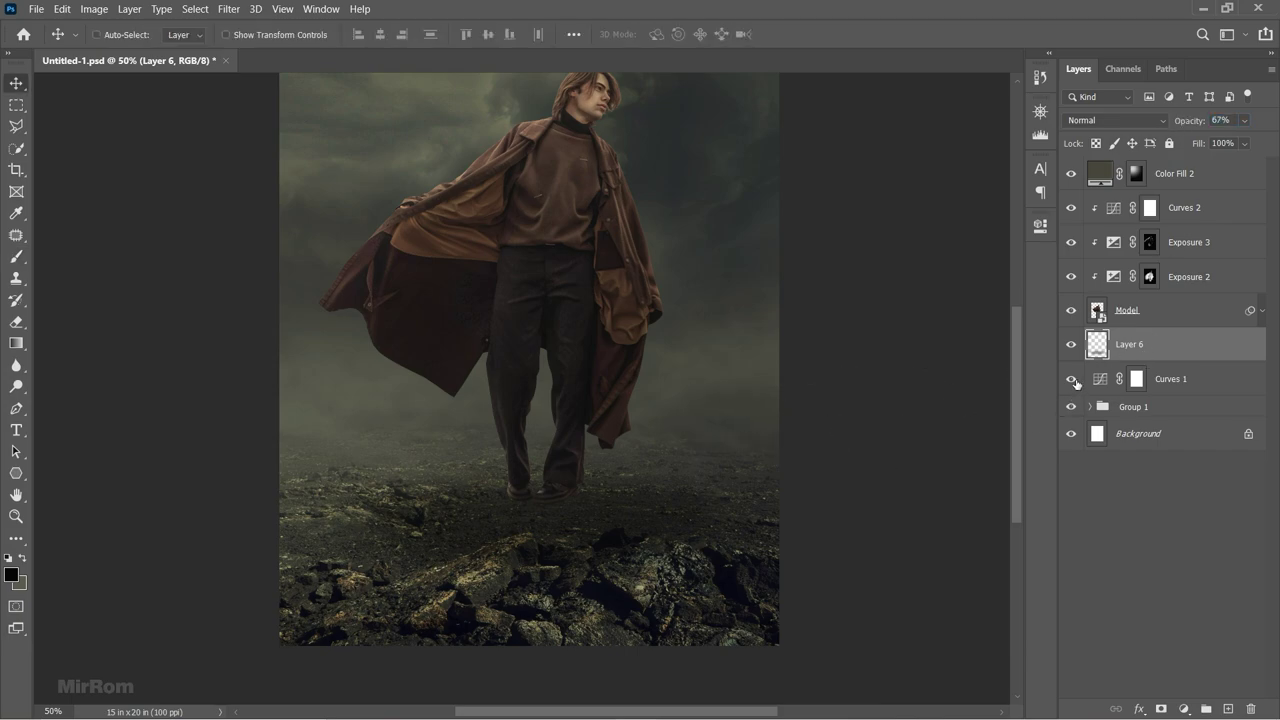
{"action": "key", "text": "b"}
{"action": "right_click", "coordinate": [583, 355]}
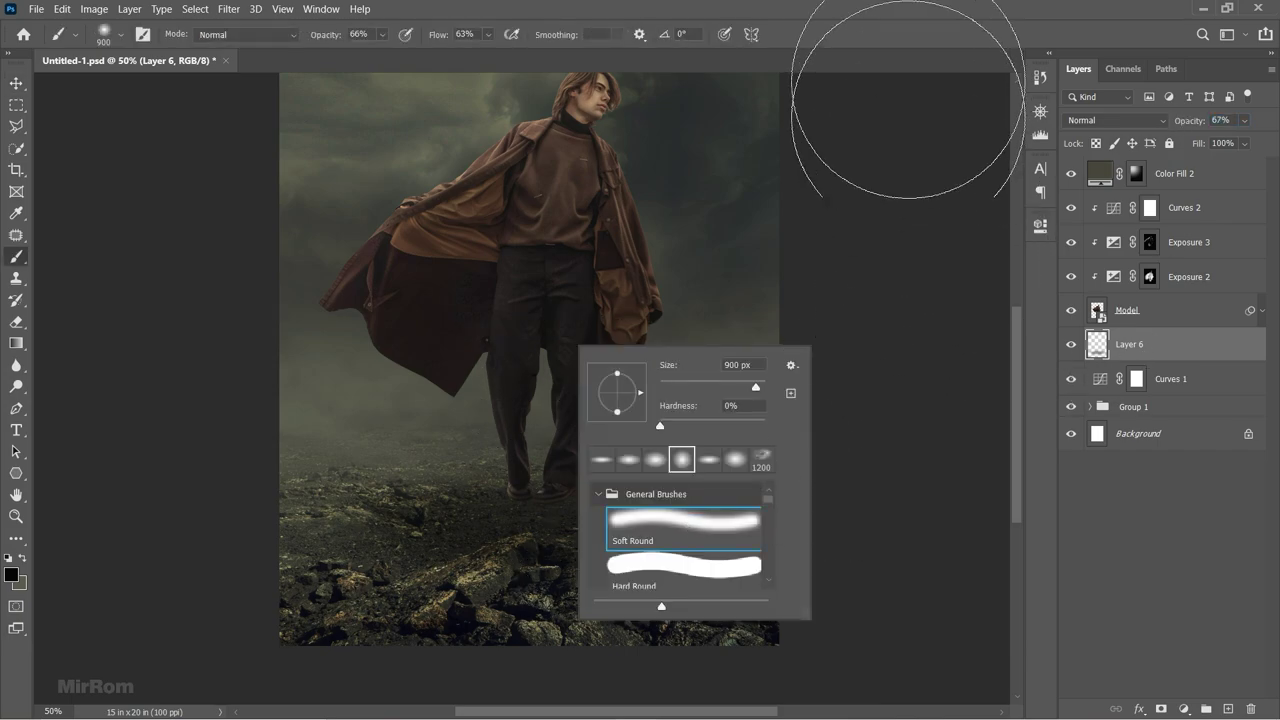
{"action": "key", "text": "Escape"}
{"action": "key", "text": "bracketleft"}
{"action": "key", "text": "bracketleft"}
{"action": "key", "text": "bracketleft"}
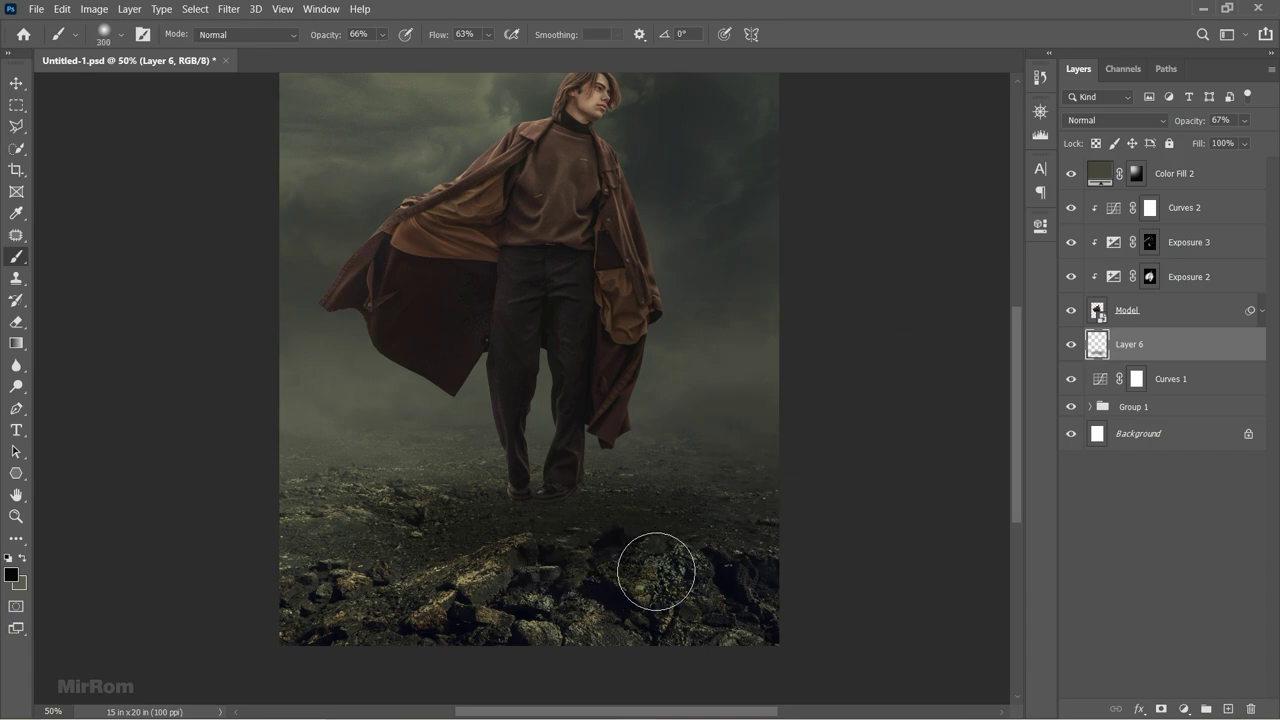
{"action": "left_click_drag", "start_coordinate": [651, 571], "coordinate": [620, 555]}
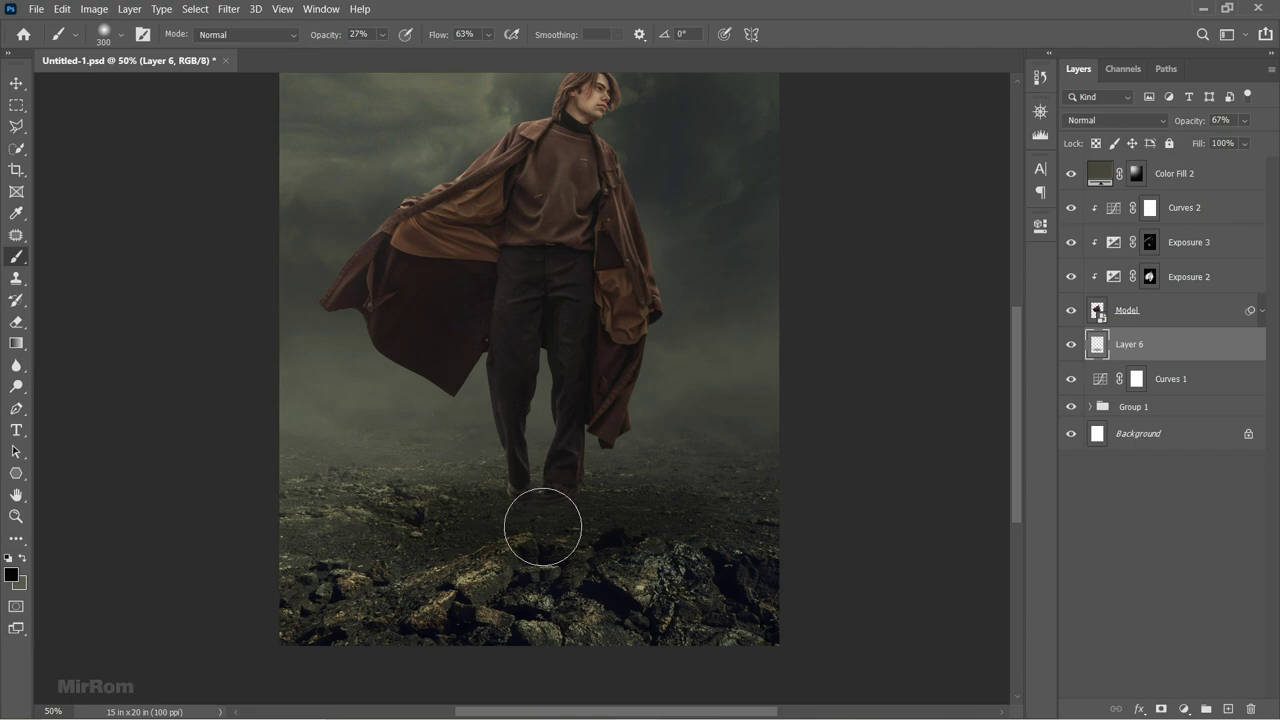
{"action": "left_click_drag", "start_coordinate": [543, 529], "coordinate": [600, 556]}
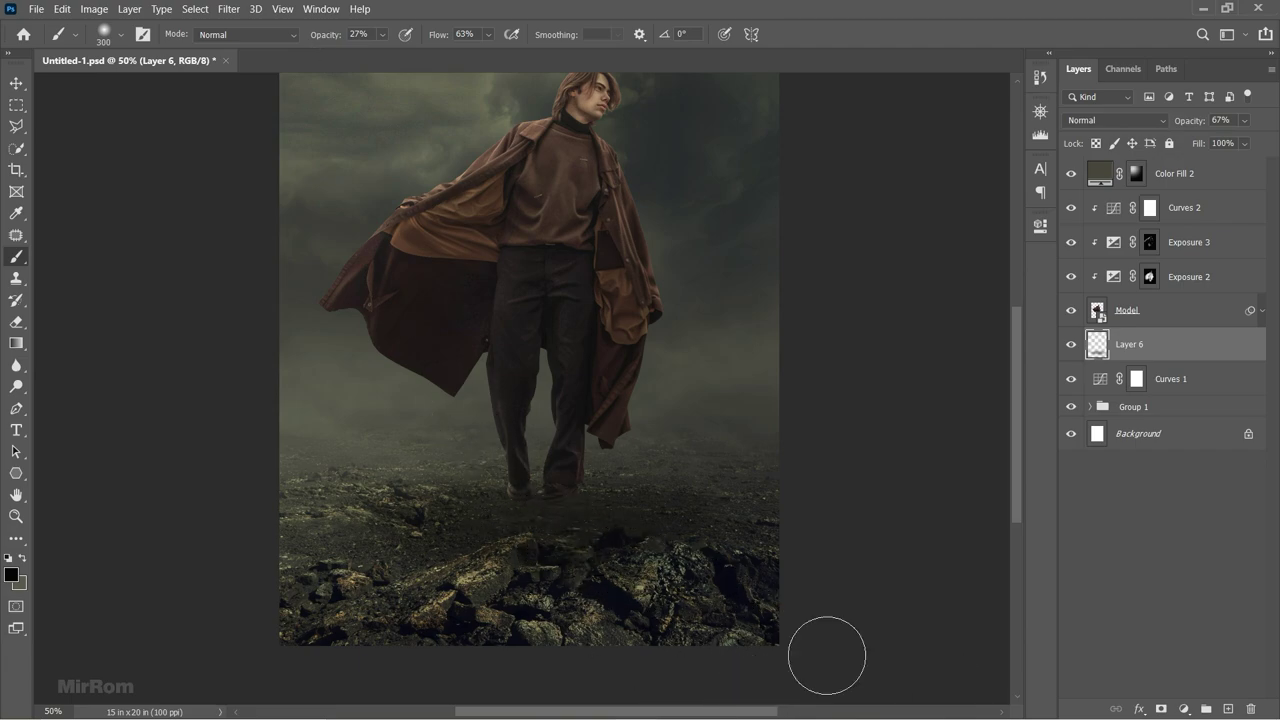
On a new Layer 7, paint a small black contact shadow under the shoe with a 60 px brush.
{"action": "left_click", "coordinate": [1228, 708]}
{"action": "scroll", "coordinate": [470, 480], "scroll_direction": "up", "scroll_amount": 2}
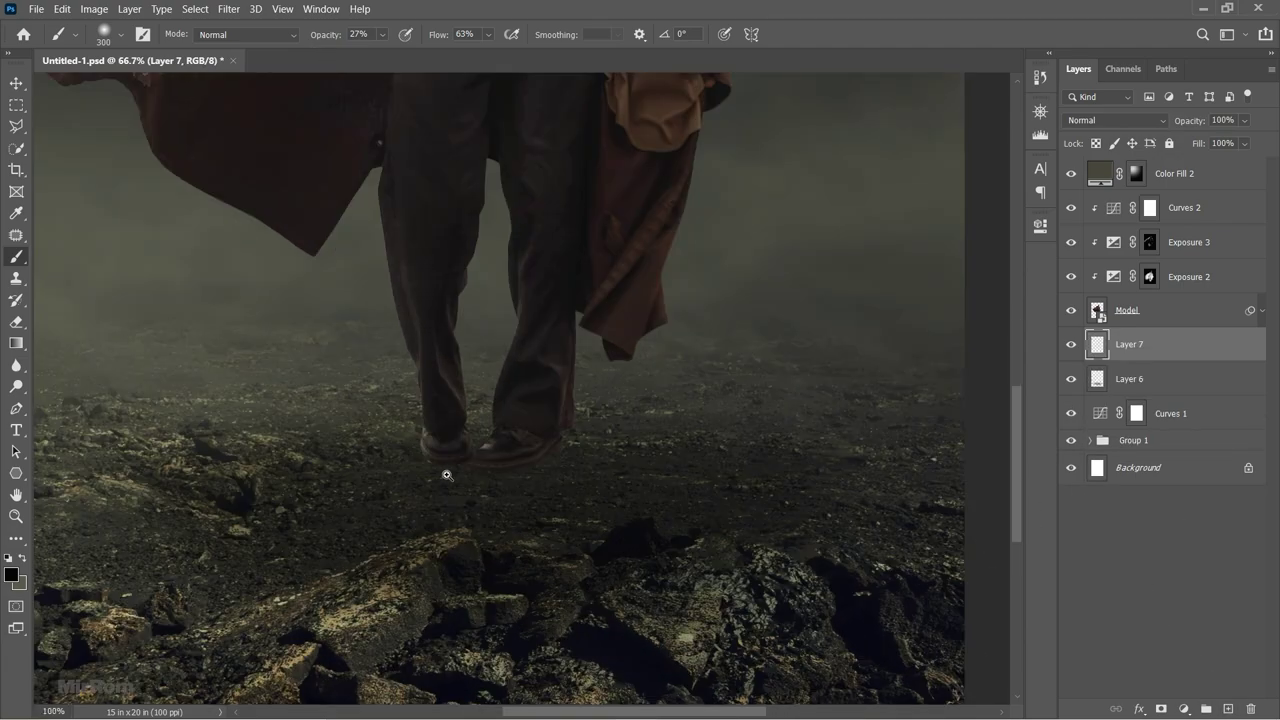
{"action": "scroll", "coordinate": [470, 480], "scroll_direction": "up", "scroll_amount": 2}
{"action": "key", "text": "bracketleft"}
{"action": "key", "text": "bracketleft"}
{"action": "key", "text": "bracketleft"}
{"action": "key", "text": "bracketleft"}
{"action": "key", "text": "bracketleft"}
{"action": "key", "text": "bracketleft"}
{"action": "key", "text": "bracketleft"}
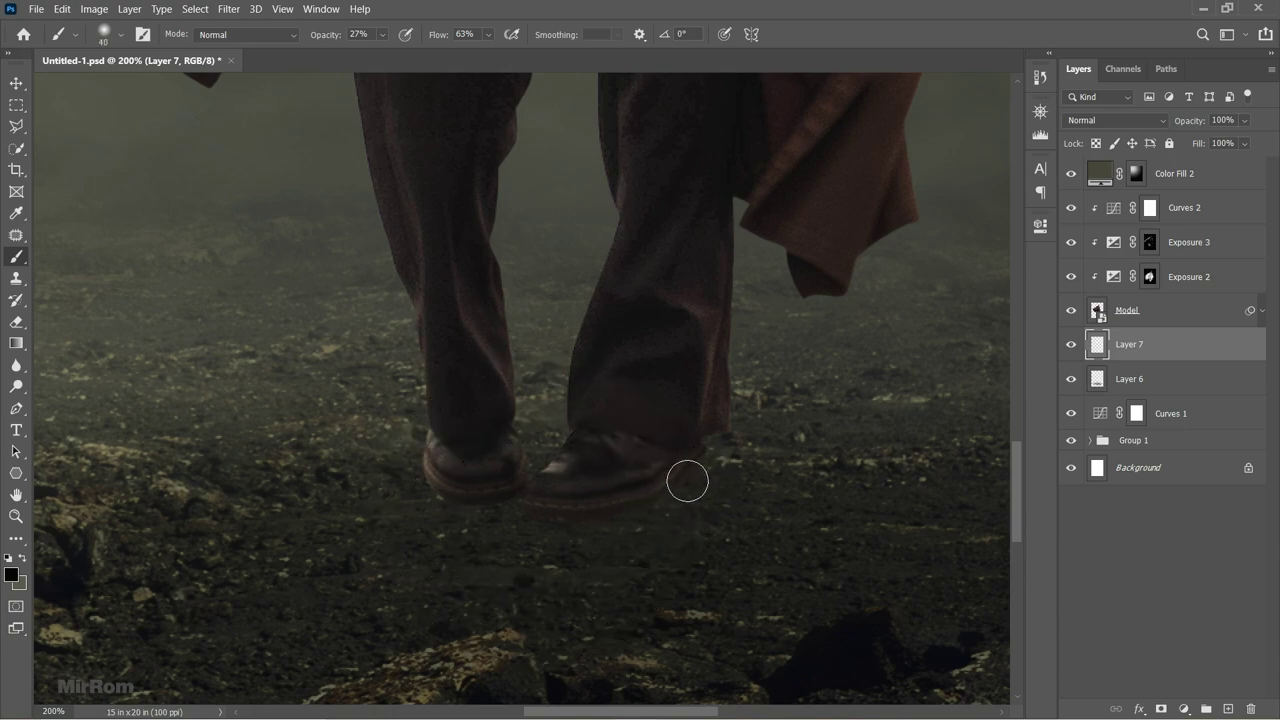
{"action": "left_click_drag", "start_coordinate": [686, 480], "coordinate": [668, 498]}
{"action": "key", "text": "bracketleft"}
{"action": "key", "text": "bracketleft"}
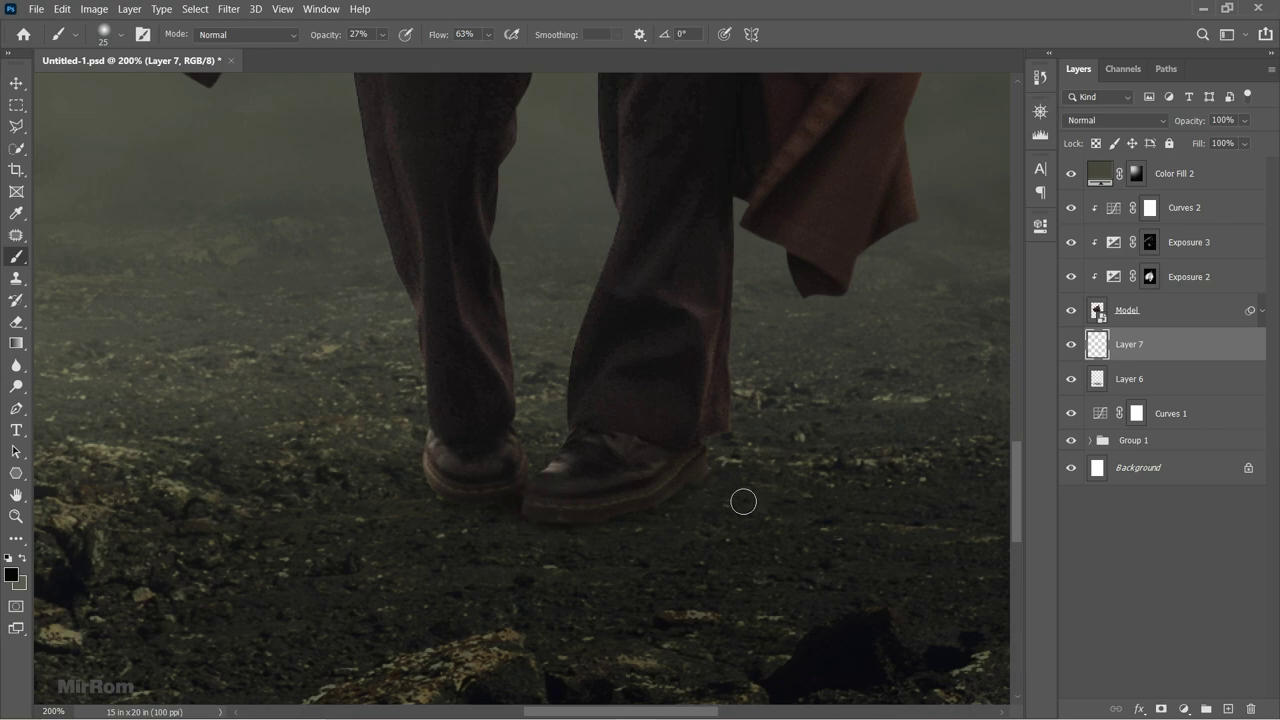
{"action": "key", "text": "bracketright"}
{"action": "key", "text": "bracketright"}
{"action": "key", "text": "bracketright"}
{"action": "key", "text": "bracketright"}
{"action": "key", "text": "bracketright"}
{"action": "key", "text": "bracketright"}
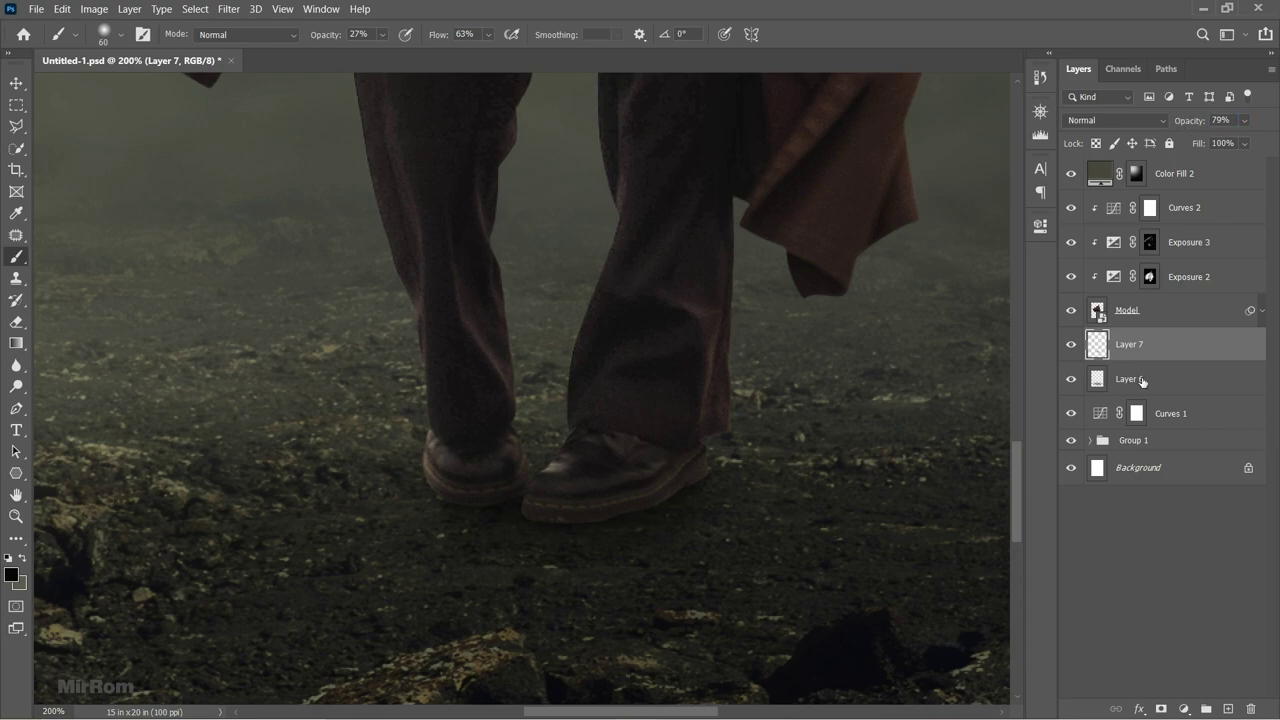
Add a layer mask to the Model layer, then reselect Layer 7.
{"action": "key", "text": "ctrl+minus"}
{"action": "key", "text": "ctrl+minus"}
{"action": "key", "text": "v"}
{"action": "scroll", "coordinate": [576, 319], "scroll_direction": "up", "scroll_amount": 1}
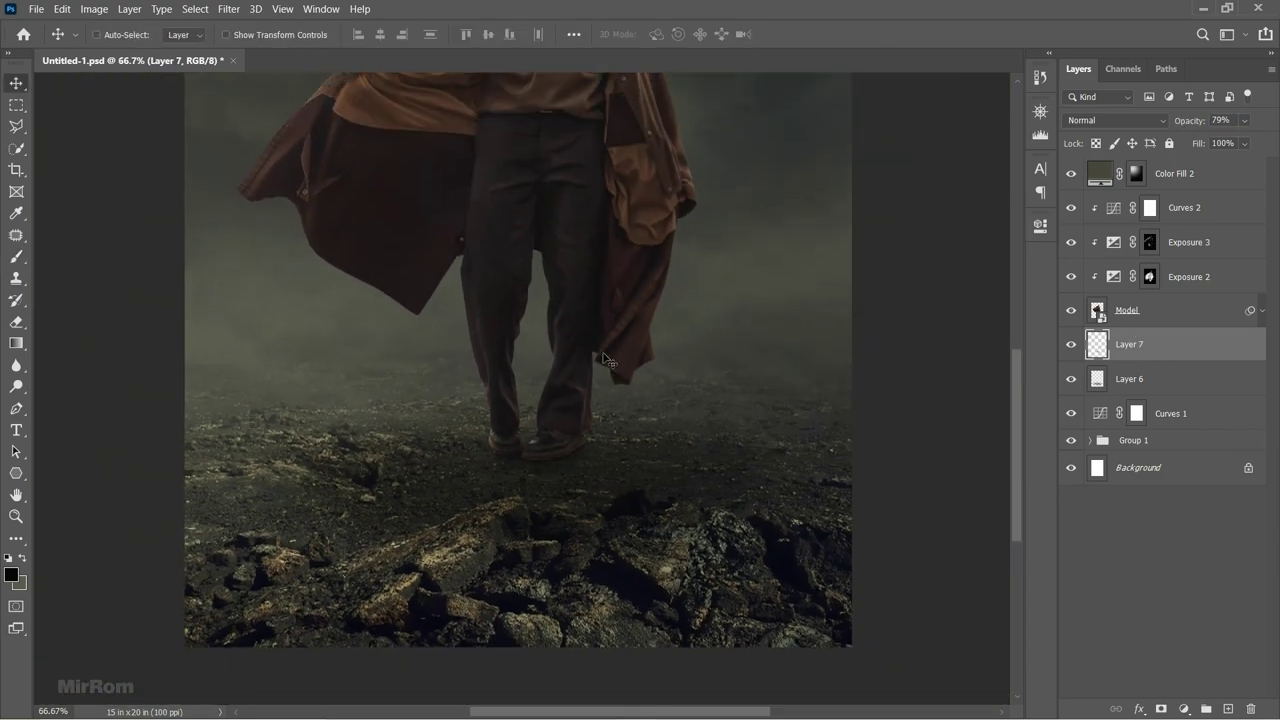
{"action": "key", "text": "ctrl+plus"}
{"action": "left_click", "coordinate": [1141, 318]}
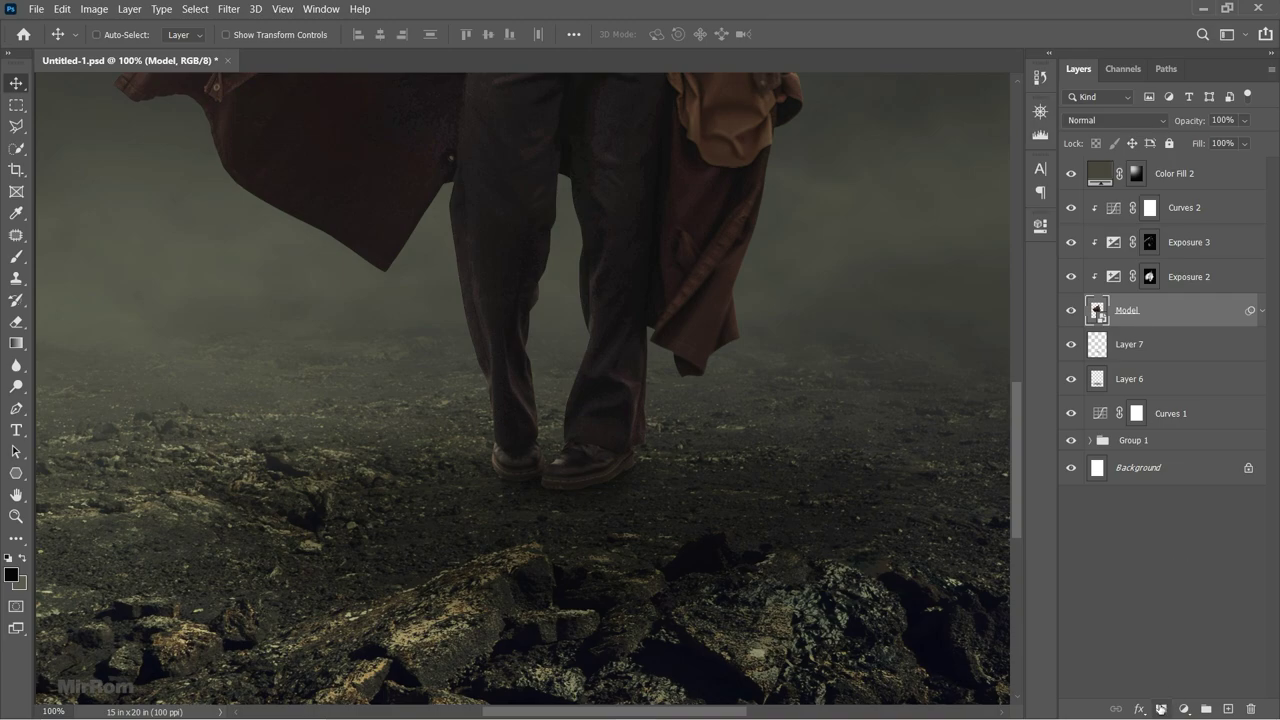
{"action": "left_click", "coordinate": [1160, 708]}
{"action": "key", "text": "ctrl+plus"}
{"action": "key", "text": "b"}
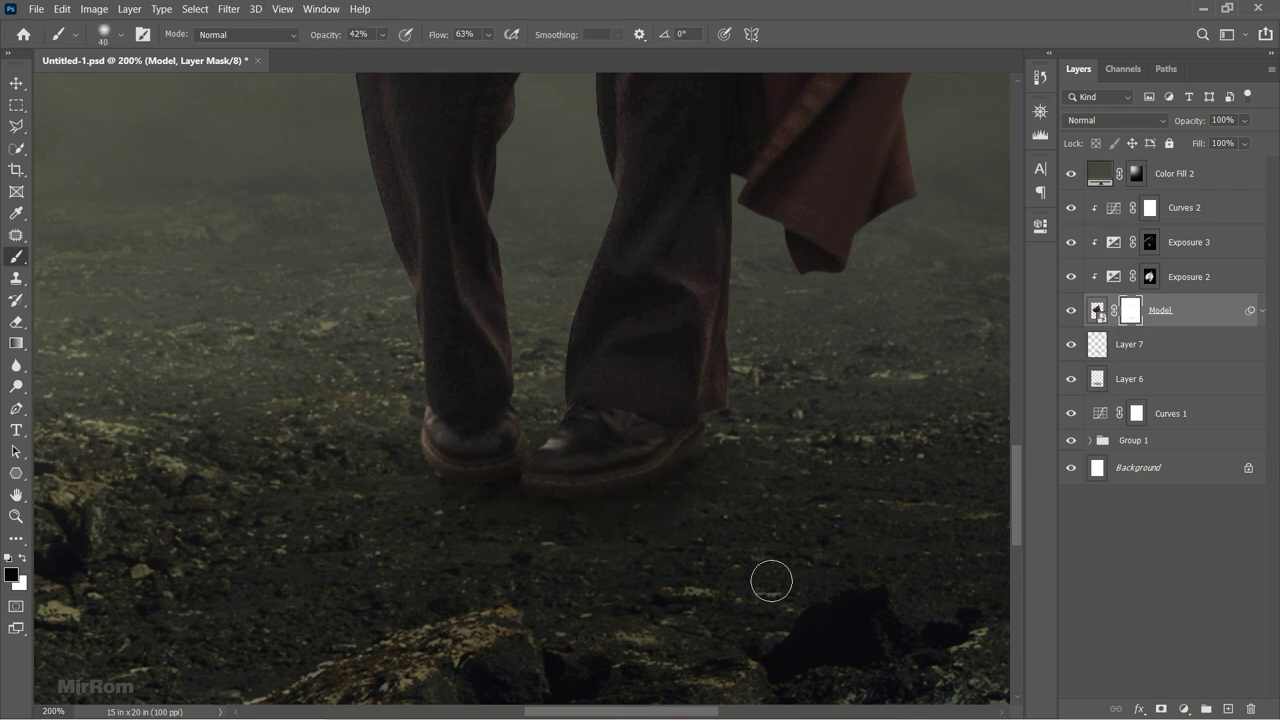
{"action": "key", "text": "v"}
{"action": "key", "text": "ctrl+minus"}
{"action": "key", "text": "ctrl+minus"}
{"action": "key", "text": "ctrl+minus"}
{"action": "left_click", "coordinate": [659, 465], "text": "ctrl"}
{"action": "left_click", "coordinate": [1130, 344]}
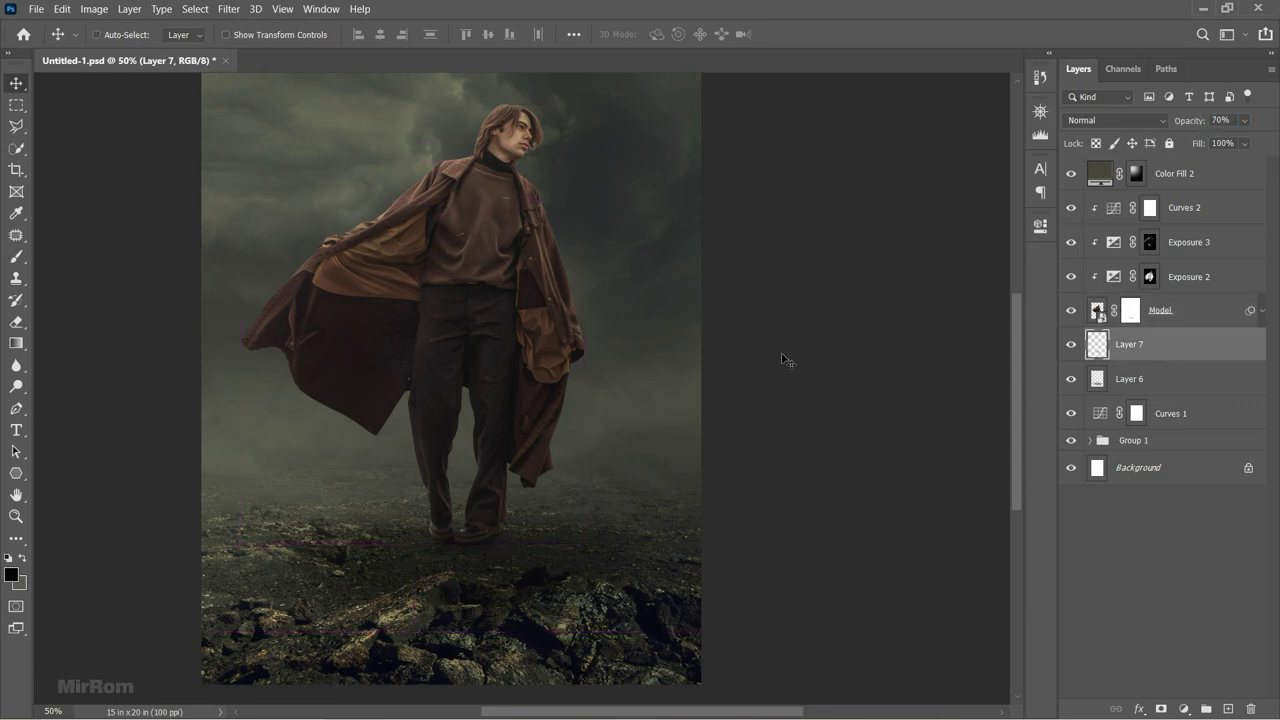
Add a Brightness/Contrast adjustment above the Model layer with lowered brightness.
{"action": "key", "text": "ctrl+minus"}
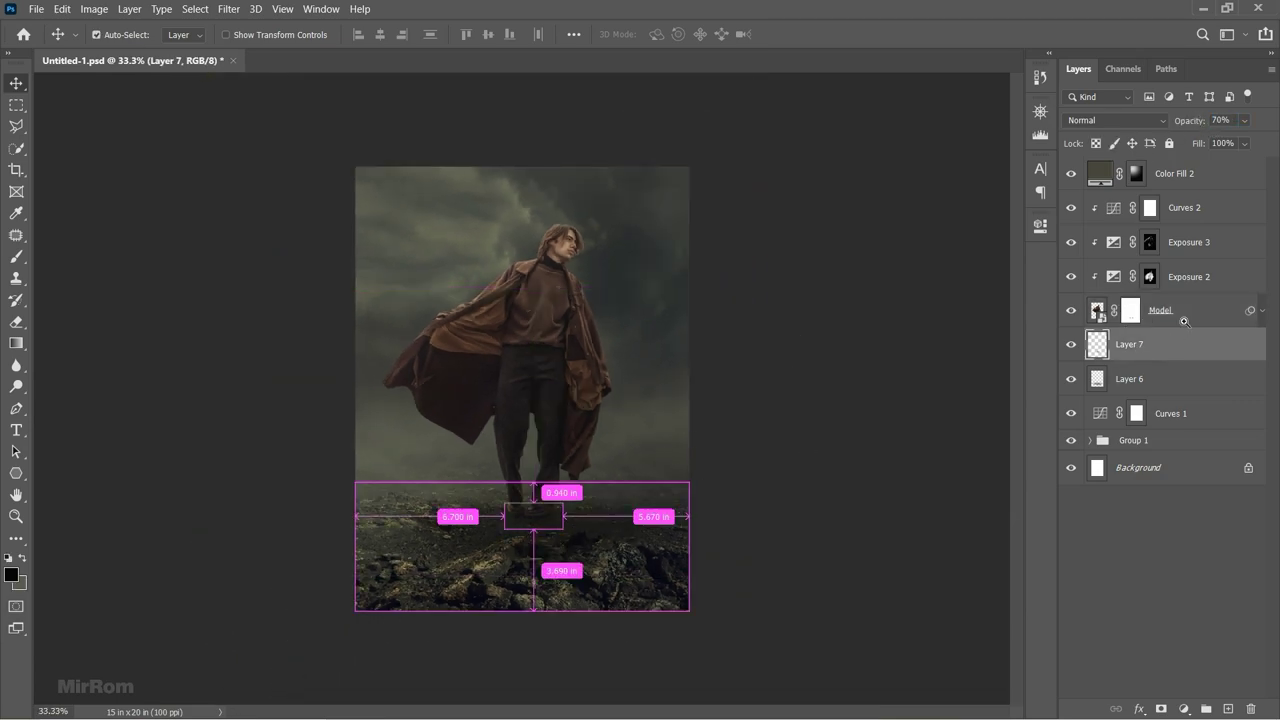
{"action": "left_click", "coordinate": [1184, 315]}
{"action": "left_click", "coordinate": [1184, 708]}
{"action": "left_click", "coordinate": [1186, 463]}
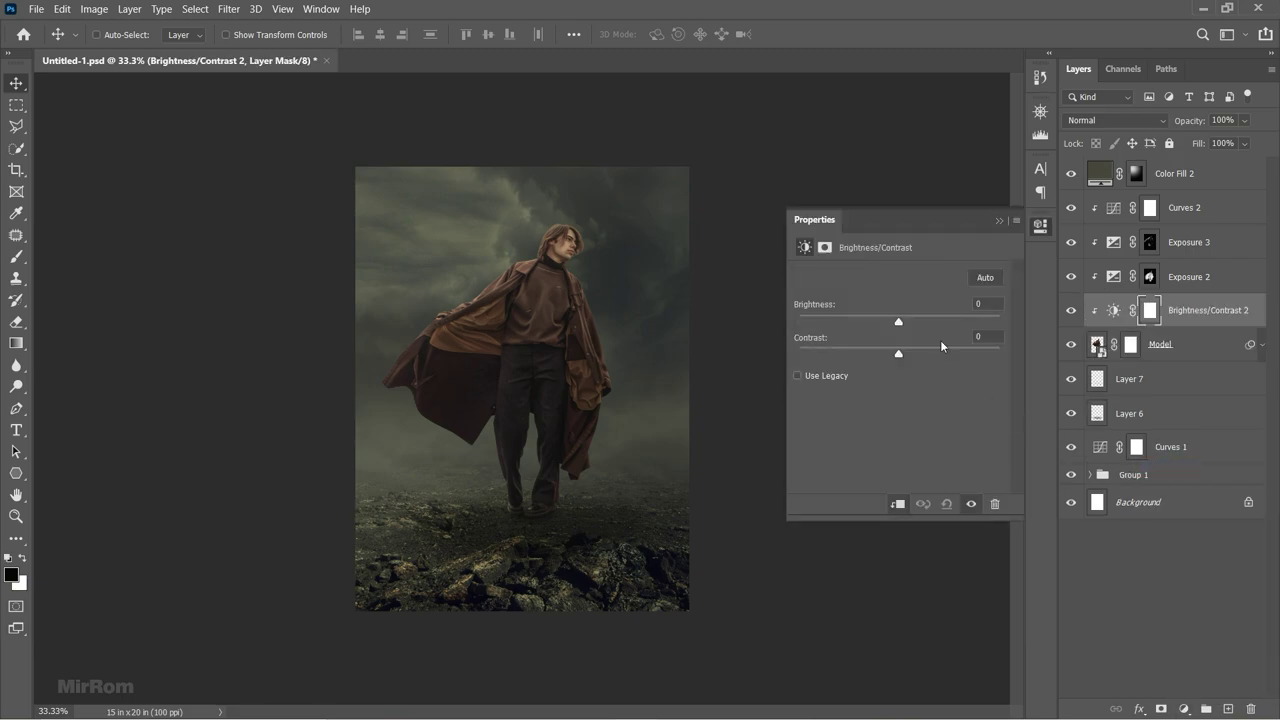
{"action": "left_click_drag", "start_coordinate": [898, 321], "coordinate": [867, 323]}
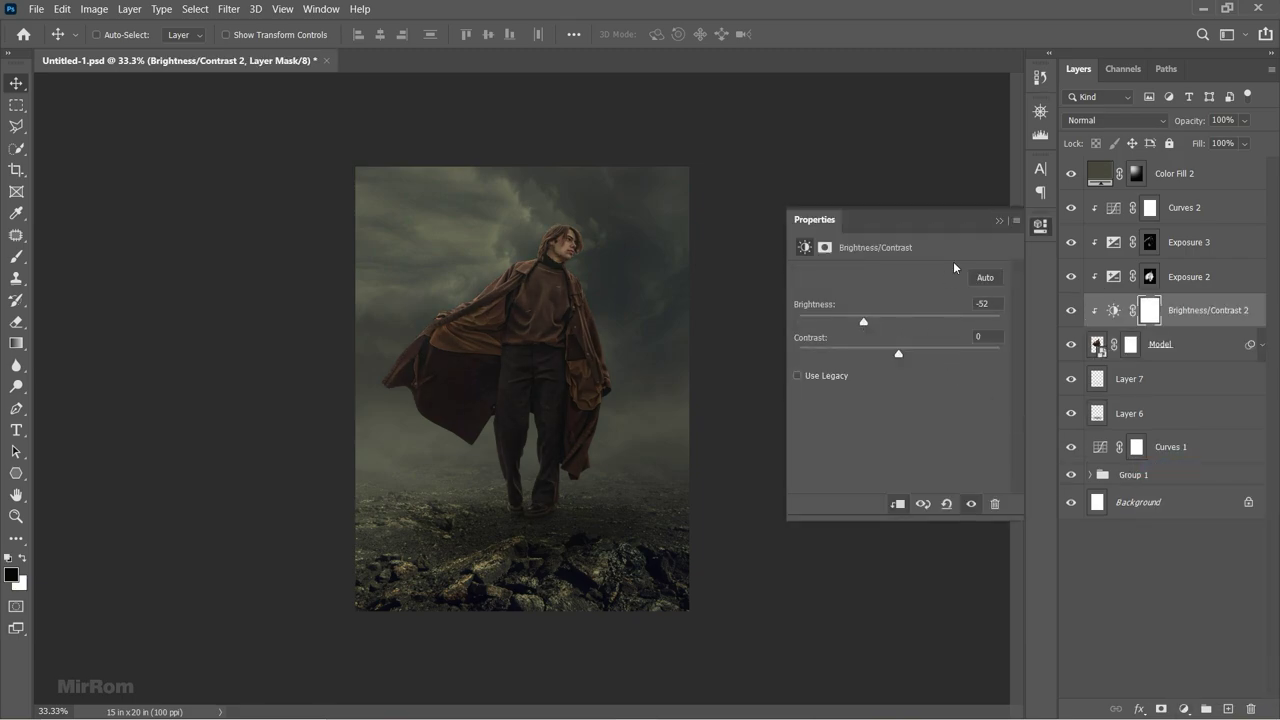
{"action": "left_click", "coordinate": [1040, 225]}
Invert the Brightness/Contrast 2 mask and paint the darkening back in around the feet.
{"action": "key", "text": "ctrl+plus"}
{"action": "key", "text": "ctrl+plus"}
{"action": "key", "text": "ctrl+i"}
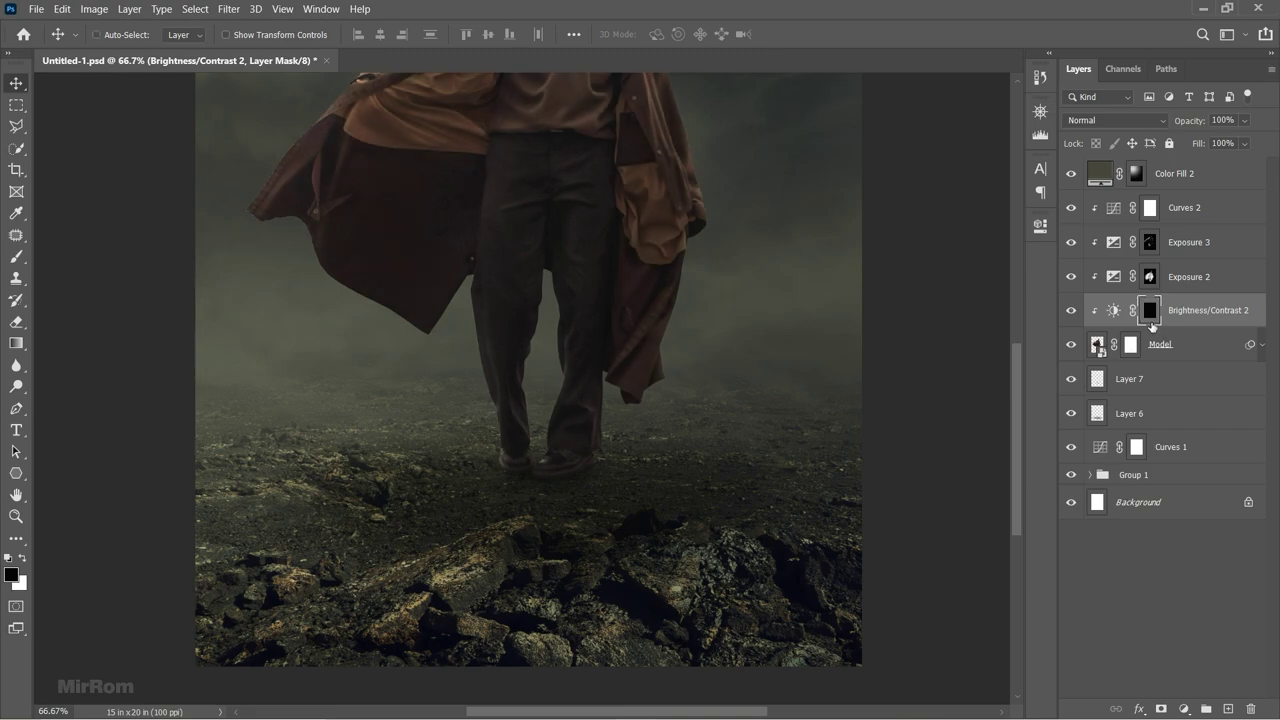
{"action": "left_click", "coordinate": [24, 558]}
{"action": "key", "text": "b"}
{"action": "key", "text": "bracketright"}
{"action": "key", "text": "bracketright"}
{"action": "key", "text": "bracketright"}
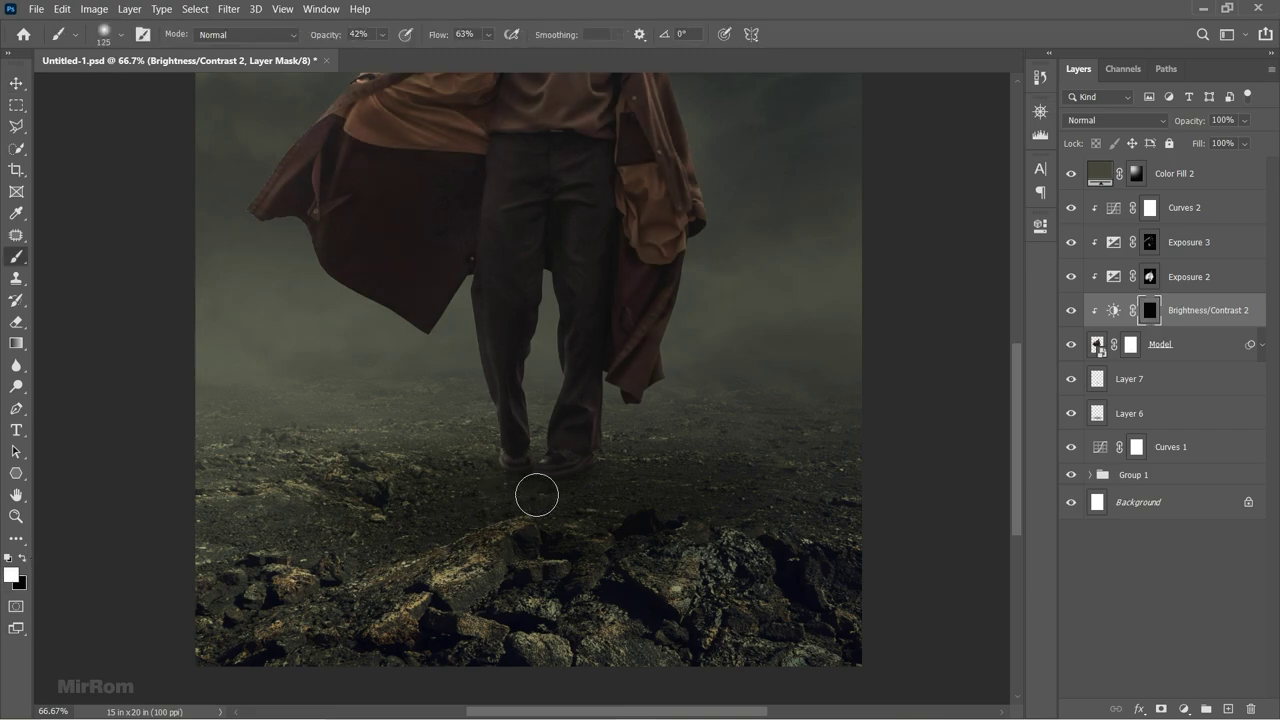
{"action": "mouse_move", "coordinate": [534, 494]}
{"action": "left_mouse_down"}
{"action": "mouse_move", "coordinate": [571, 494]}
{"action": "mouse_move", "coordinate": [551, 474]}
{"action": "mouse_move", "coordinate": [523, 501]}
{"action": "left_mouse_up"}
{"action": "key", "text": "bracketleft"}
{"action": "key", "text": "bracketleft"}
{"action": "key", "text": "bracketleft"}
{"action": "key", "text": "bracketleft"}
Lower Layer 6 opacity to 63%.
{"action": "key", "text": "v"}
{"action": "key", "text": "ctrl+minus"}
{"action": "key", "text": "ctrl+minus"}
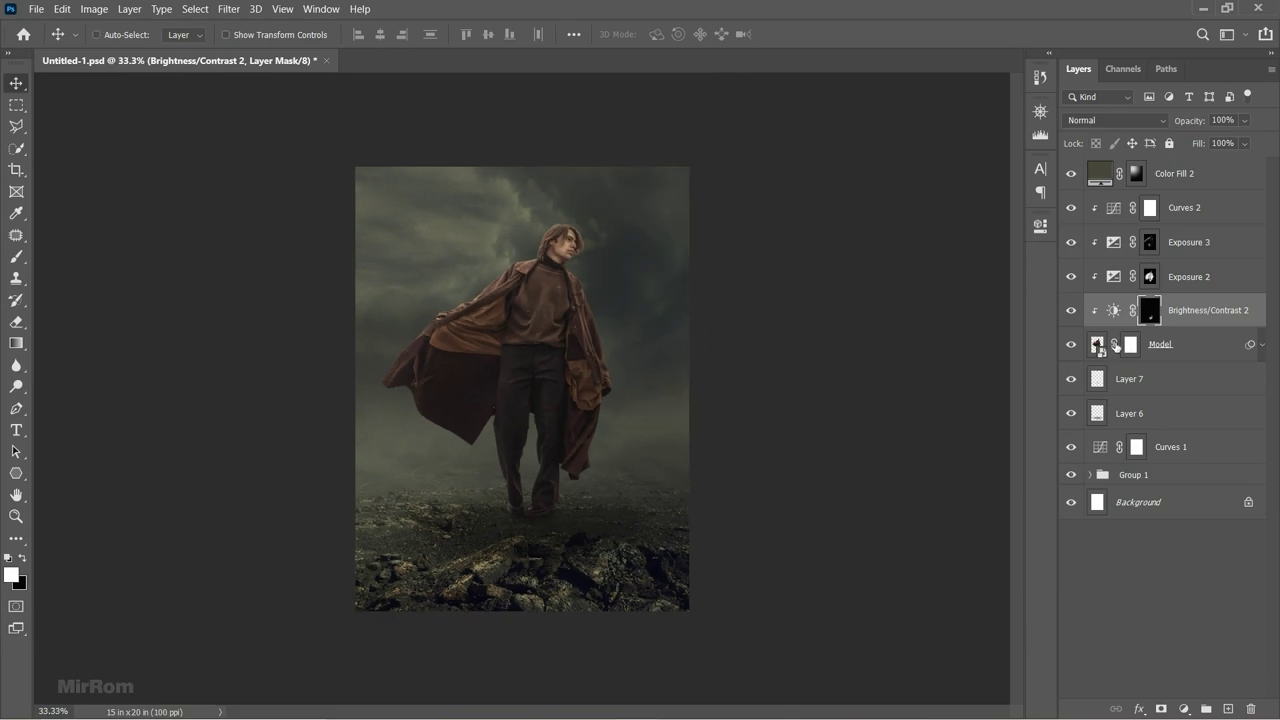
{"action": "key", "text": "alt+bracketright"}
{"action": "key", "text": "alt+bracketright"}
{"action": "left_click", "coordinate": [1140, 413]}
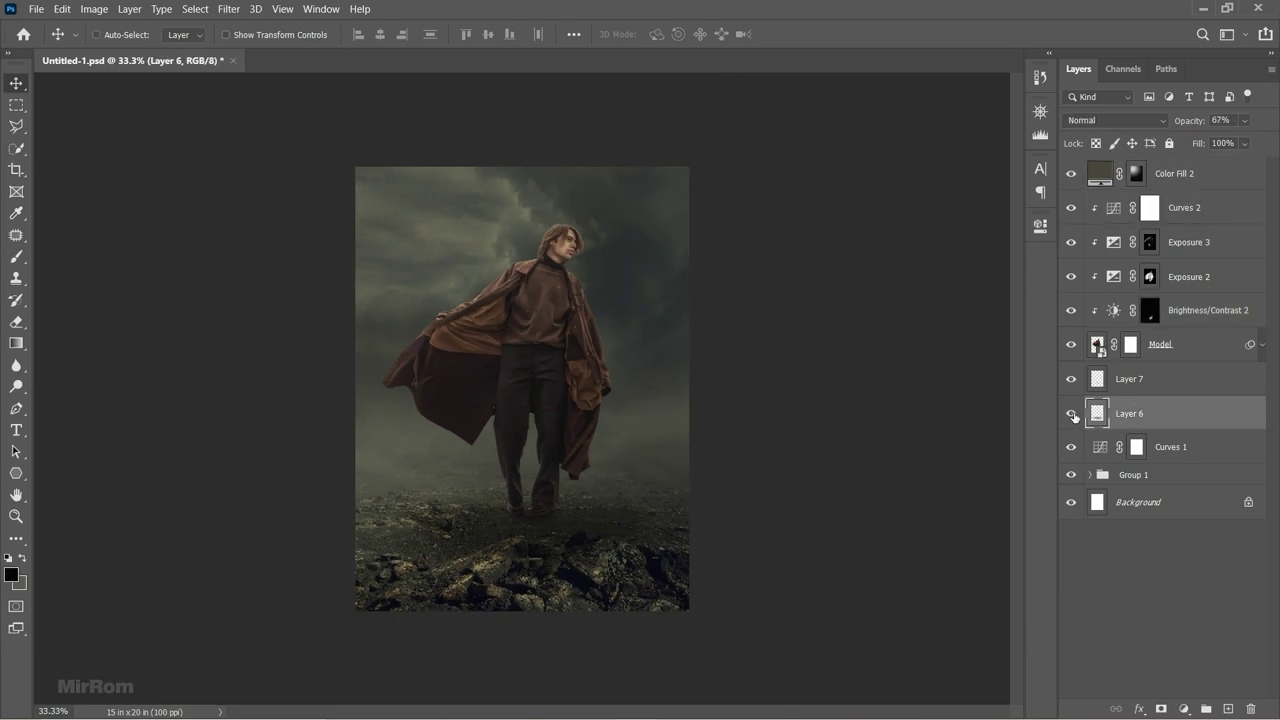
{"action": "left_click_drag", "start_coordinate": [1205, 122], "coordinate": [1200, 122]}
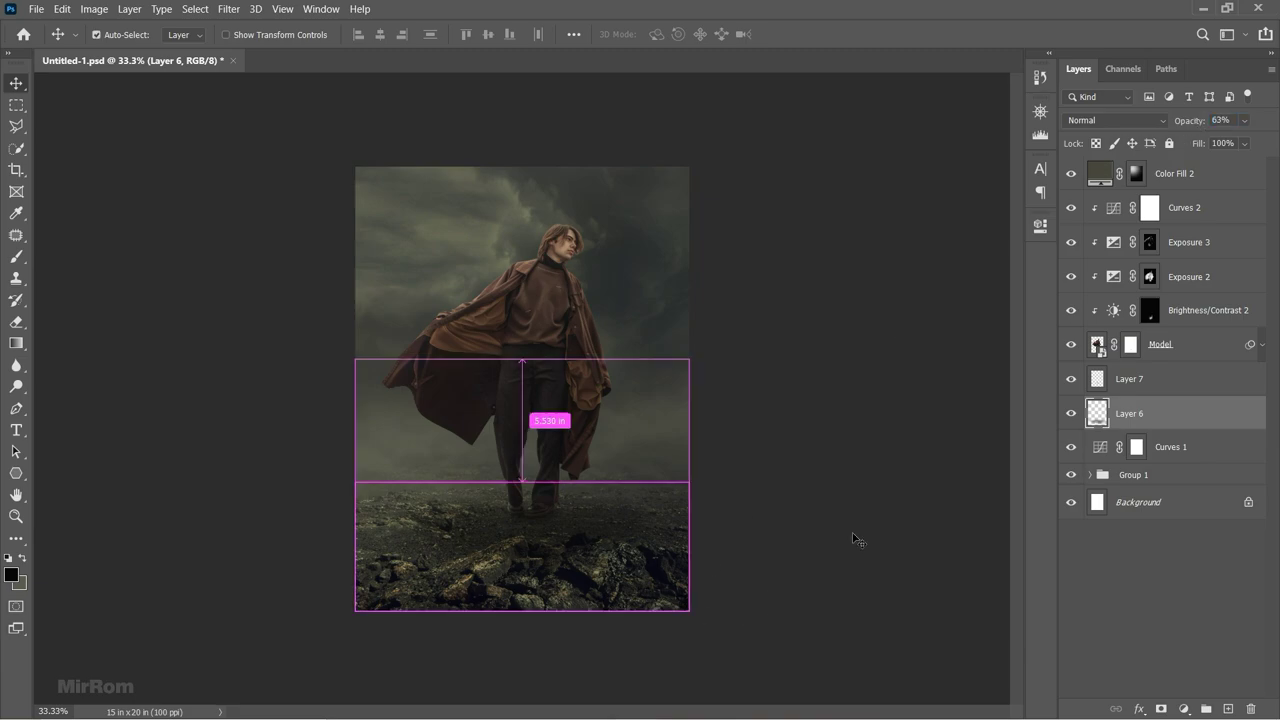
Save the document and add a new Solid Color fill layer, Color Fill 3.
{"action": "left_click", "coordinate": [1190, 174]}
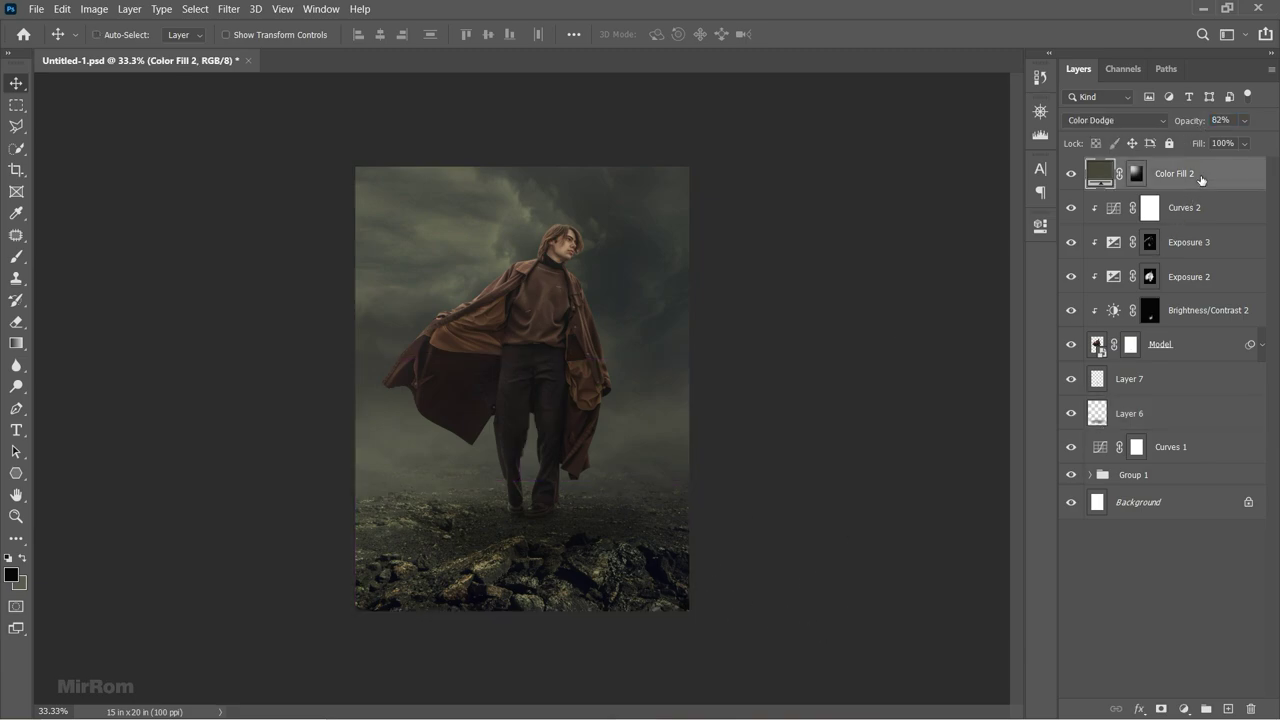
{"action": "key", "text": "ctrl+s"}
{"action": "left_click", "coordinate": [1184, 708]}
{"action": "left_click", "coordinate": [1189, 414]}
{"action": "left_click", "coordinate": [986, 243]}
{"action": "left_click", "coordinate": [1071, 174]}
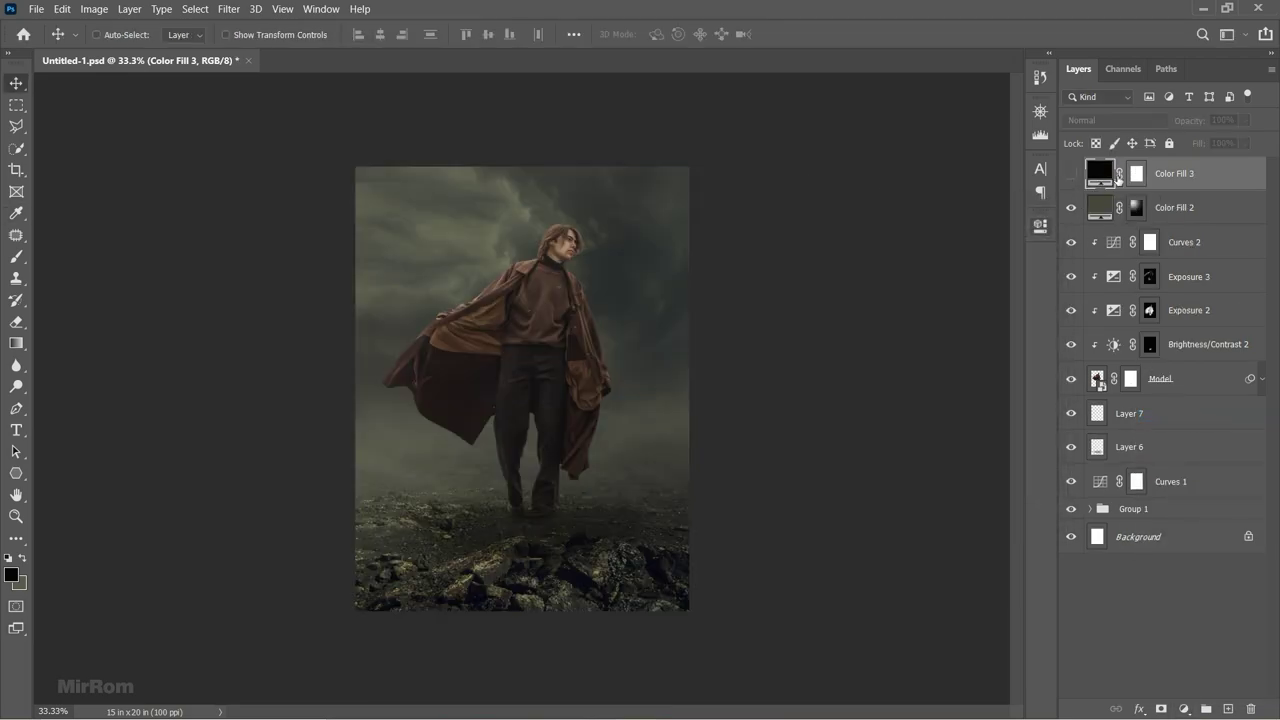
Make Color Fill 3 olive-grey #60604f in Color Dodge blend mode.
{"action": "double_click", "coordinate": [1100, 173]}
{"action": "left_click", "coordinate": [500, 228]}
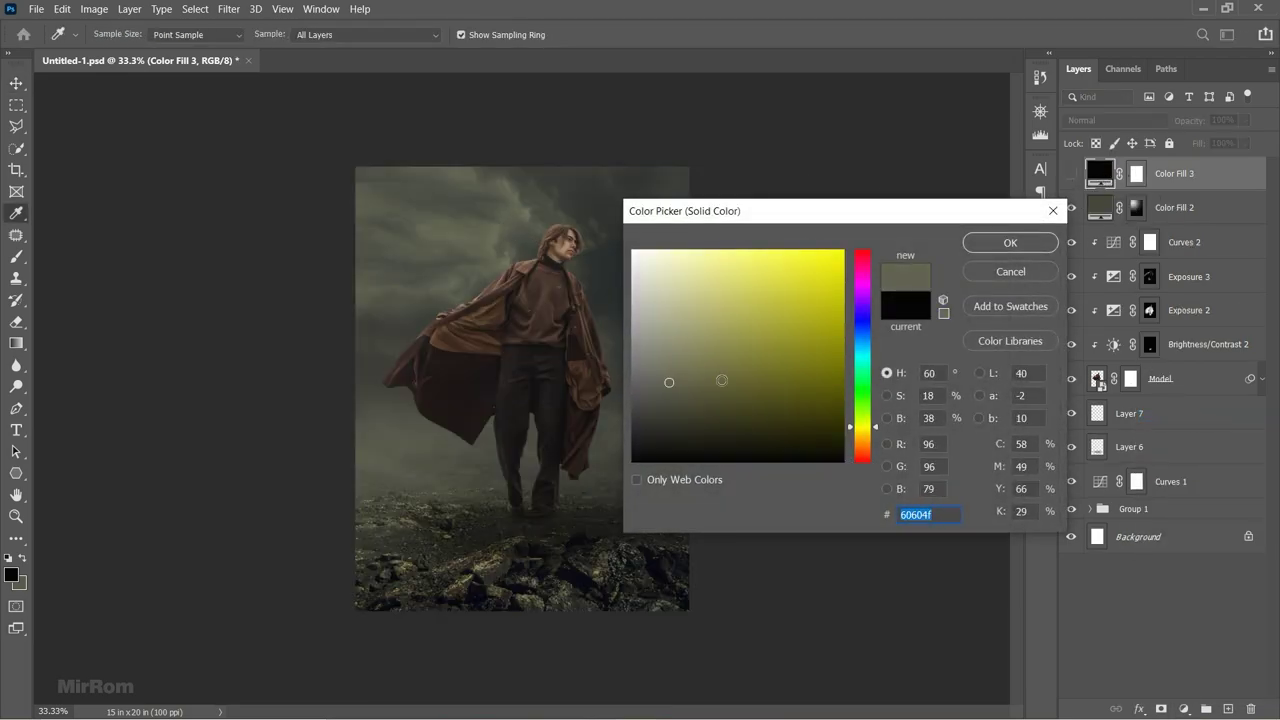
{"action": "left_click", "coordinate": [1010, 243]}
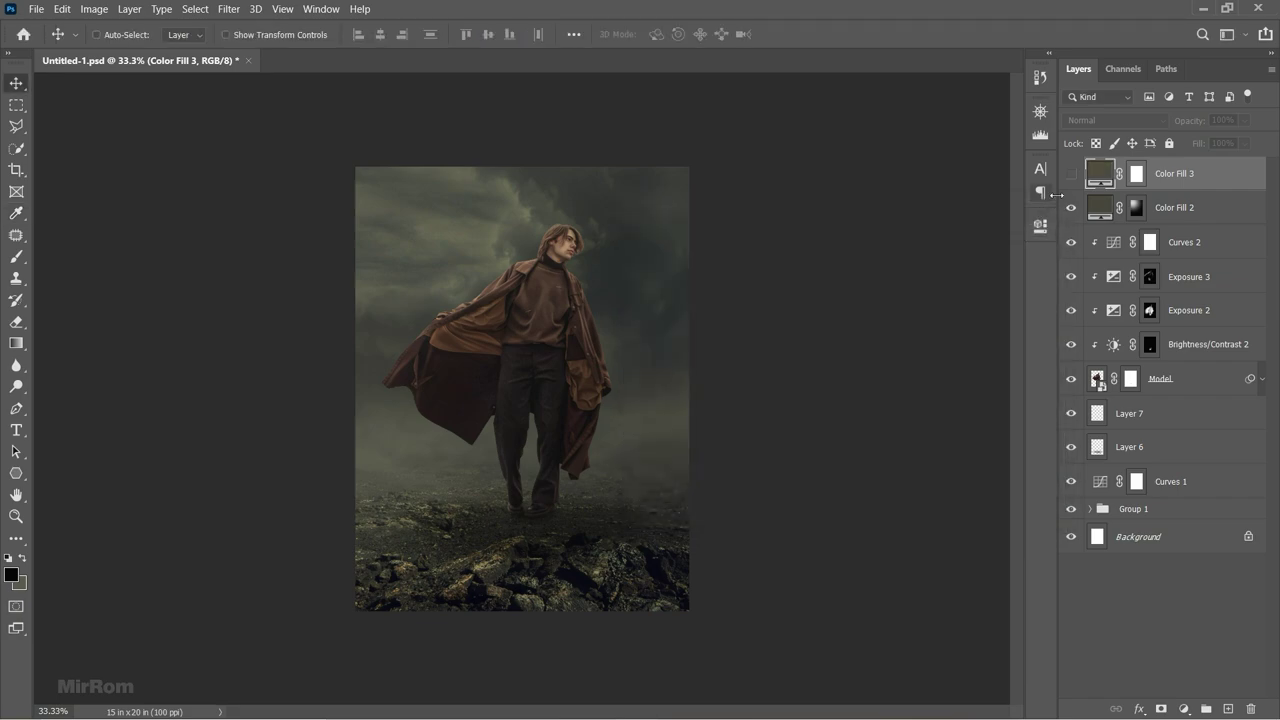
{"action": "left_click", "coordinate": [1071, 174]}
{"action": "left_click", "coordinate": [1088, 120]}
{"action": "left_click", "coordinate": [1100, 273]}
Invert Color Fill 3's mask and paint the upper-left sky with a very large, full-opacity brush.
{"action": "left_click", "coordinate": [1136, 173]}
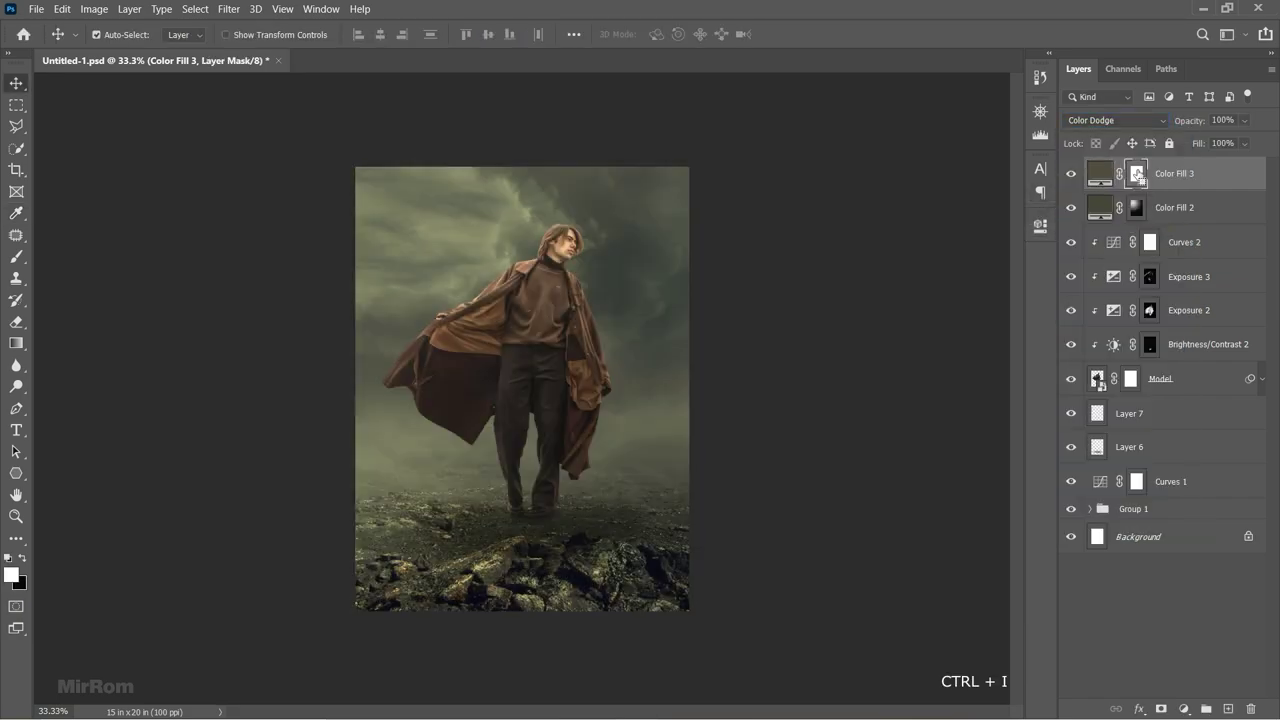
{"action": "key", "text": "ctrl+i"}
{"action": "key", "text": "b"}
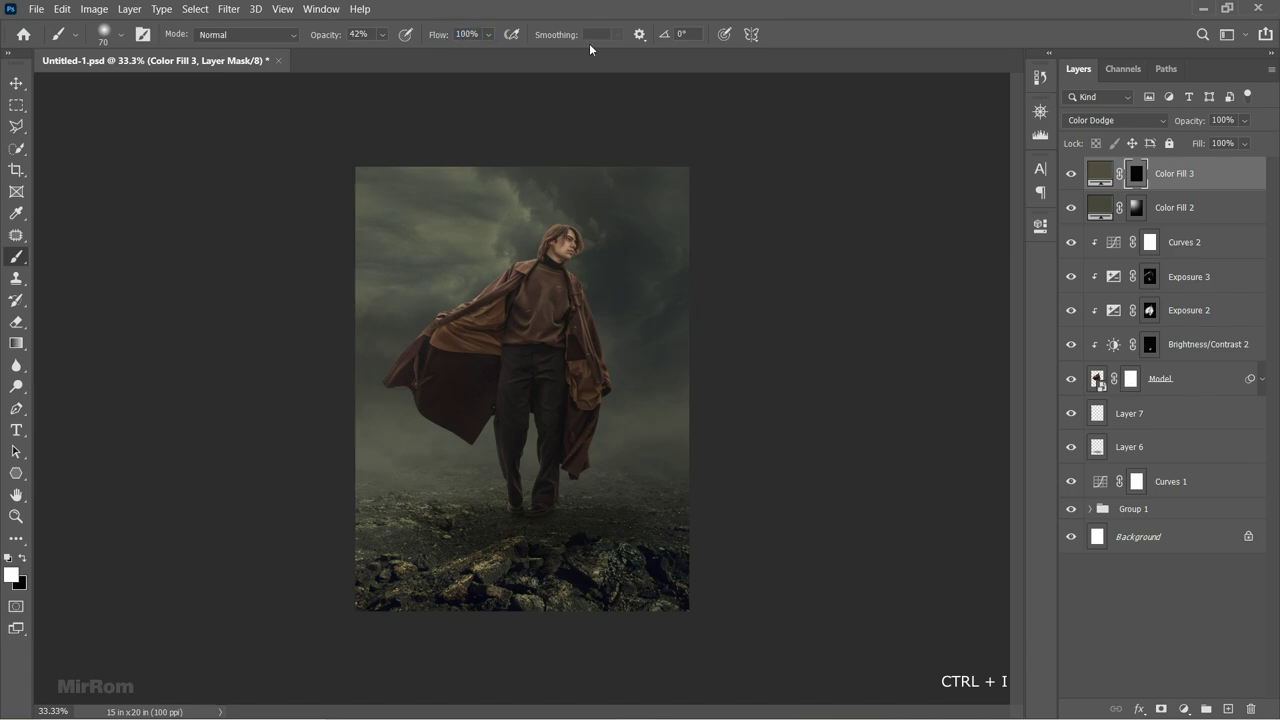
{"action": "left_click_drag", "start_coordinate": [315, 37], "coordinate": [472, 213]}
{"action": "key", "text": "bracketright"}
{"action": "key", "text": "bracketright"}
{"action": "key", "text": "bracketright"}
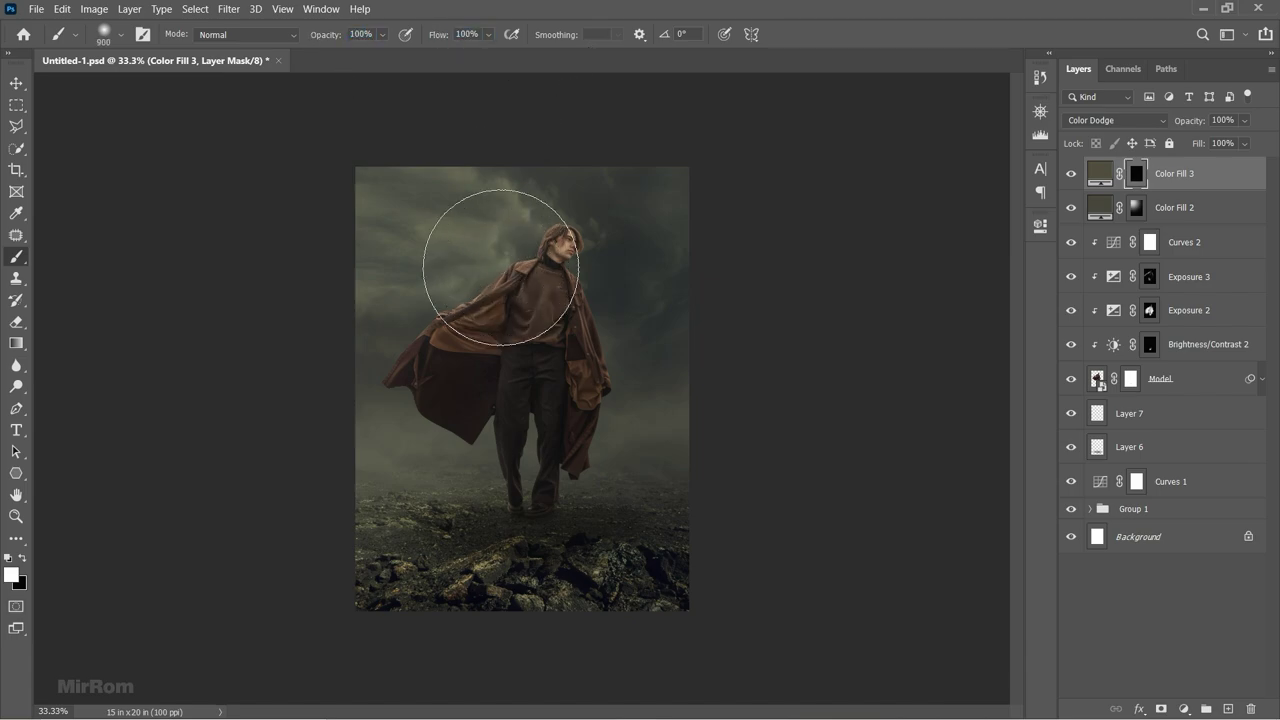
{"action": "left_click_drag", "start_coordinate": [471, 250], "coordinate": [486, 323]}
{"action": "key", "text": "ctrl+z"}
{"action": "left_click_drag", "start_coordinate": [474, 214], "coordinate": [463, 246]}
{"action": "key", "text": "ctrl+z"}
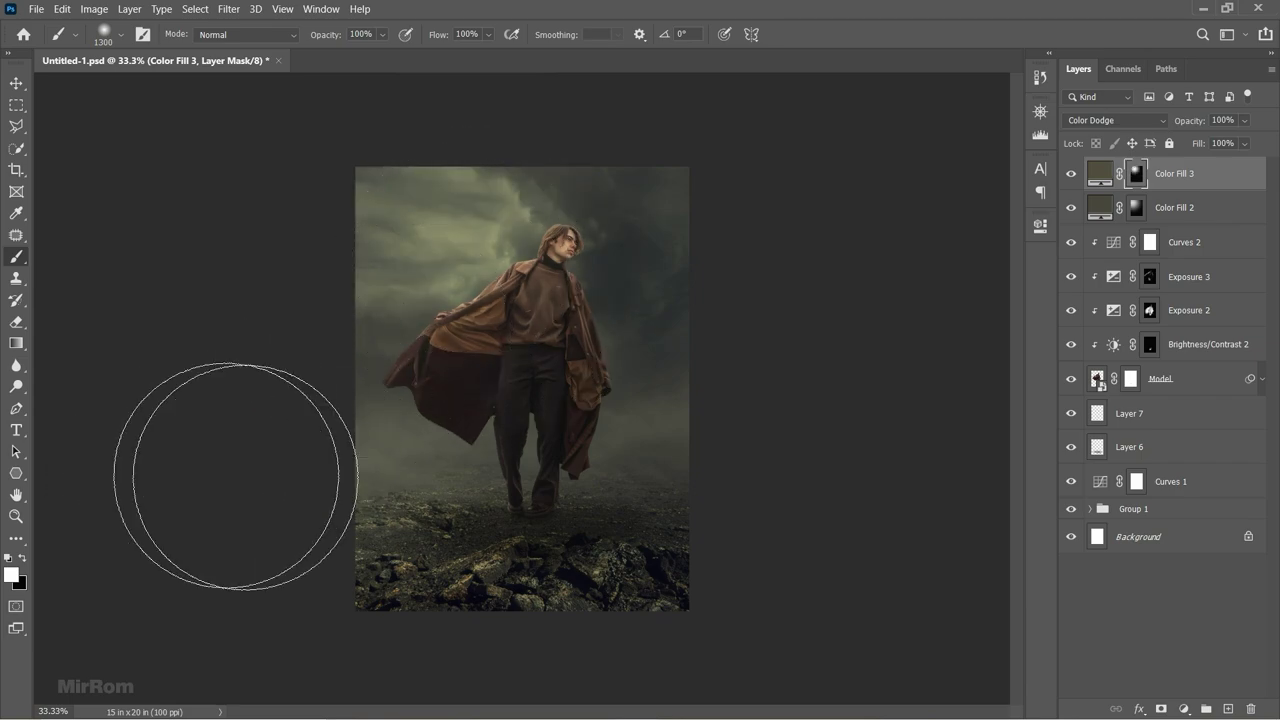
Brighten the foreground rocks through the mask using a smaller, lower-opacity brush.
{"action": "right_click", "coordinate": [614, 354]}
{"action": "key", "text": "bracketleft"}
{"action": "key", "text": "bracketleft"}
{"action": "left_click", "coordinate": [400, 505]}
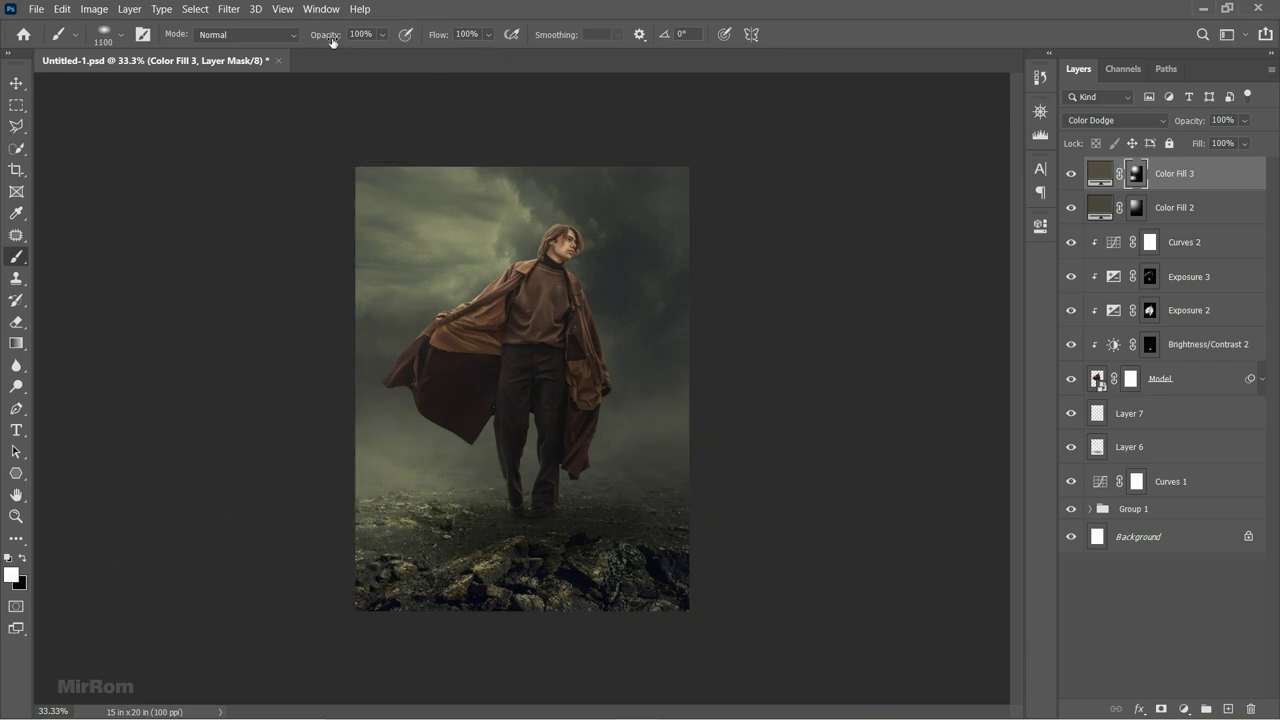
{"action": "left_click_drag", "start_coordinate": [328, 41], "coordinate": [315, 40]}
{"action": "key", "text": "bracketleft"}
{"action": "key", "text": "bracketleft"}
{"action": "key", "text": "bracketleft"}
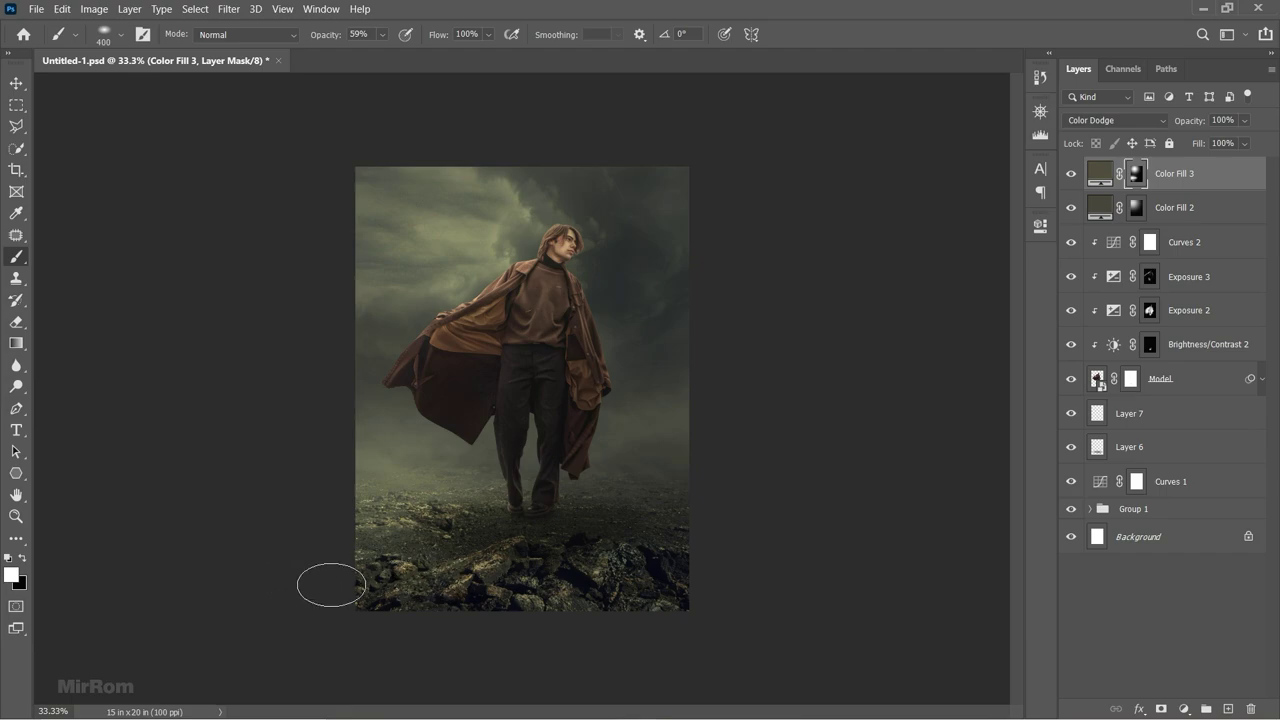
{"action": "left_click_drag", "start_coordinate": [486, 573], "coordinate": [490, 565]}
{"action": "key", "text": "Left"}
{"action": "key", "text": "bracketleft"}
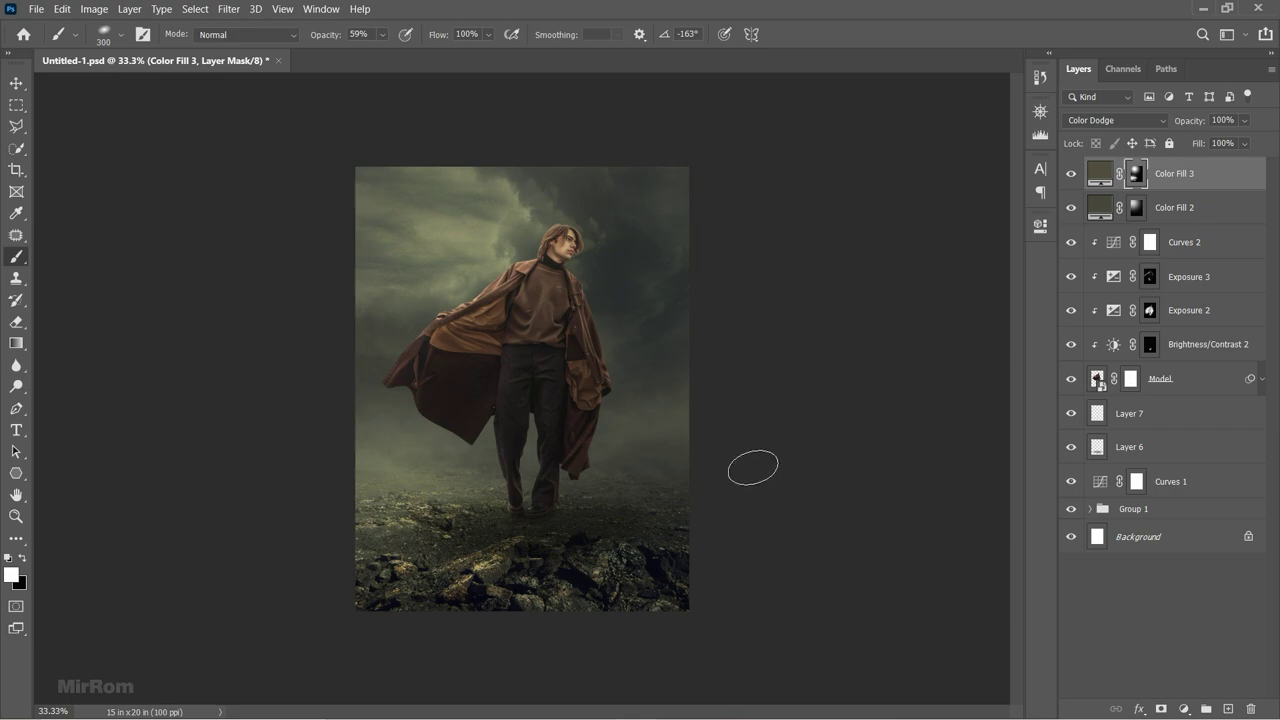
{"action": "key", "text": "v"}
{"action": "left_click", "coordinate": [1183, 210]}
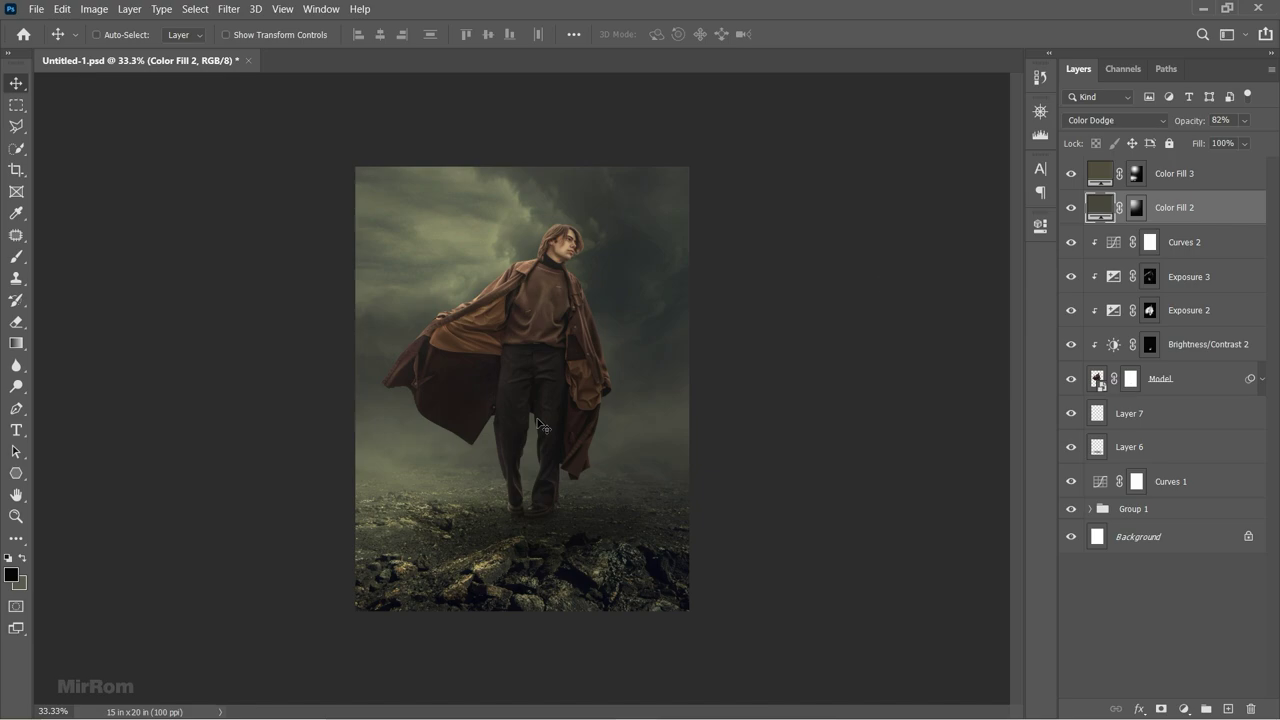
Add a dark grey Solid Color fill layer, Color Fill 4, using #272b29.
{"action": "left_click", "coordinate": [1185, 706]}
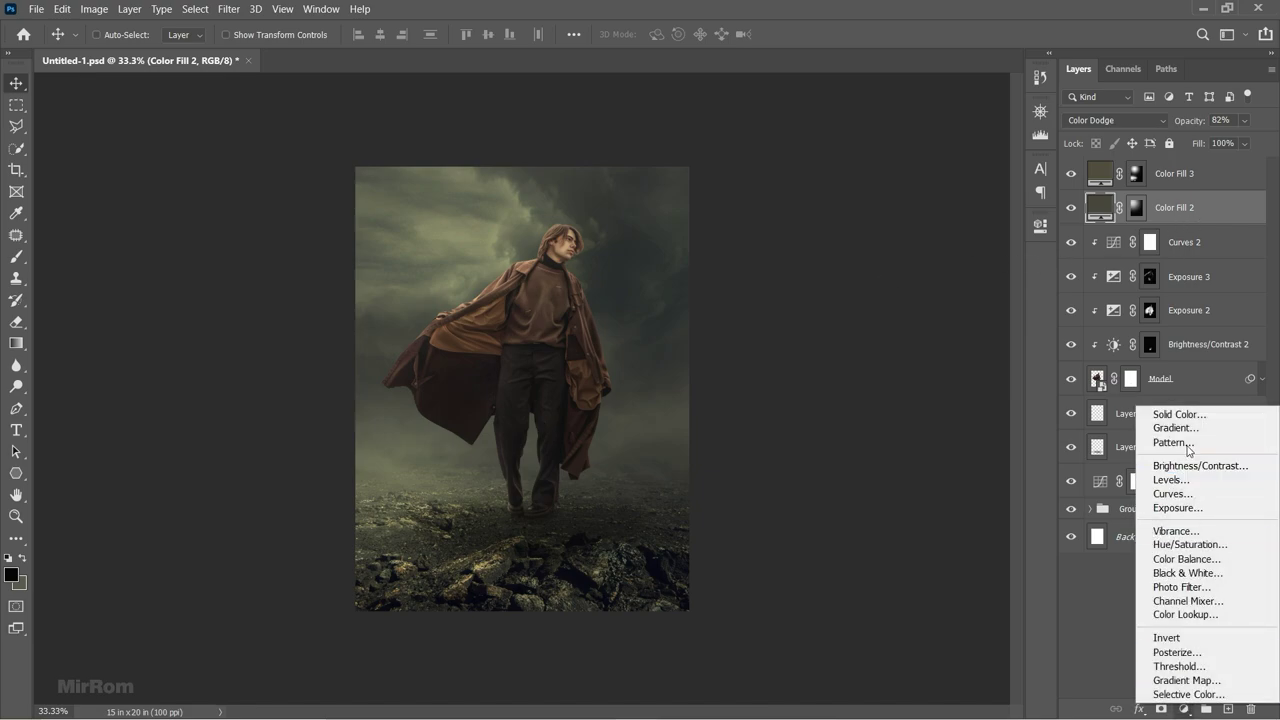
{"action": "left_click", "coordinate": [1170, 414]}
{"action": "key", "text": "Return"}
{"action": "double_click", "coordinate": [1095, 207]}
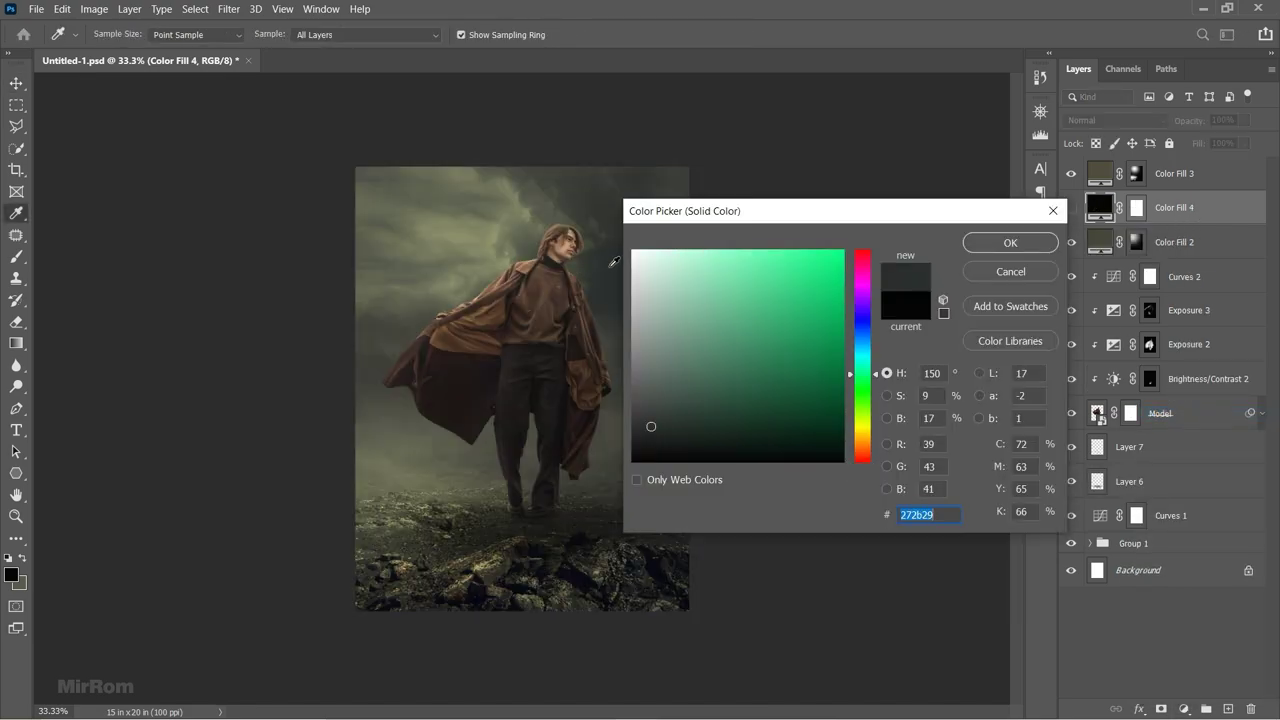
{"action": "left_click", "coordinate": [615, 263]}
{"action": "key", "text": "Return"}
Invert Color Fill 4's mask and set its blend mode to Soft Light.
{"action": "left_click", "coordinate": [1071, 207]}
{"action": "left_click", "coordinate": [1136, 207]}
{"action": "key", "text": "ctrl+i"}
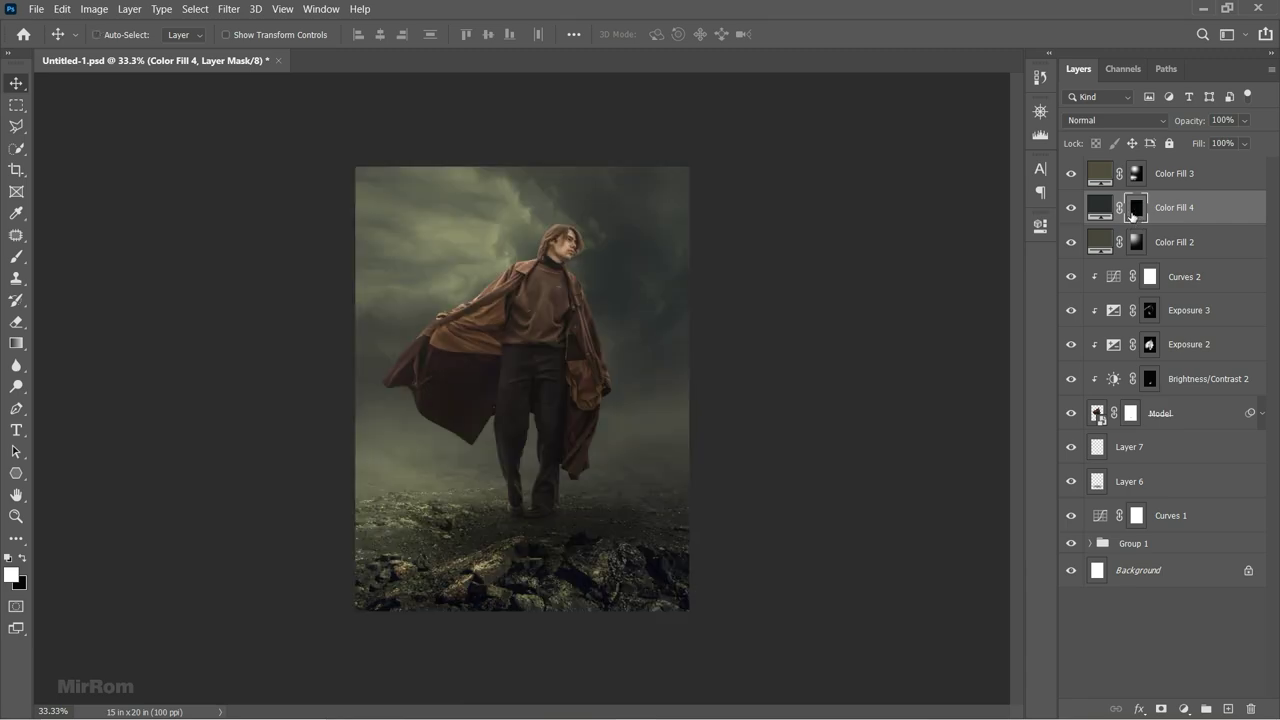
{"action": "left_click", "coordinate": [1106, 121]}
{"action": "left_click", "coordinate": [1100, 296]}
{"action": "double_click", "coordinate": [1138, 207]}
{"action": "left_click", "coordinate": [998, 220]}
Paint the right side of the sky into the mask with a 1500 px soft brush.
{"action": "key", "text": "b"}
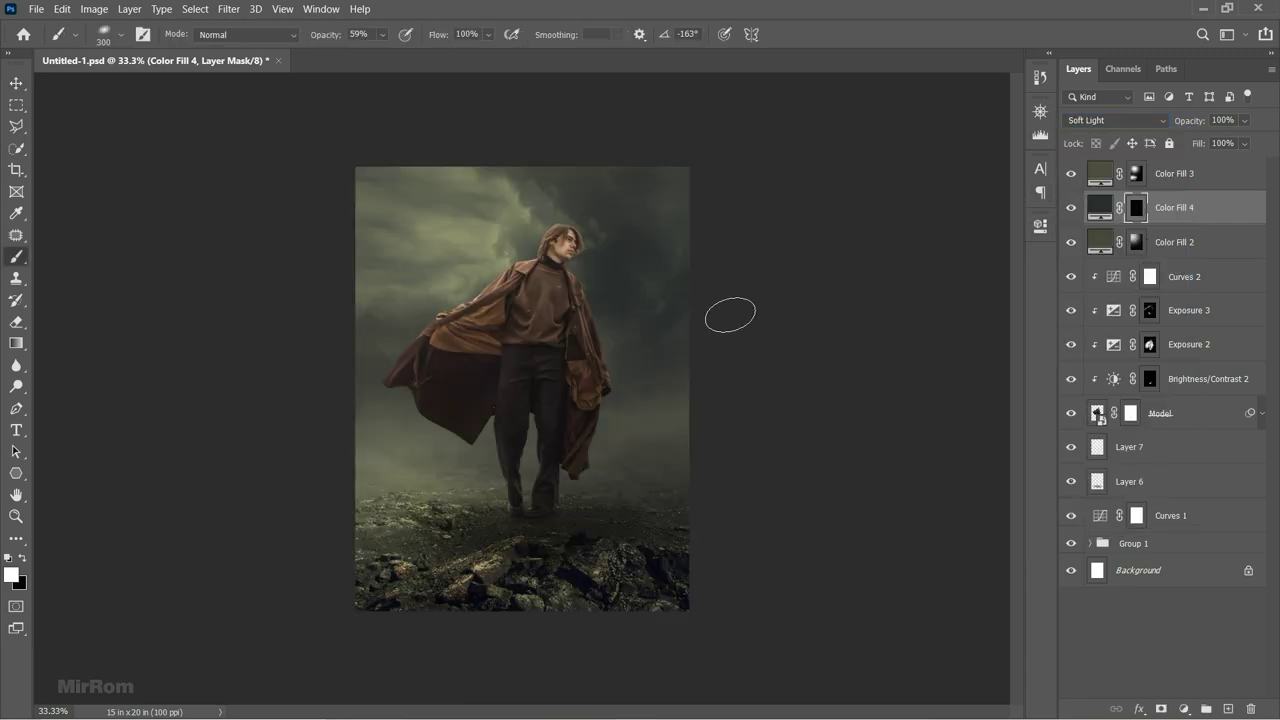
{"action": "right_click", "coordinate": [582, 266]}
{"action": "left_click", "coordinate": [625, 212]}
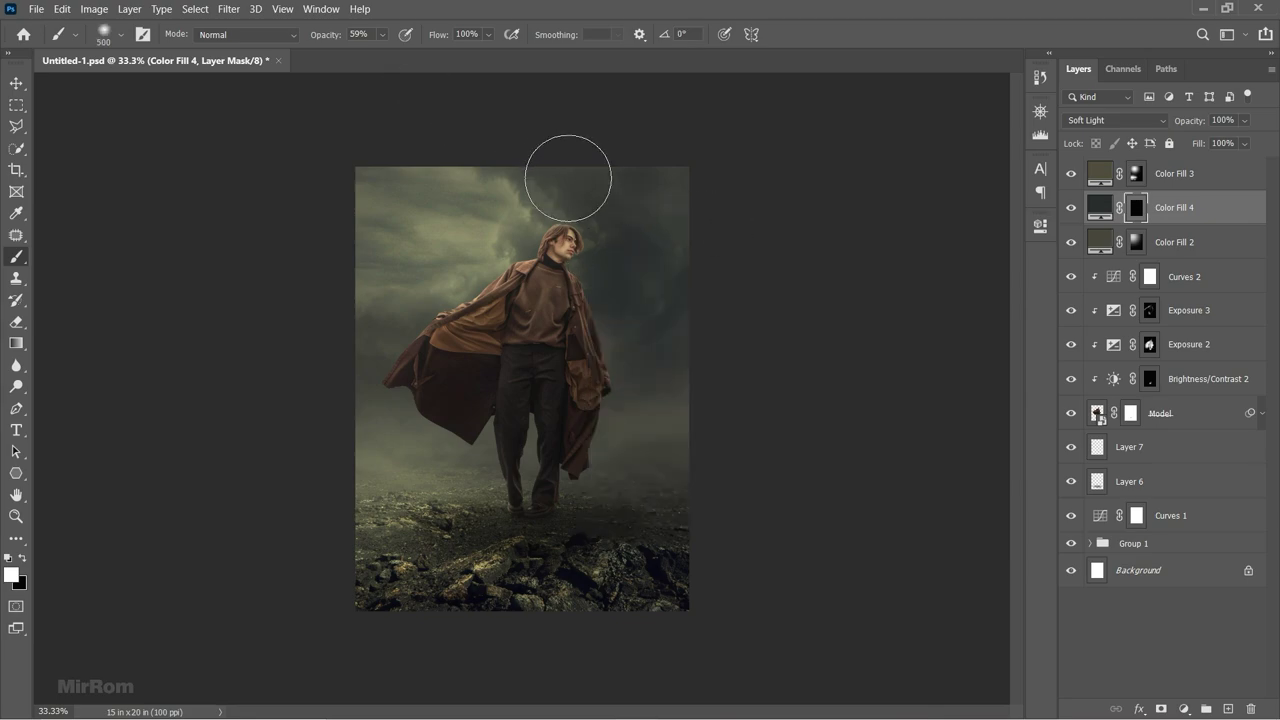
{"action": "key", "text": "bracketright"}
{"action": "key", "text": "bracketright"}
{"action": "key", "text": "bracketright"}
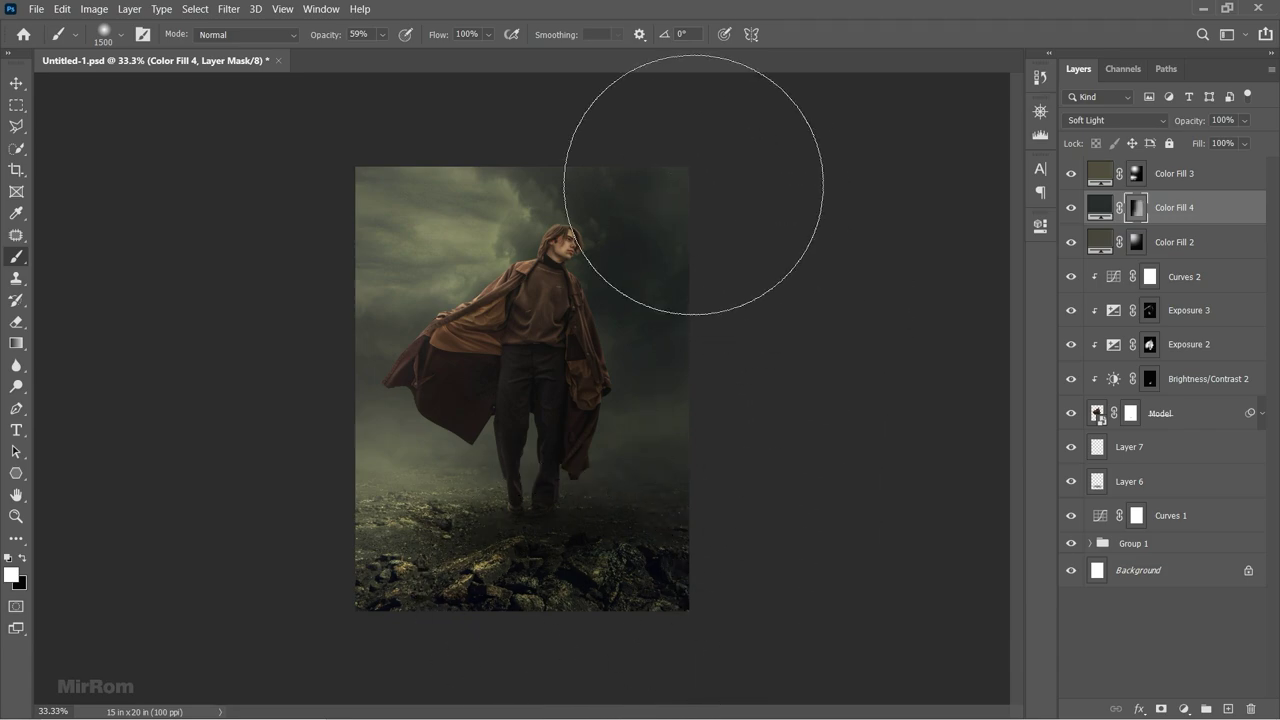
{"action": "left_click_drag", "start_coordinate": [694, 171], "coordinate": [814, 534]}
{"action": "key", "text": "ctrl+minus"}
{"action": "key", "text": "bracketright"}
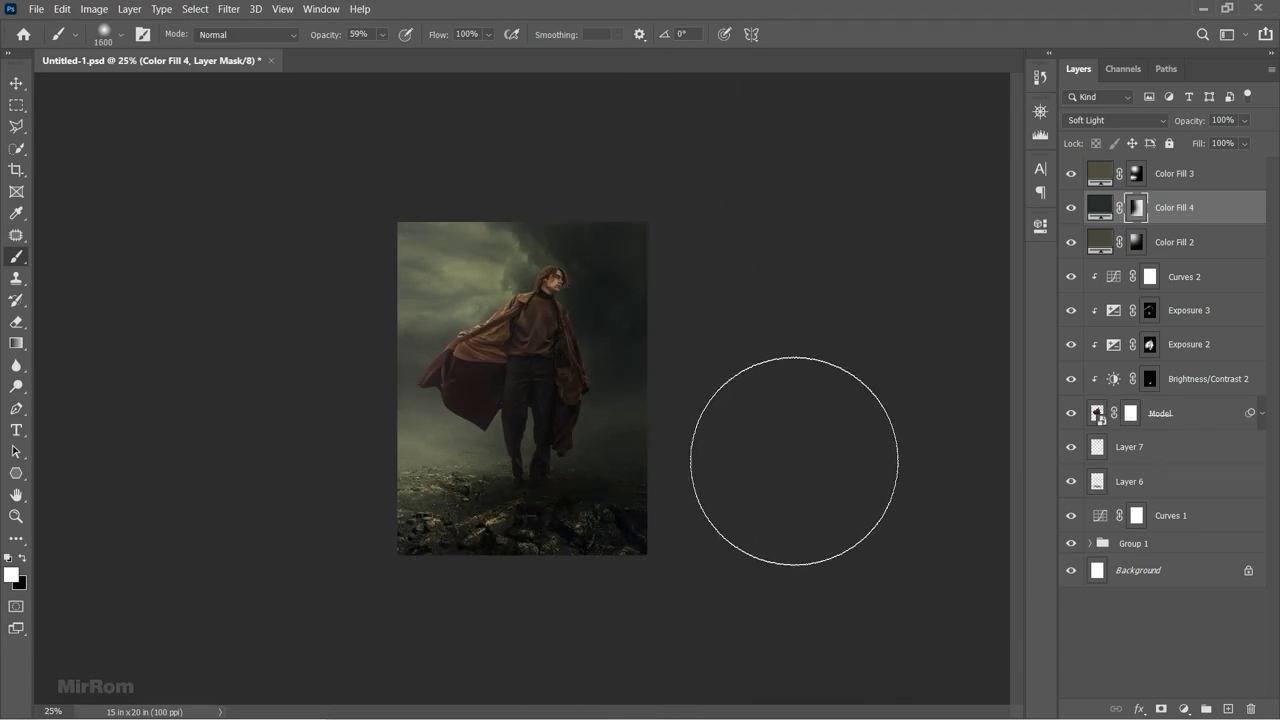
Paint black at the top-left to restore cloud detail, then lower brush opacity to 24%.
{"action": "left_click", "coordinate": [22, 557]}
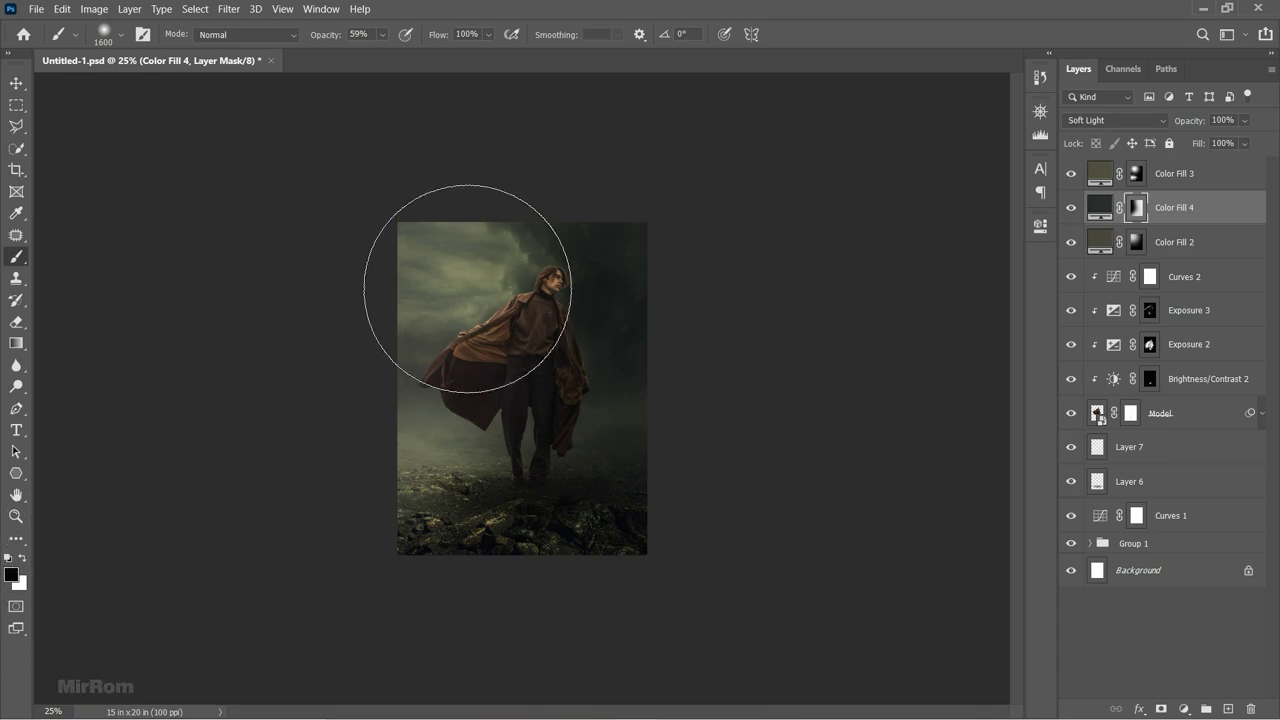
{"action": "key", "text": "p"}
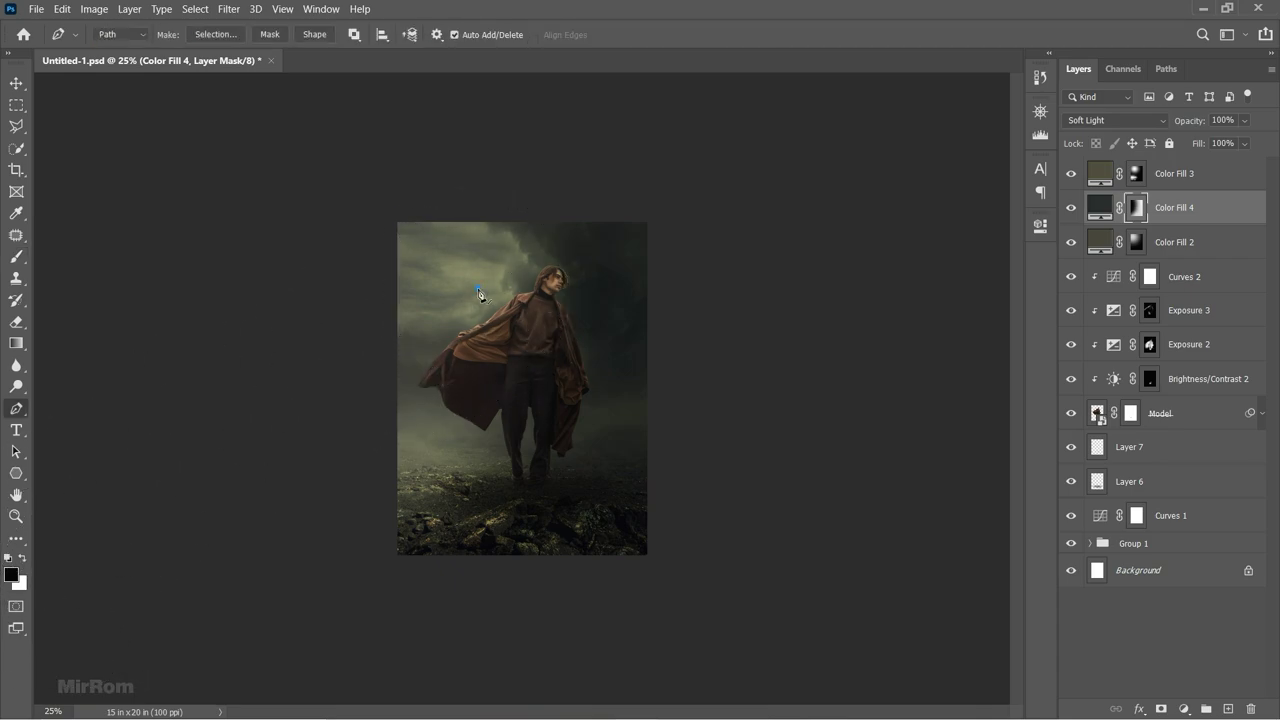
{"action": "key", "text": "b"}
{"action": "left_click_drag", "start_coordinate": [483, 286], "coordinate": [459, 288]}
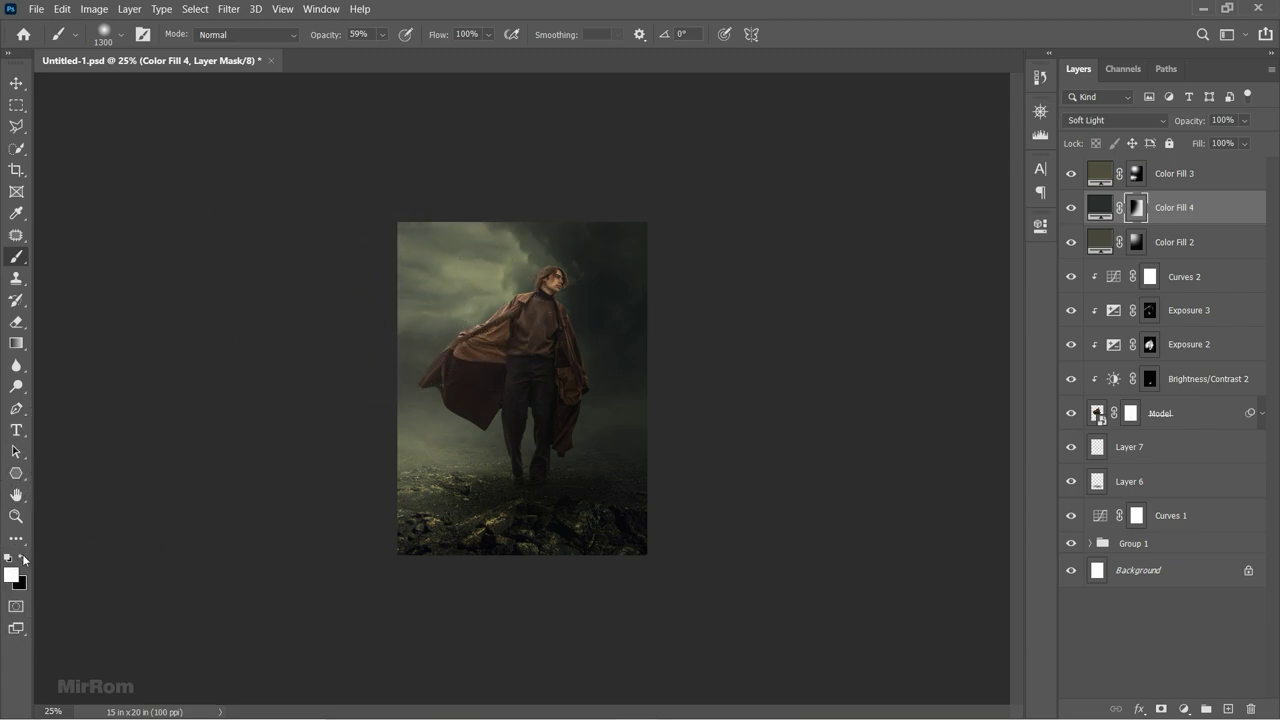
{"action": "left_click_drag", "start_coordinate": [330, 38], "coordinate": [303, 36]}
{"action": "key", "text": "ctrl+plus"}
{"action": "key", "text": "v"}
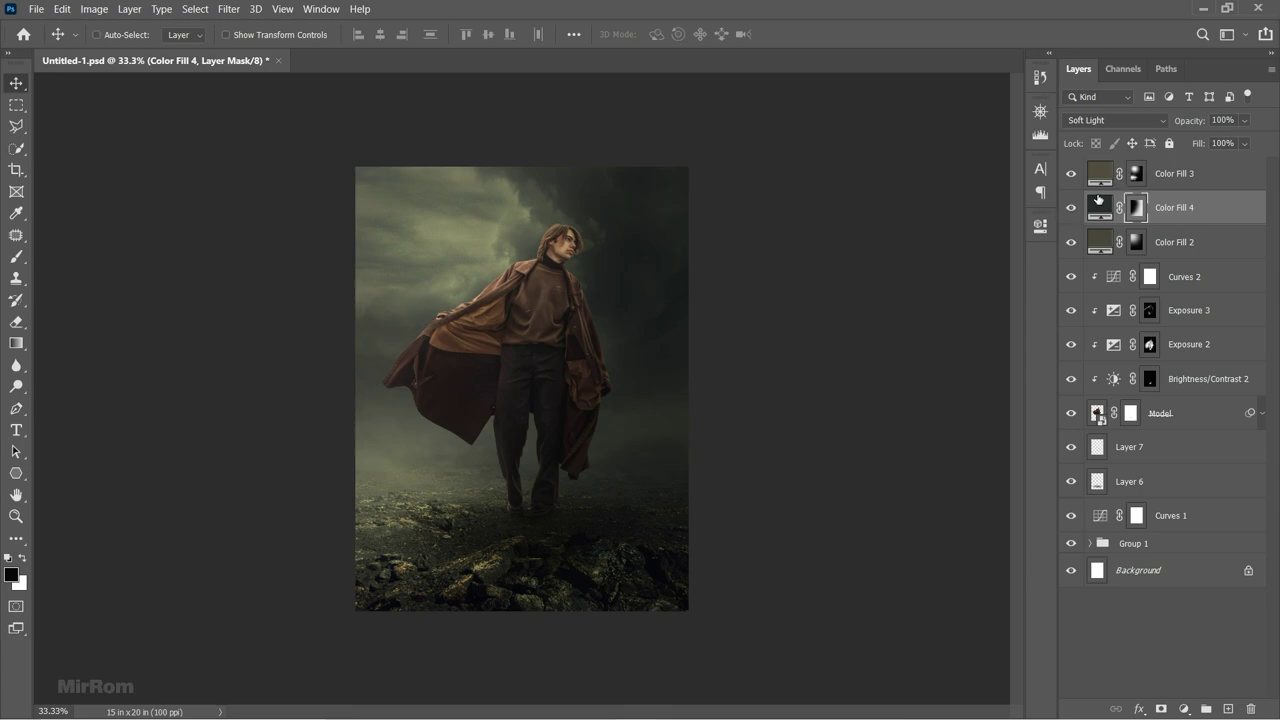
{"action": "left_click", "coordinate": [1199, 180]}
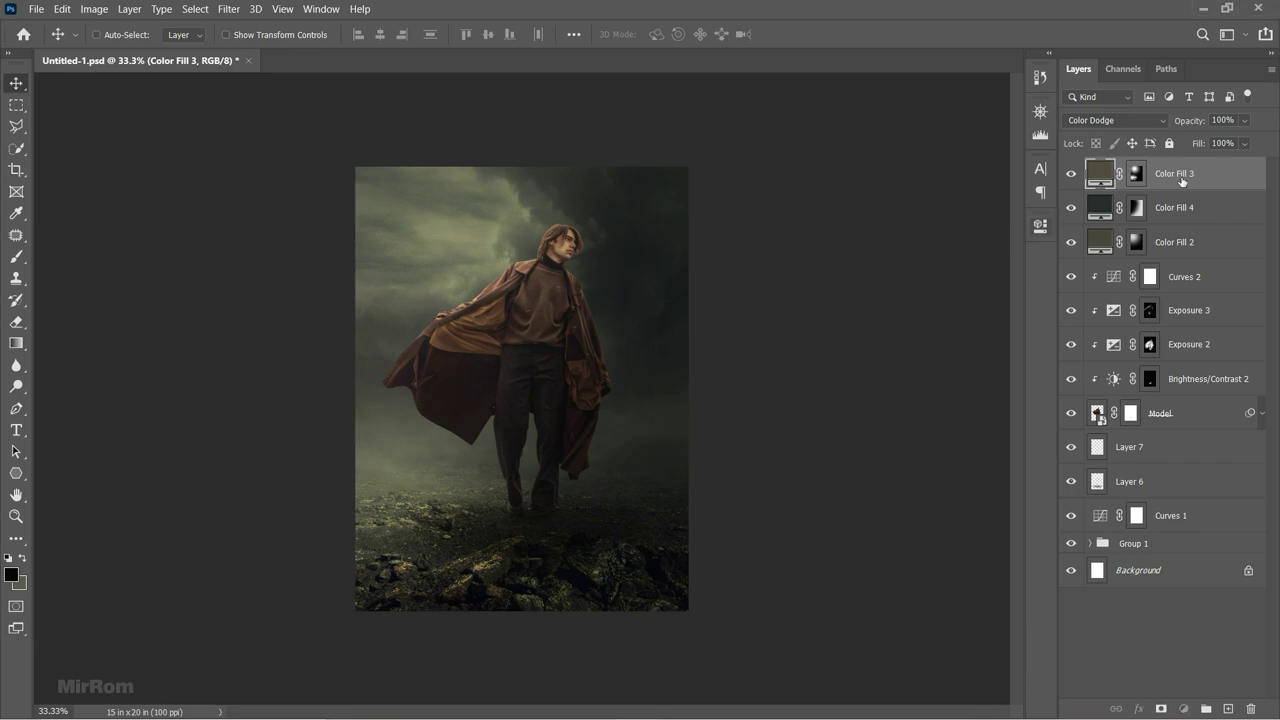
Add a new layer above Curves 2 and set a greyish-green foreground colour.
{"action": "left_click", "coordinate": [1189, 282]}
{"action": "left_click", "coordinate": [1228, 708]}
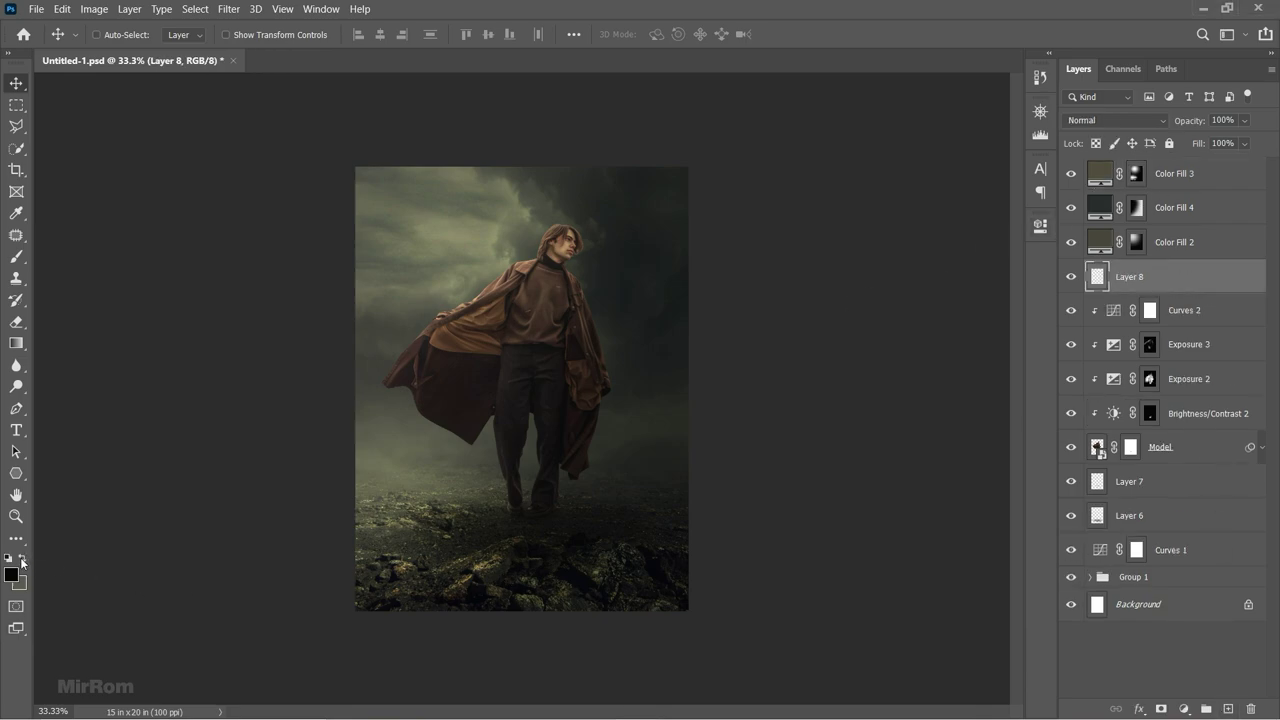
{"action": "left_click", "coordinate": [14, 571]}
{"action": "left_click", "coordinate": [988, 246]}
{"action": "left_click", "coordinate": [16, 257]}
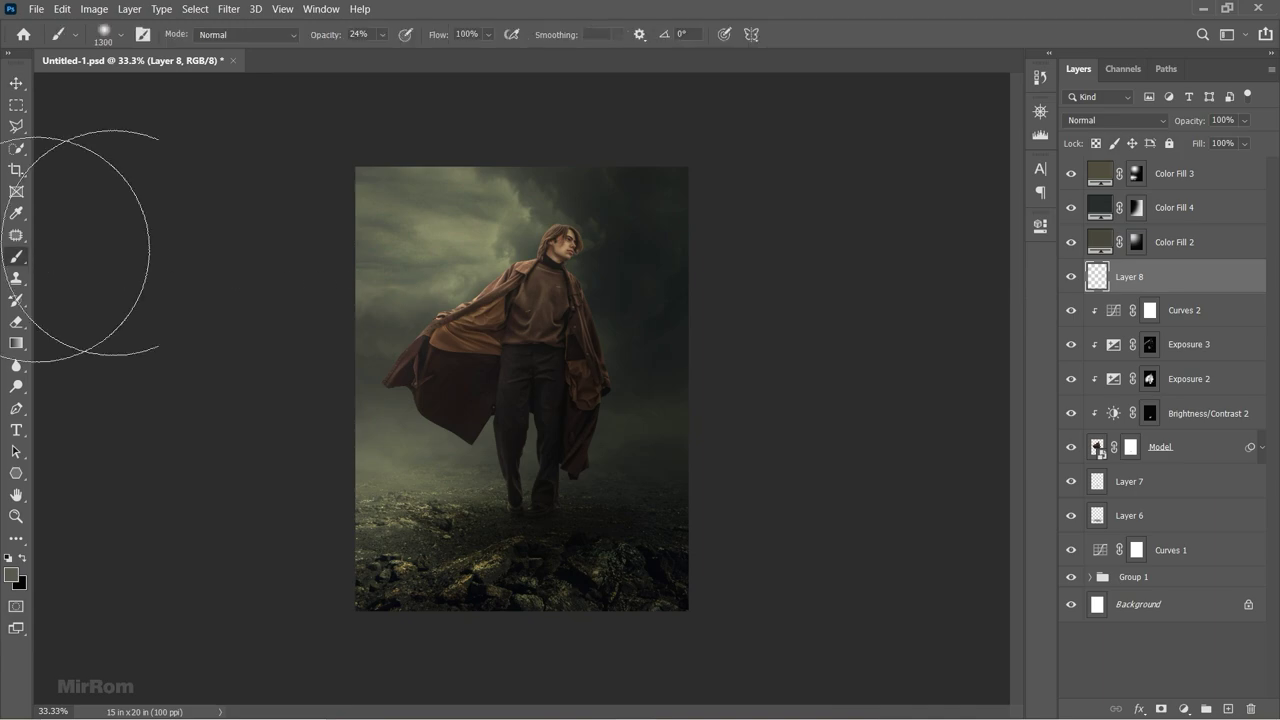
Choose the 1200 px cloud brush tip at 100% opacity.
{"action": "left_click", "coordinate": [143, 34]}
{"action": "left_click", "coordinate": [820, 167]}
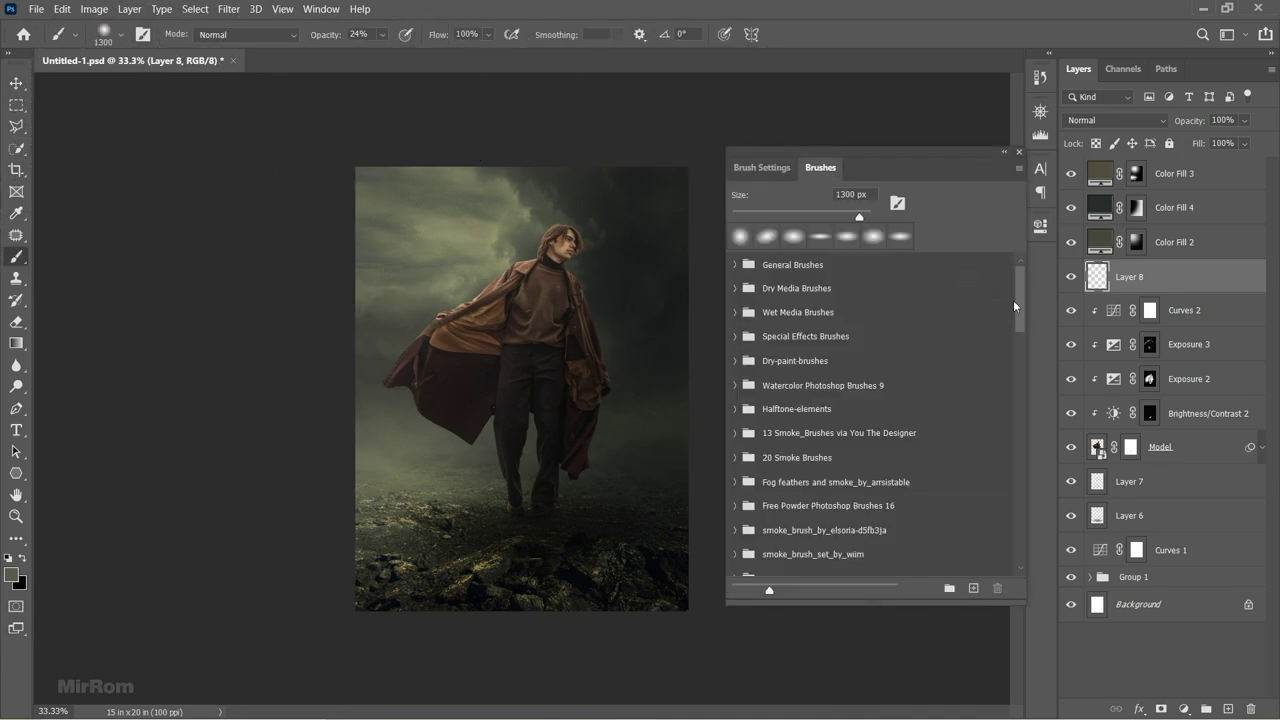
{"action": "left_click_drag", "start_coordinate": [1013, 300], "coordinate": [1016, 510]}
{"action": "left_click", "coordinate": [810, 327]}
{"action": "left_click", "coordinate": [762, 167]}
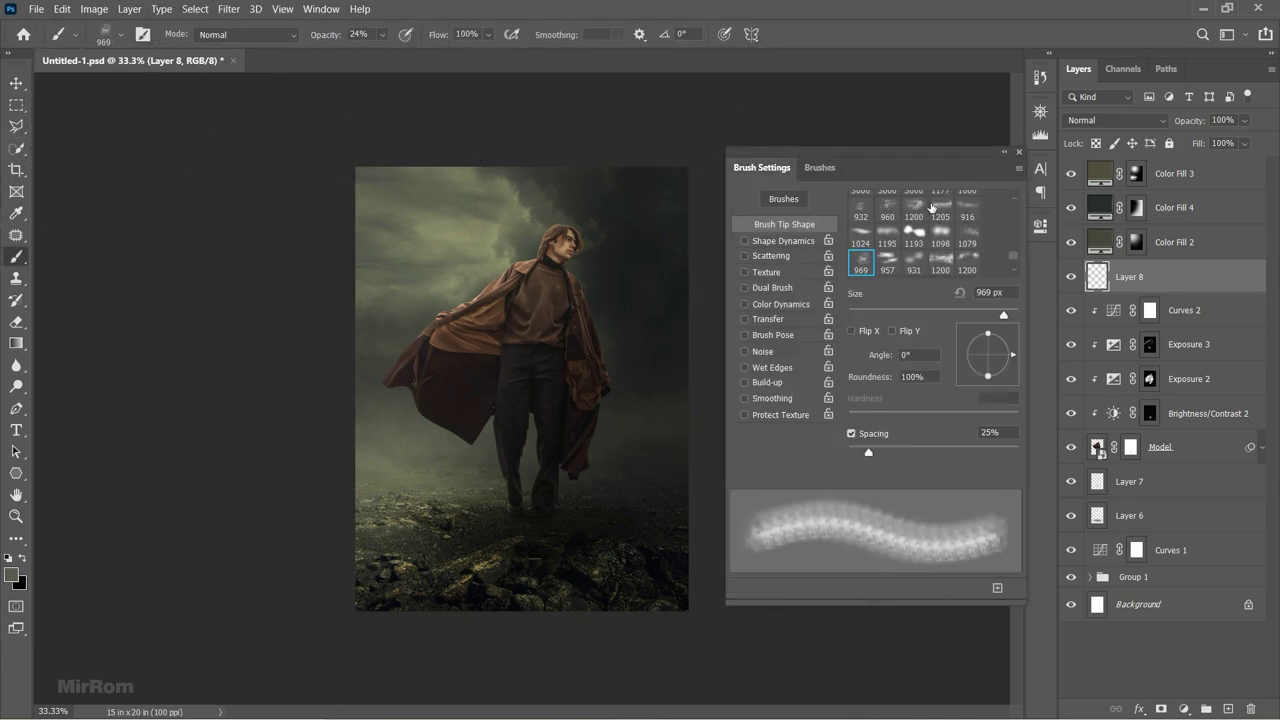
{"action": "scroll", "coordinate": [955, 252], "scroll_direction": "down", "scroll_amount": 1}
{"action": "scroll", "coordinate": [955, 255], "scroll_direction": "down", "scroll_amount": 2}
{"action": "scroll", "coordinate": [955, 258], "scroll_direction": "down", "scroll_amount": 1}
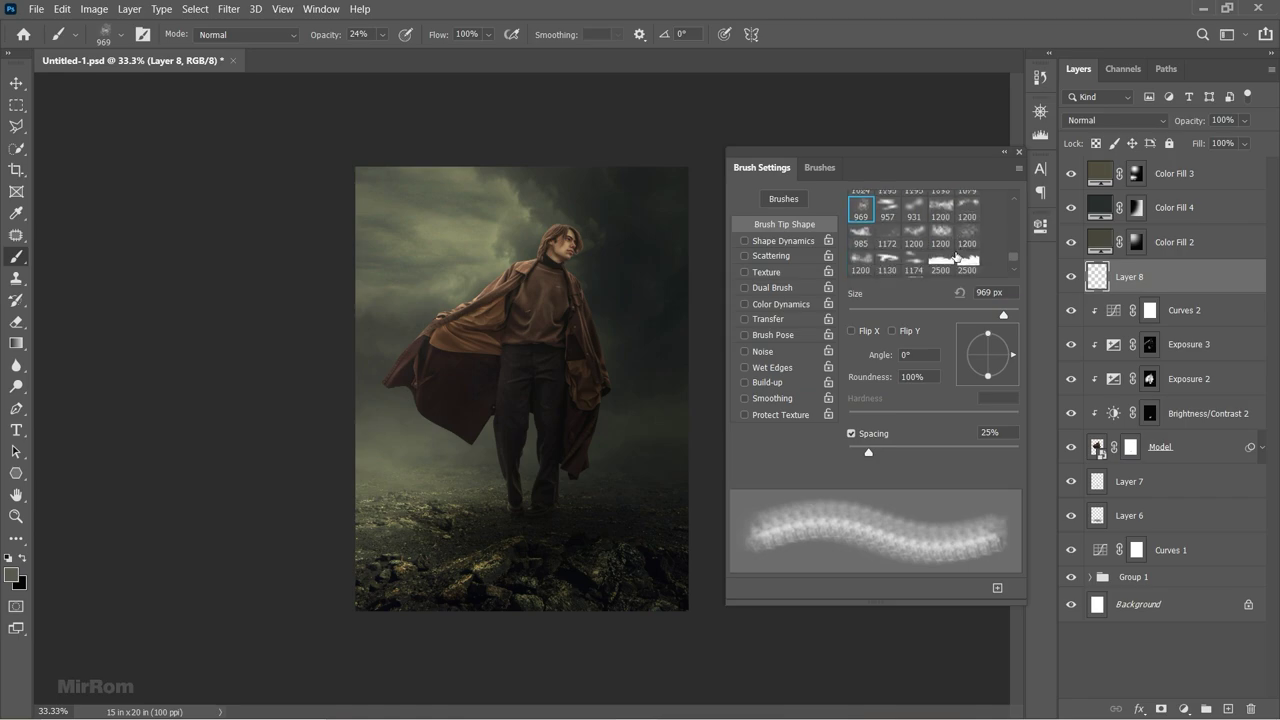
{"action": "scroll", "coordinate": [955, 258], "scroll_direction": "down", "scroll_amount": 1}
{"action": "left_click", "coordinate": [862, 250]}
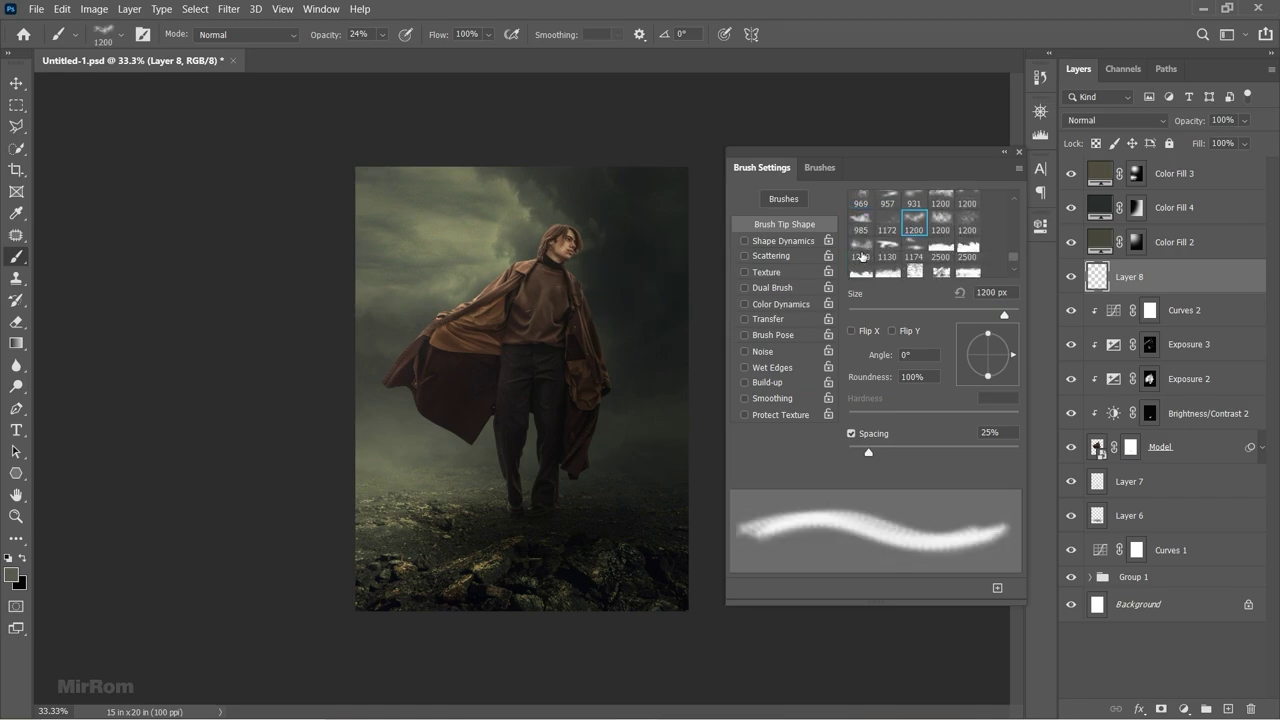
{"action": "key", "text": "0"}
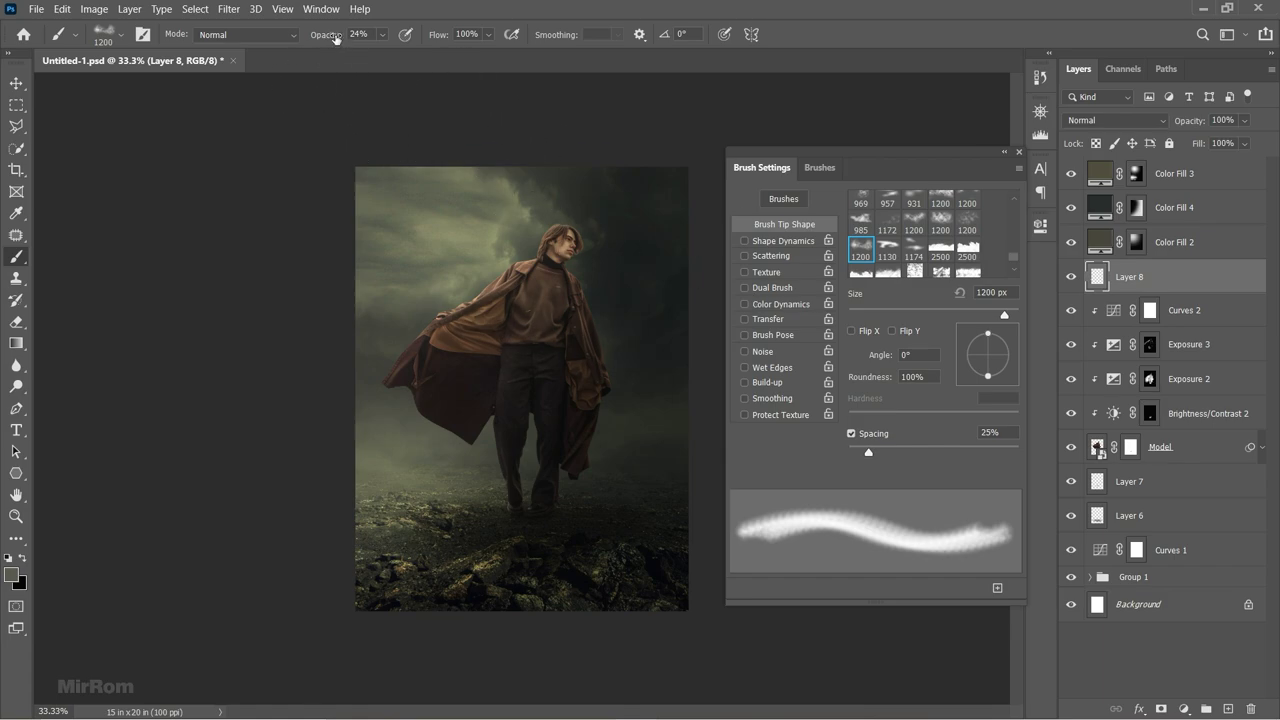
{"action": "left_click", "coordinate": [1004, 151]}
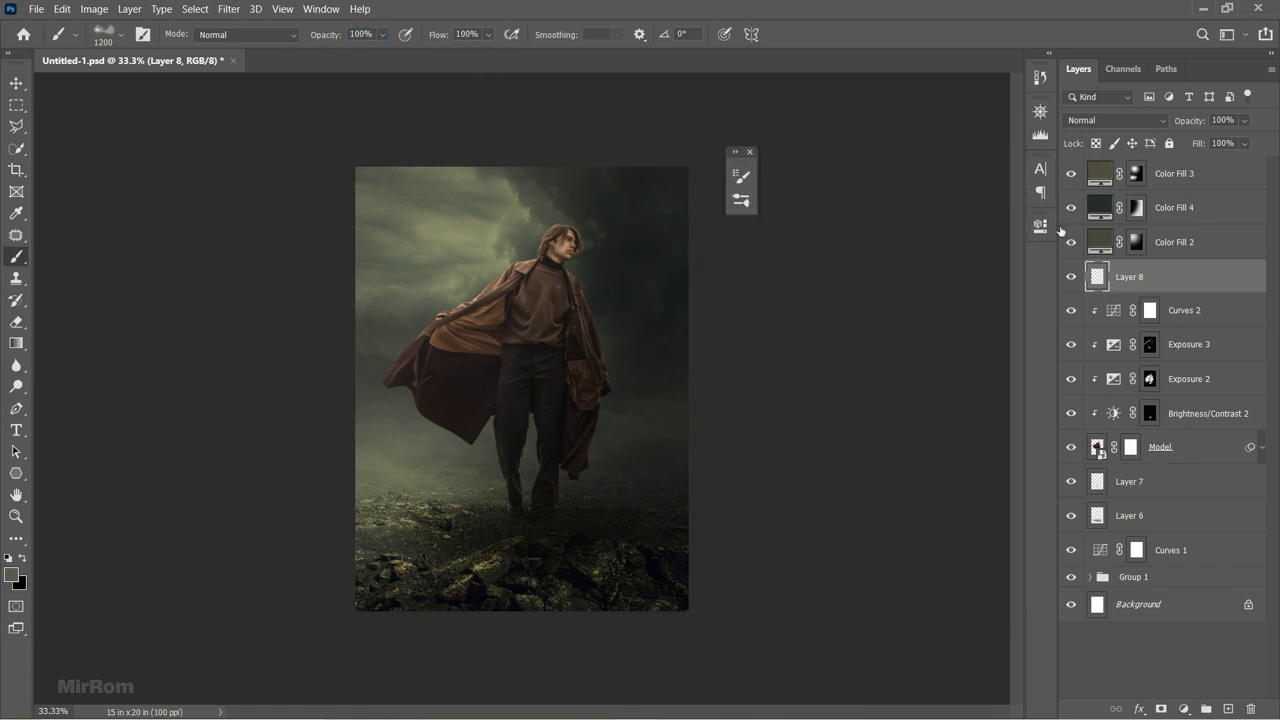
Enlarge the cloud brush to 1500 px and dab fog across the man's legs.
{"action": "right_click", "coordinate": [600, 400]}
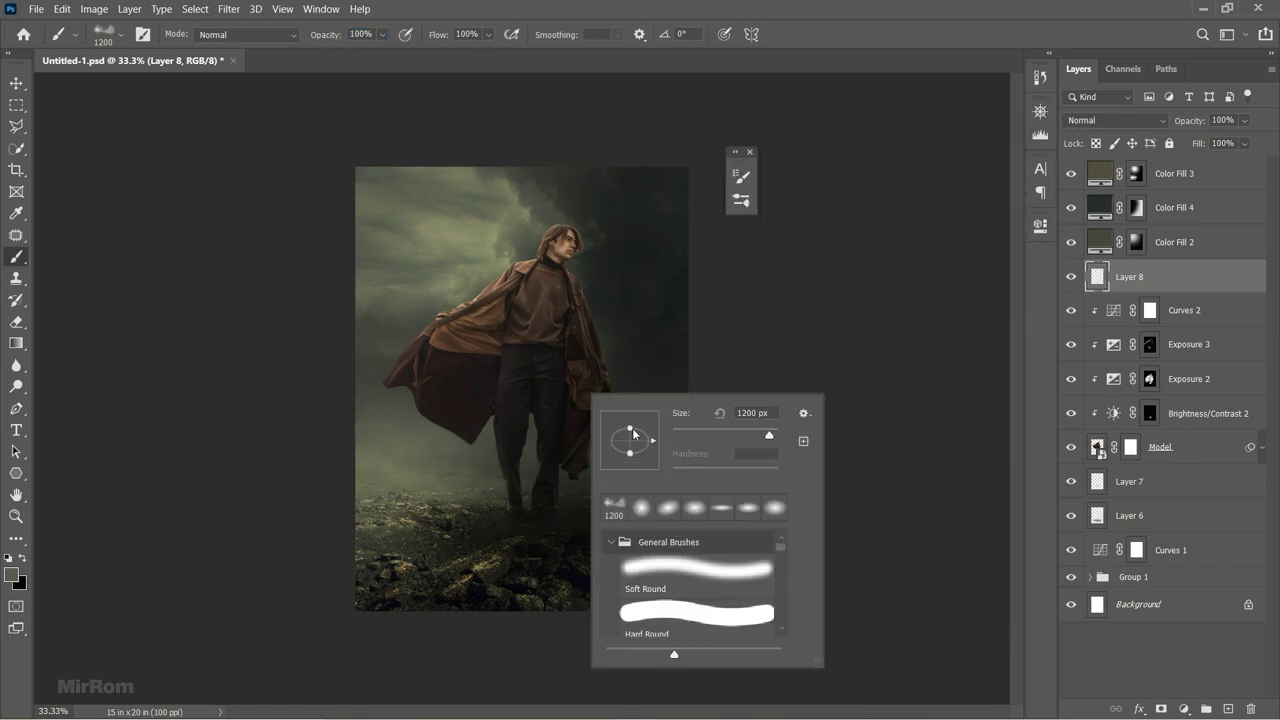
{"action": "key", "text": "Escape"}
{"action": "key", "text": "bracketright"}
{"action": "key", "text": "bracketright"}
{"action": "key", "text": "bracketright"}
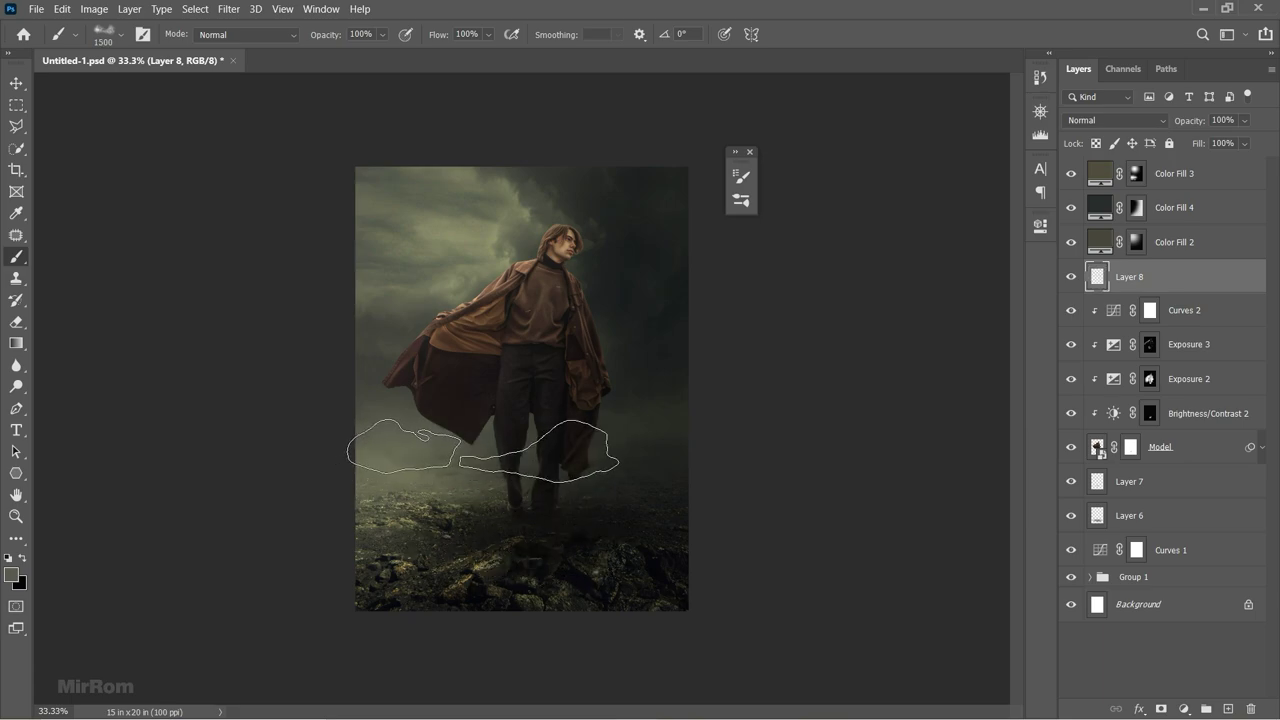
{"action": "right_click", "coordinate": [498, 440]}
{"action": "key", "text": "Escape"}
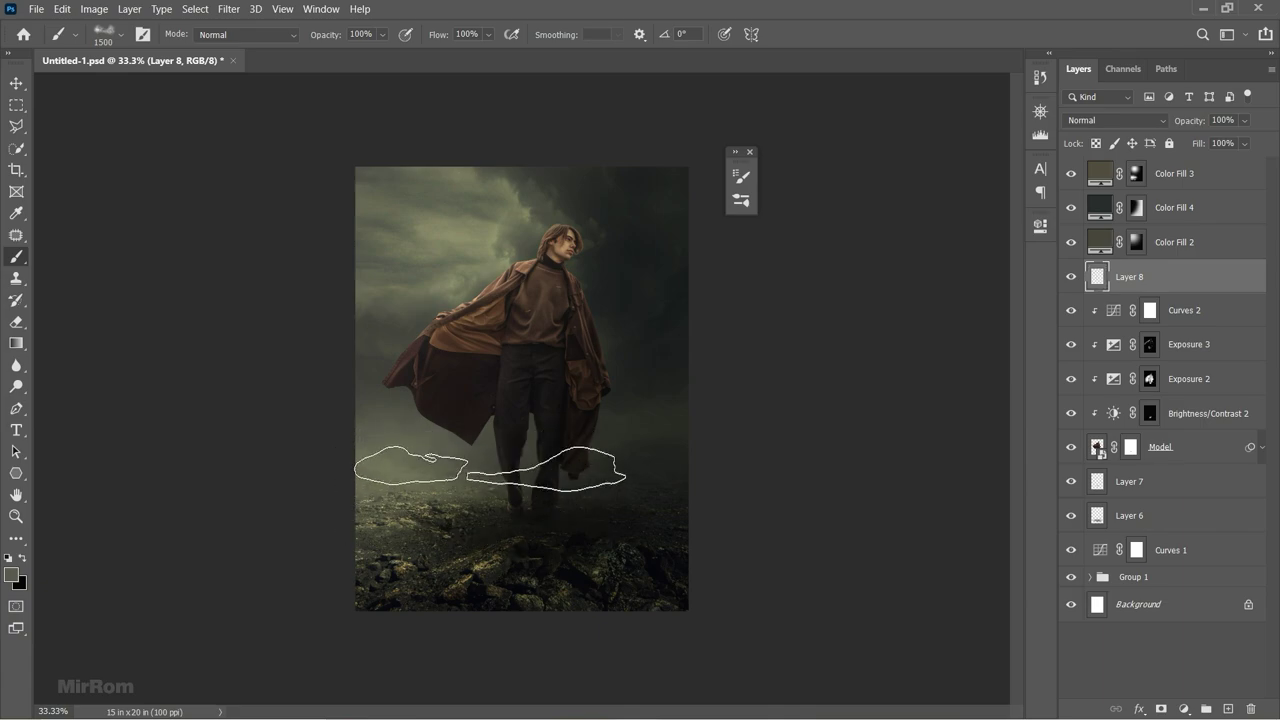
{"action": "left_click", "coordinate": [492, 460]}
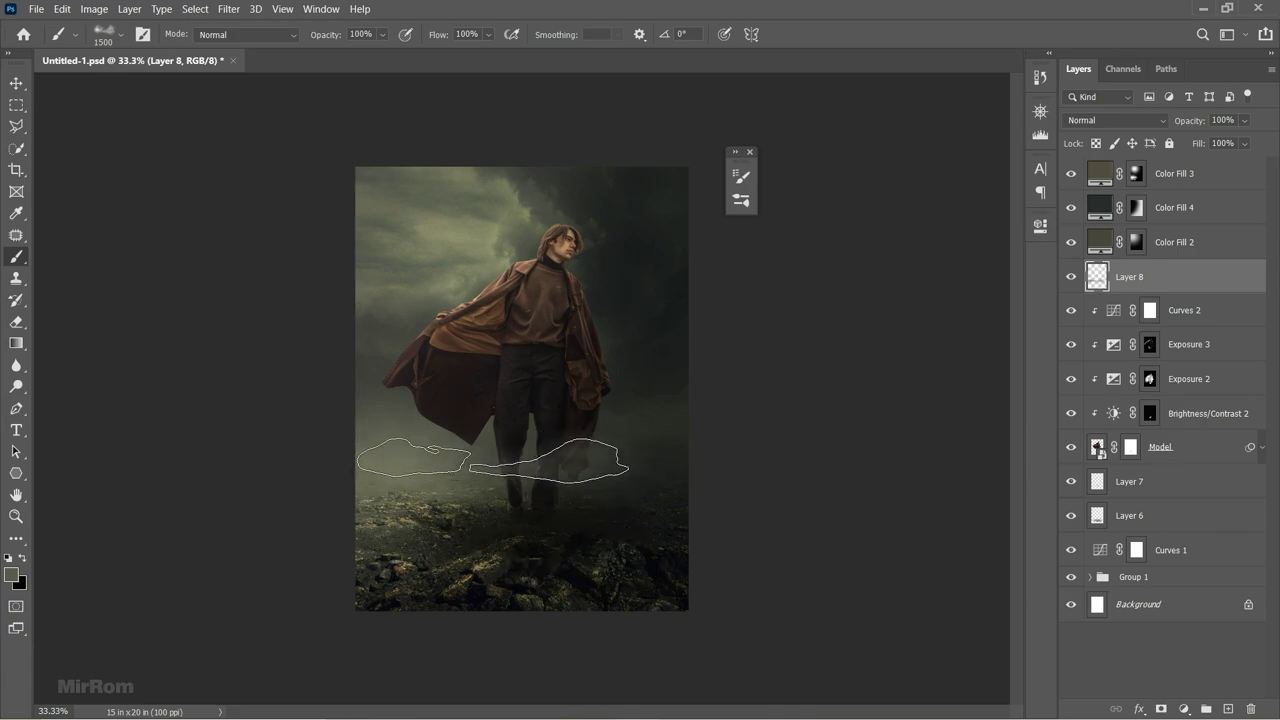
Shift the fog slightly lower and begin a free transform to tilt it.
{"action": "key", "text": "v"}
{"action": "mouse_move", "coordinate": [612, 445]}
{"action": "left_mouse_down"}
{"action": "mouse_move", "coordinate": [612, 459]}
{"action": "mouse_move", "coordinate": [567, 481]}
{"action": "left_mouse_up"}
{"action": "key", "text": "ctrl+t"}
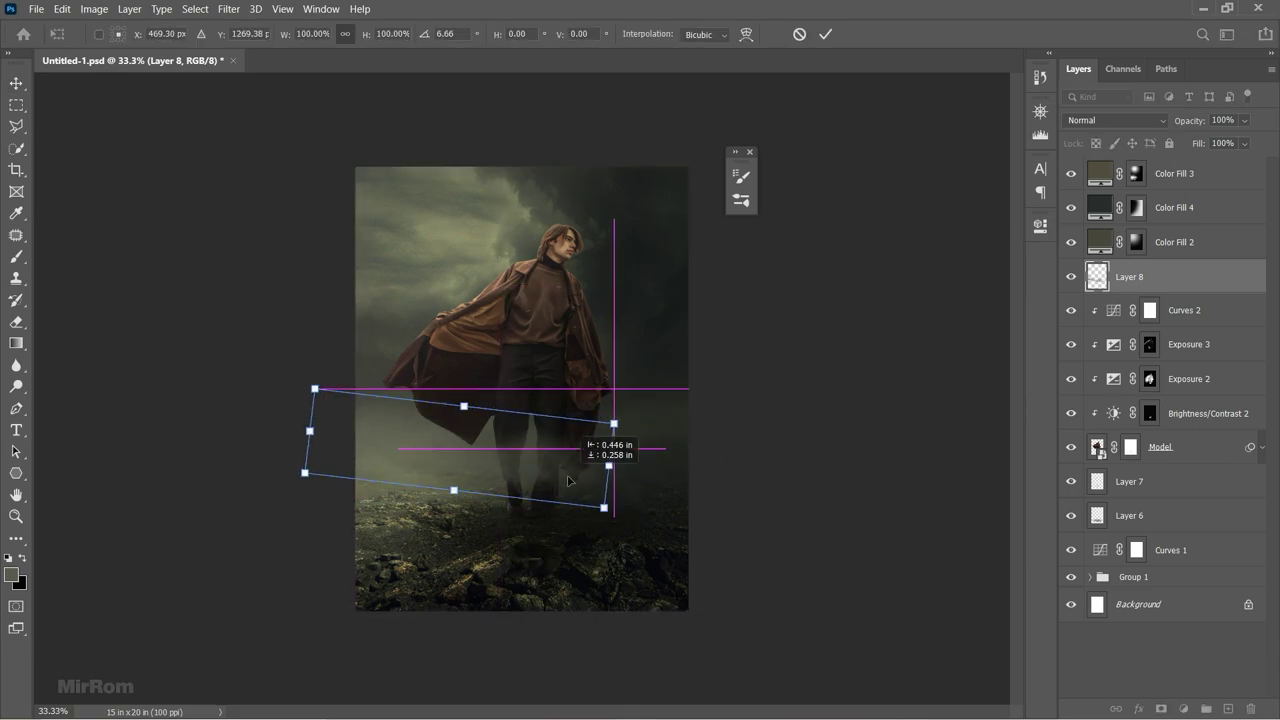
Commit the fog's tilt, lower Layer 8 to 84% opacity, and add a layer mask.
{"action": "key", "text": "Return"}
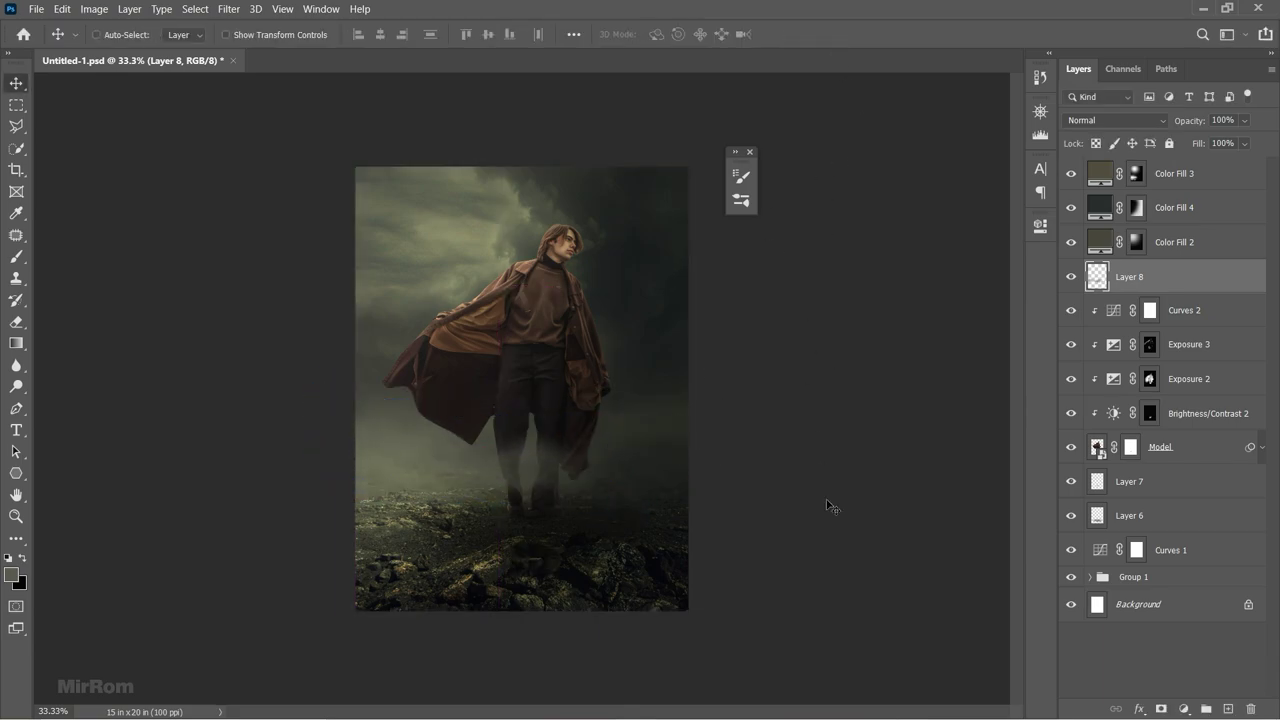
{"action": "left_click_drag", "start_coordinate": [1202, 127], "coordinate": [1199, 127]}
{"action": "scroll", "coordinate": [530, 548], "scroll_direction": "up", "scroll_amount": 1}
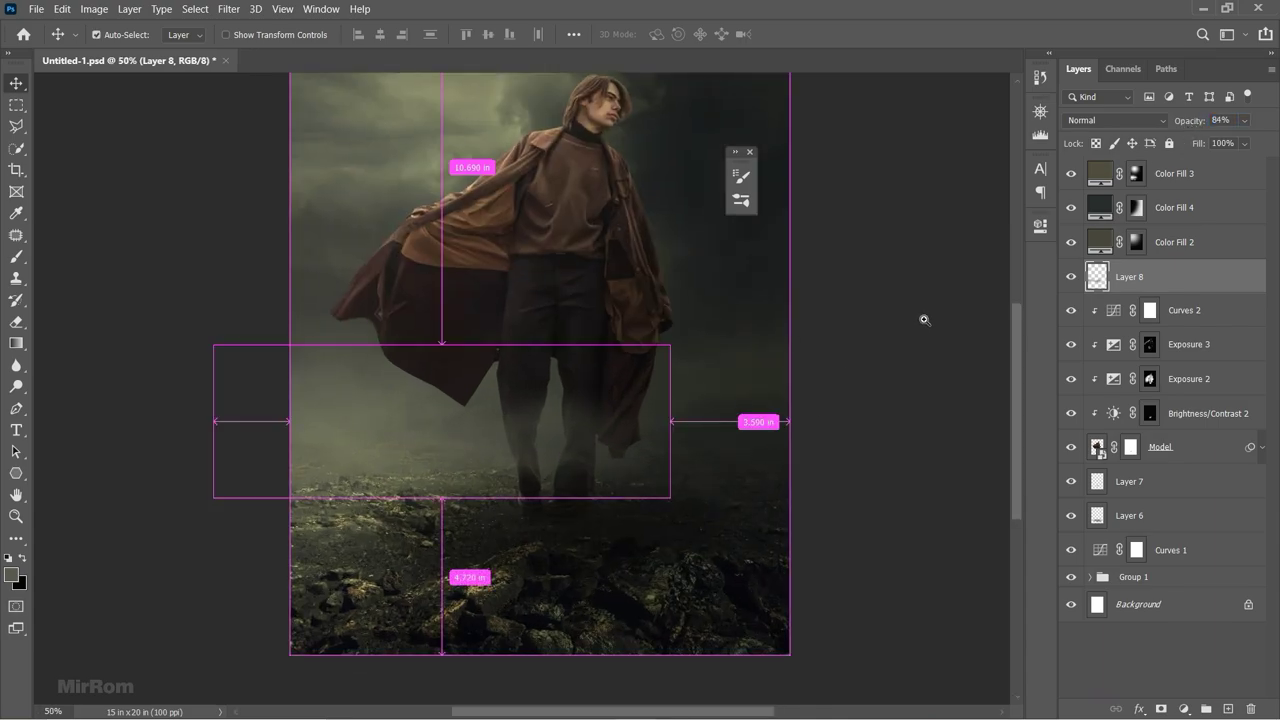
{"action": "left_click", "coordinate": [1161, 708]}
Fade the fog out with a horizontal Foreground-to-Transparent gradient on its mask.
{"action": "key", "text": "g"}
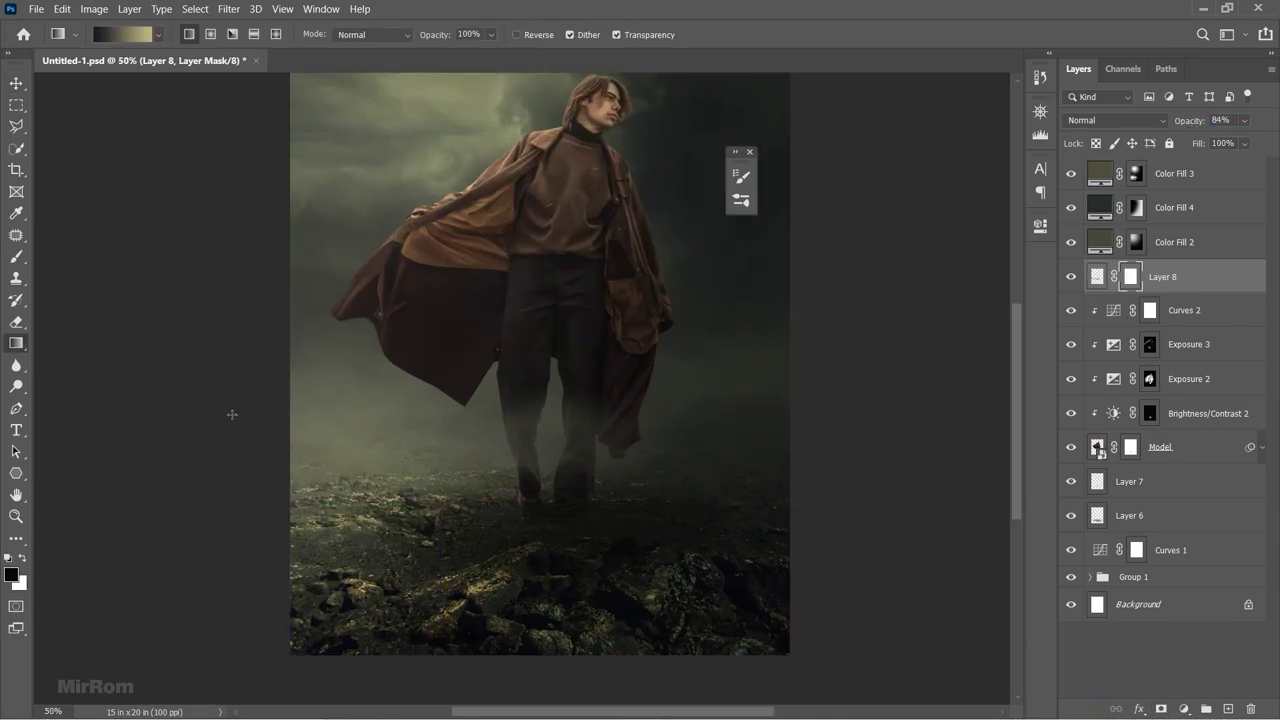
{"action": "left_click", "coordinate": [122, 34]}
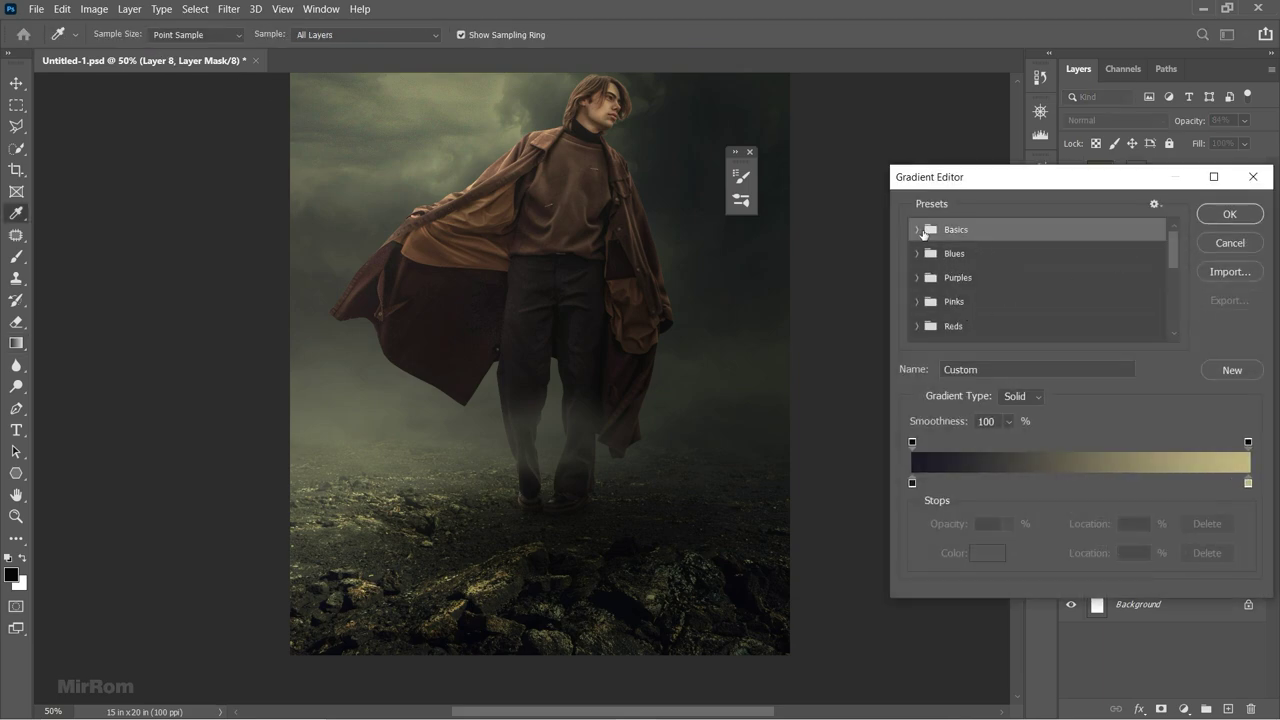
{"action": "left_click", "coordinate": [921, 232]}
{"action": "left_click", "coordinate": [962, 262]}
{"action": "left_click", "coordinate": [1230, 214]}
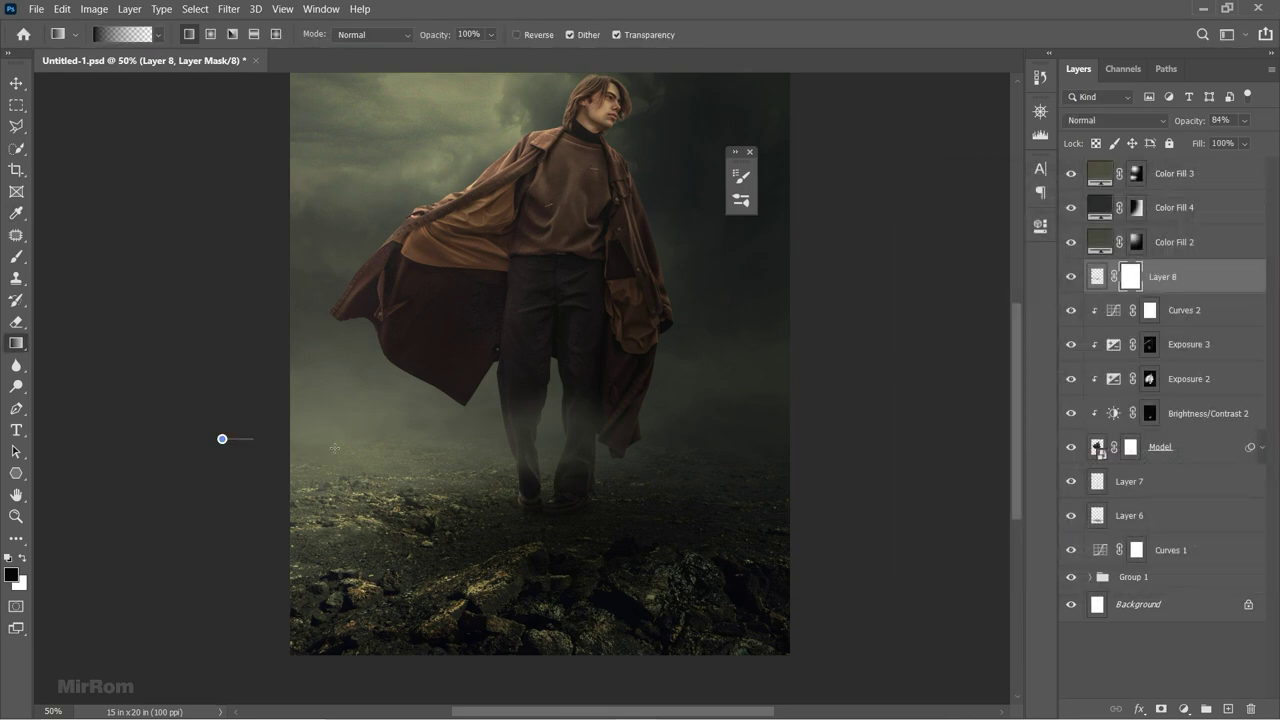
{"action": "left_click_drag", "start_coordinate": [240, 503], "coordinate": [840, 503]}
{"action": "key", "text": "v"}
{"action": "left_click", "coordinate": [752, 154]}
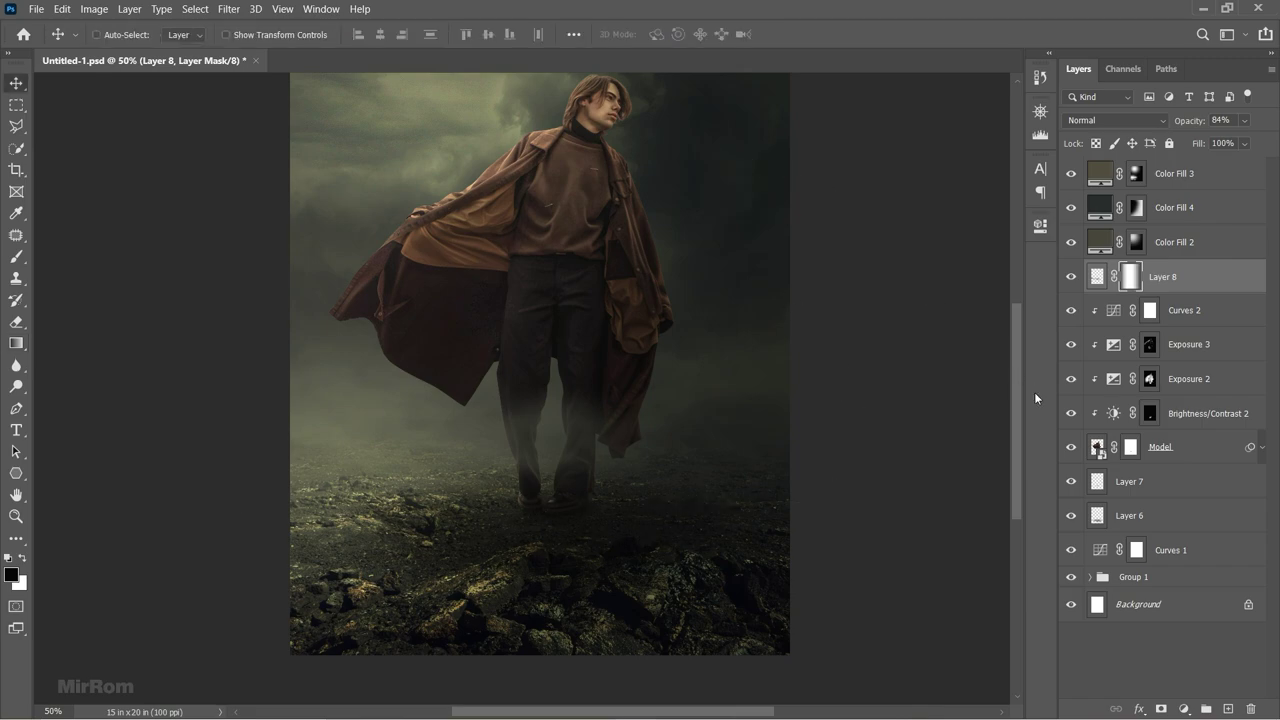
{"action": "left_click", "coordinate": [1168, 176]}
{"action": "key", "text": "ctrl+minus"}
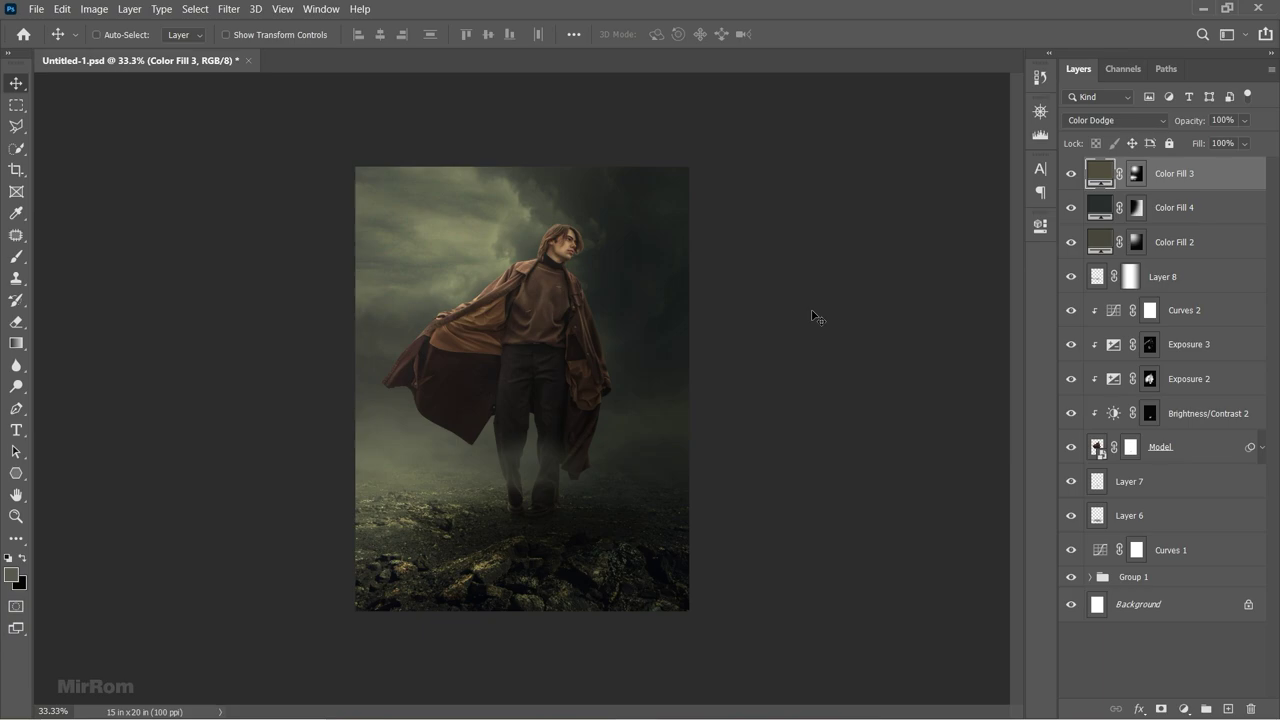
Add a Color Lookup adjustment using the DropBlues.3DL look.
{"action": "left_click", "coordinate": [1184, 709]}
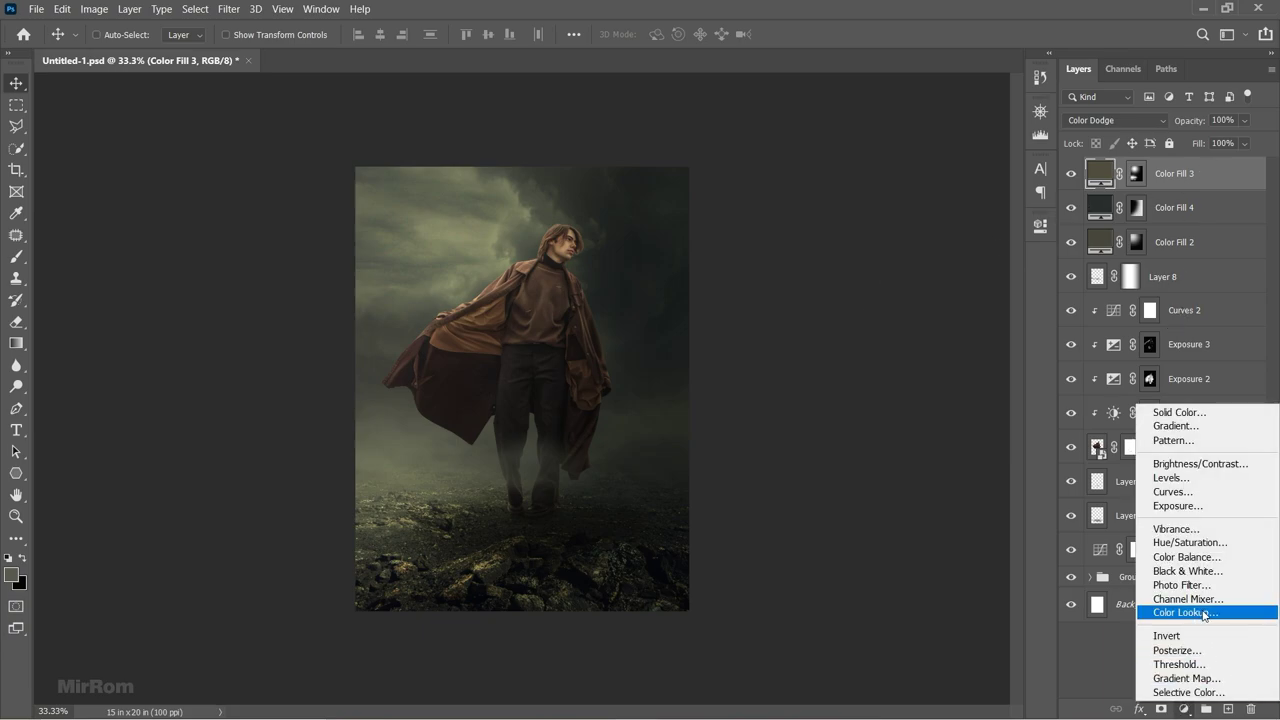
{"action": "left_click", "coordinate": [1203, 613]}
{"action": "left_click", "coordinate": [930, 276]}
{"action": "left_click", "coordinate": [928, 160]}
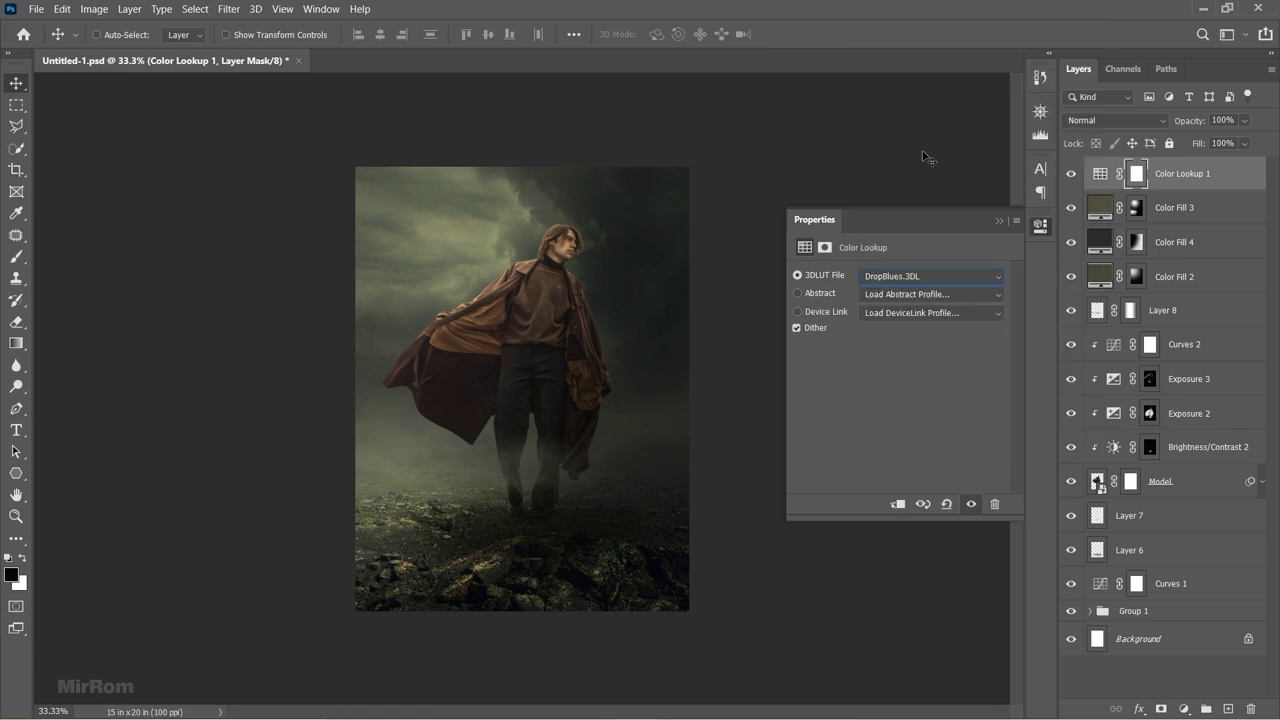
{"action": "left_click", "coordinate": [998, 220]}
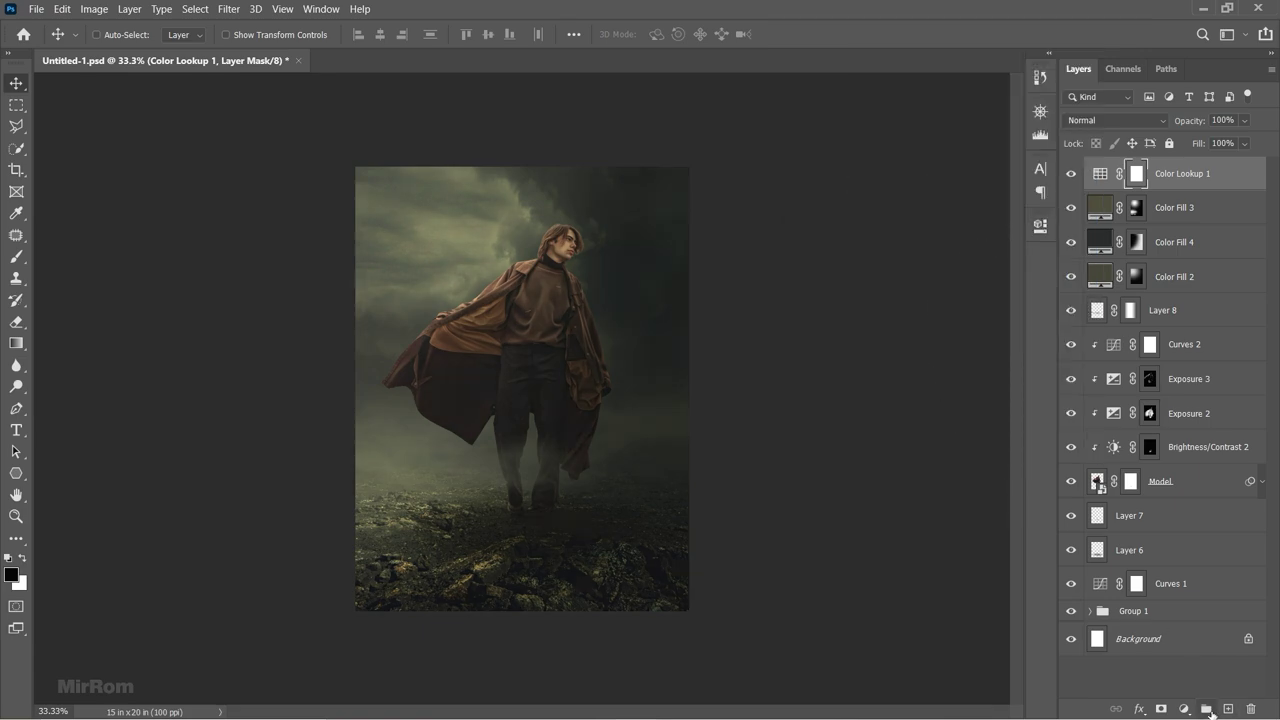
Add a Gradient Map using the saved navy-to-beige custom gradient.
{"action": "left_click", "coordinate": [1184, 709]}
{"action": "left_click", "coordinate": [1225, 682]}
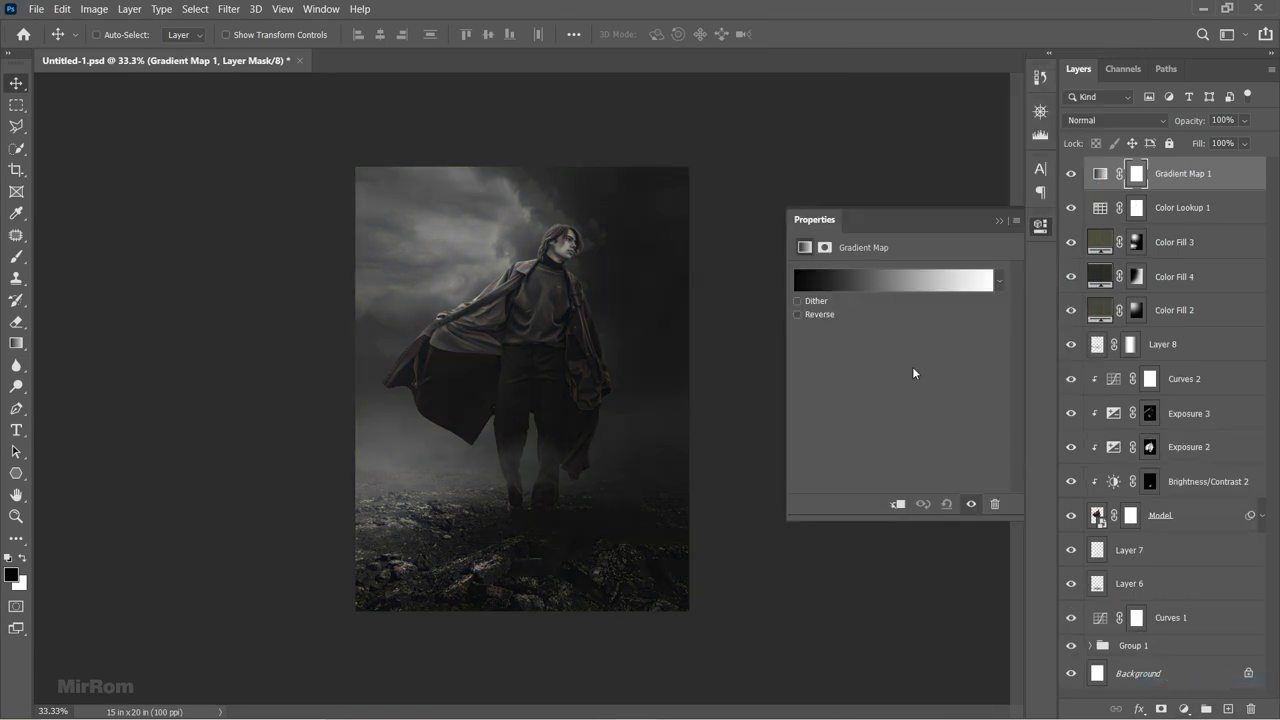
{"action": "left_click", "coordinate": [893, 280]}
{"action": "left_click_drag", "start_coordinate": [1173, 241], "coordinate": [1173, 310]}
{"action": "left_click", "coordinate": [922, 332]}
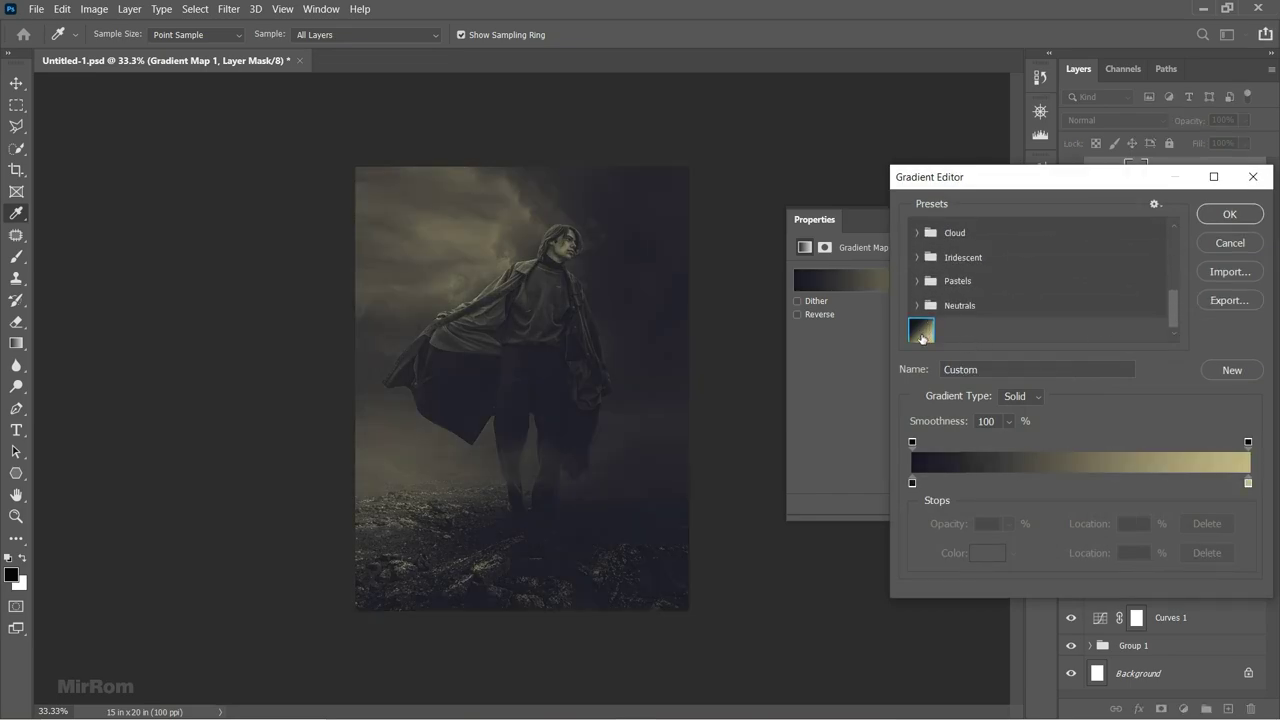
{"action": "left_click", "coordinate": [911, 484]}
{"action": "left_click", "coordinate": [977, 549]}
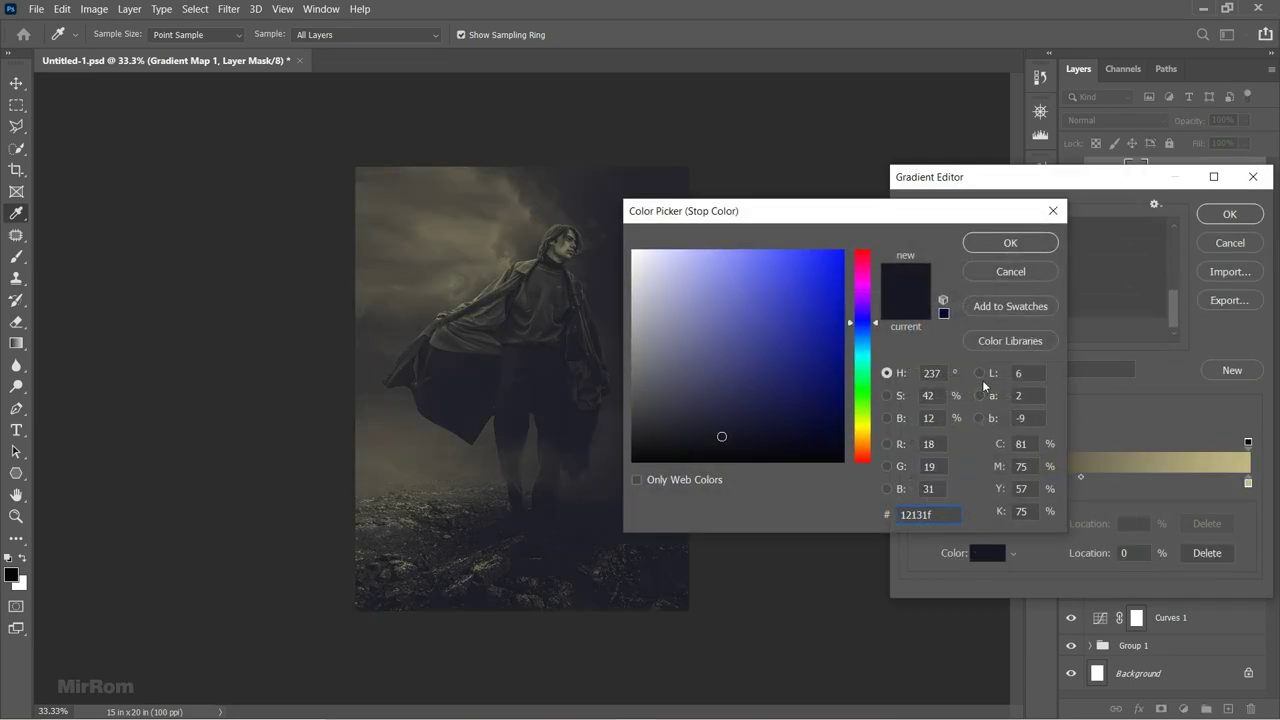
{"action": "left_click", "coordinate": [1010, 243]}
{"action": "left_click", "coordinate": [1247, 483]}
{"action": "left_click", "coordinate": [987, 552]}
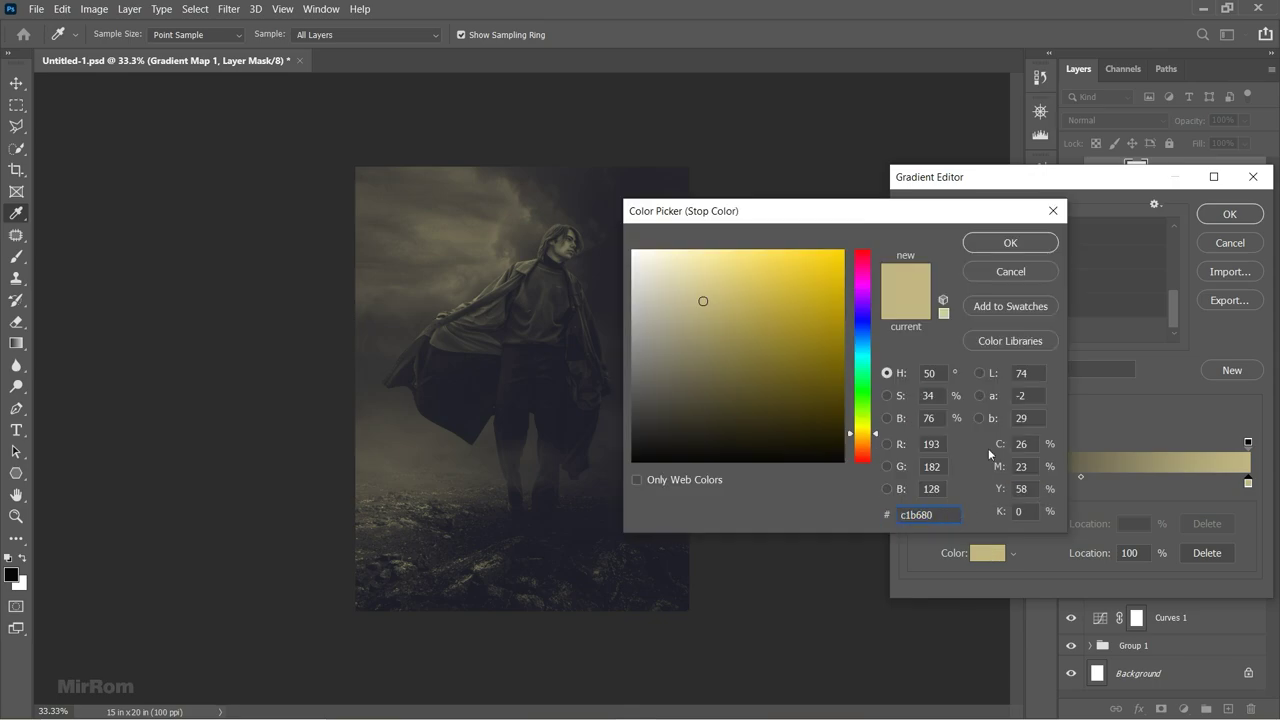
{"action": "left_click", "coordinate": [1010, 243]}
{"action": "left_click", "coordinate": [1229, 214]}
{"action": "left_click", "coordinate": [1004, 214]}
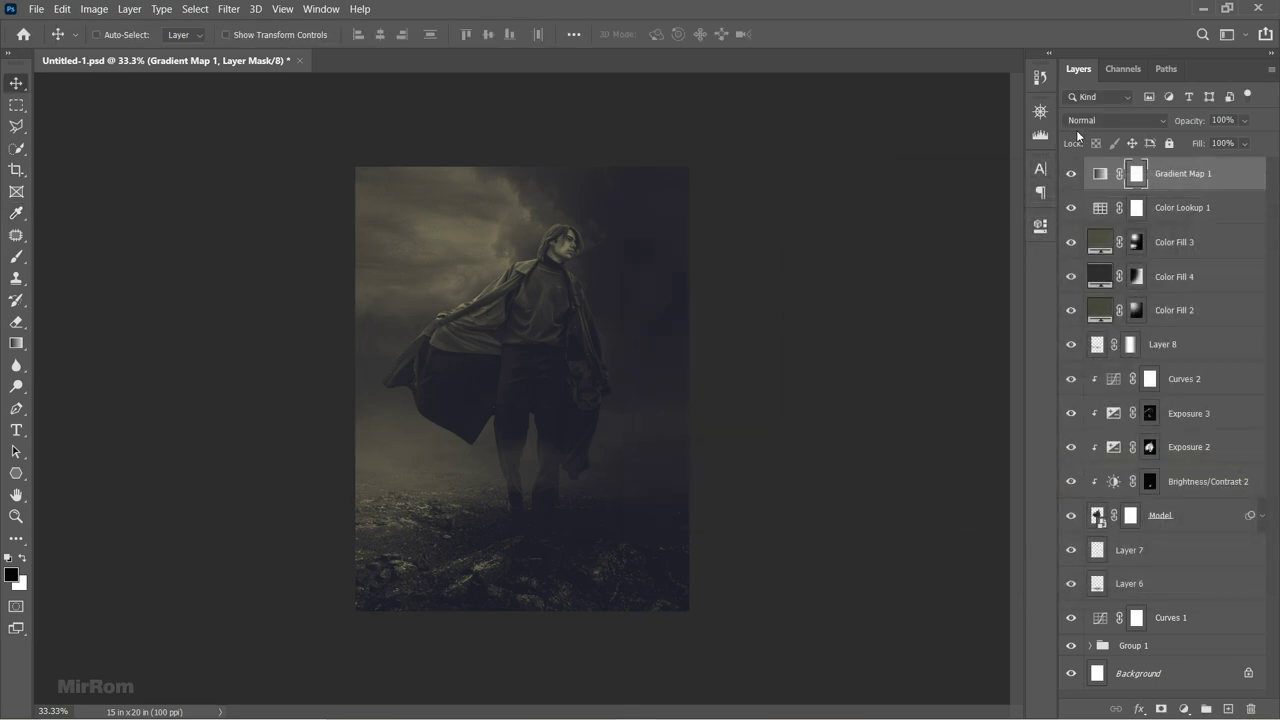
Set the Gradient Map to Color blend mode at about 35% opacity.
{"action": "left_click", "coordinate": [1115, 120]}
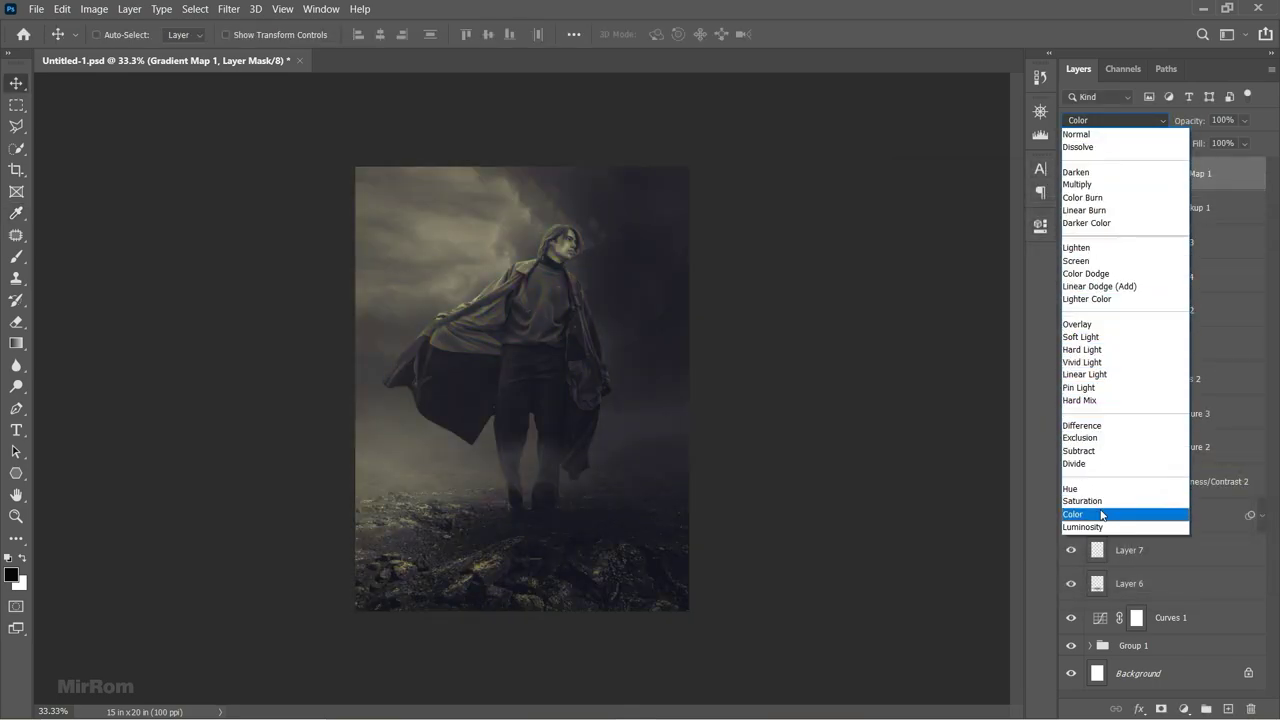
{"action": "left_click", "coordinate": [1102, 514]}
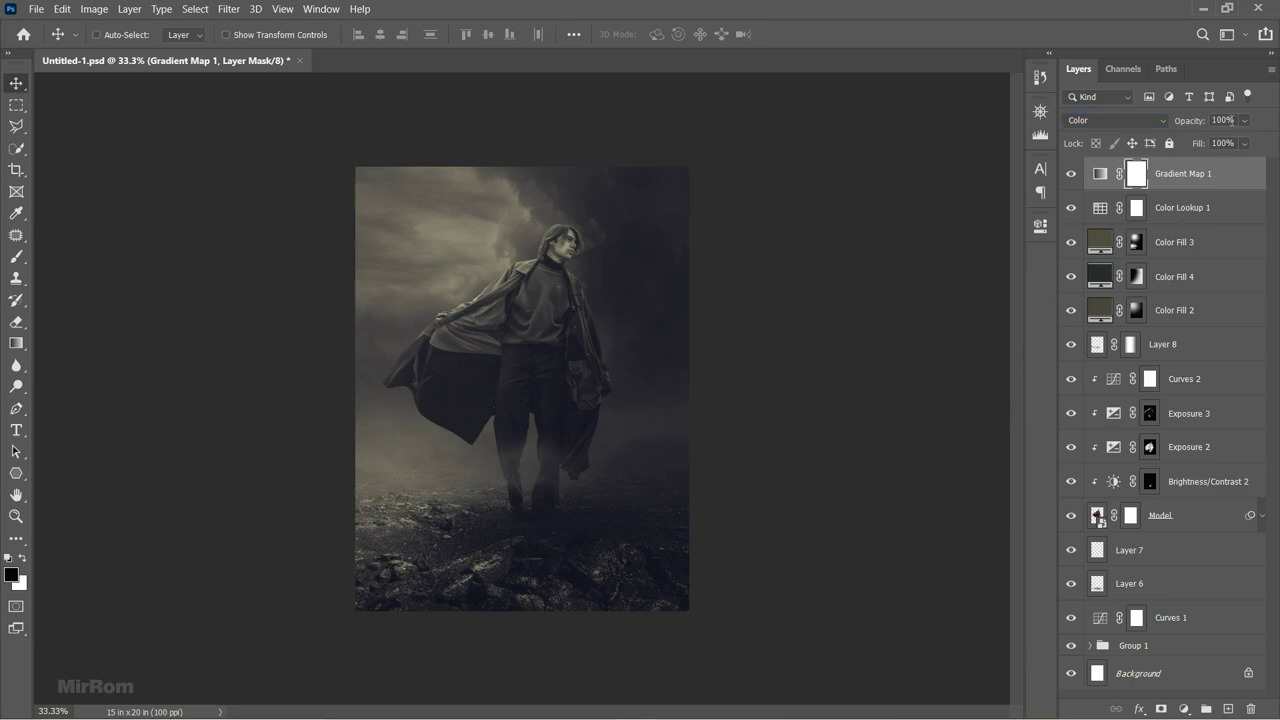
{"action": "type", "text": "33"}
{"action": "key", "text": "Return"}
Add Color Lookup 2 with the filmstock_50 look and invert its mask to hide it.
{"action": "left_click", "coordinate": [1184, 708]}
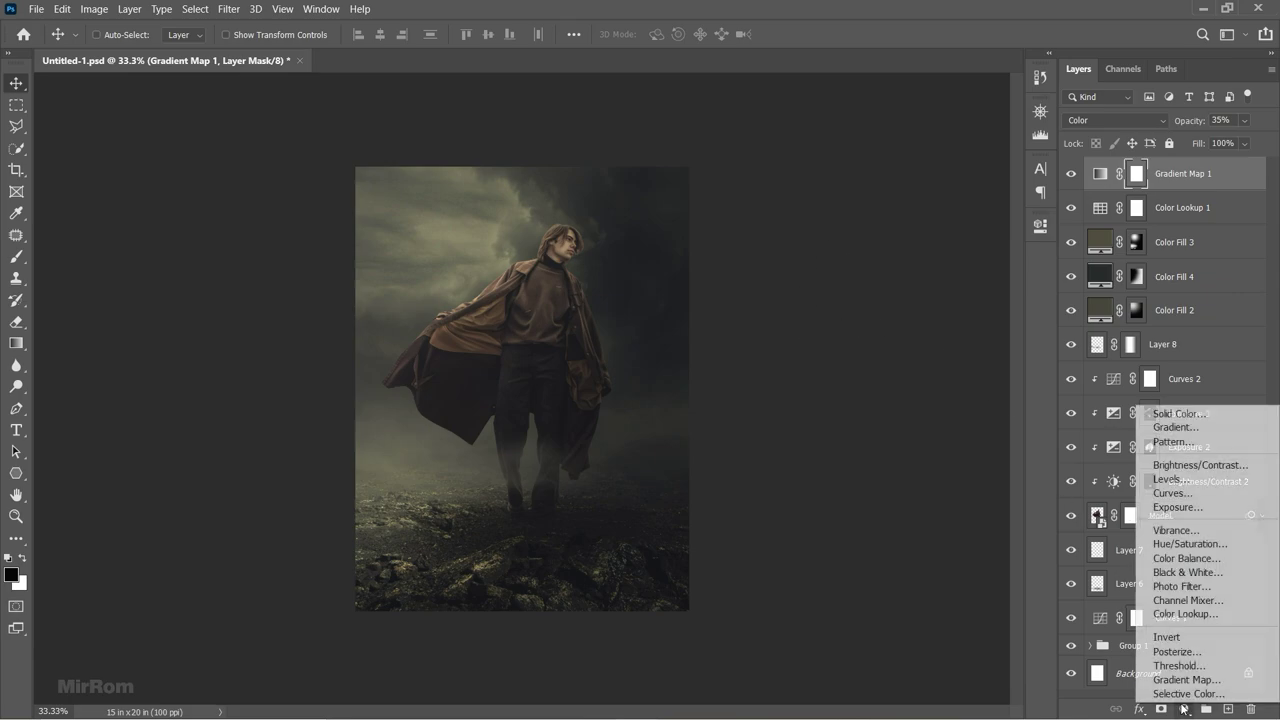
{"action": "left_click", "coordinate": [1175, 634]}
{"action": "left_click", "coordinate": [910, 275]}
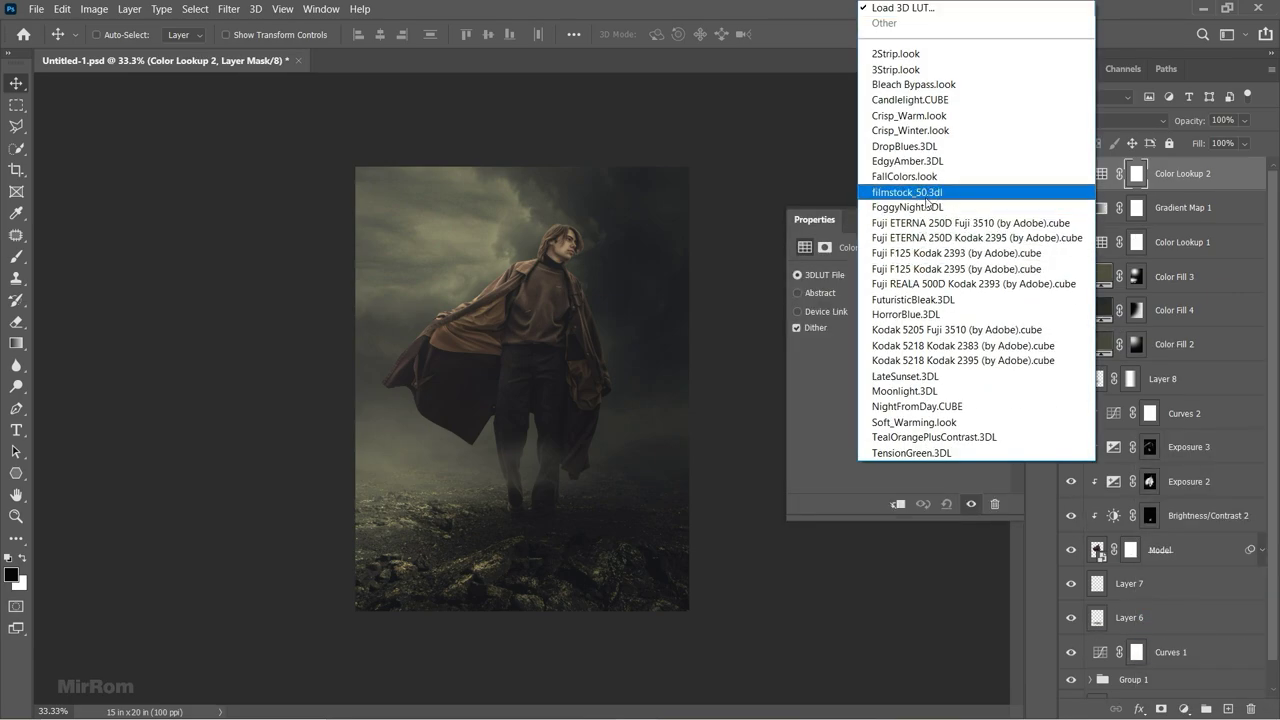
{"action": "left_click", "coordinate": [939, 199]}
{"action": "left_click", "coordinate": [997, 220]}
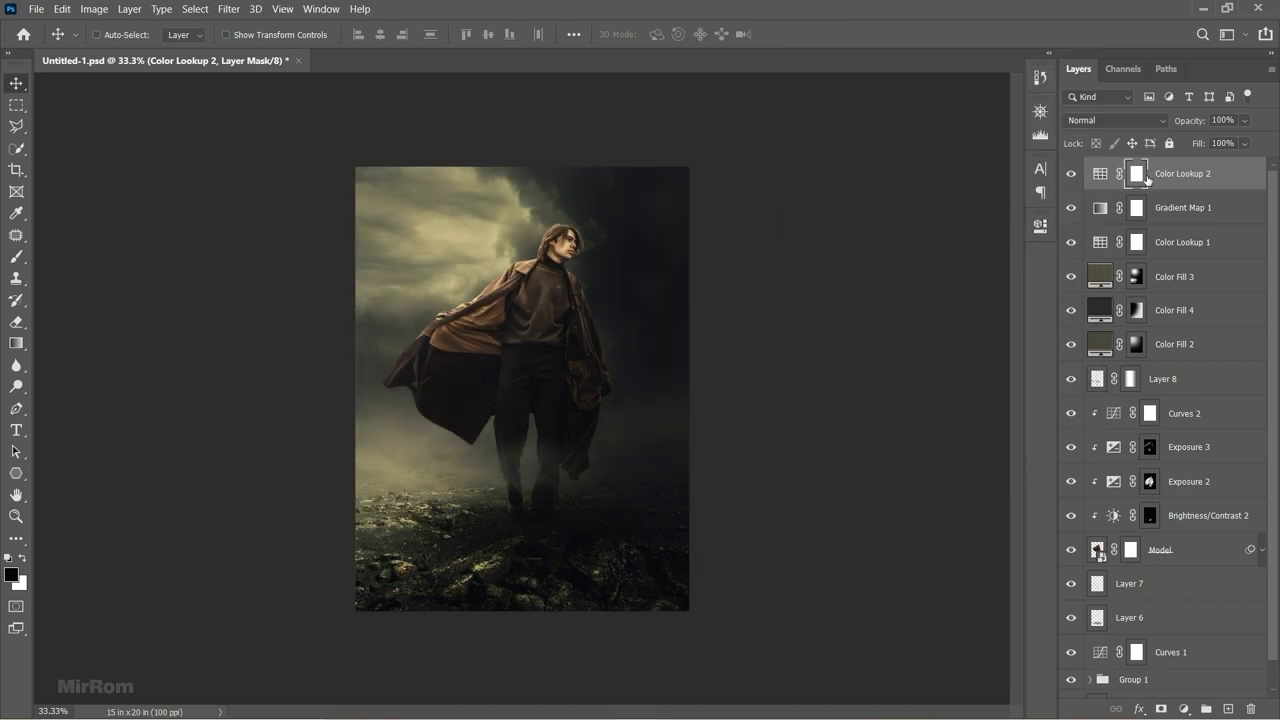
{"action": "key", "text": "ctrl+i"}
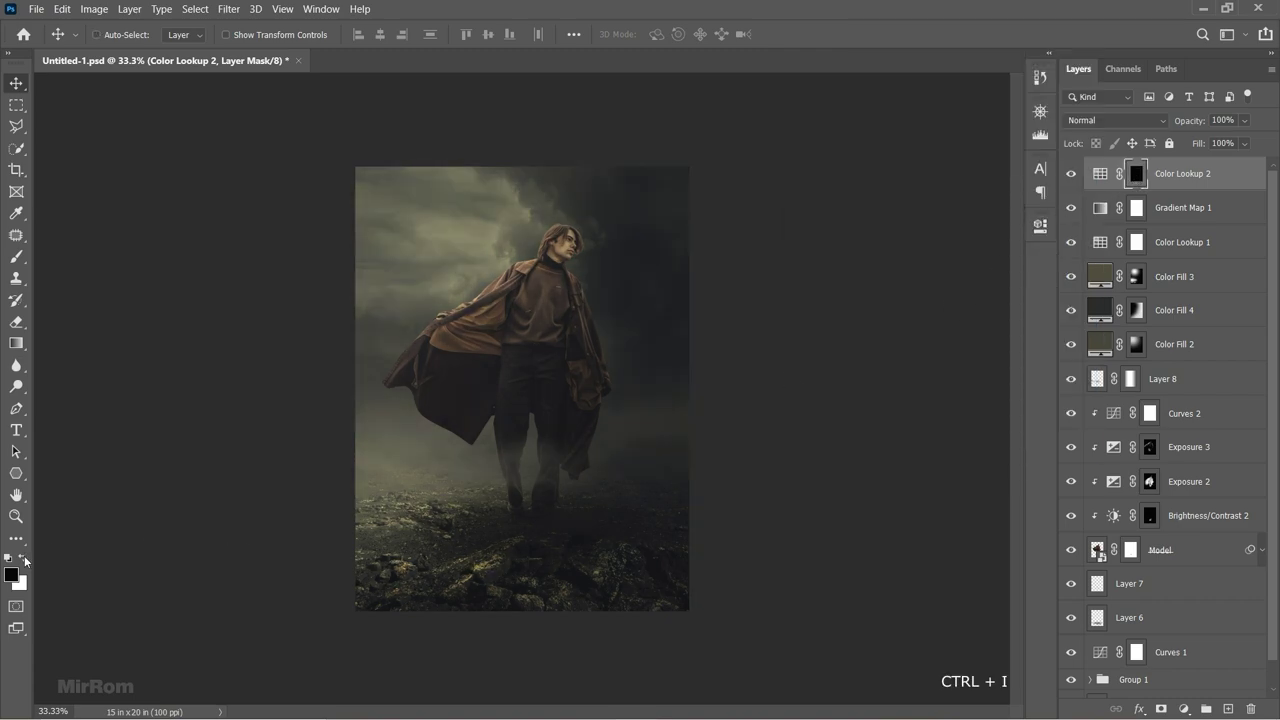
Paint white with a 1400 px soft brush over the upper-left sky in the mask.
{"action": "left_click", "coordinate": [24, 557]}
{"action": "key", "text": "b"}
{"action": "right_click", "coordinate": [503, 258]}
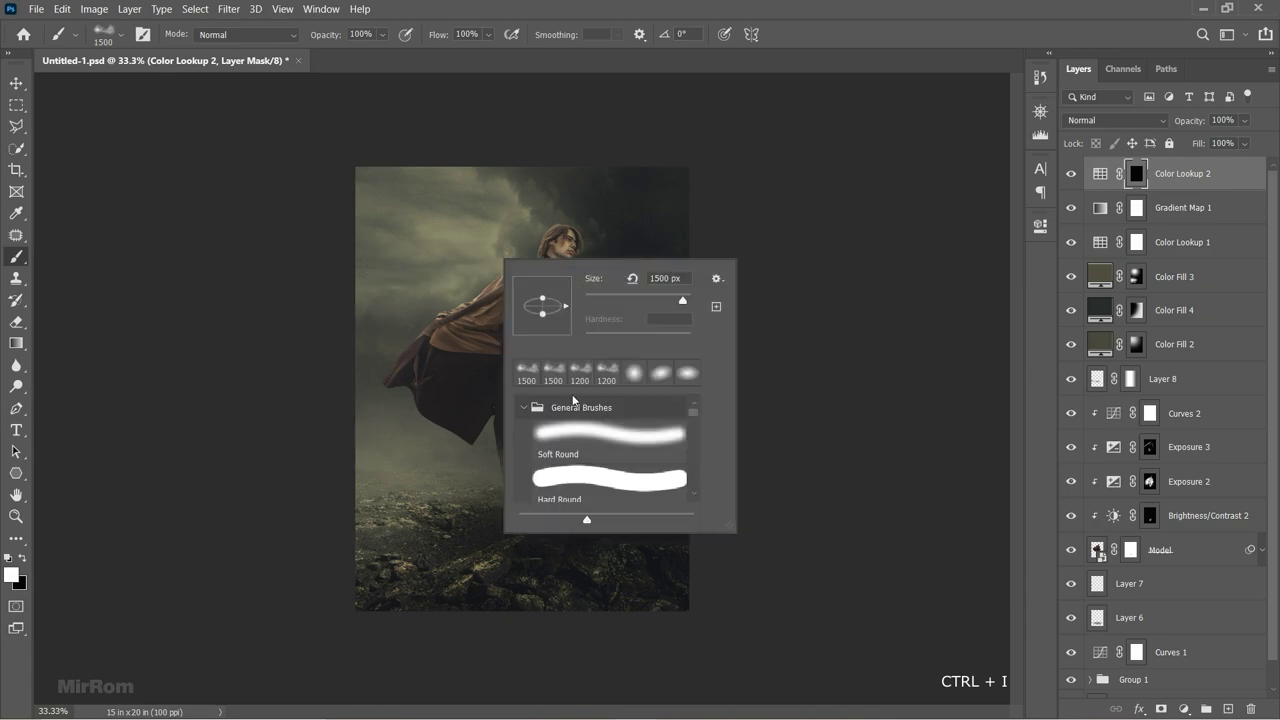
{"action": "double_click", "coordinate": [634, 373]}
{"action": "mouse_move", "coordinate": [471, 243]}
{"action": "left_mouse_down"}
{"action": "mouse_move", "coordinate": [457, 251]}
{"action": "mouse_move", "coordinate": [457, 240]}
{"action": "left_mouse_up"}
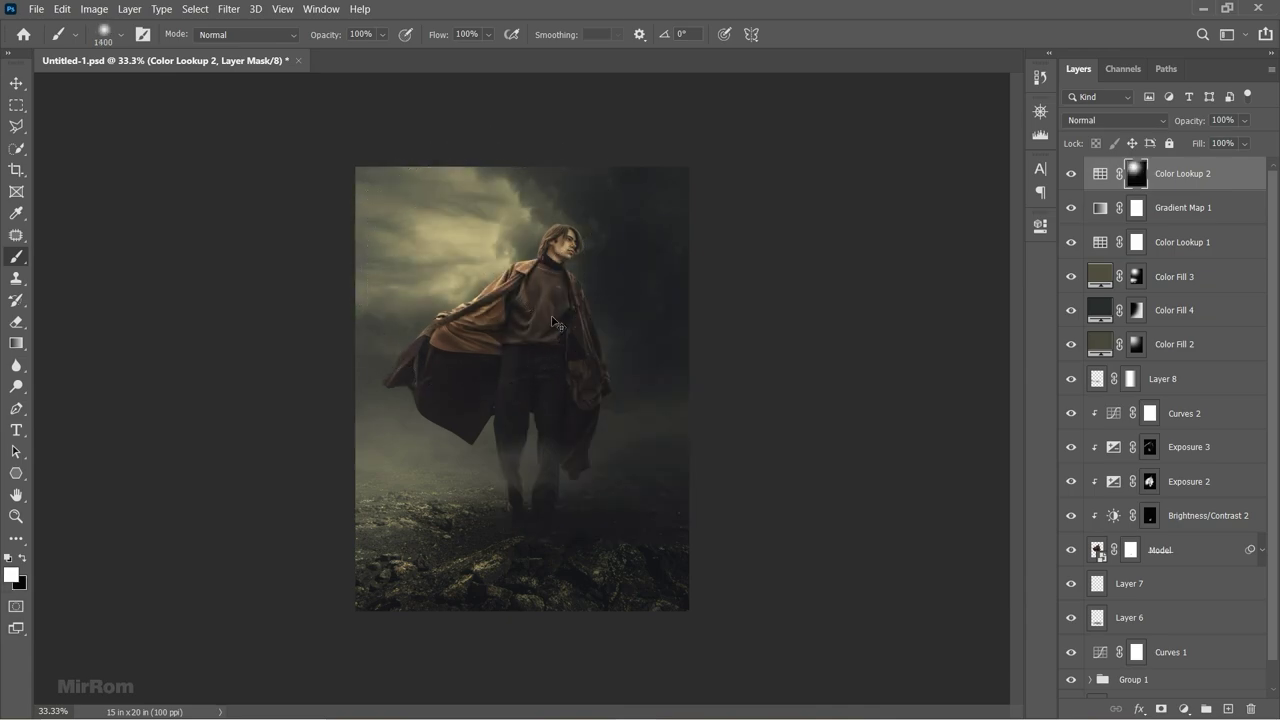
{"action": "key", "text": "ctrl+z"}
{"action": "left_click_drag", "start_coordinate": [463, 255], "coordinate": [463, 261]}
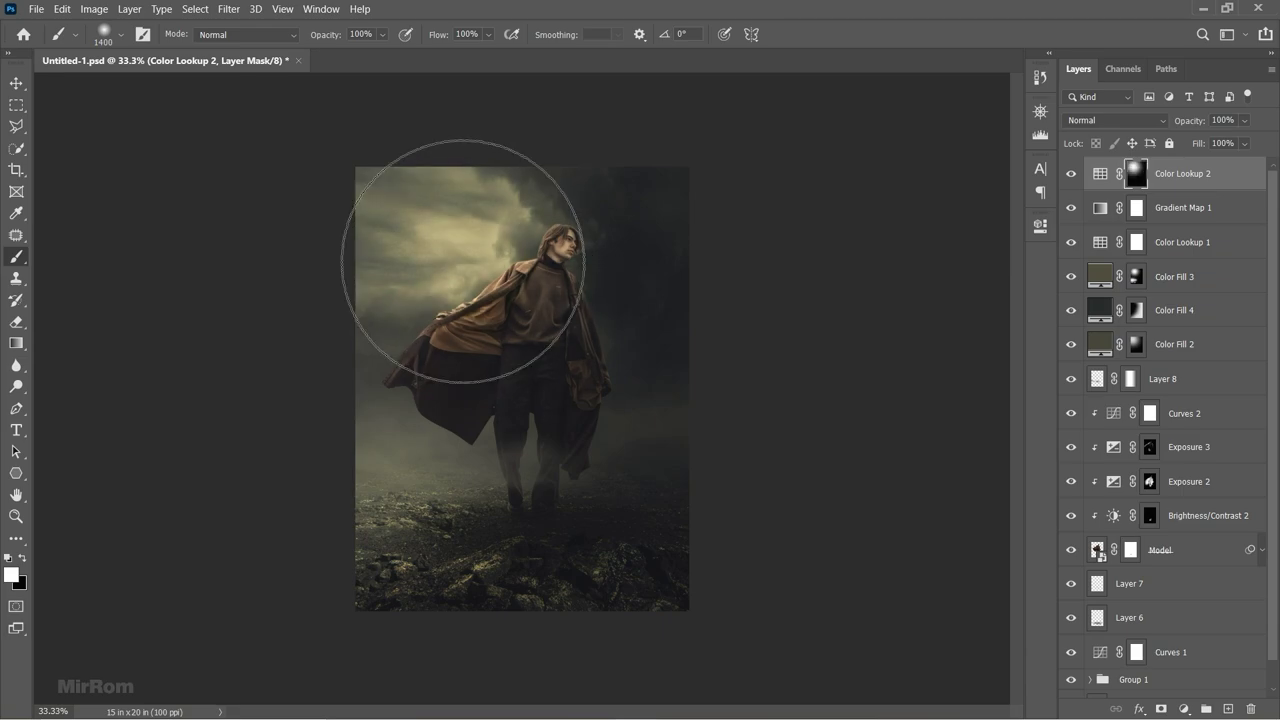
Lower Color Lookup 2's opacity to 90%, then select the Gradient Map 1 layer.
{"action": "key", "text": "v"}
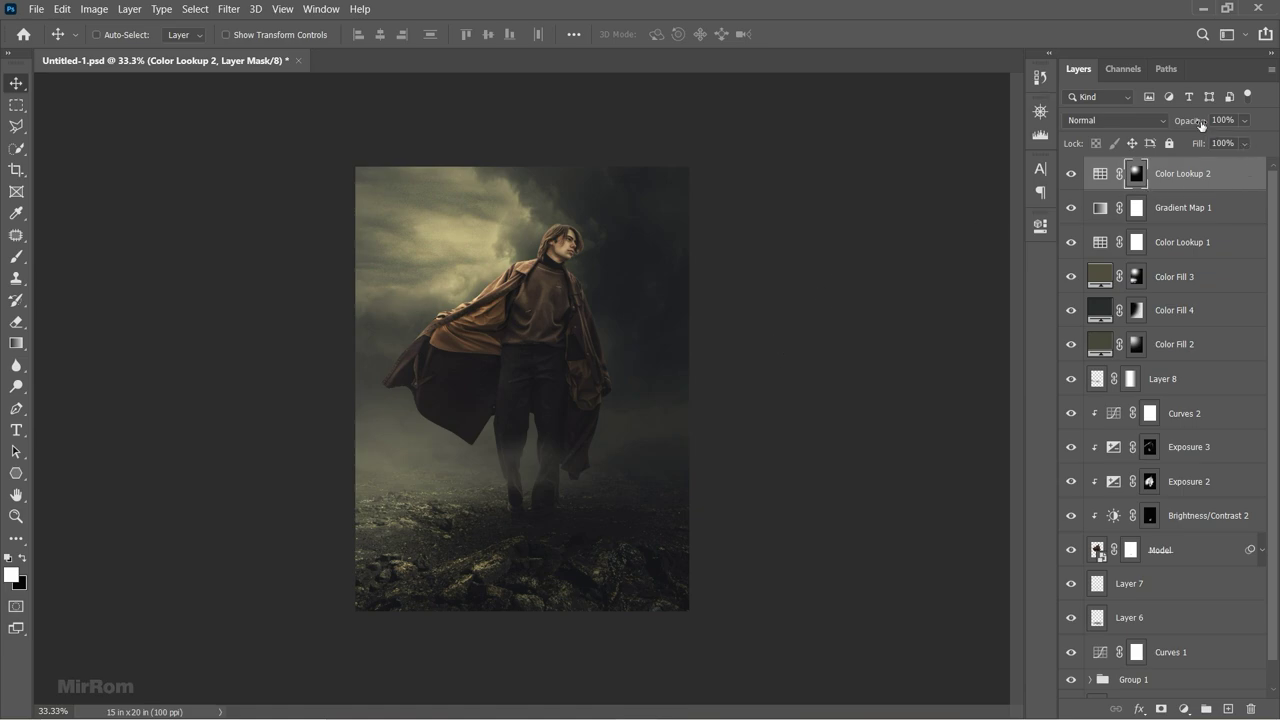
{"action": "left_click_drag", "start_coordinate": [1201, 123], "coordinate": [1193, 125]}
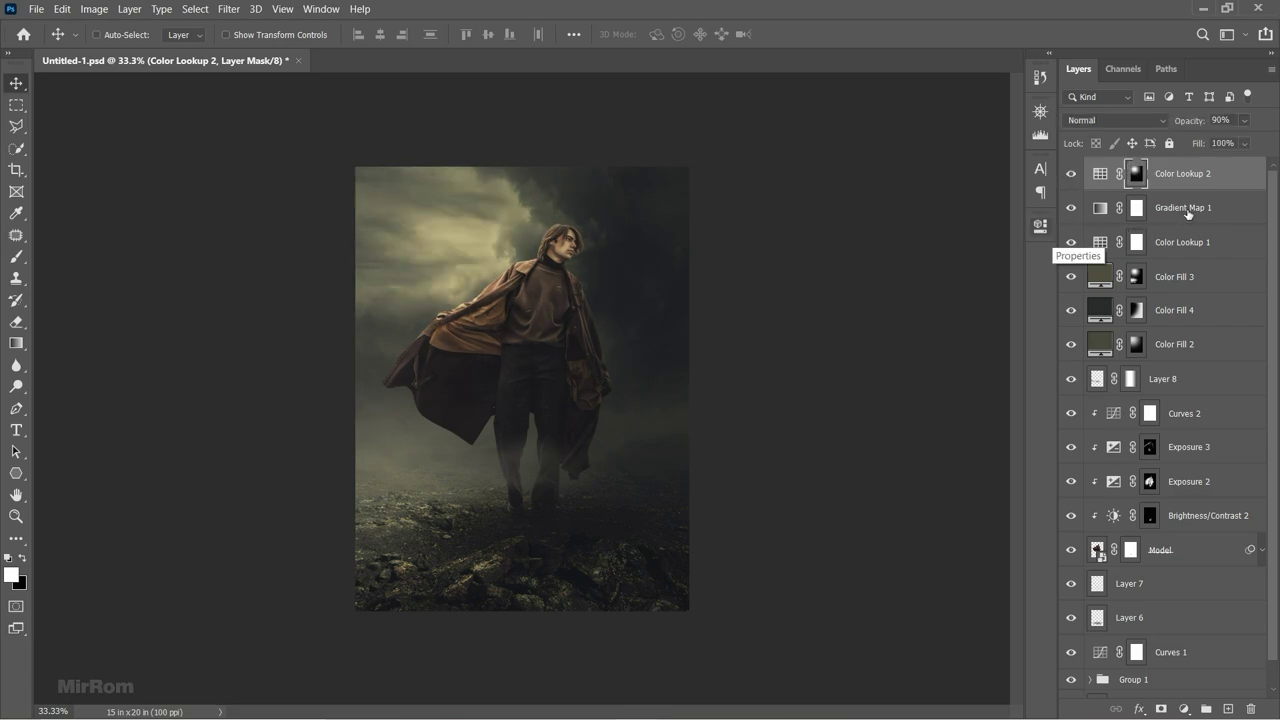
{"action": "key", "text": "alt+bracketleft"}
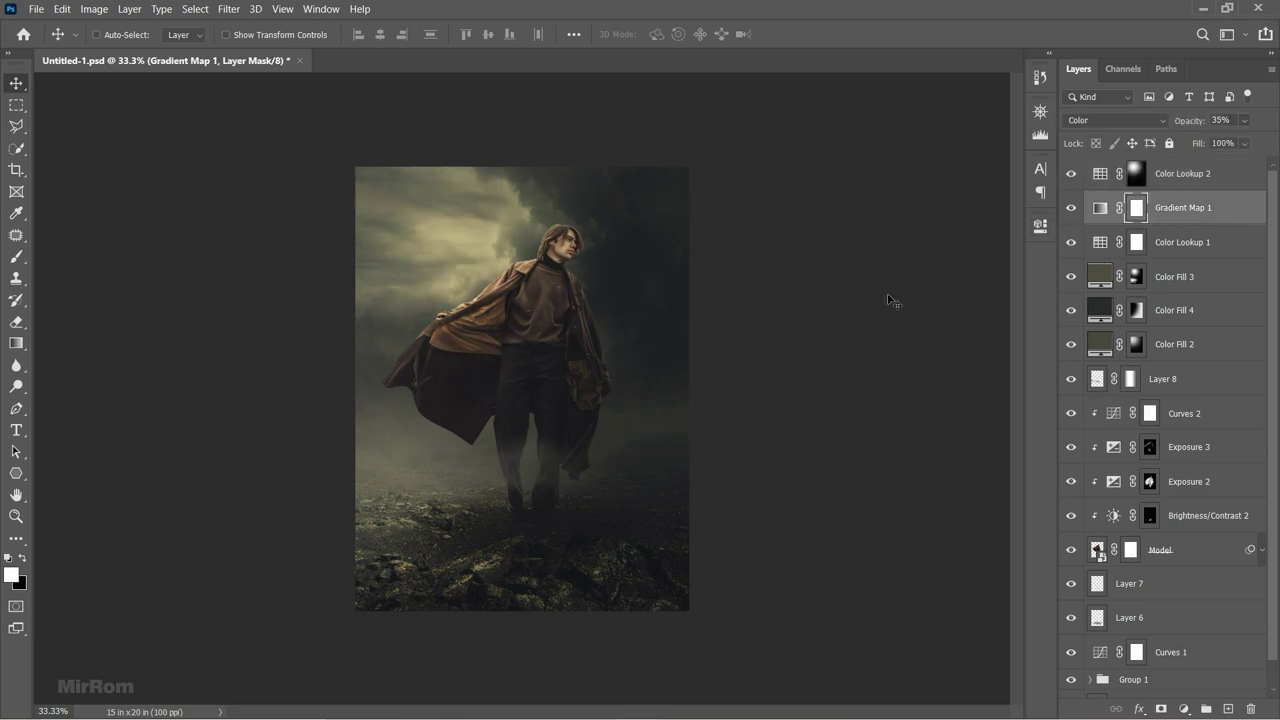
Add Color Lookup 3 with the EdgyAmber.3DL look in Linear Dodge (Add) blend mode.
{"action": "left_click", "coordinate": [1183, 708]}
{"action": "left_click", "coordinate": [1165, 608]}
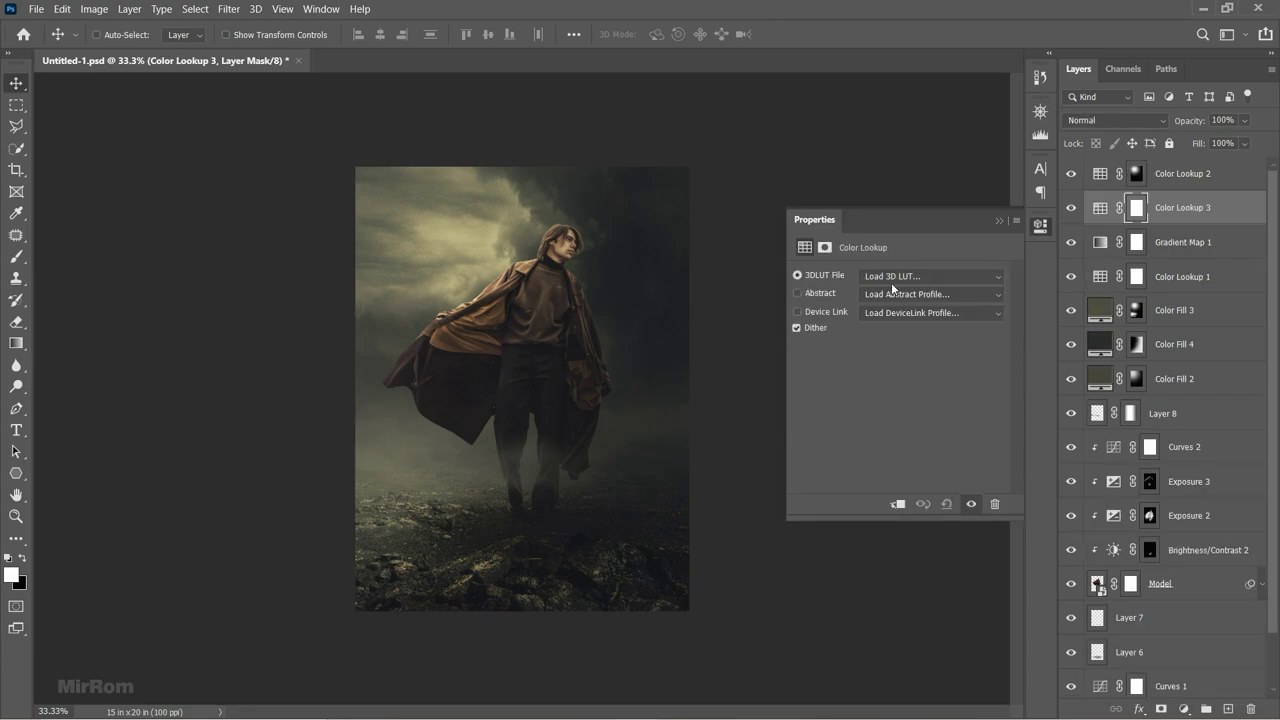
{"action": "left_click", "coordinate": [891, 282]}
{"action": "left_click", "coordinate": [940, 163]}
{"action": "left_click", "coordinate": [997, 222]}
{"action": "left_click", "coordinate": [1102, 207]}
{"action": "left_click", "coordinate": [1115, 120]}
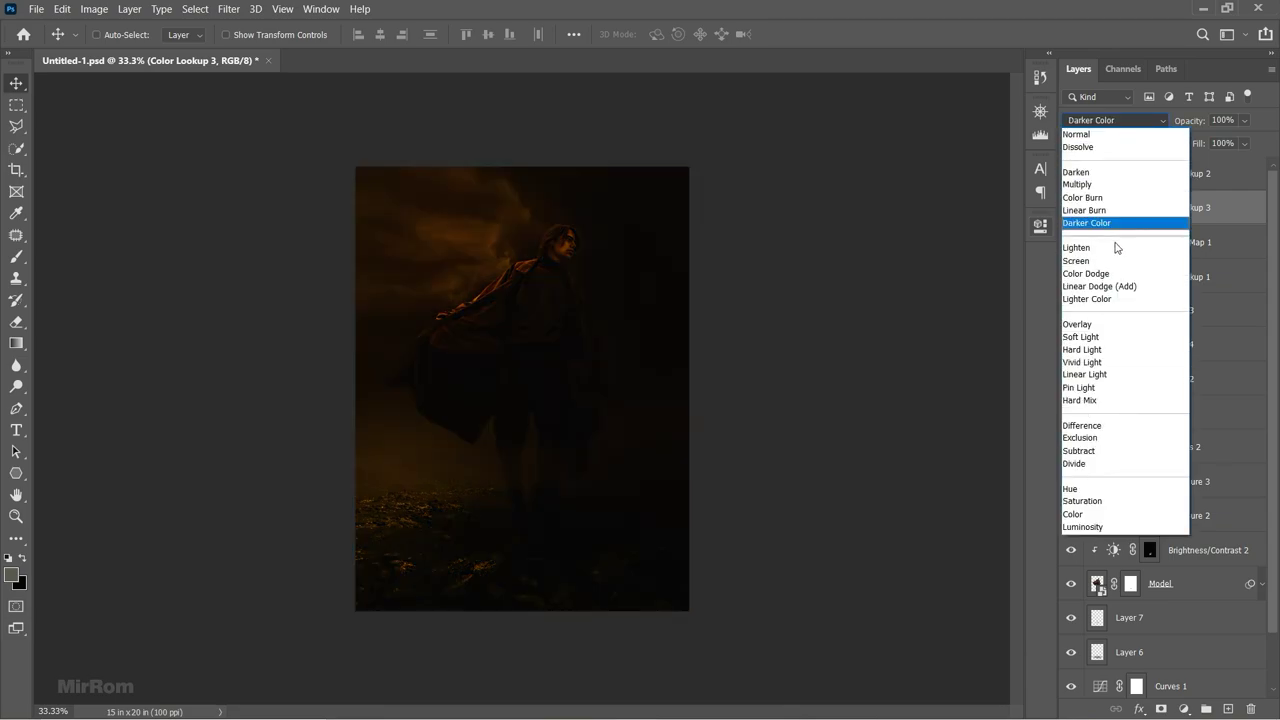
{"action": "left_click", "coordinate": [1112, 287]}
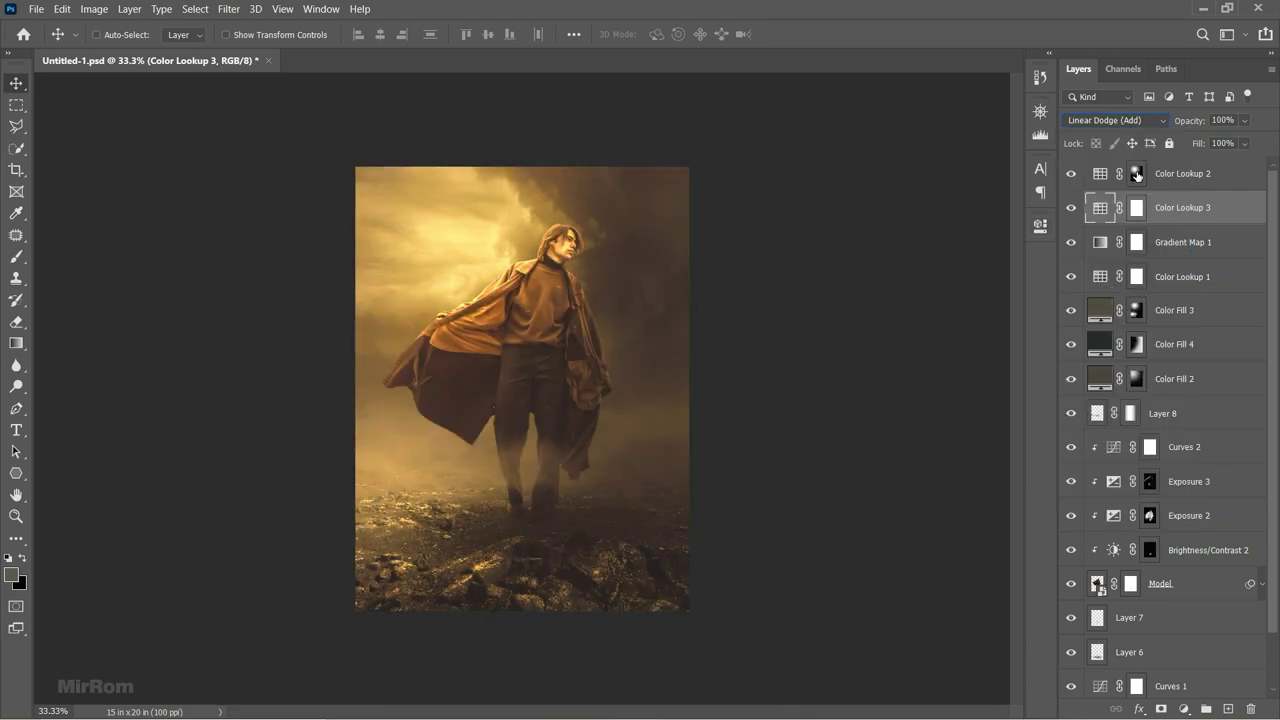
Copy Color Lookup 2's mask onto Color Lookup 3, then select Gradient Map 1.
{"action": "left_click_drag", "start_coordinate": [1137, 176], "coordinate": [1139, 209]}
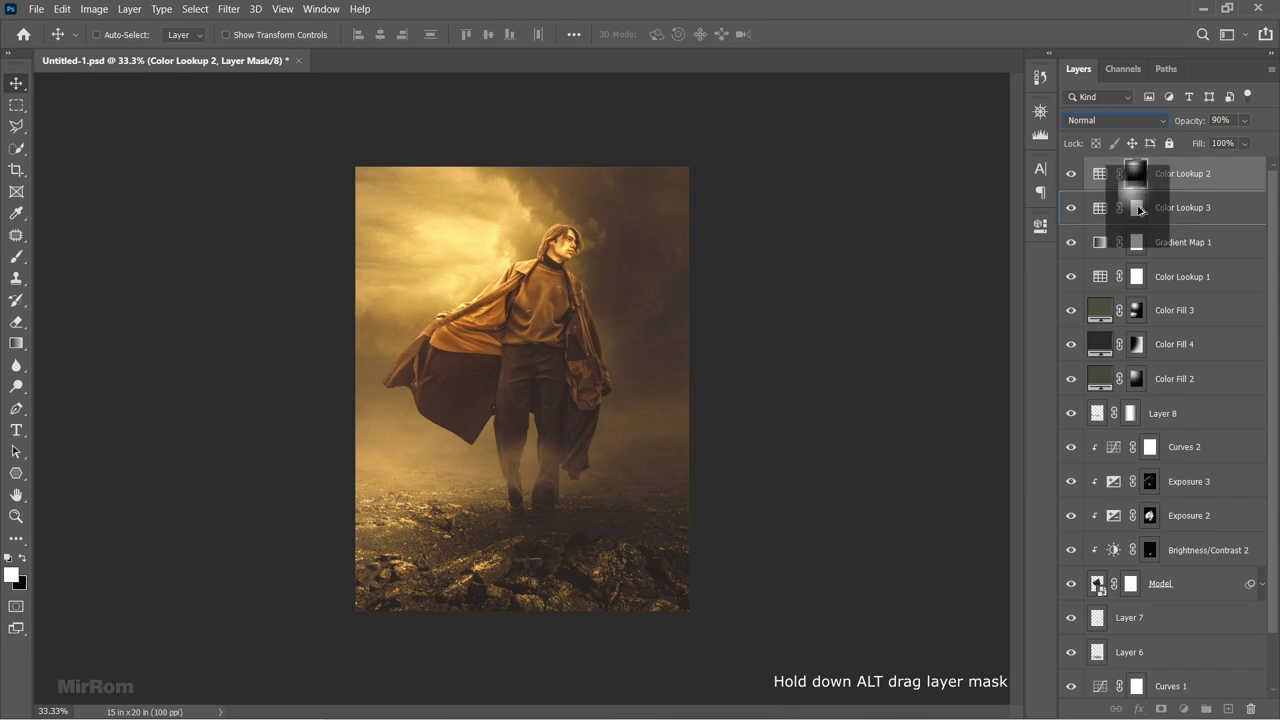
{"action": "left_click", "coordinate": [605, 290]}
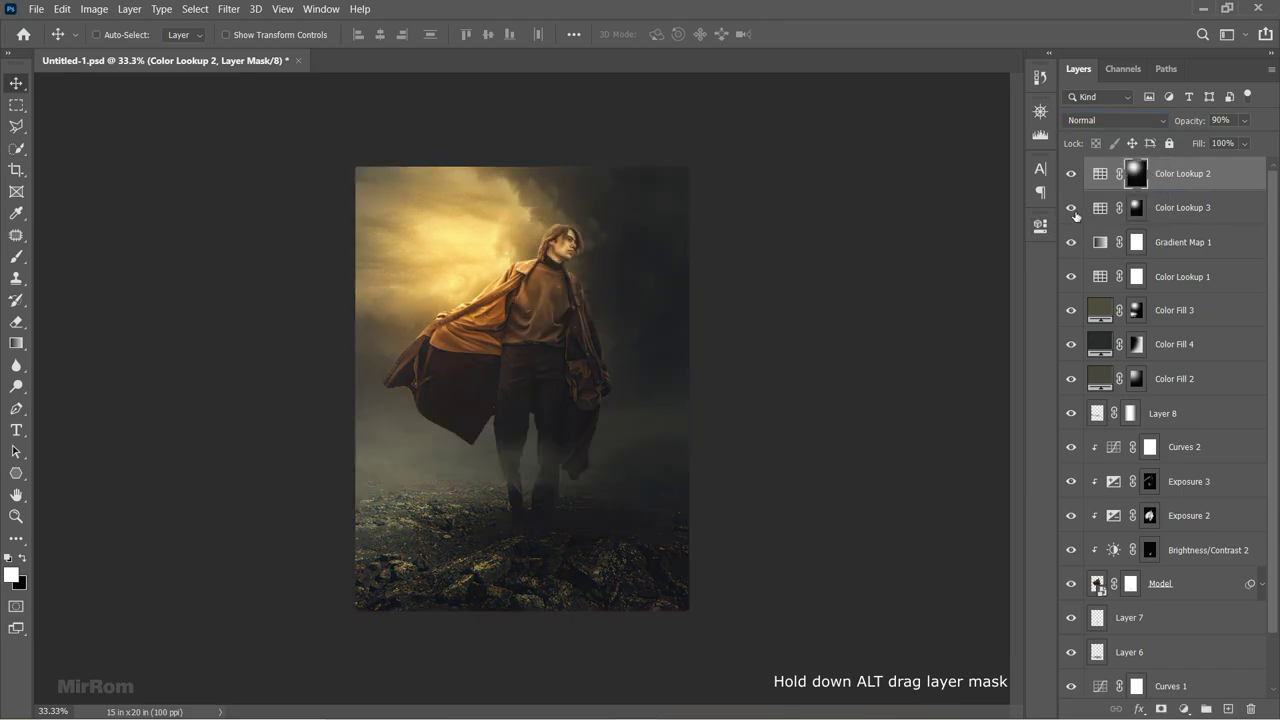
{"action": "left_click", "coordinate": [1172, 213]}
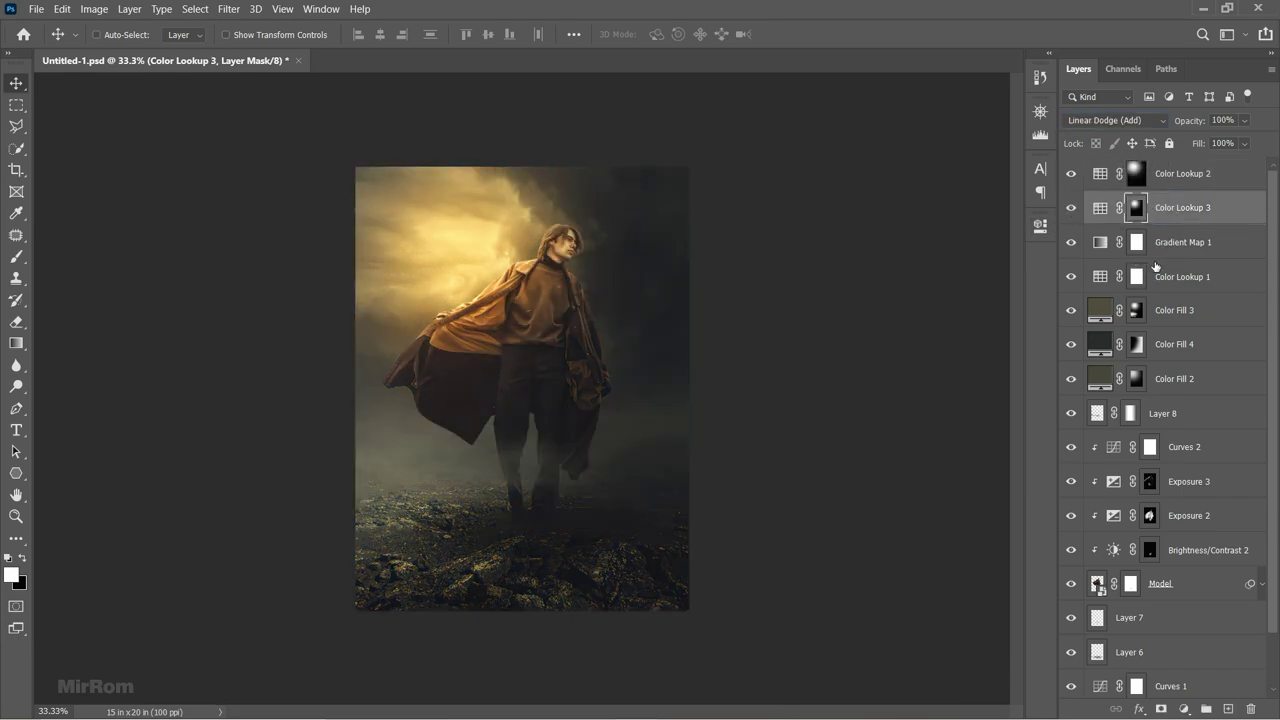
{"action": "left_click", "coordinate": [1155, 255]}
Add Color Lookup 4 above Gradient Map 1 using the Candlelight.CUBE look.
{"action": "left_click", "coordinate": [1184, 709]}
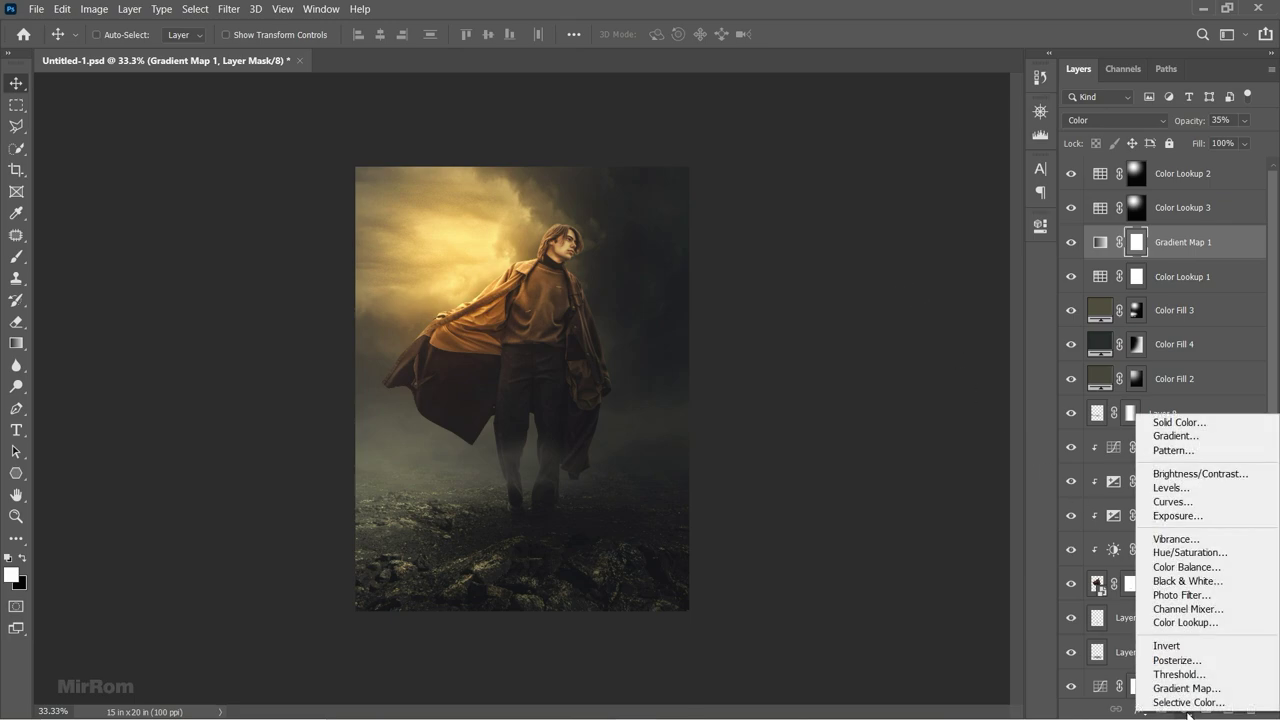
{"action": "left_click", "coordinate": [1165, 627]}
{"action": "left_click", "coordinate": [881, 277]}
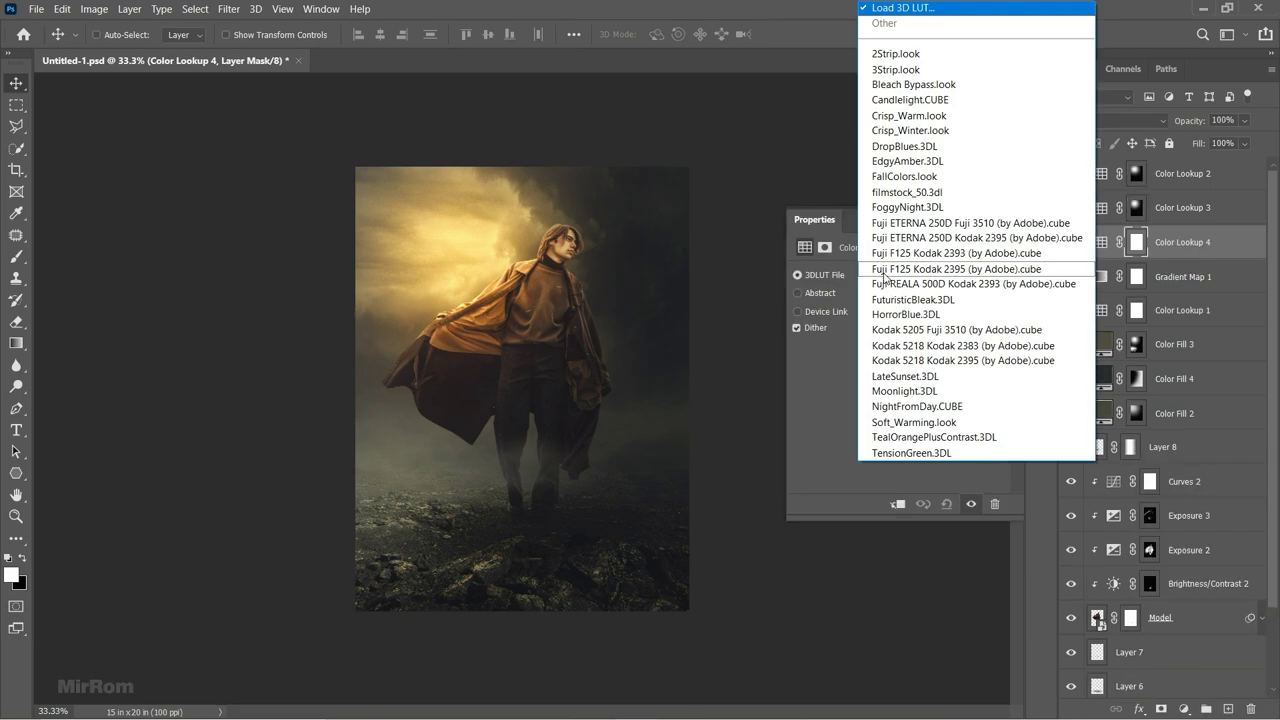
{"action": "left_click", "coordinate": [951, 104]}
{"action": "left_click", "coordinate": [999, 221]}
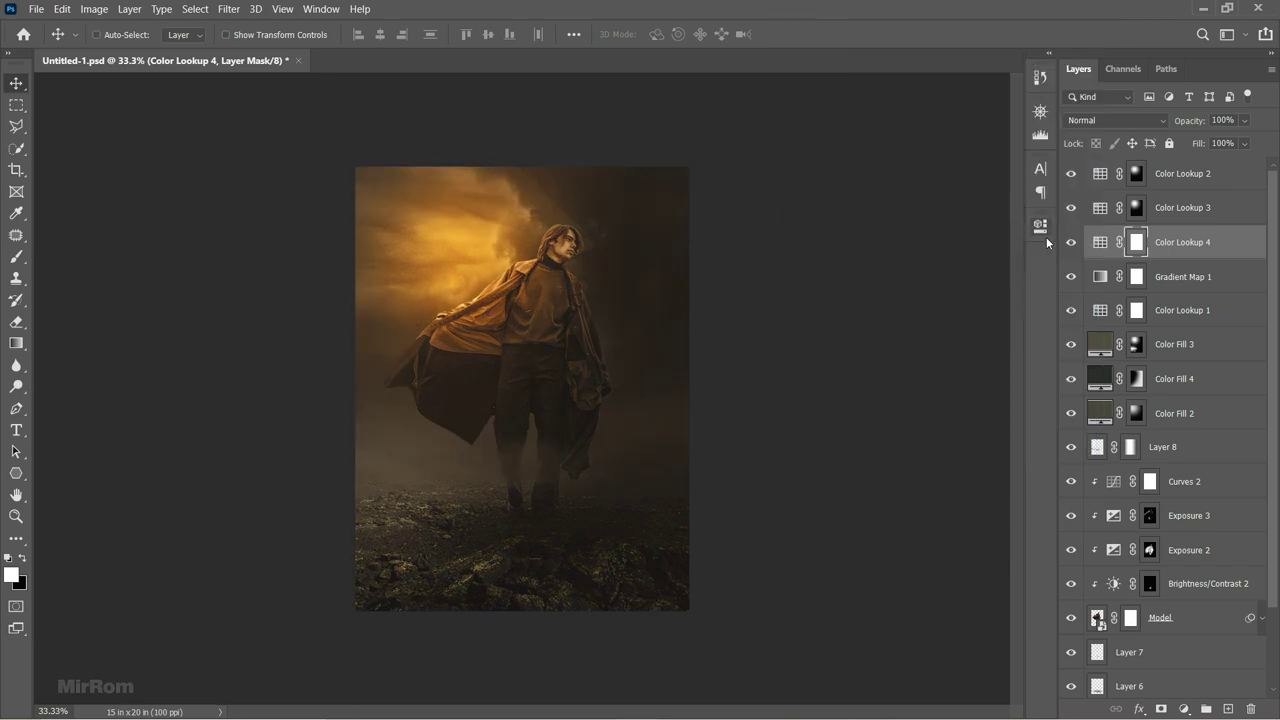
Copy Color Lookup 3's mask onto Color Lookup 4 and invert it.
{"action": "left_click", "coordinate": [1137, 209]}
{"action": "left_click_drag", "start_coordinate": [1137, 209], "coordinate": [1137, 242]}
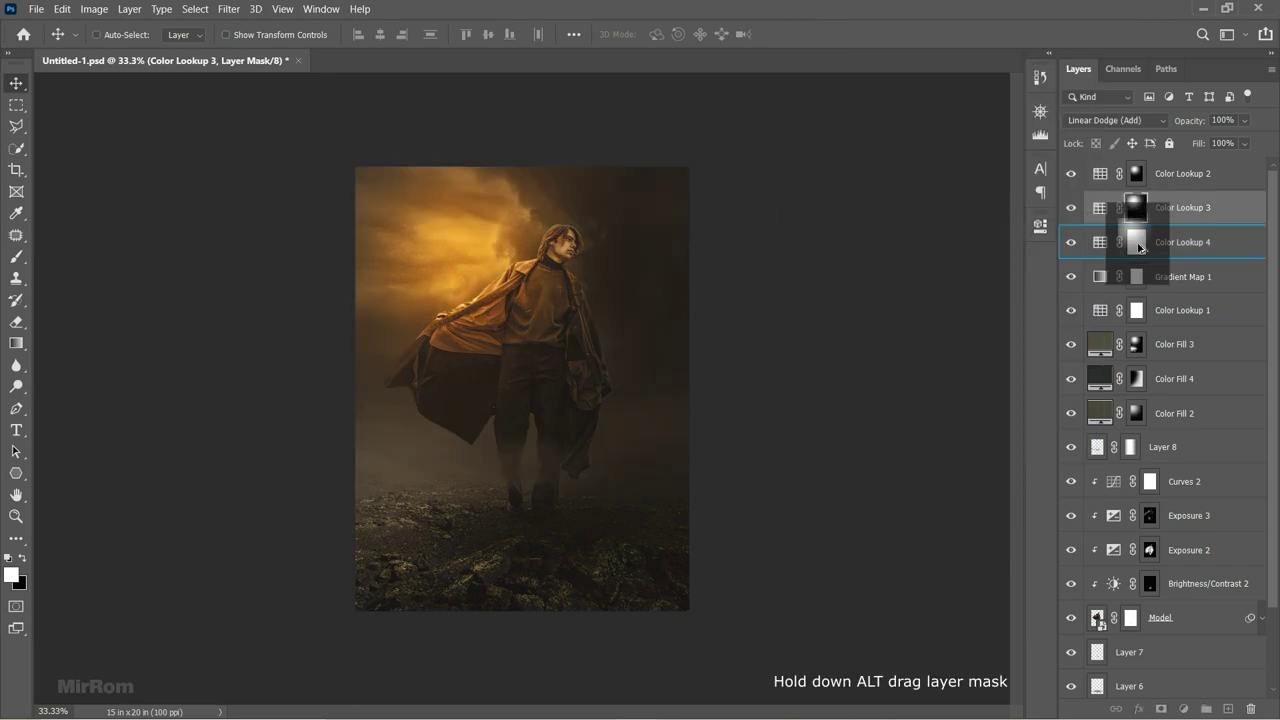
{"action": "key", "text": "Return"}
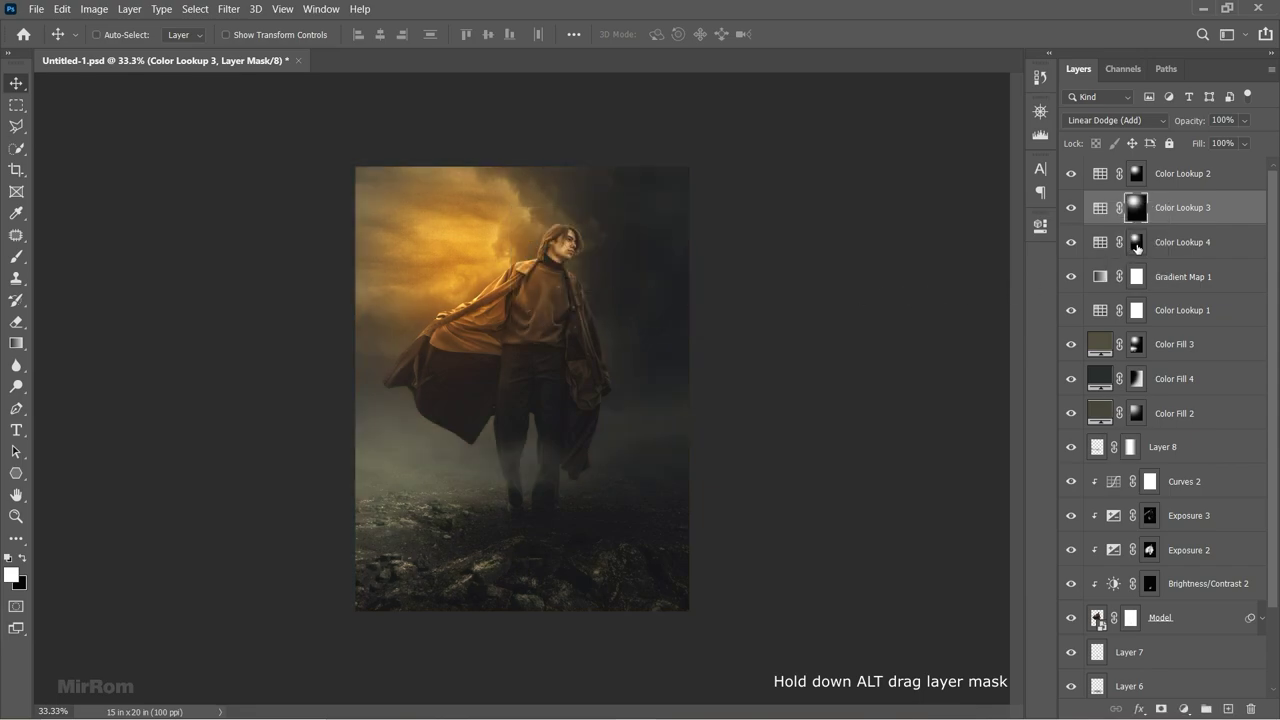
{"action": "left_click", "coordinate": [1137, 244]}
{"action": "key", "text": "ctrl+i"}
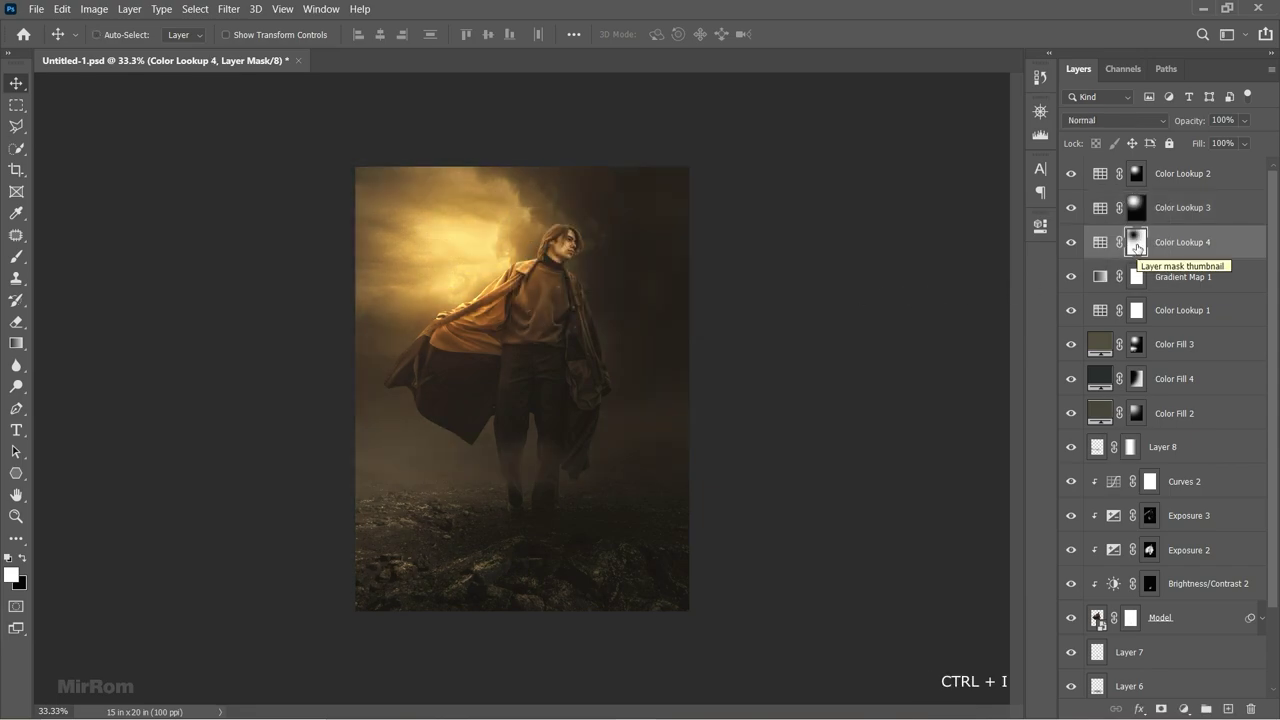
{"action": "key", "text": "ctrl+i"}
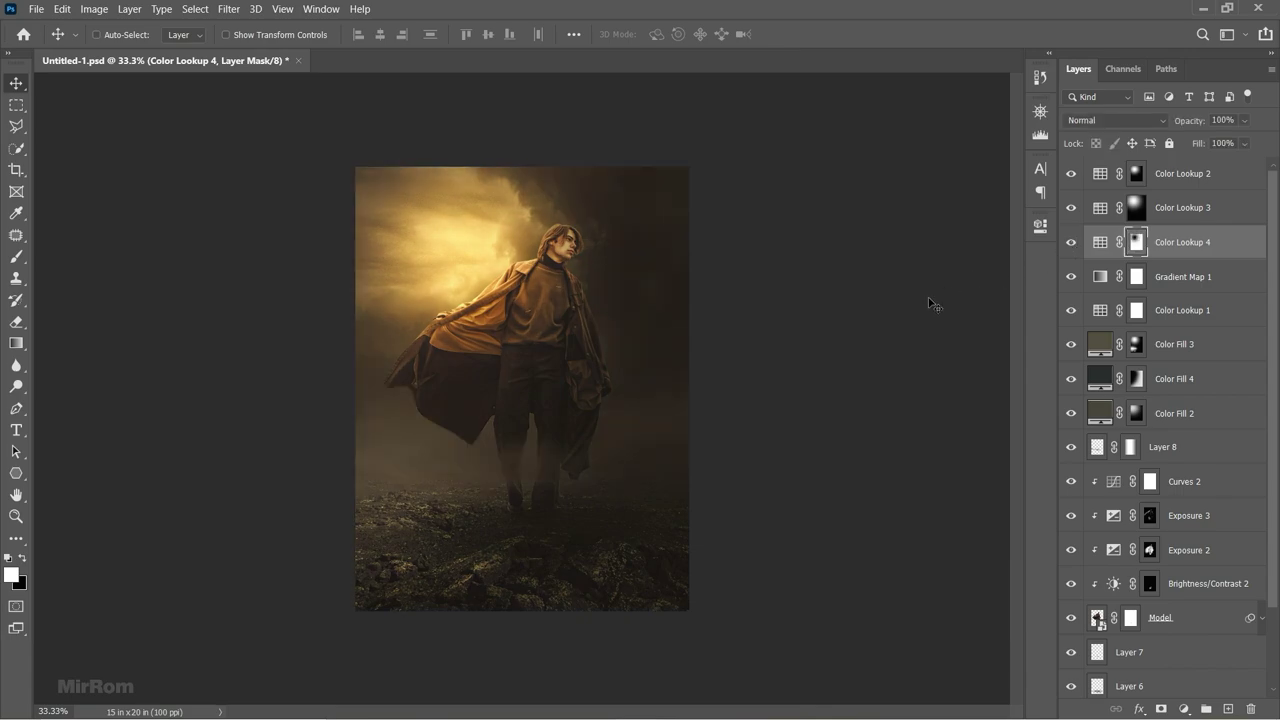
Stamp all visible layers into a merged Layer 9 and convert it to a smart object.
{"action": "left_click", "coordinate": [1181, 180]}
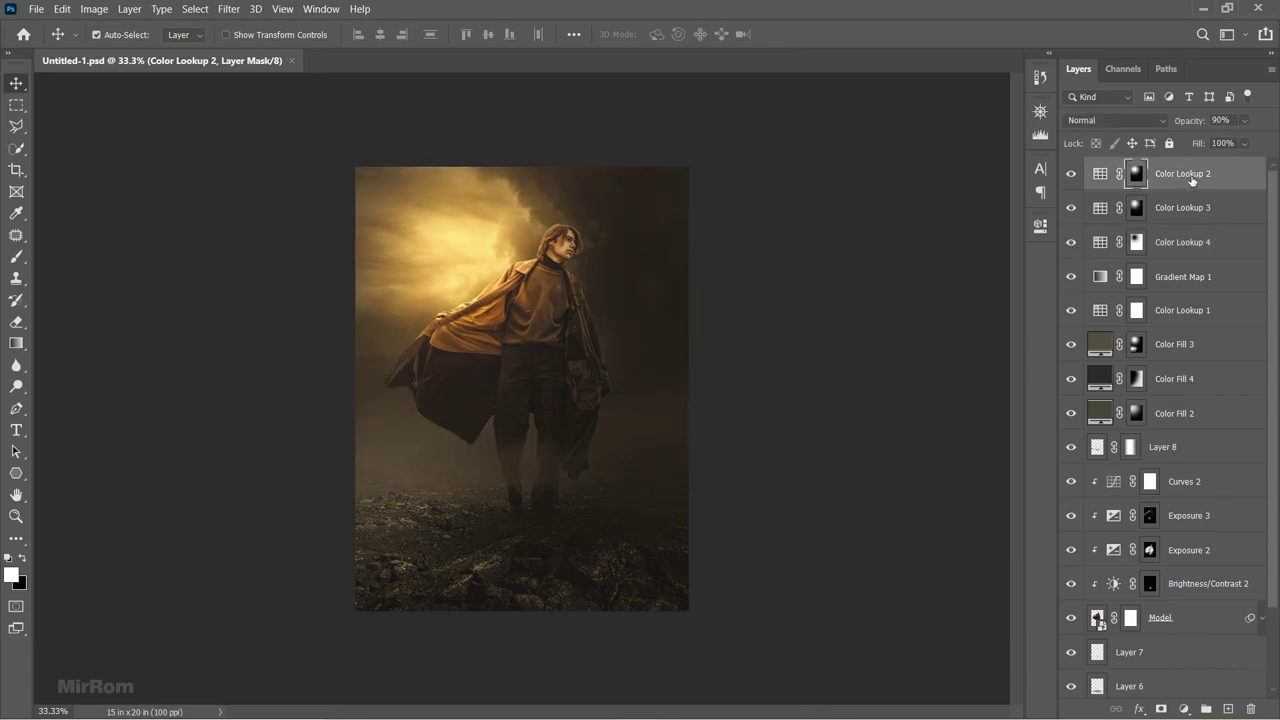
{"action": "key", "text": "ctrl+shift+alt+e"}
{"action": "left_click", "coordinate": [1270, 70]}
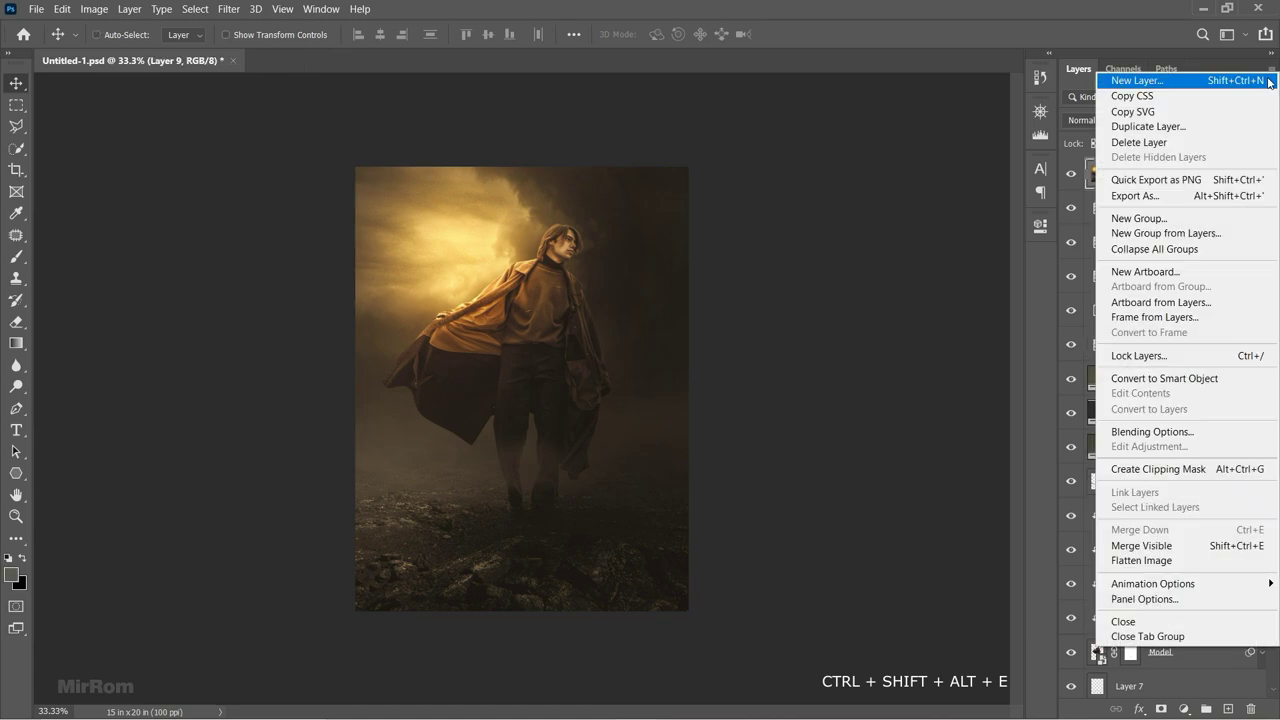
{"action": "left_click", "coordinate": [1240, 380]}
In the Camera Raw Filter's Detail panel, set Sharpening 13, Noise Reduction 18, Color Noise Reduction 7.
{"action": "left_click", "coordinate": [228, 9]}
{"action": "left_click", "coordinate": [262, 101]}
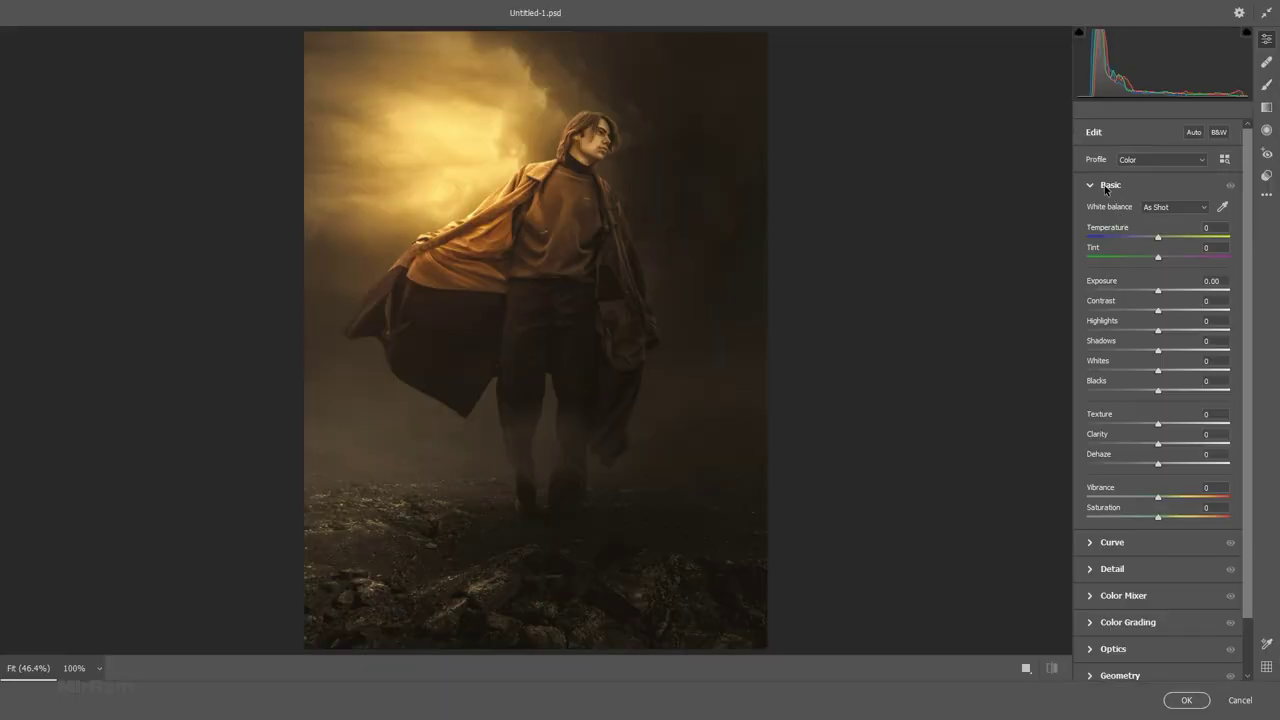
{"action": "left_click", "coordinate": [1106, 190]}
{"action": "left_click", "coordinate": [1110, 233]}
{"action": "left_click", "coordinate": [706, 244]}
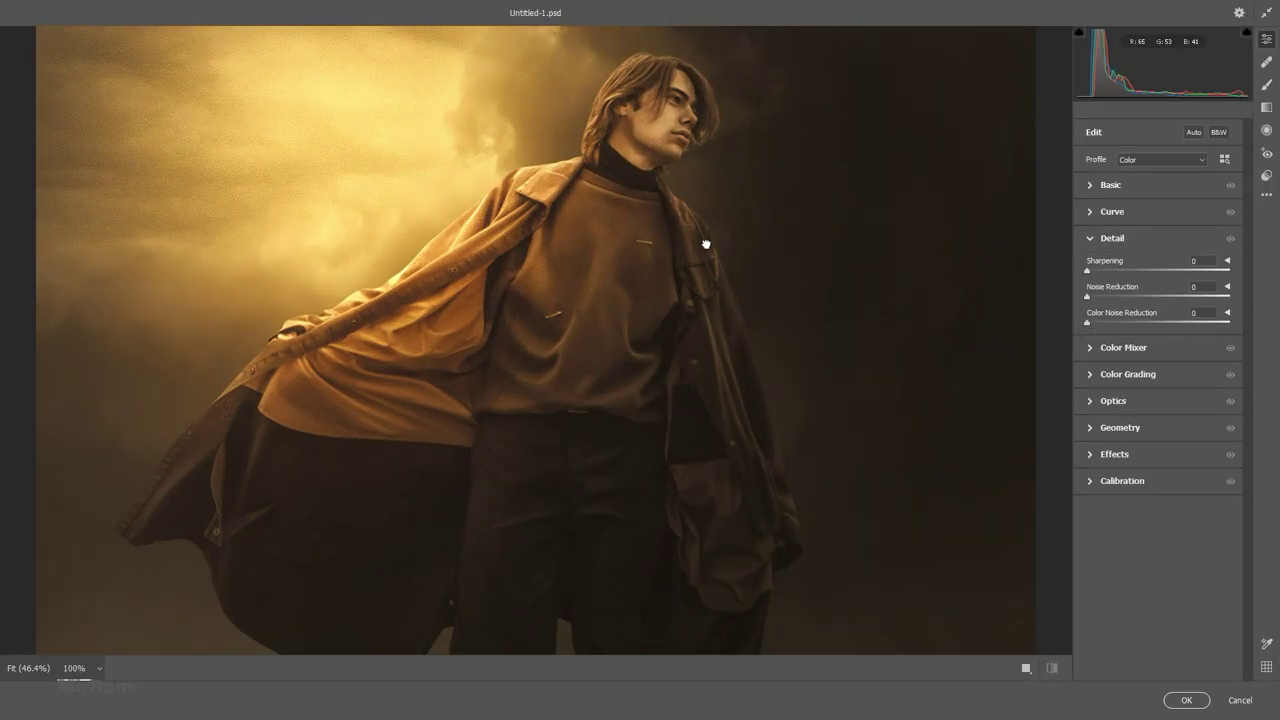
{"action": "left_click", "coordinate": [706, 244]}
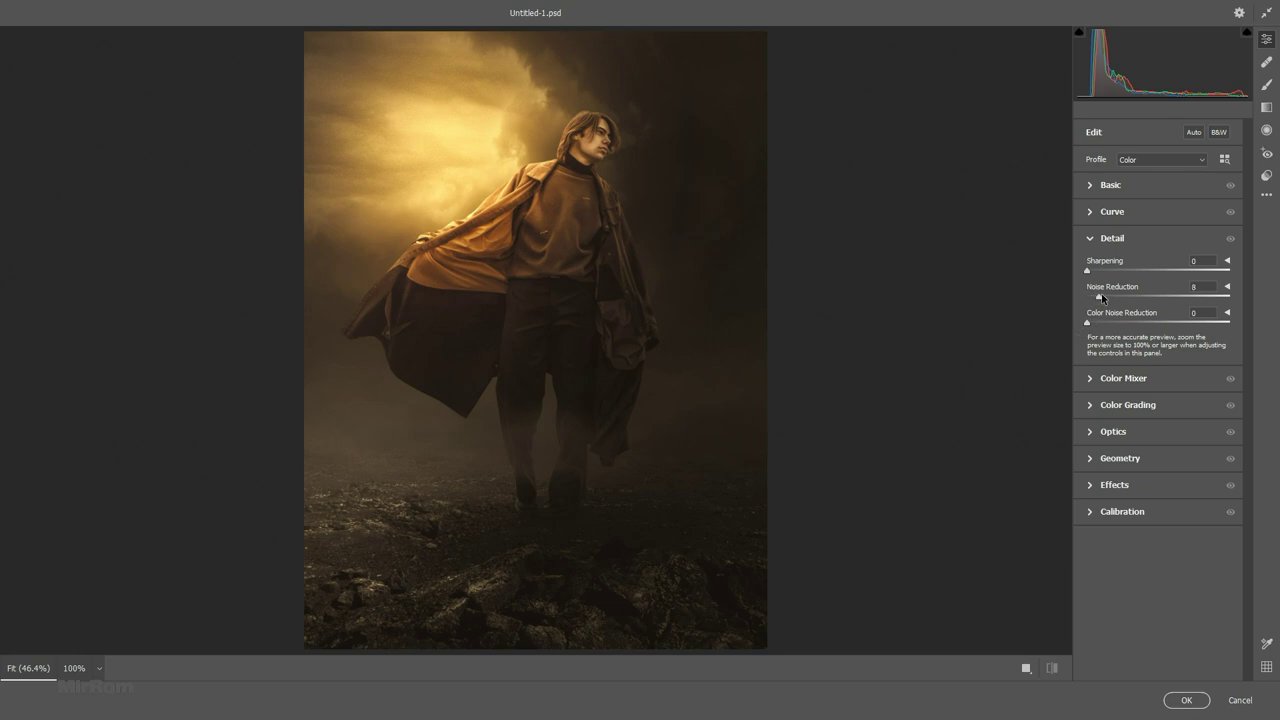
{"action": "left_click_drag", "start_coordinate": [1114, 296], "coordinate": [1110, 295]}
Grade the shadows blue (Hue 233, Saturation 61) and commit the Camera Raw Filter on Layer 9.
{"action": "left_click", "coordinate": [1093, 240]}
{"action": "left_click", "coordinate": [1127, 291]}
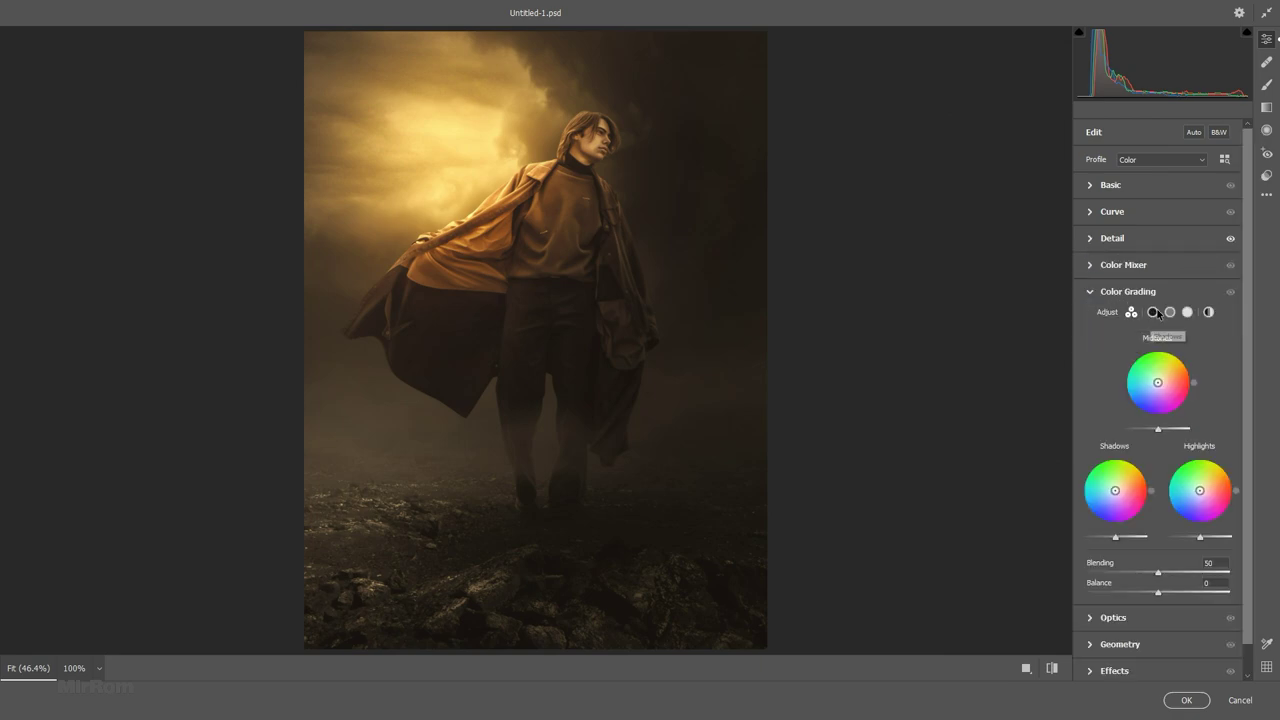
{"action": "left_click", "coordinate": [1153, 312]}
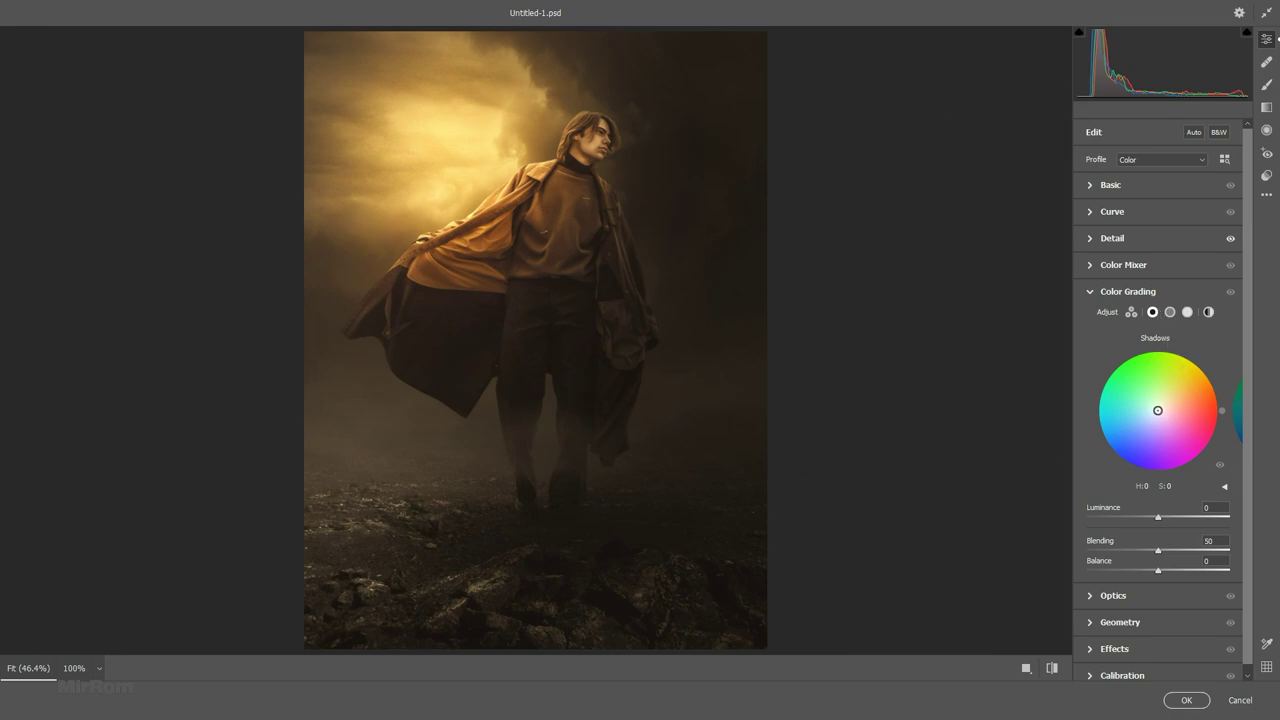
{"action": "left_click_drag", "start_coordinate": [1158, 410], "coordinate": [1119, 468]}
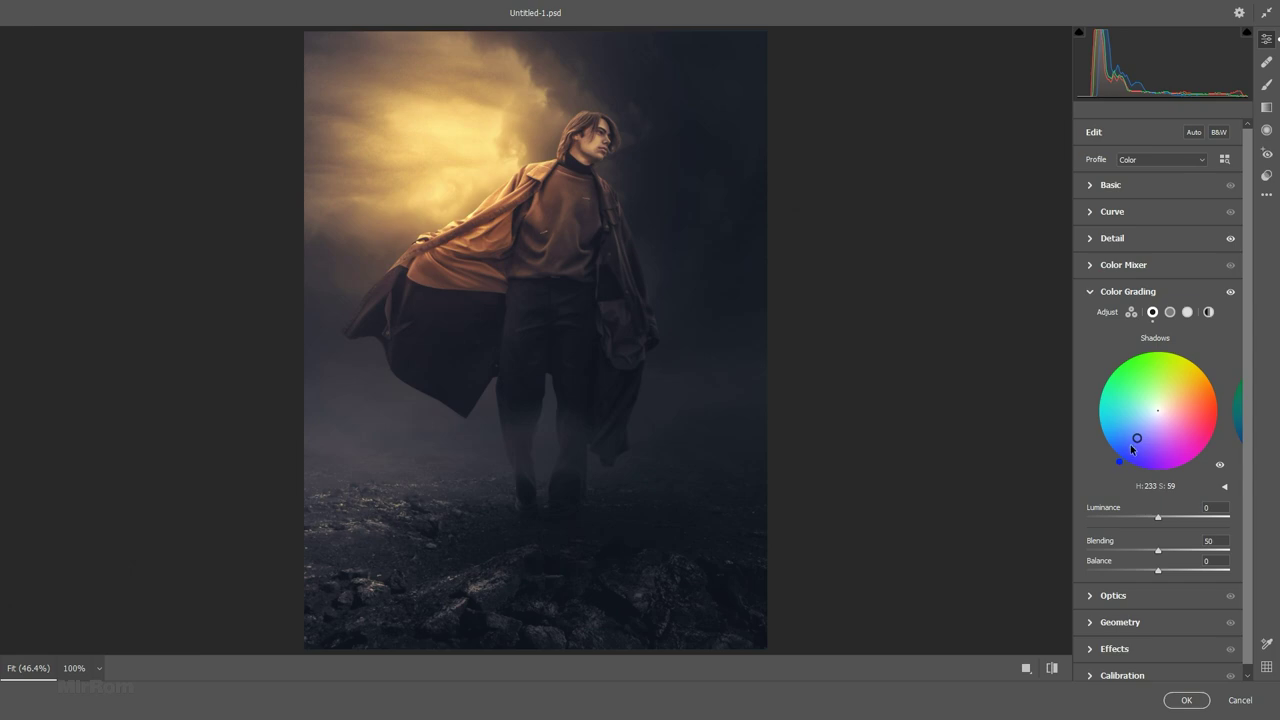
{"action": "left_click_drag", "start_coordinate": [1131, 446], "coordinate": [1136, 439]}
{"action": "left_click", "coordinate": [1090, 294]}
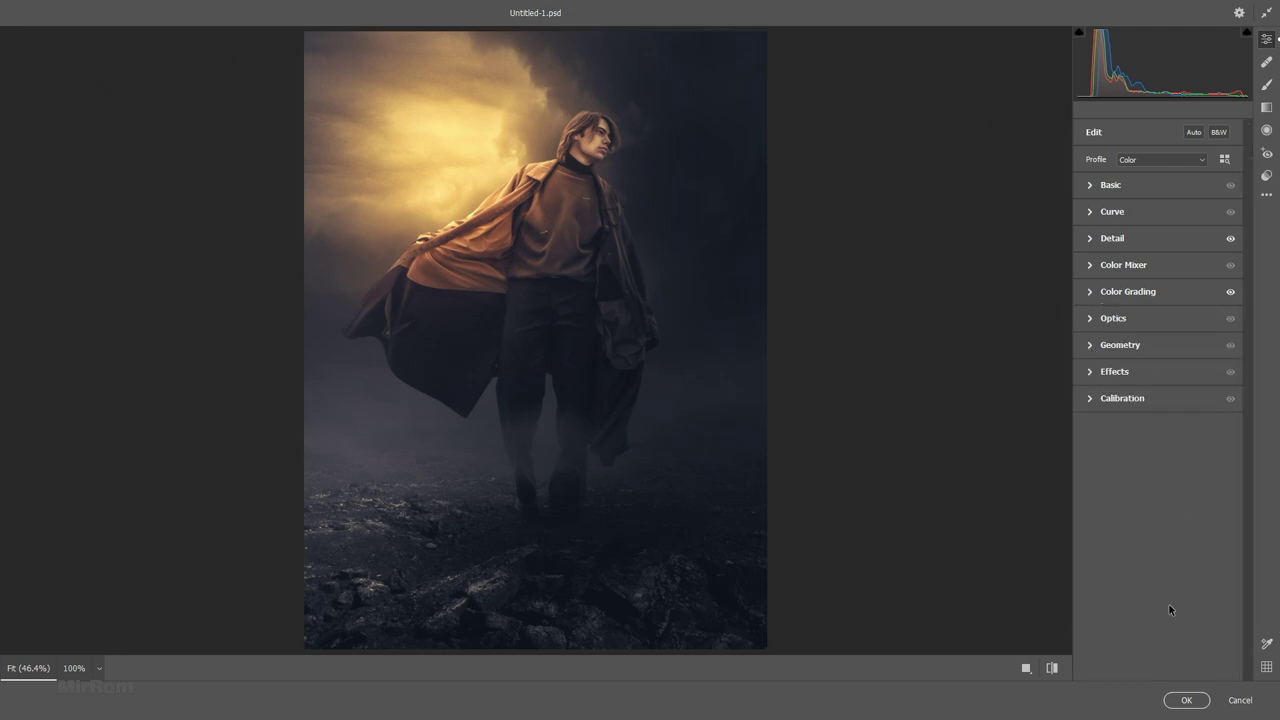
{"action": "left_click", "coordinate": [1186, 700]}
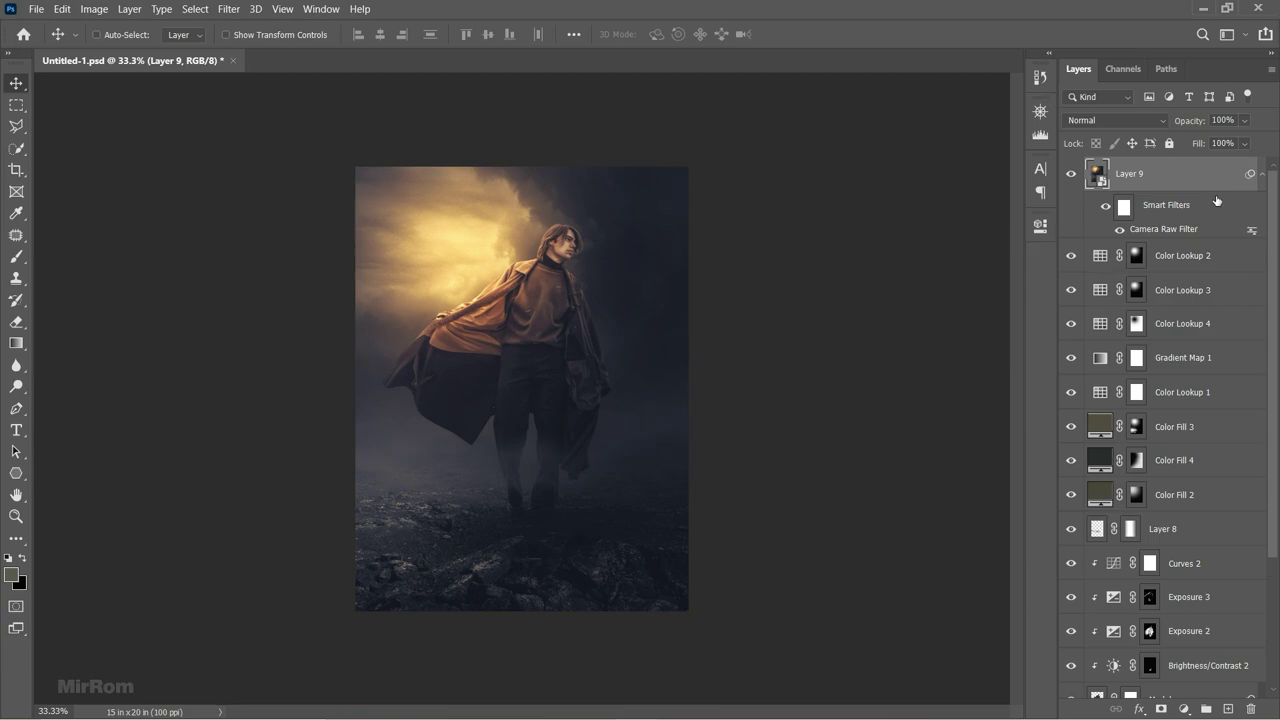
{"action": "left_click", "coordinate": [1261, 174]}
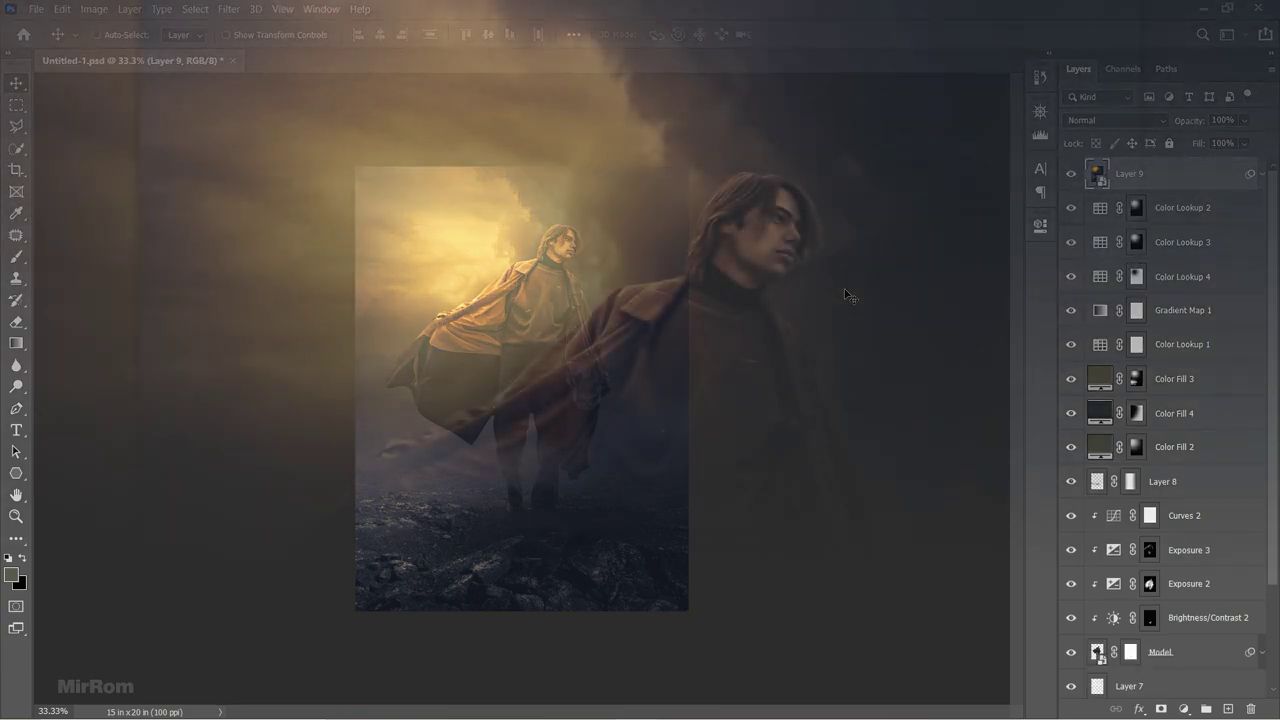